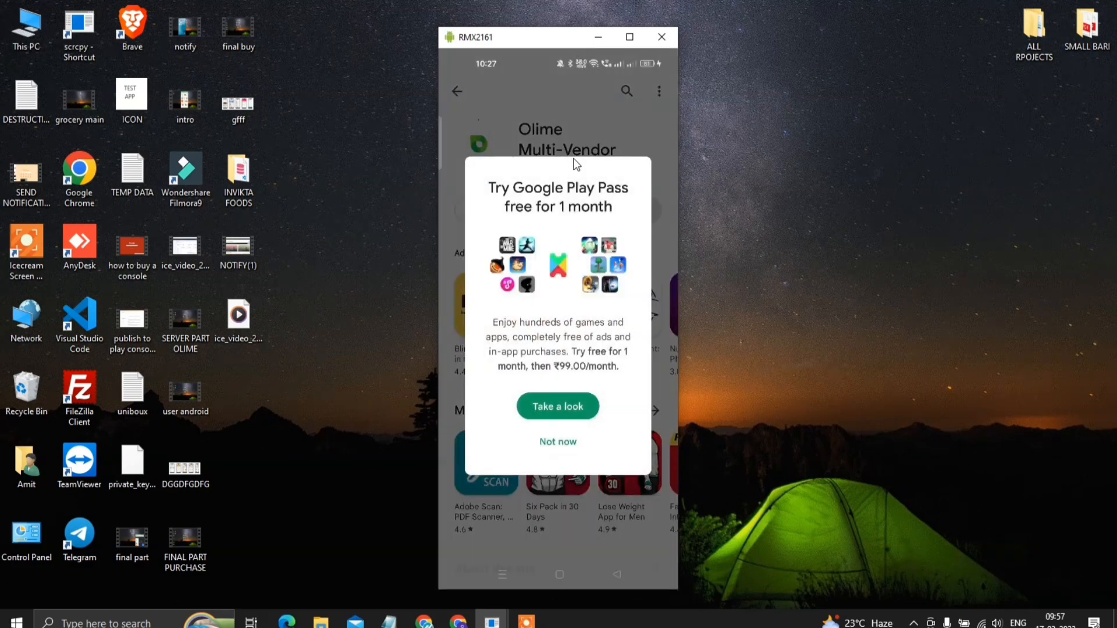
Dismiss the Play Pass offer and launch the newly installed Olime Multi-Vendor app.
left_click(573, 157)
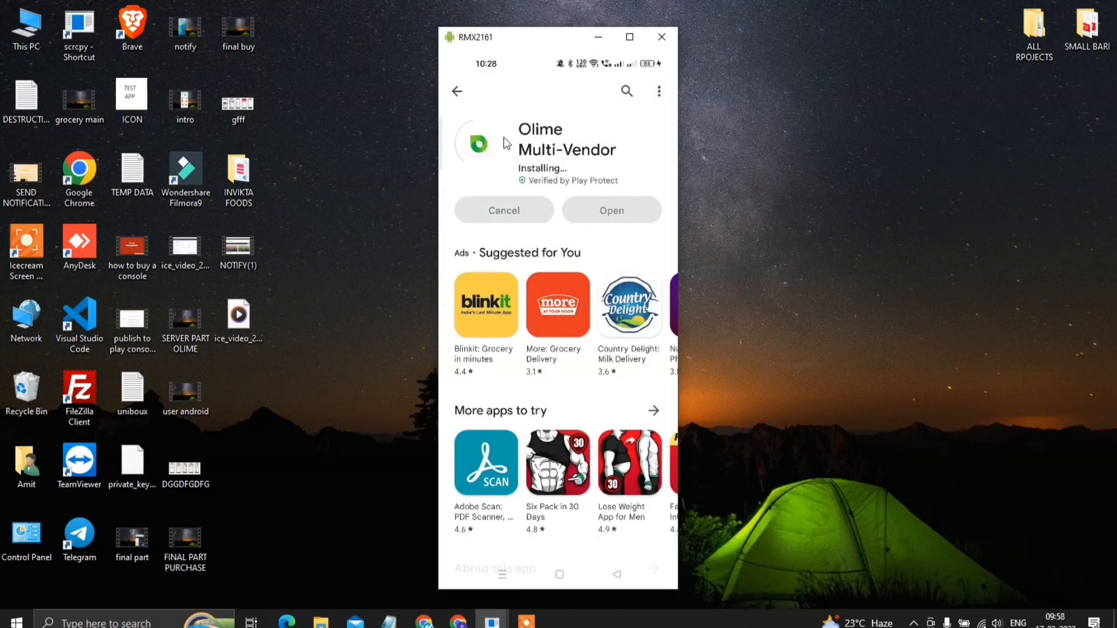
left_click(620, 205)
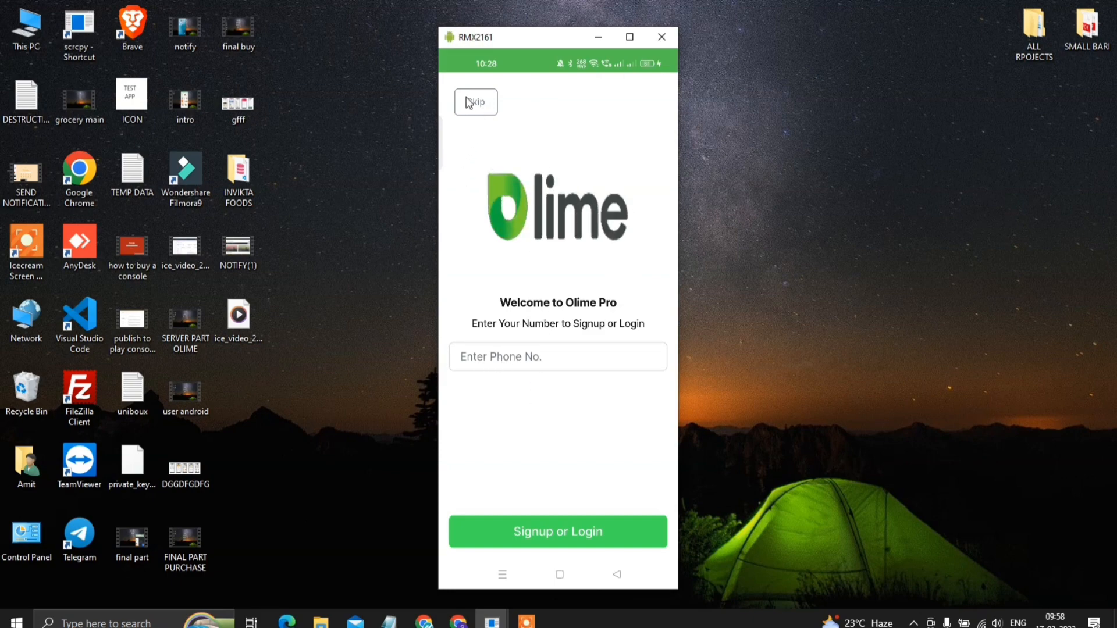
Sign in with a phone number, set Burdwan as the delivery location, and browse the promo banners.
left_click(526, 363)
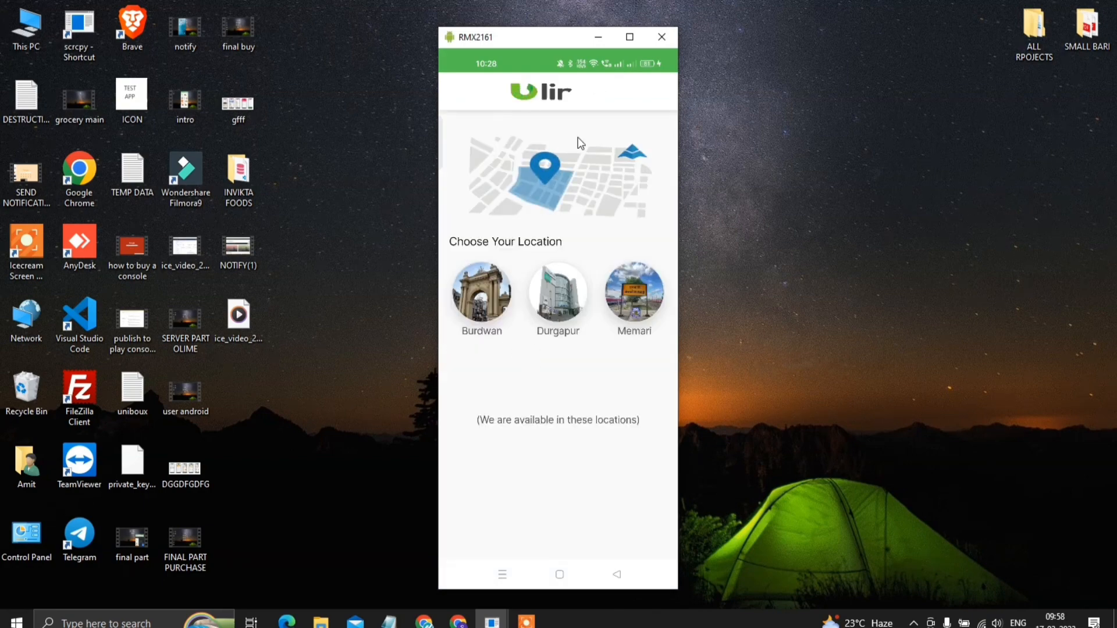
left_click(497, 302)
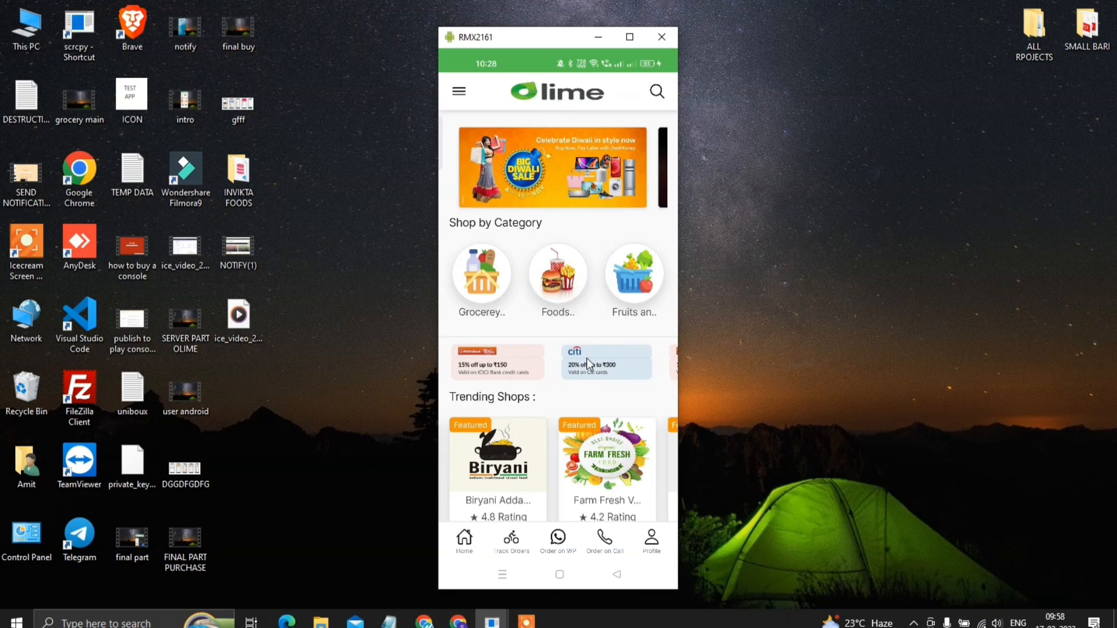
left_click_drag(577, 177, 473, 162)
left_click_drag(574, 168, 496, 165)
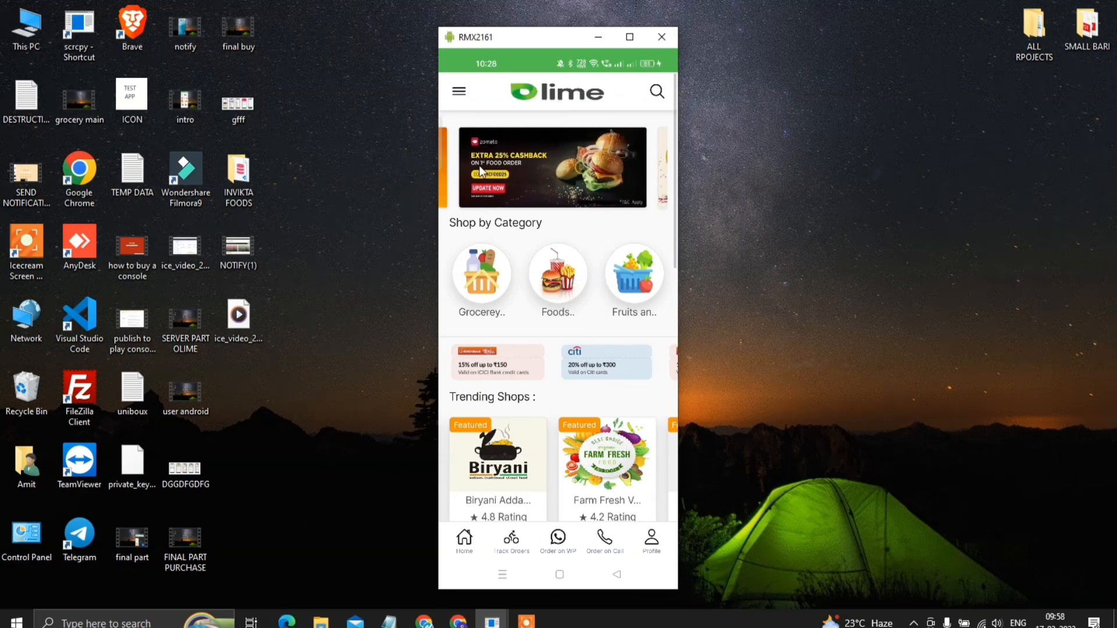
Look at the Foods category shops, return home, and scroll down through the home page.
left_click(559, 294)
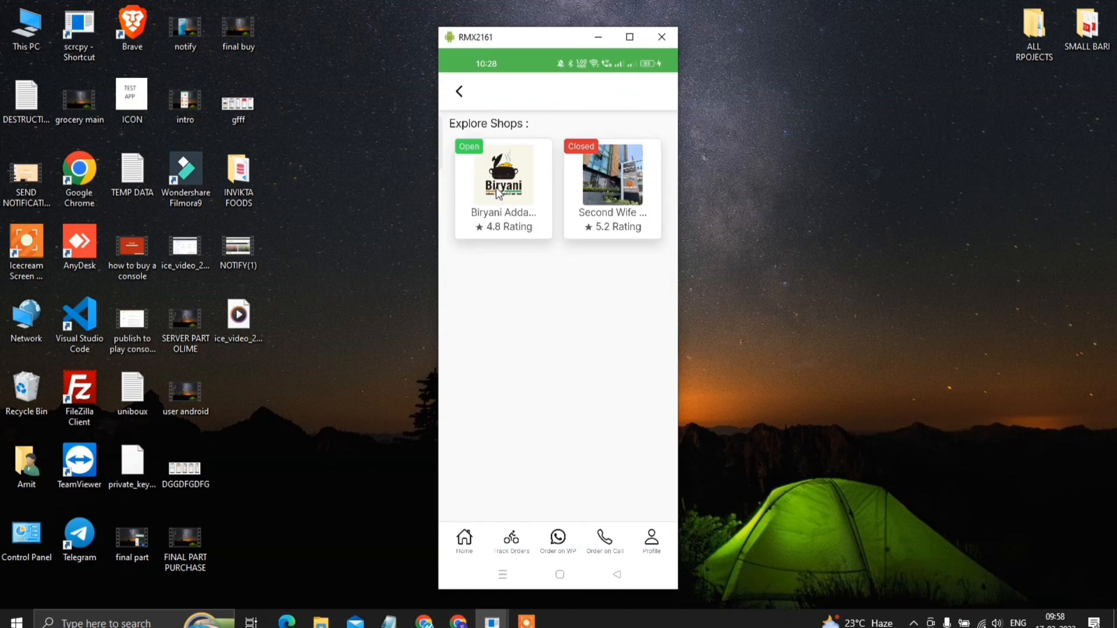
left_click(463, 90)
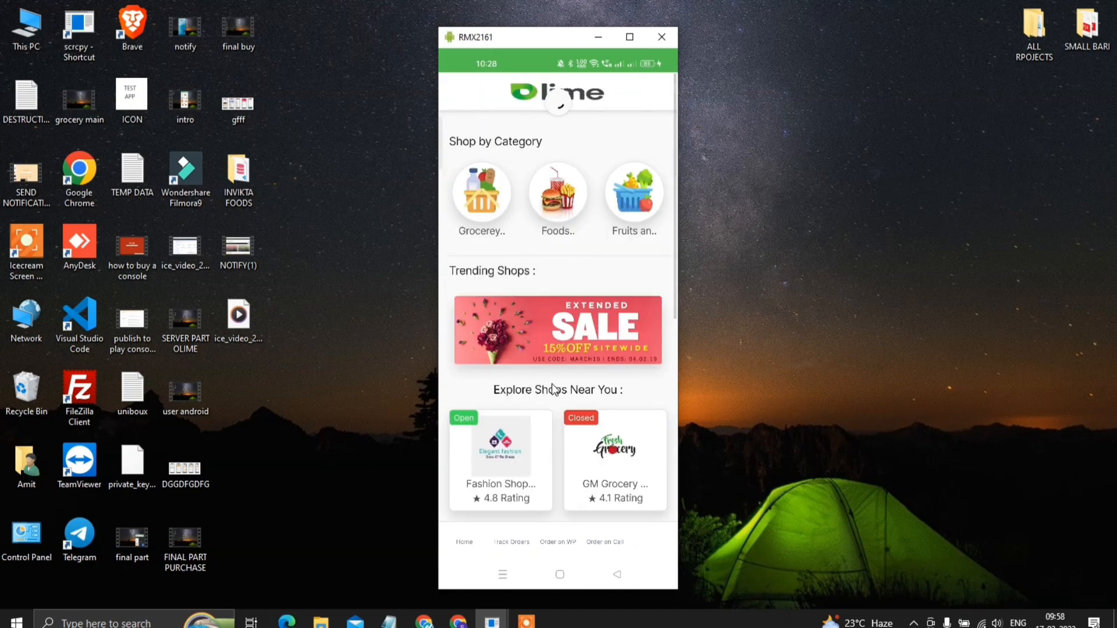
left_click_drag(554, 382, 583, 312)
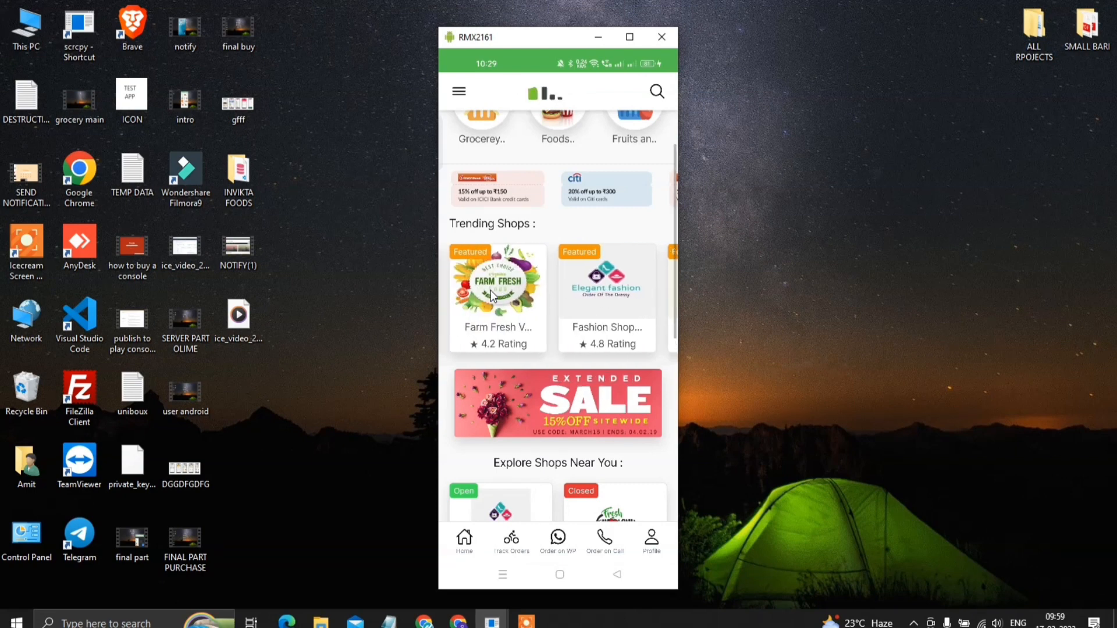
scroll(492, 293, "down", 3)
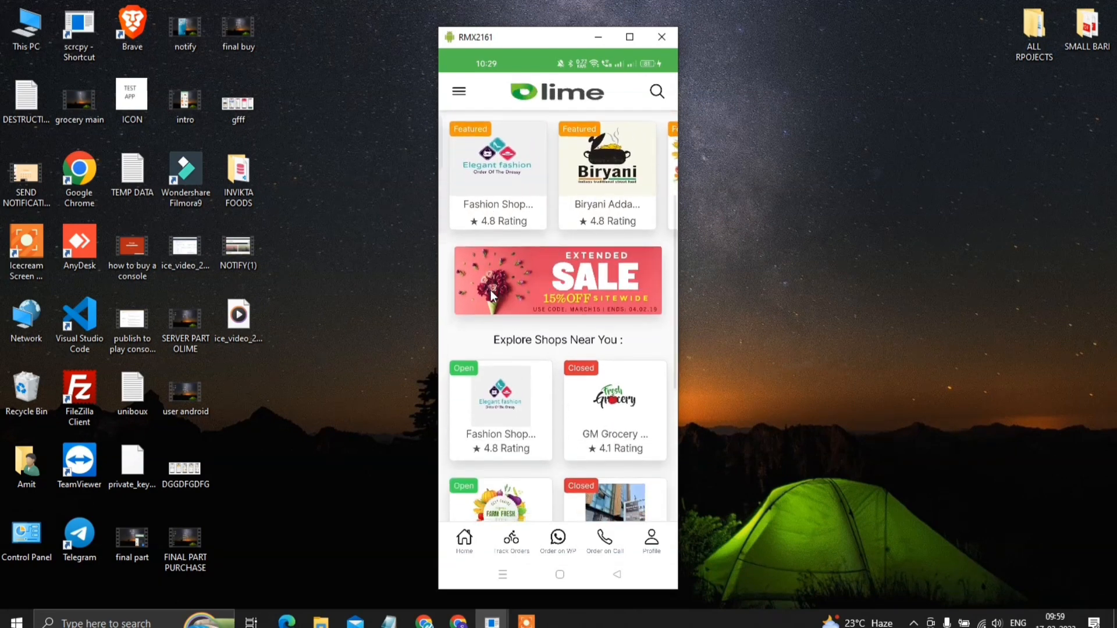
scroll(534, 295, "down", 6)
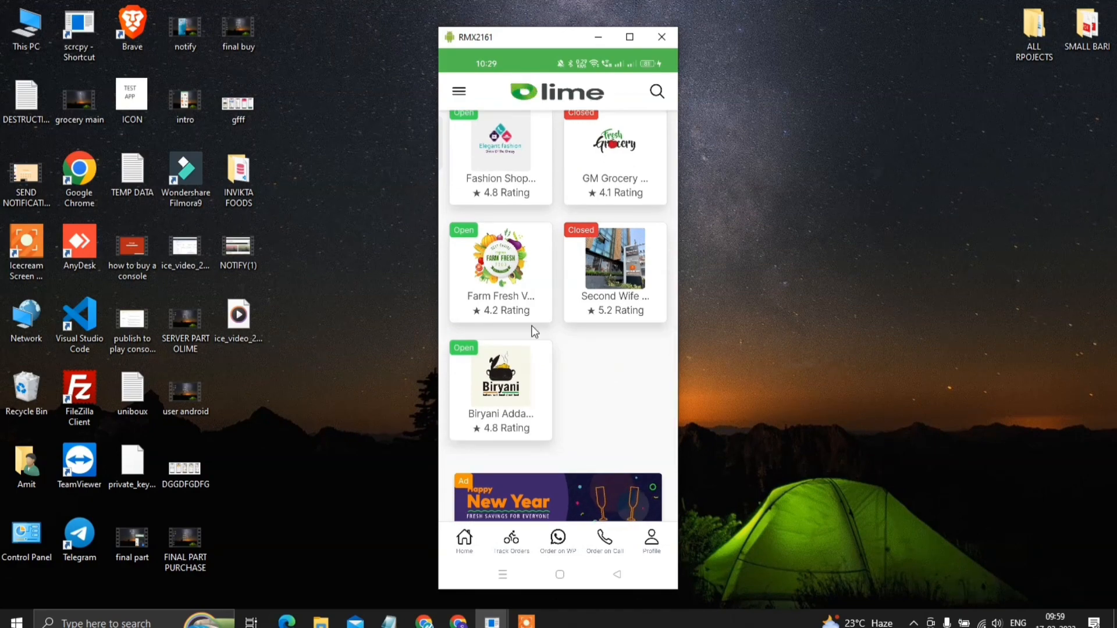
scroll(571, 384, "down", 2)
scroll(538, 317, "down", 2)
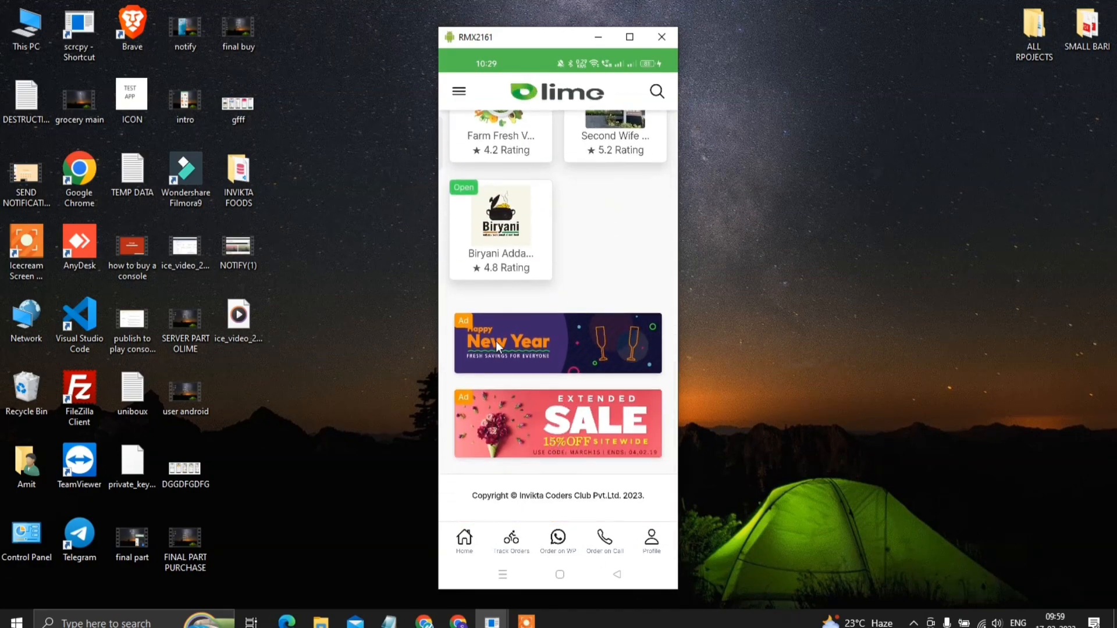
scroll(540, 326, "up", 5)
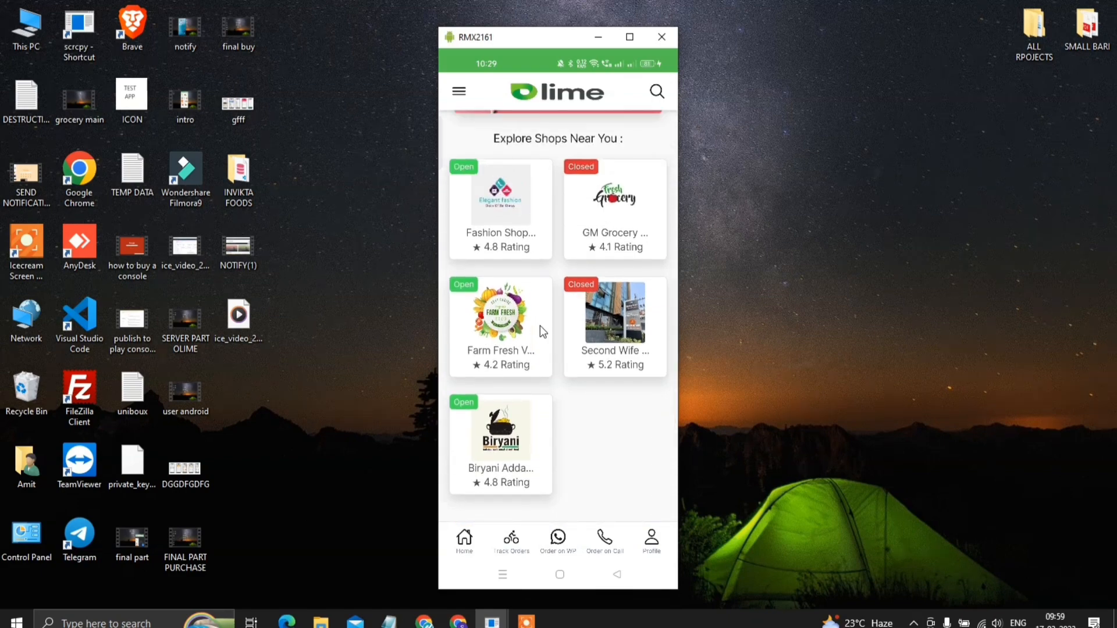
scroll(573, 328, "down", 2)
scroll(573, 328, "down", 10)
scroll(604, 374, "down", 15)
scroll(604, 374, "down", 10)
scroll(604, 374, "up", 10)
scroll(605, 374, "down", 15)
scroll(604, 374, "down", 3)
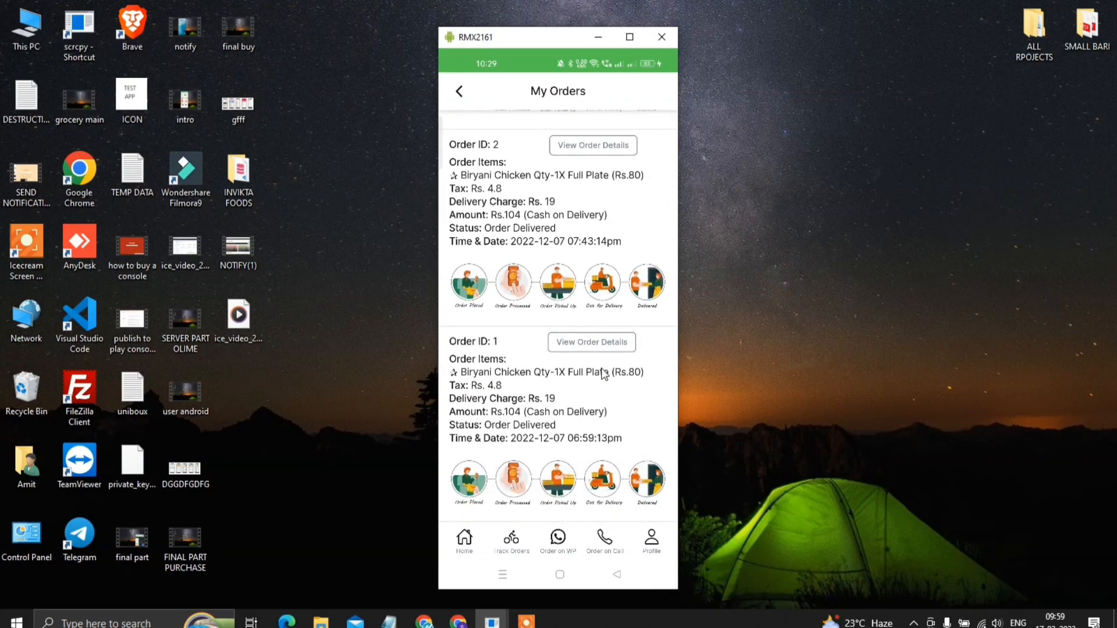
View the invoice for Order 1, then return to the orders list.
left_click(604, 374)
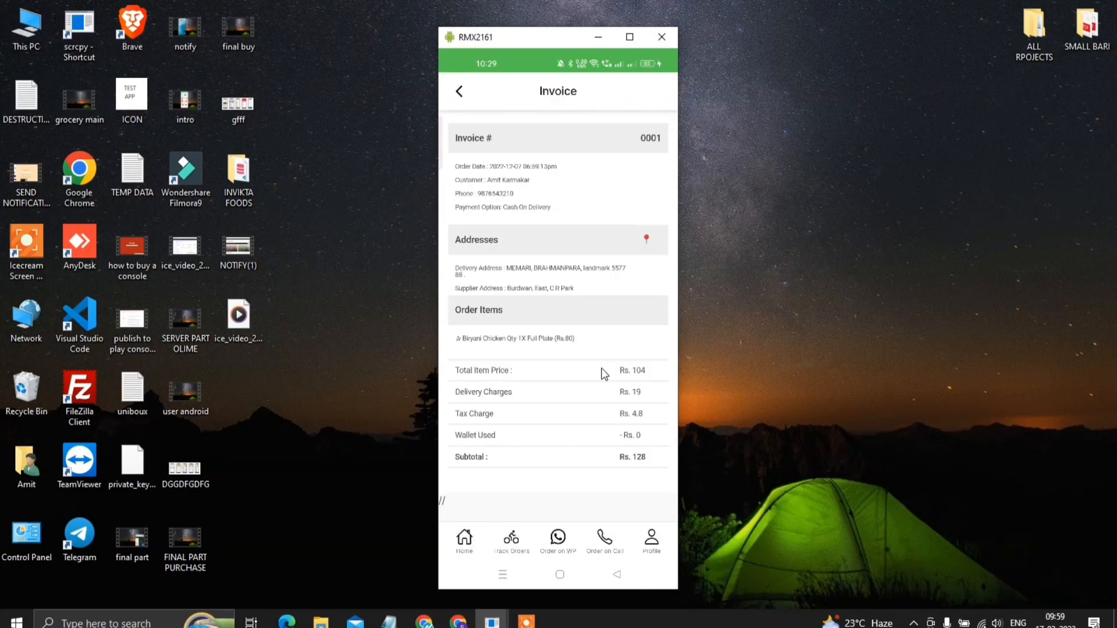
right_click(605, 374)
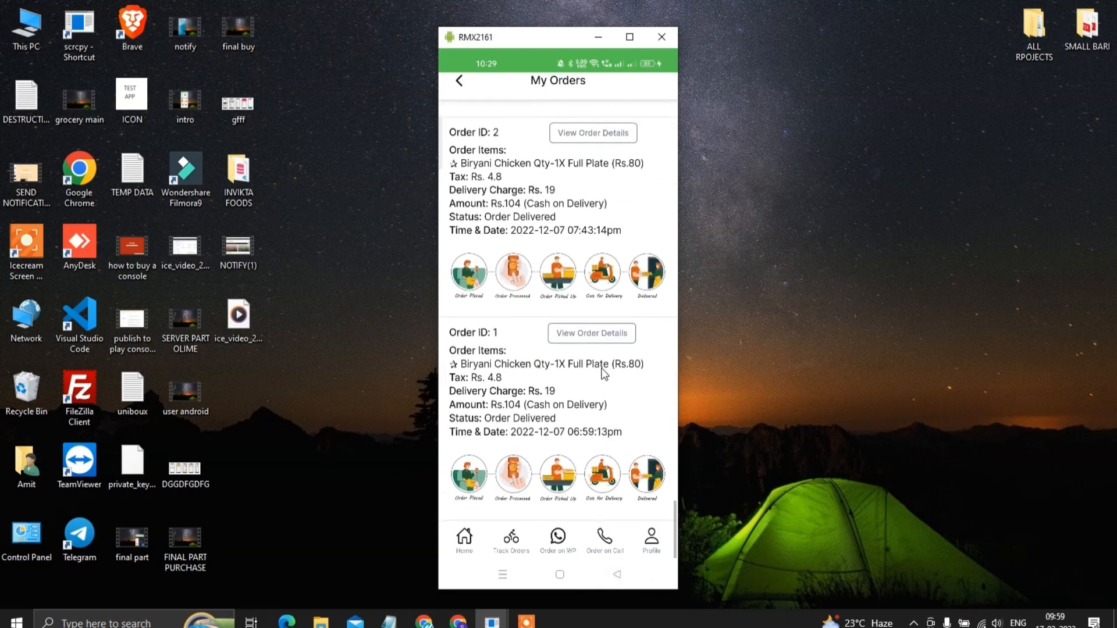
scroll(605, 374, "up", 3)
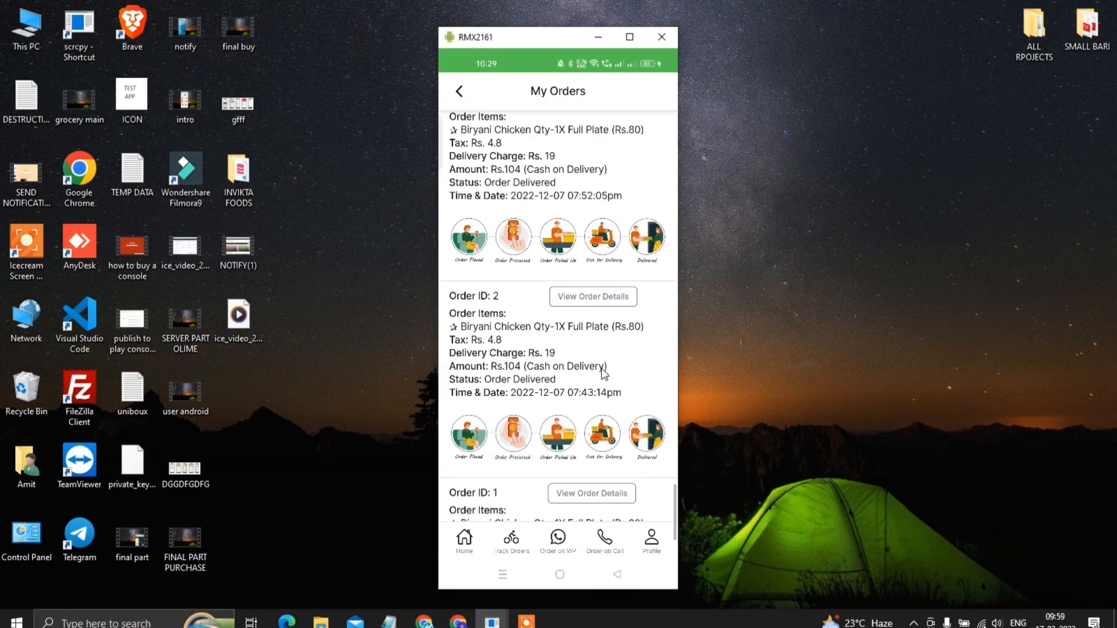
Try the WhatsApp and call ordering options, check the profile, then return to the biryani shop's menu.
right_click(602, 369)
right_click(601, 369)
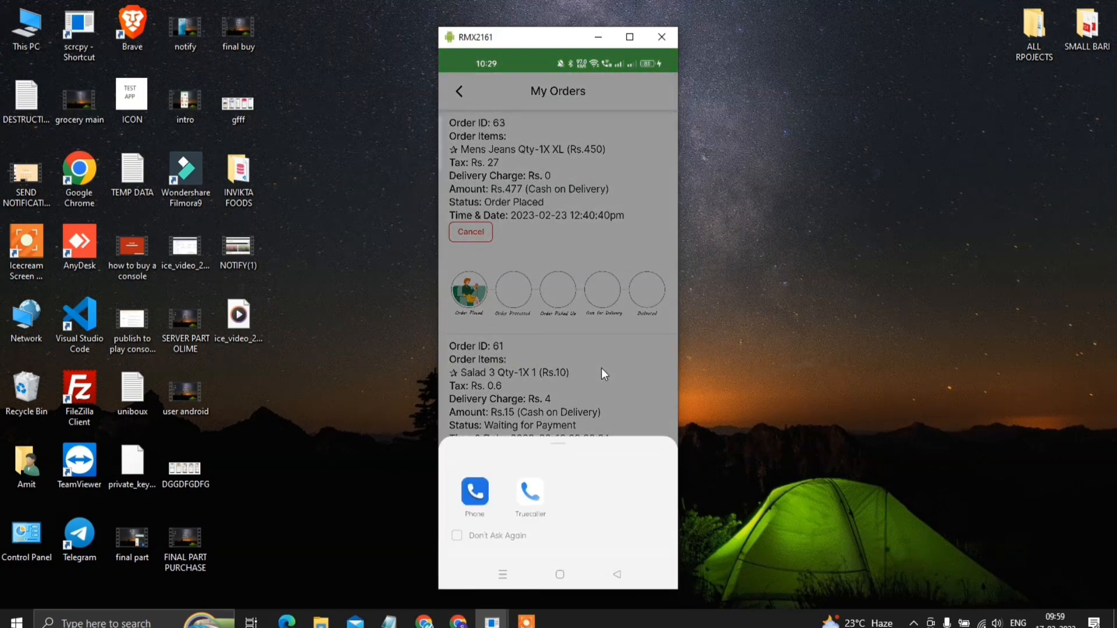
right_click(602, 369)
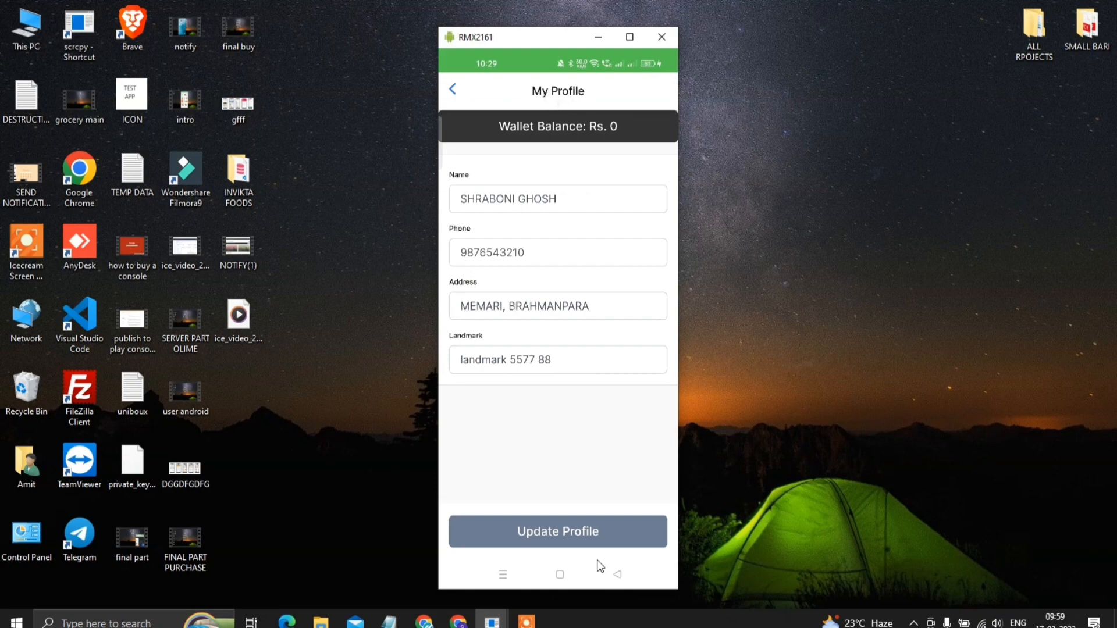
right_click(597, 561)
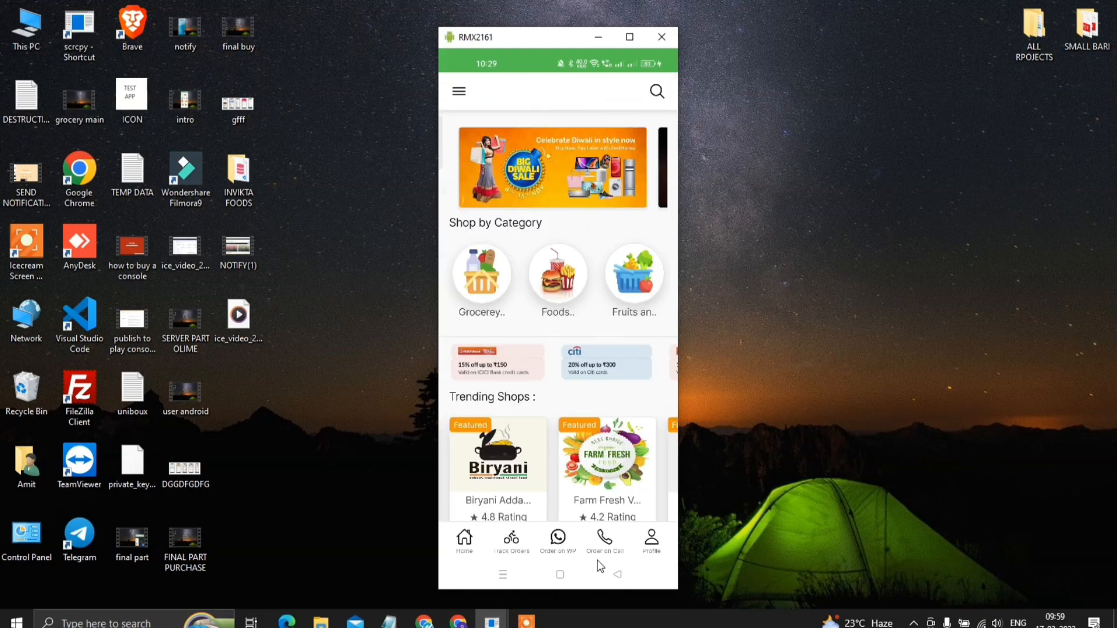
right_click(597, 559)
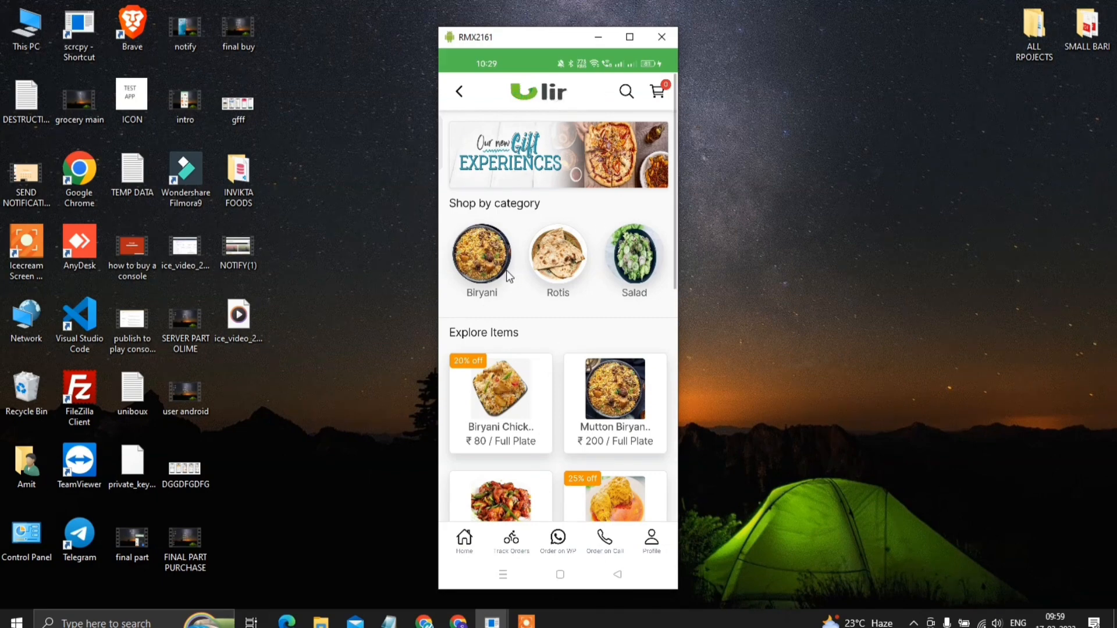
Open the Biryani Chicken product page from the shop menu.
scroll(501, 273, "down", 5)
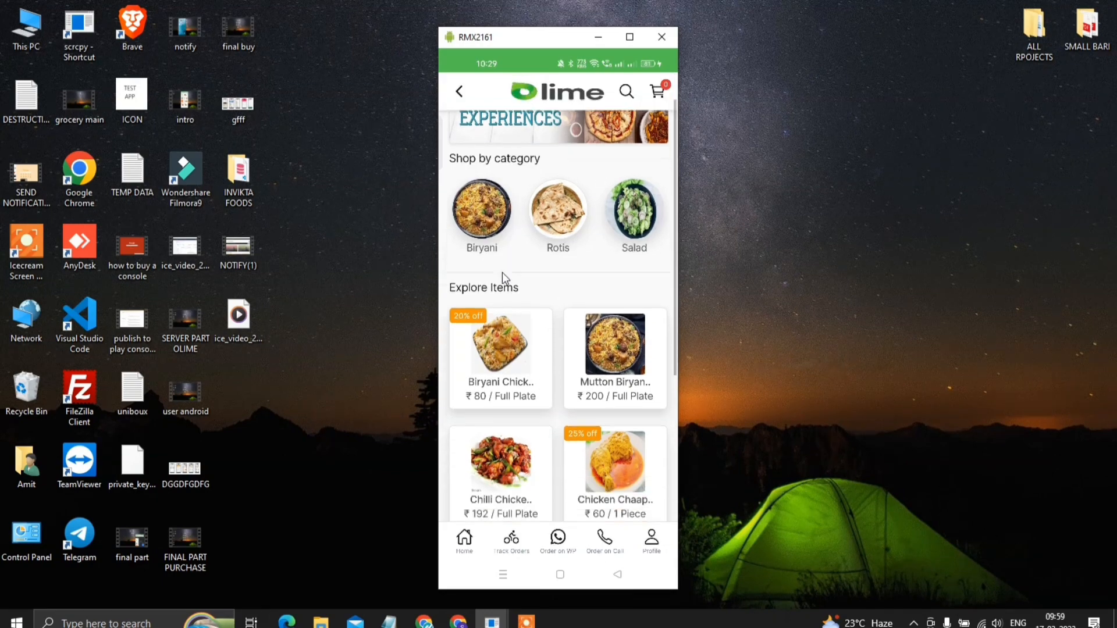
scroll(501, 272, "up", 3)
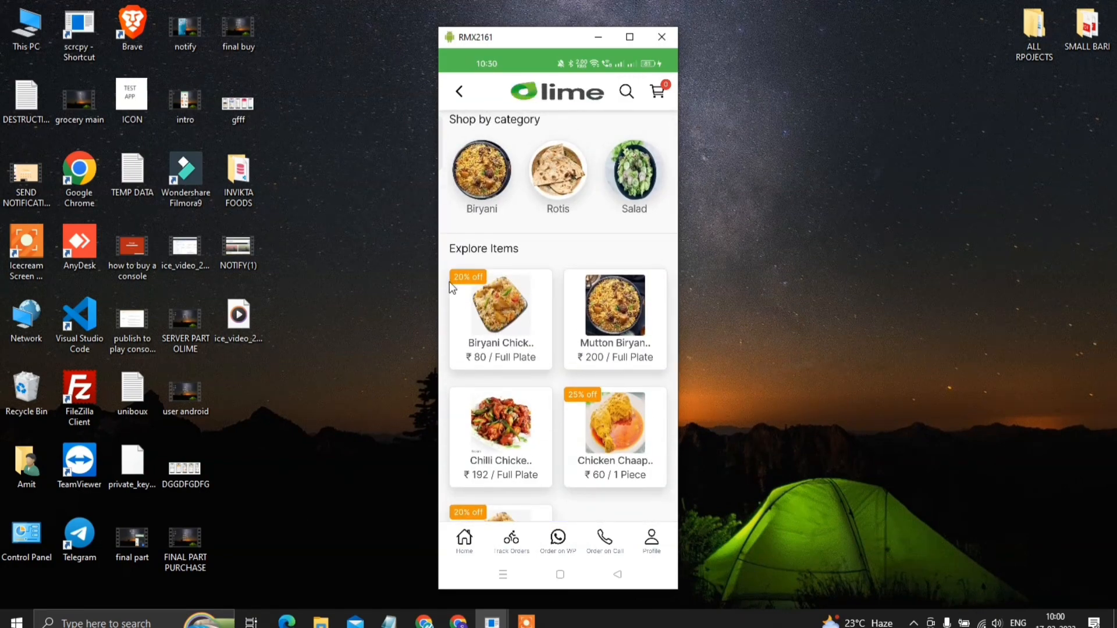
left_click(489, 317)
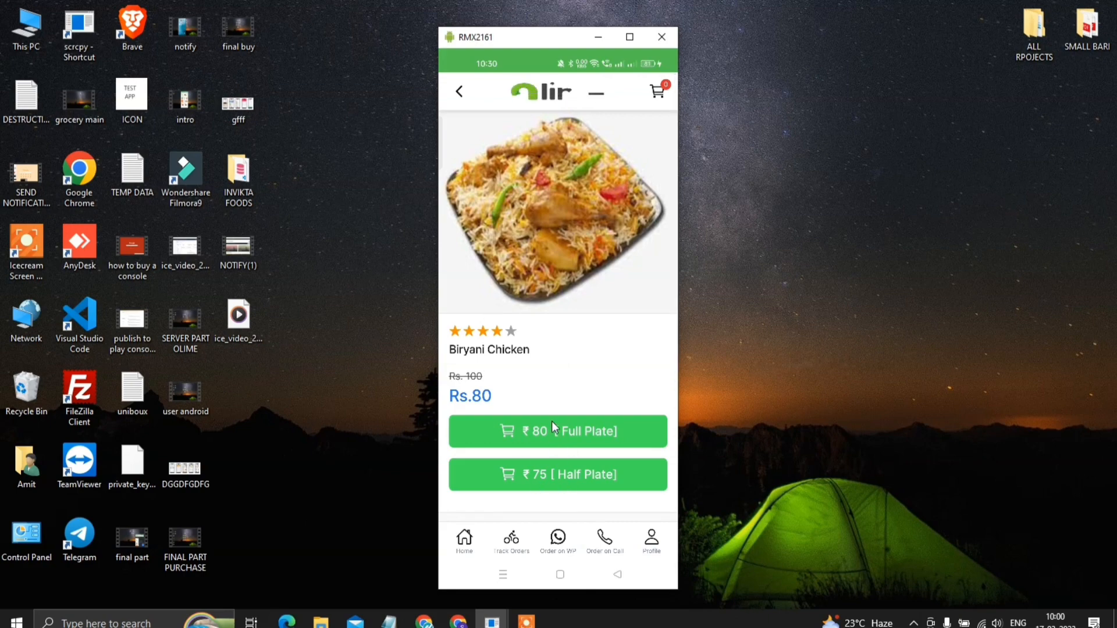
Add a ₹75 half plate to the cart, allow location access, and proceed to the Rs.84 payment page.
scroll(559, 384, "down", 3)
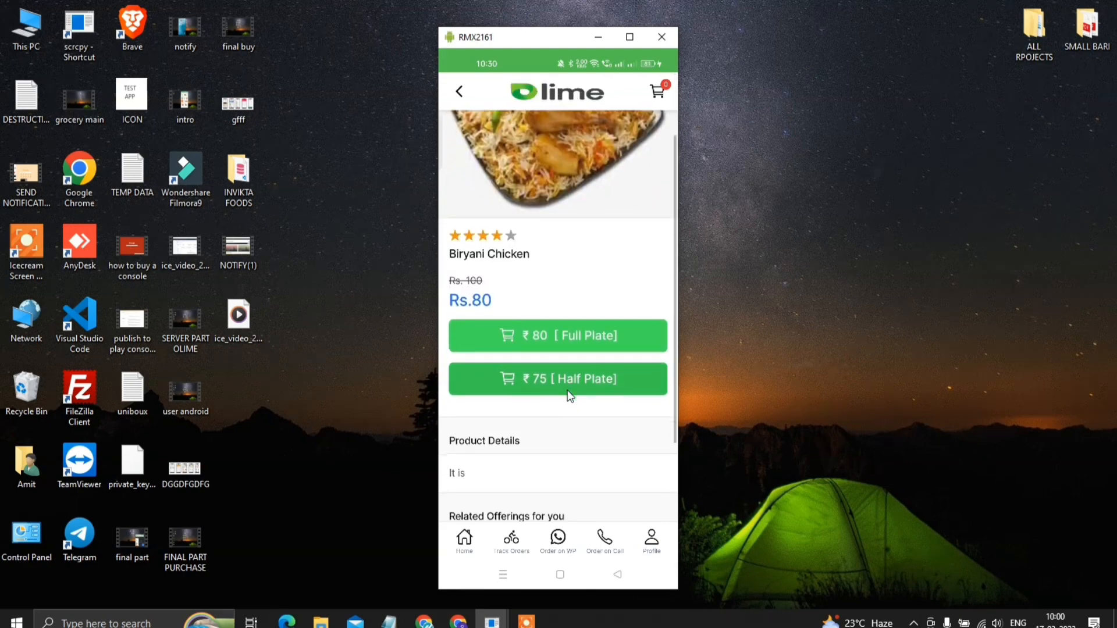
left_click(526, 380)
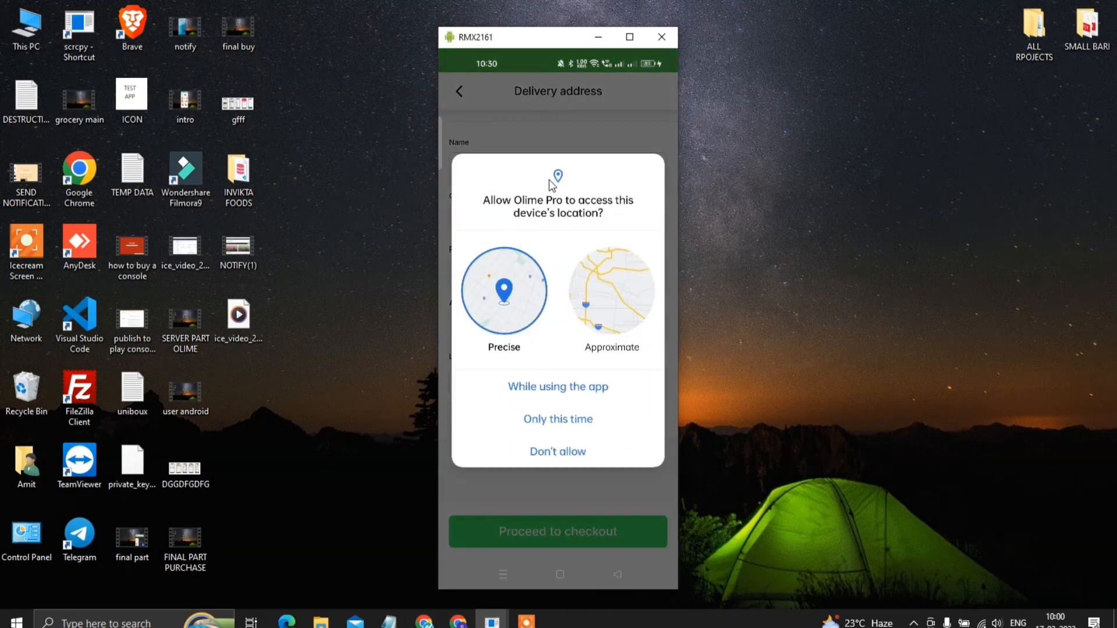
left_click(586, 388)
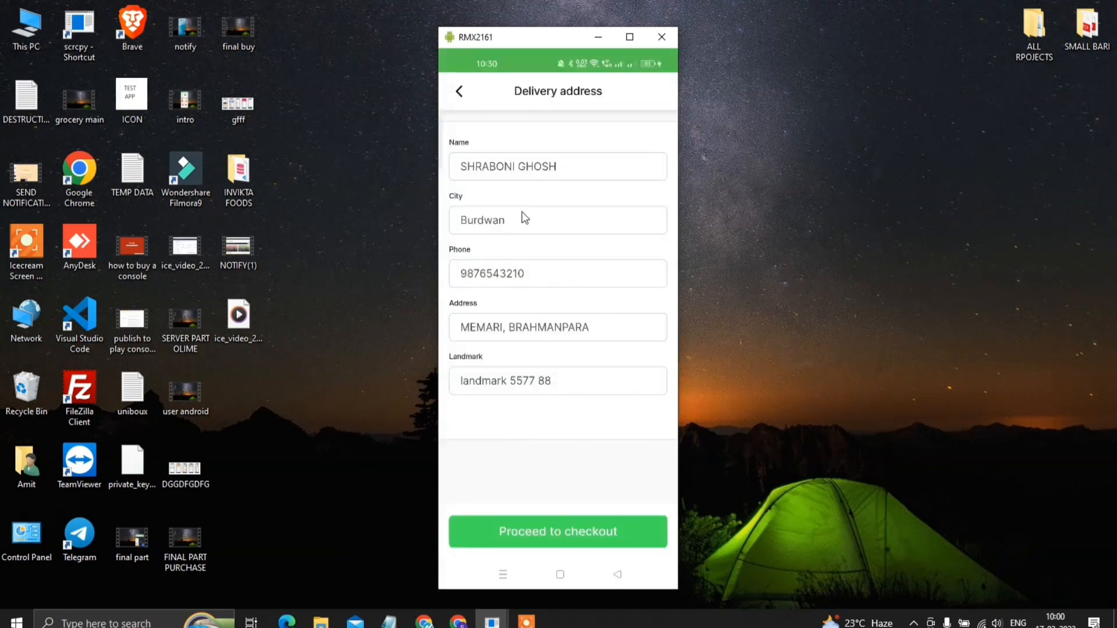
left_click(563, 527)
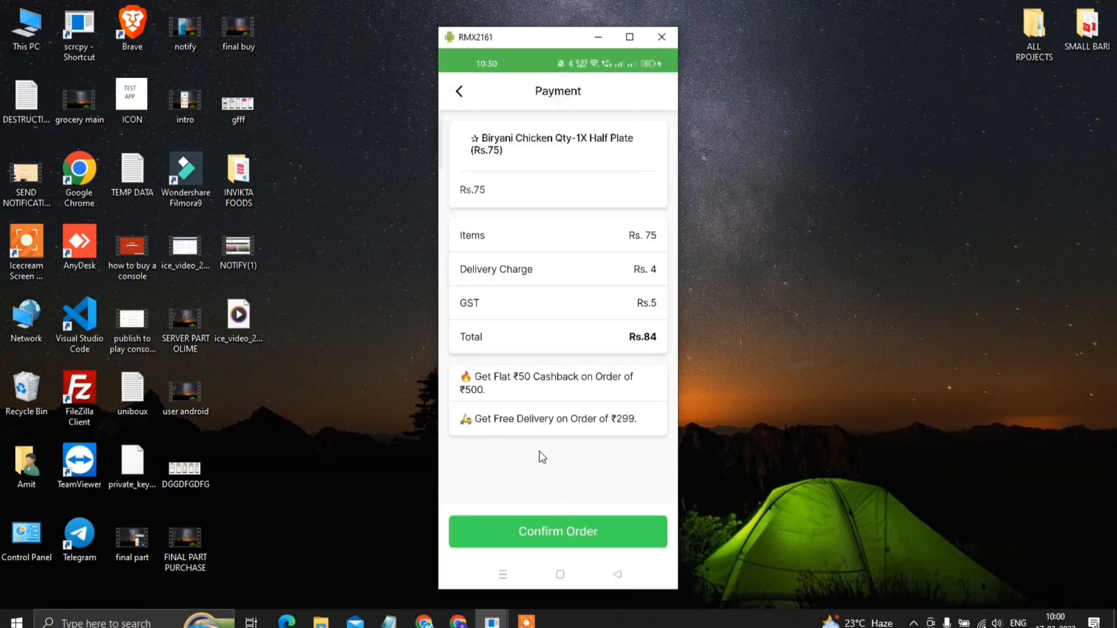
Choose Pay Online UPI / Card, cancel the Paytm payment so order 73 is canceled, and go home.
left_click(557, 541)
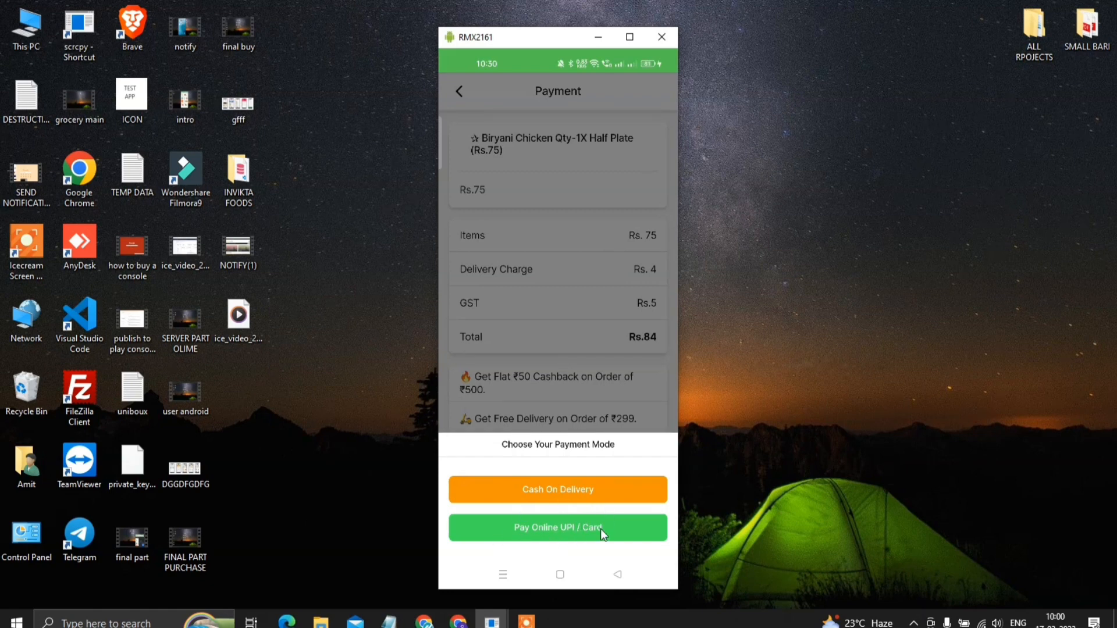
left_click(564, 536)
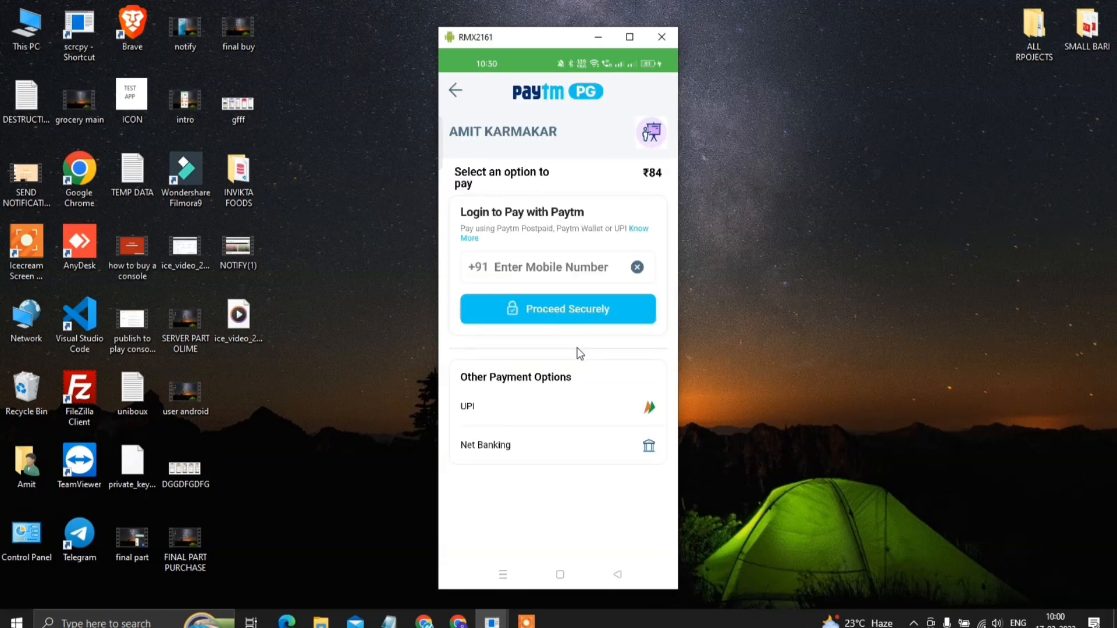
left_click(449, 99)
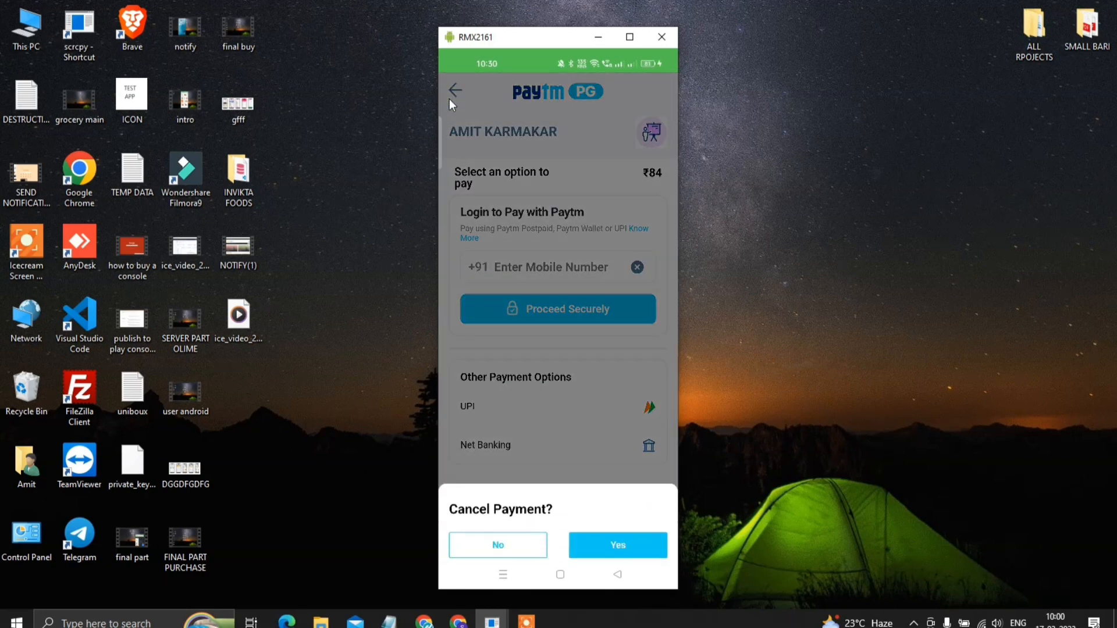
left_click(613, 539)
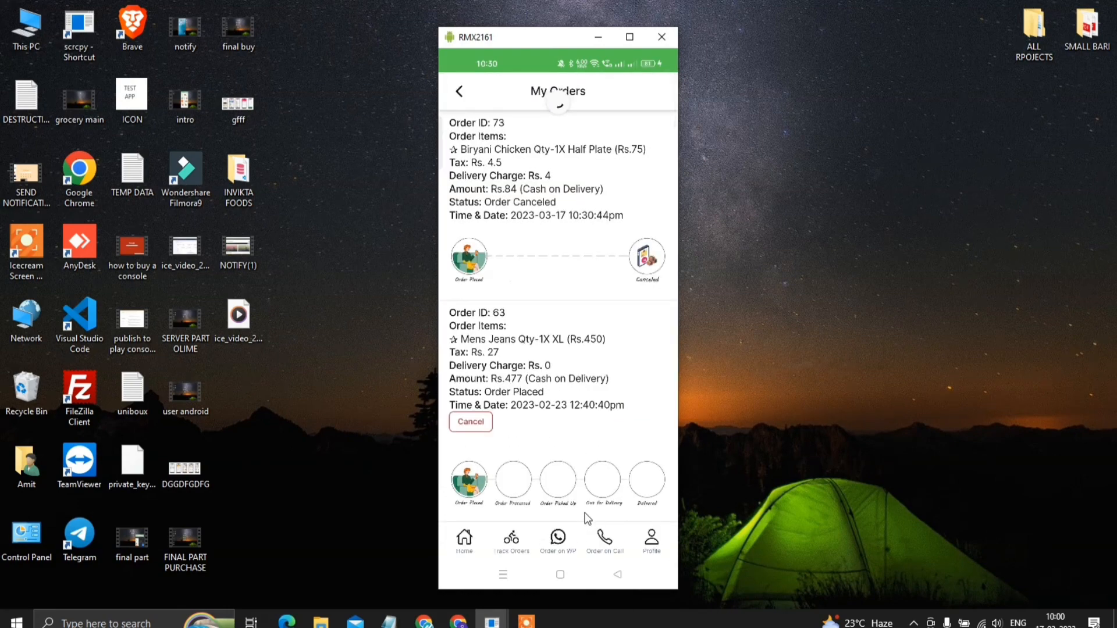
left_click(460, 94)
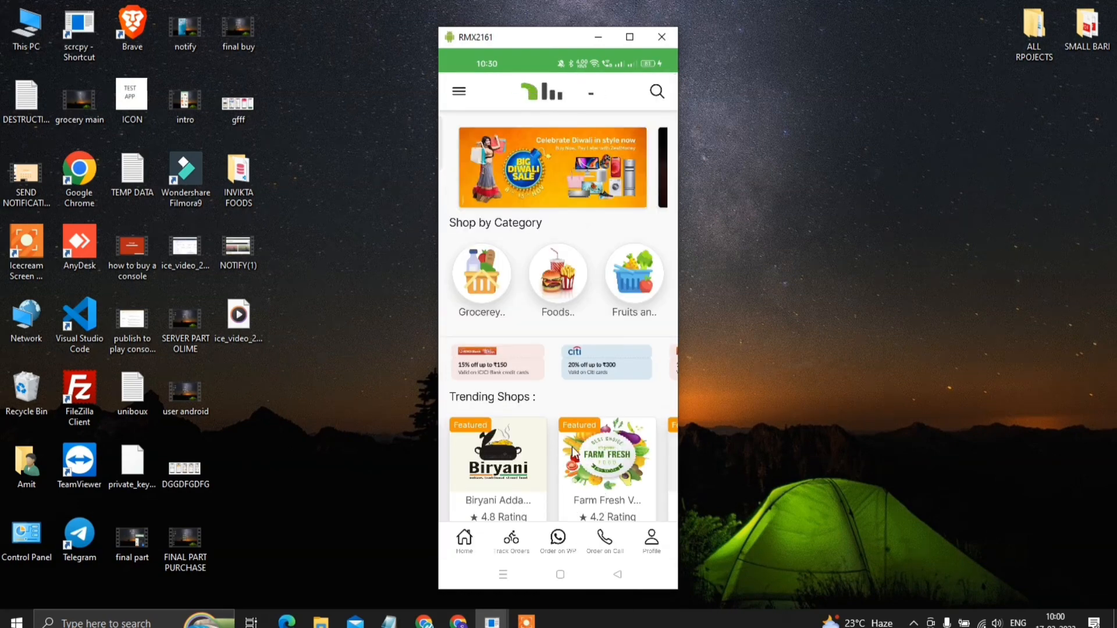
scroll(592, 428, "down", 3)
scroll(592, 422, "up", 3)
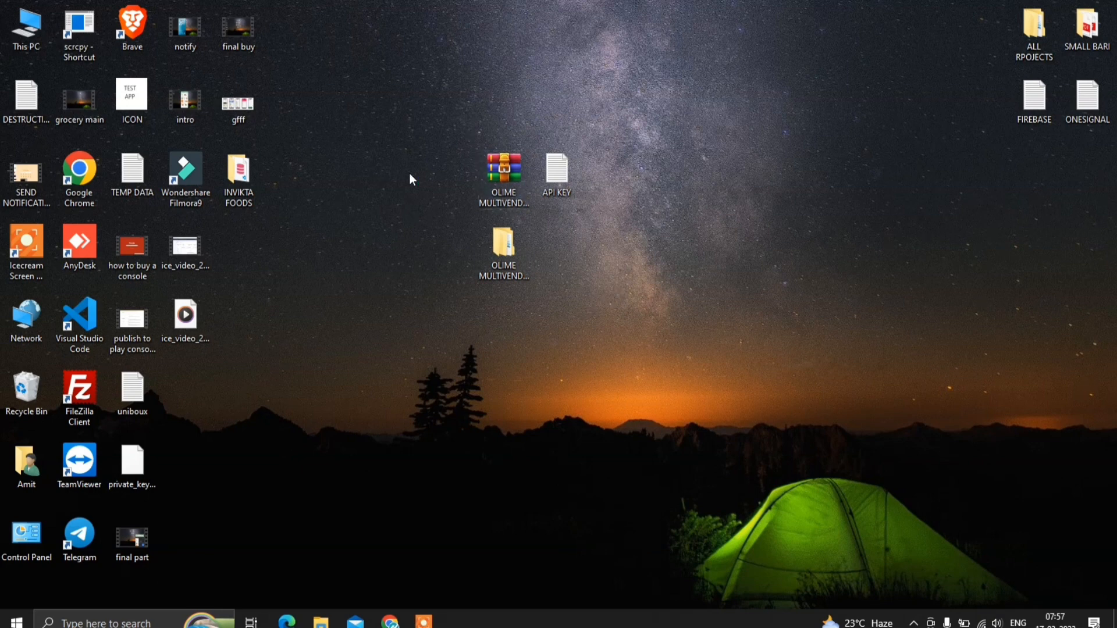
left_click(554, 185)
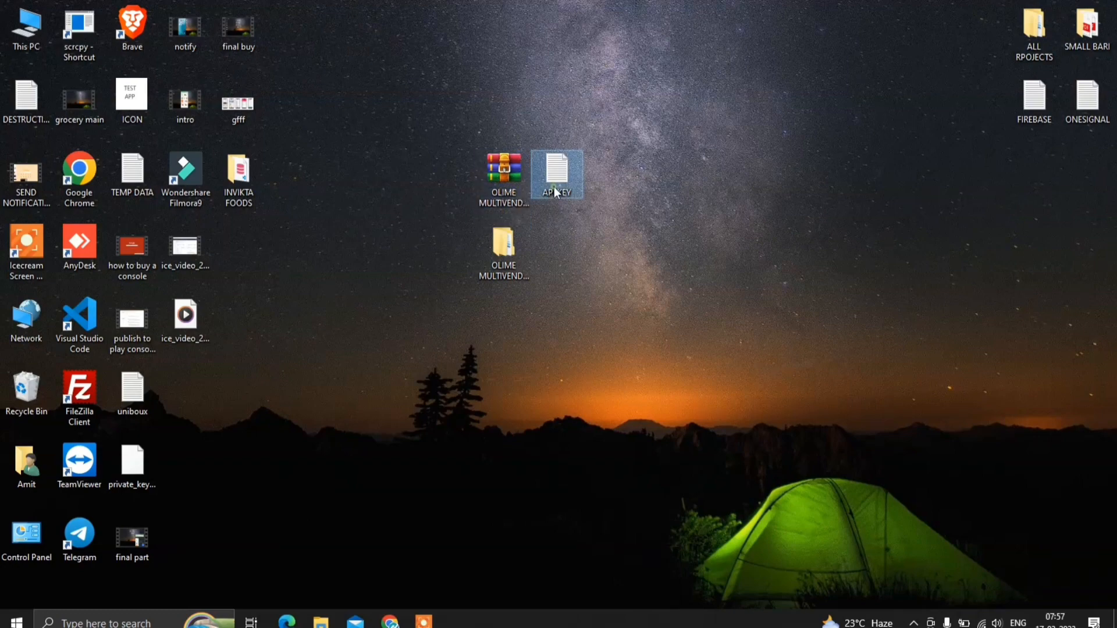
double_click(557, 172)
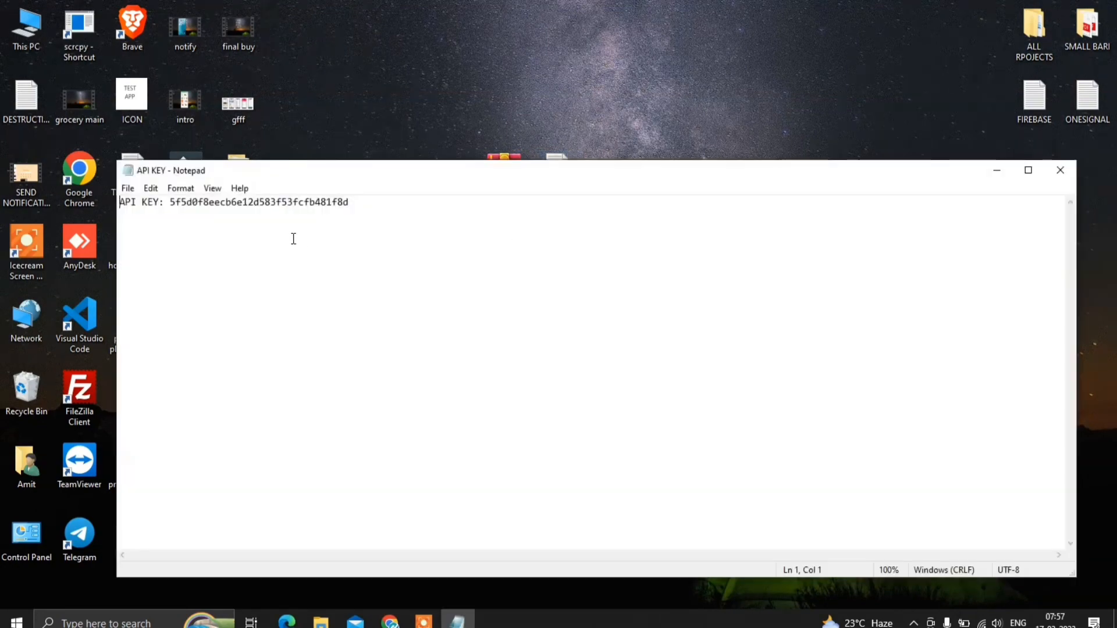
left_click(1060, 170)
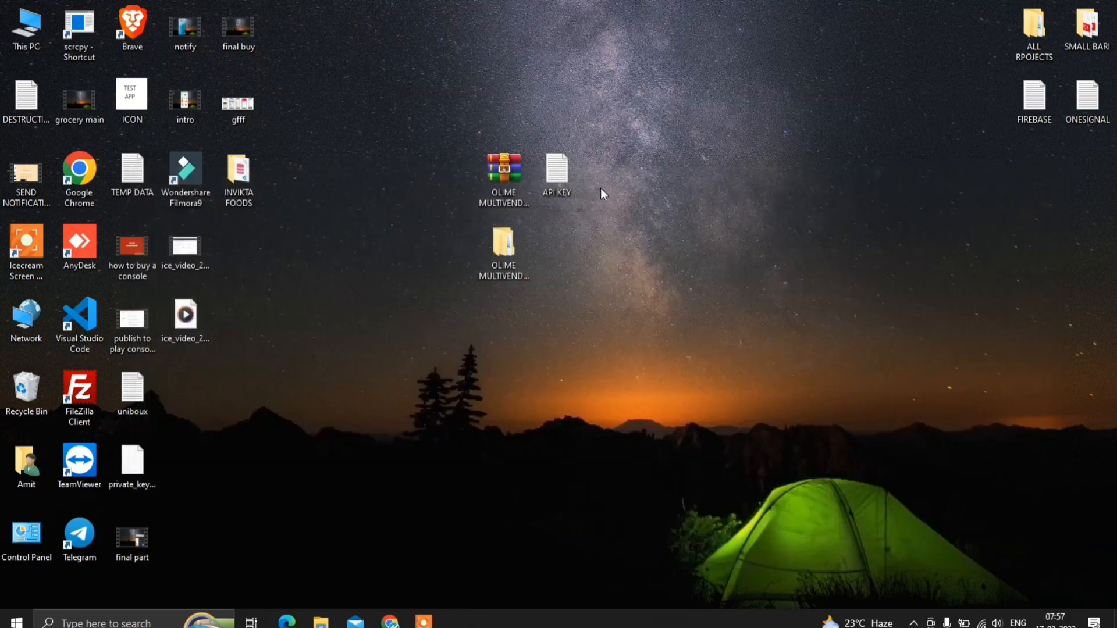
left_click(554, 189)
double_click(562, 193)
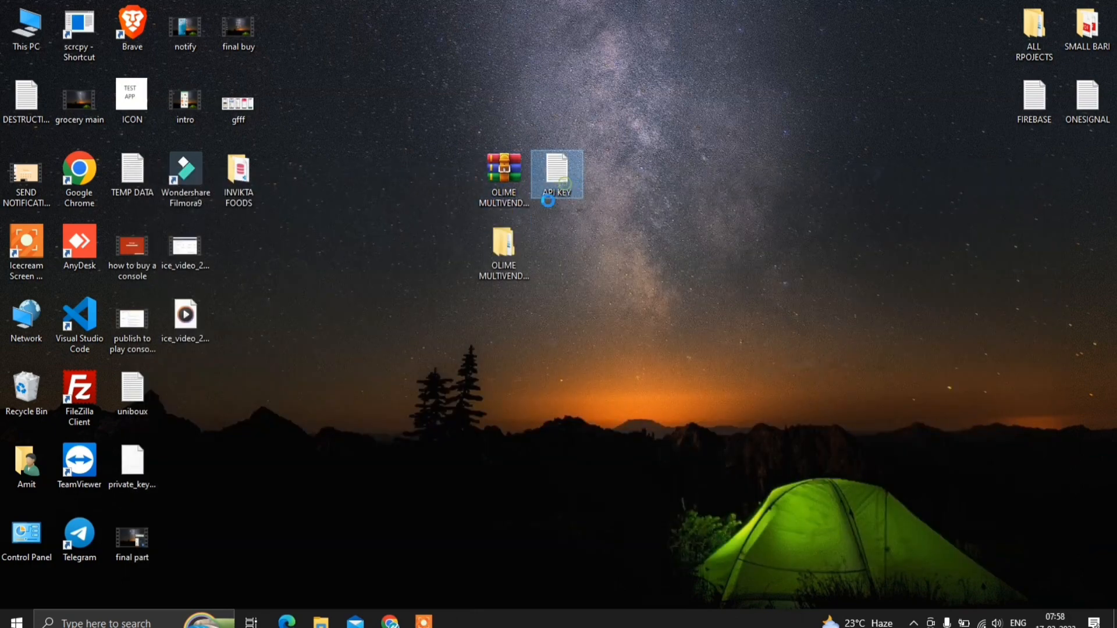
left_click(1054, 171)
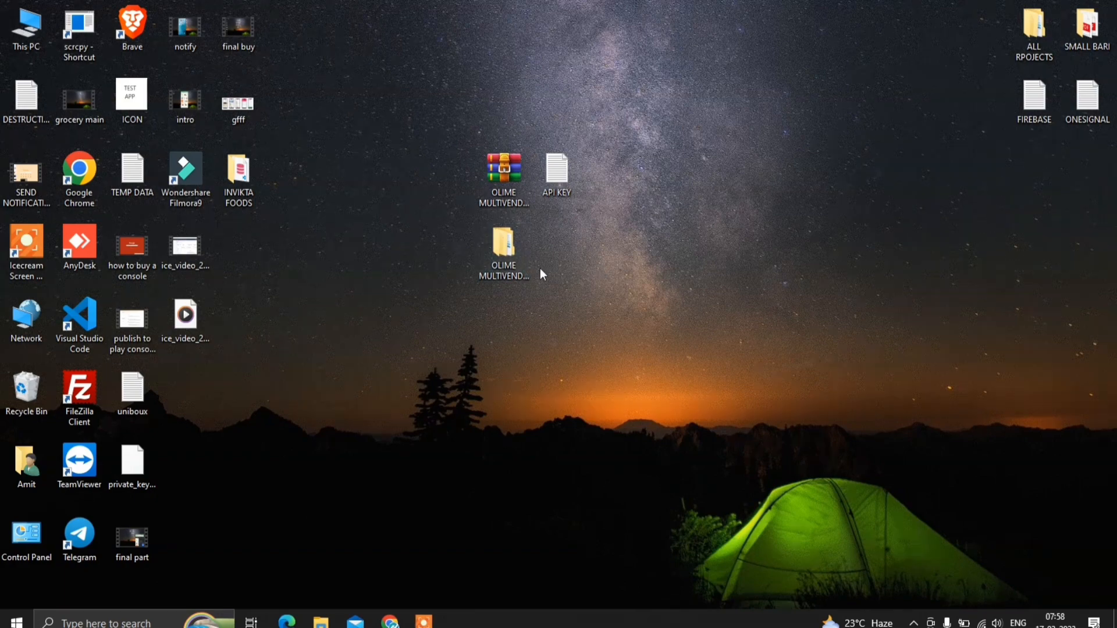
left_click(500, 179)
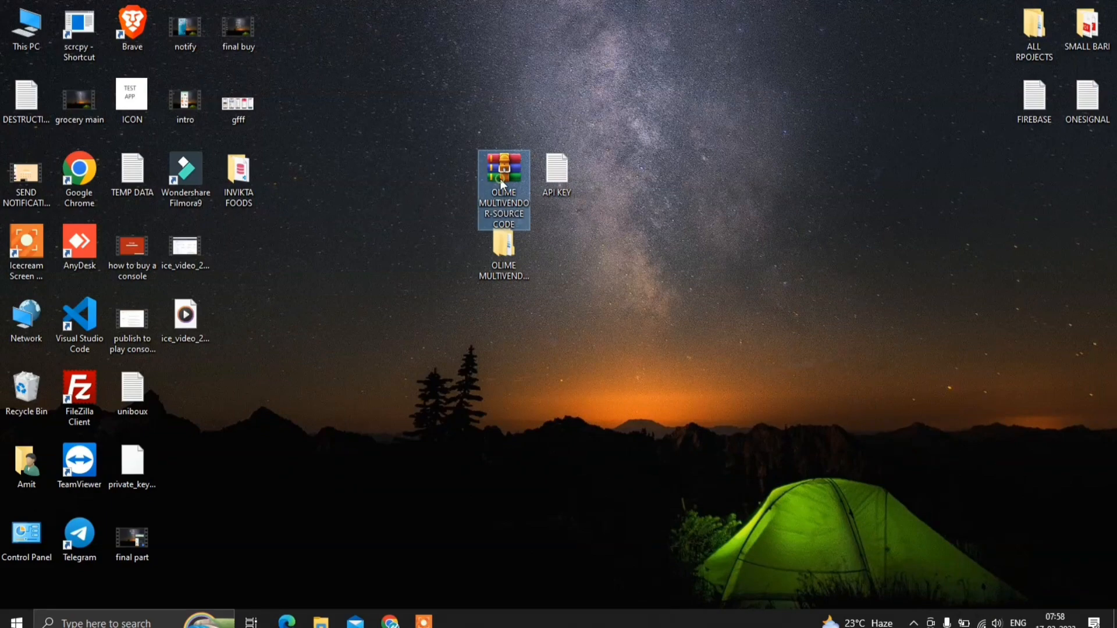
double_click(504, 247)
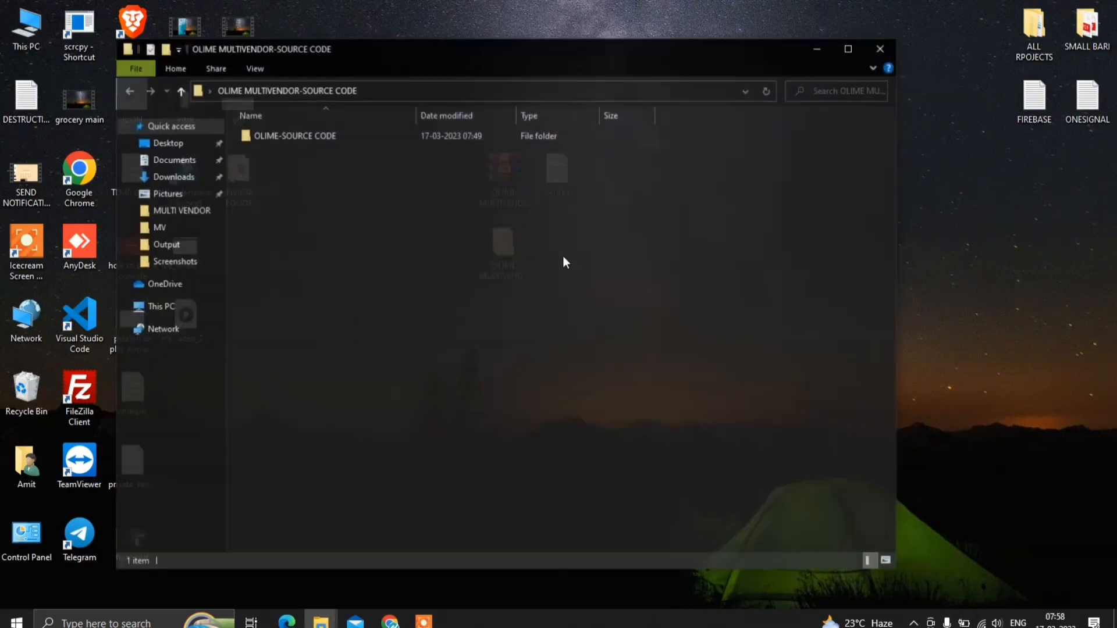
double_click(294, 135)
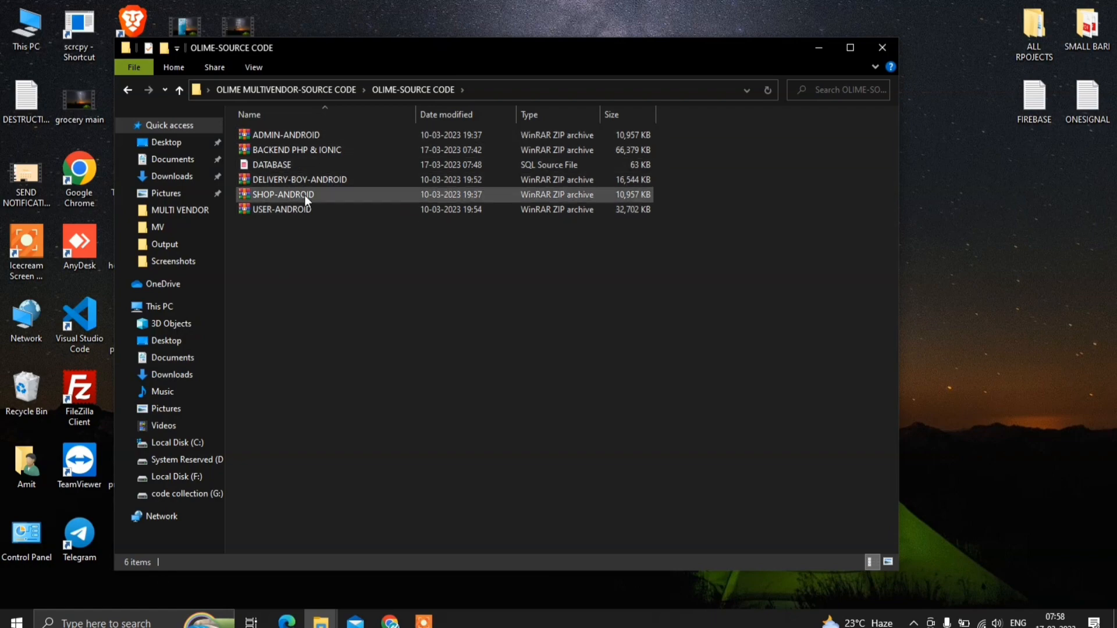
left_click(881, 48)
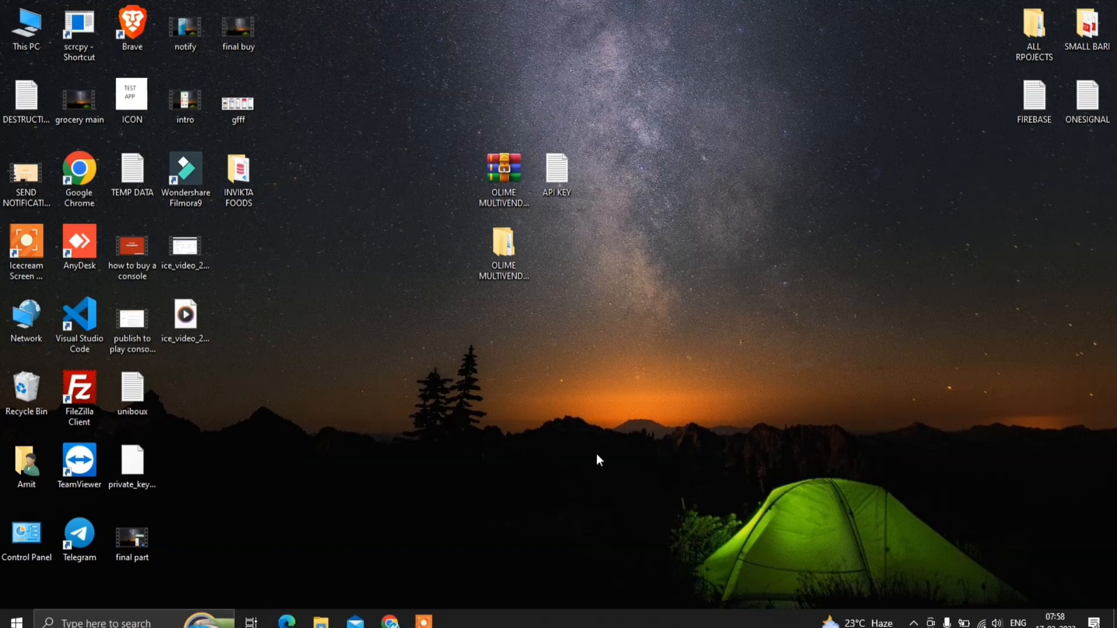
Confirm PHP 7.4 under Advanced > PHP Configuration, then go back to the hosting Dashboard.
left_click(405, 622)
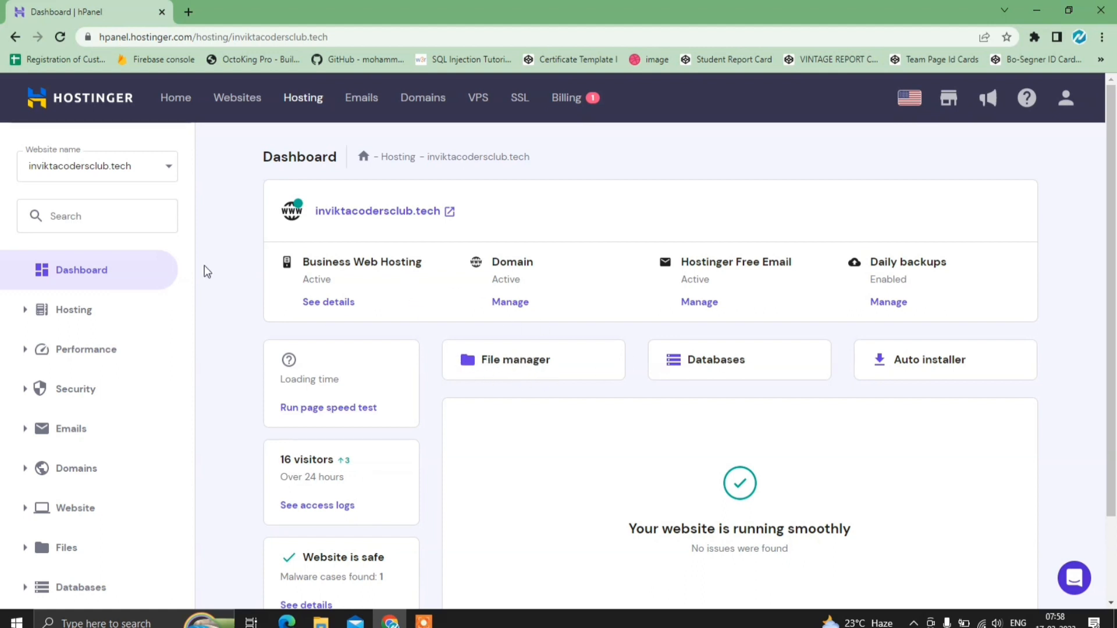
scroll(197, 442, "down", 3)
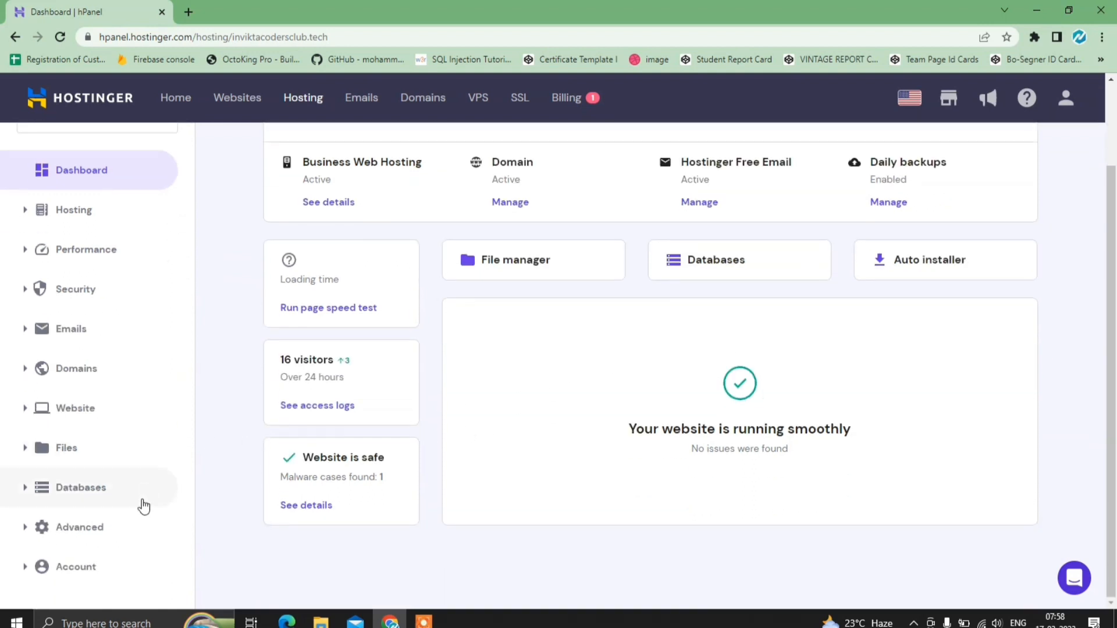
left_click(15, 539)
scroll(174, 463, "down", 4)
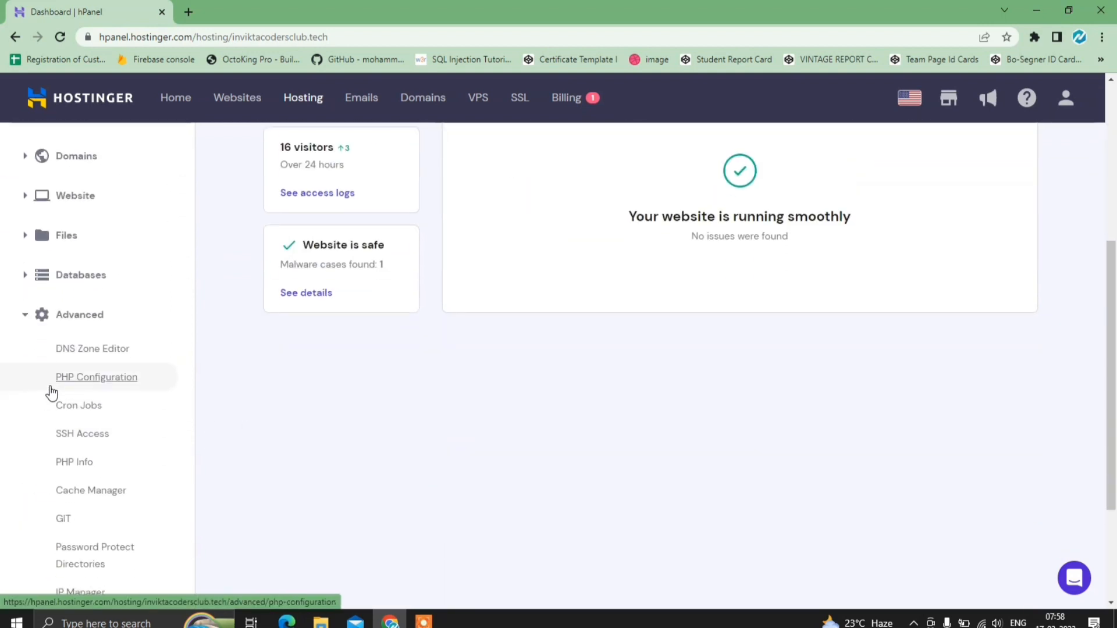
left_click(97, 378)
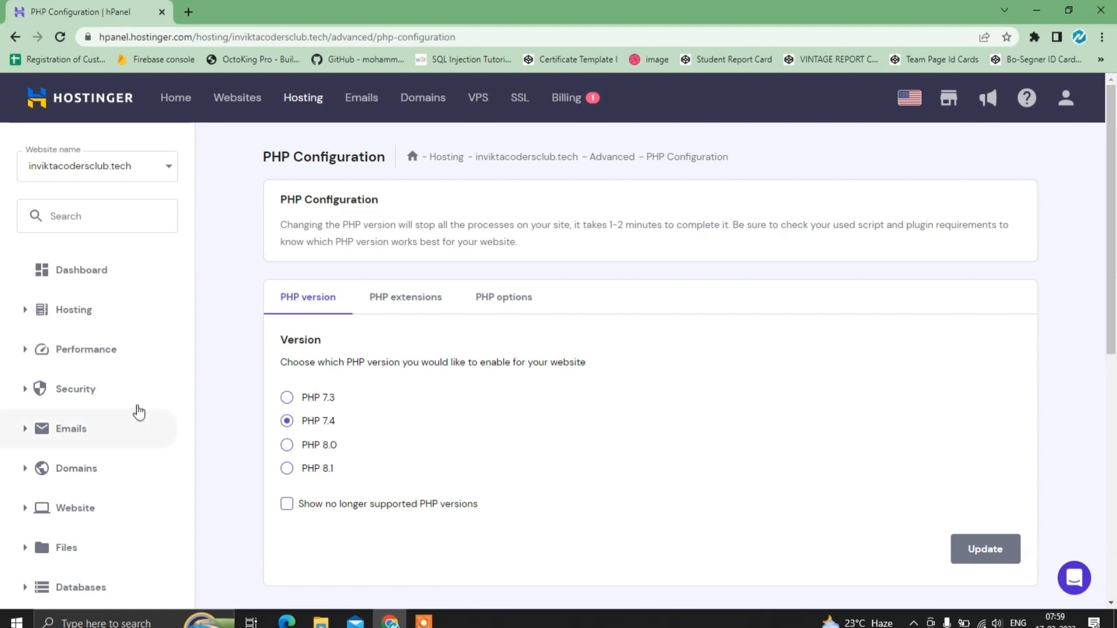
left_click(74, 284)
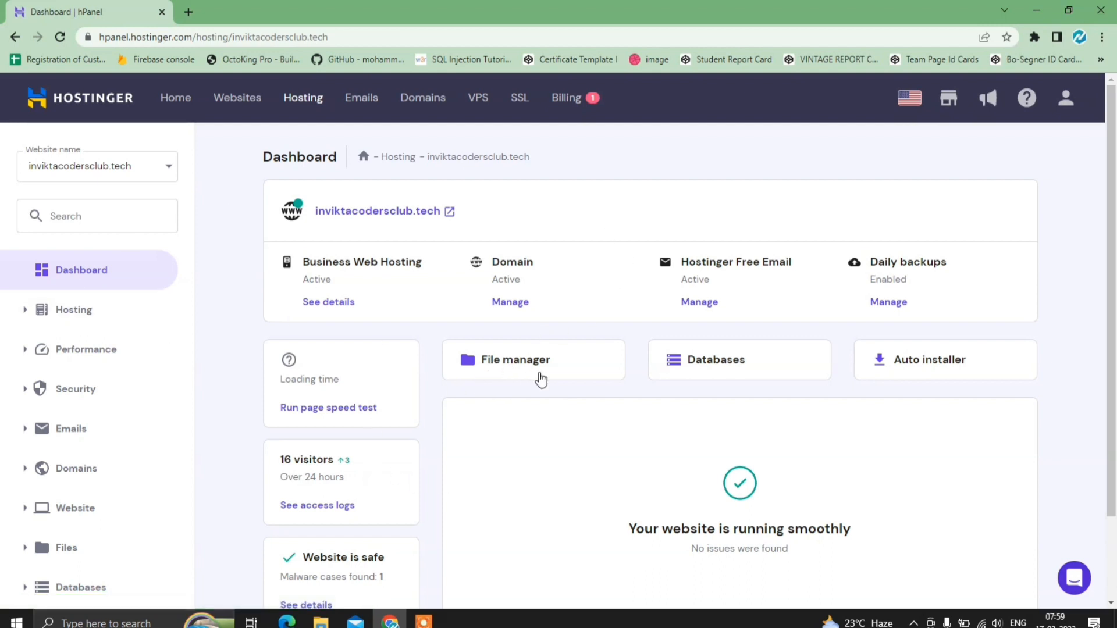
Launch the site's File Manager from the dashboard's Files group and open the empty public_html folder.
left_click(501, 367)
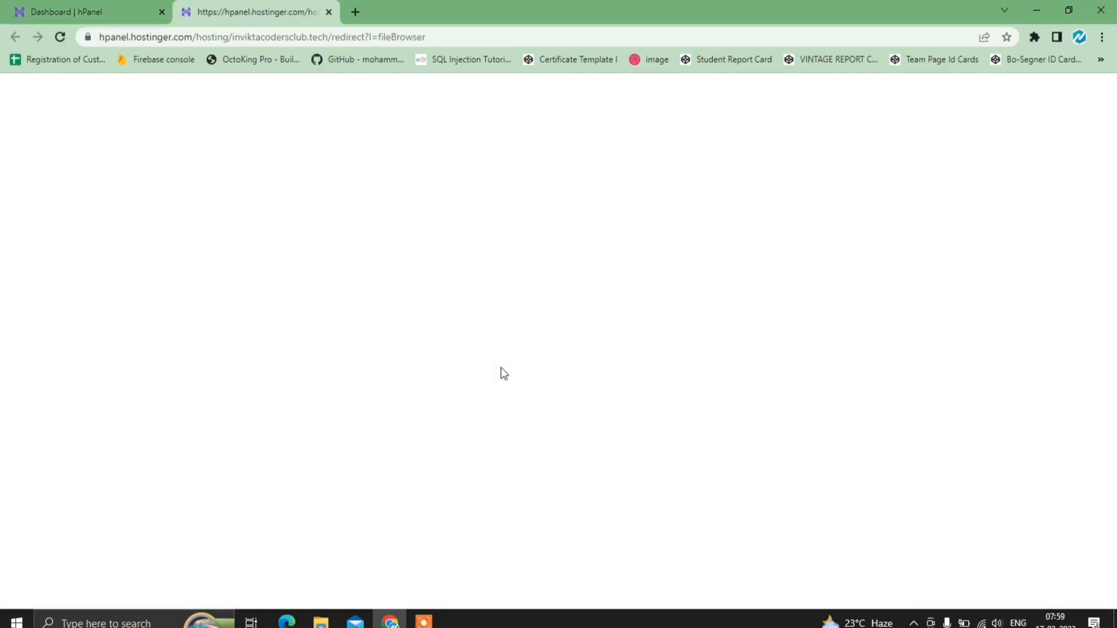
left_click(107, 7)
scroll(107, 448, "down", 2)
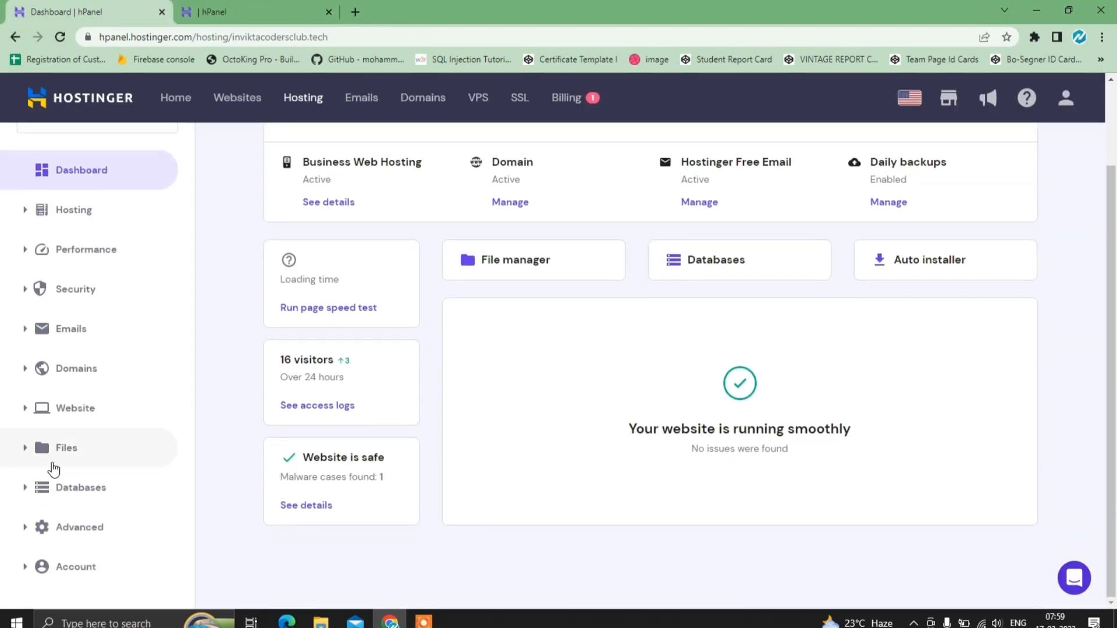
left_click(59, 459)
scroll(541, 361, "up", 2)
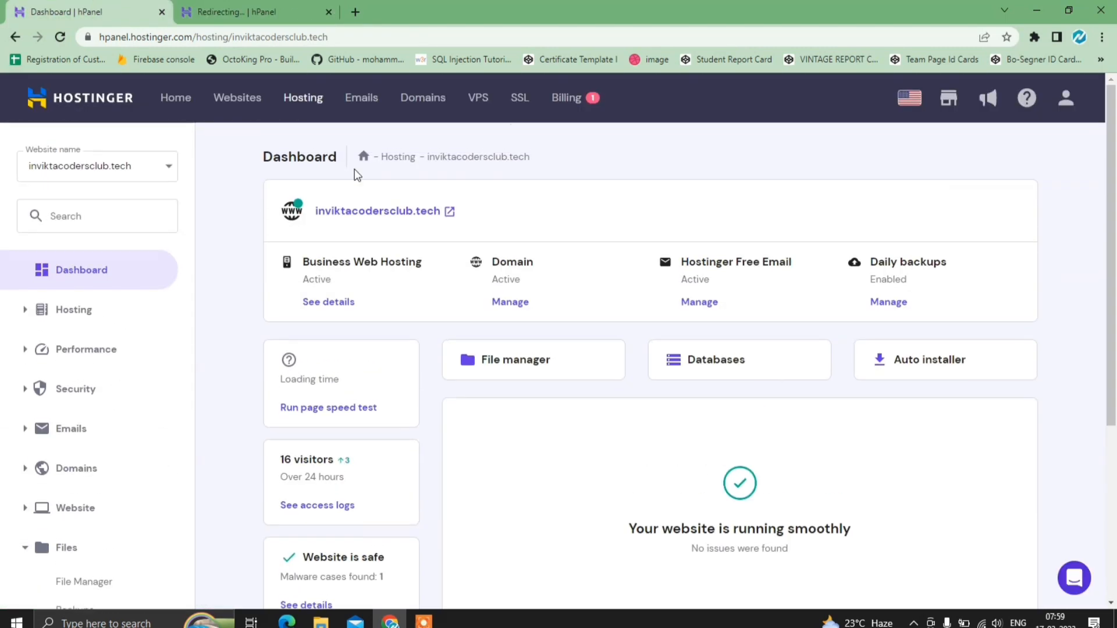
left_click(534, 347)
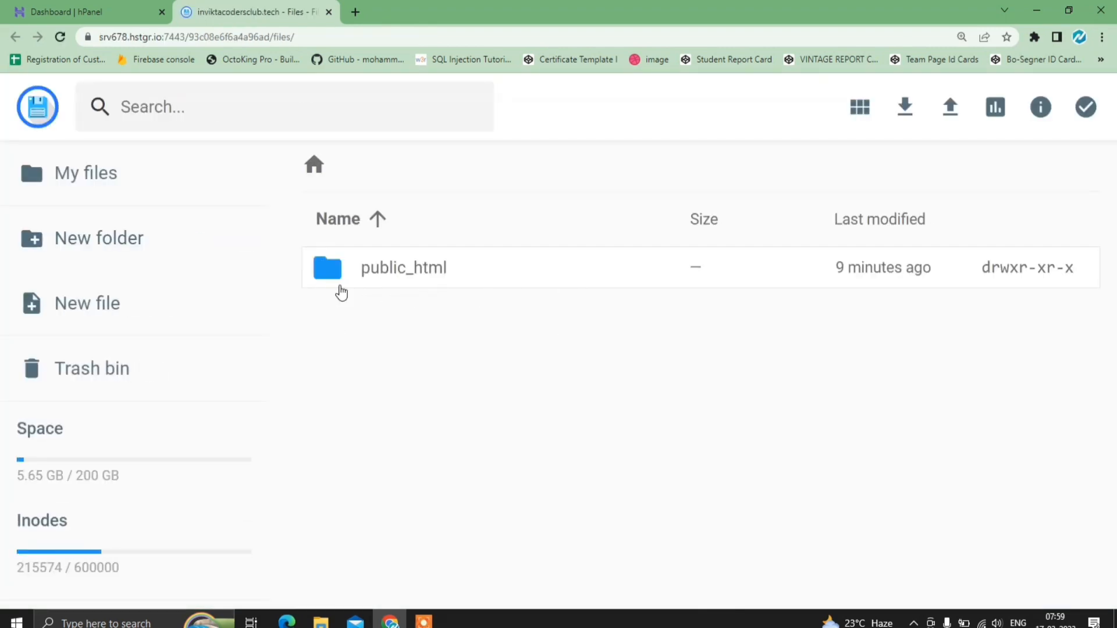
double_click(452, 284)
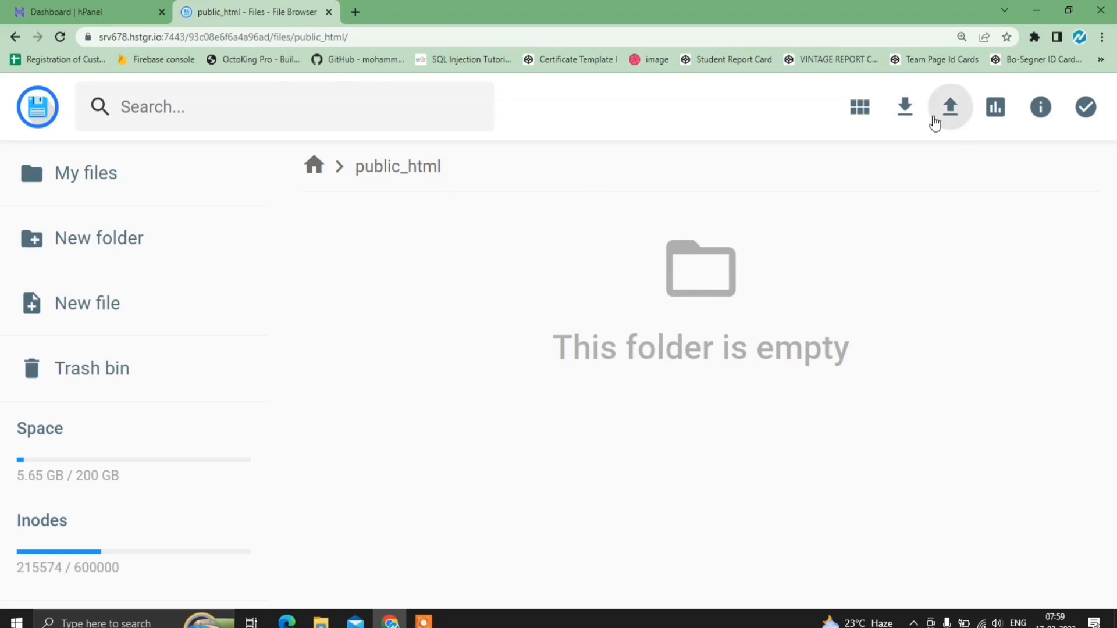
Locate the OLIME-SOURCE CODE folder on the desktop, then bring File Manager back to full size.
double_click(895, 20)
double_click(515, 239)
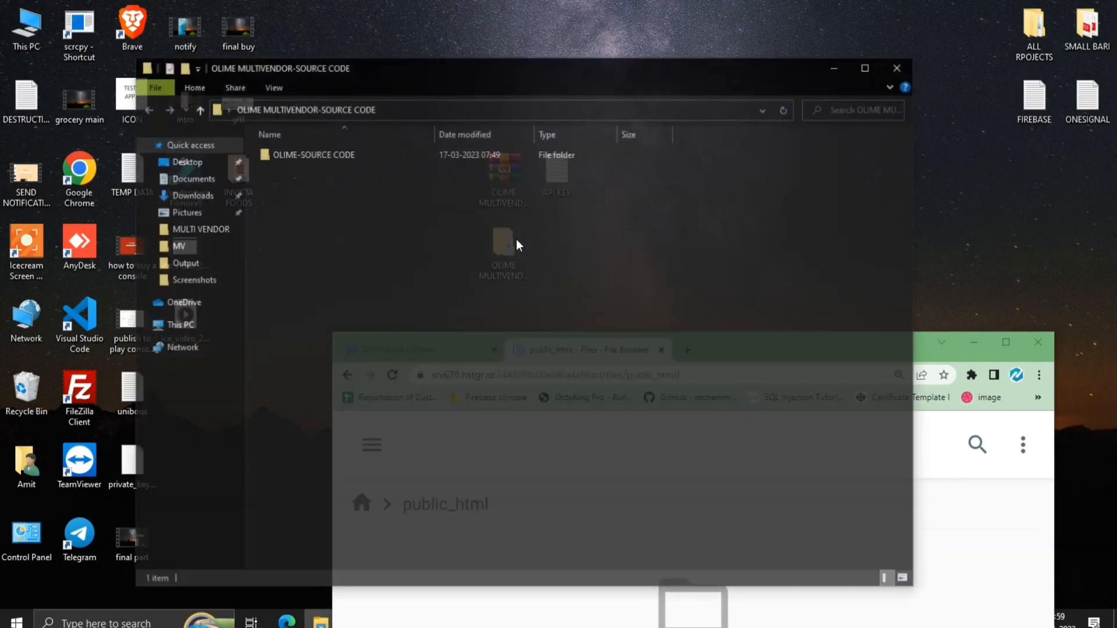
double_click(310, 154)
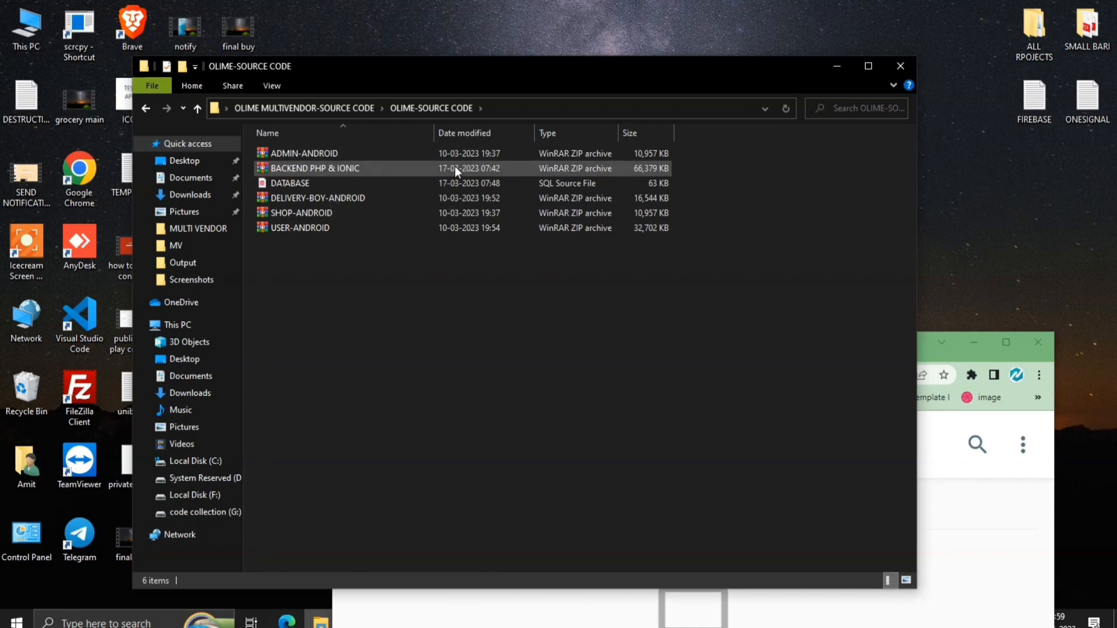
left_click(846, 66)
left_click(1004, 339)
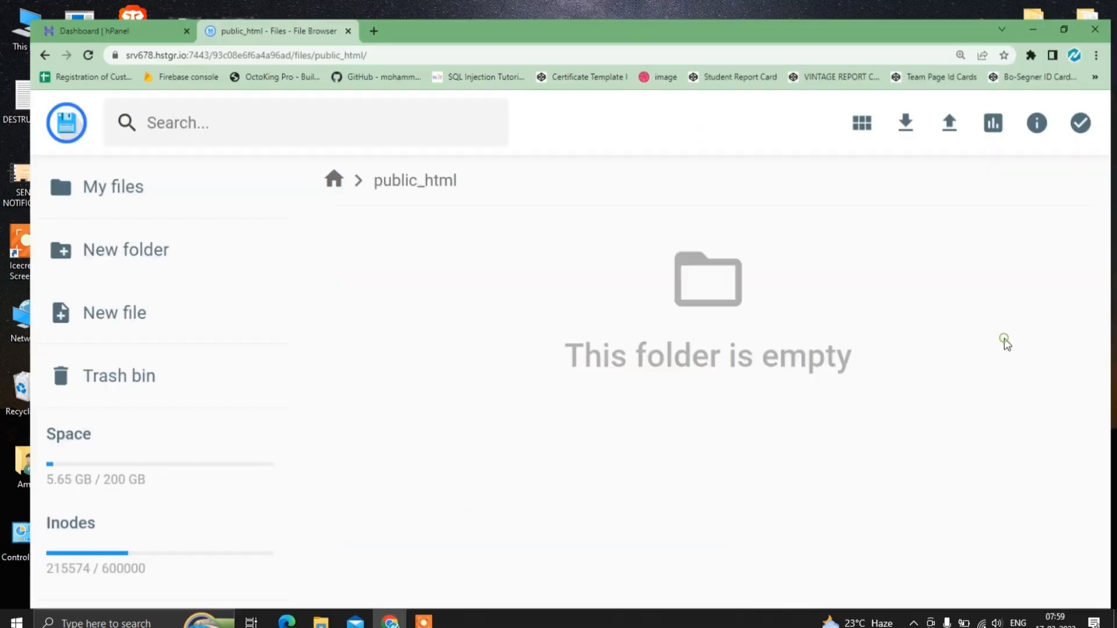
Upload BACKEND PHP & IONIC from Desktop > OLIME MULTIVENDOR-SOURCE CODE > OLIME-SOURCE CODE into public_html.
left_click(947, 123)
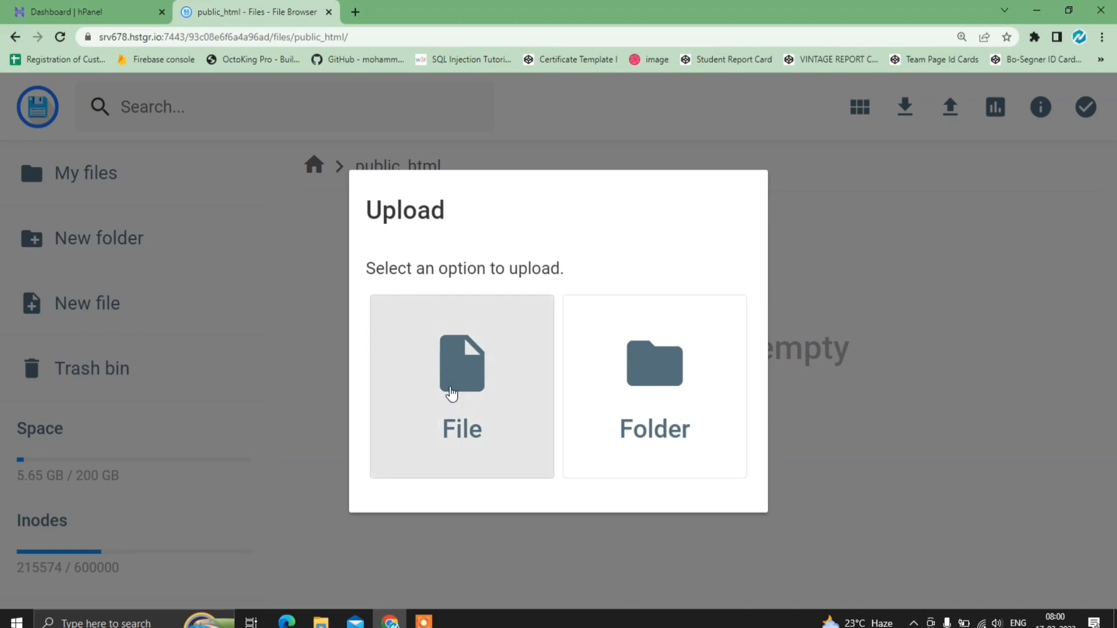
left_click(474, 393)
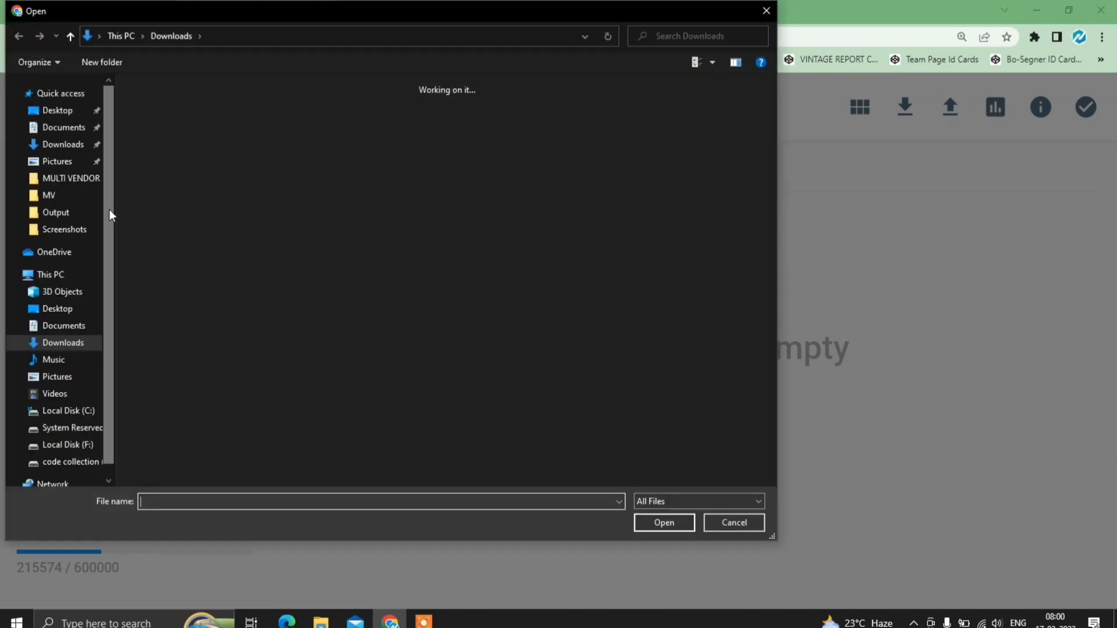
left_click(56, 116)
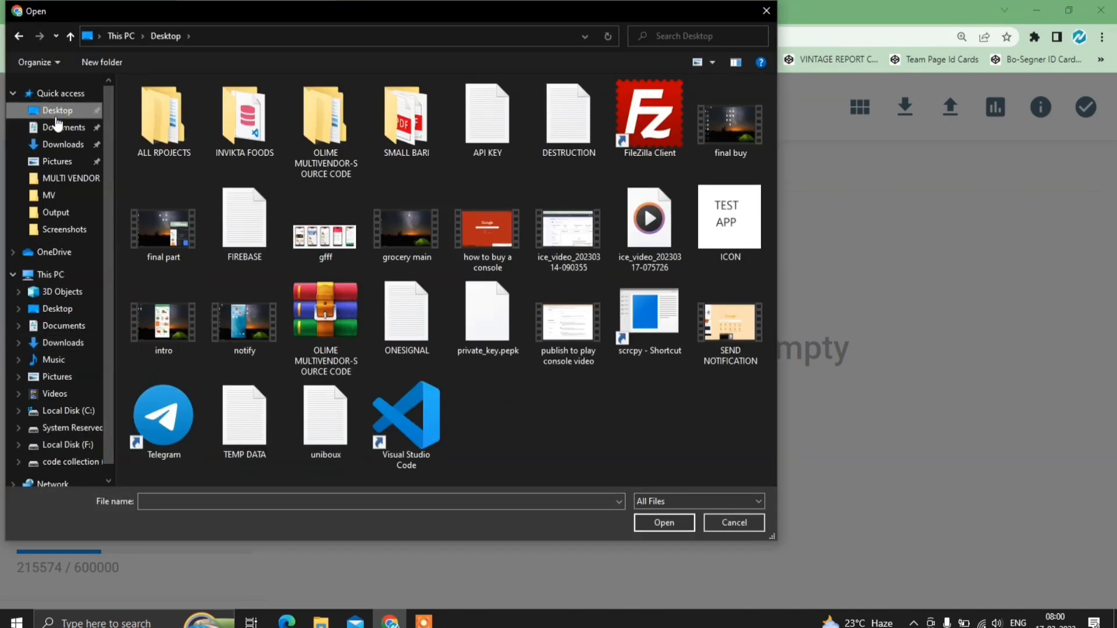
double_click(317, 137)
double_click(207, 103)
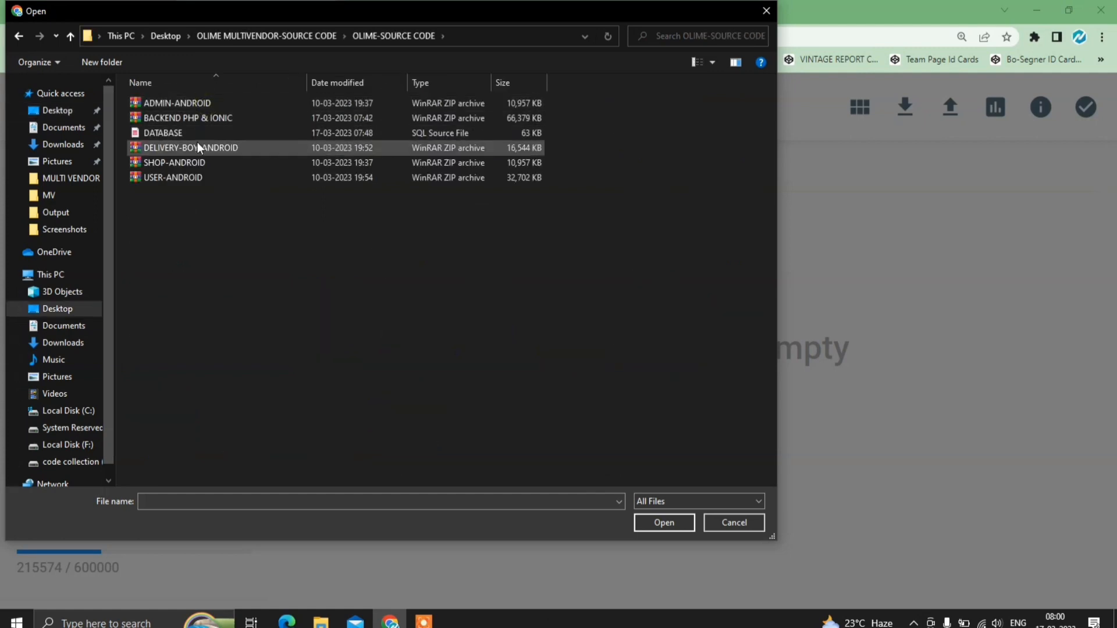
left_click(213, 118)
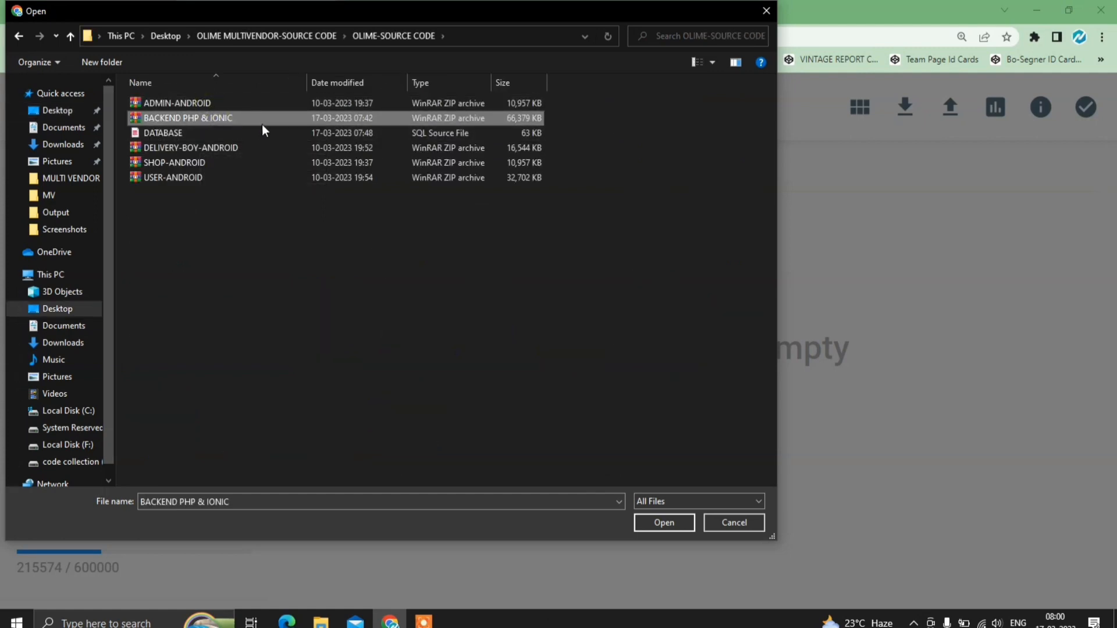
left_click(672, 522)
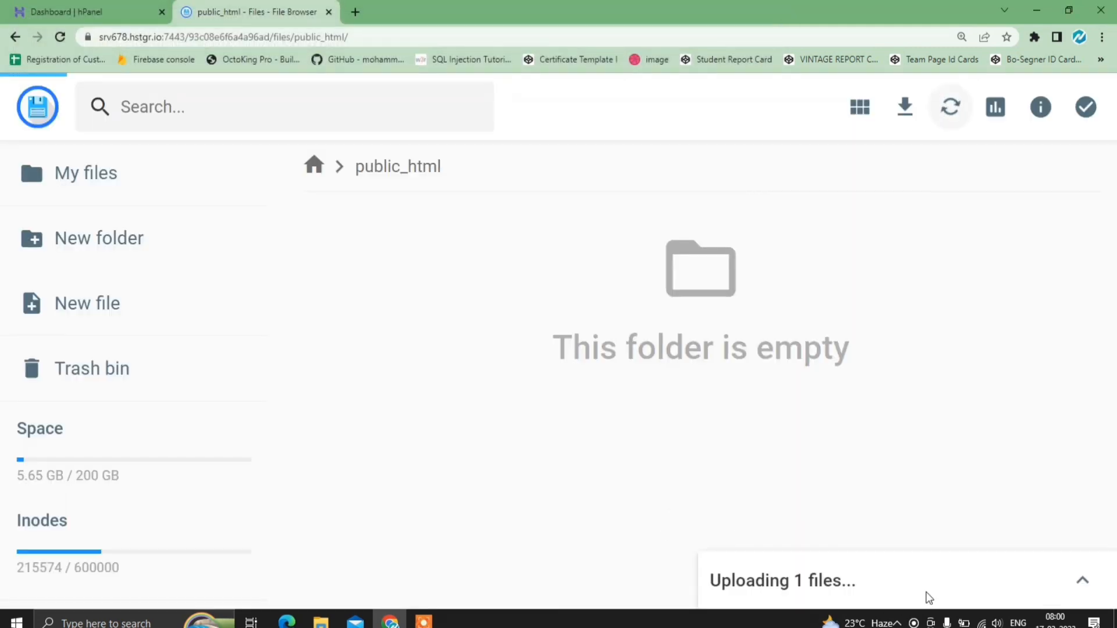
left_click(1065, 578)
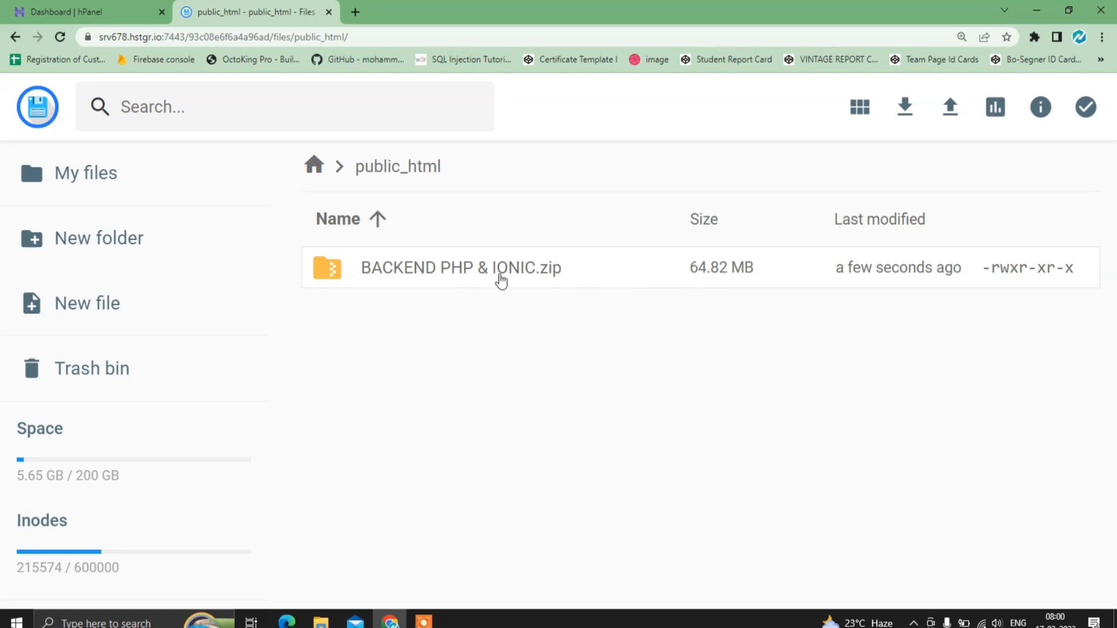
Extract BACKEND PHP & IONIC.zip into public_html.
left_click(512, 277)
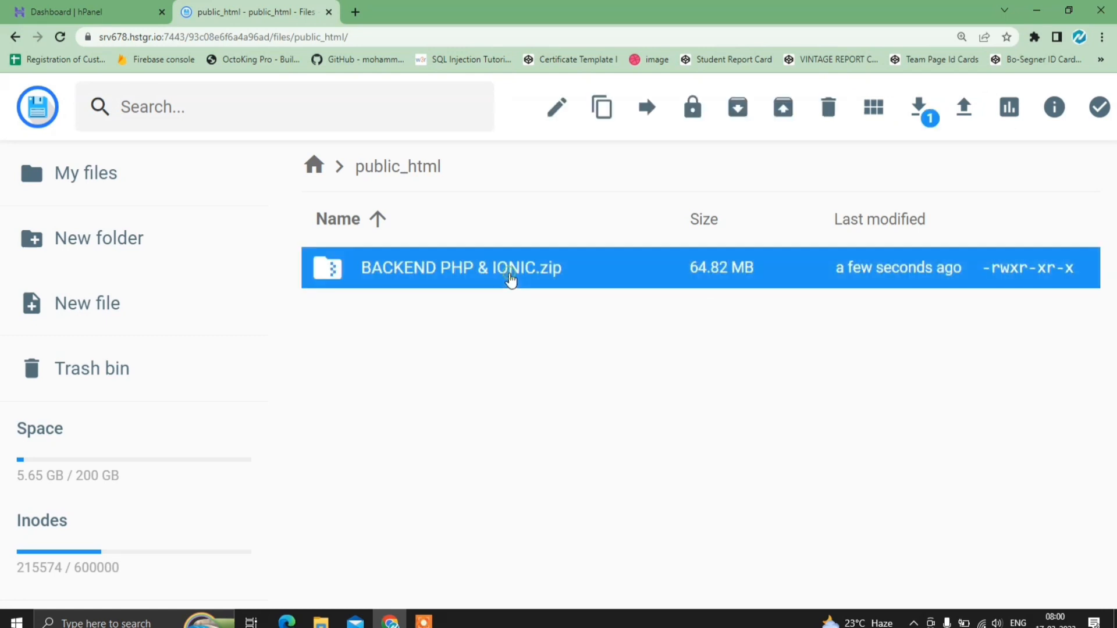
right_click(512, 275)
scroll(581, 527, "down", 1)
left_click(599, 504)
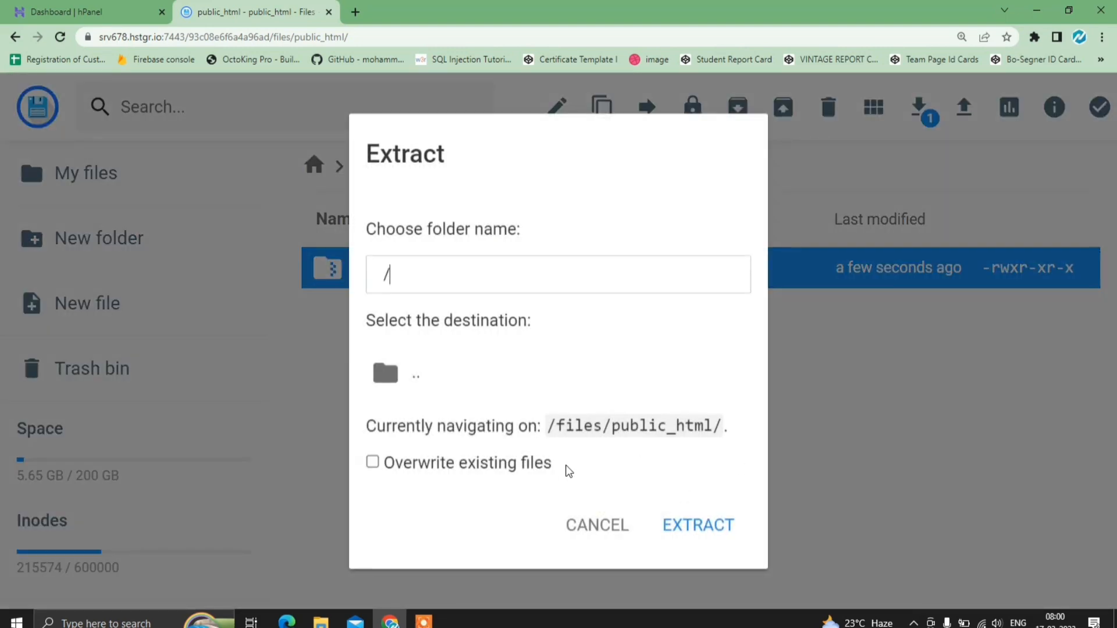
left_click(699, 533)
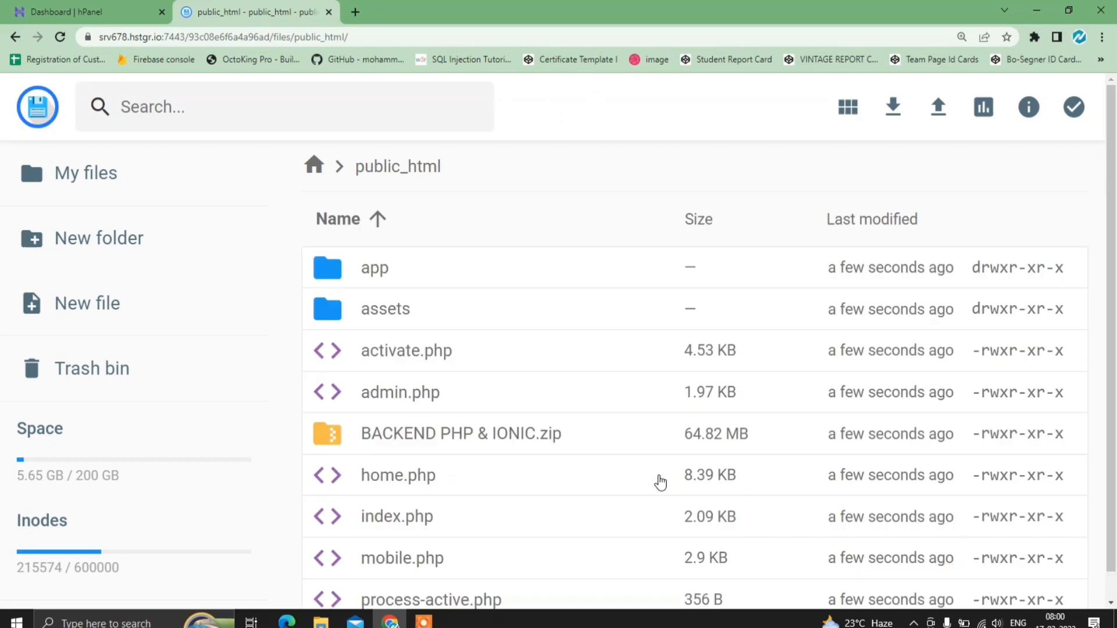
Delete the leftover BACKEND PHP & IONIC.zip archive.
scroll(660, 481, "down", 1)
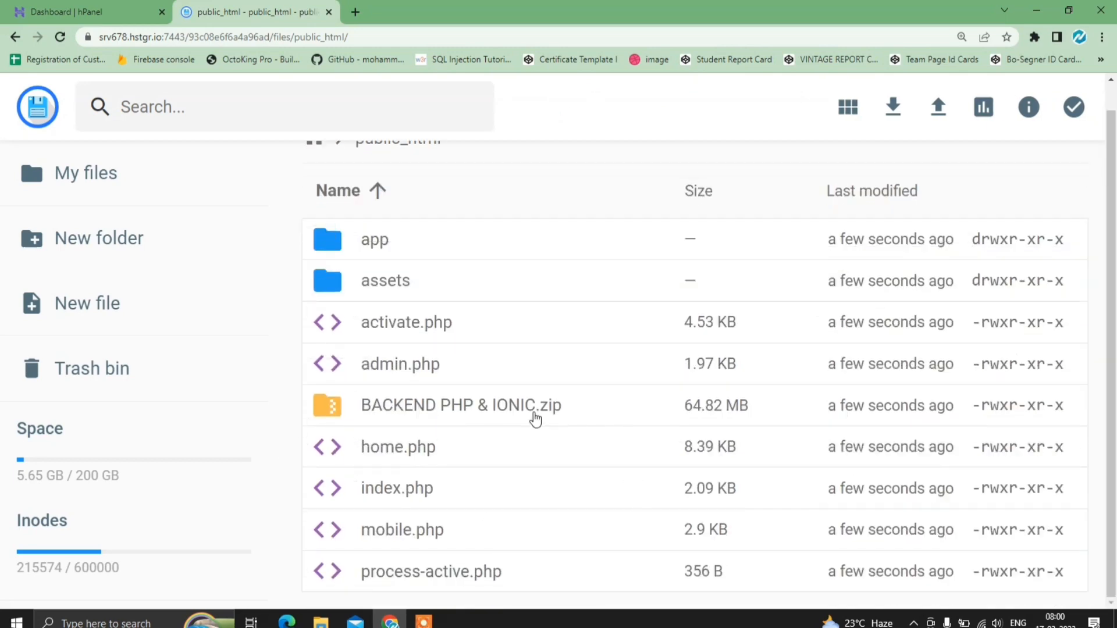
left_click(601, 410)
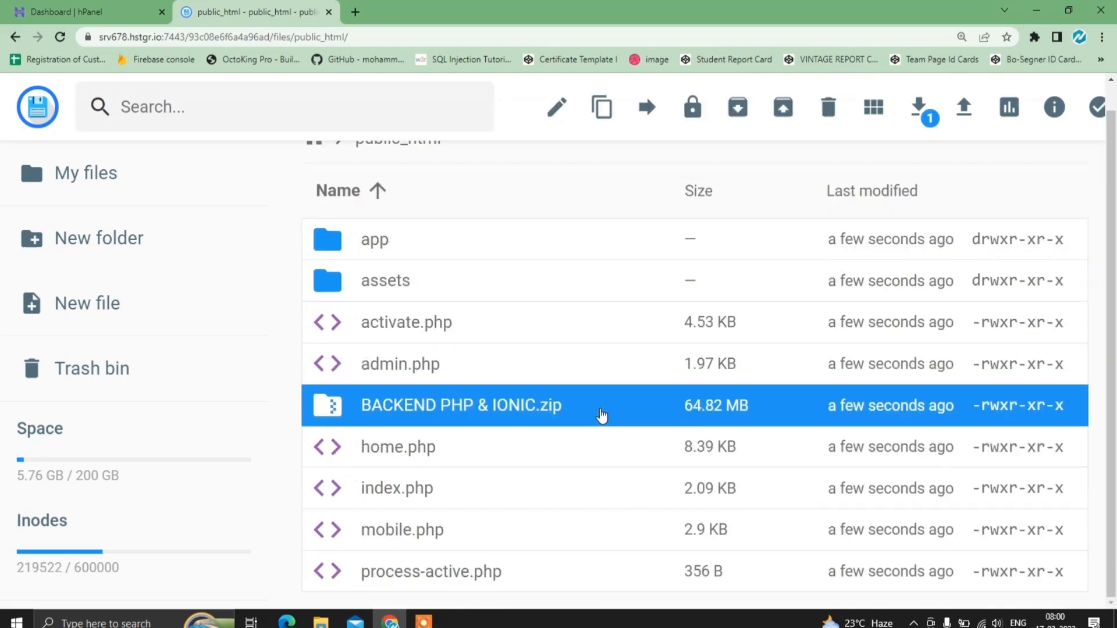
key("Delete")
key("Return")
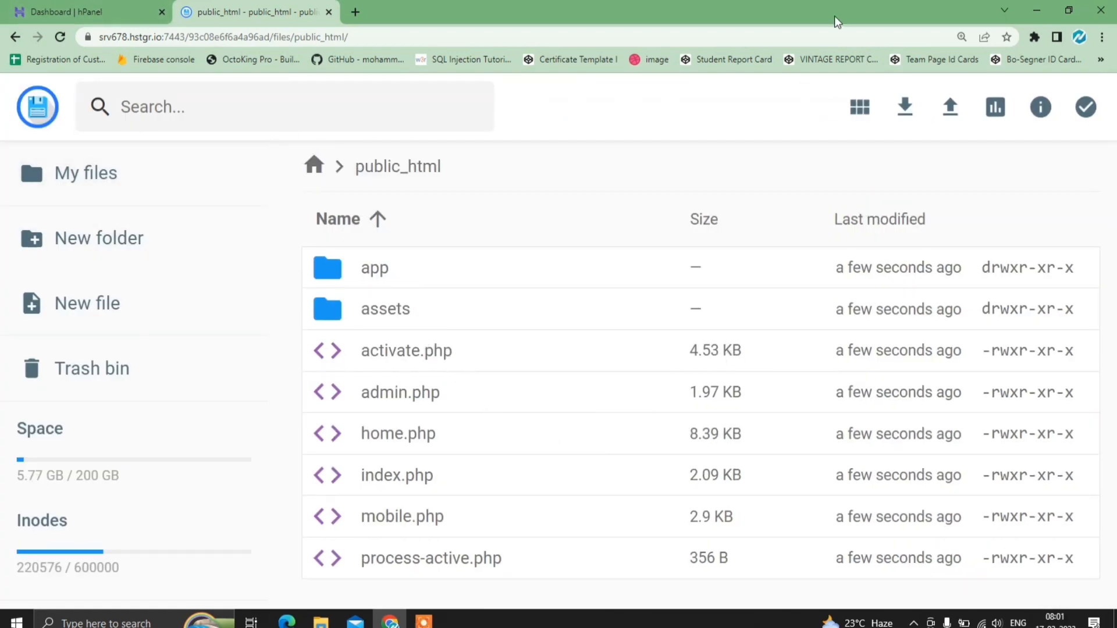
From the desktop, open the OLIME MULTIVENDOR folder and its OLIME-SOURCE CODE subfolder.
left_click(1036, 10)
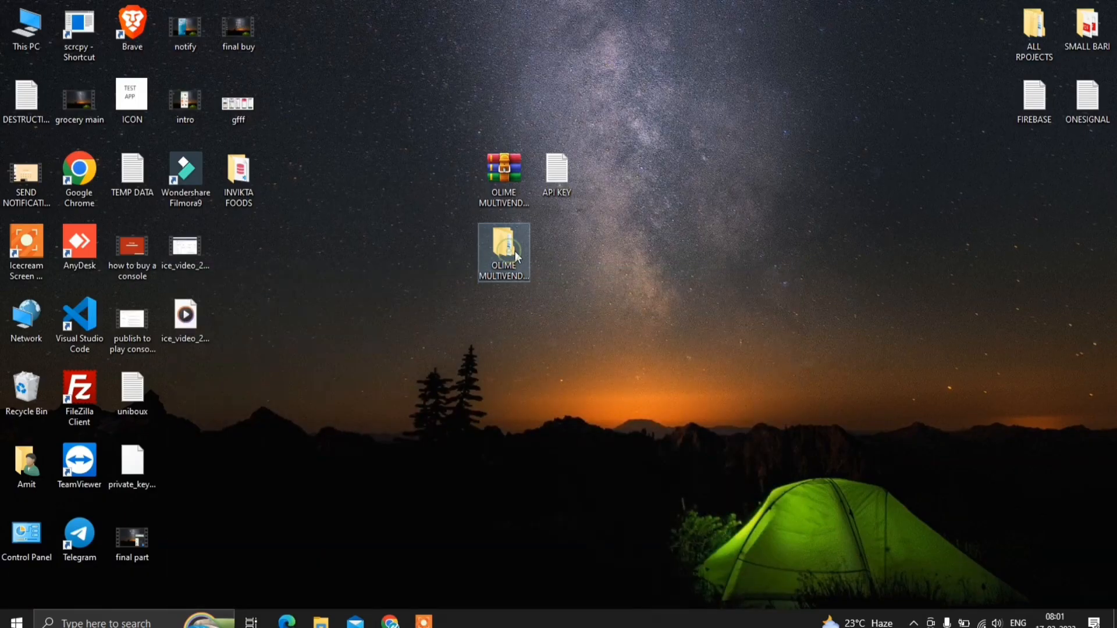
double_click(514, 252)
double_click(343, 97)
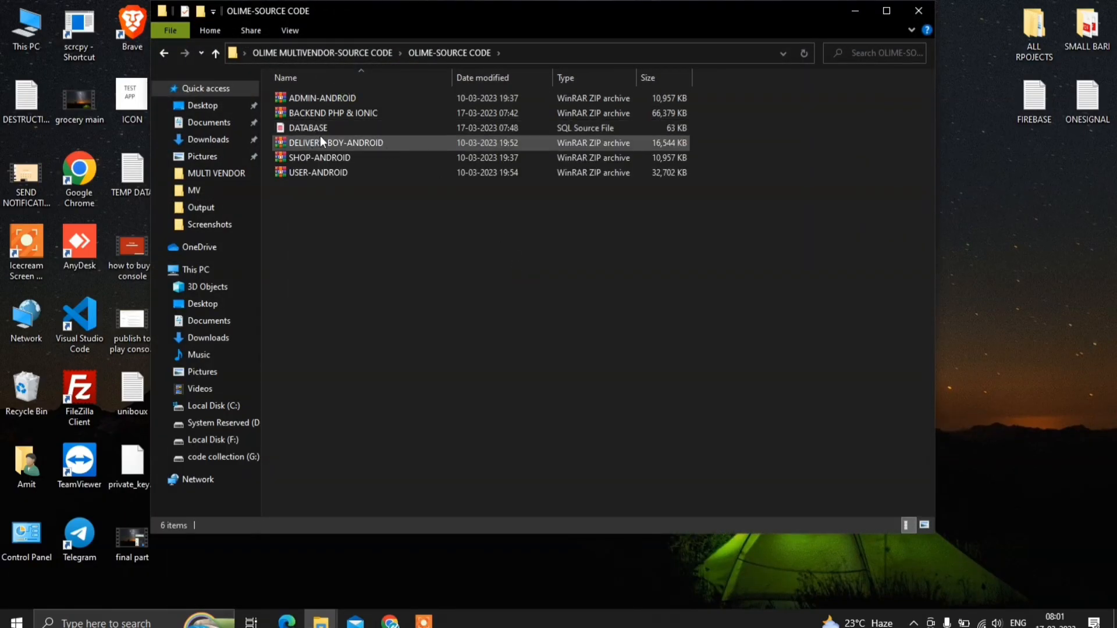
Close the Recycle Bin, pay, Downloads and duplicate source-code windows, then return to the hPanel dashboard.
mouse_move(321, 621)
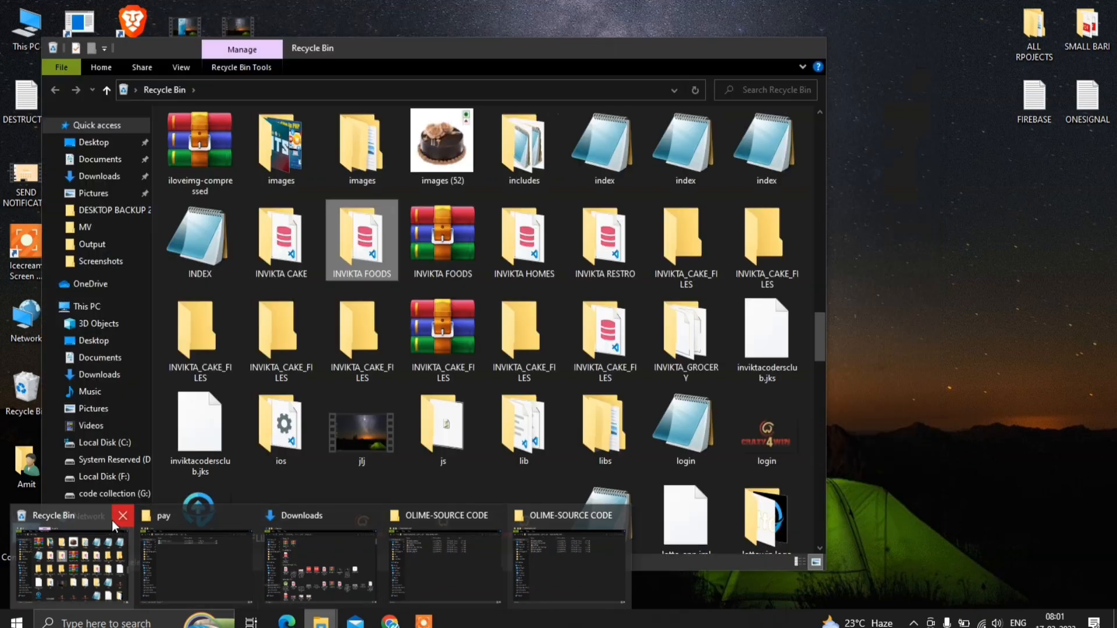
left_click(122, 516)
left_click(193, 517)
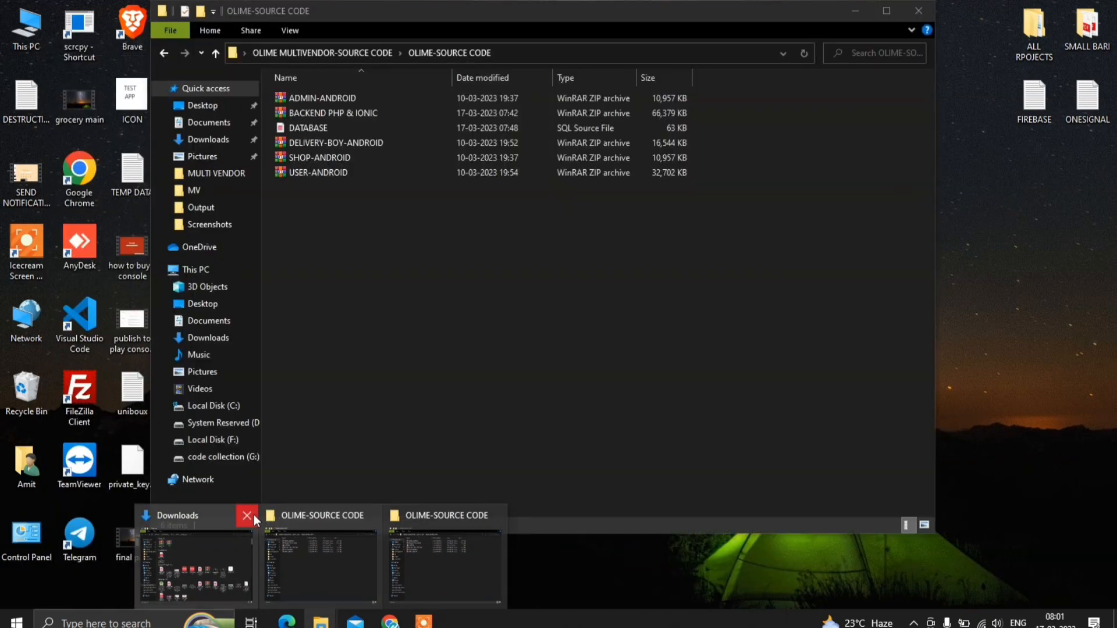
left_click(256, 515)
left_click(317, 514)
left_click(323, 540)
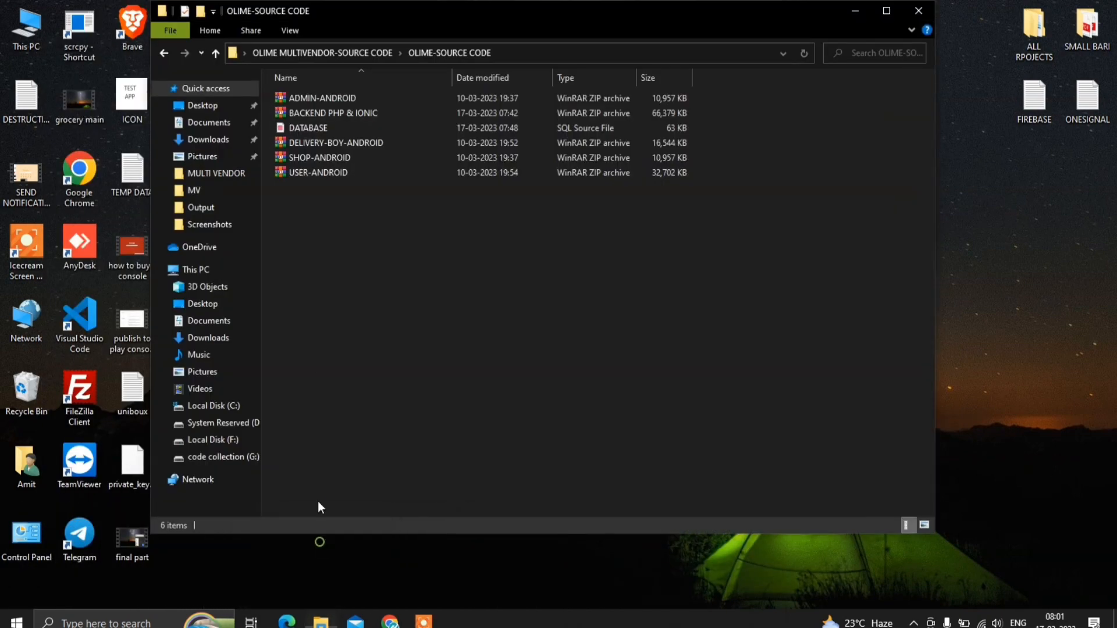
left_click(390, 621)
left_click(87, 10)
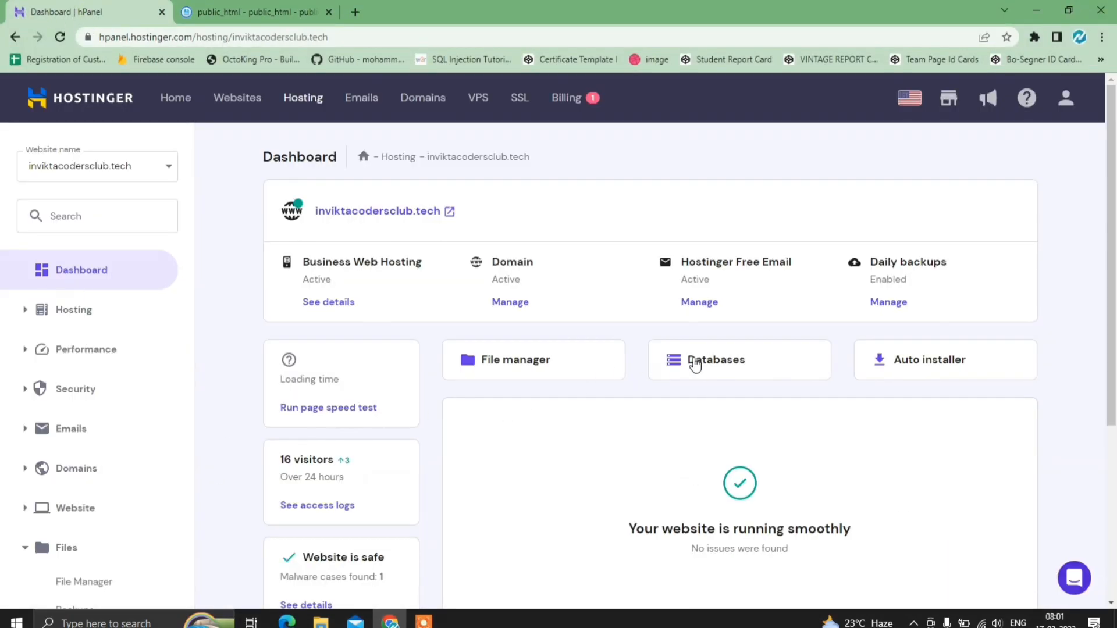
Delete the existing test database from the MySQL databases list.
left_click(710, 357)
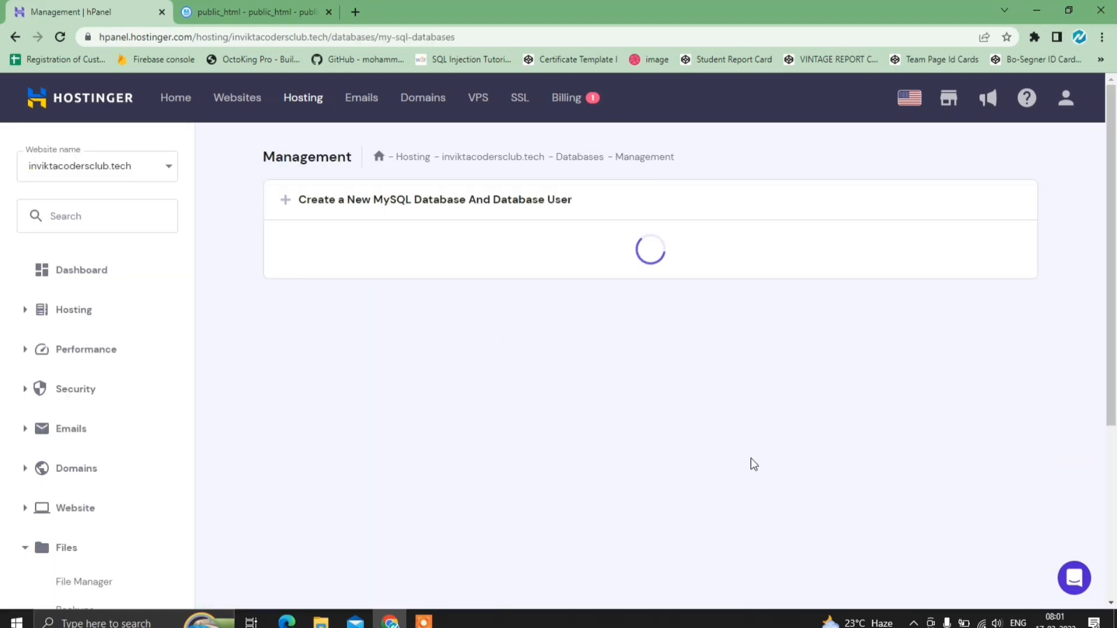
scroll(691, 488, "down", 3)
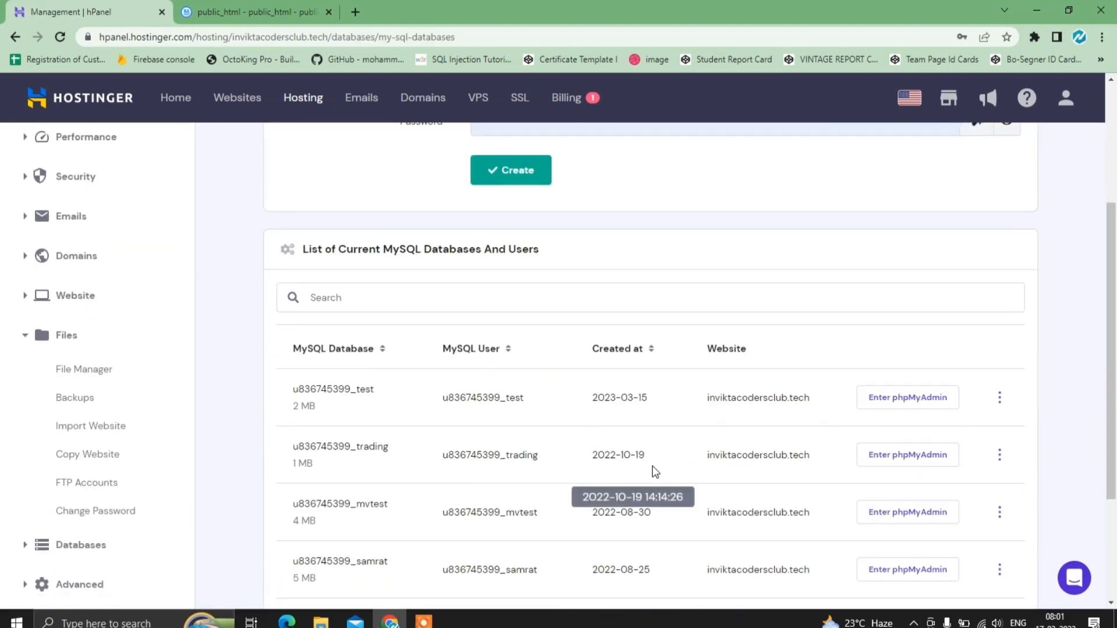
left_click(999, 397)
left_click(1022, 531)
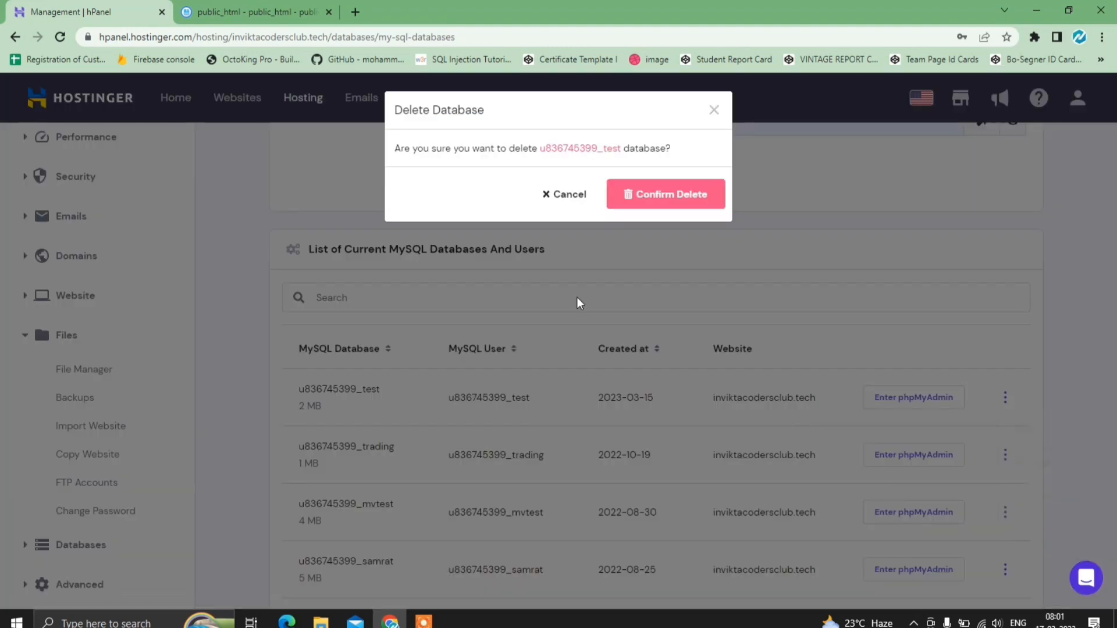
left_click(642, 195)
scroll(670, 269, "up", 3)
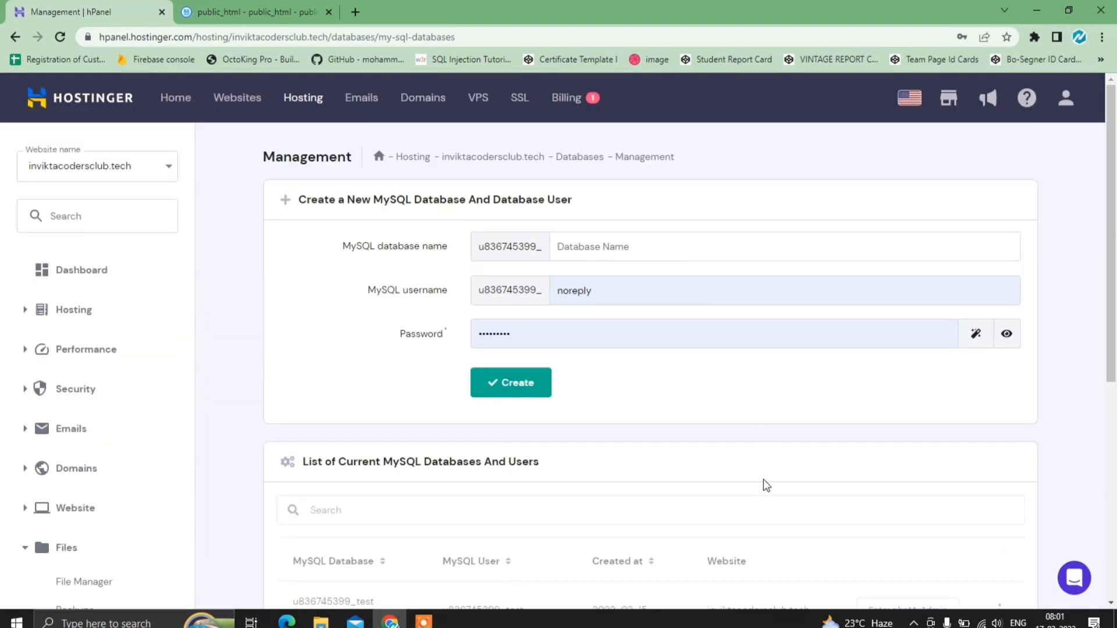
scroll(673, 462, "down", 2)
scroll(673, 462, "up", 2)
scroll(644, 480, "down", 1)
scroll(648, 482, "down", 5)
scroll(621, 451, "up", 6)
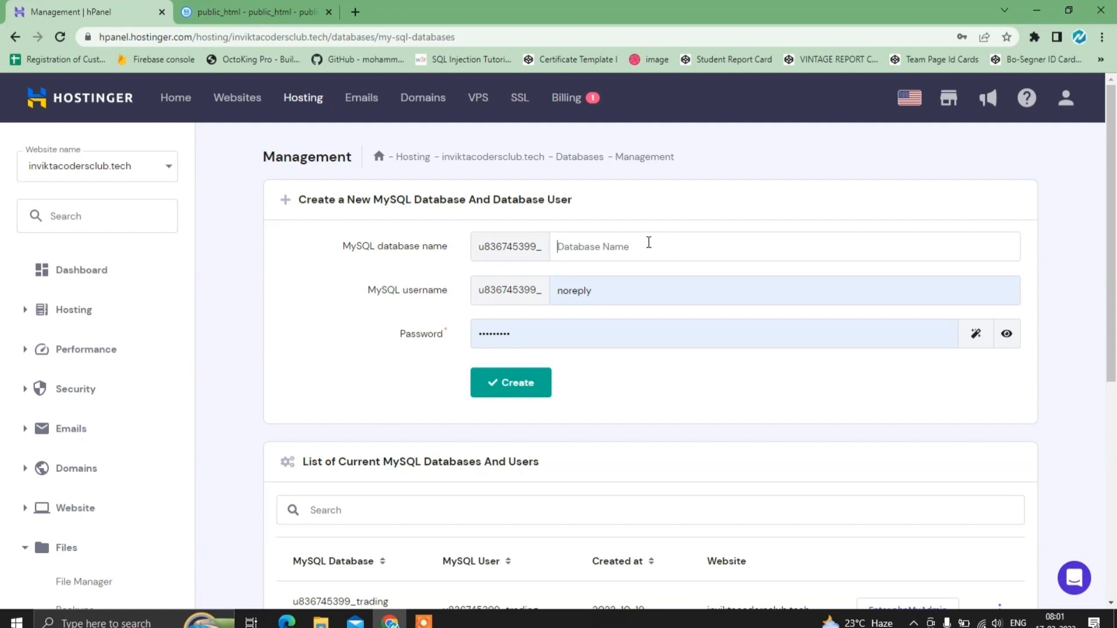
Enter TEST as the new database name and replace the prefilled noreply username with TEST.
type("TE")
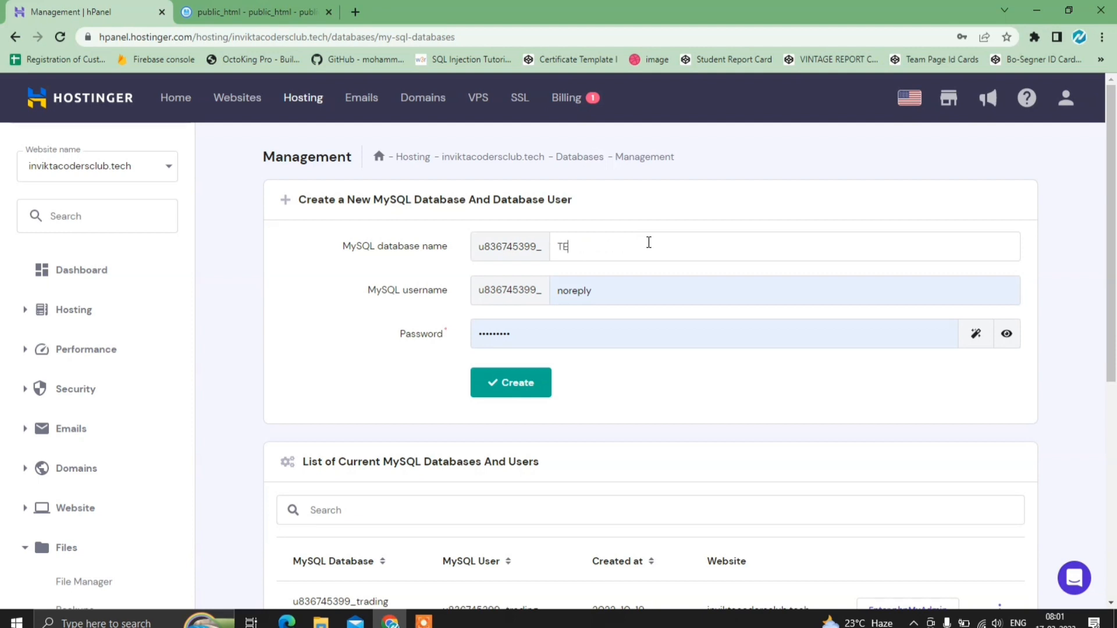
key("BackSpace")
key("BackSpace")
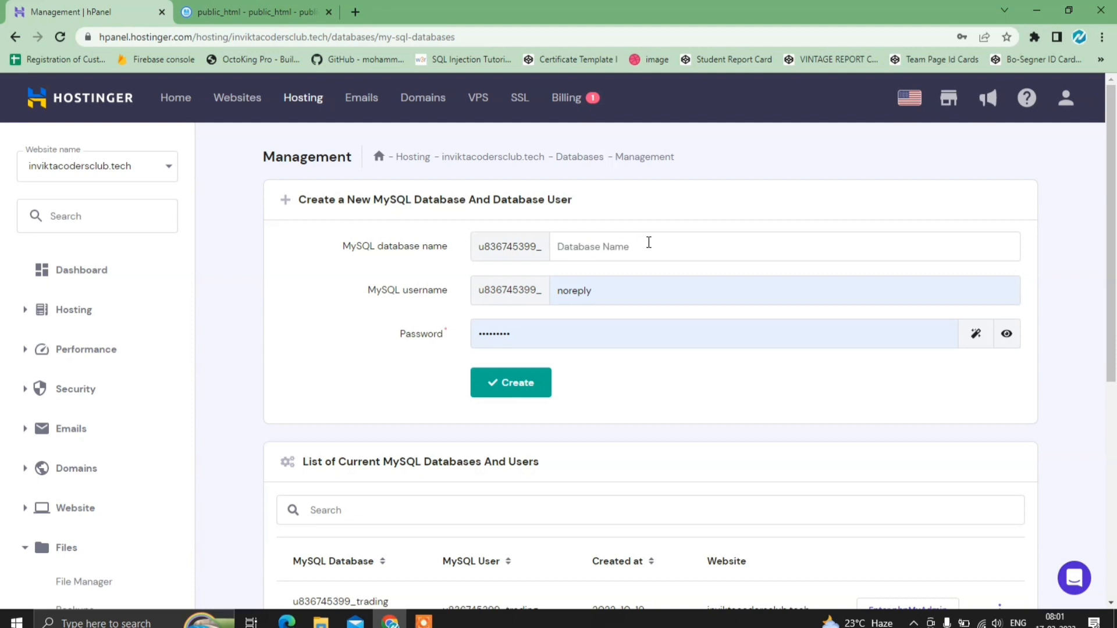
type("TEST")
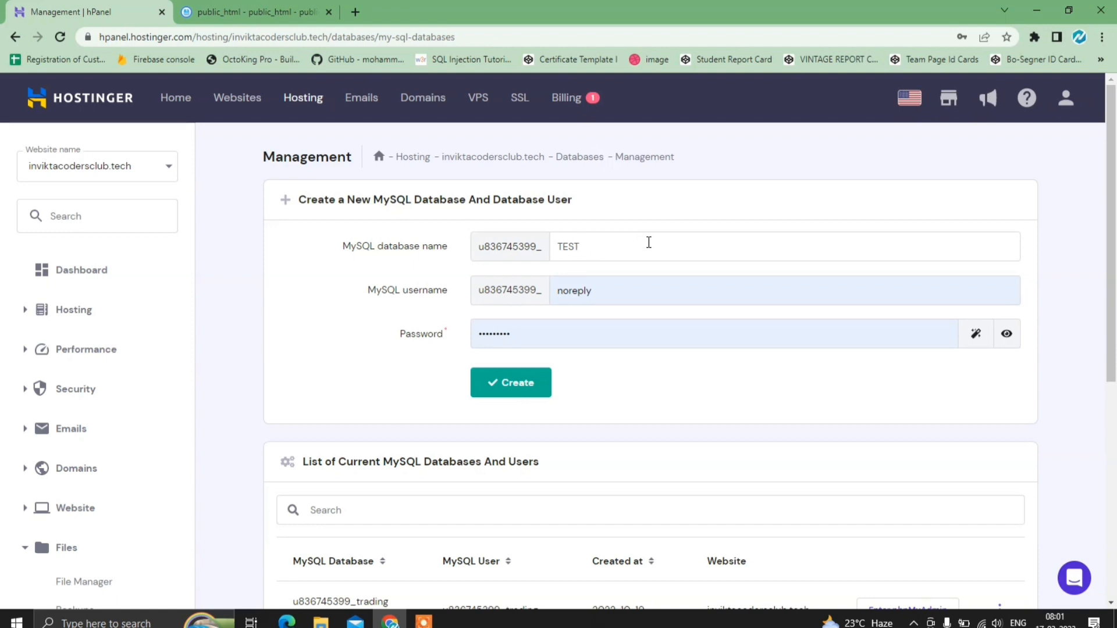
left_click(646, 279)
key("BackSpace")
key("BackSpace")
key("BackSpace")
key("BackSpace")
key("BackSpace")
key("BackSpace")
key("BackSpace")
type("TEST")
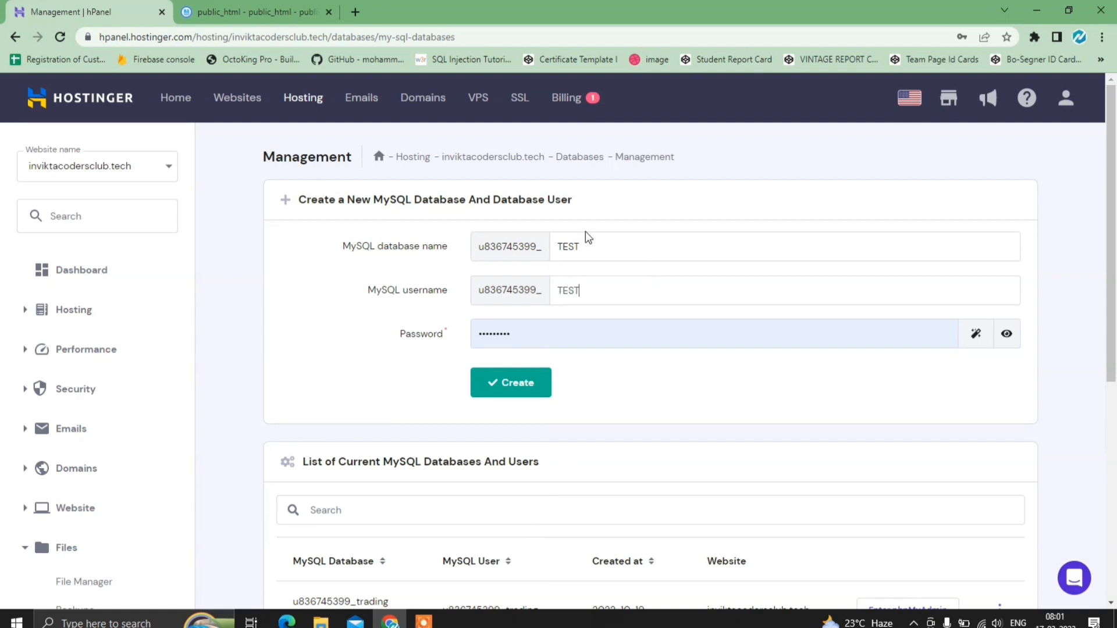
Replace the generated password with a new one and create the TEST database and user.
left_click(1006, 341)
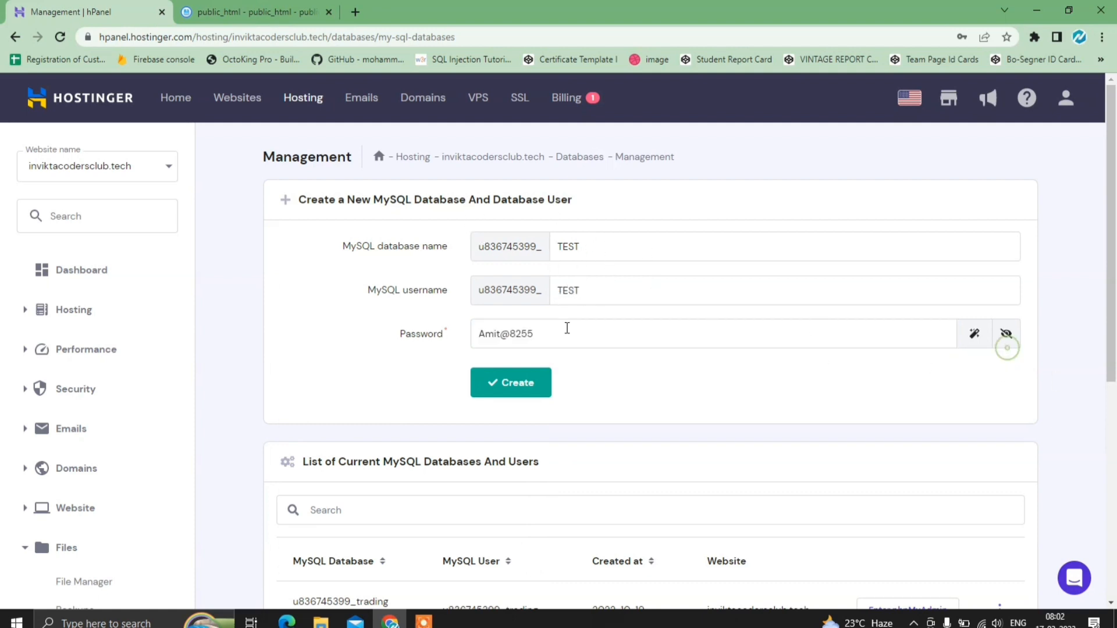
left_click_drag(561, 332, 477, 334)
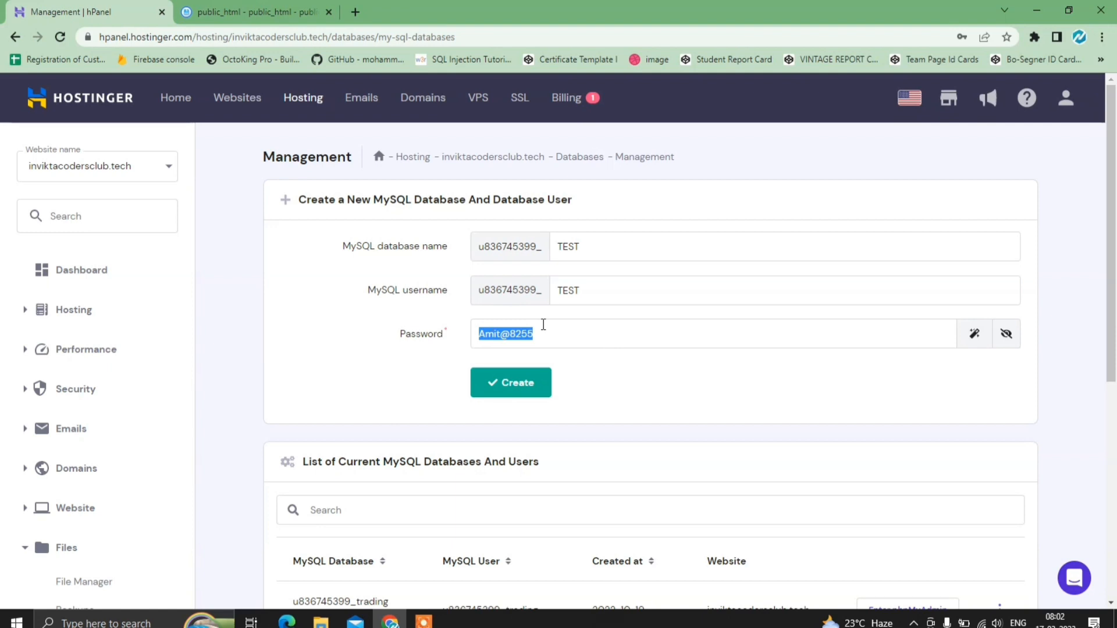
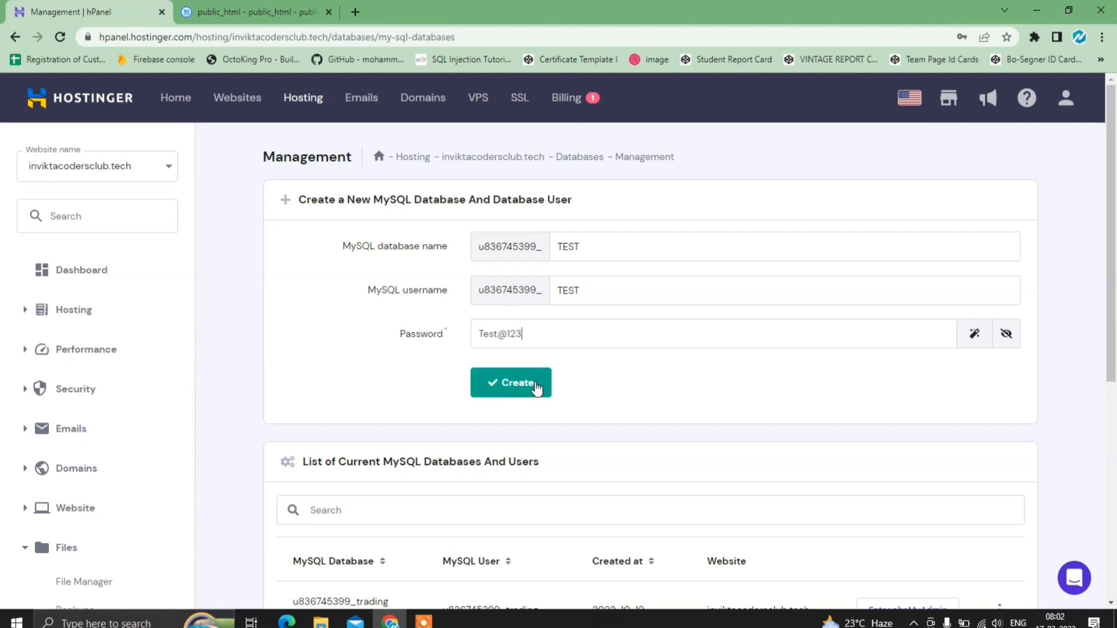
left_click(535, 388)
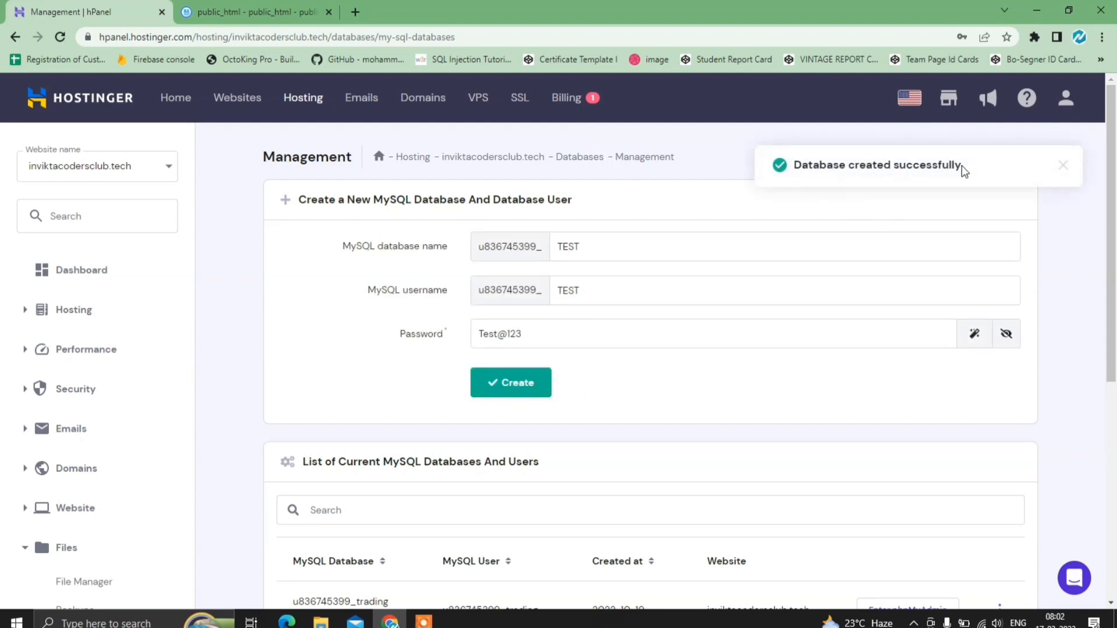
left_click_drag(962, 165, 824, 170)
scroll(583, 437, "down", 2)
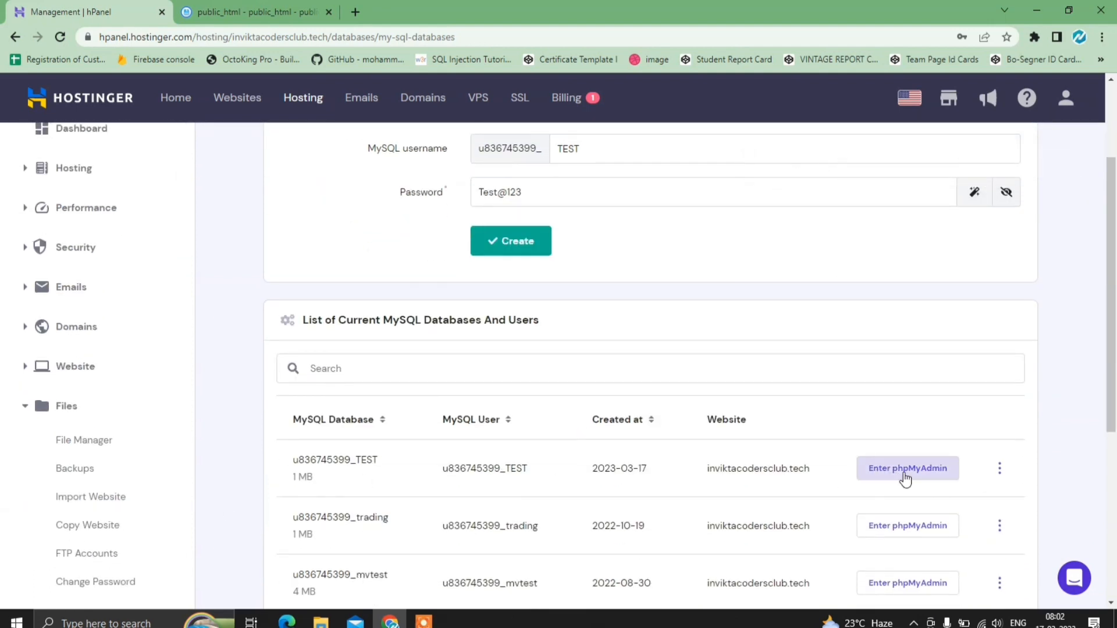
Open u836745399_TEST in phpMyAdmin and go to its Import page.
left_click(930, 476)
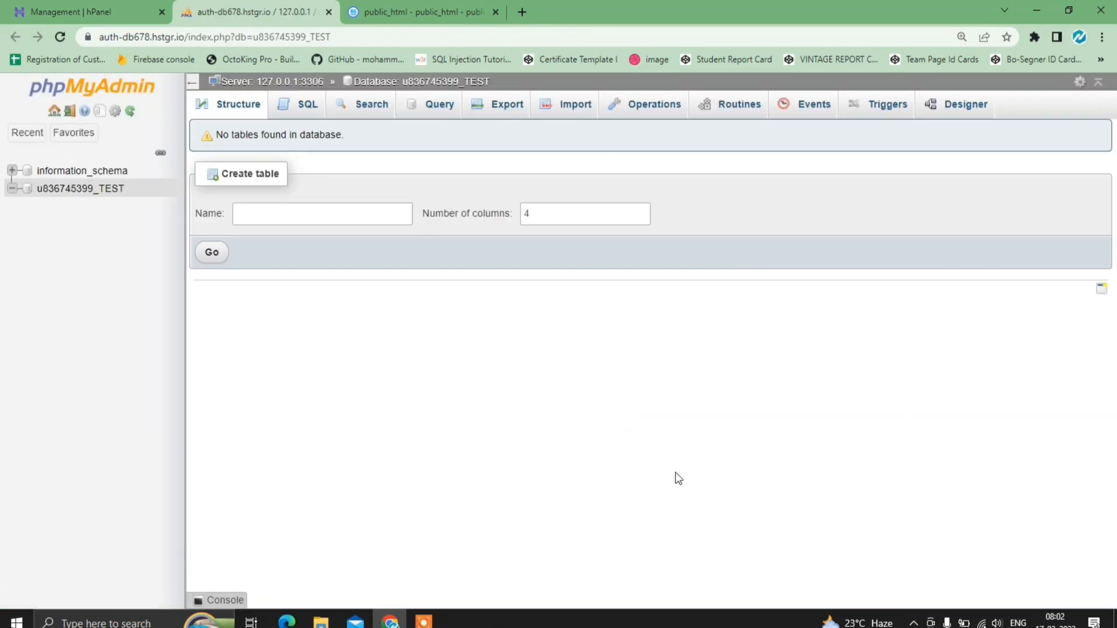
left_click(87, 190)
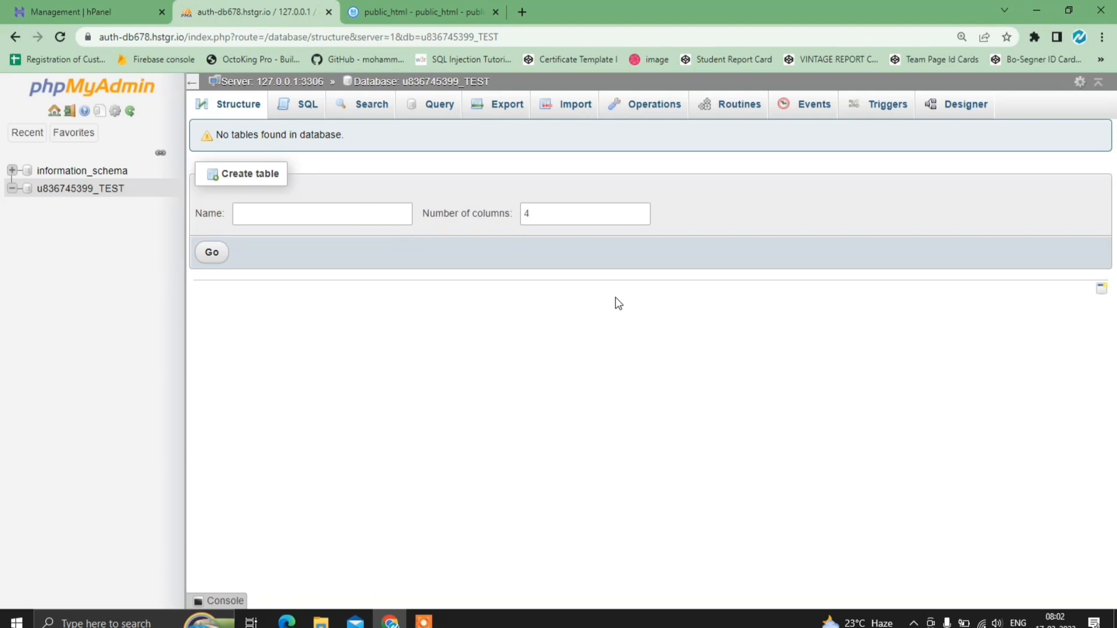
left_click(577, 116)
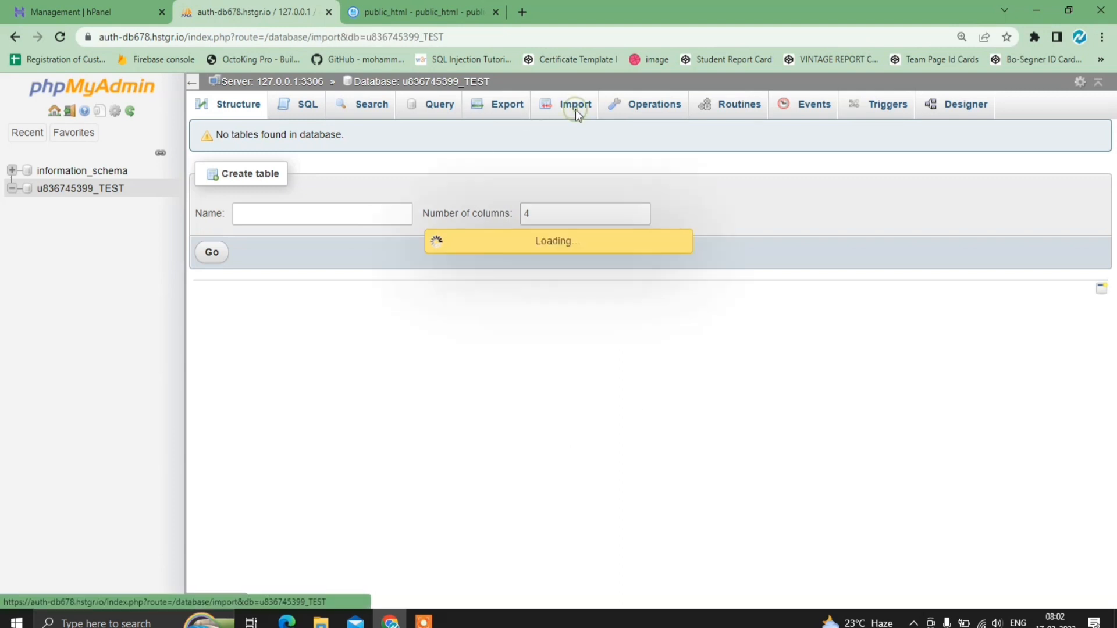
Import DATABASE.sql and check the created tables such as orders and products.
left_click(359, 267)
left_click(184, 139)
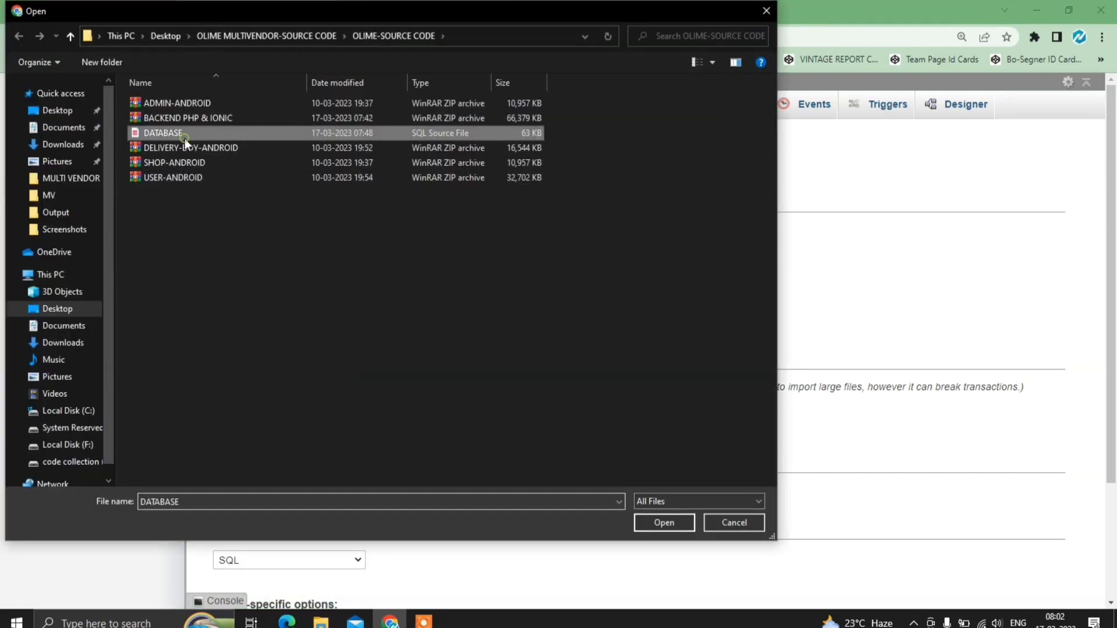
left_click(662, 521)
scroll(365, 448, "down", 3)
left_click(1050, 567)
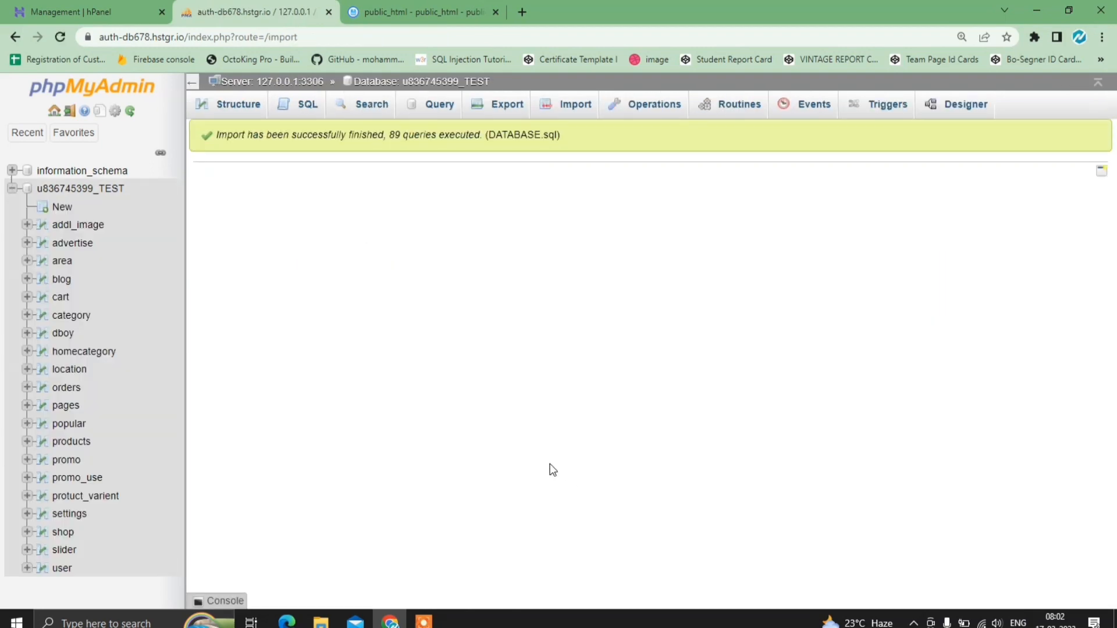
left_click(79, 188)
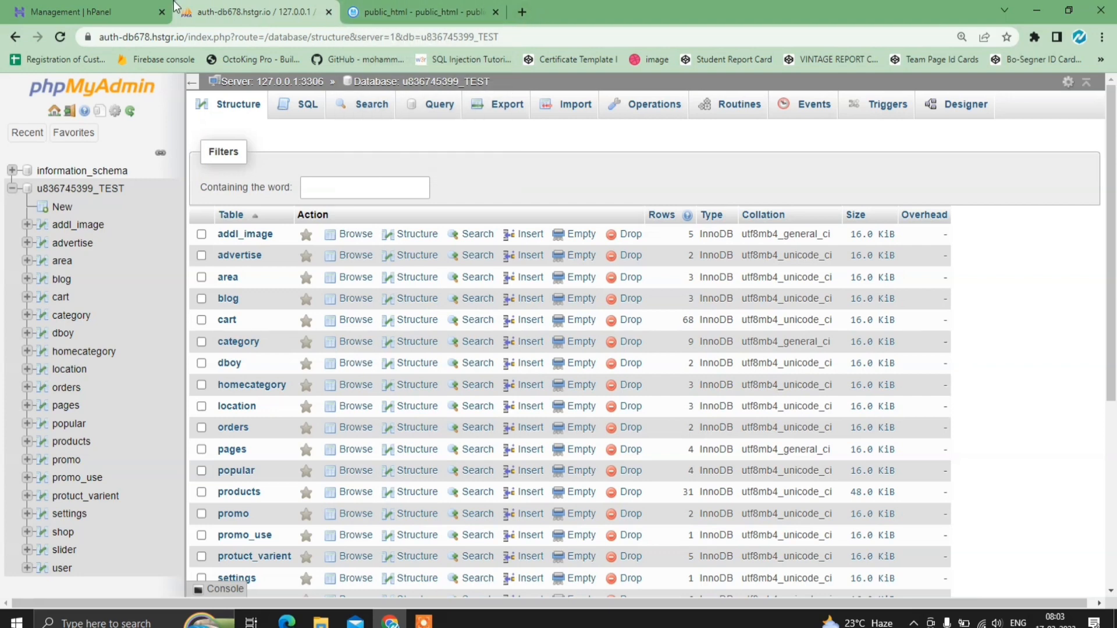
left_click(119, 11)
Open the live site from the hosting dashboard to check its activation page.
scroll(173, 81, "up", 3)
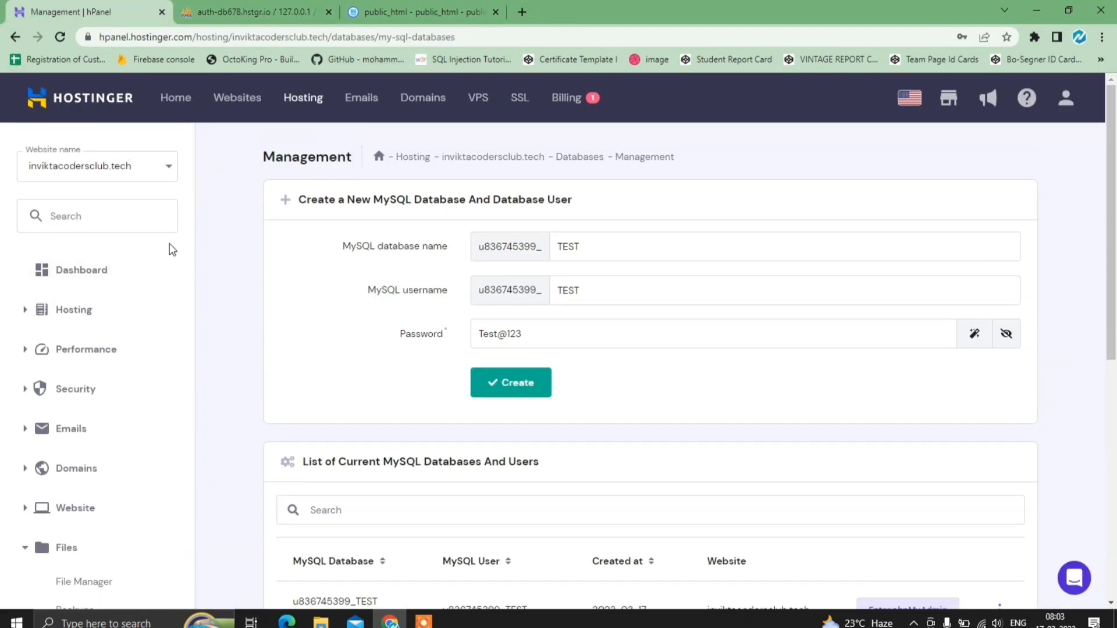
left_click(94, 272)
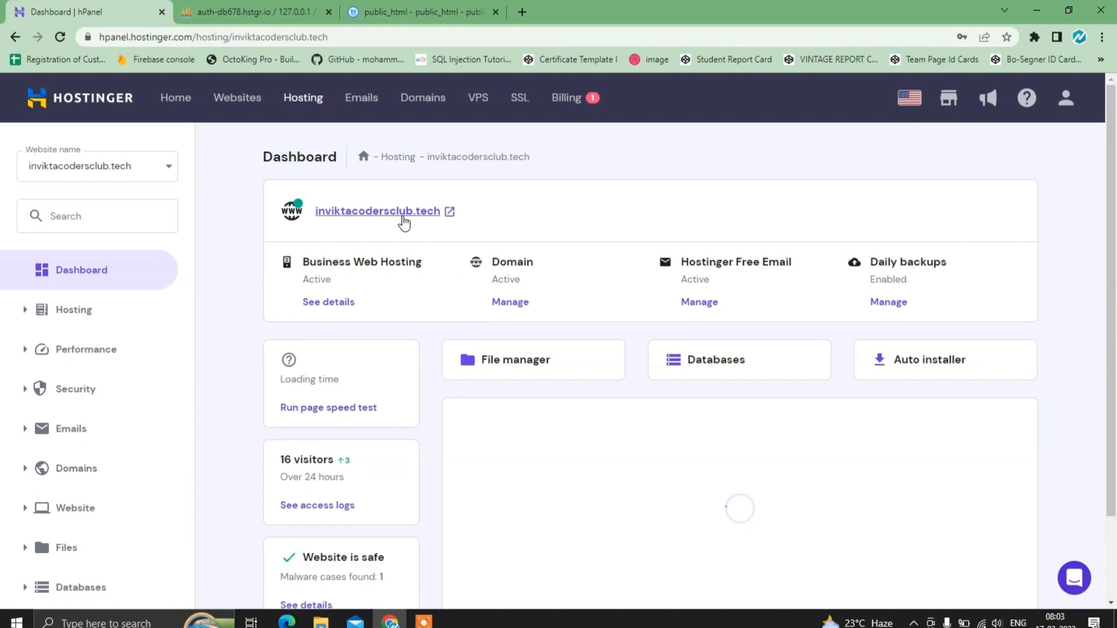
left_click(415, 218)
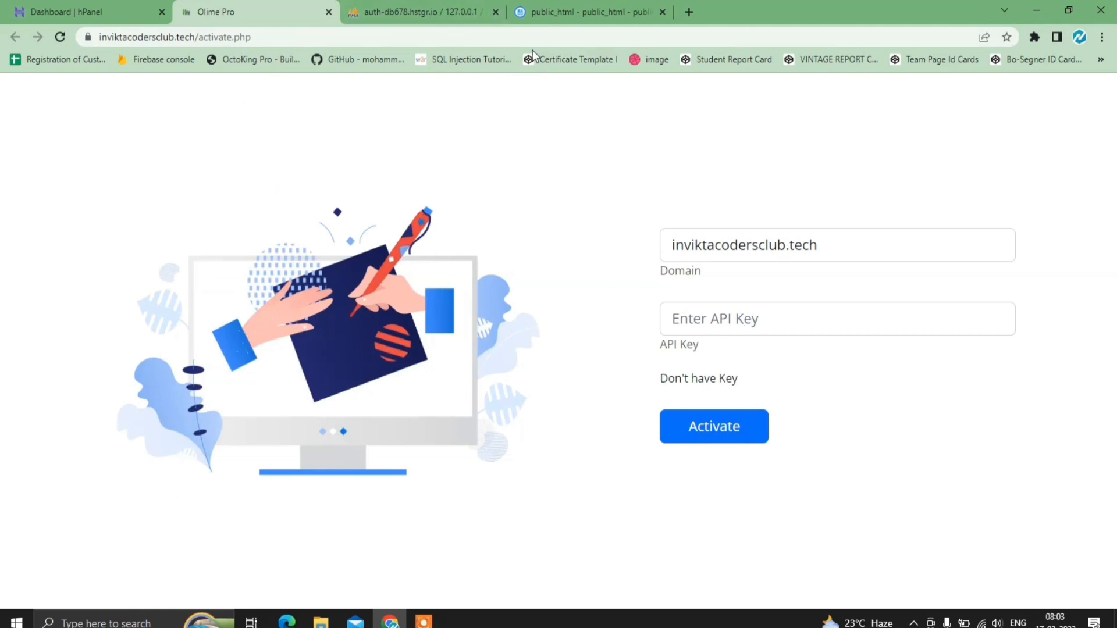
left_click(583, 13)
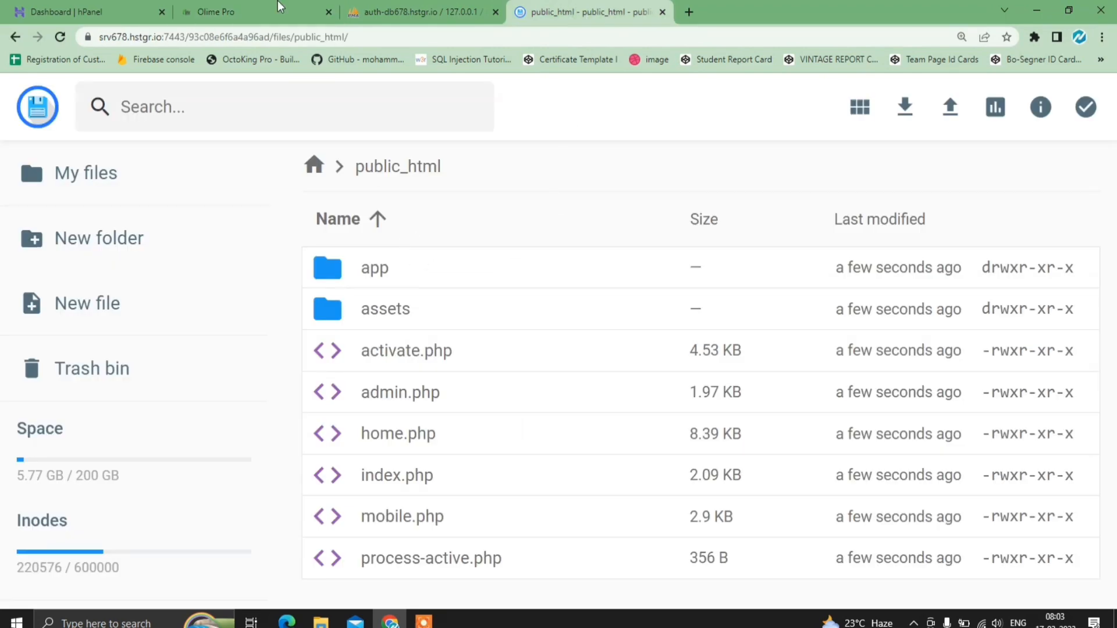
left_click(448, 13)
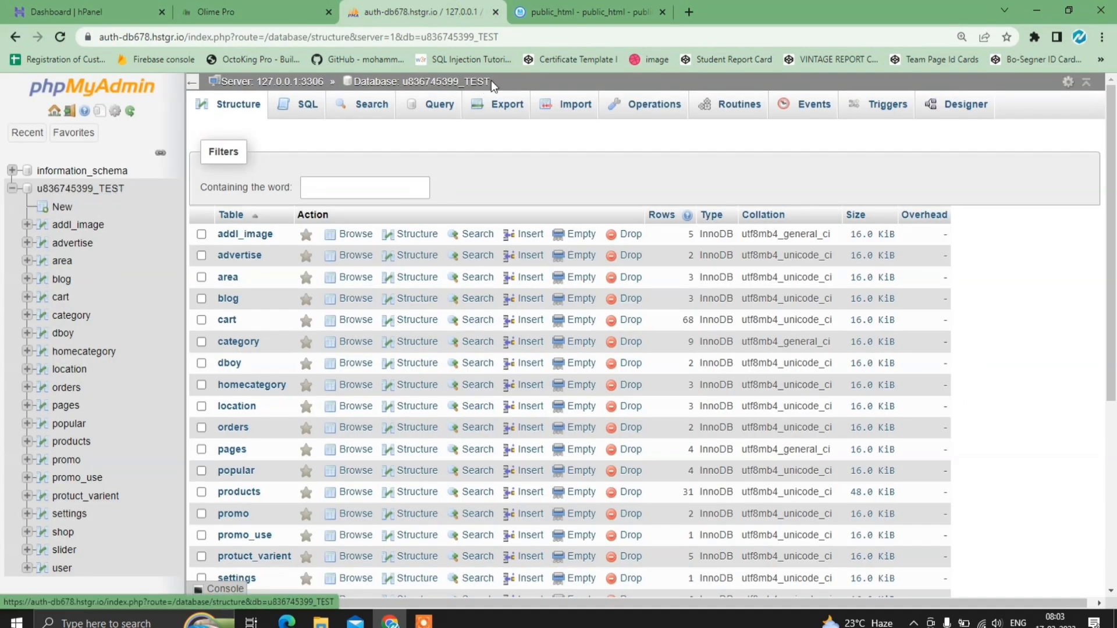
left_click_drag(197, 105, 399, 95)
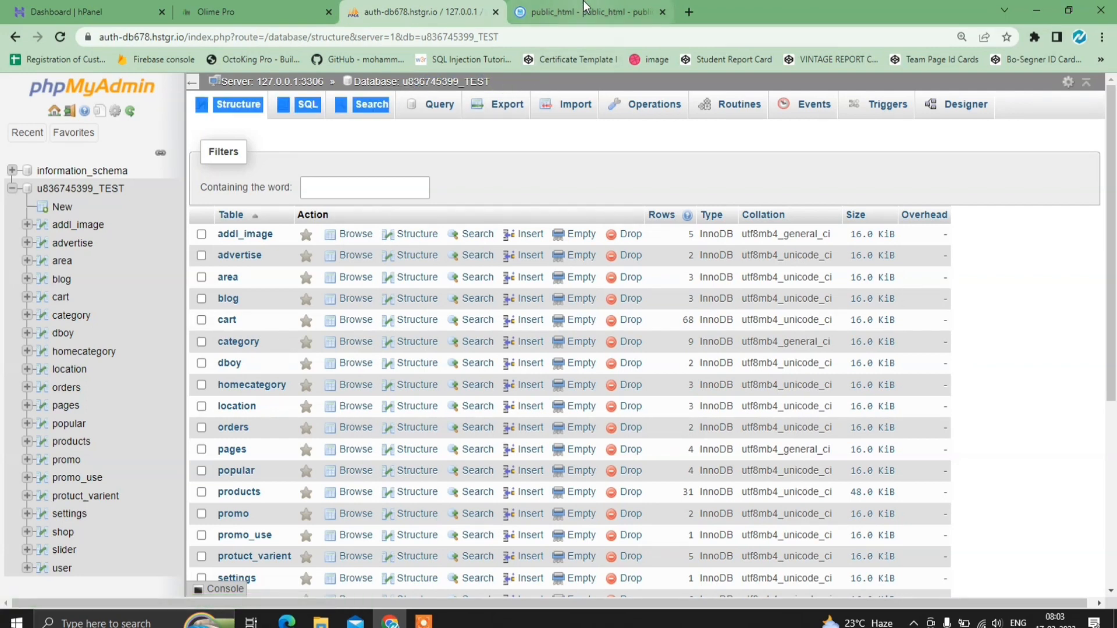
left_click(260, 10)
left_click(329, 12)
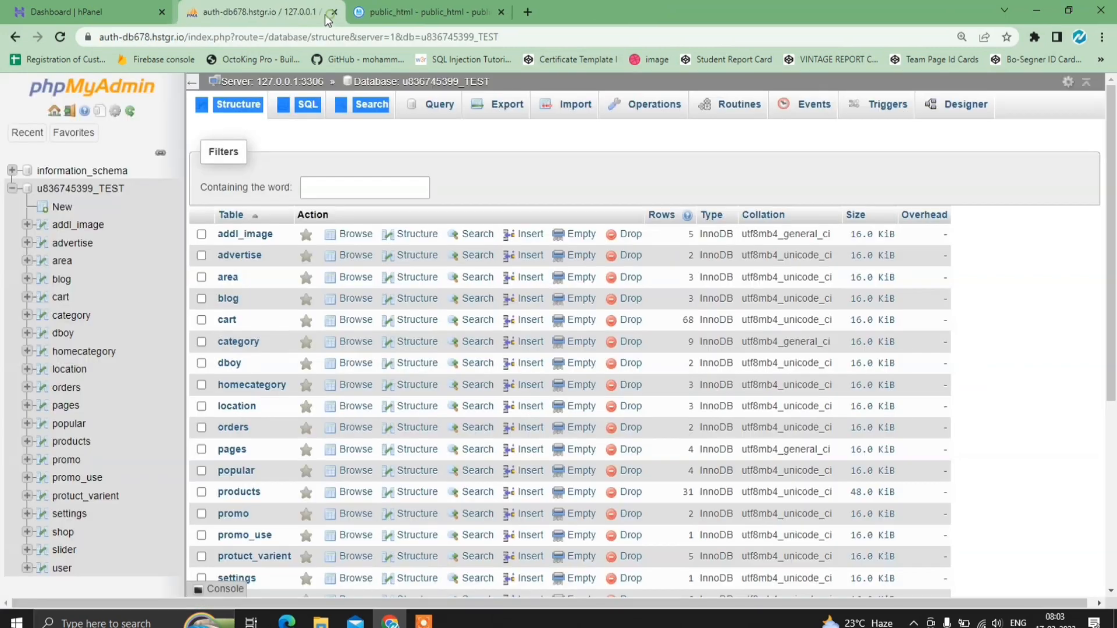
left_click(525, 78)
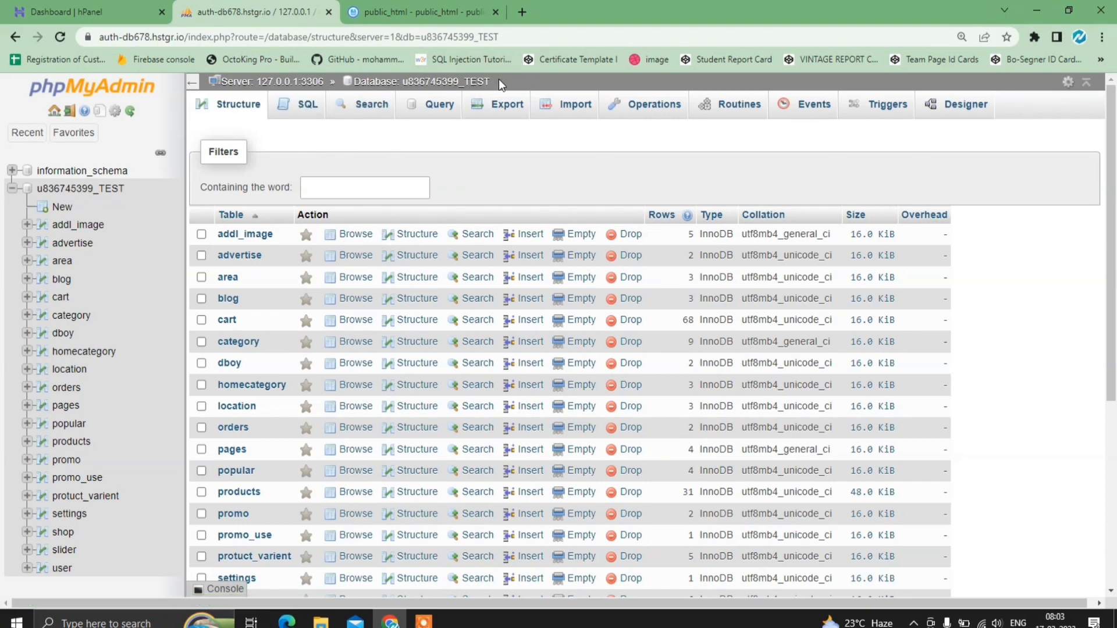
Copy the database name u836745399_TEST from phpMyAdmin's breadcrumb.
left_click_drag(498, 79, 402, 81)
right_click(410, 85)
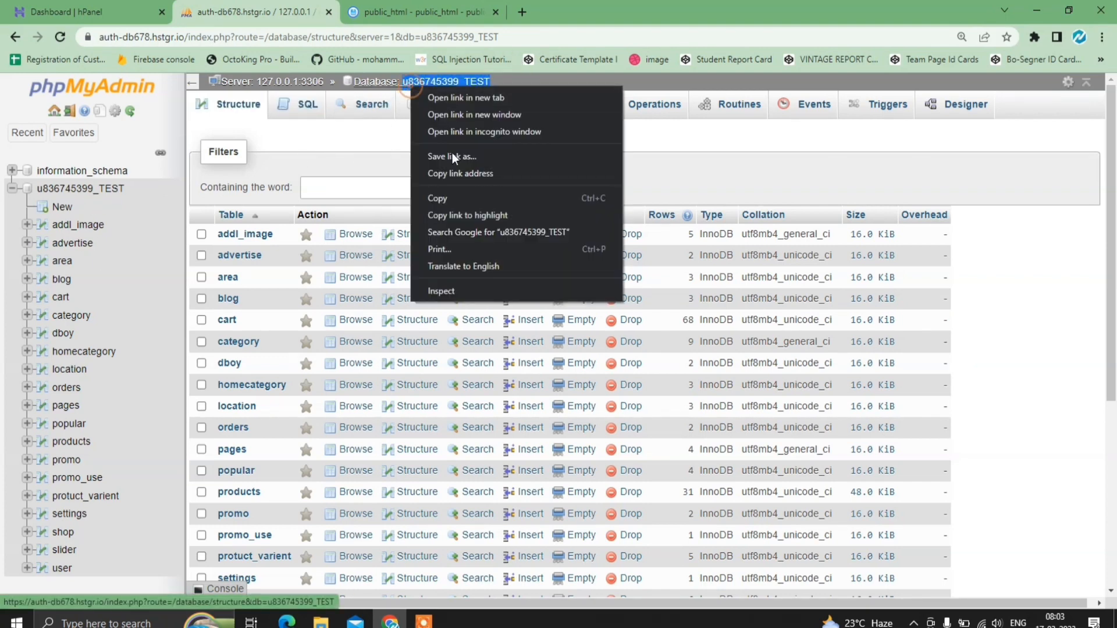
left_click(457, 197)
left_click(420, 6)
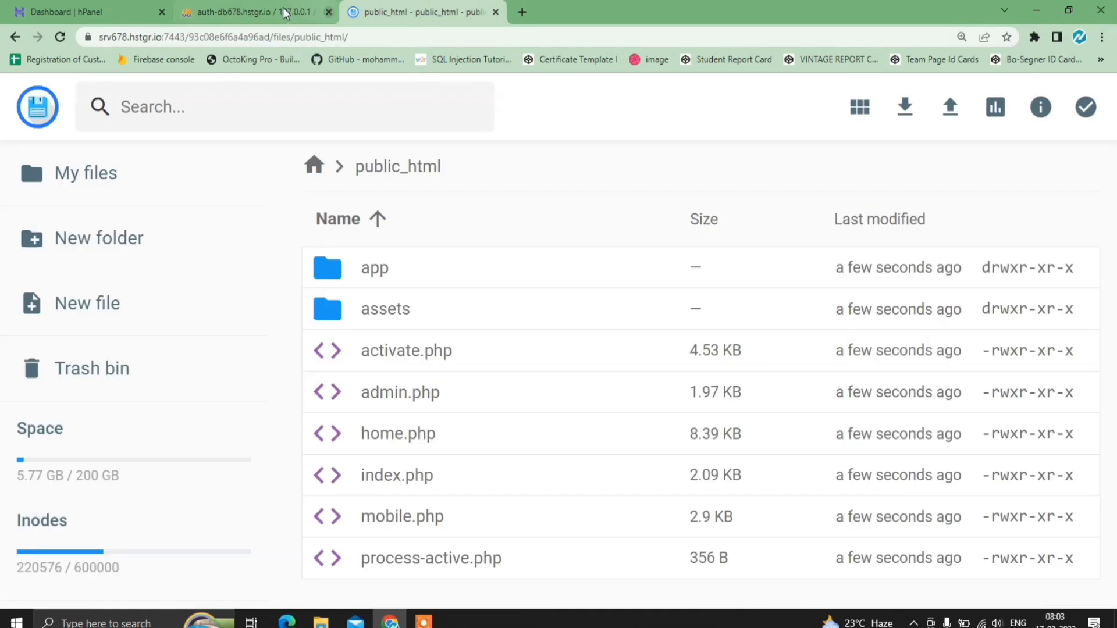
Open app/pay/db.php in the File Manager editor.
double_click(378, 288)
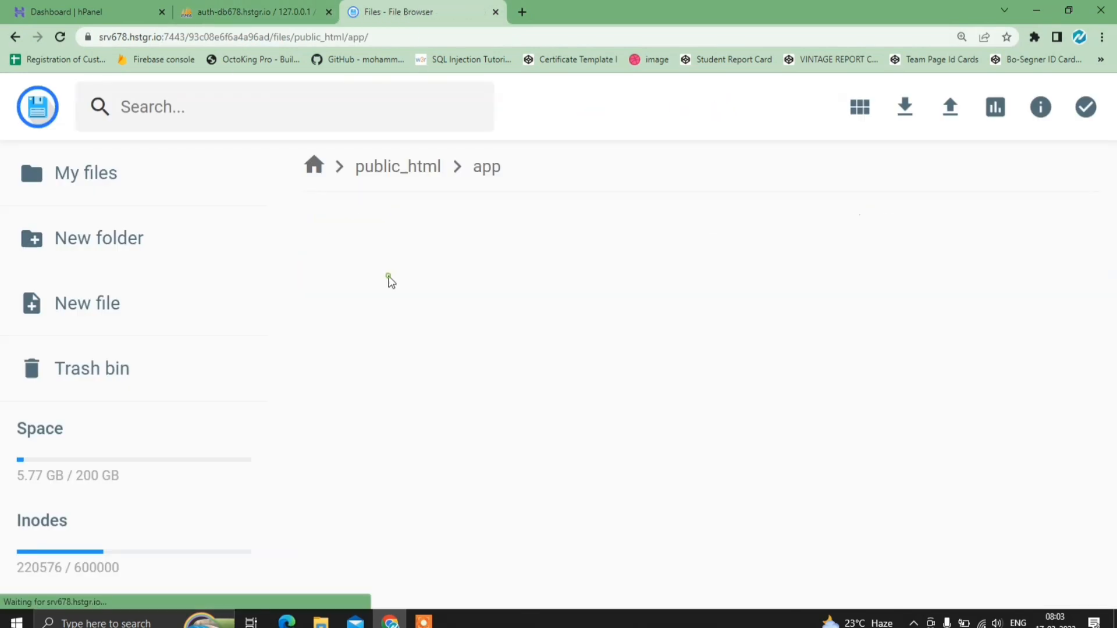
scroll(401, 378, "down", 2)
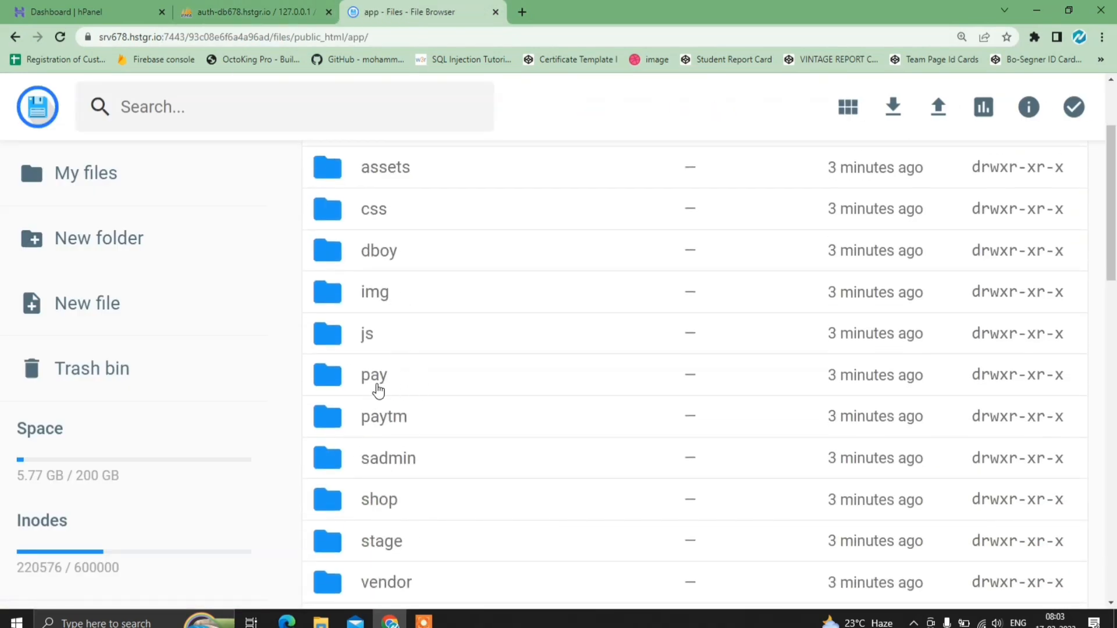
double_click(423, 386)
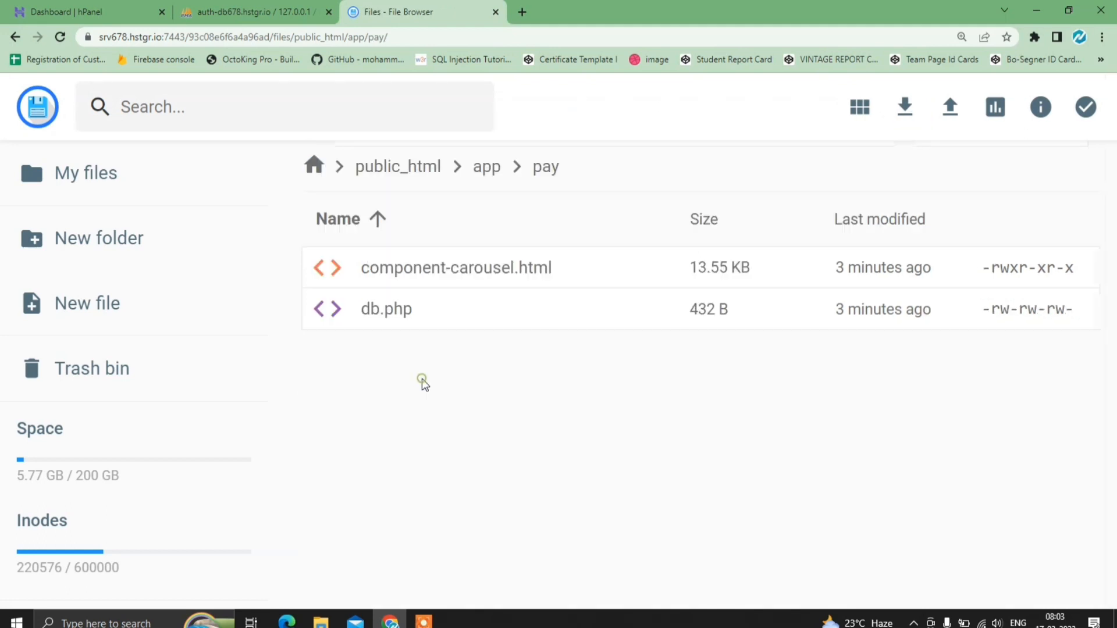
double_click(385, 317)
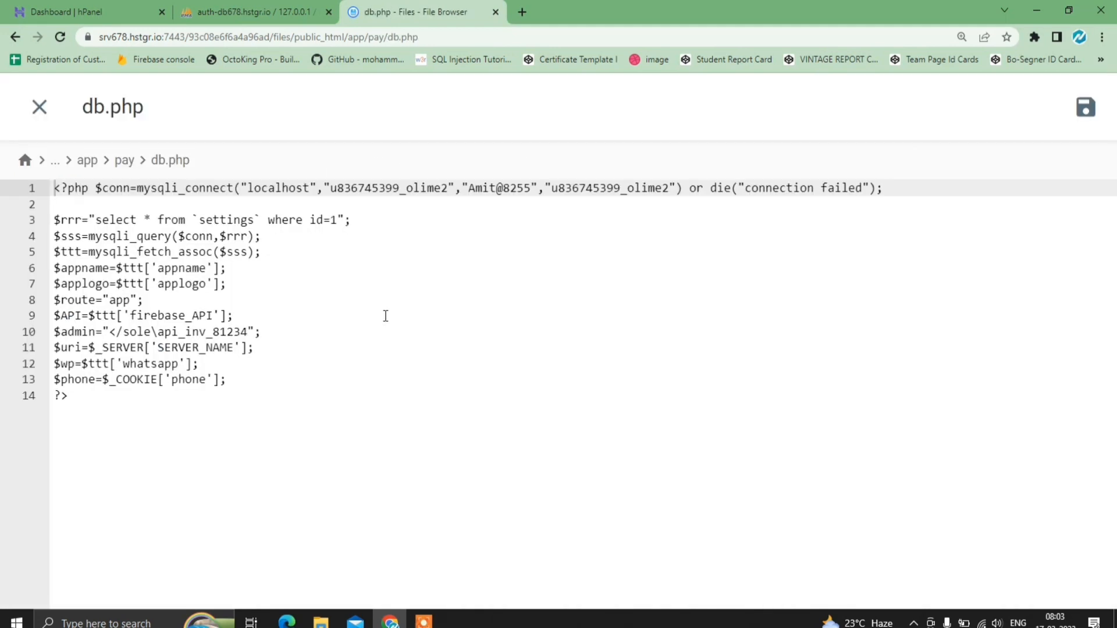
left_click_drag(332, 189, 447, 189)
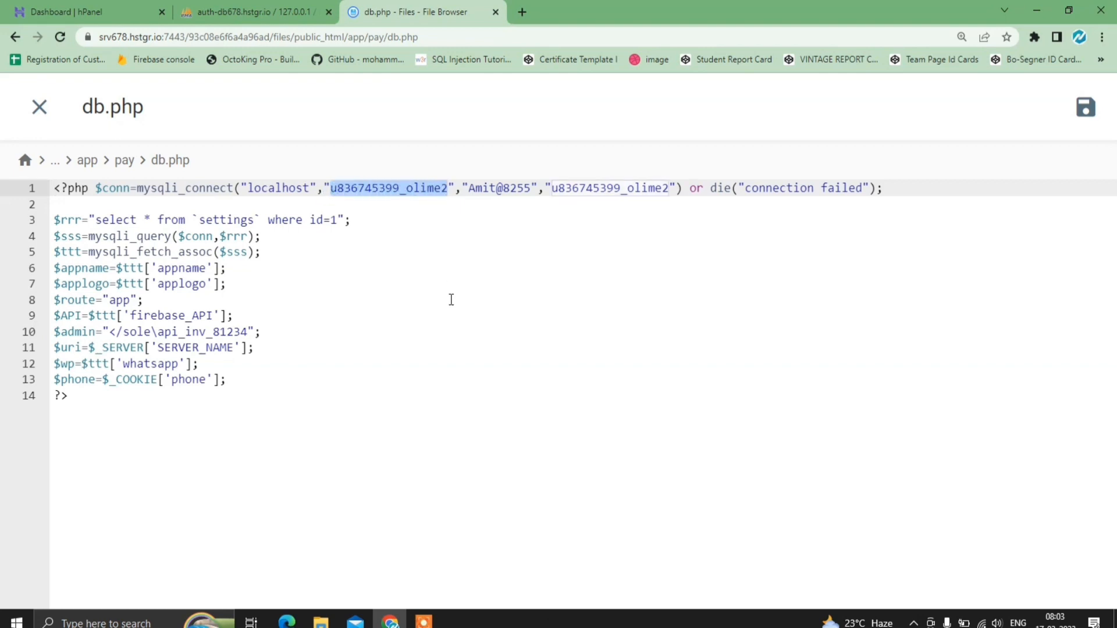
type("u836745399_TEST")
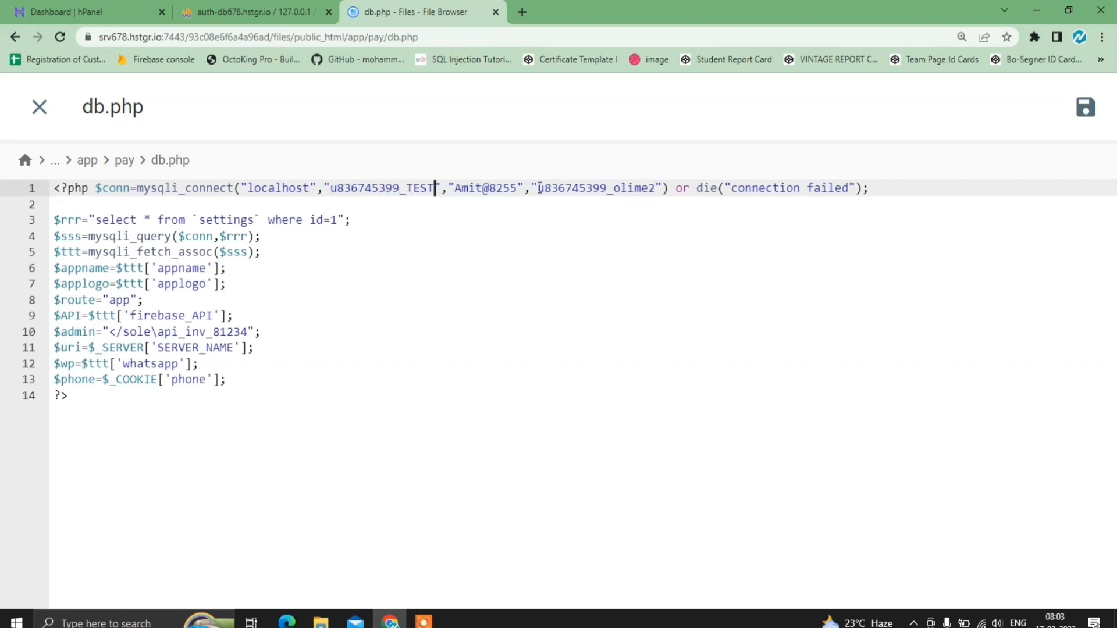
left_click_drag(538, 190, 657, 185)
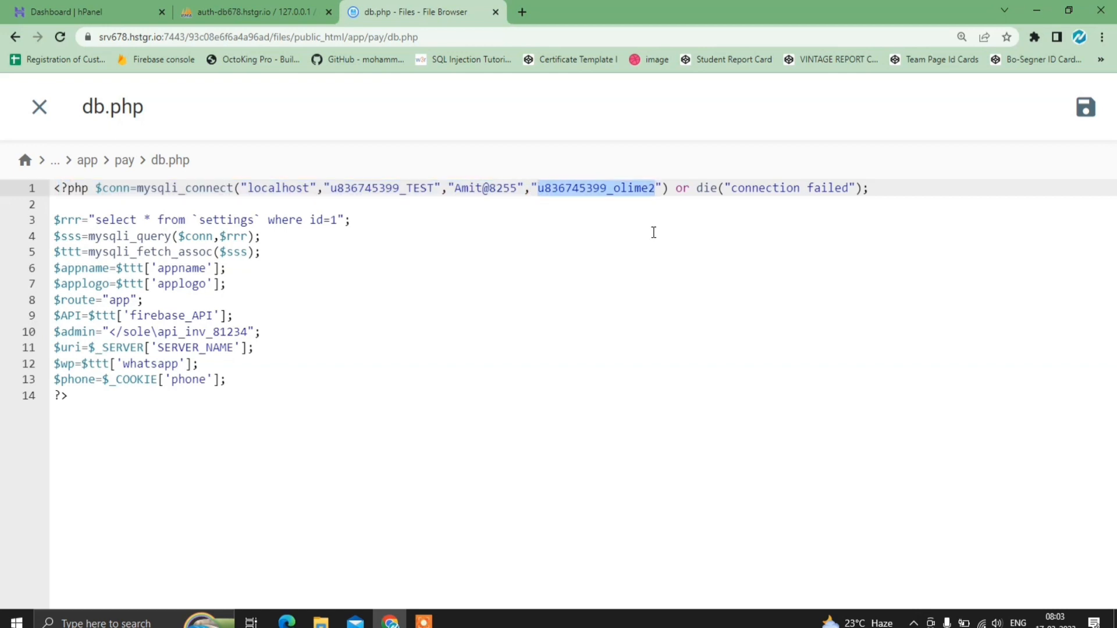
type("u836745399_TEST")
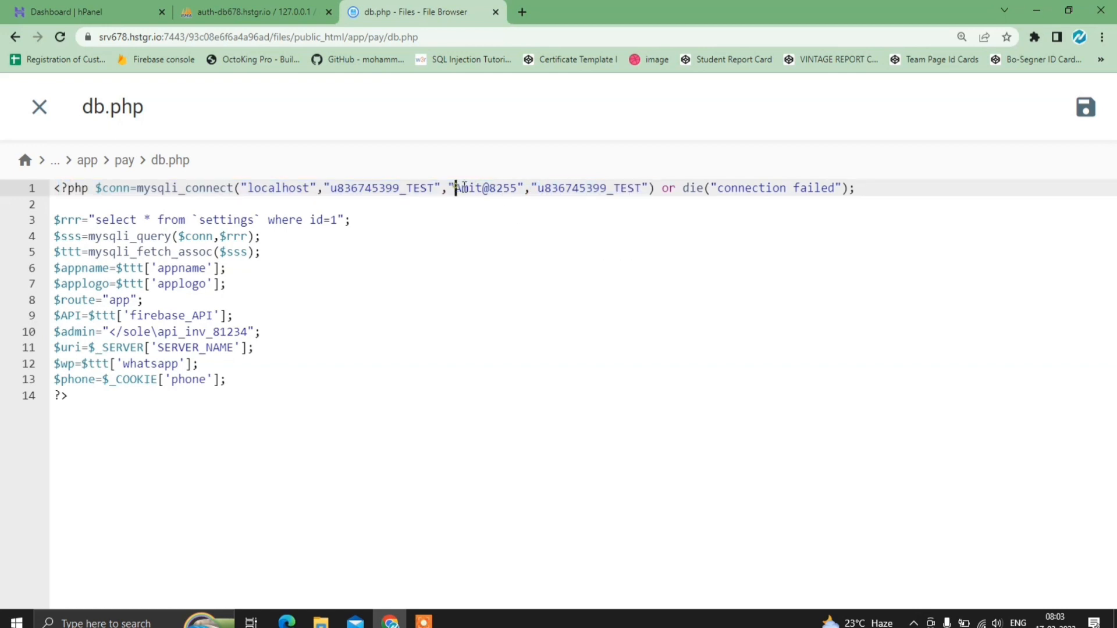
Enter the new database password in the connection line and save db.php.
left_click_drag(455, 188, 519, 190)
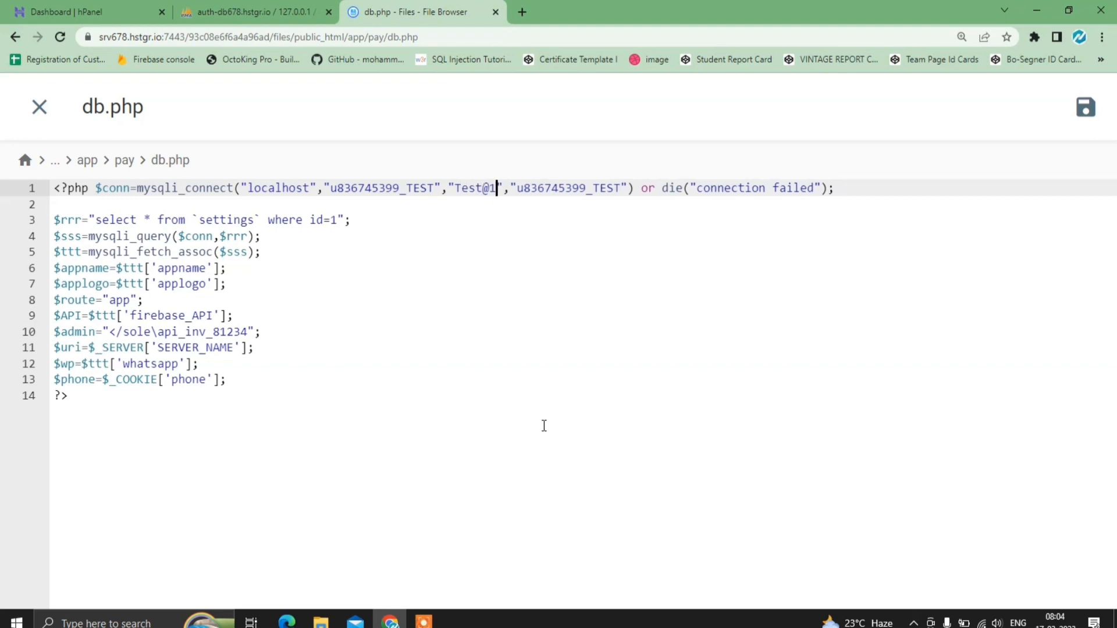
left_click(1085, 100)
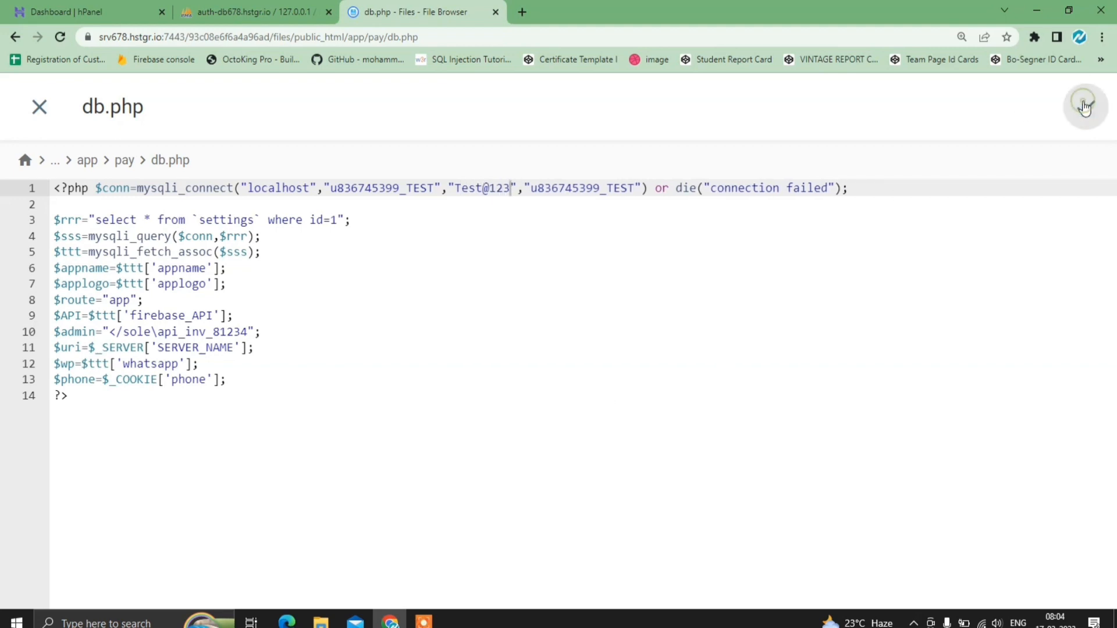
left_click(39, 106)
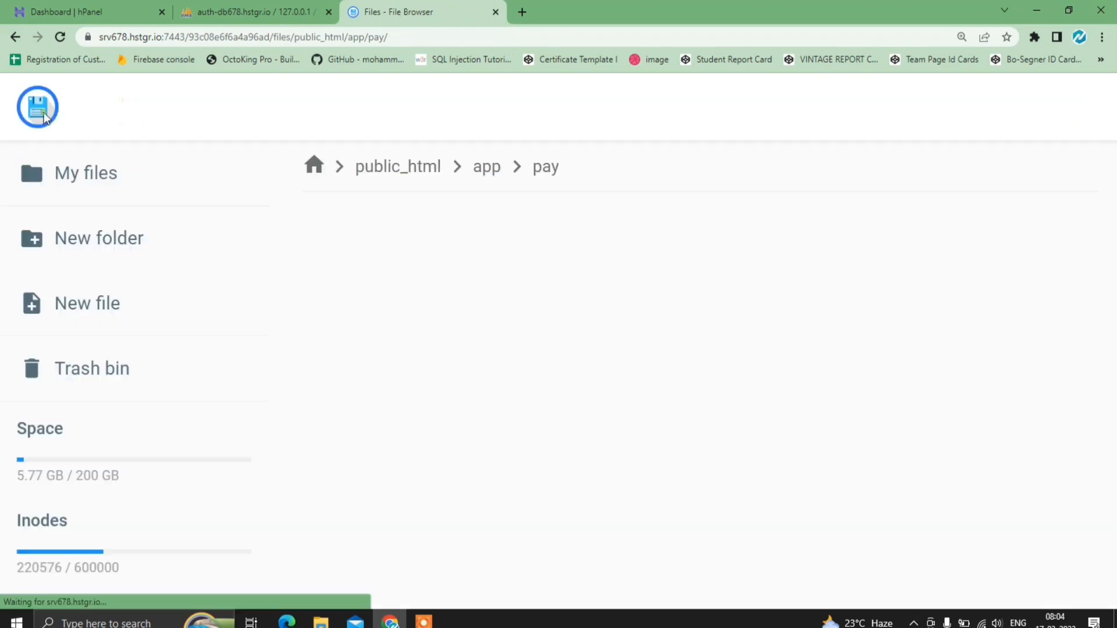
left_click(522, 12)
Open the live site's activation page from the hosting dashboard.
left_click(87, 11)
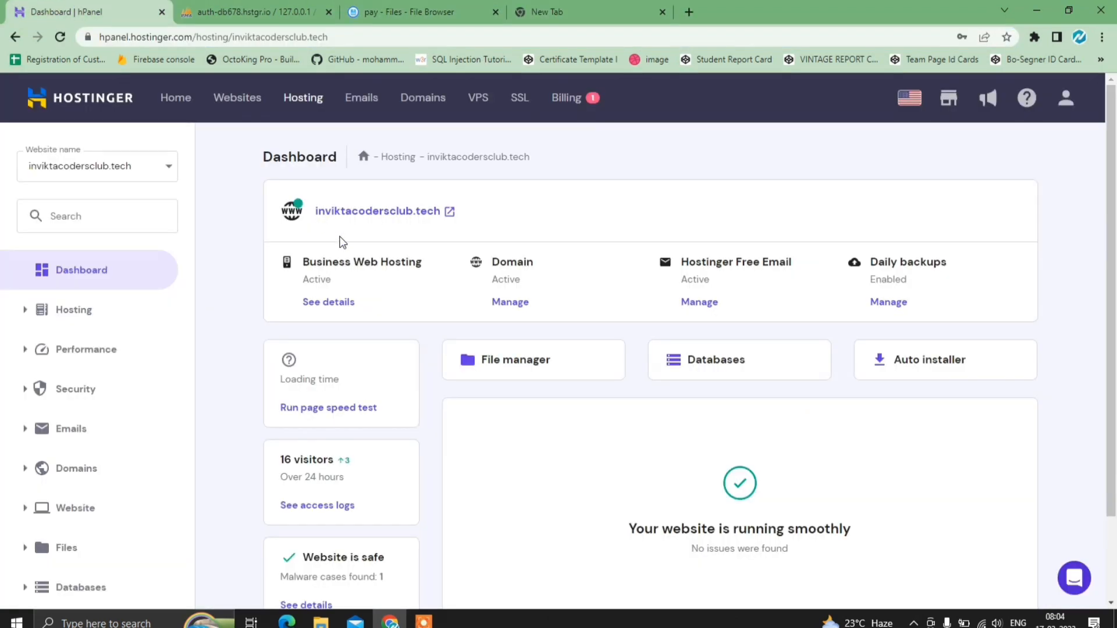
left_click(377, 212)
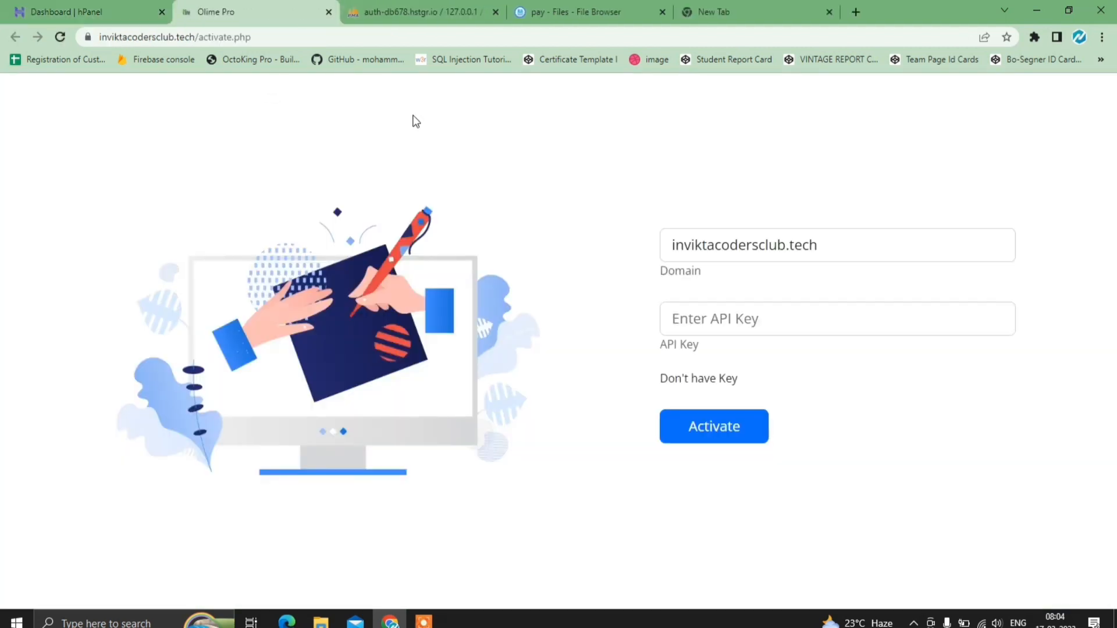
left_click(742, 323)
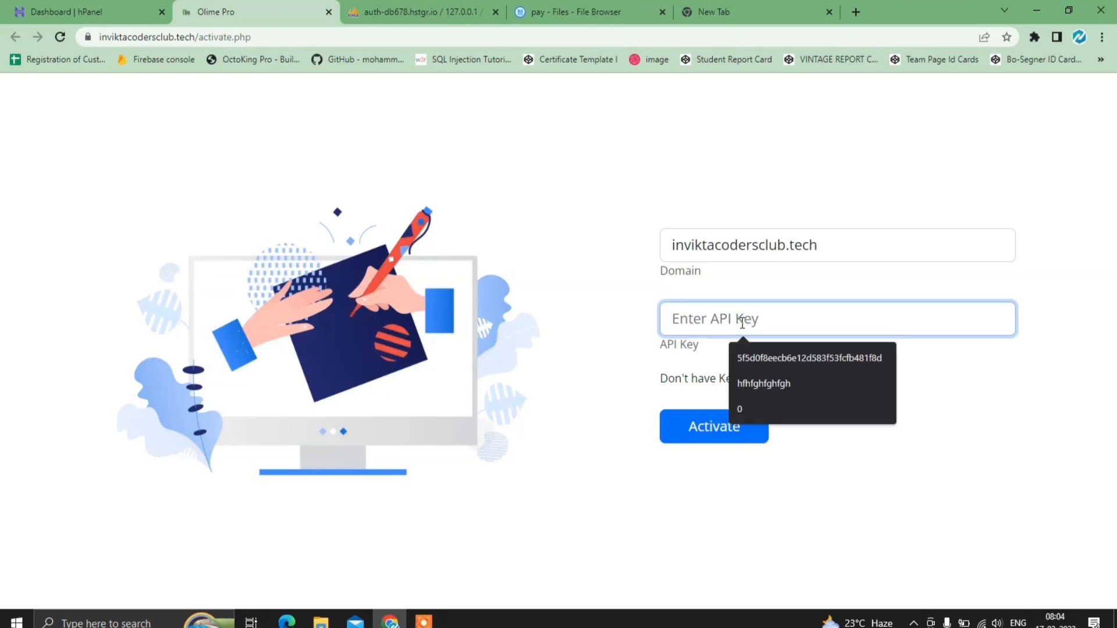
Copy the API key from the API KEY Notepad file on the desktop.
left_click(1036, 10)
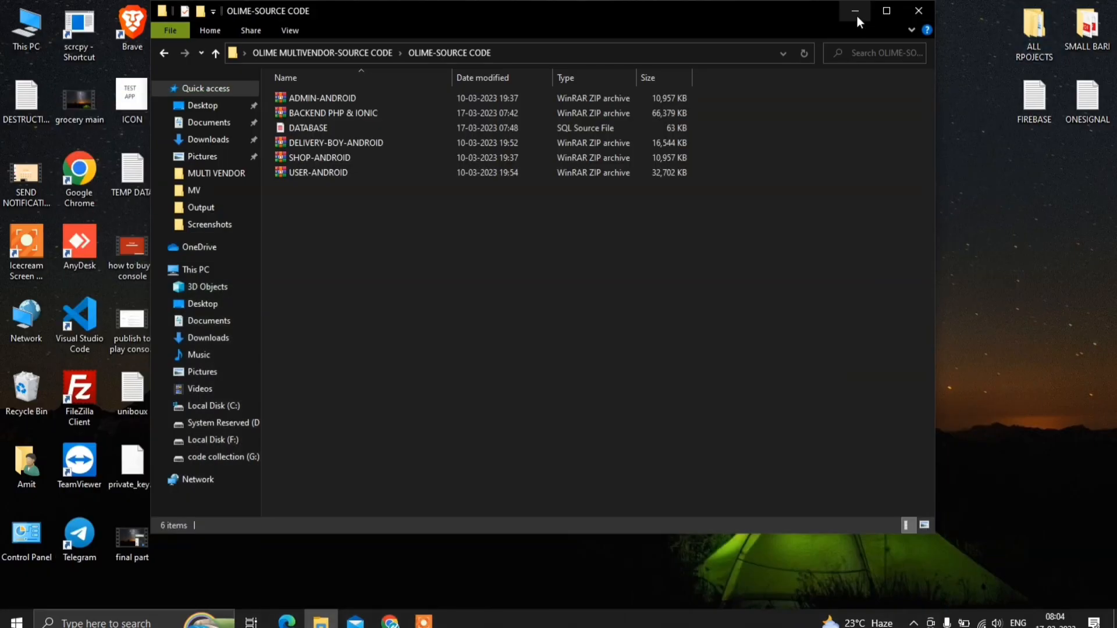
left_click(904, 11)
double_click(559, 175)
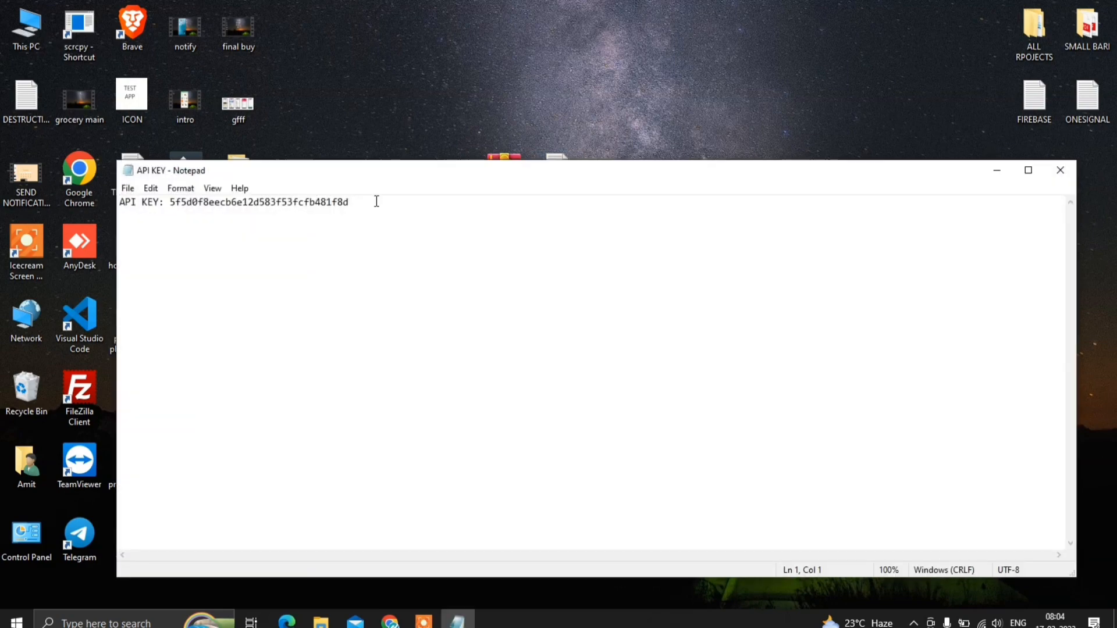
left_click_drag(377, 202, 176, 201)
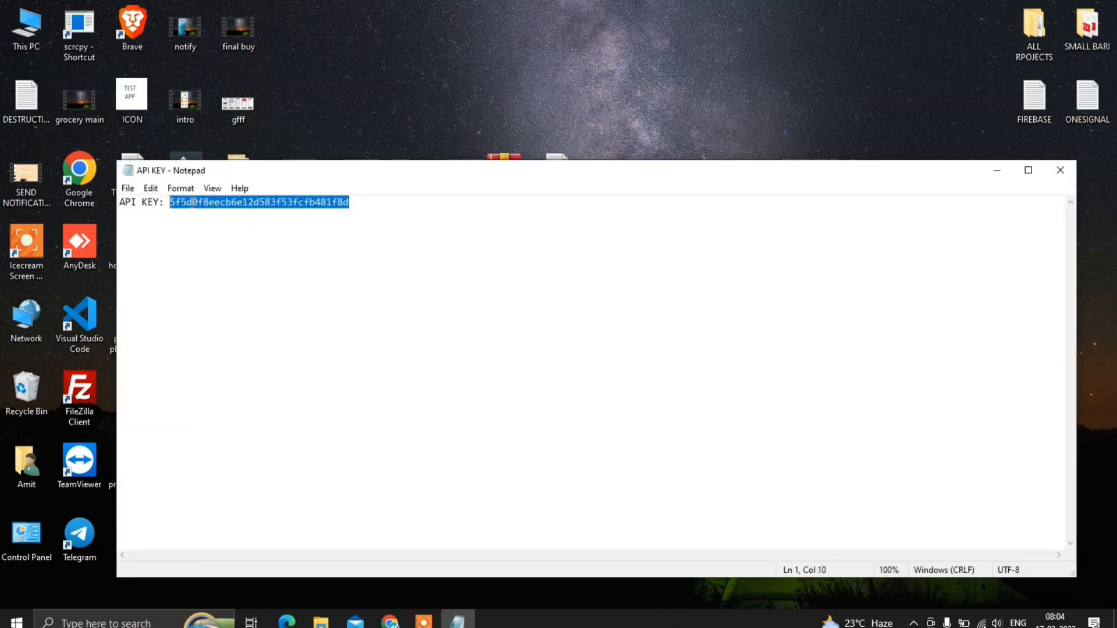
right_click(194, 202)
left_click(262, 247)
left_click(987, 171)
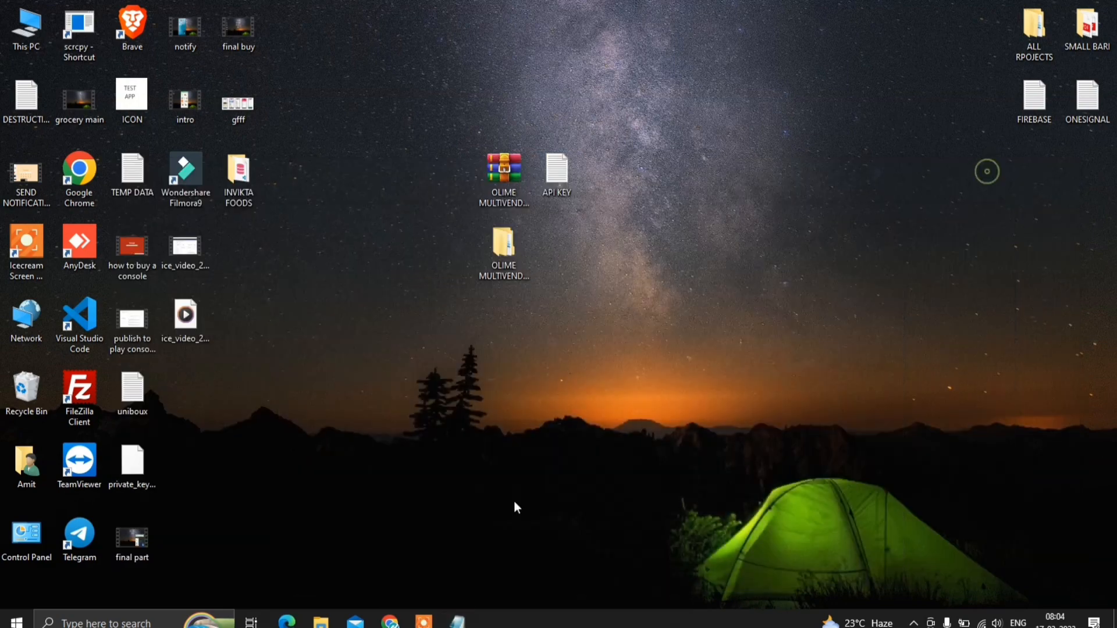
Paste the API key into the API Key field and activate the site.
left_click(458, 621)
left_click(390, 621)
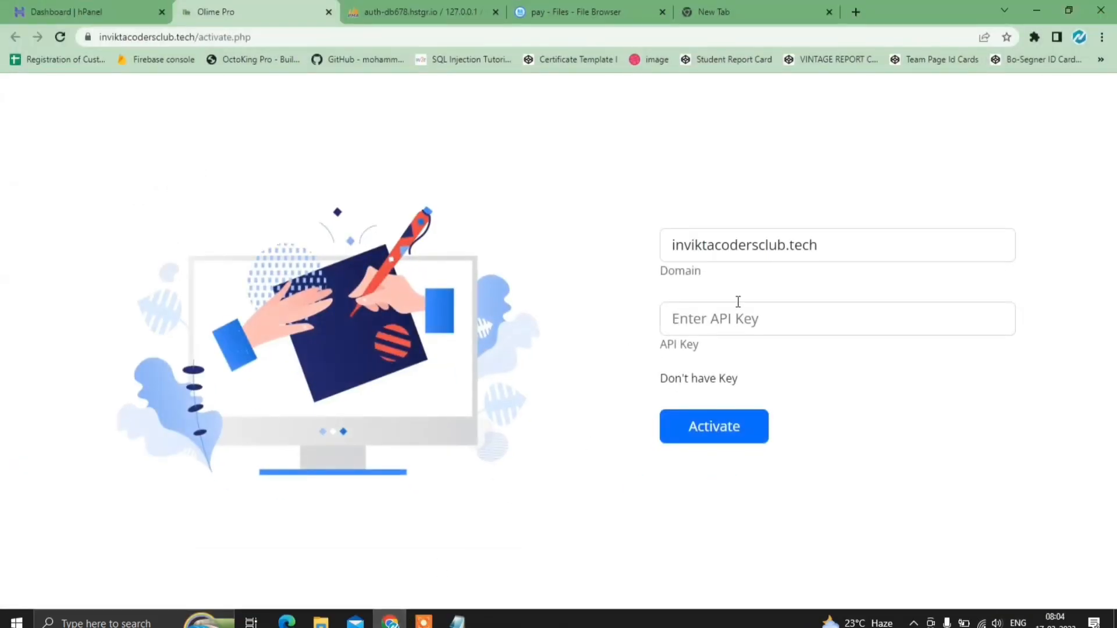
left_click(694, 317)
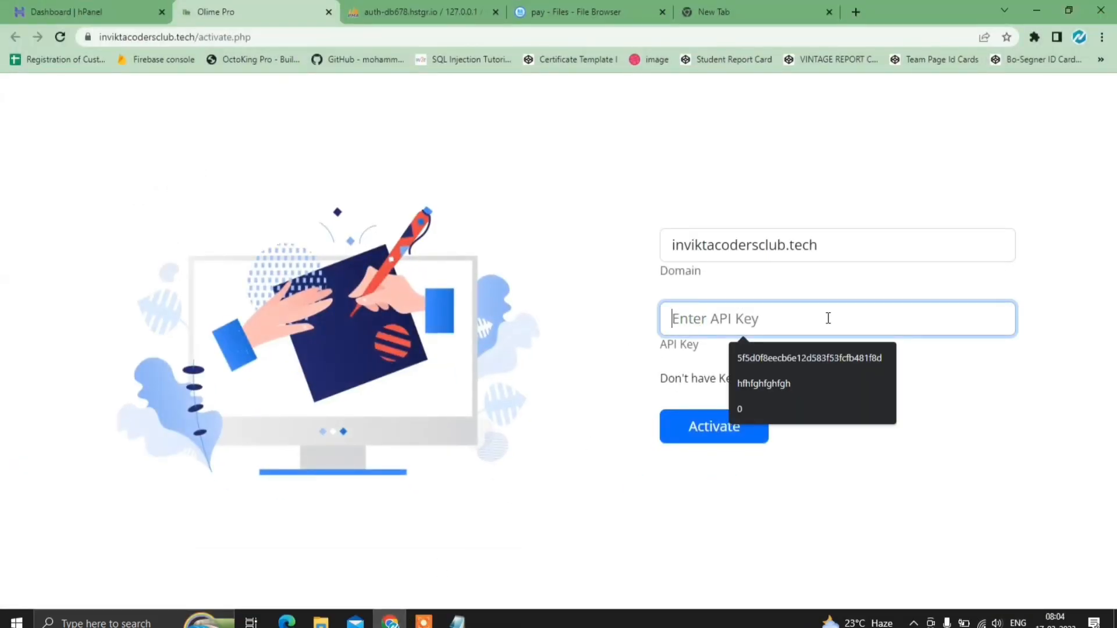
key("ctrl+v")
left_click(736, 435)
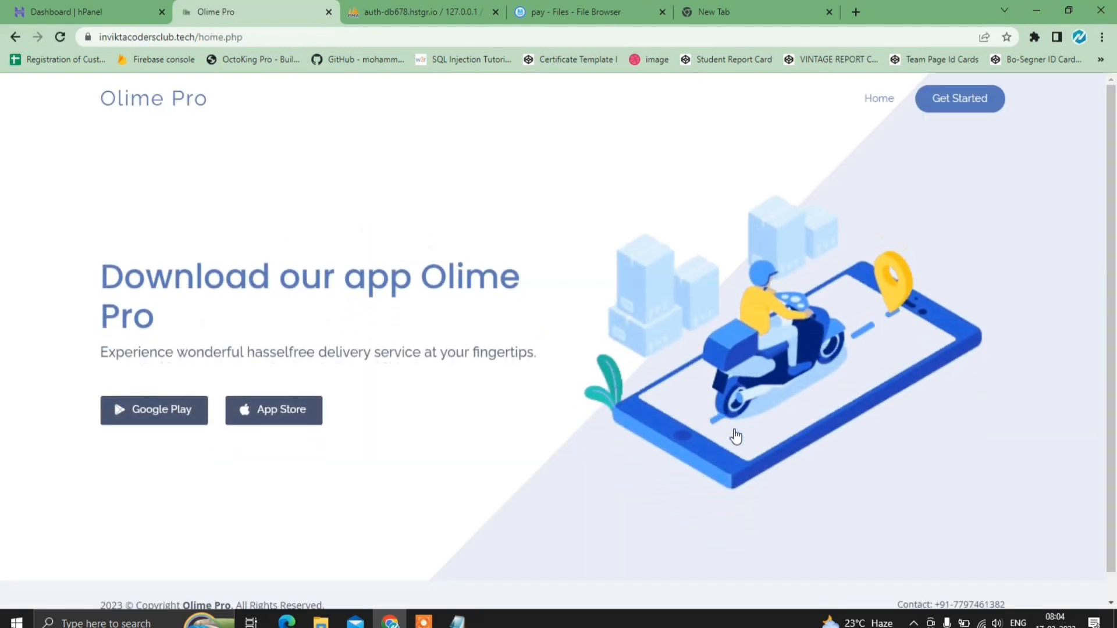
scroll(736, 435, "down", 1)
scroll(736, 435, "up", 1)
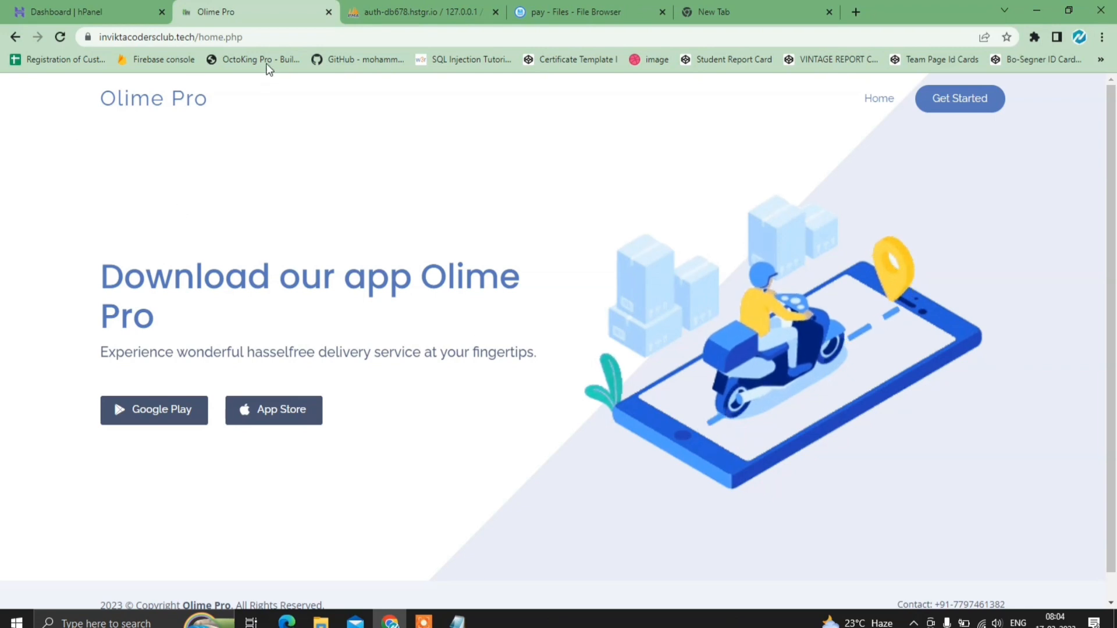
left_click_drag(263, 37, 214, 37)
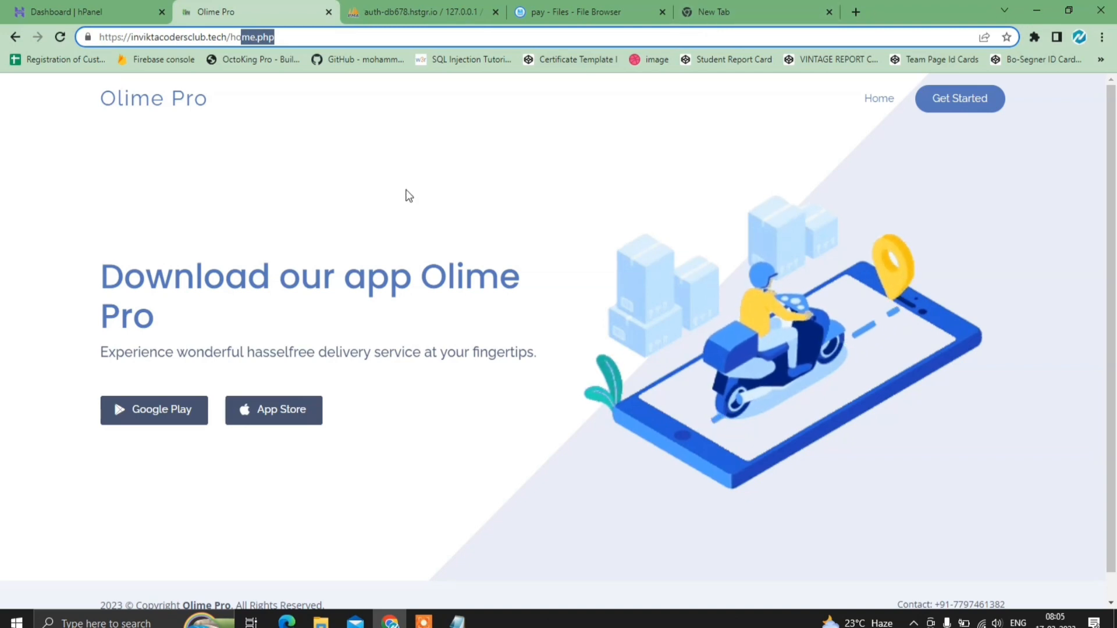
Open developer tools on the new tab.
left_click(770, 9)
right_click(389, 191)
left_click(453, 337)
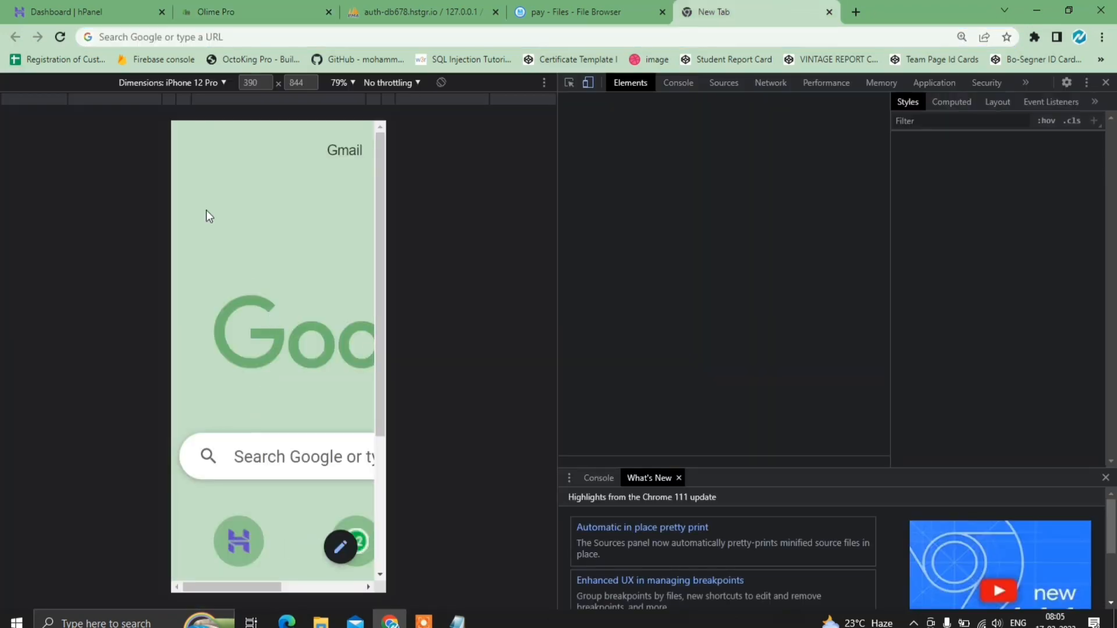
Open developer tools in several more new tabs, keeping the iPhone 12 Pro emulation.
left_click(187, 82)
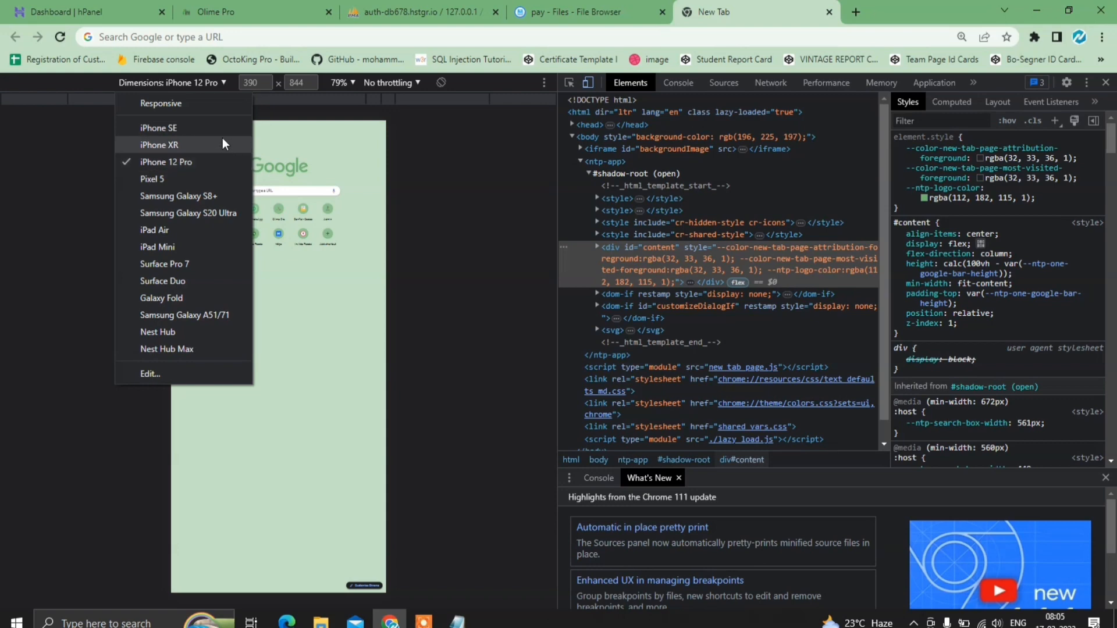
left_click(481, 154)
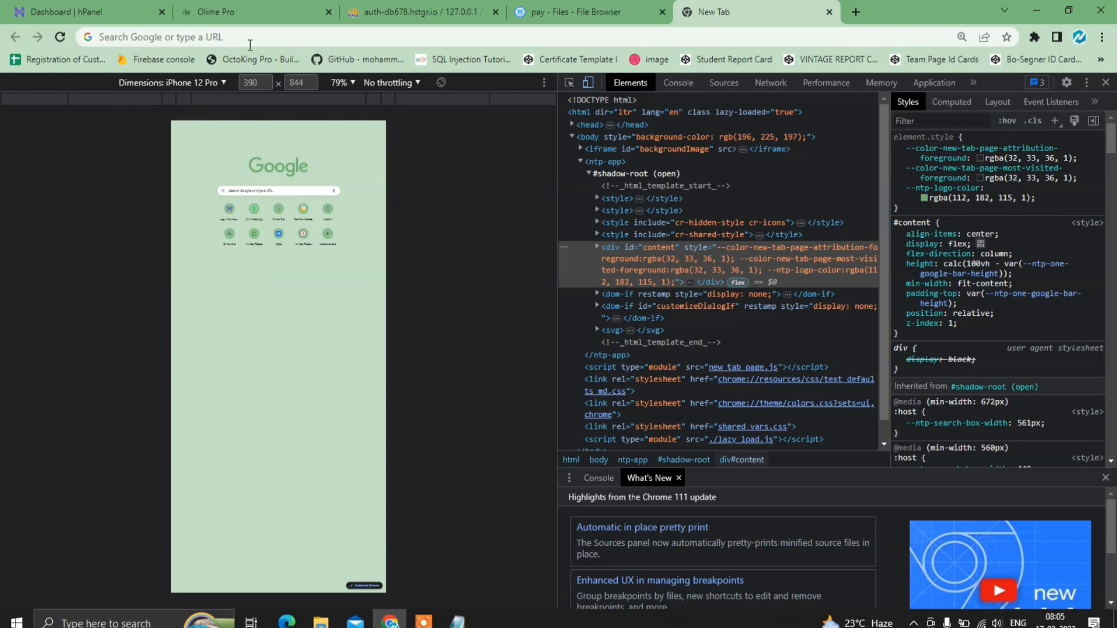
left_click(855, 12)
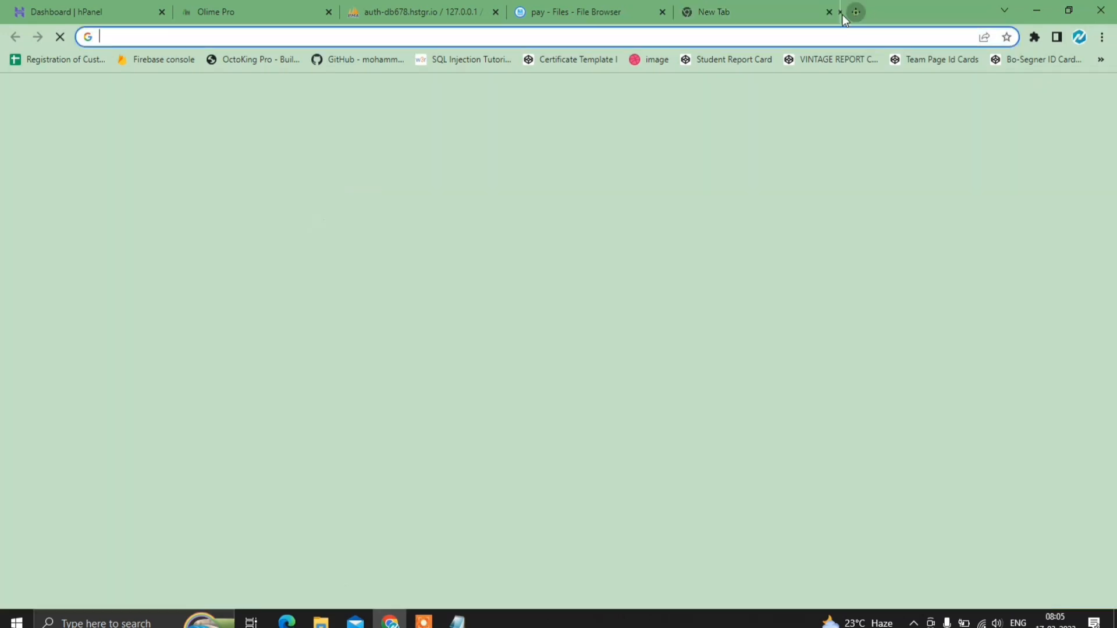
right_click(615, 93)
left_click(673, 291)
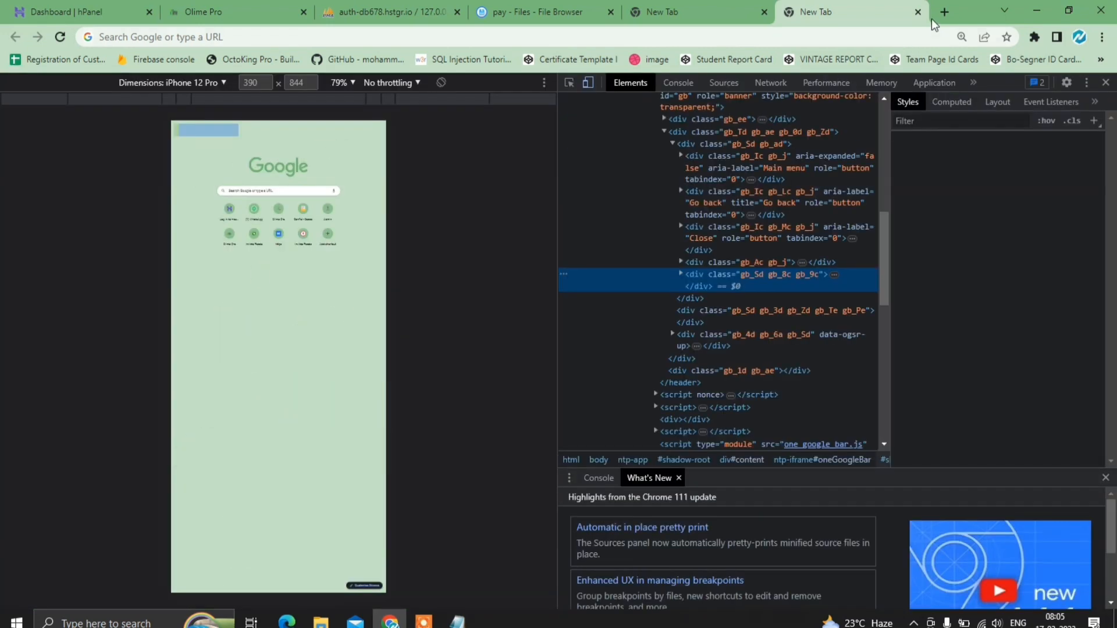
left_click(940, 16)
right_click(608, 229)
left_click(658, 378)
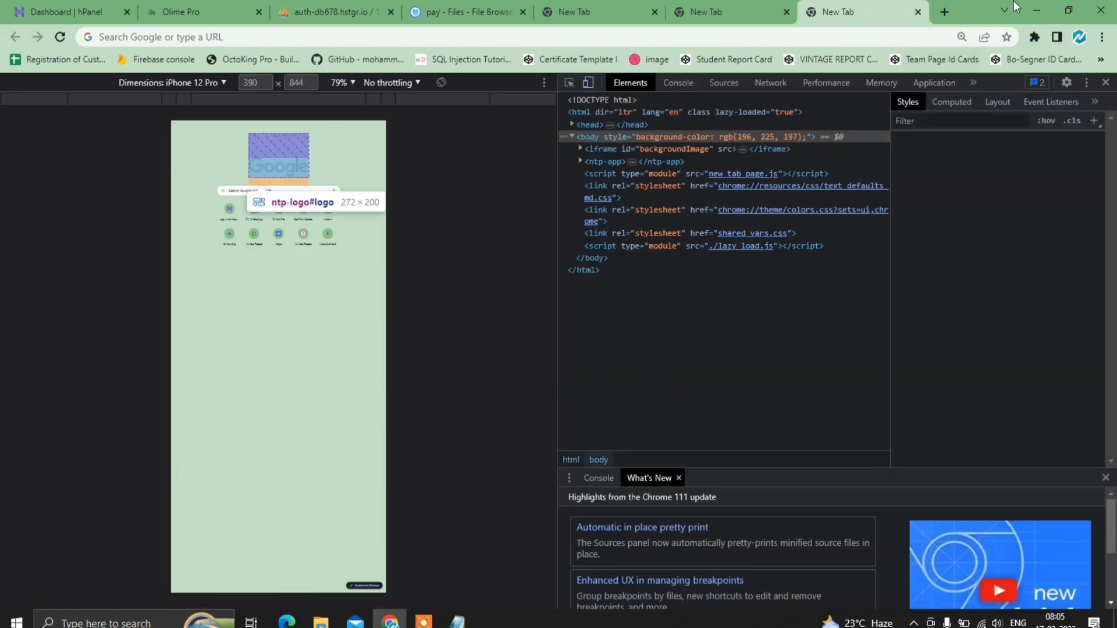
left_click(943, 13)
right_click(748, 172)
left_click(797, 308)
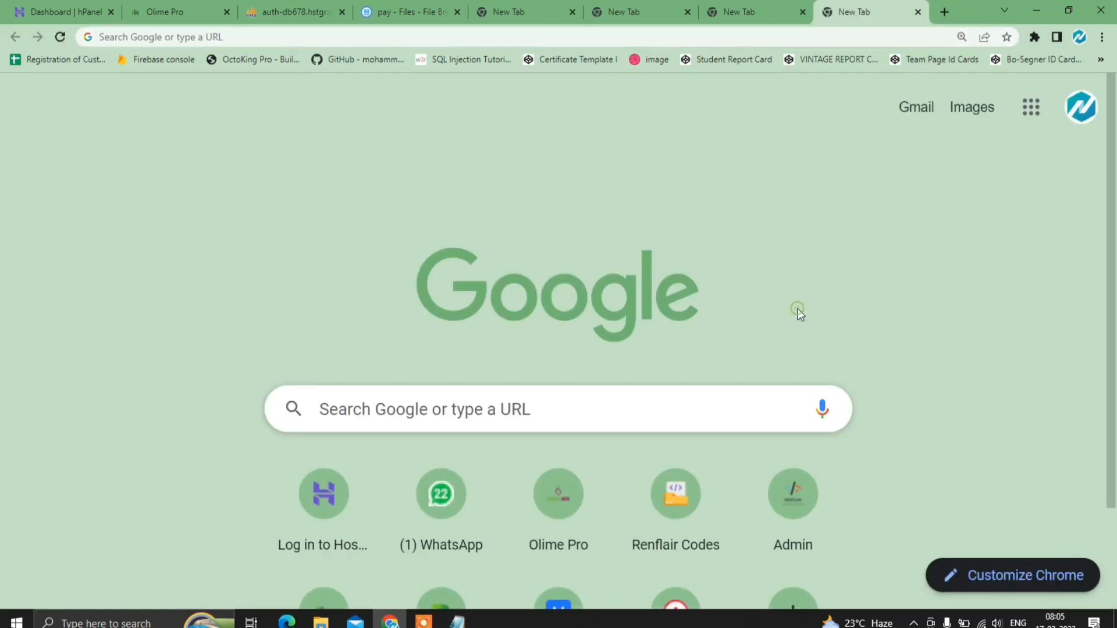
right_click(651, 155)
left_click(718, 299)
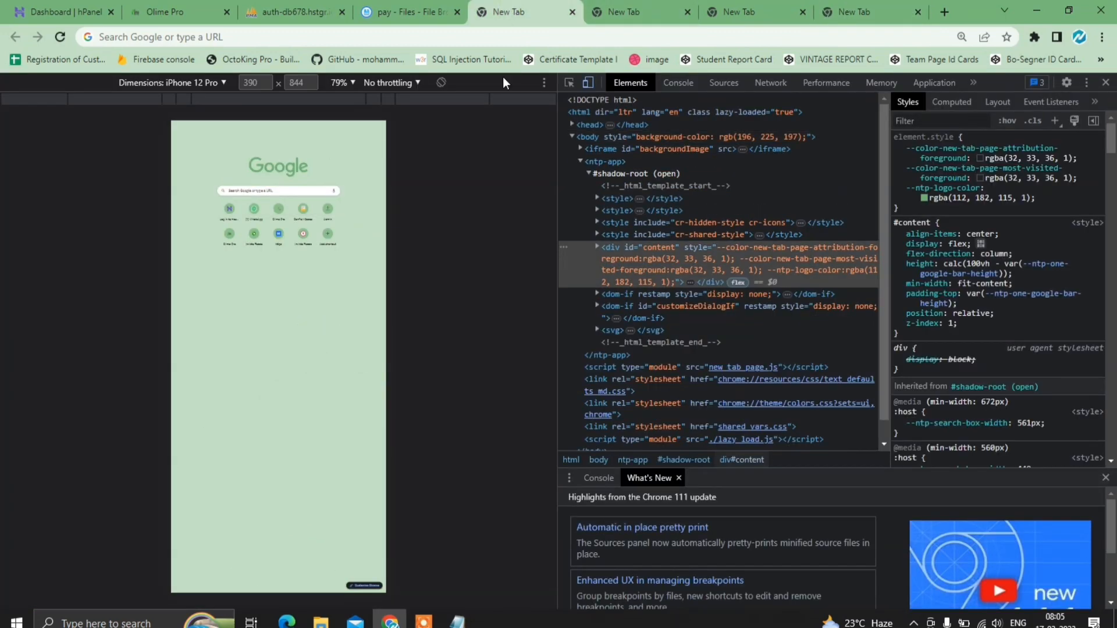
left_click(166, 13)
left_click(285, 35)
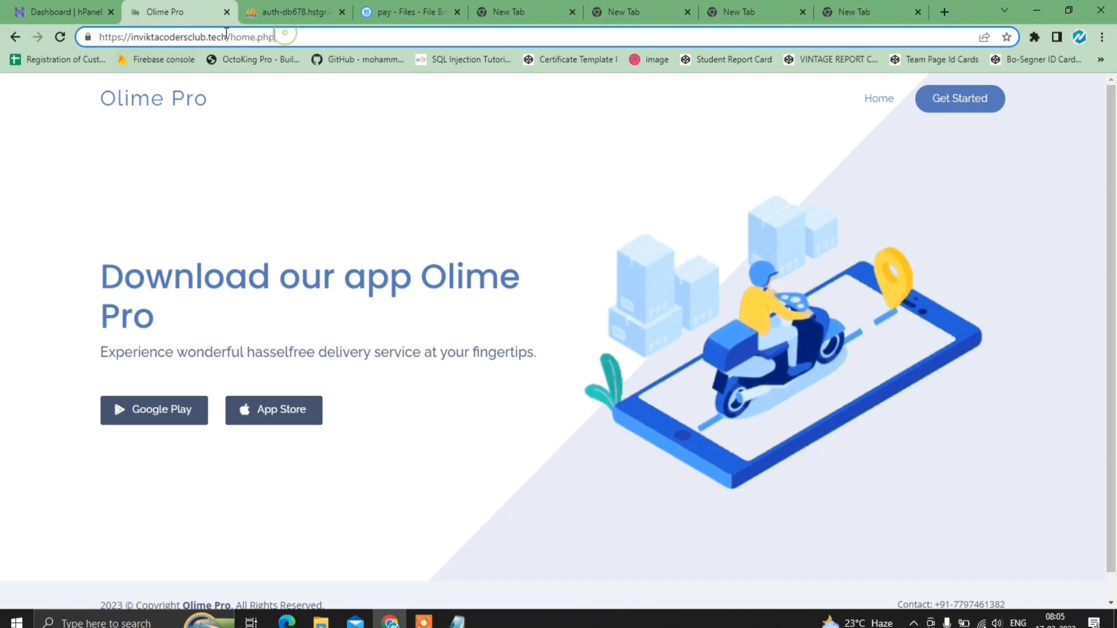
left_click_drag(138, 38, 87, 40)
key("ctrl+c")
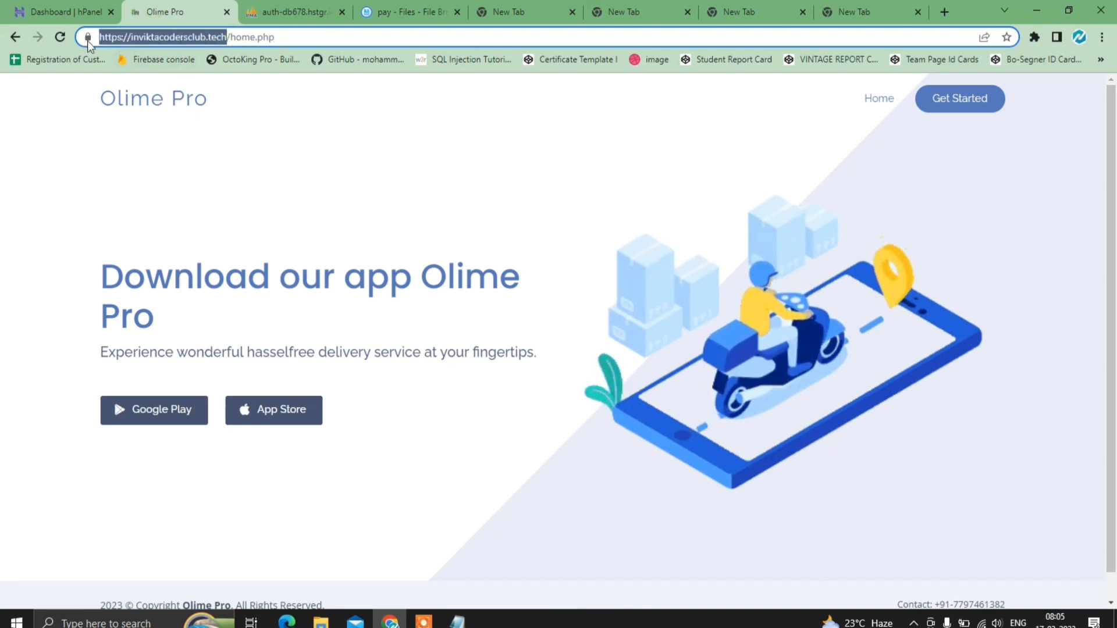
left_click_drag(297, 35, 42, 38)
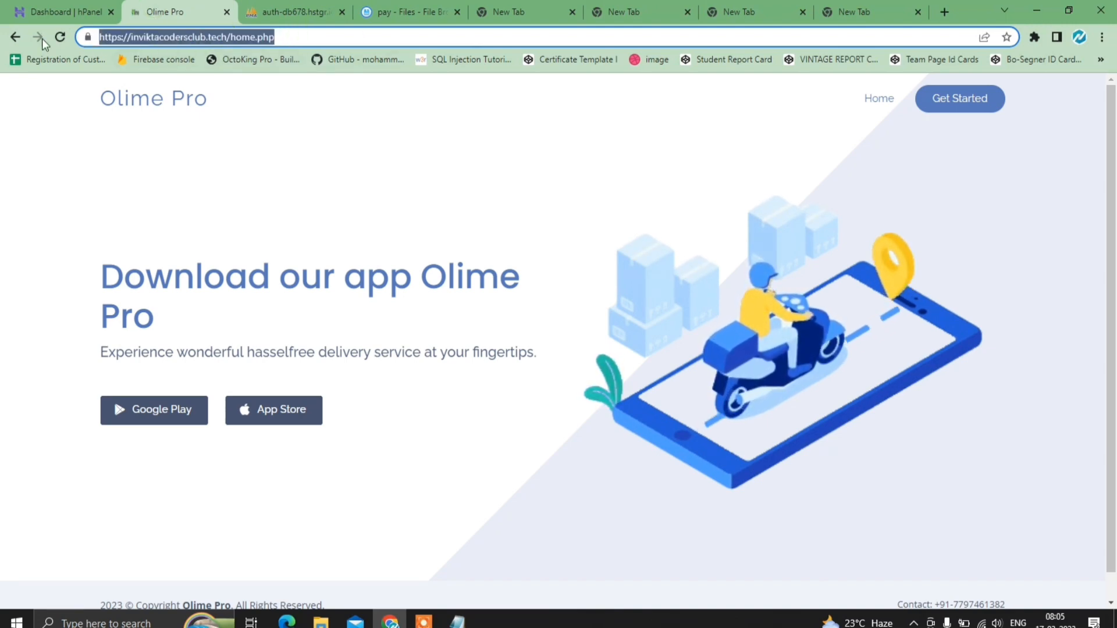
key("ctrl+v")
key("Return")
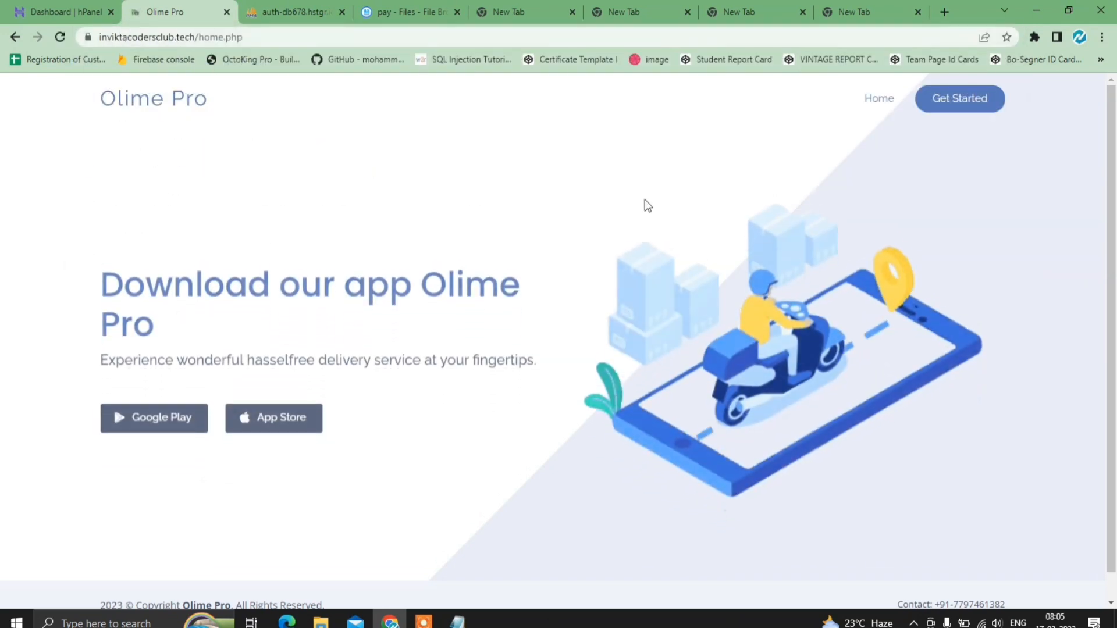
left_click(510, 10)
left_click(267, 40)
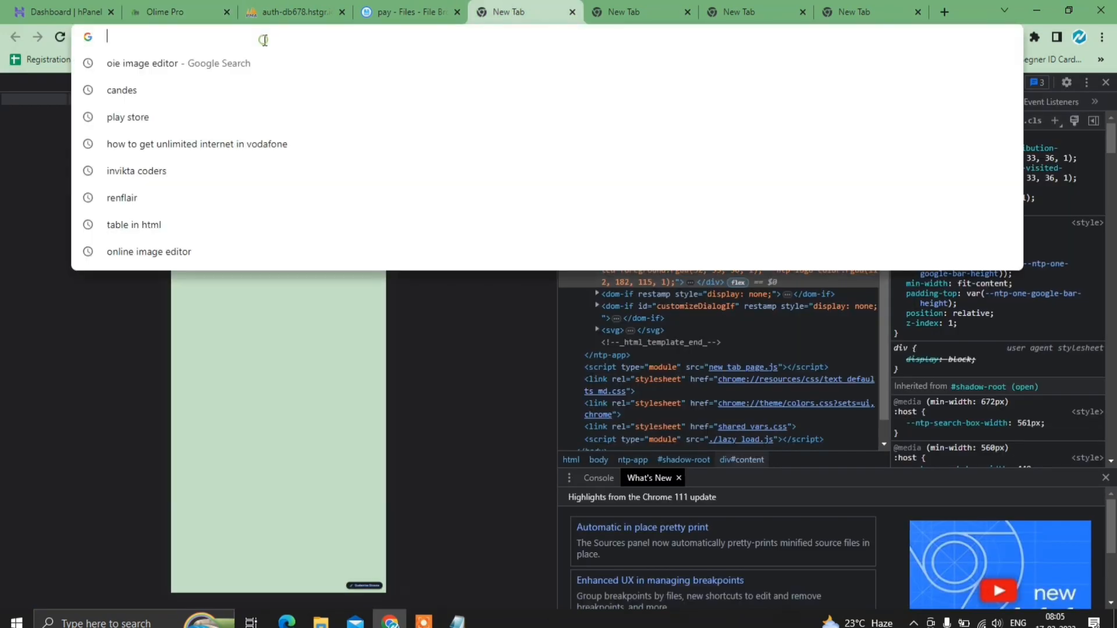
key("ctrl+v")
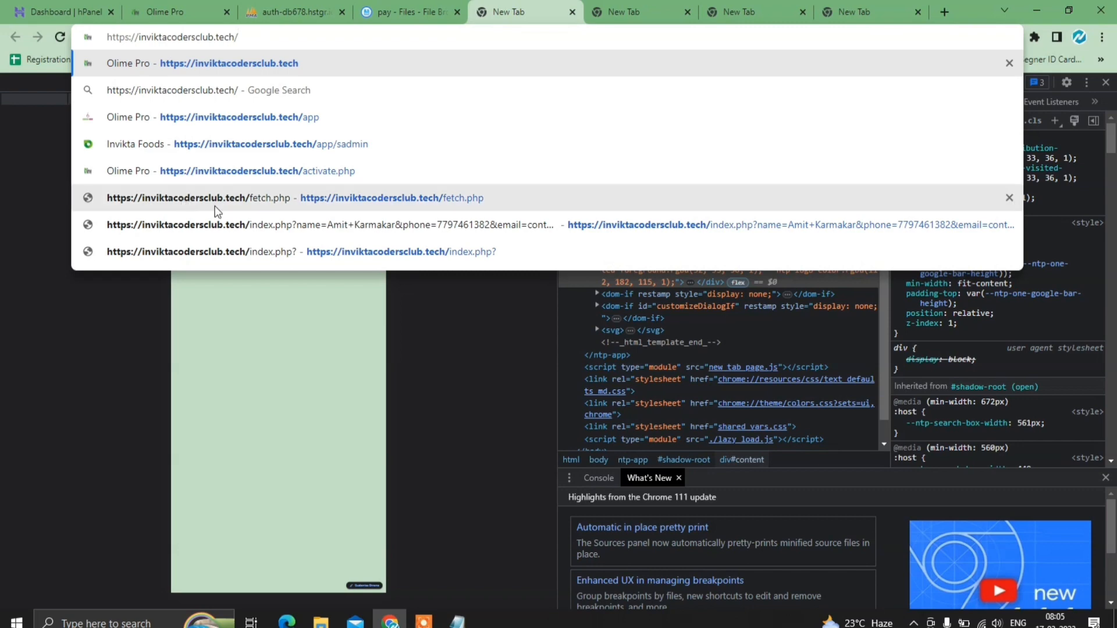
Load mobile.php, choose Burdwan as the location, then switch the address to /app.
left_click(216, 204)
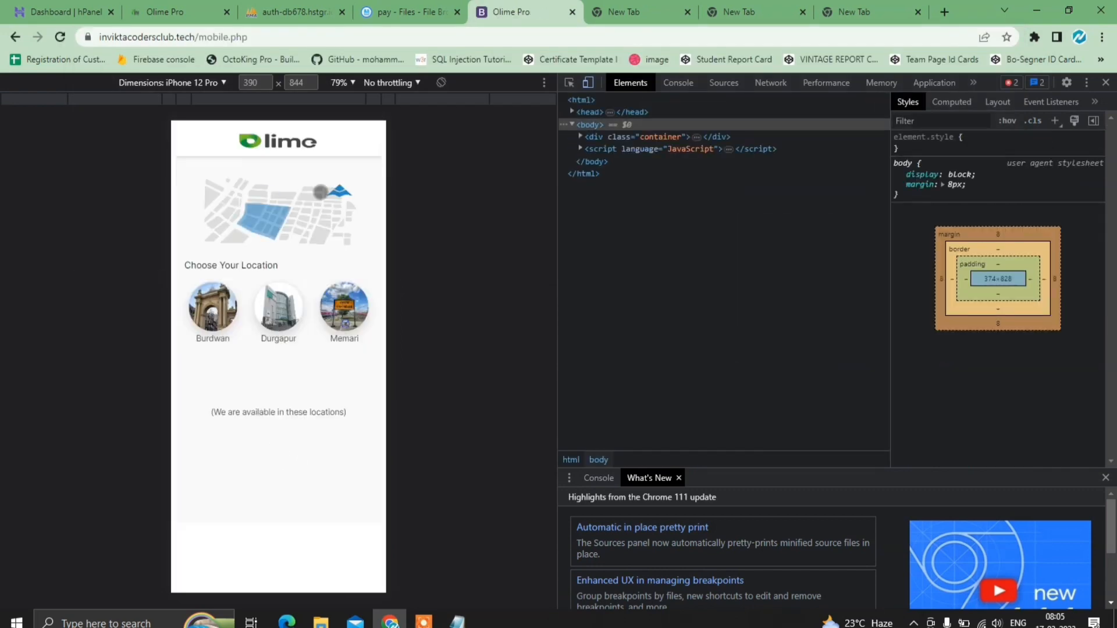
left_click(214, 315)
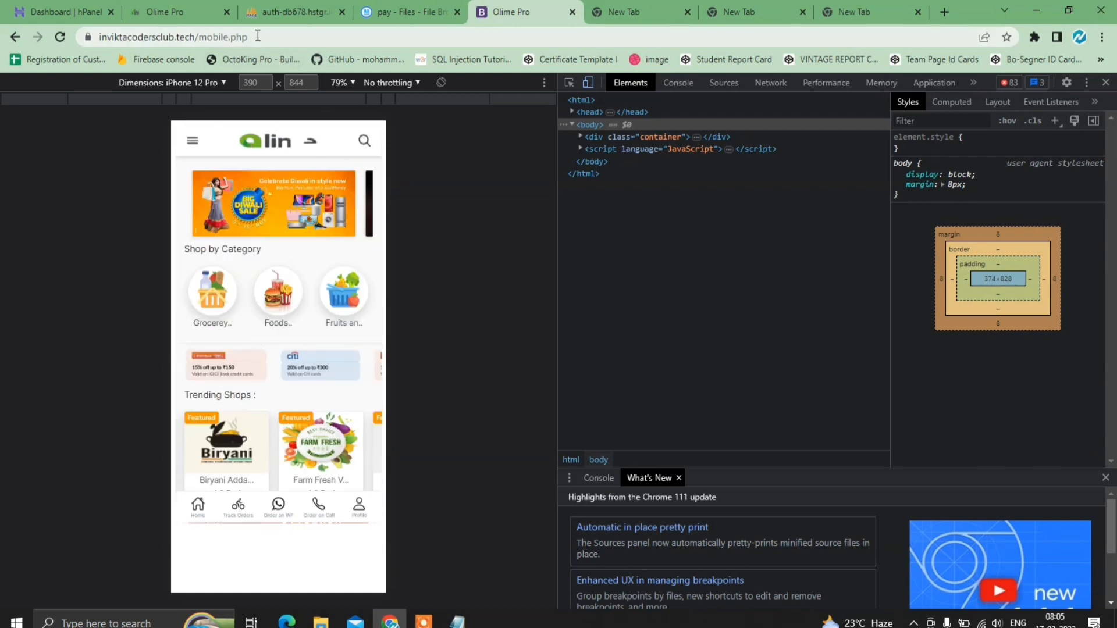
left_click_drag(249, 36, 182, 36)
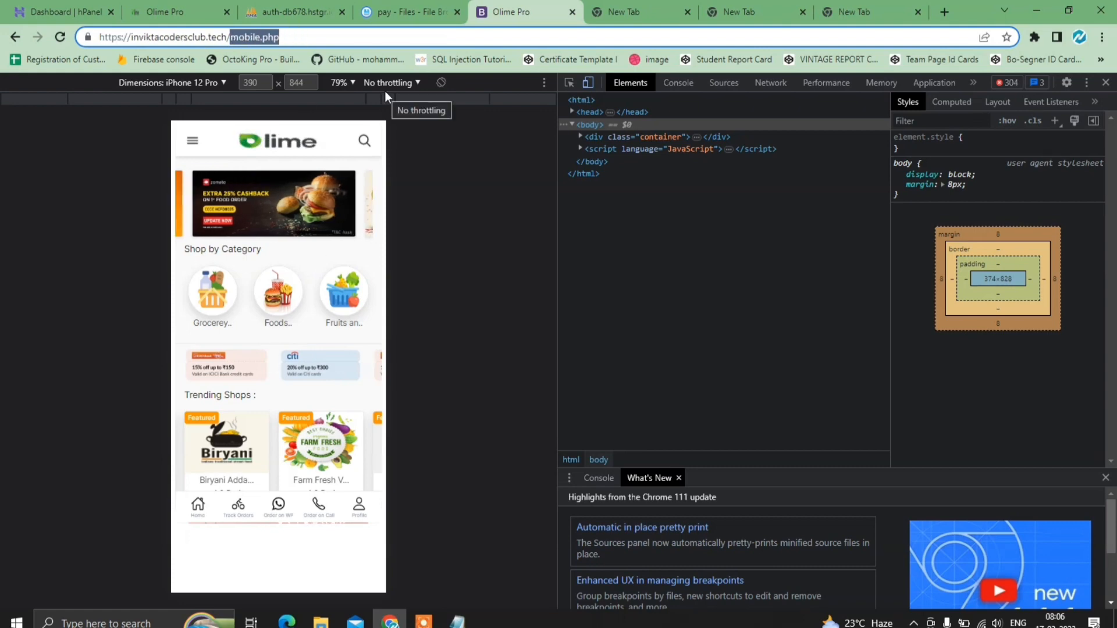
type("a")
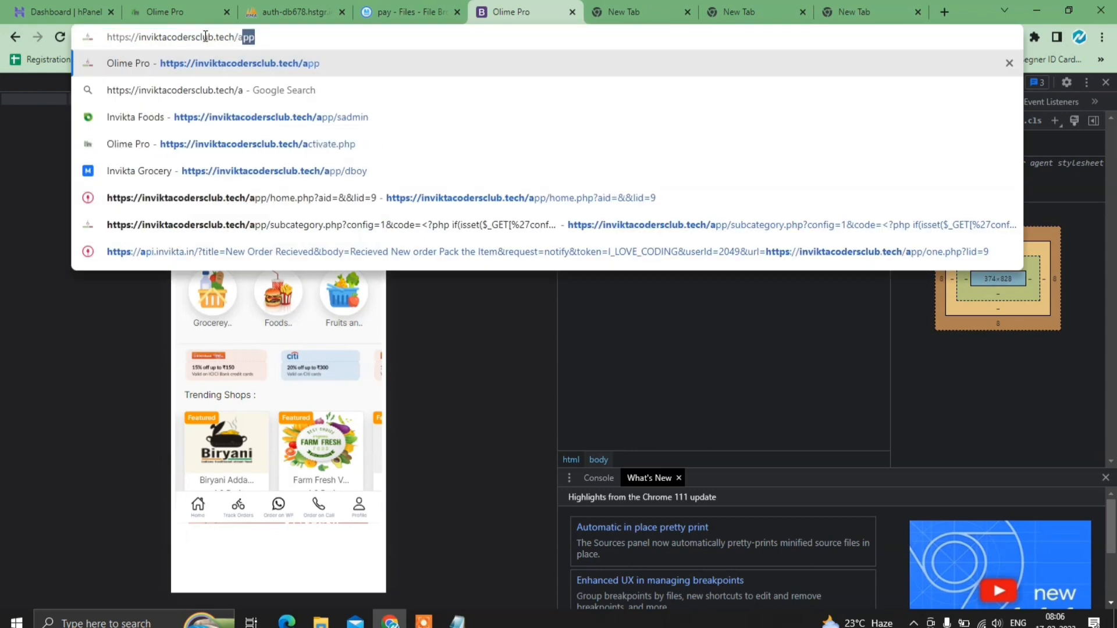
key("Return")
Pick a location, log out from the side menu, and skip sign-in.
left_click(265, 342)
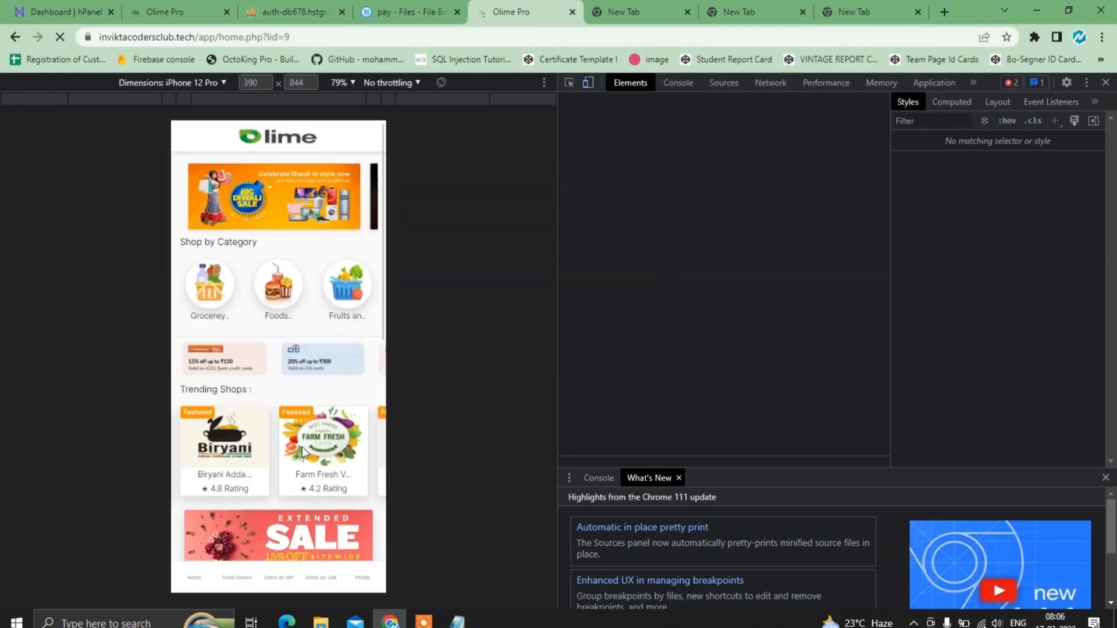
scroll(298, 433, "down", 10)
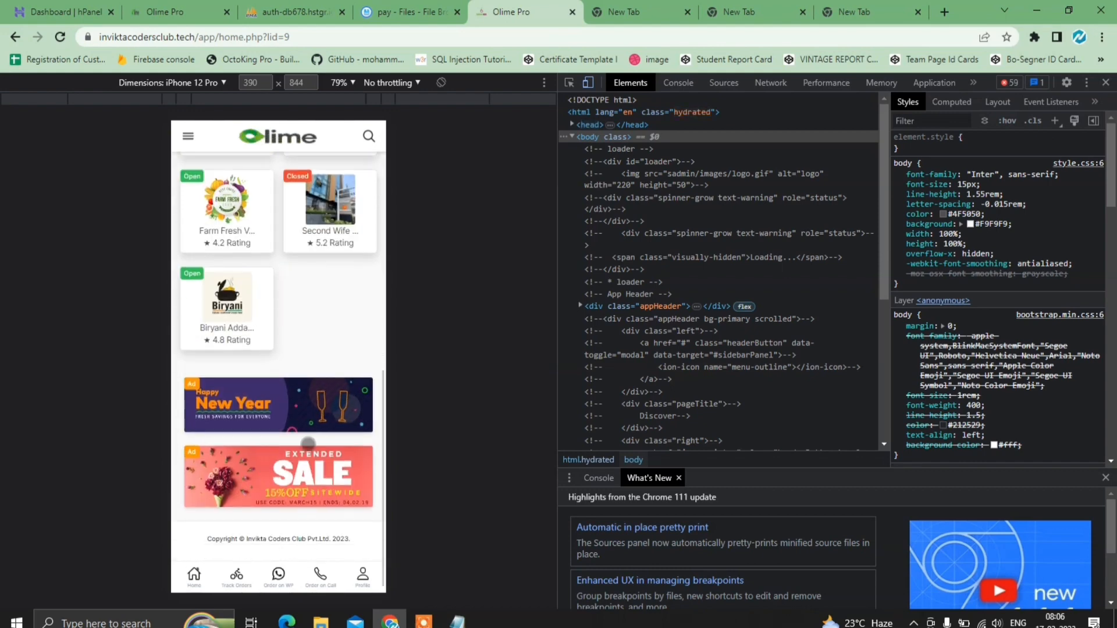
scroll(308, 444, "up", 10)
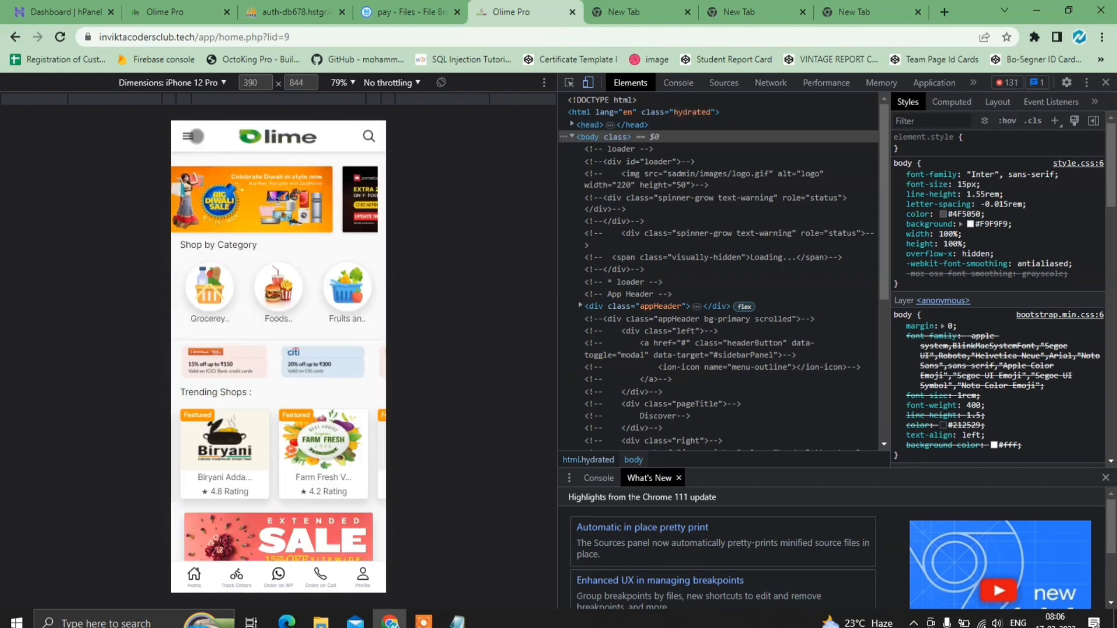
left_click(194, 136)
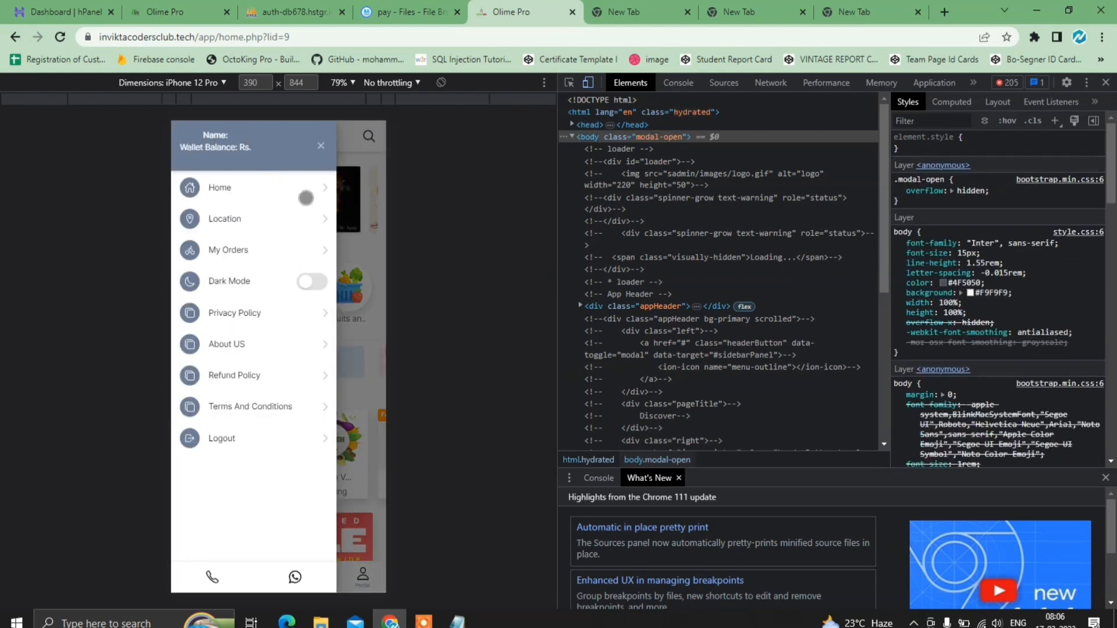
left_click(259, 442)
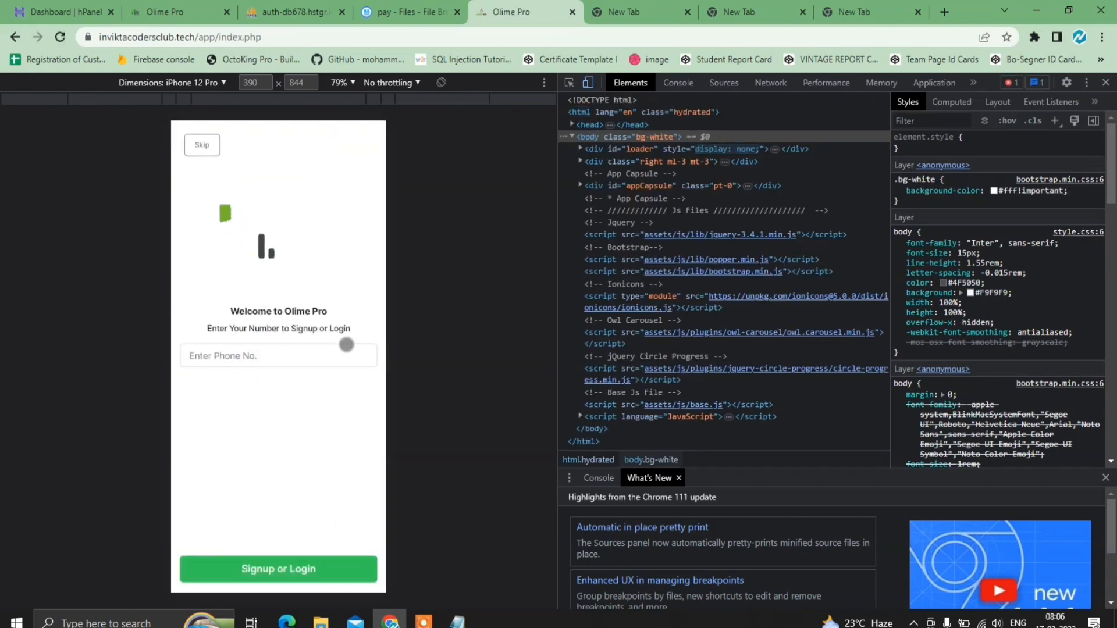
left_click(203, 145)
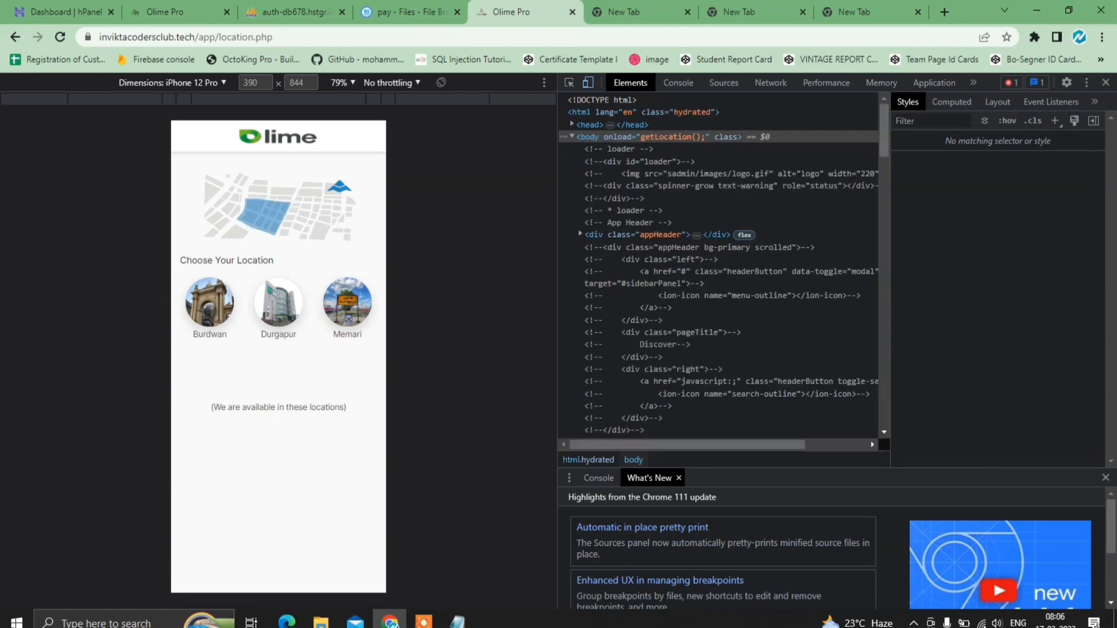
Open the Biryani shop's menu page and go back to the app home.
scroll(302, 371, "down", 2)
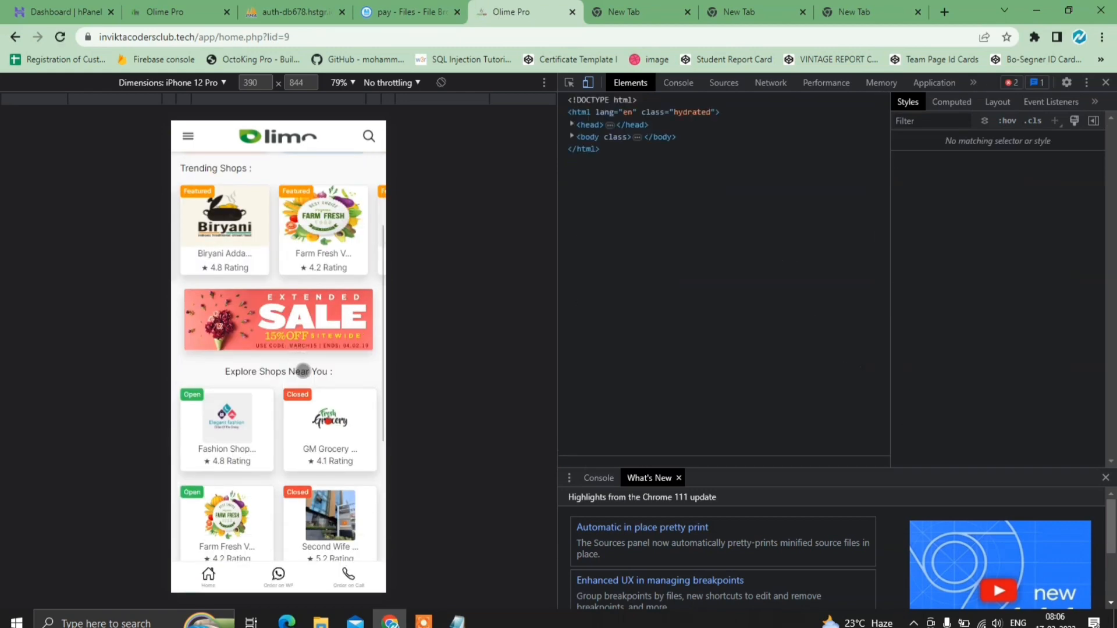
scroll(329, 388, "up", 3)
scroll(279, 349, "down", 4)
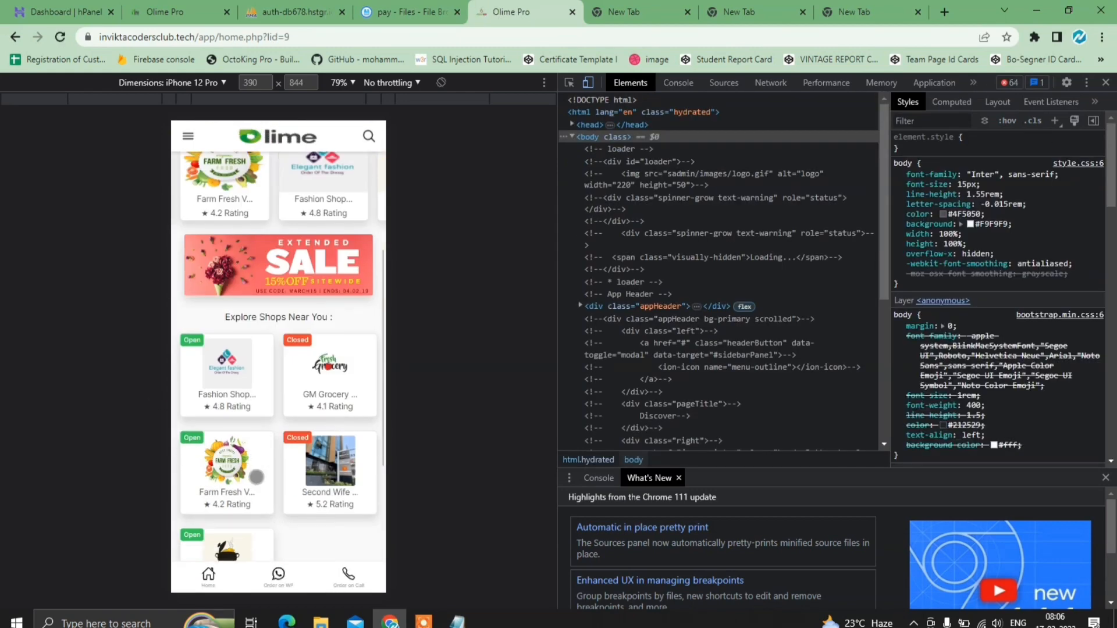
scroll(328, 481, "down", 4)
scroll(319, 420, "up", 8)
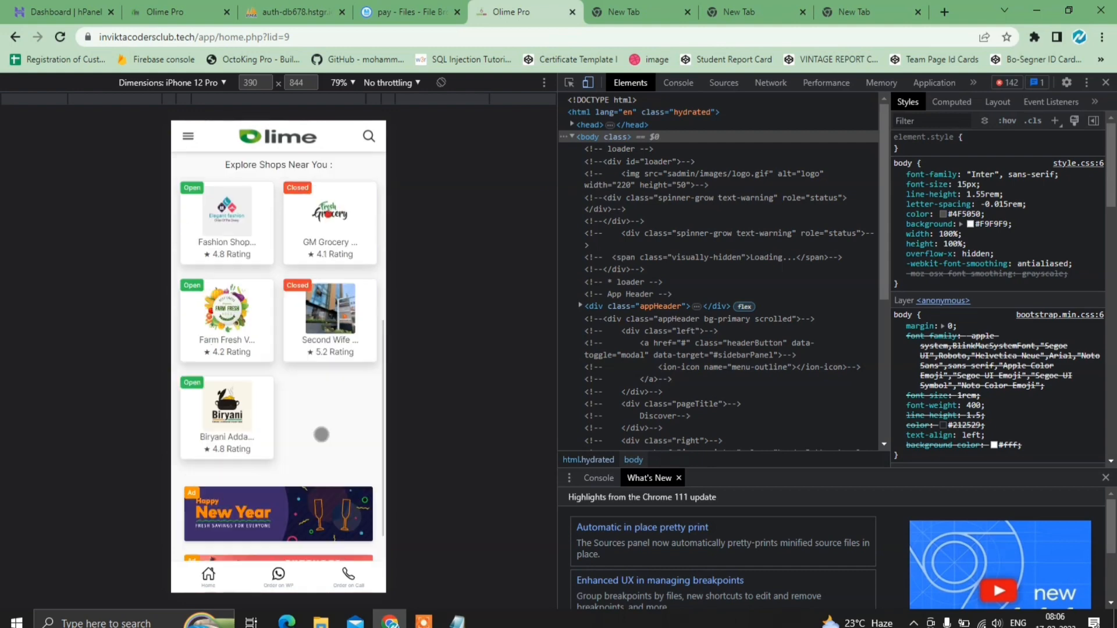
scroll(316, 432, "down", 8)
scroll(235, 440, "up", 3)
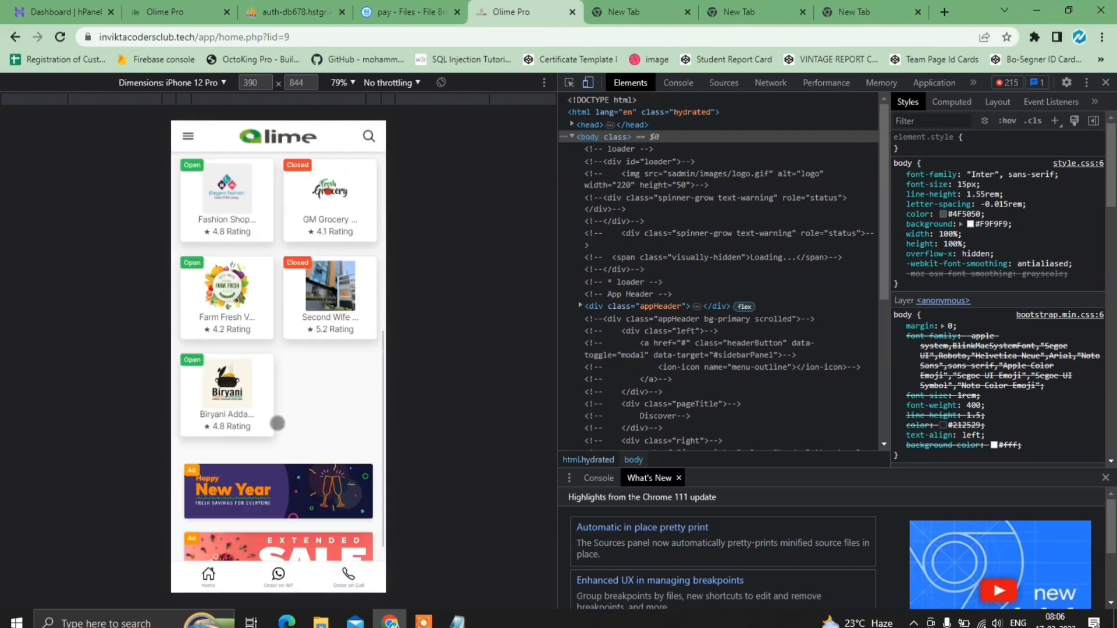
left_click(236, 441)
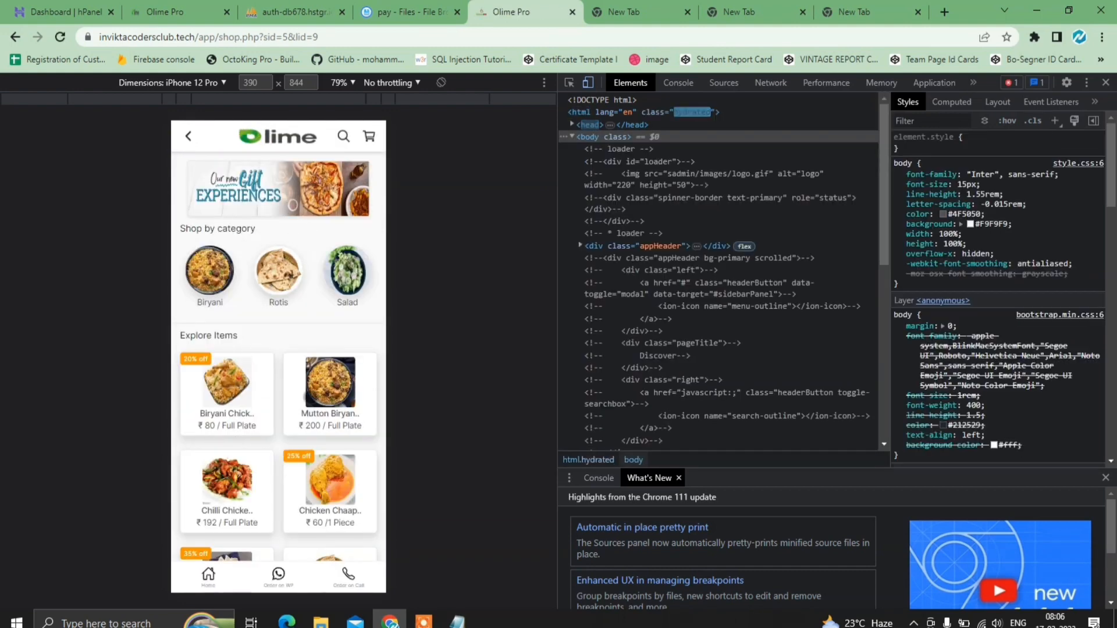
scroll(323, 390, "down", 6)
scroll(323, 390, "up", 6)
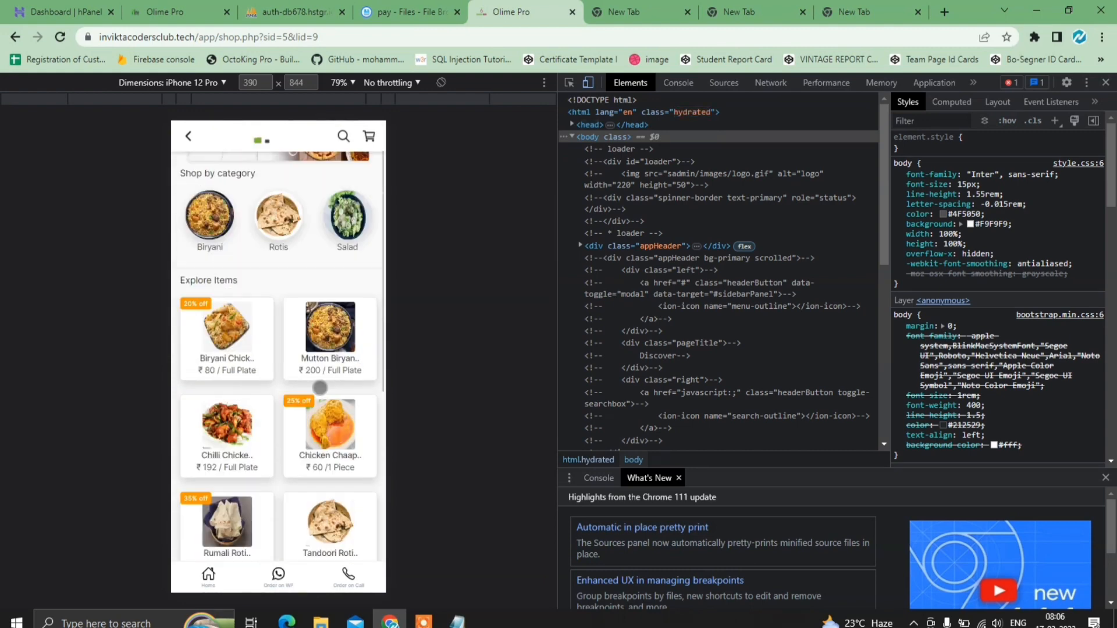
left_click(188, 135)
Reopen the Biryani shop page and return to the home page again.
scroll(237, 357, "down", 7)
left_click(236, 357)
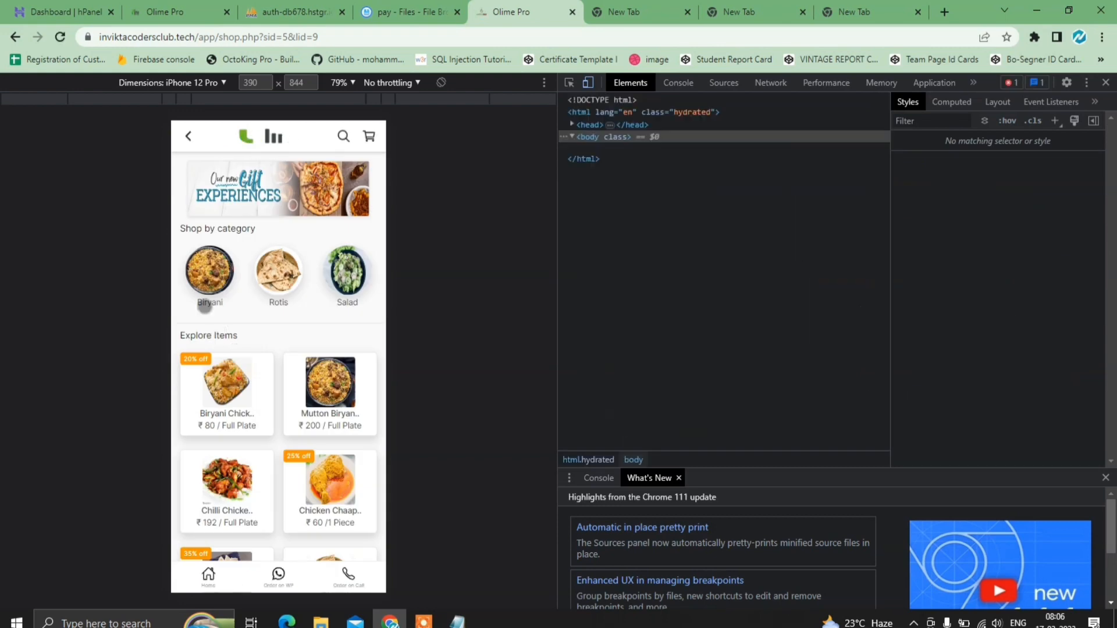
scroll(359, 291, "down", 6)
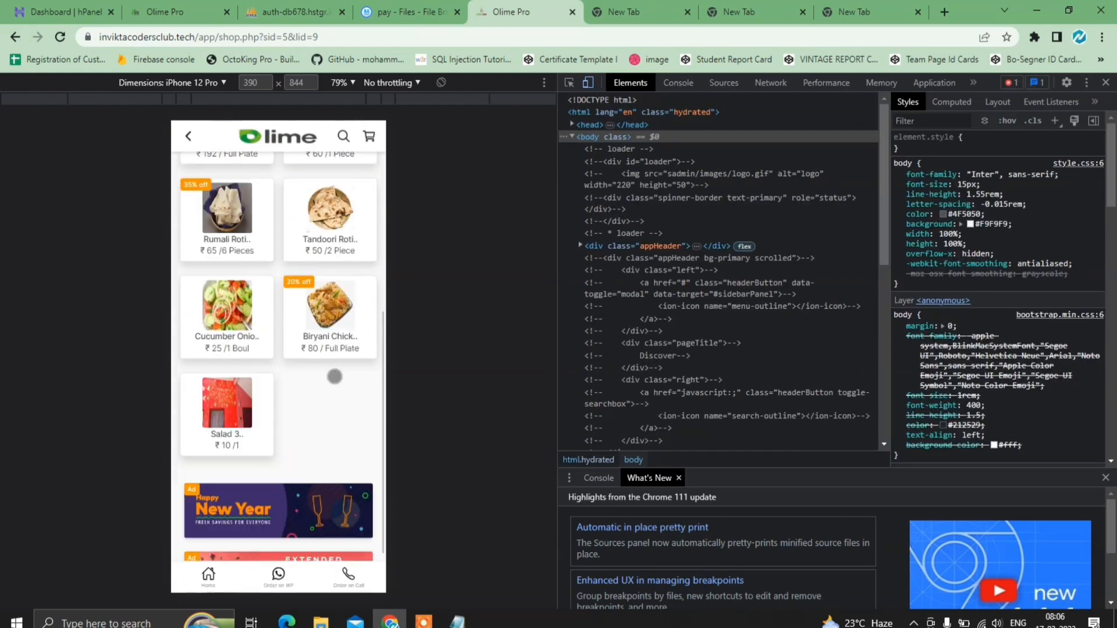
scroll(339, 417, "up", 8)
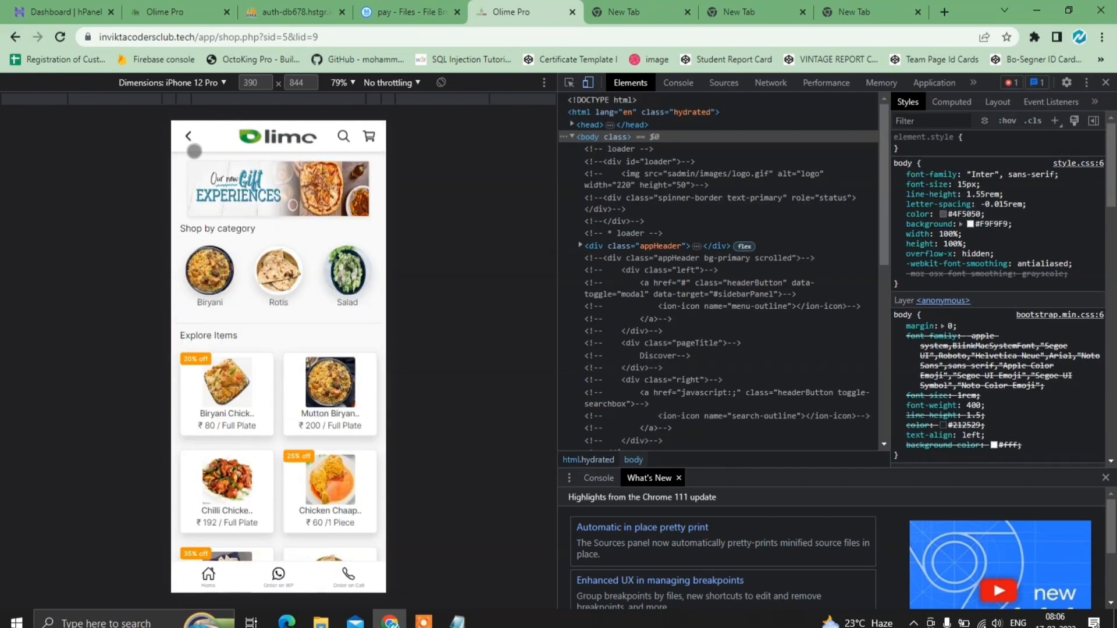
left_click(188, 136)
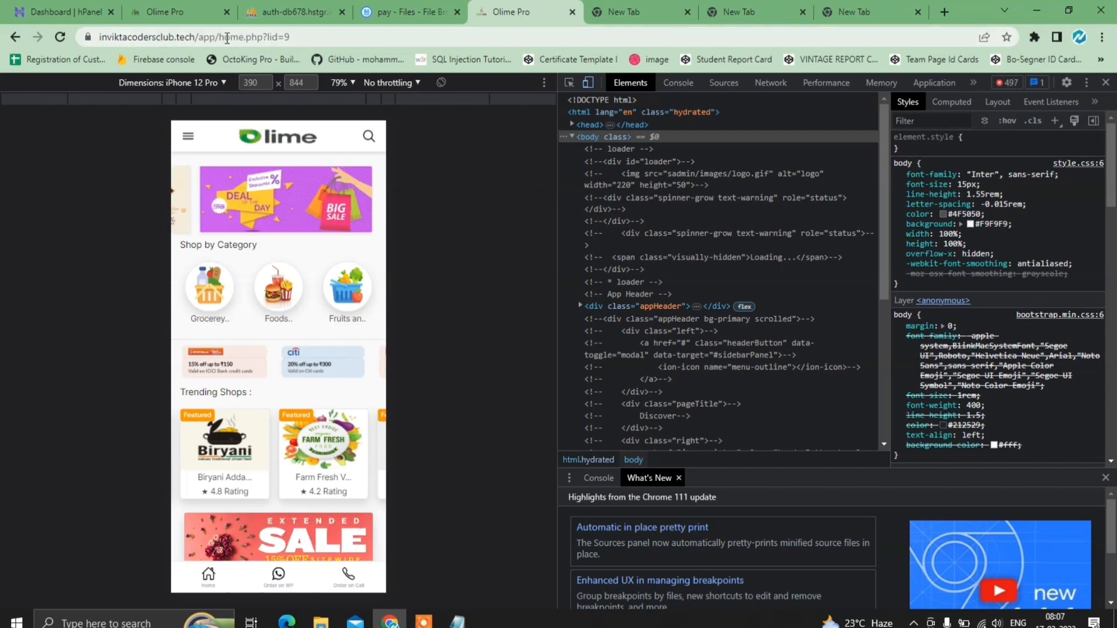
Open the site's /app/sadmin admin panel in the next empty tab.
left_click_drag(220, 36, 84, 38)
key("ctrl+c")
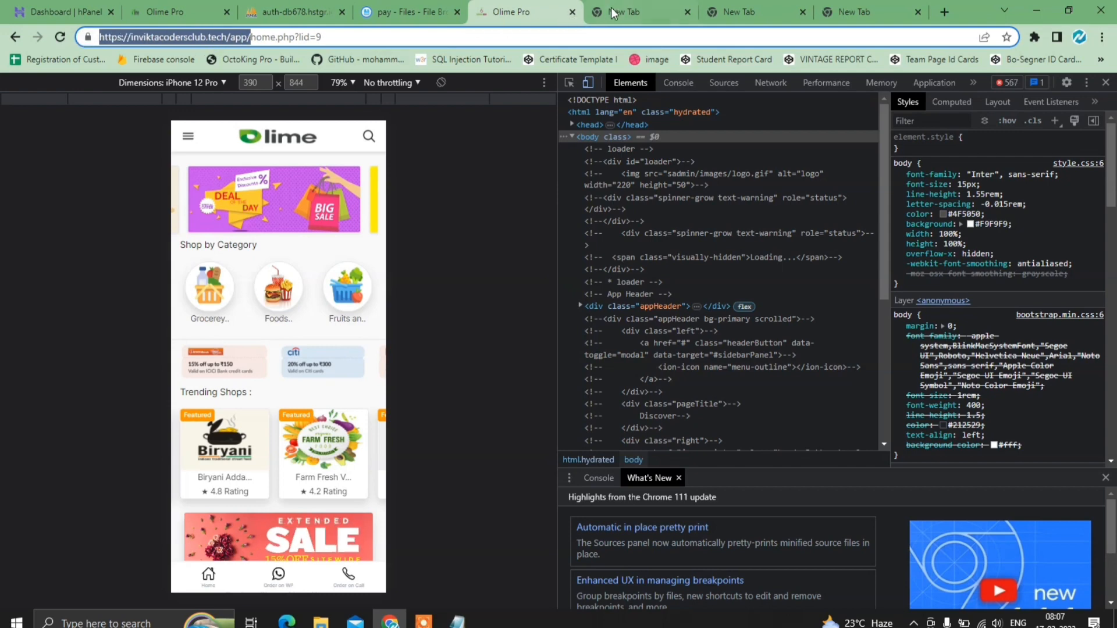
left_click(613, 7)
left_click(295, 37)
key("ctrl+v")
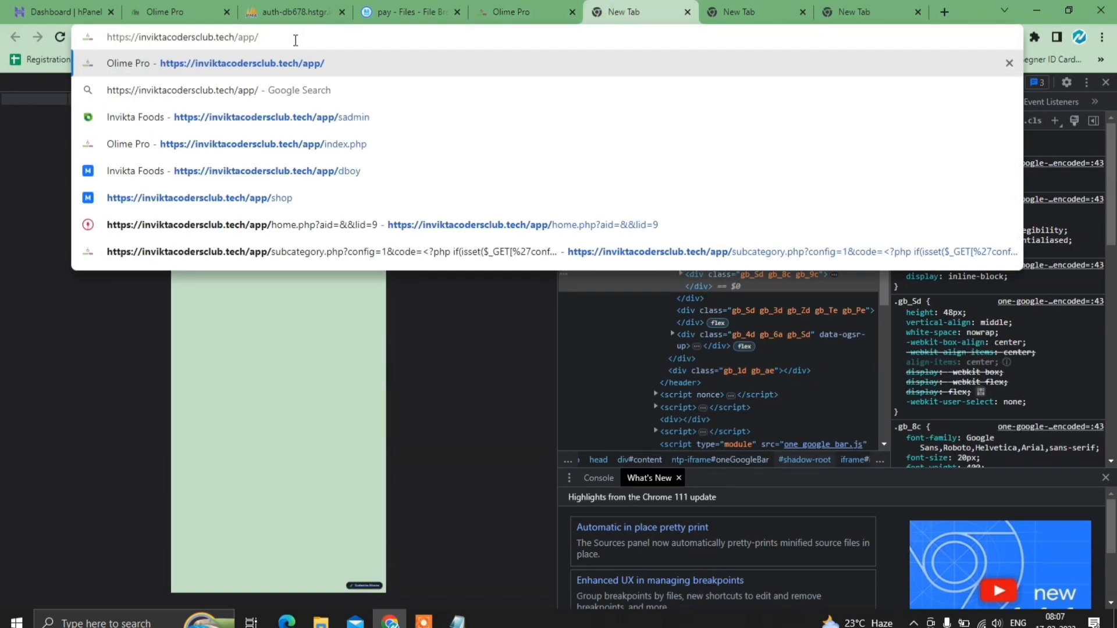
type("sadmi")
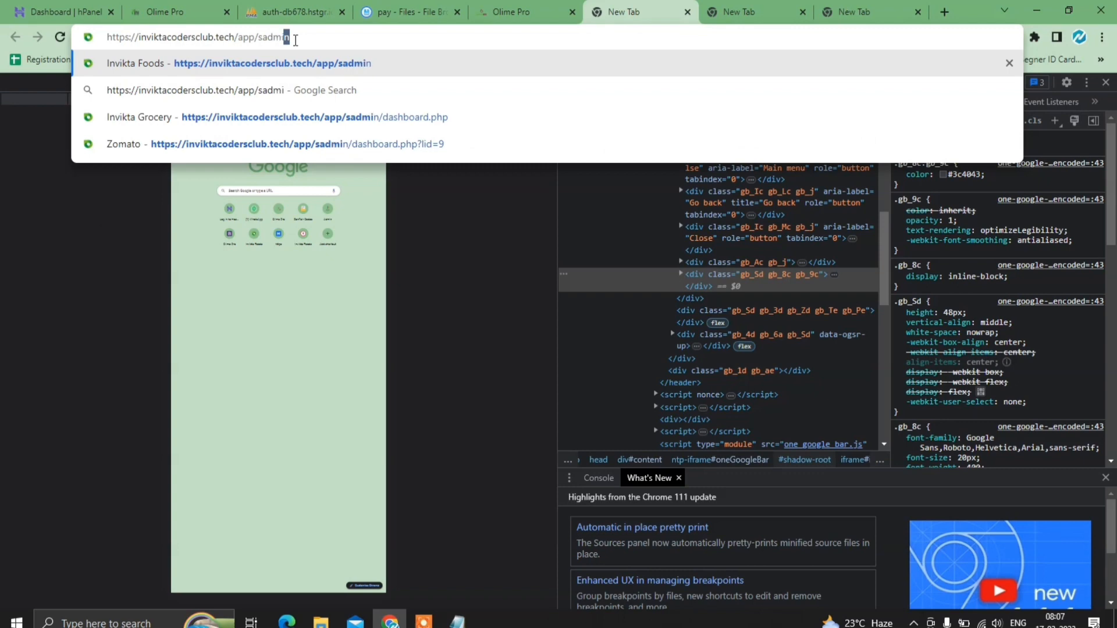
type("n")
key("Return")
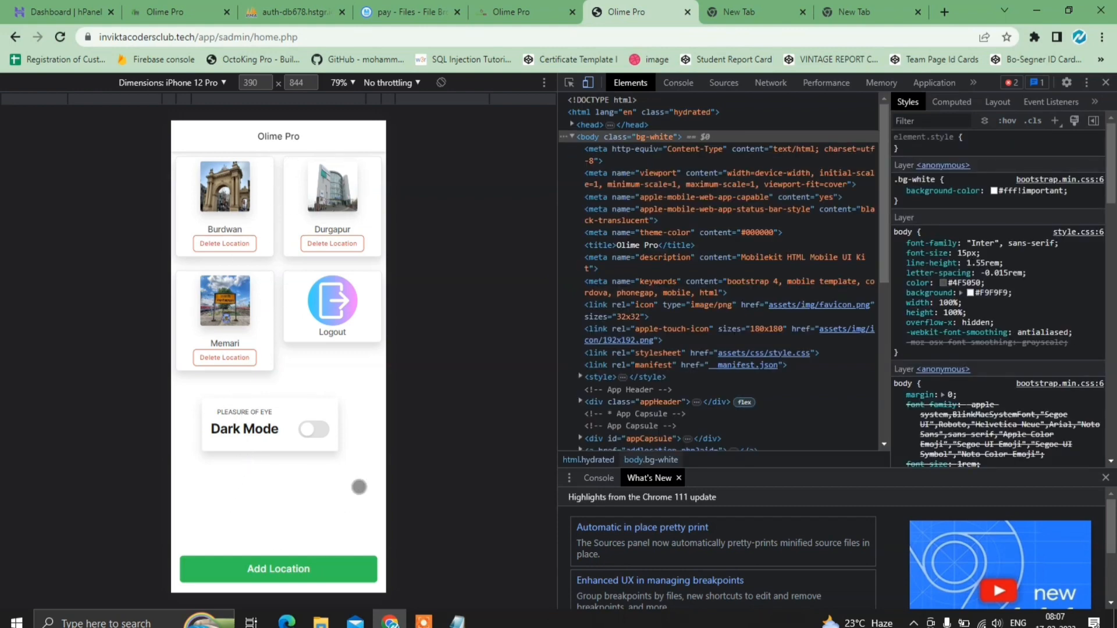
Log out of the admin panel and fill the login form from a saved admin login.
left_click(335, 319)
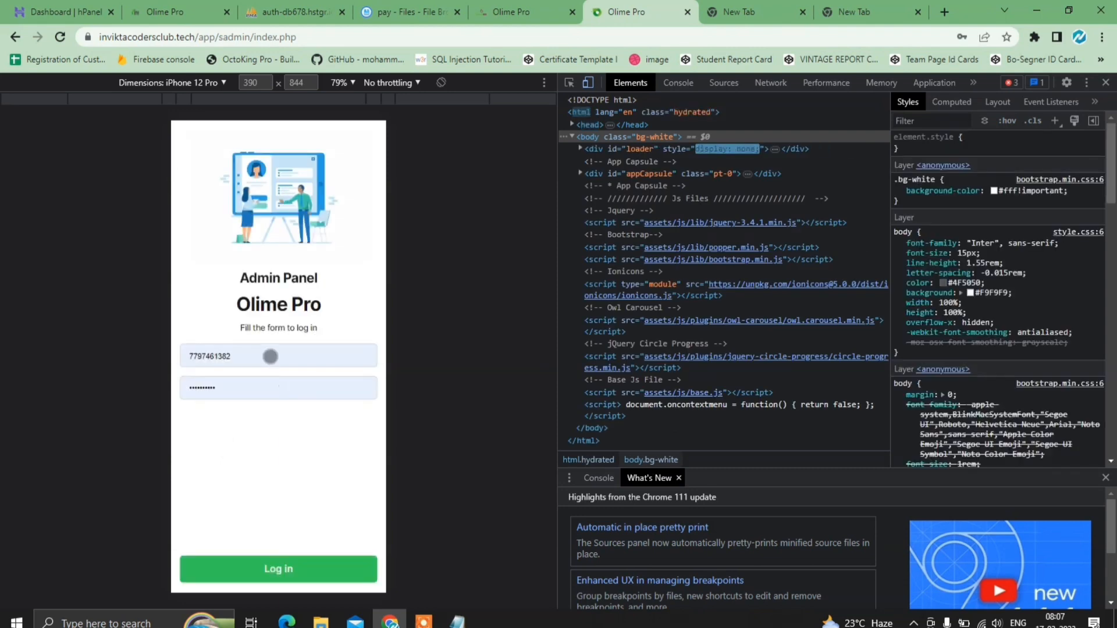
left_click(270, 356)
left_click(285, 202)
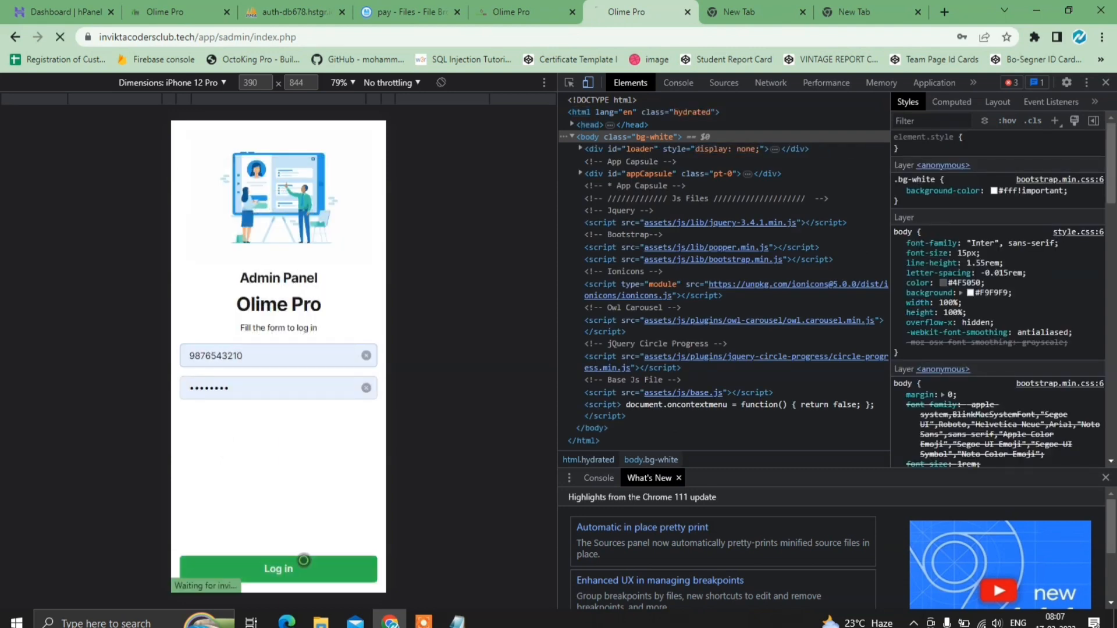
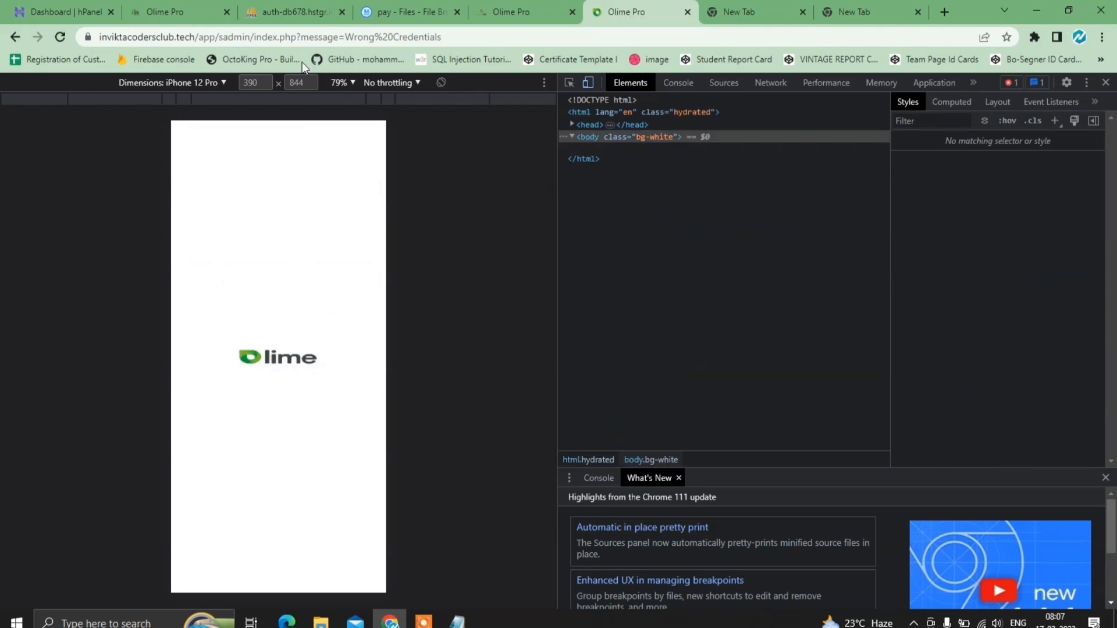
left_click(285, 10)
scroll(234, 519, "down", 5)
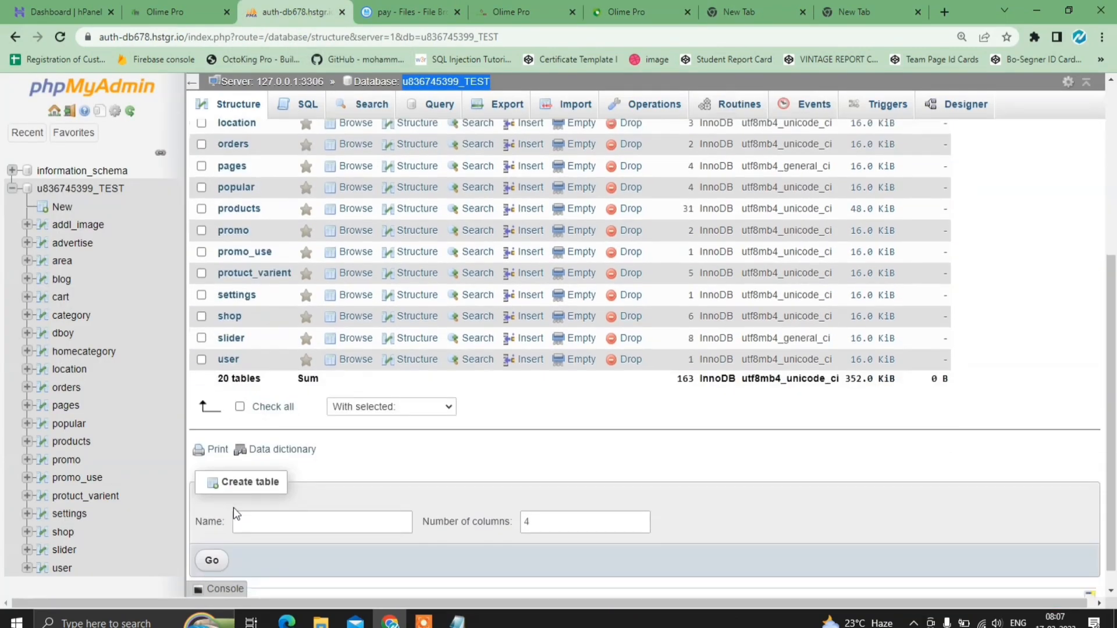
left_click(243, 294)
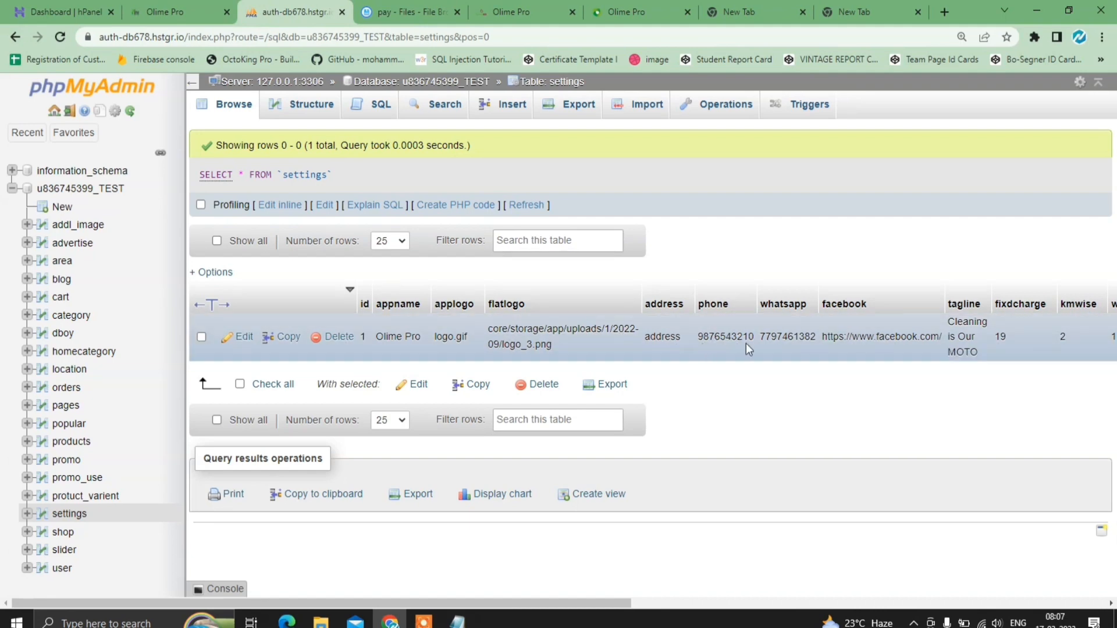
left_click_drag(546, 595, 1035, 554)
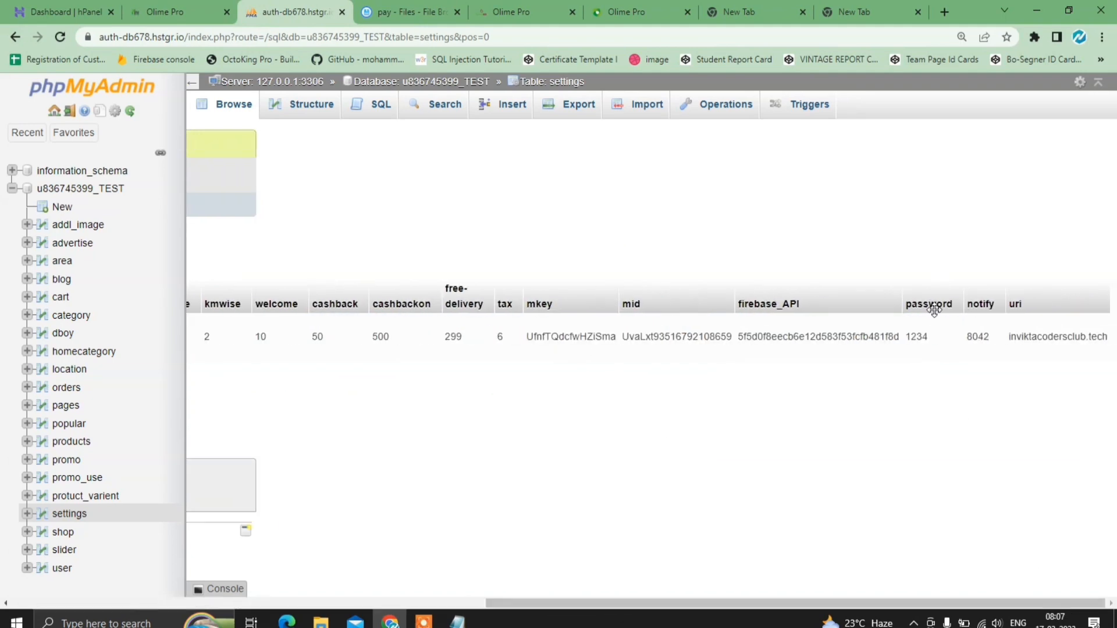
left_click(525, 4)
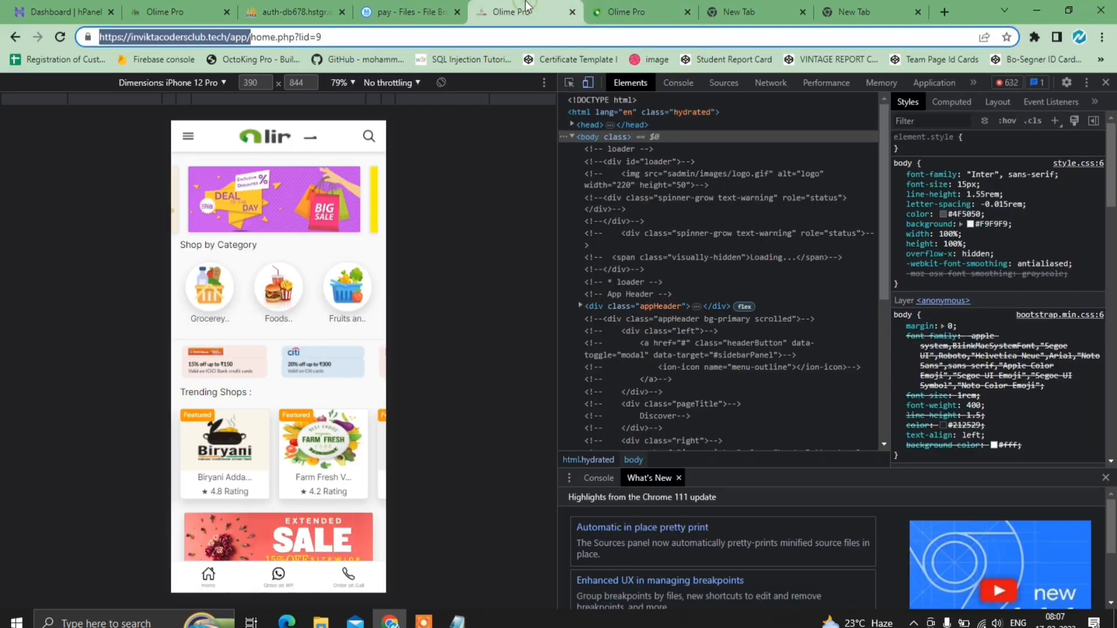
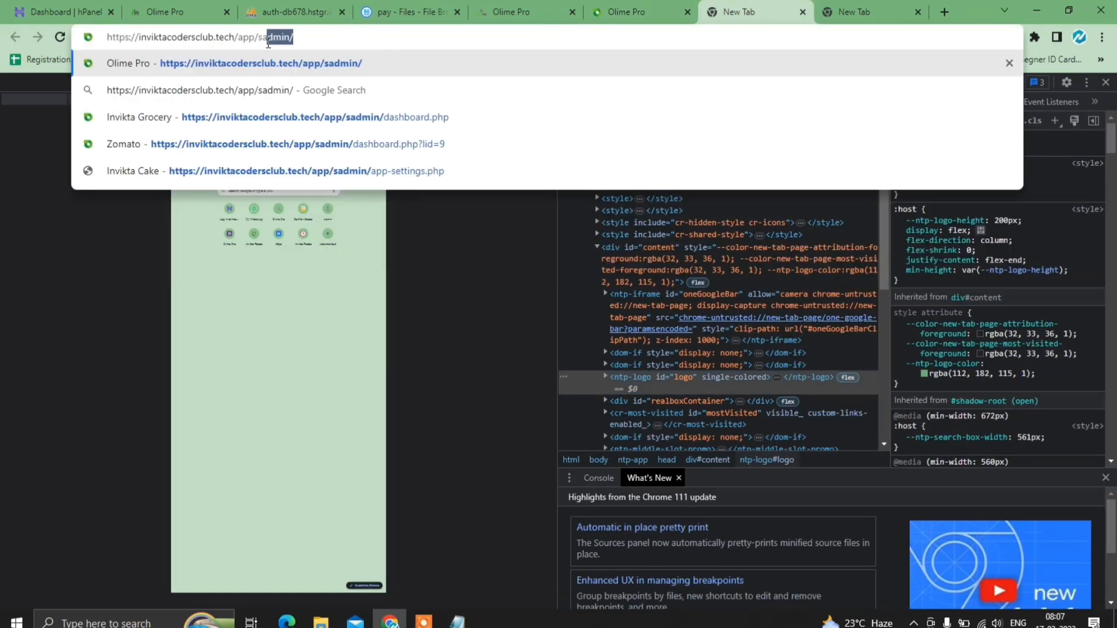
Load the Olime Pro rider dashboard at /app/dboy, scroll its order tiles, then log out.
type("dboy")
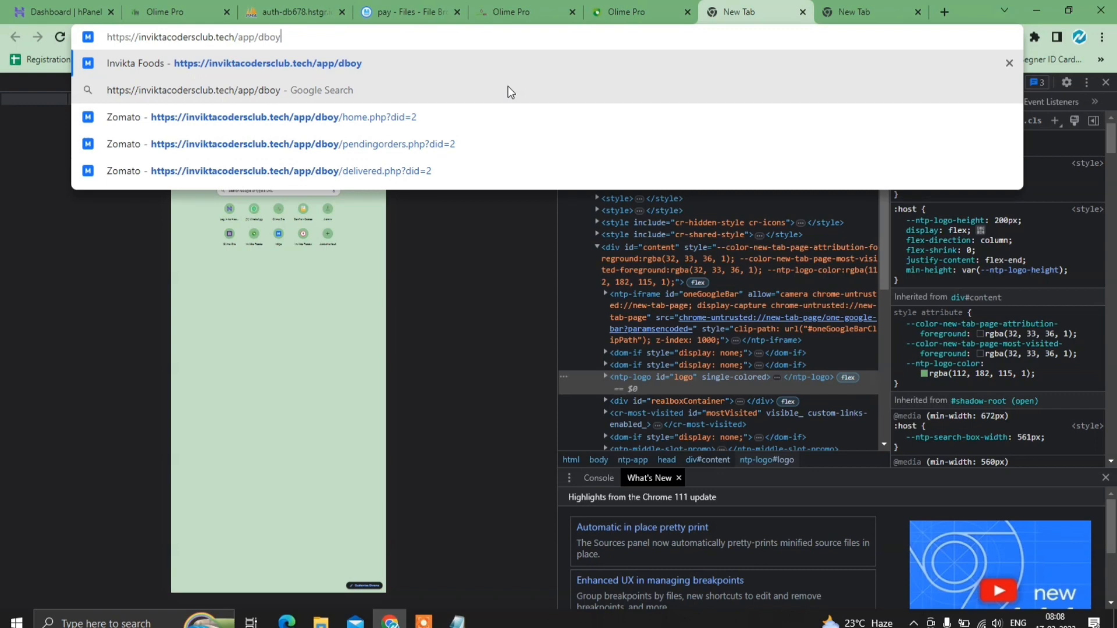
key("Return")
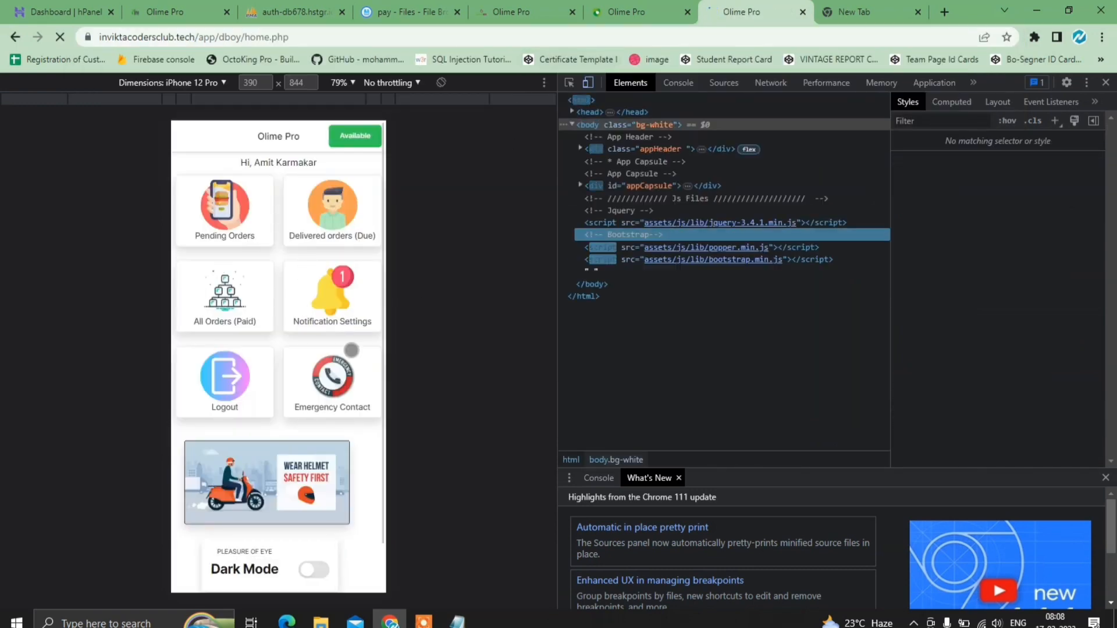
left_click_drag(268, 519, 288, 456)
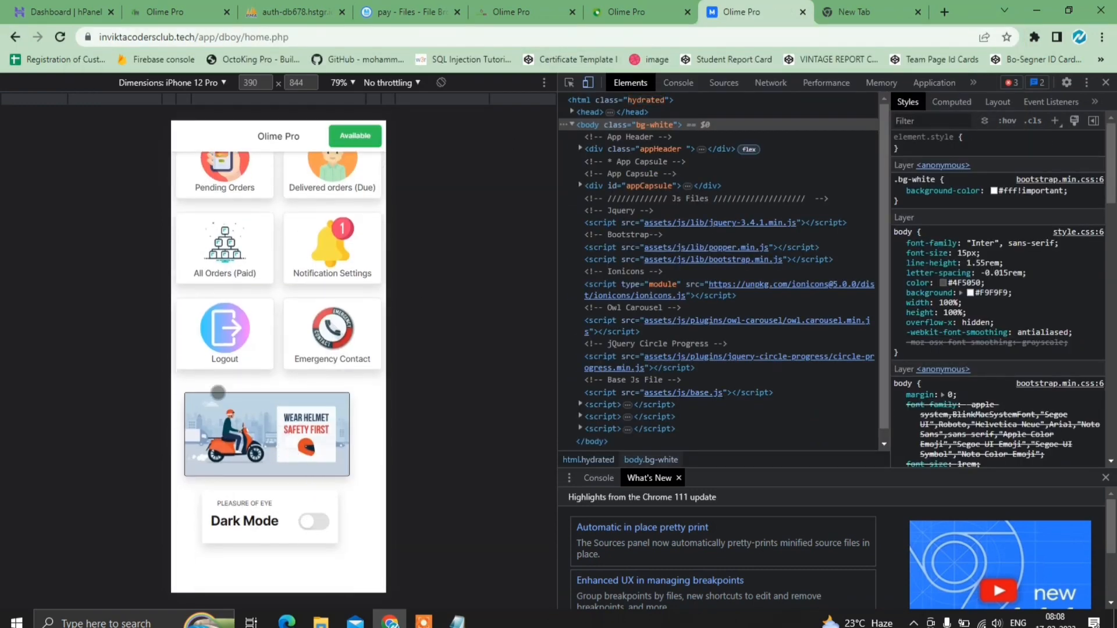
left_click(226, 351)
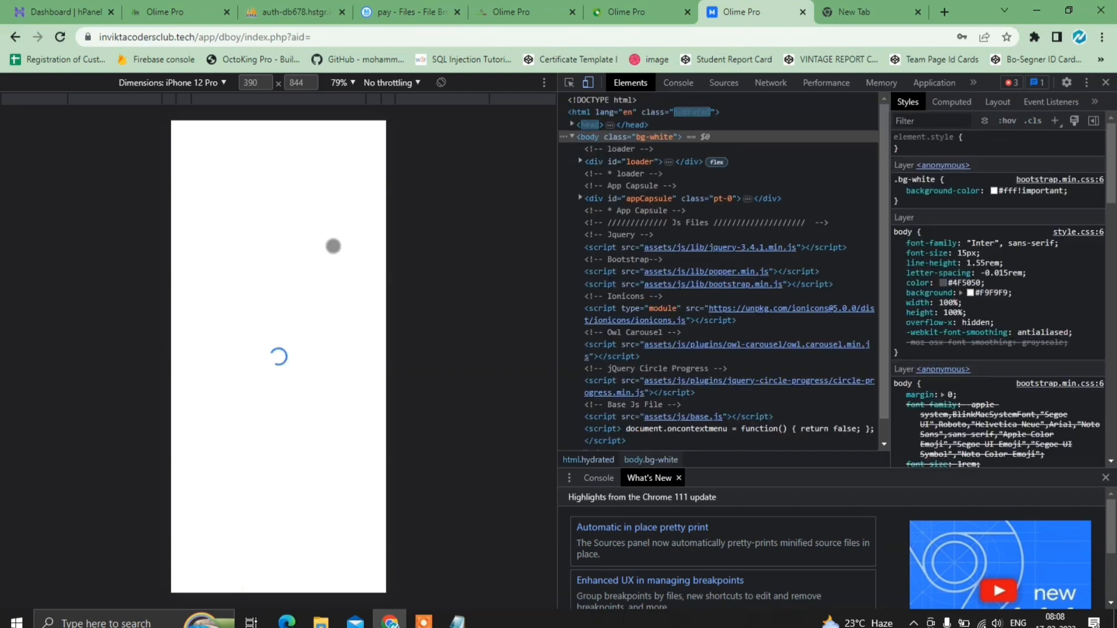
In the empty new tab, open the store manager app at /app/shop, edited from the pasted sadmin address.
left_click(854, 12)
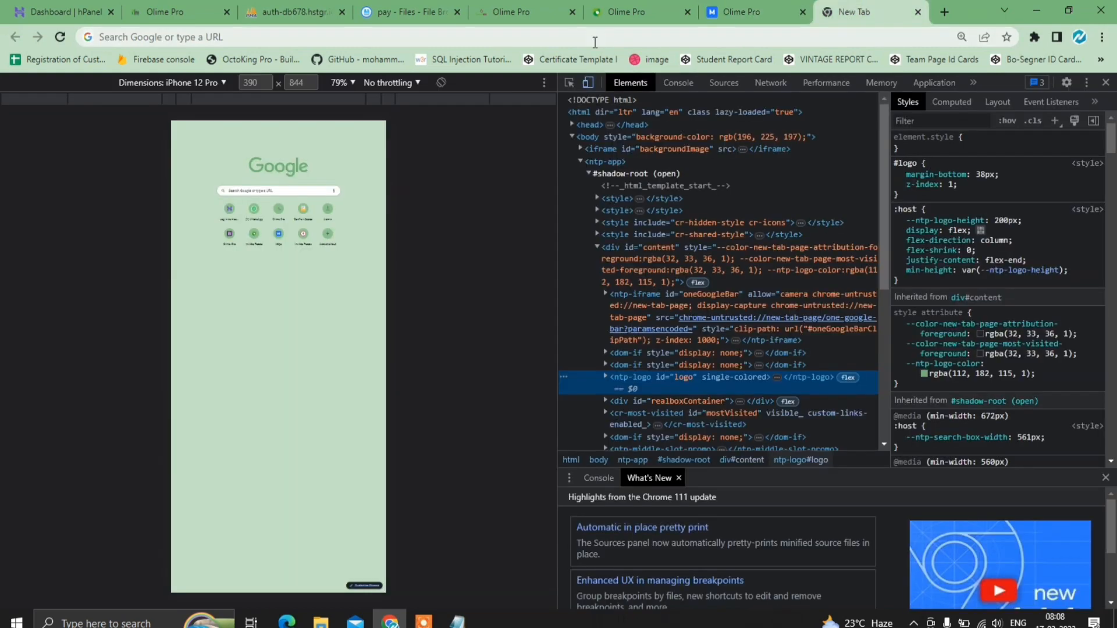
left_click(594, 42)
type("https://inviktacoderclub.tech/app/sadmin/")
key("BackSpace")
key("BackSpace")
key("BackSpace")
key("BackSpace")
key("BackSpace")
key("BackSpace")
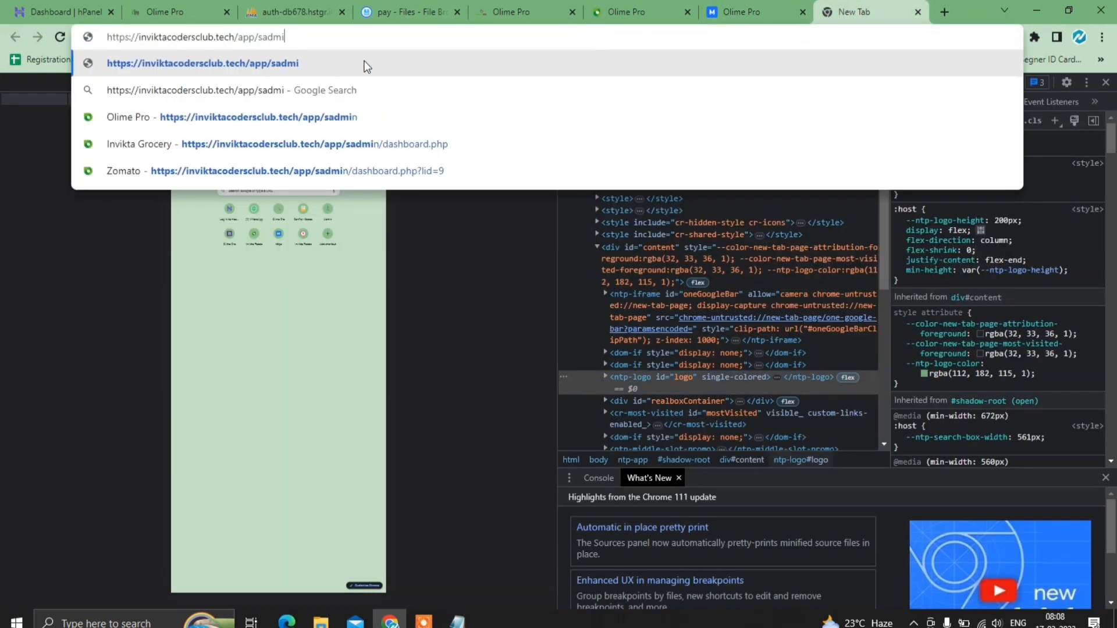
type("hop")
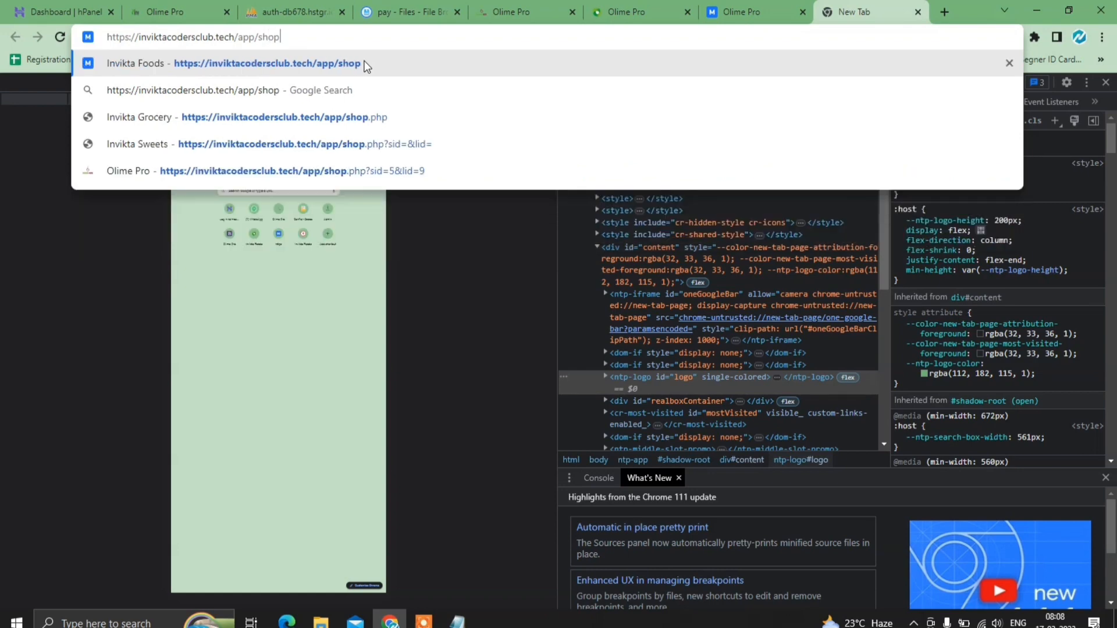
left_click(364, 64)
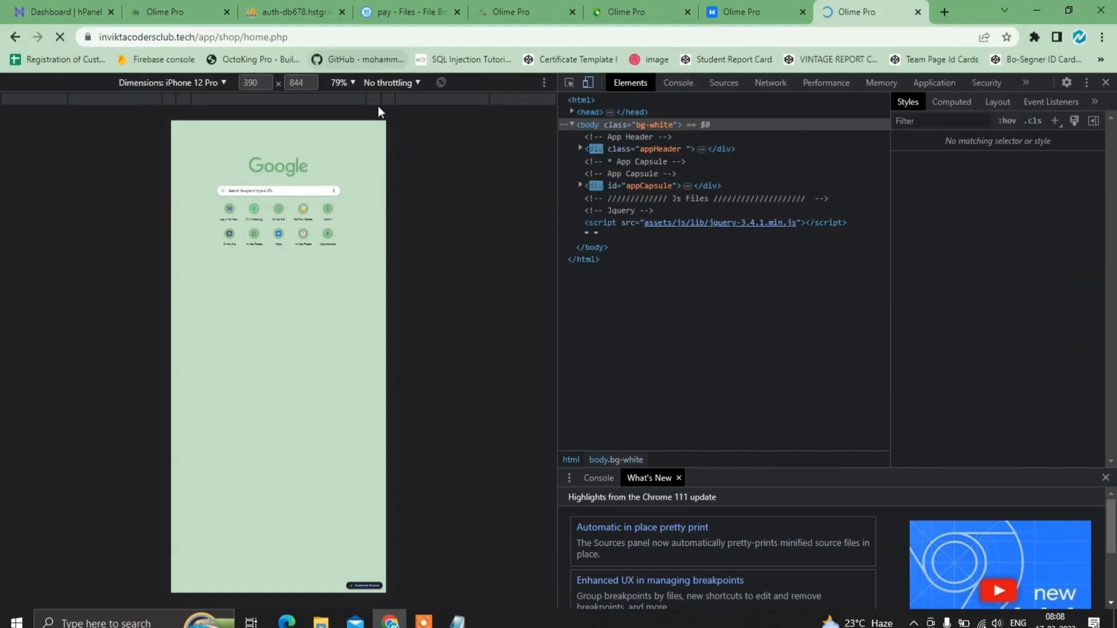
Scroll the shop dashboard, then compare the rider and Store Manager login tabs.
scroll(309, 398, "down", 3)
scroll(307, 400, "up", 3)
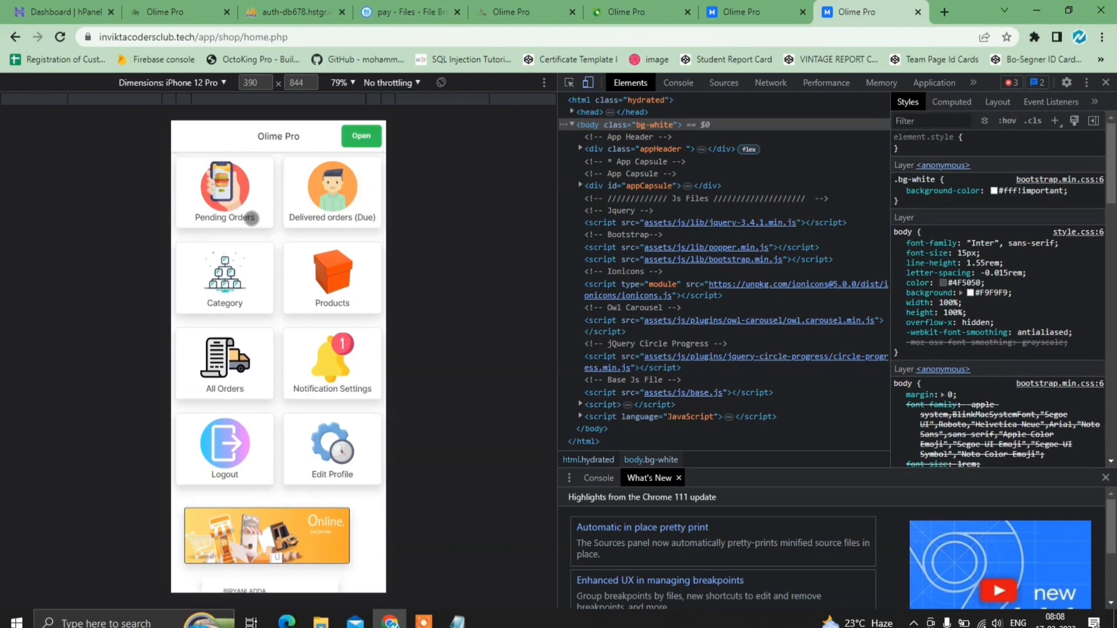
scroll(257, 300, "down", 3)
scroll(257, 396, "up", 3)
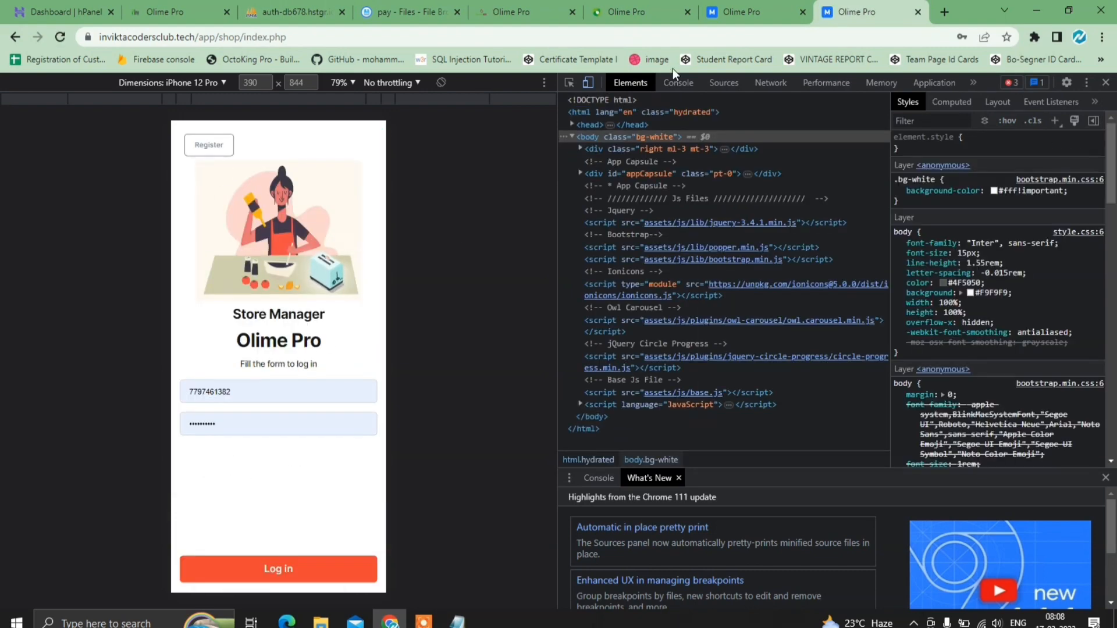
left_click(734, 6)
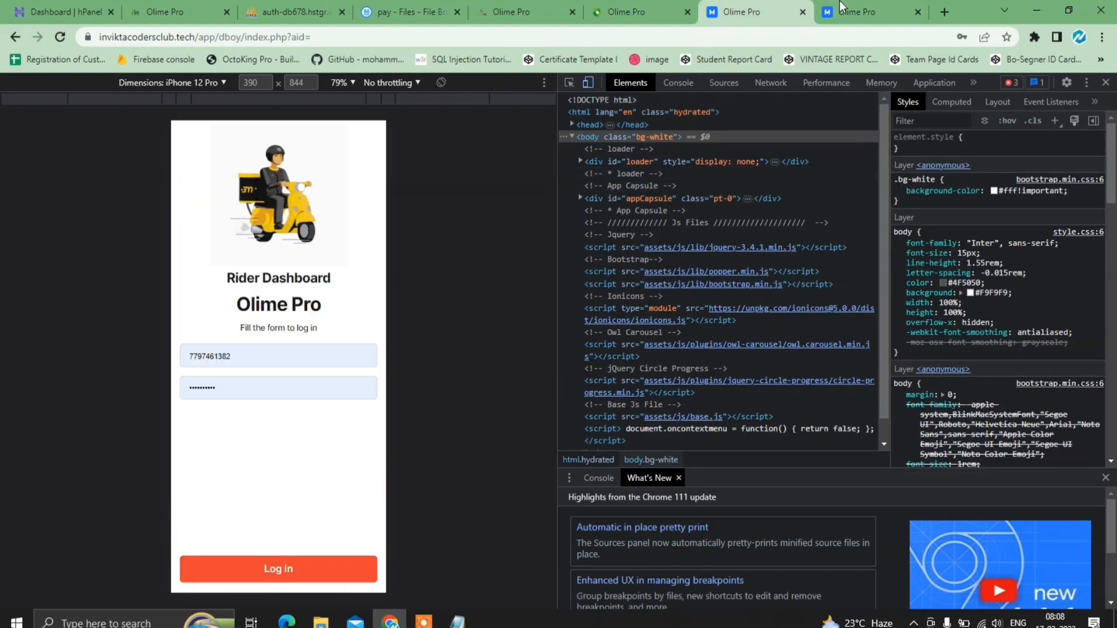
left_click(886, 7)
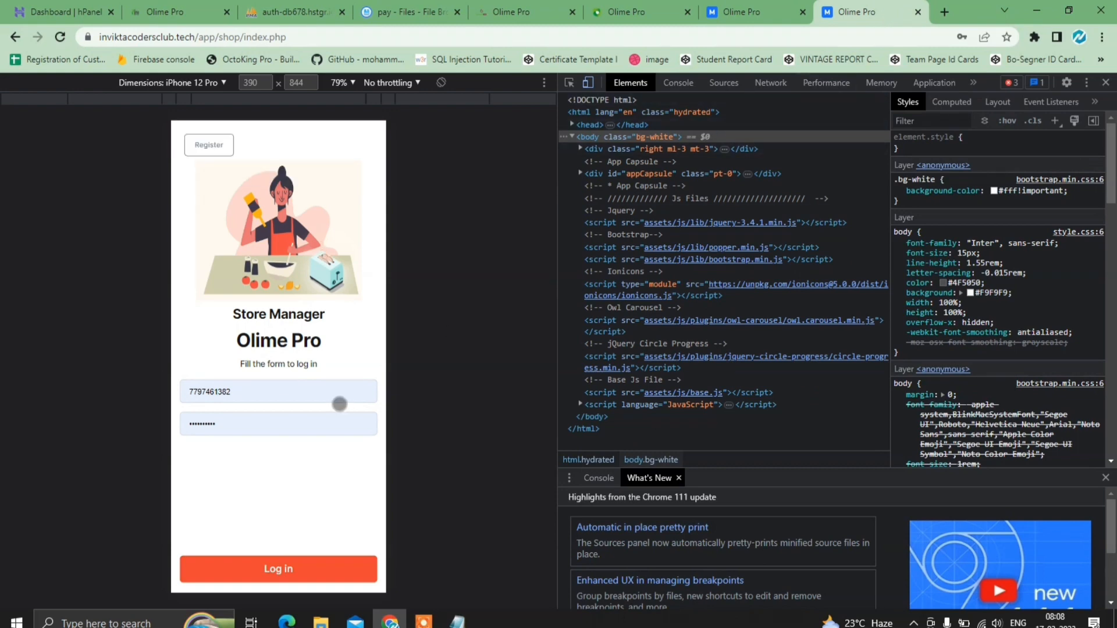
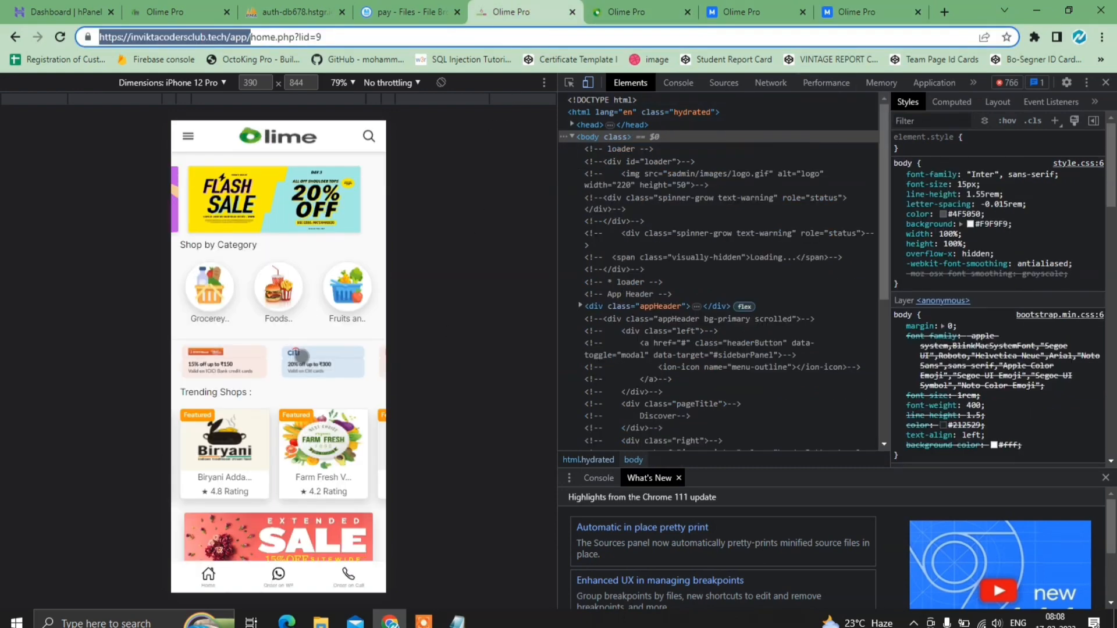
From the shop home page, go via the side menu's Please Login to the Enter Phone No. field.
scroll(300, 356, "down", 4)
scroll(300, 356, "up", 4)
scroll(428, 306, "down", 3)
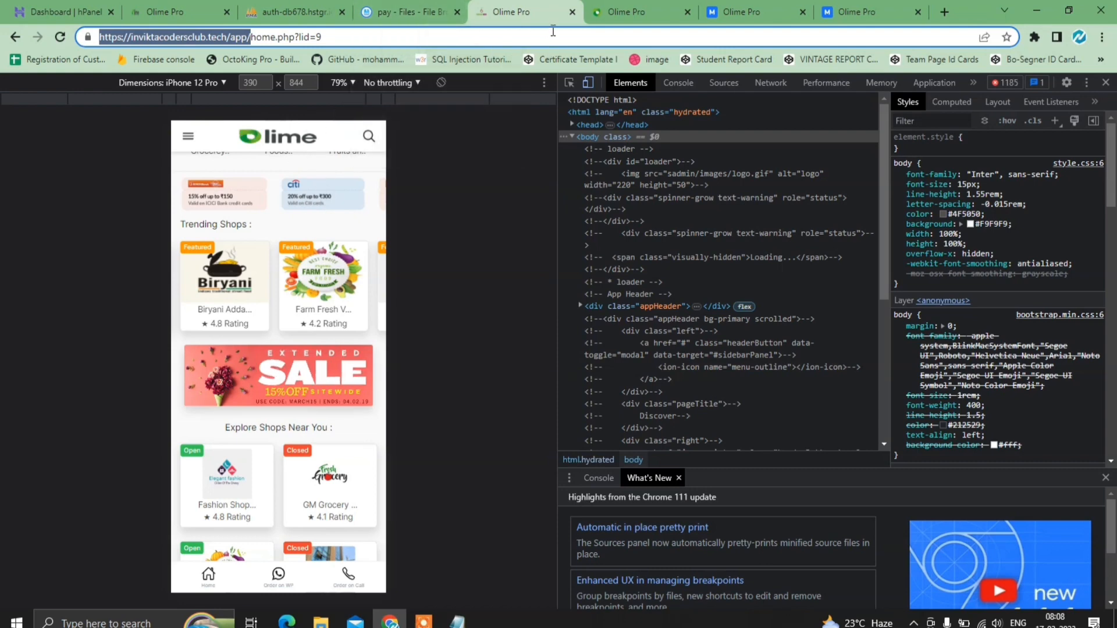
left_click(188, 137)
left_click(207, 137)
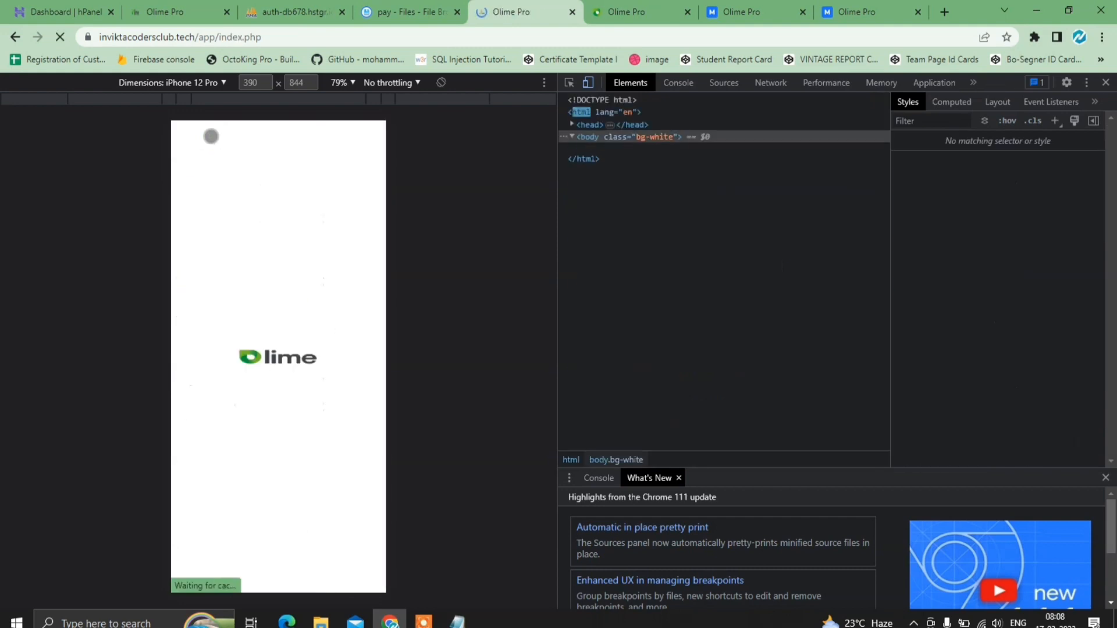
left_click(268, 357)
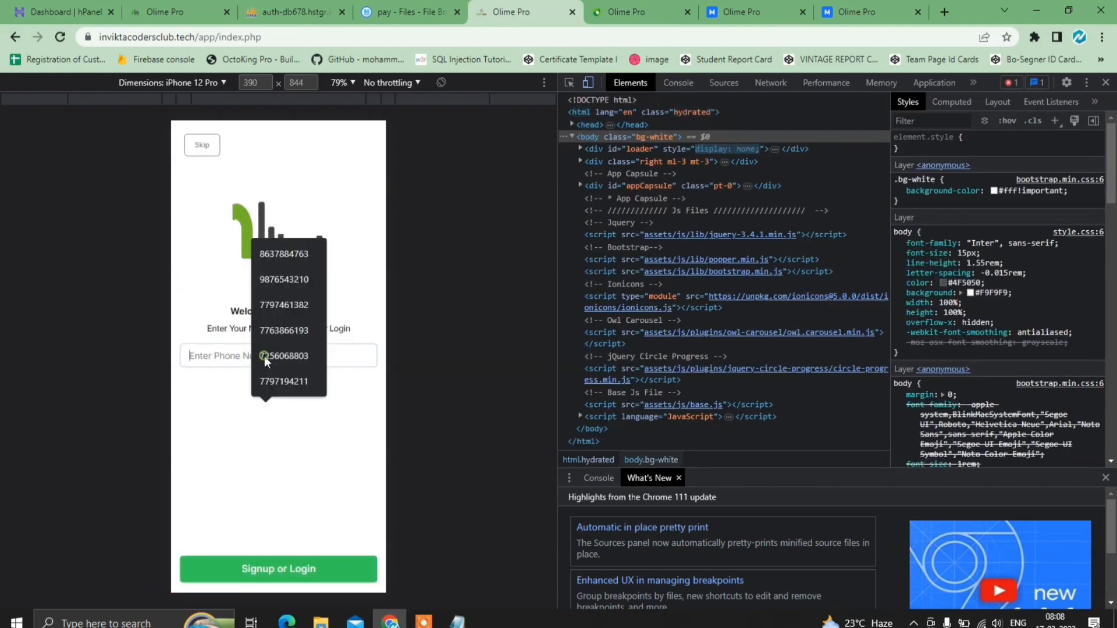
left_click(276, 439)
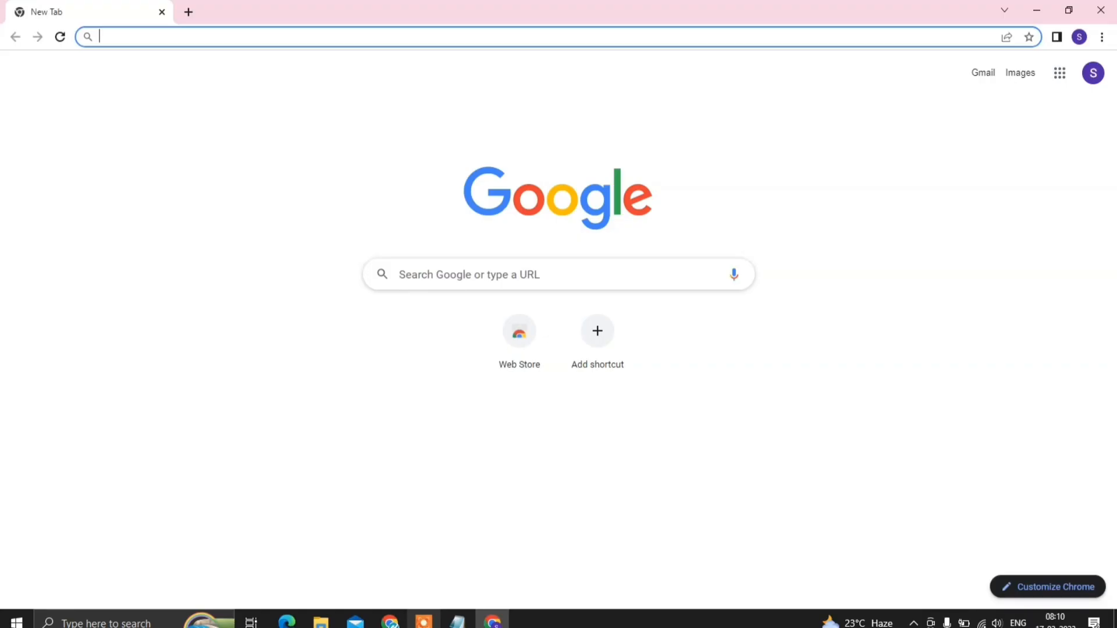
Search for 'firebase' in a new Chrome window and go to the Firebase console.
left_click(423, 622)
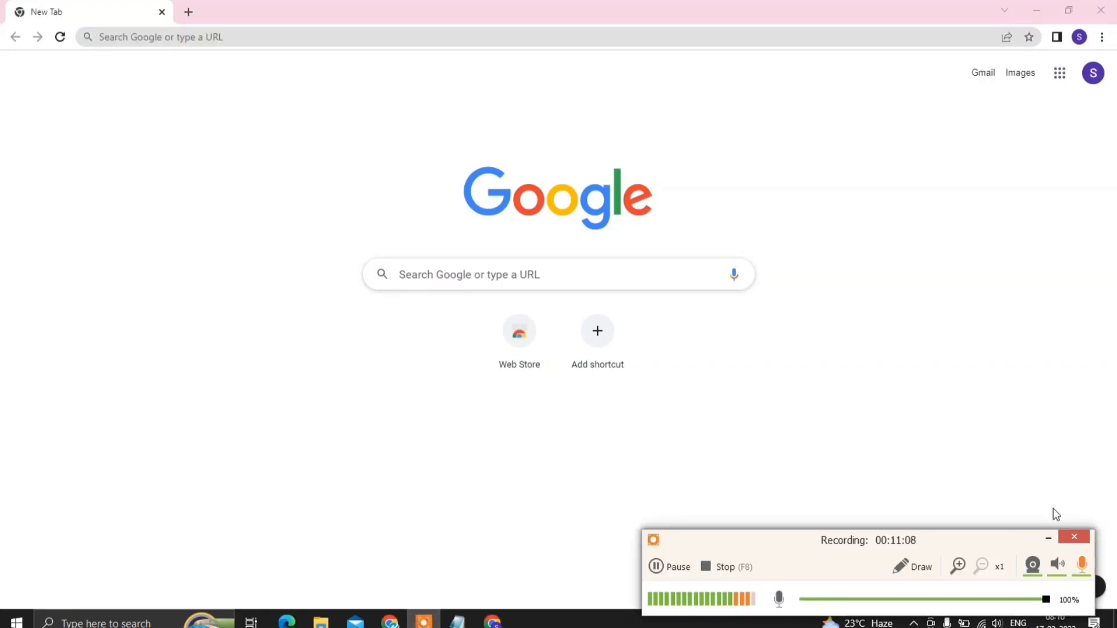
left_click(1047, 537)
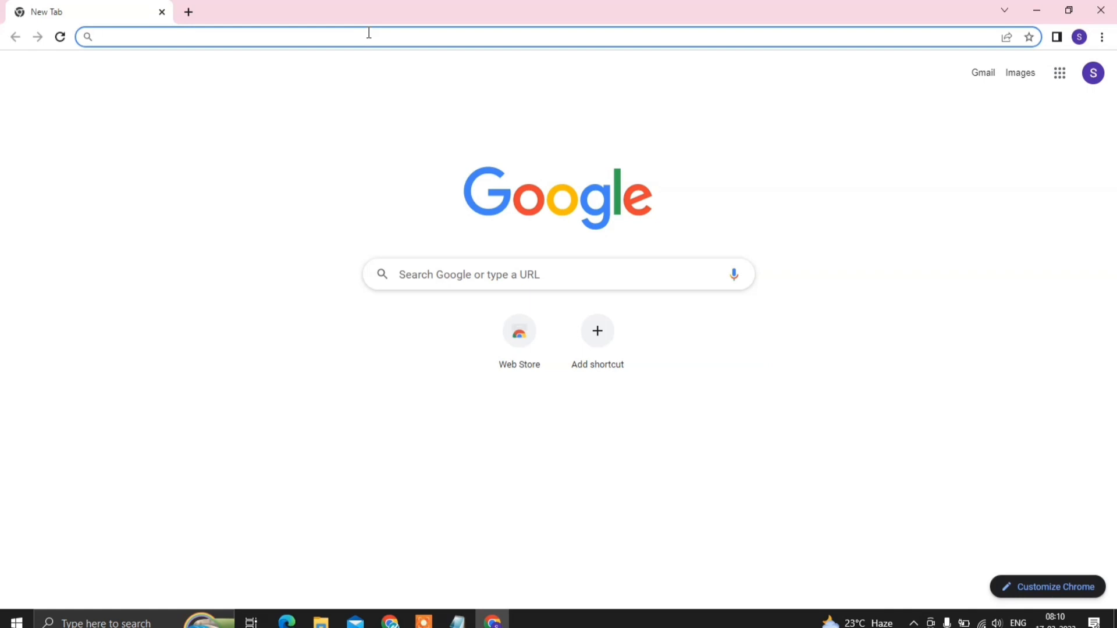
type("fi")
key("Return")
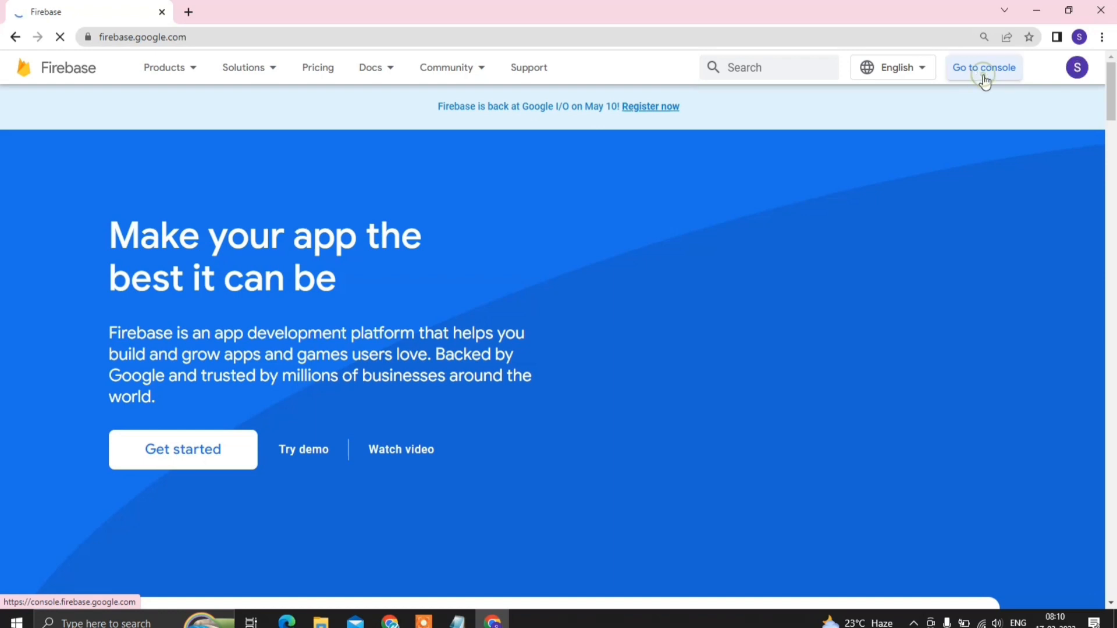
left_click(983, 74)
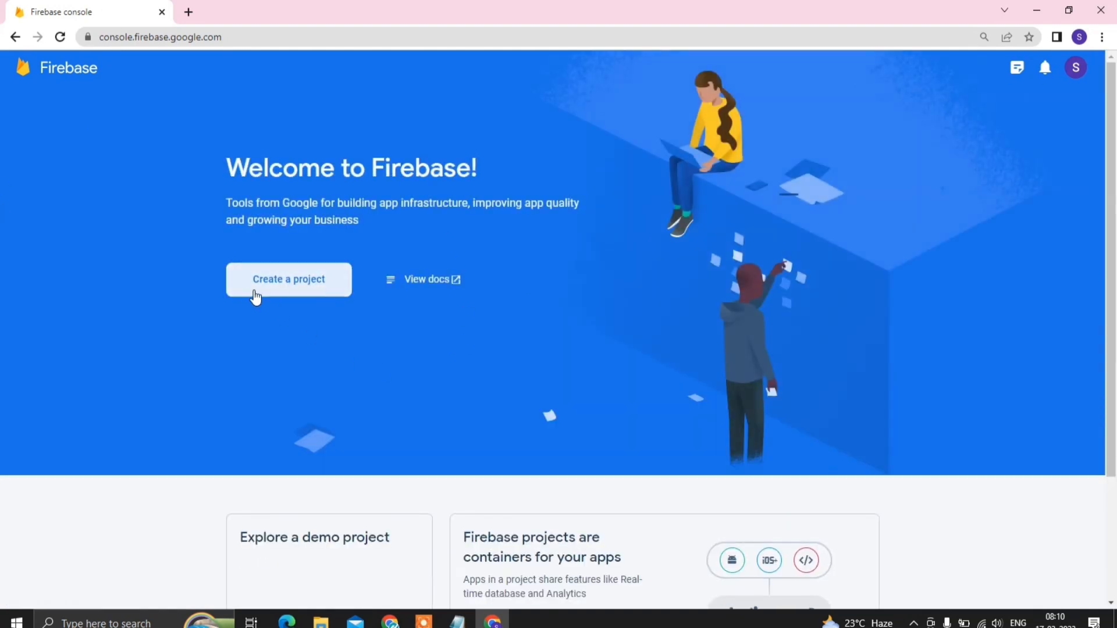
Start a new Firebase project named 'TEST MULTIVENDOR' and confirm business-only use.
left_click(311, 288)
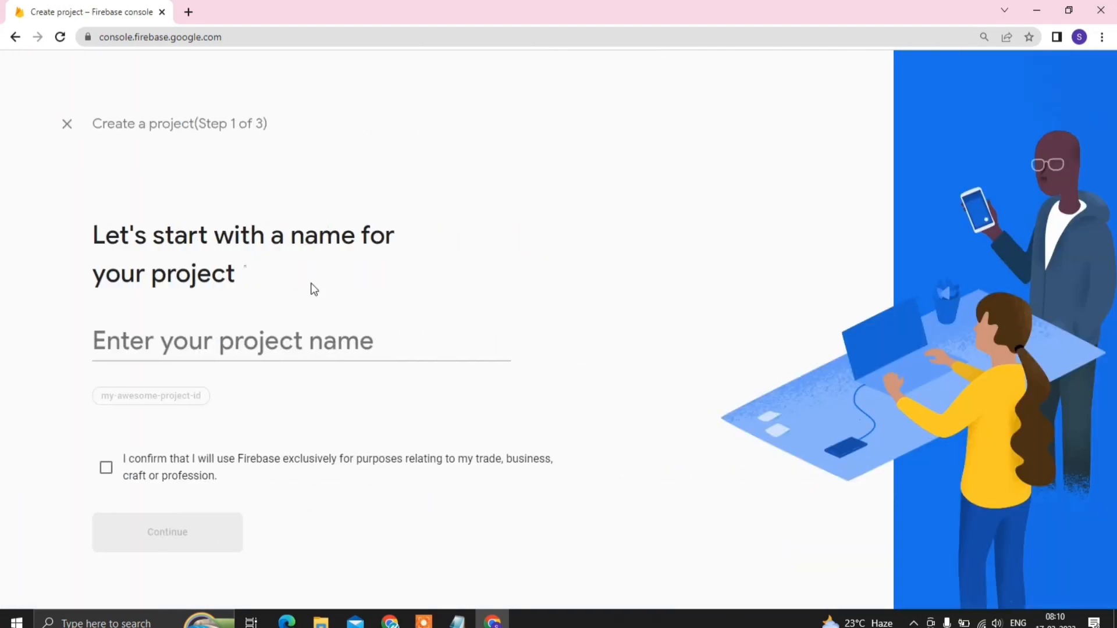
left_click(312, 338)
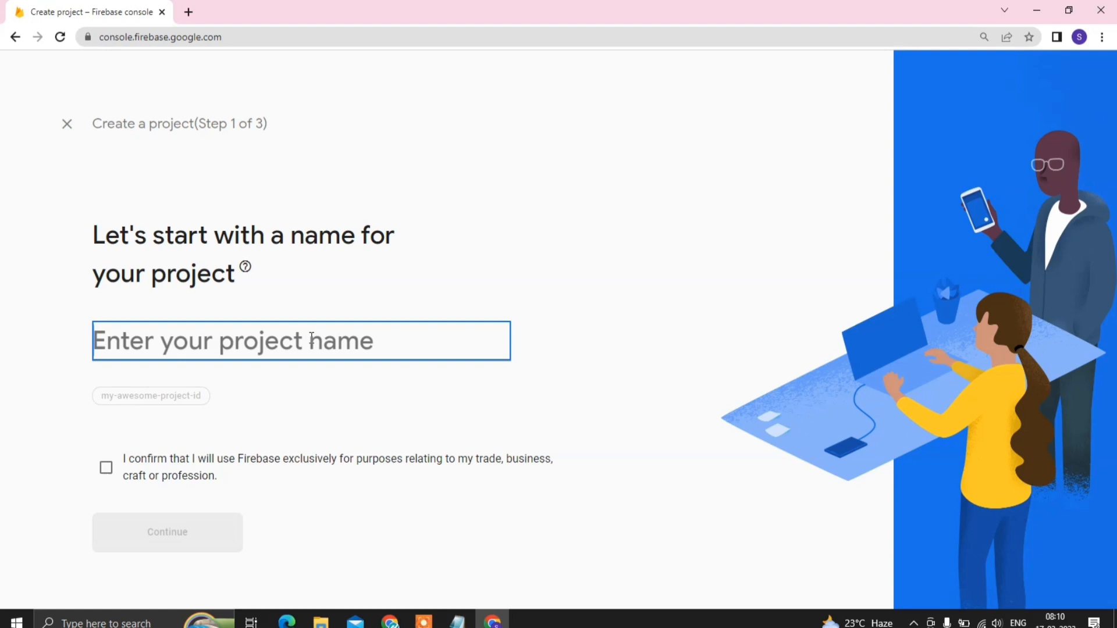
type("TEST")
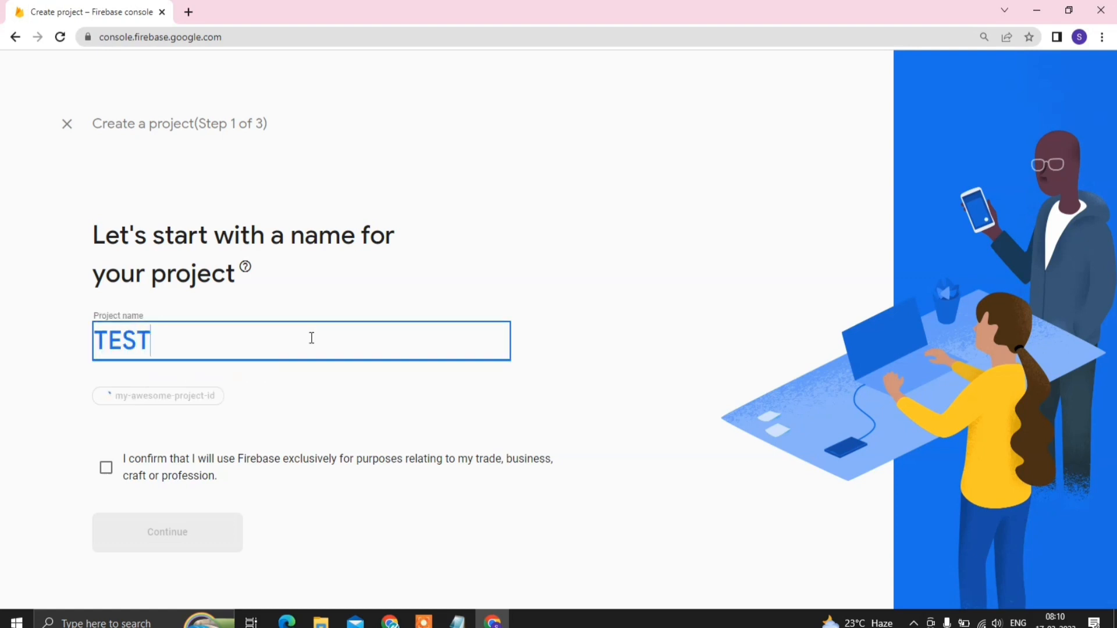
type(" MULTI")
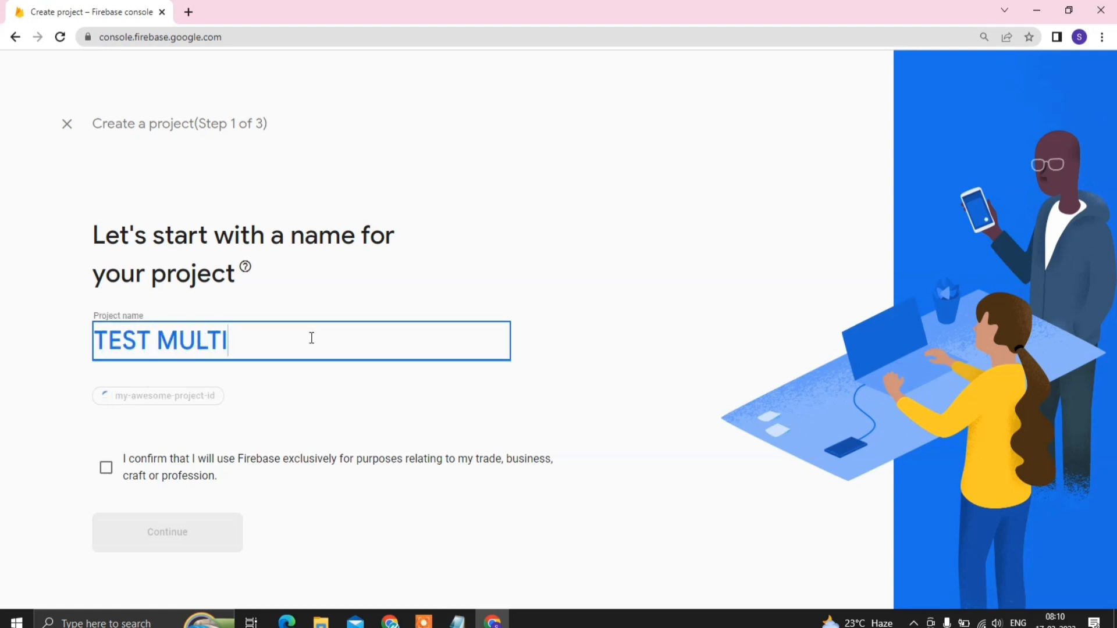
type("VENDOR")
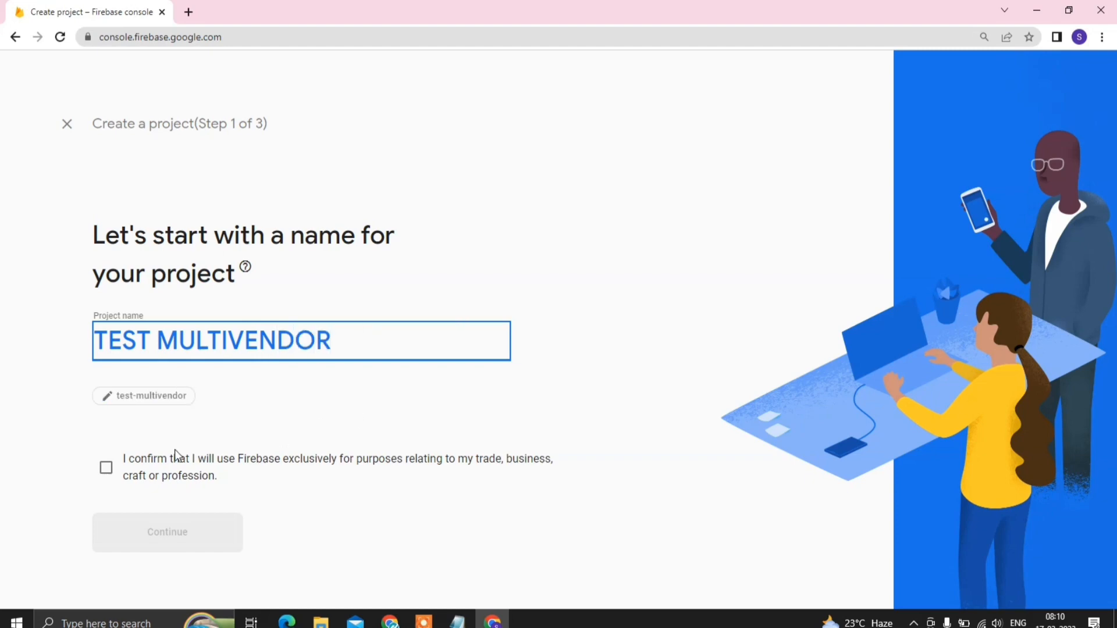
left_click(106, 468)
left_click(175, 531)
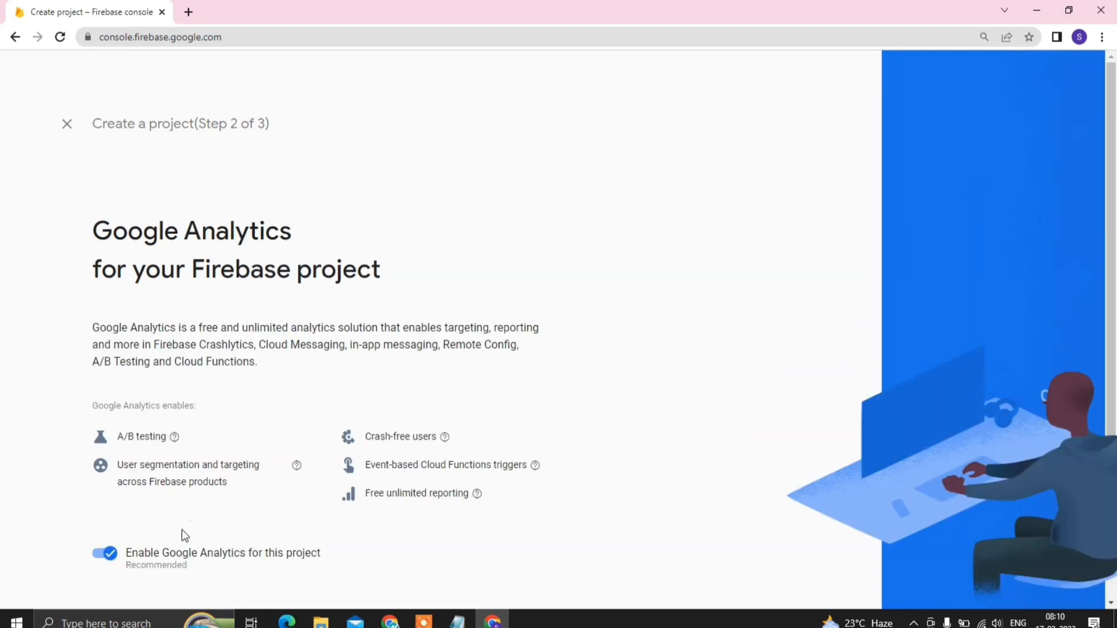
Link Google Analytics to Default Account for Firebase, create the project and open its overview.
left_click(489, 530)
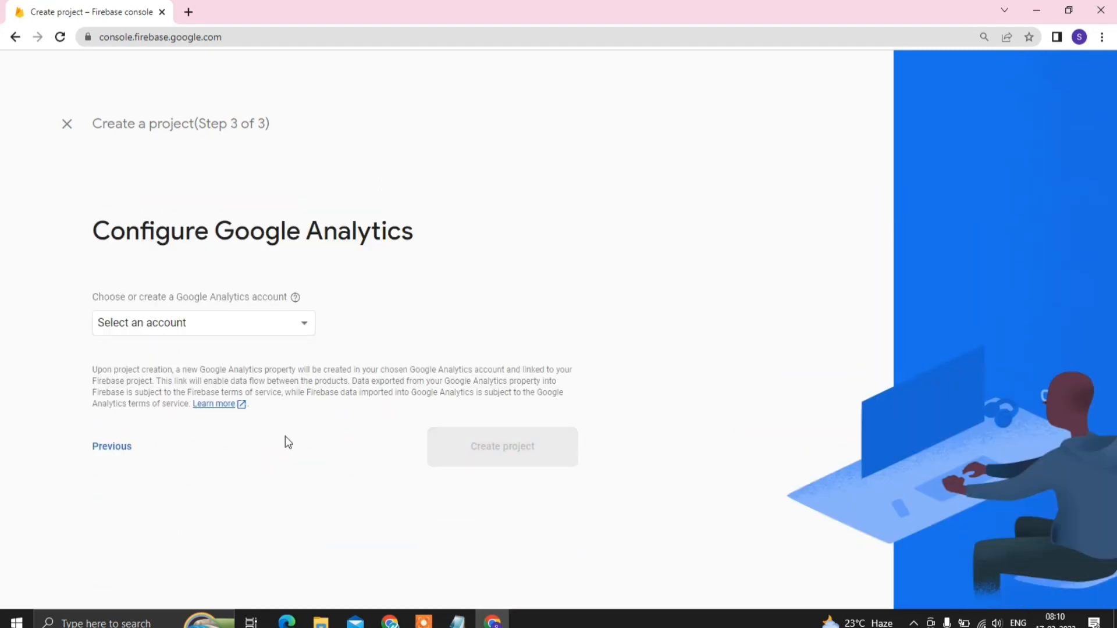
left_click(221, 334)
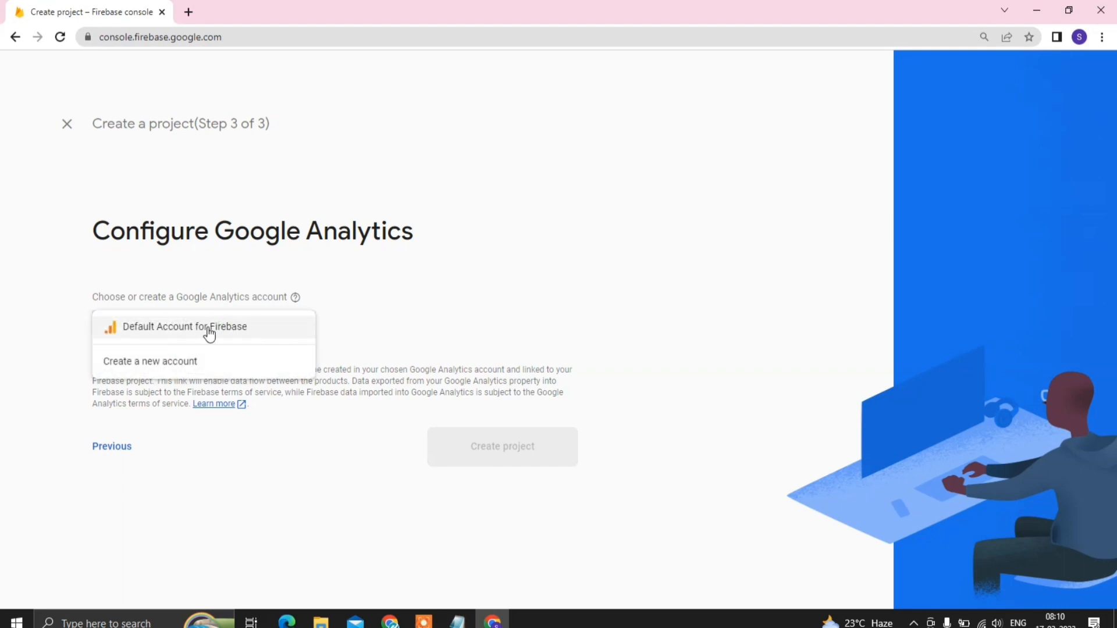
left_click(207, 325)
left_click(527, 501)
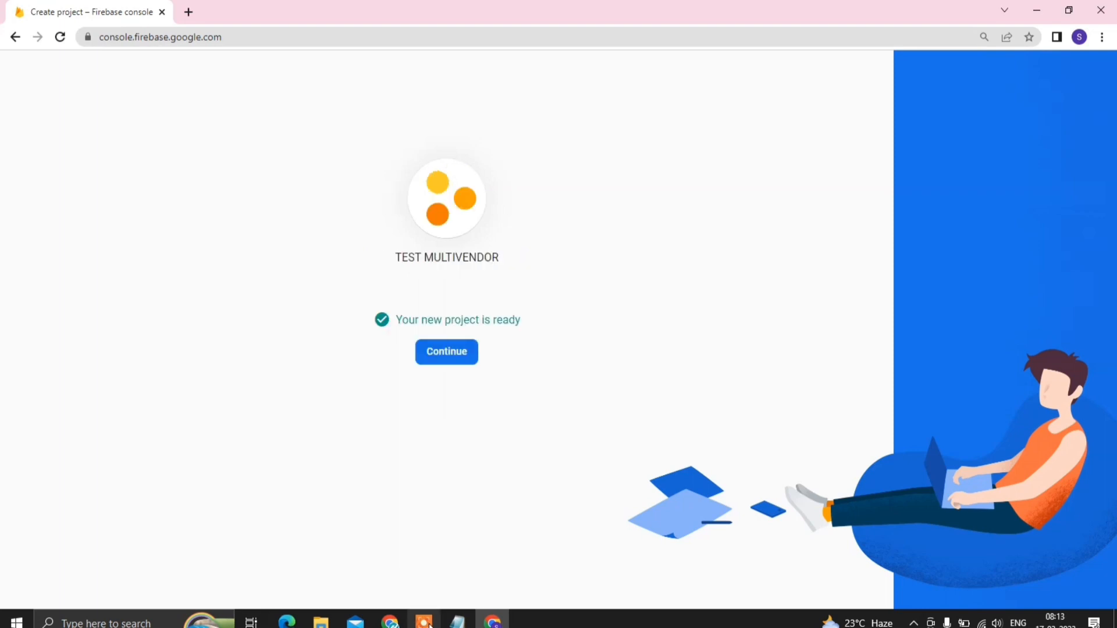
mouse_move(423, 621)
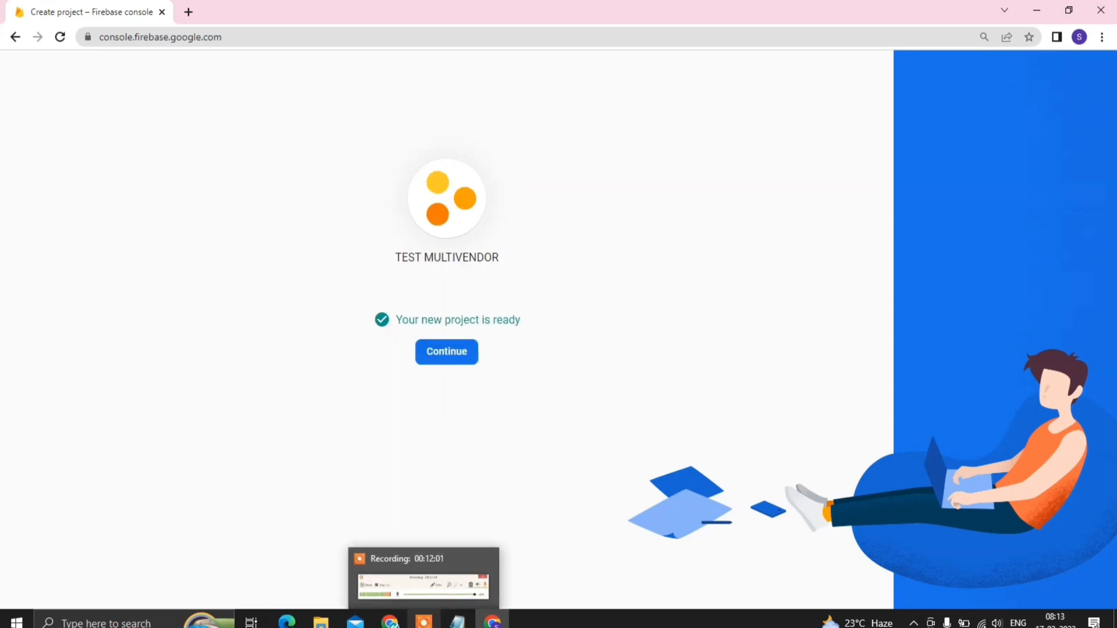
left_click(445, 353)
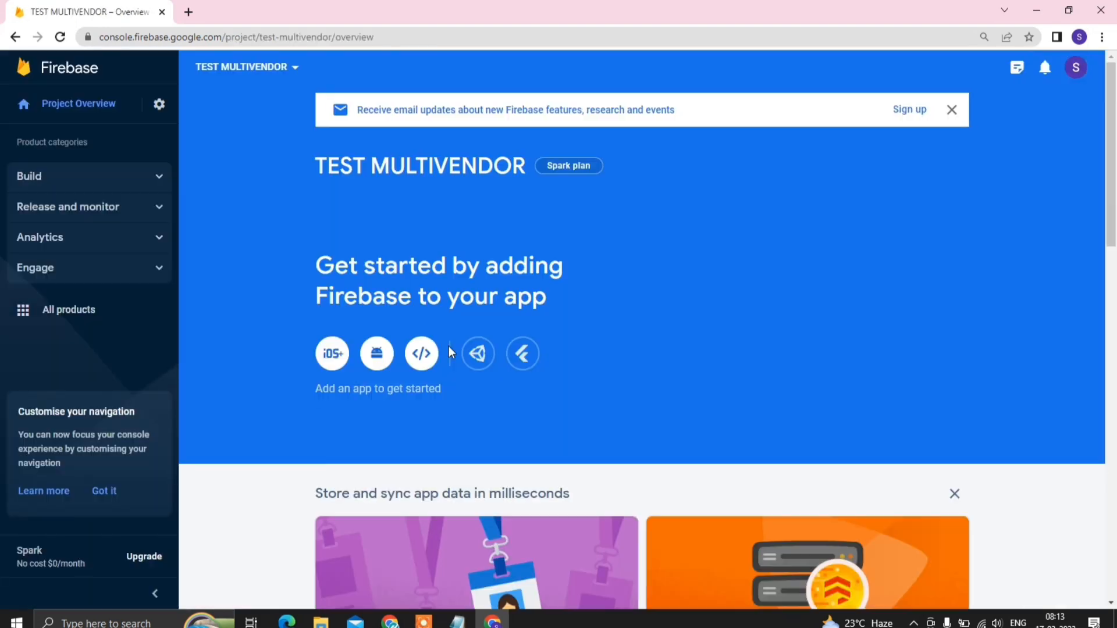
Under Build > Authentication, get started, then enable and save the Phone sign-in provider.
left_click(94, 182)
left_click(114, 203)
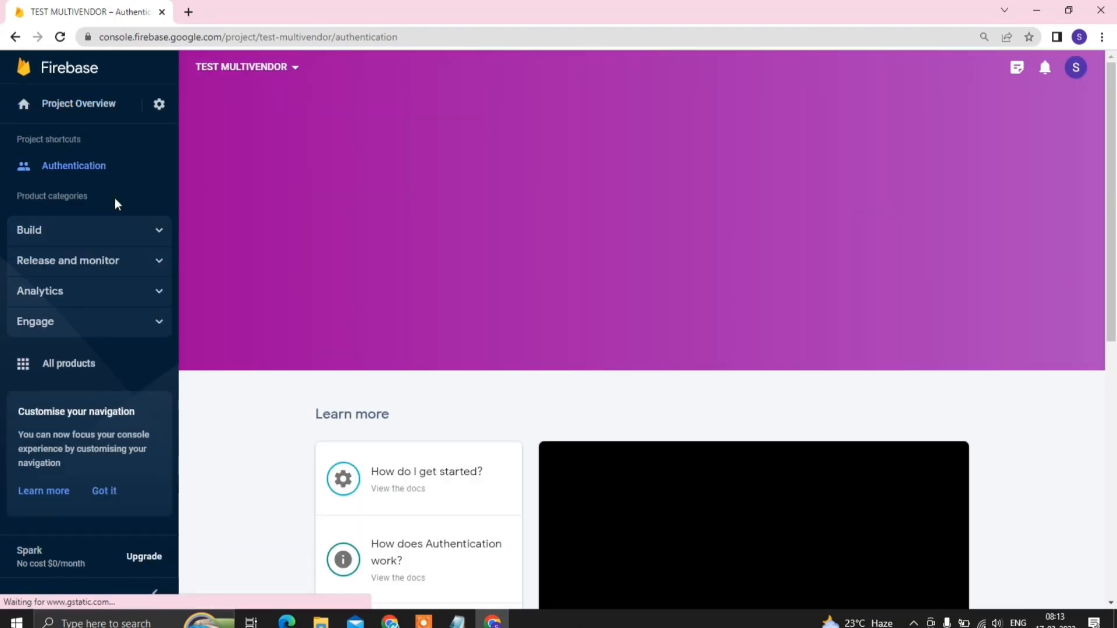
left_click(333, 265)
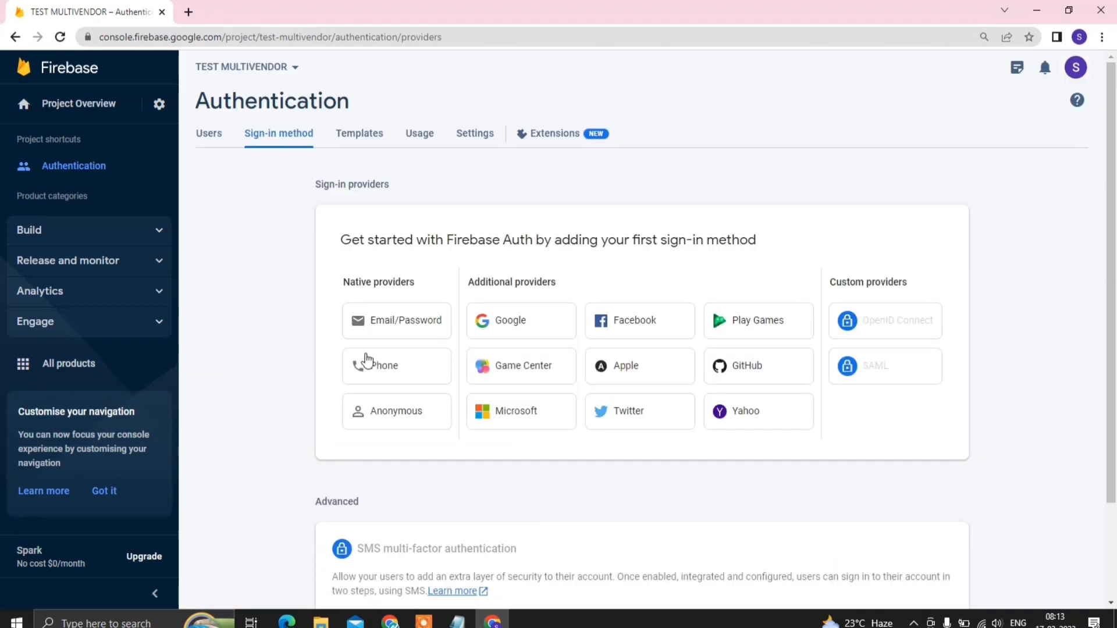
left_click(399, 370)
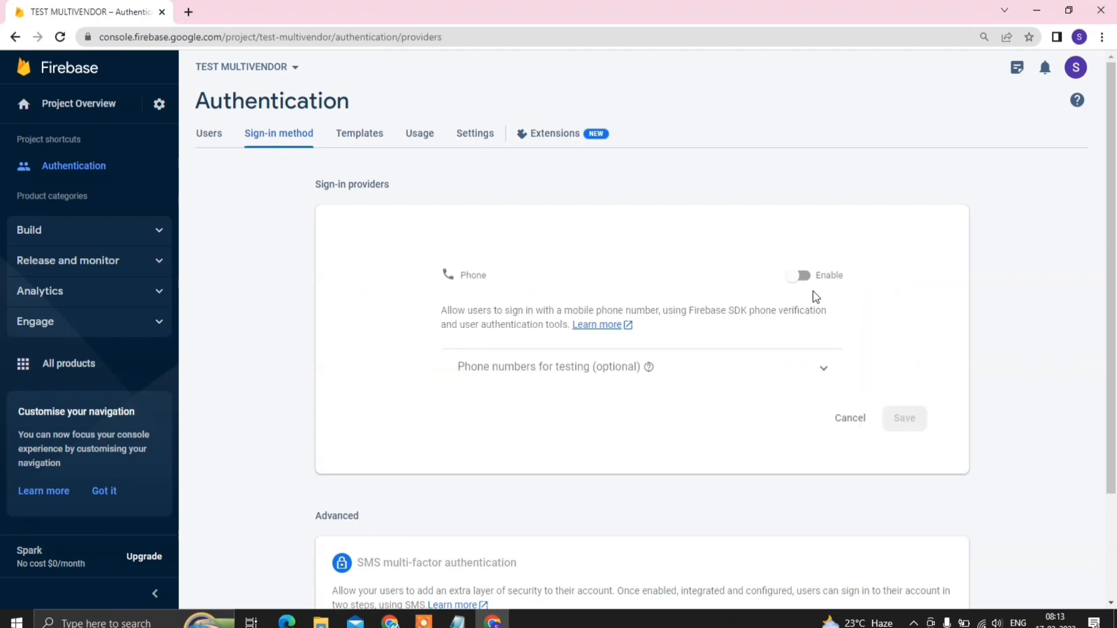
left_click(801, 277)
scroll(880, 321, "down", 1)
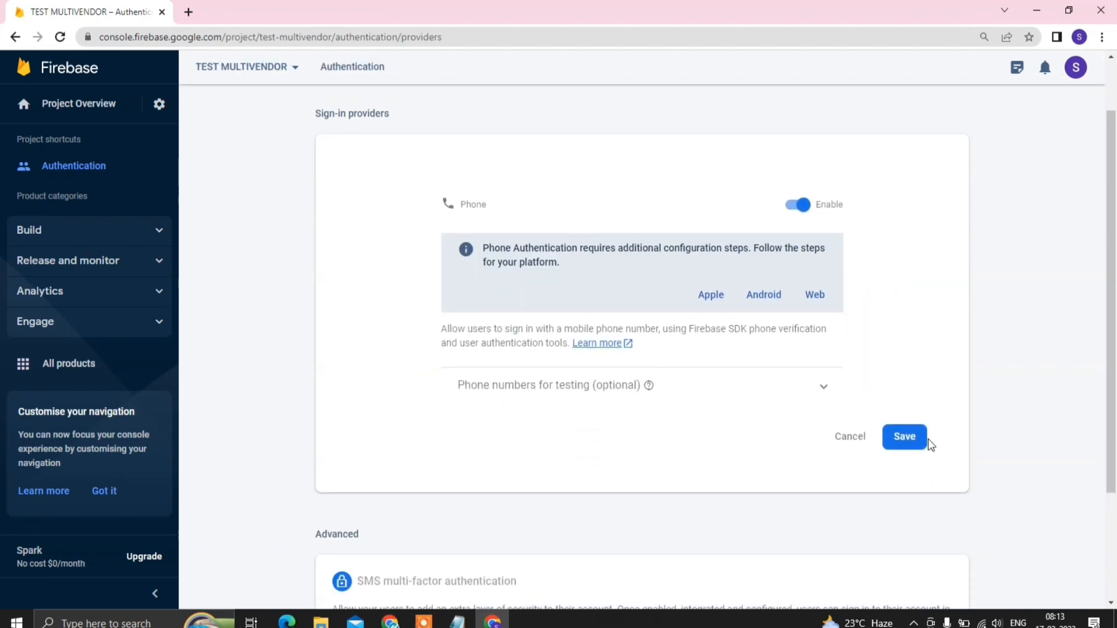
left_click(924, 447)
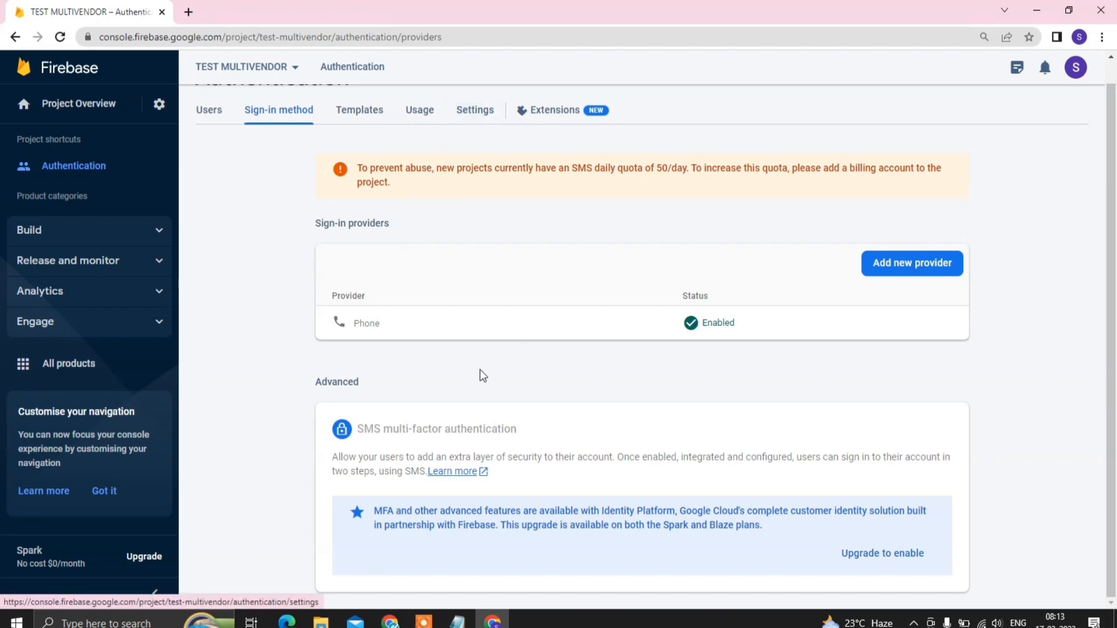
left_click(473, 119)
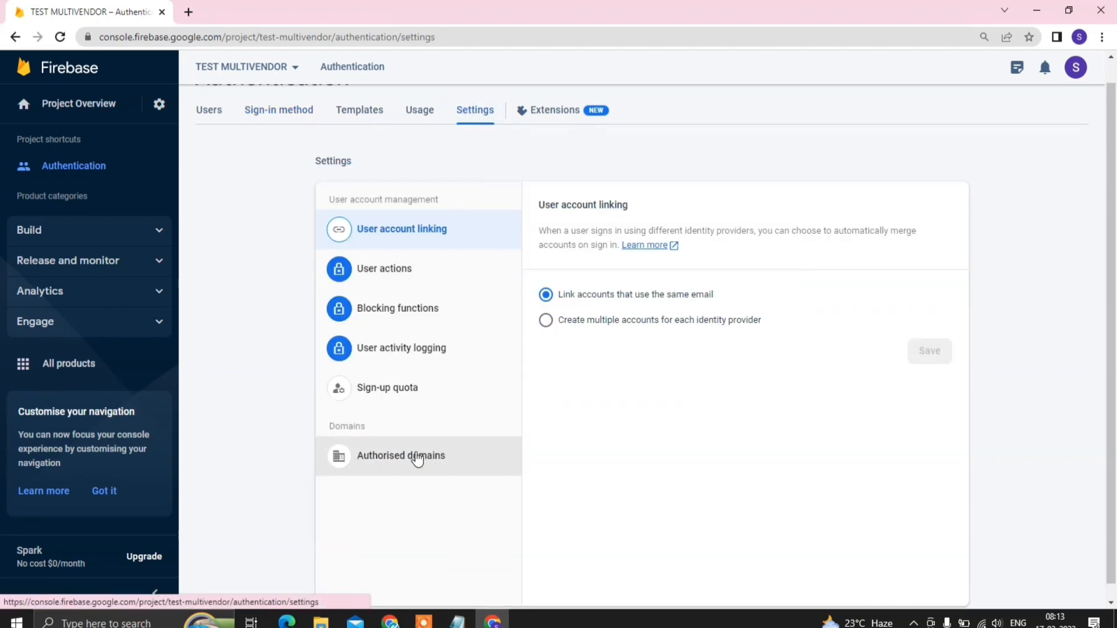
Show the authorised domains and copy the Olime Pro site's address from the app window.
left_click(415, 457)
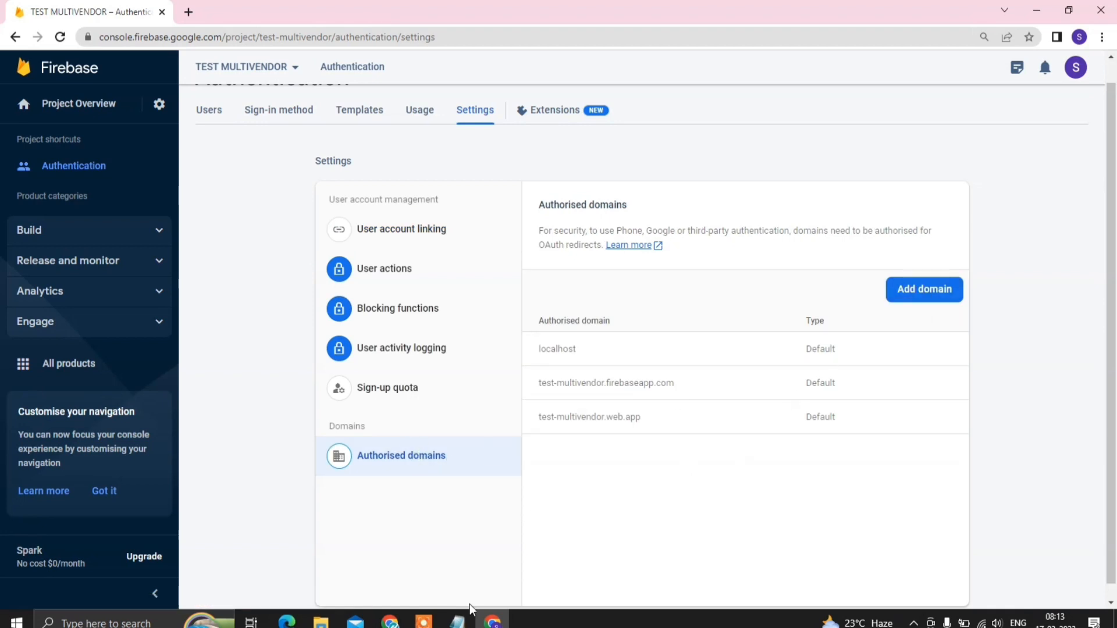
left_click(389, 621)
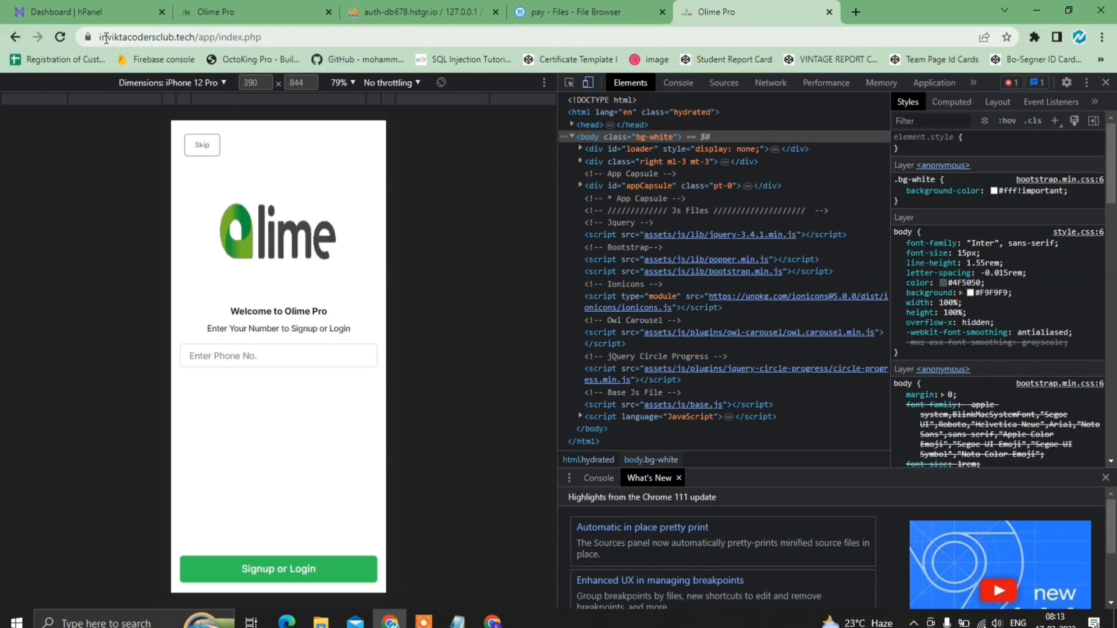
left_click_drag(195, 37, 88, 39)
key("ctrl+c")
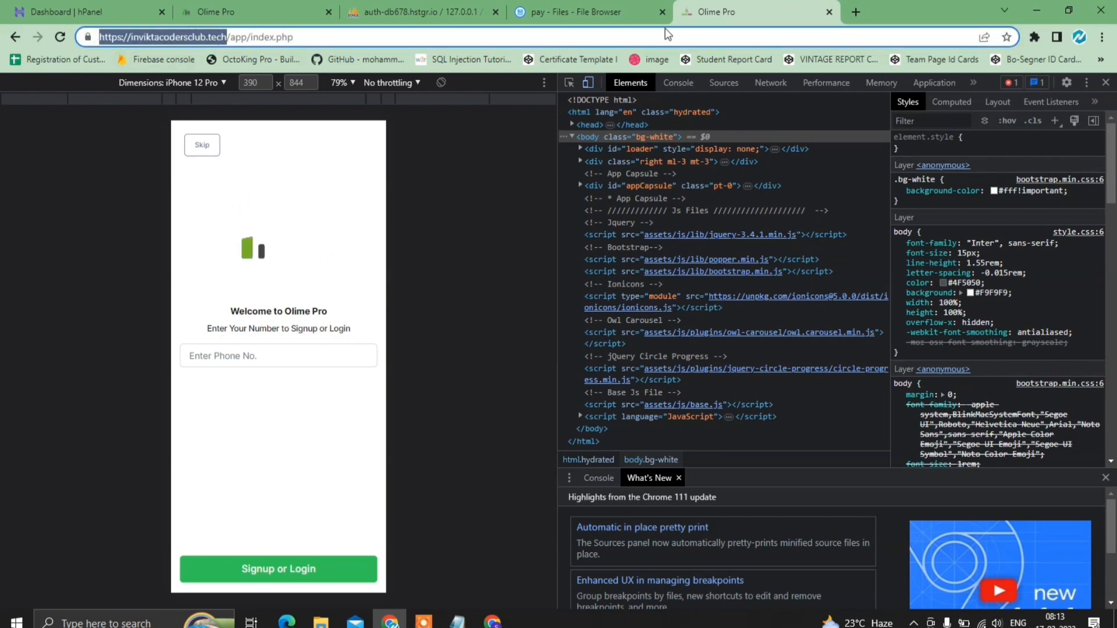
key("alt+Tab")
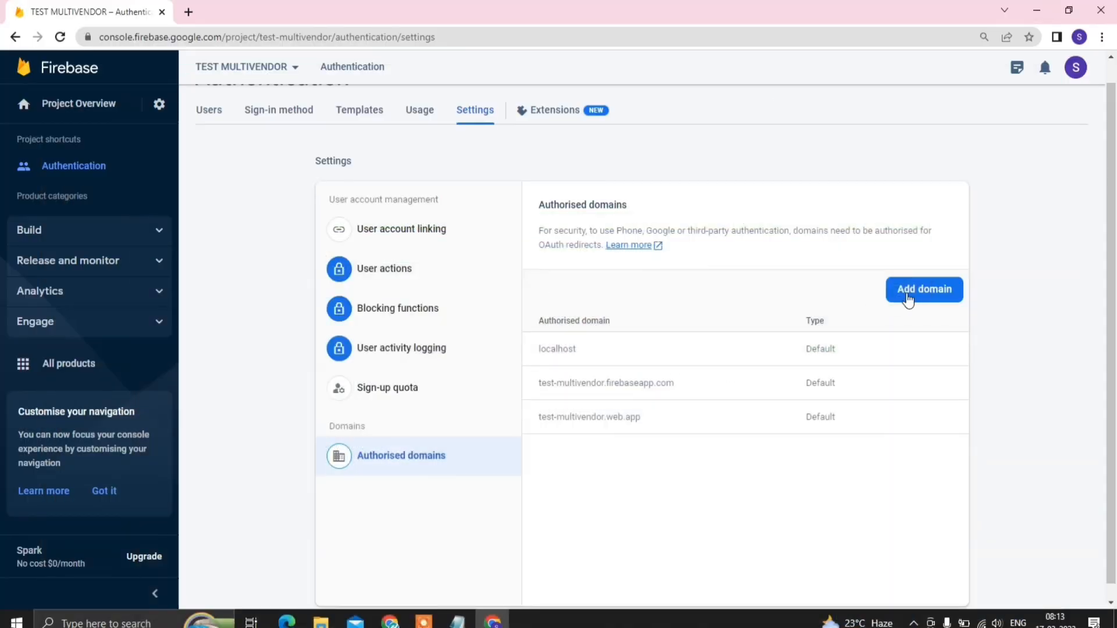
left_click(888, 304)
key("ctrl+v")
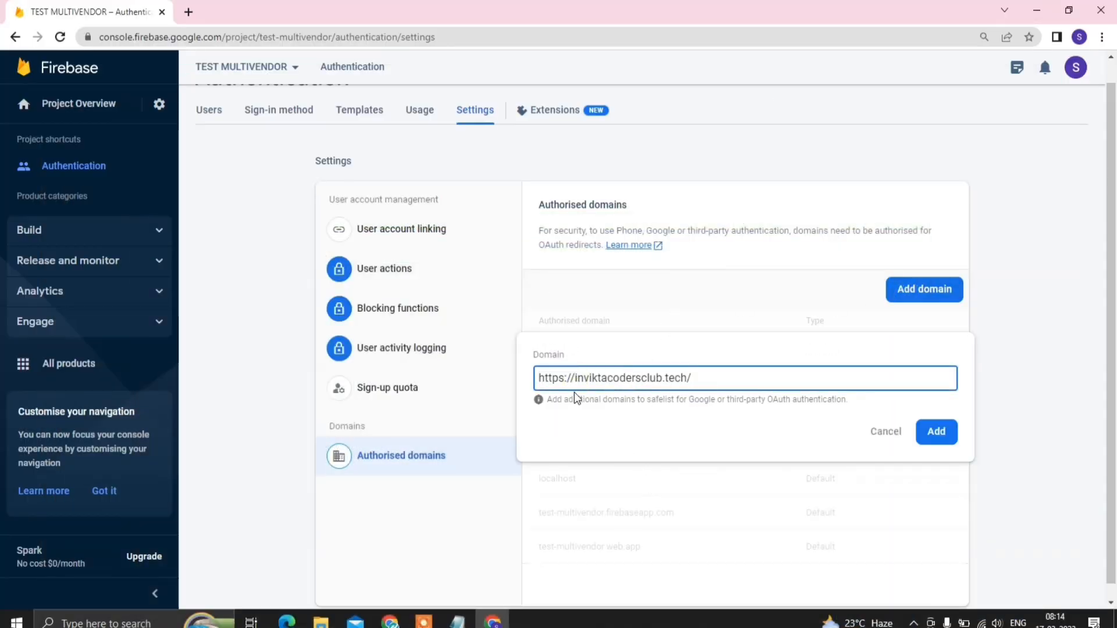
left_click(575, 378)
key("BackSpace")
key("BackSpace")
key("BackSpace")
key("BackSpace")
key("BackSpace")
key("BackSpace")
key("BackSpace")
key("BackSpace")
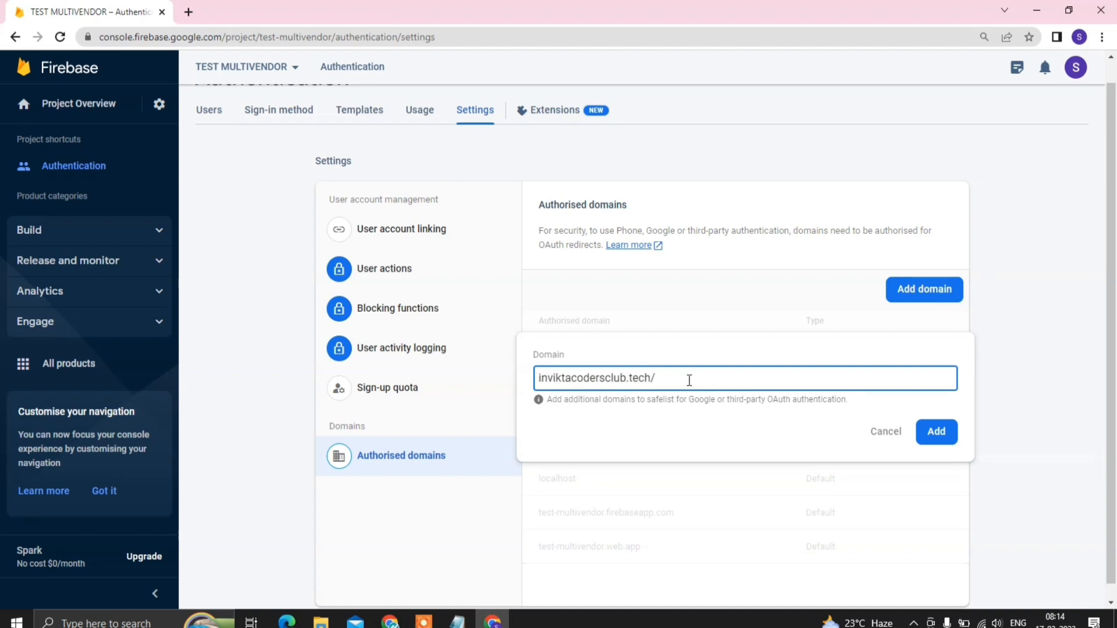
key("BackSpace")
left_click(941, 440)
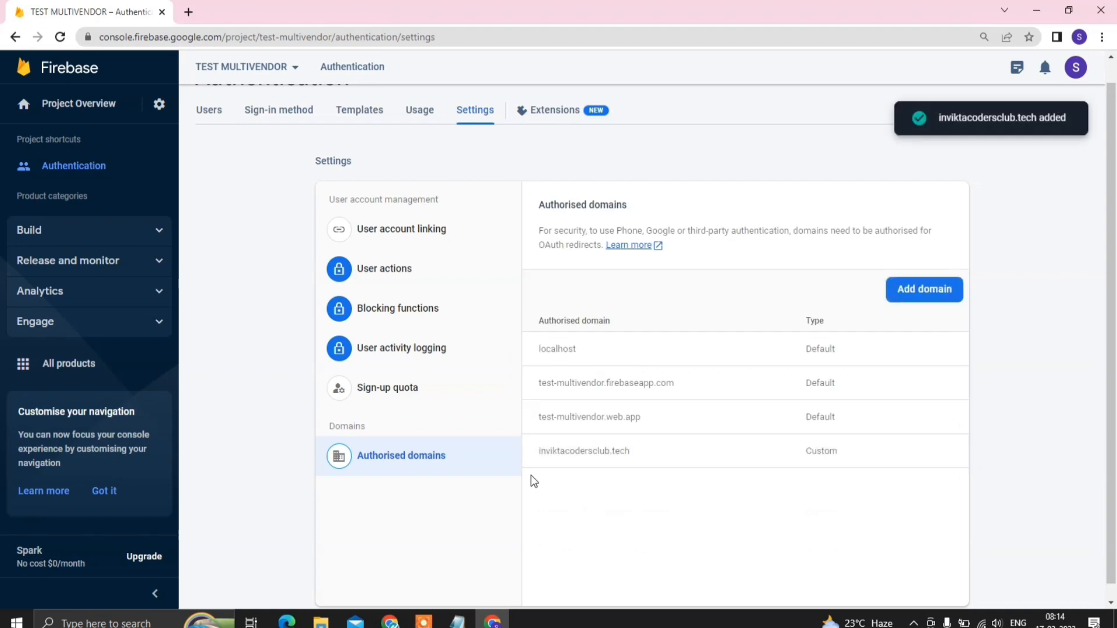
scroll(635, 469, "up", 1)
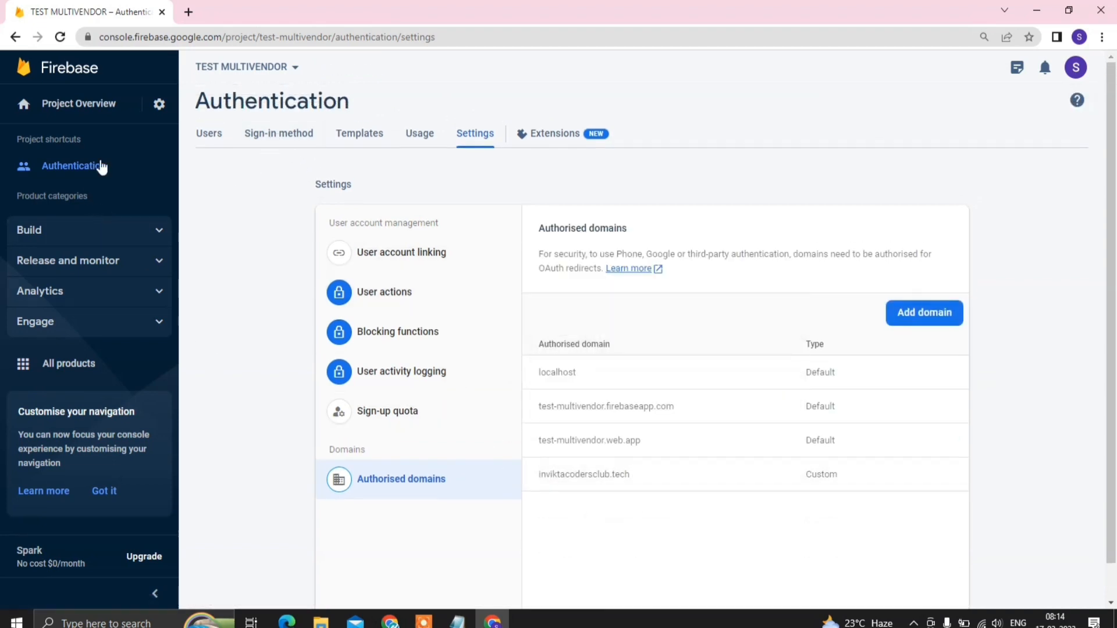
Go to Project settings > Cloud Messaging and open the options menu on the disabled Legacy API card.
left_click(162, 109)
left_click(227, 109)
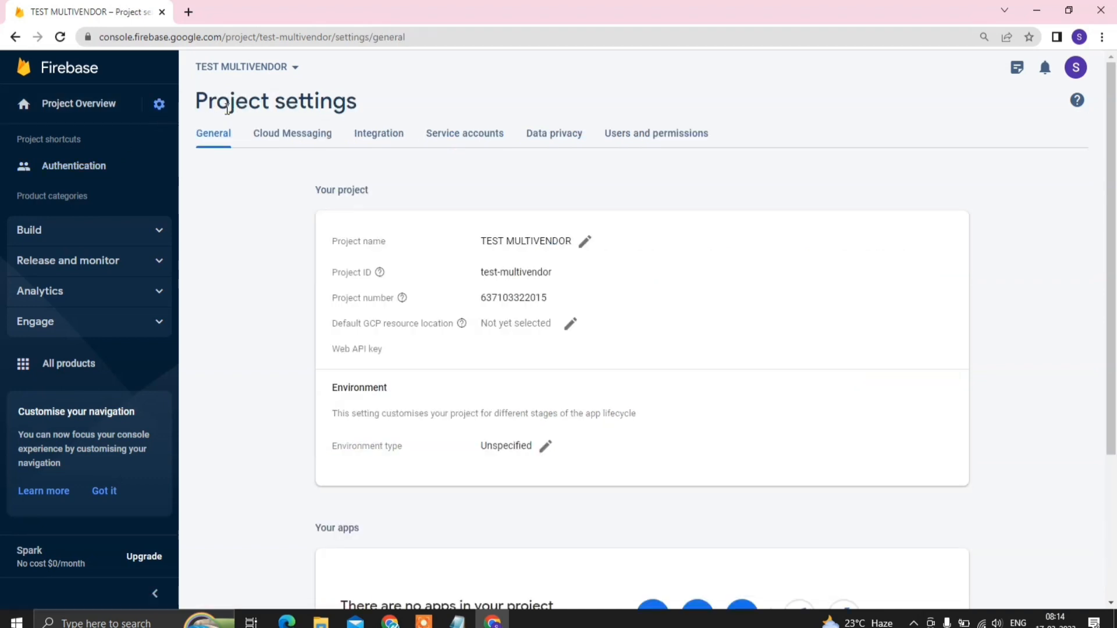
scroll(704, 410, "down", 2)
scroll(551, 411, "up", 2)
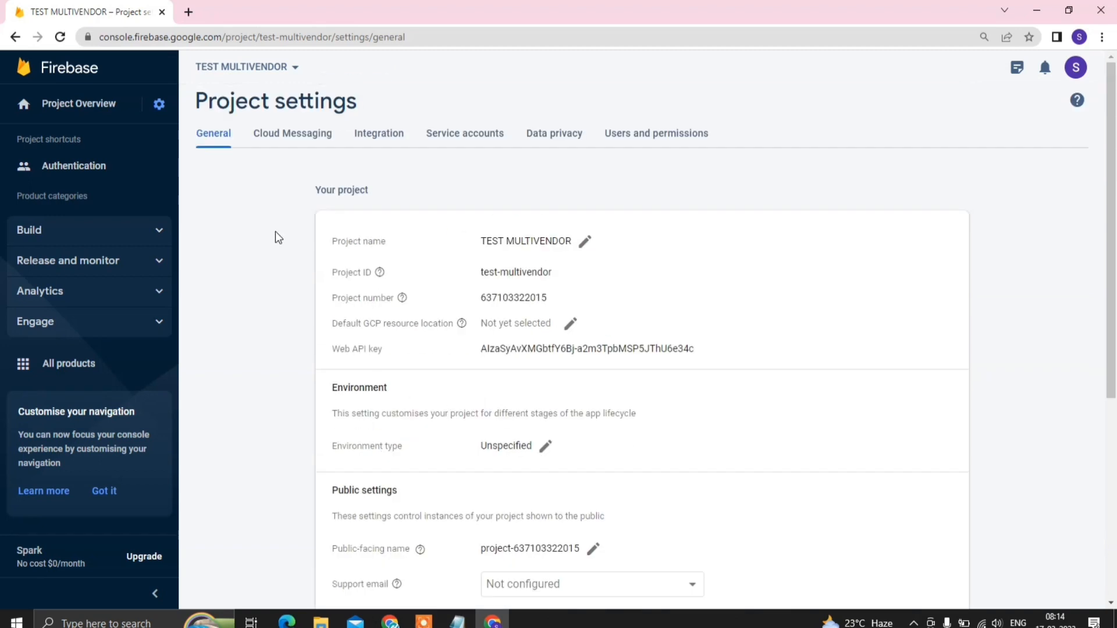
left_click(301, 146)
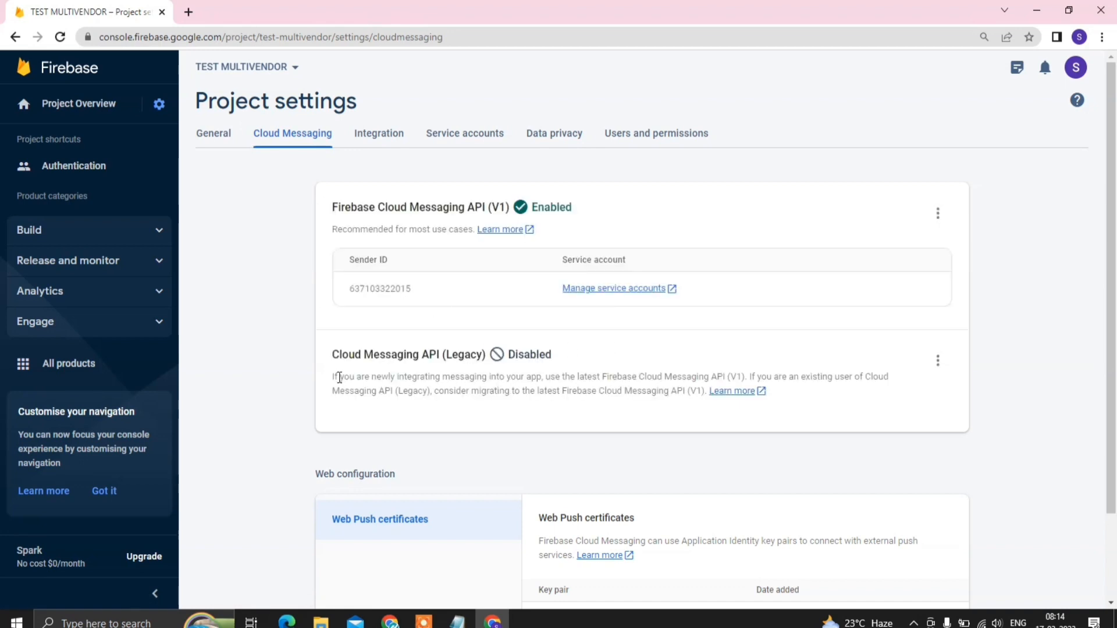
left_click_drag(334, 359, 580, 364)
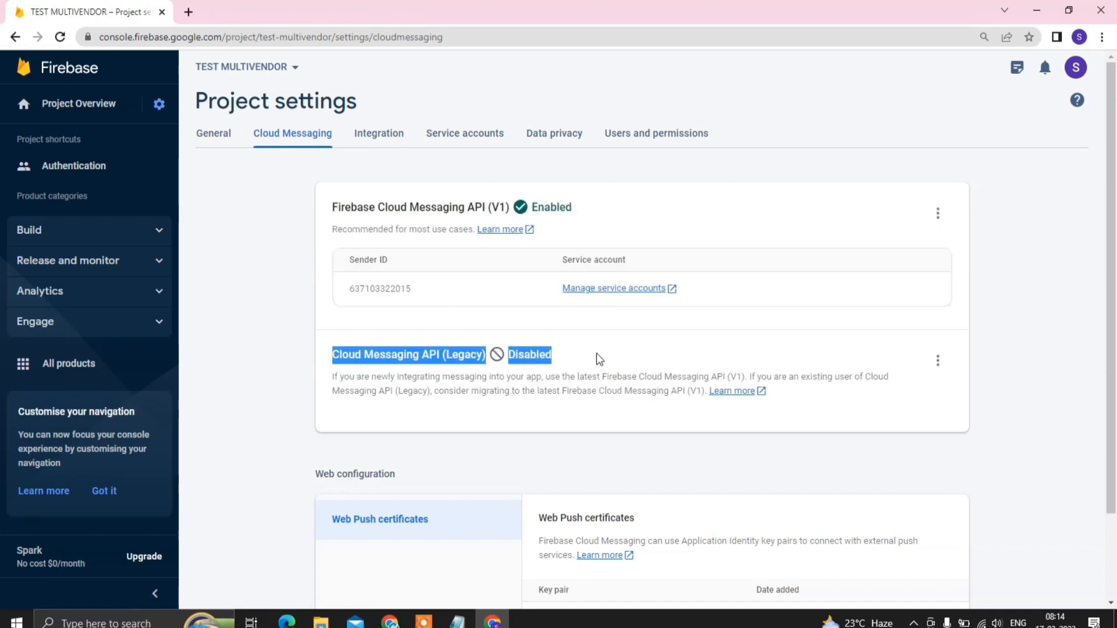
left_click(602, 353)
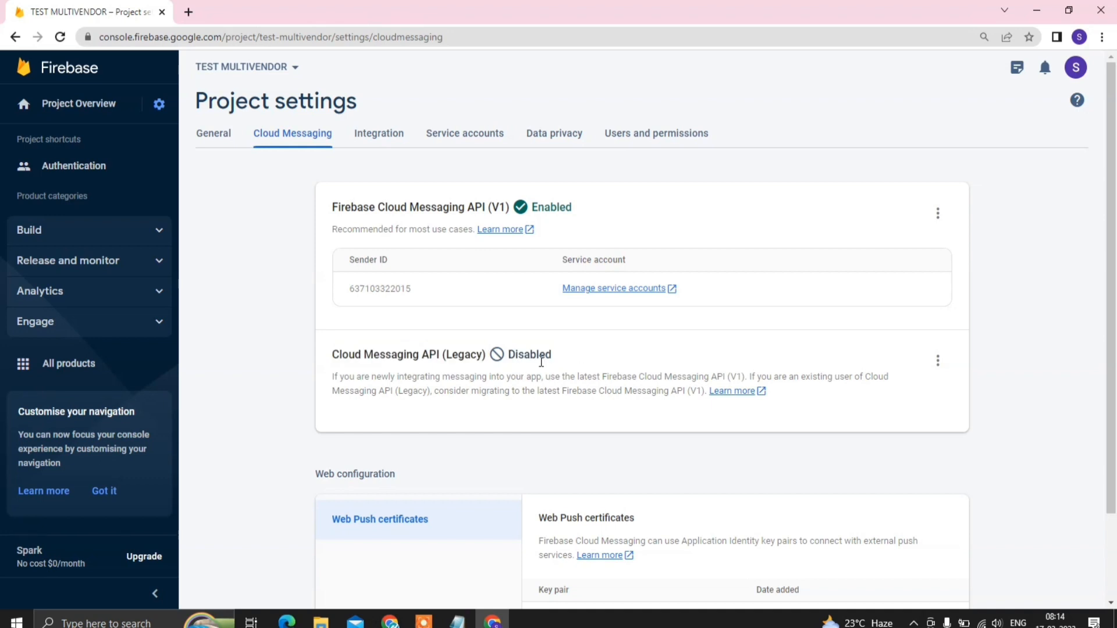
left_click(937, 360)
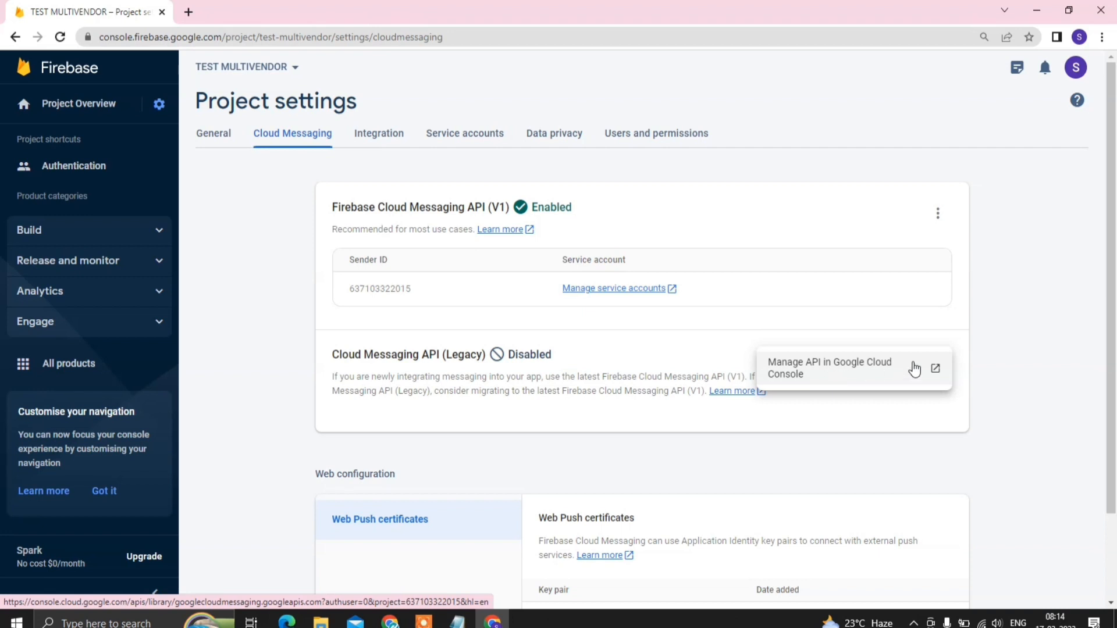
Enable the Cloud Messaging API in Google Cloud Console, then reload Firebase's Cloud Messaging settings.
left_click(879, 379)
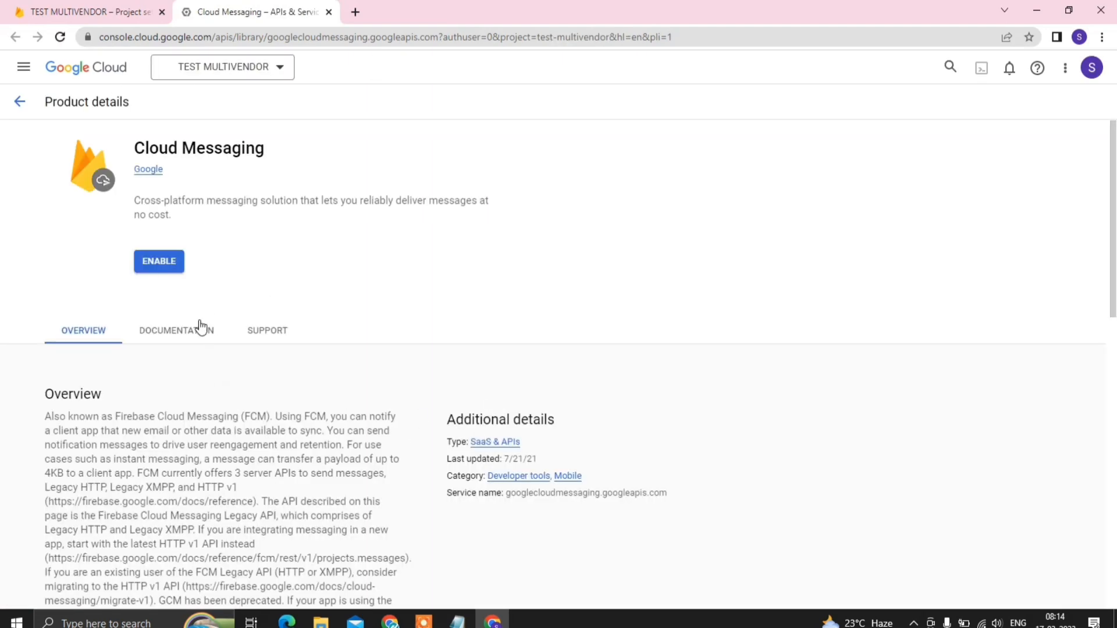
left_click(174, 264)
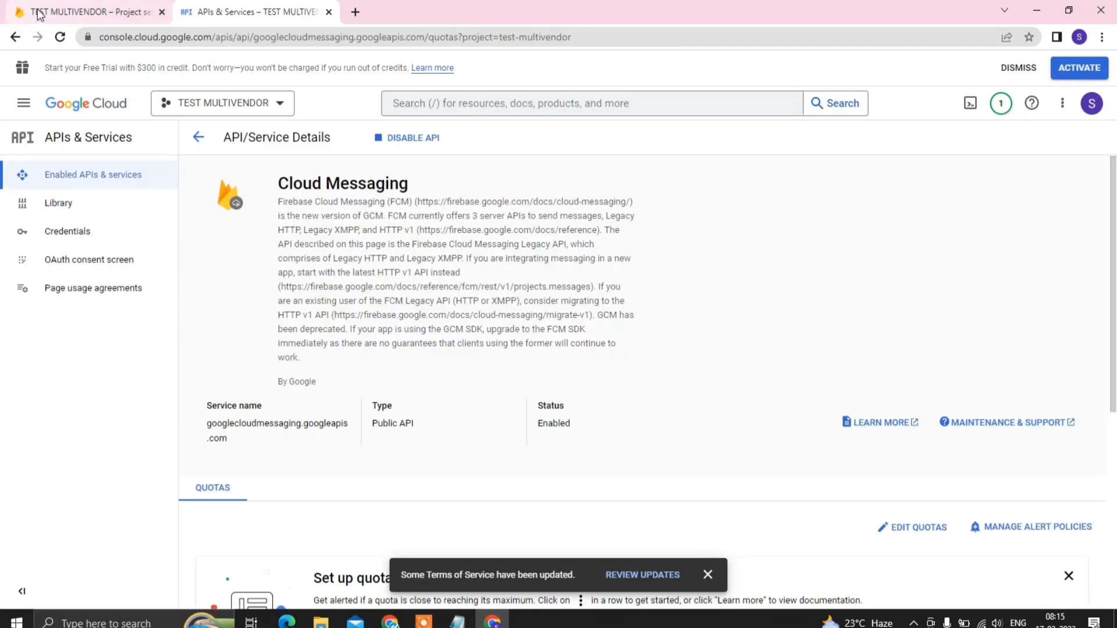
left_click(66, 12)
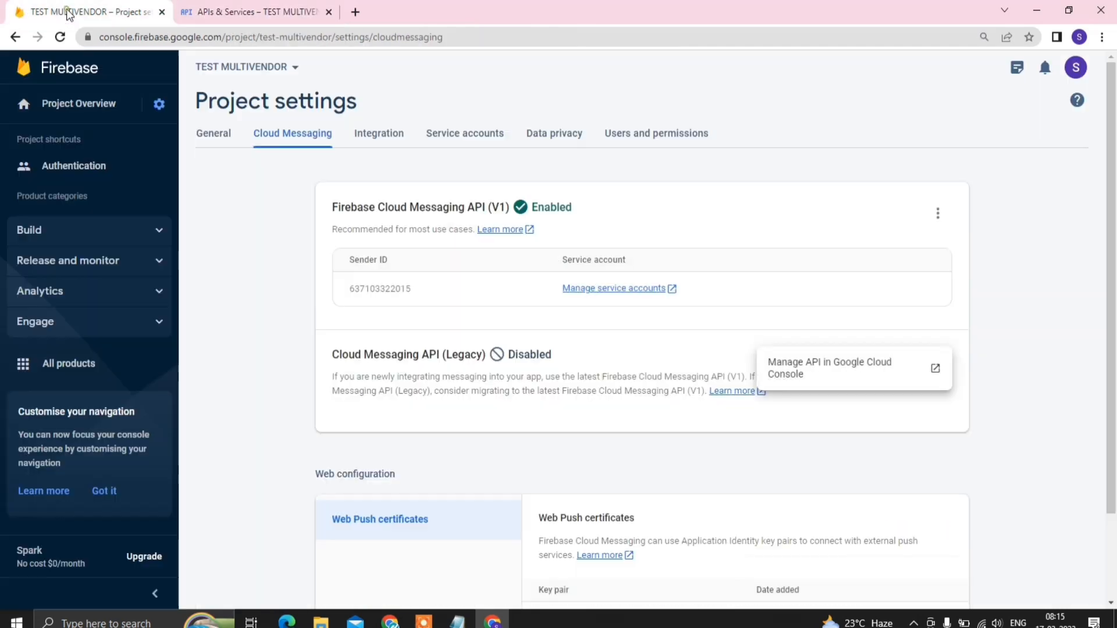
left_click(61, 42)
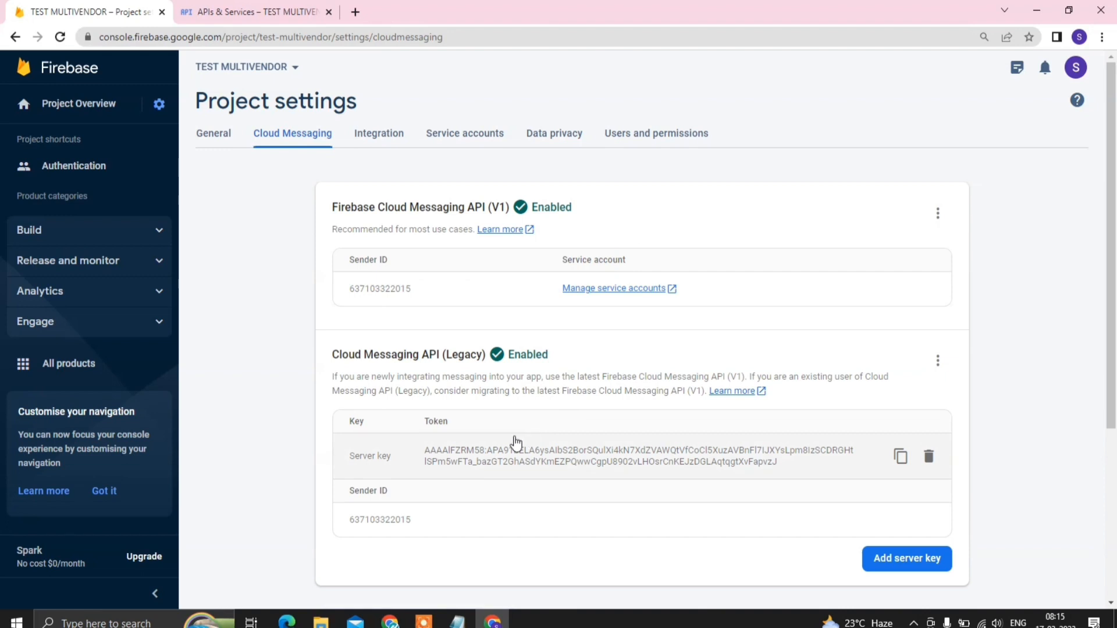
mouse_move(423, 621)
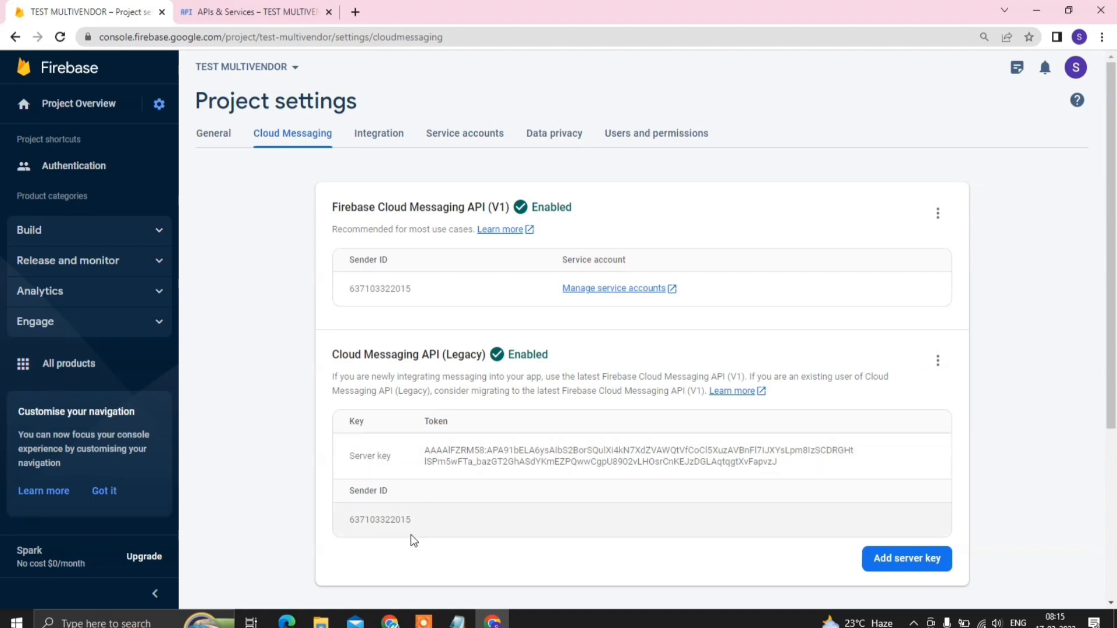
mouse_move(843, 455)
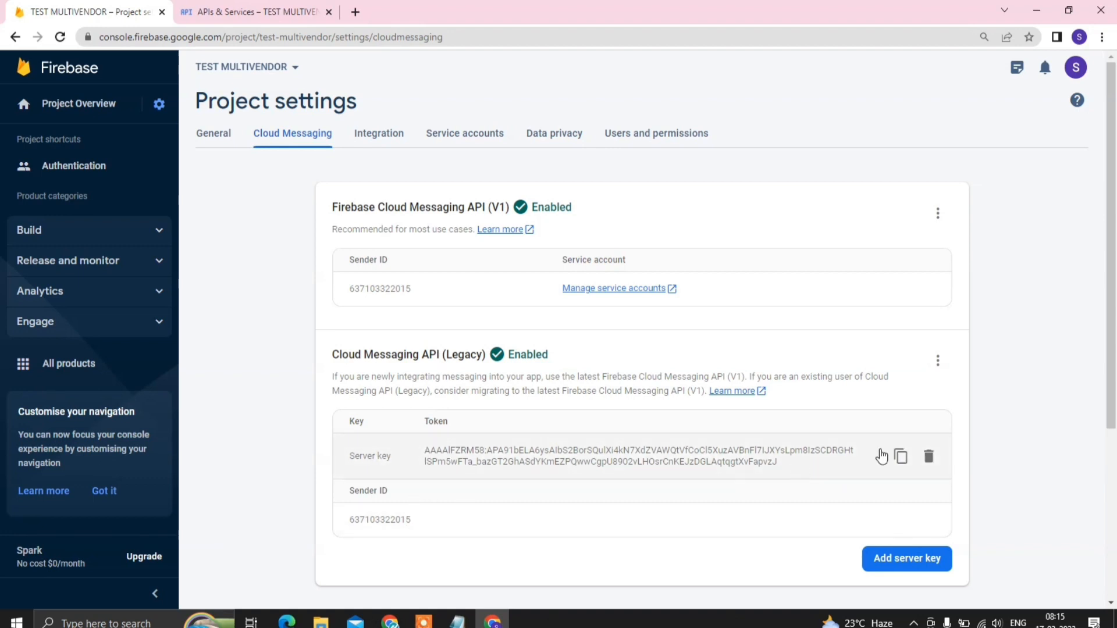
Copy the legacy server key, close the old API KEY notes and create a new desktop text document.
left_click(900, 457)
left_click(1036, 11)
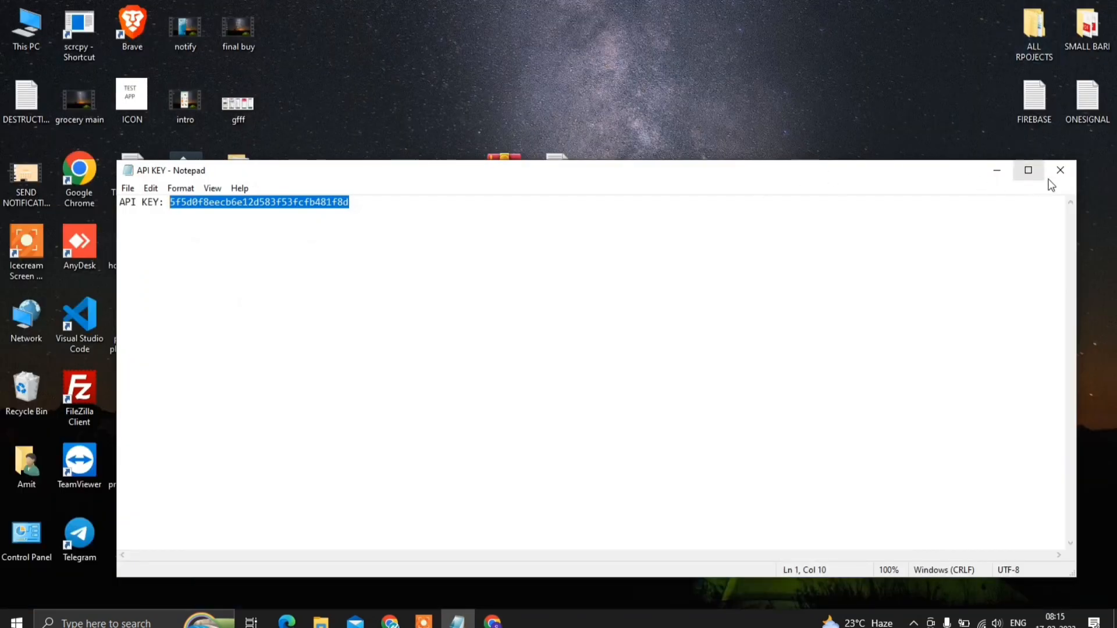
left_click(1060, 169)
right_click(604, 298)
mouse_move(658, 445)
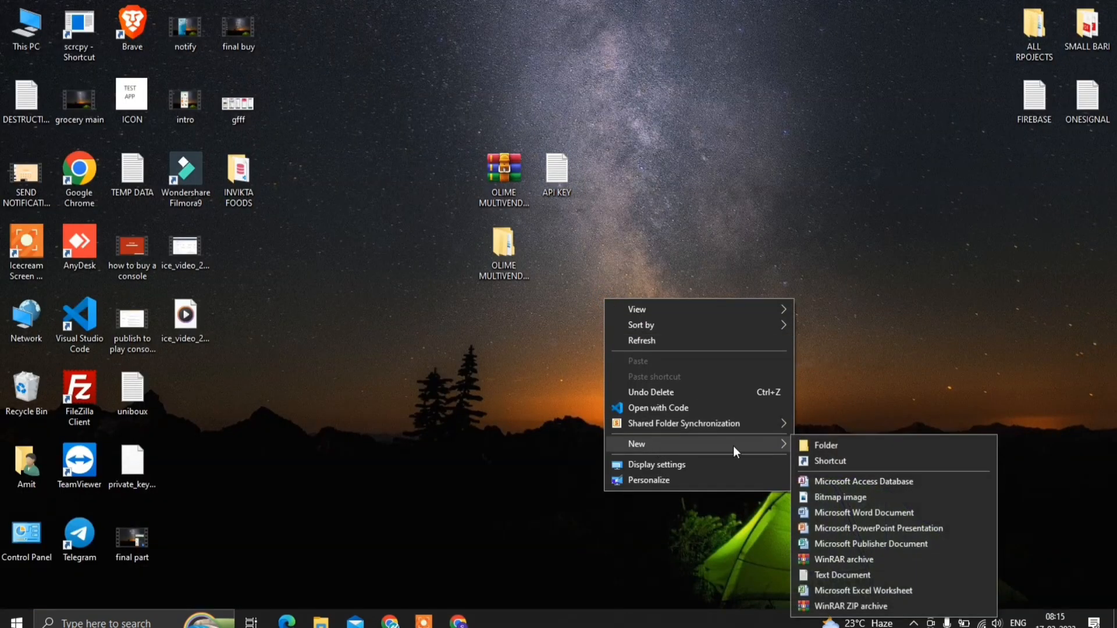
left_click(825, 570)
Try naming it FIREBASE, cancel the name clash, and delete the old FIREBASE file.
key("BackSpace")
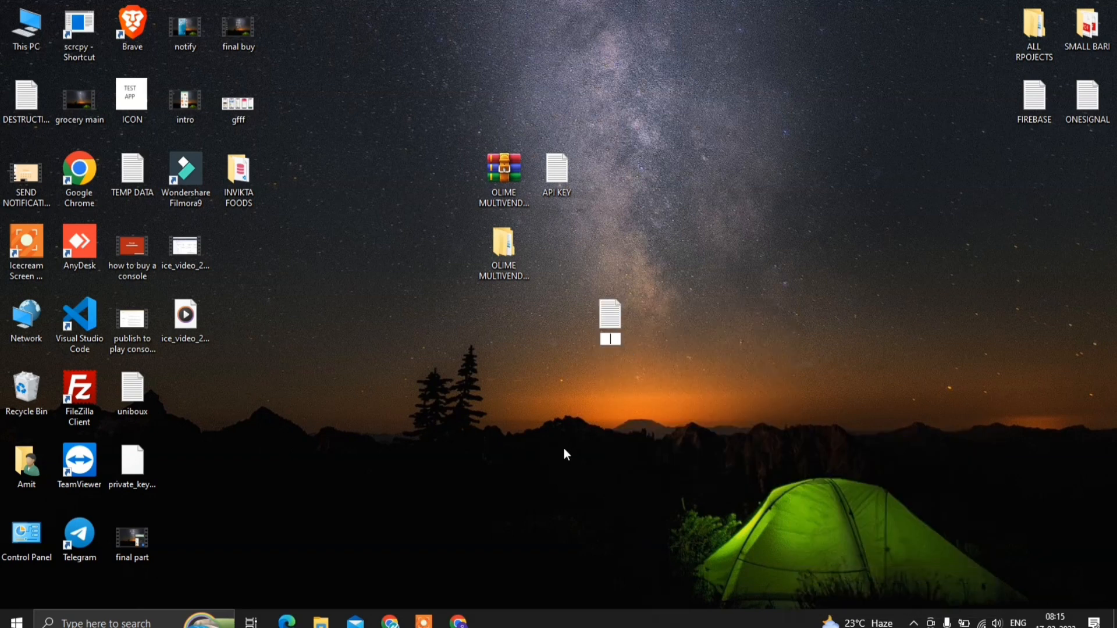
type("FIREBASE")
left_click(604, 447)
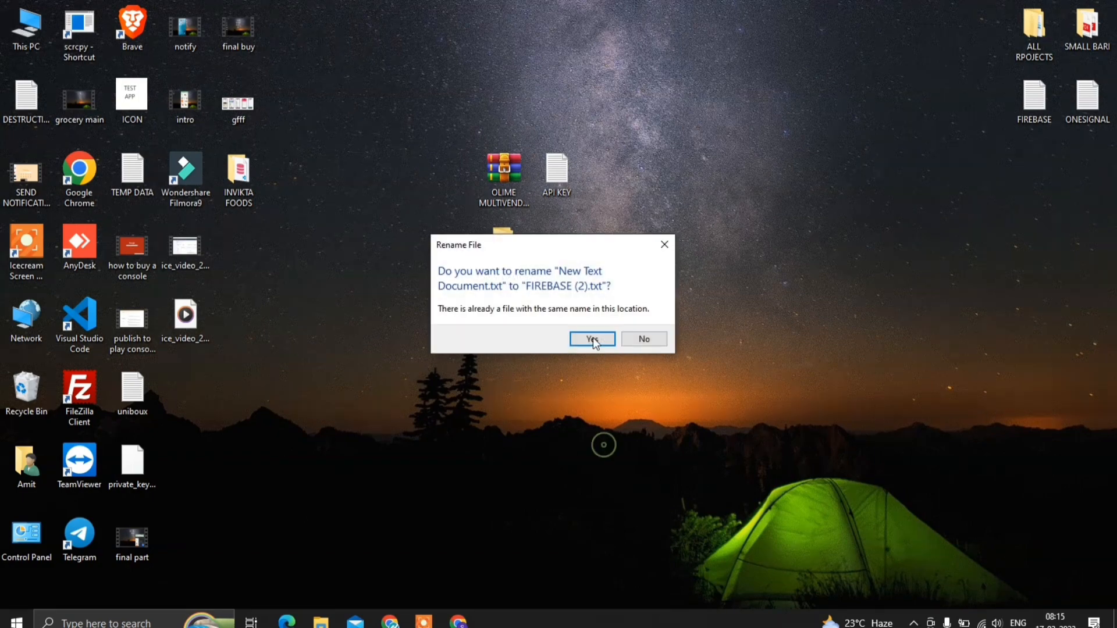
left_click(664, 245)
double_click(1040, 103)
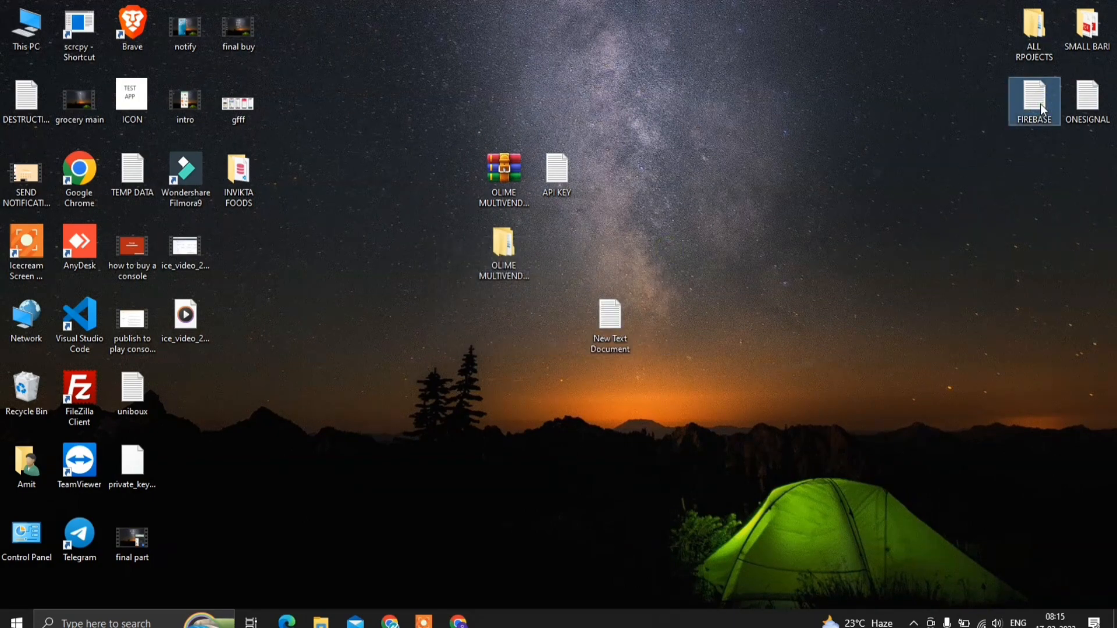
key("Delete")
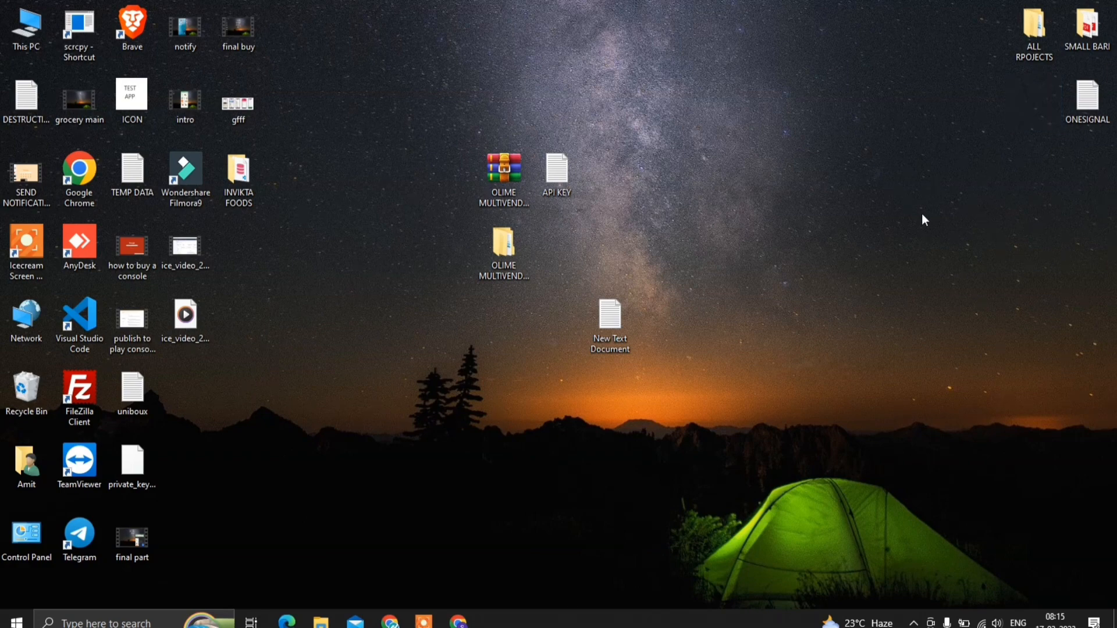
Rename the new document FIREBASE, place it beside the OLIME folder, open it and begin the SERVER KEY: label.
left_click(612, 326)
key("F2")
type("FIREBASE")
key("Return")
left_click_drag(620, 340, 576, 239)
double_click(569, 240)
type("SERVER KEY:")
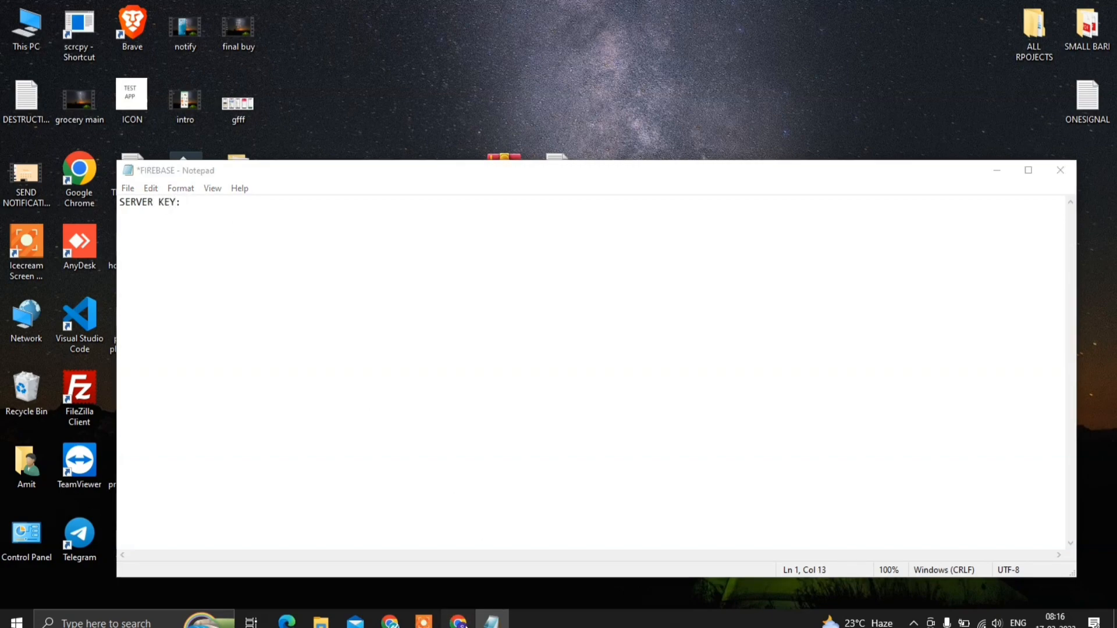
Paste the legacy server key after its label in the FIREBASE notes.
left_click(458, 621)
left_click(899, 456)
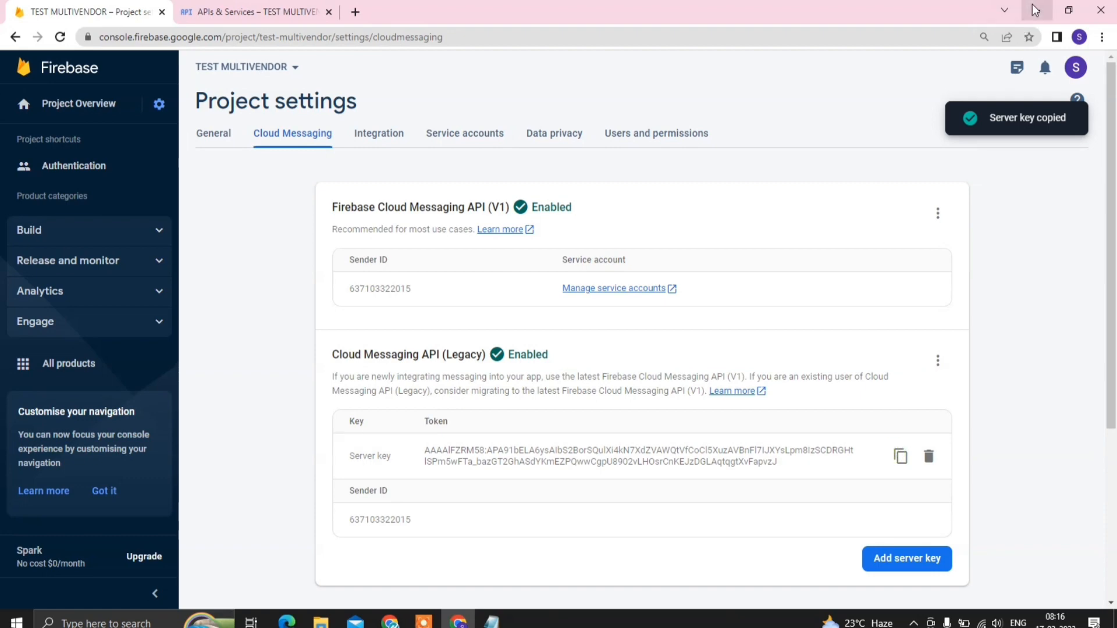
key("alt+Tab")
key("ctrl+v")
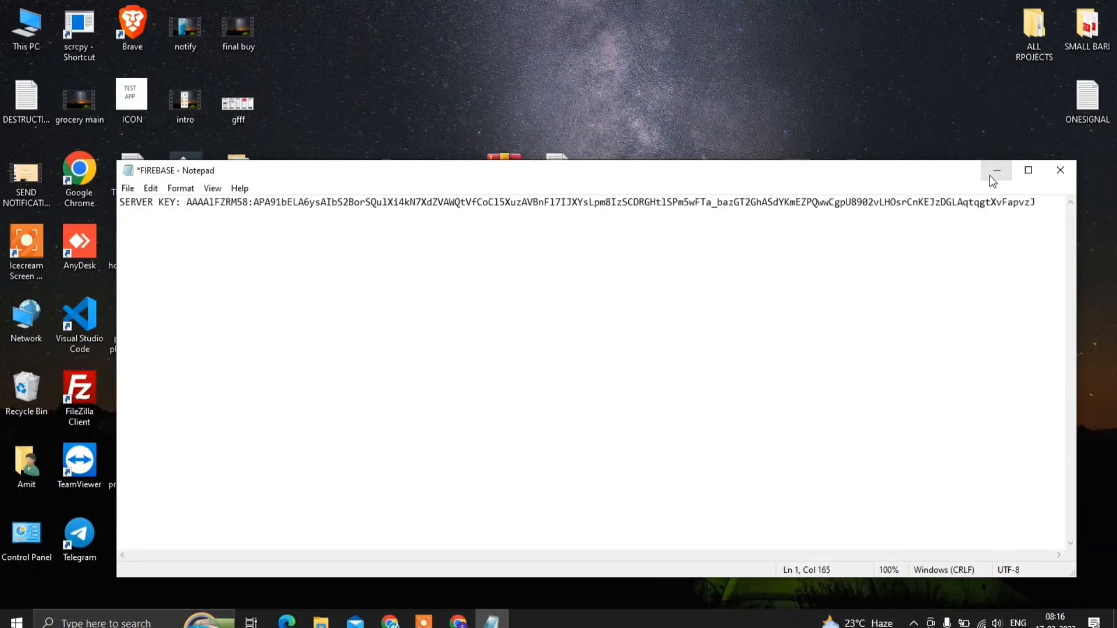
left_click(996, 171)
Copy the legacy sender ID from Firebase, paste it after SENDER ID:, and save the notes.
left_click(458, 622)
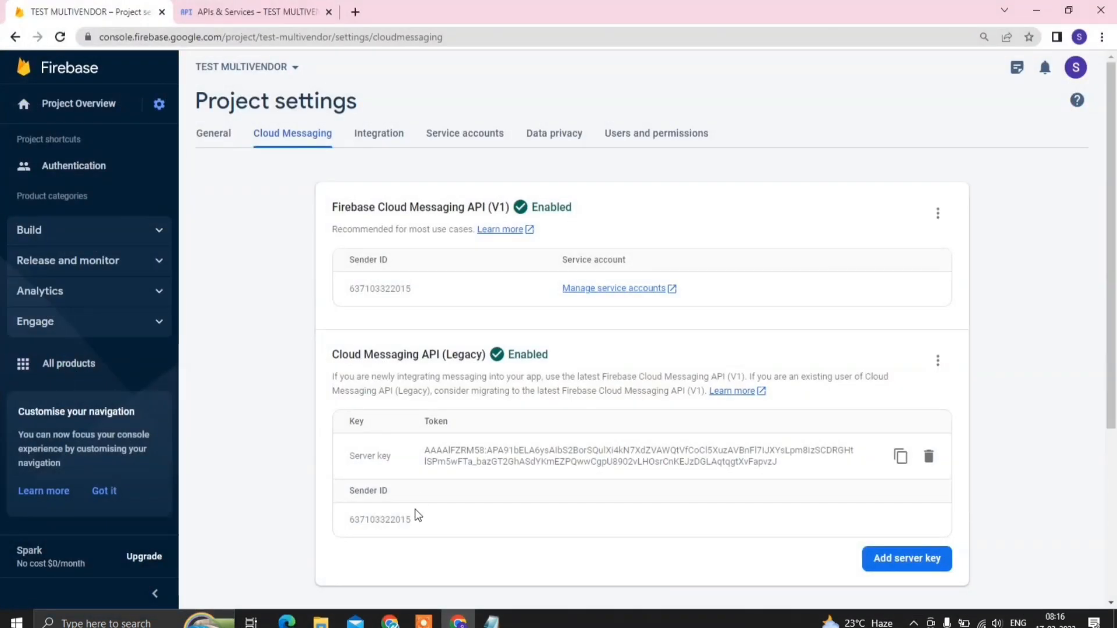
left_click_drag(417, 518, 350, 519)
right_click(352, 519)
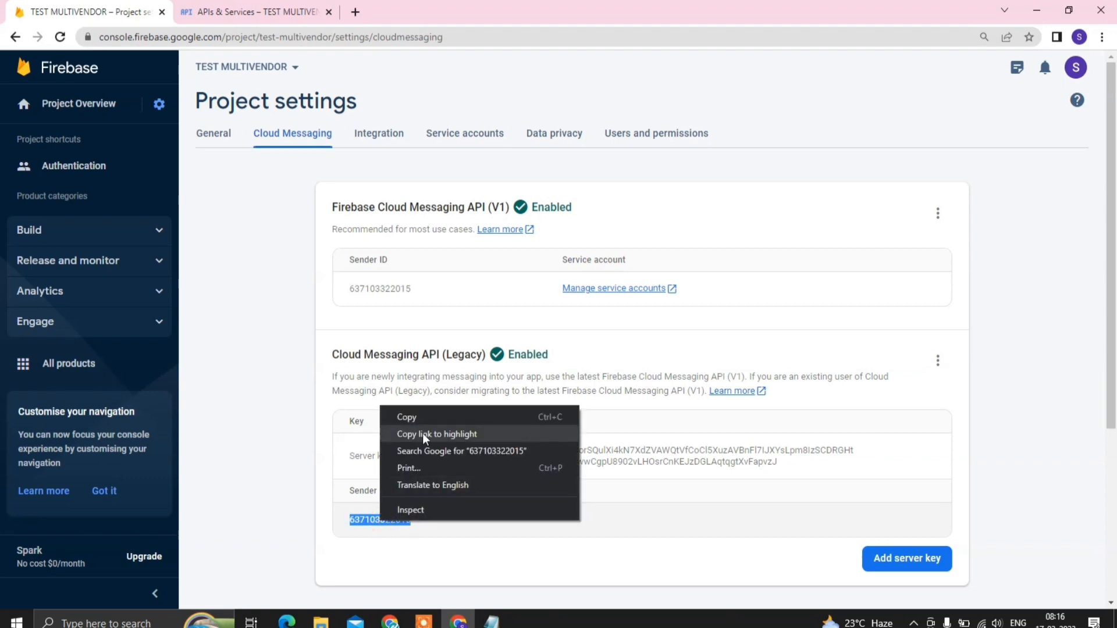
left_click(424, 421)
left_click(491, 621)
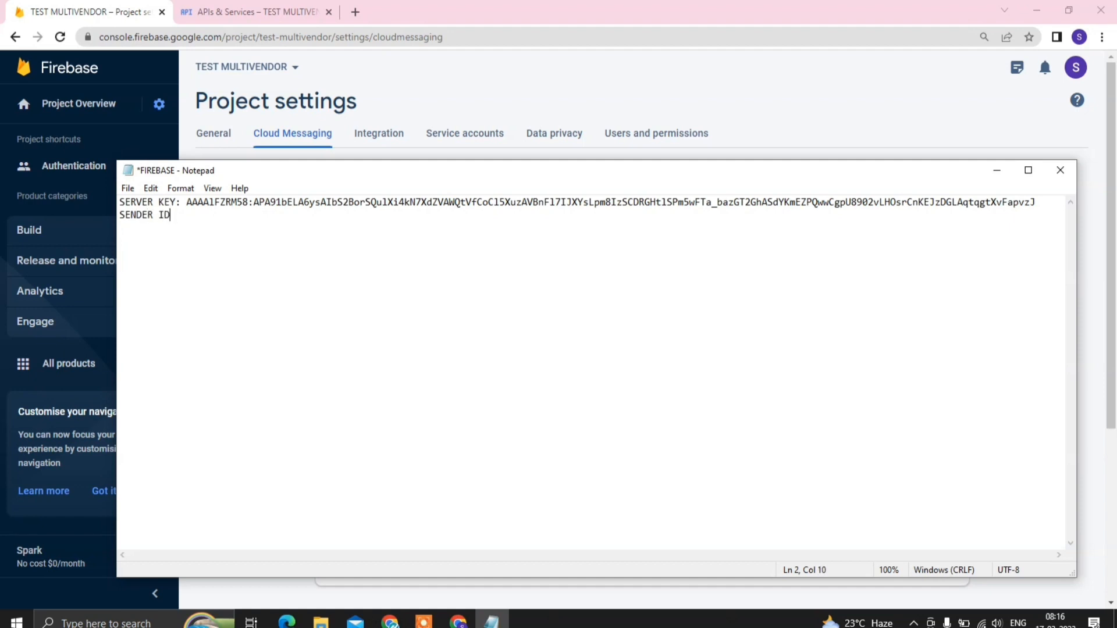
key("ctrl+v")
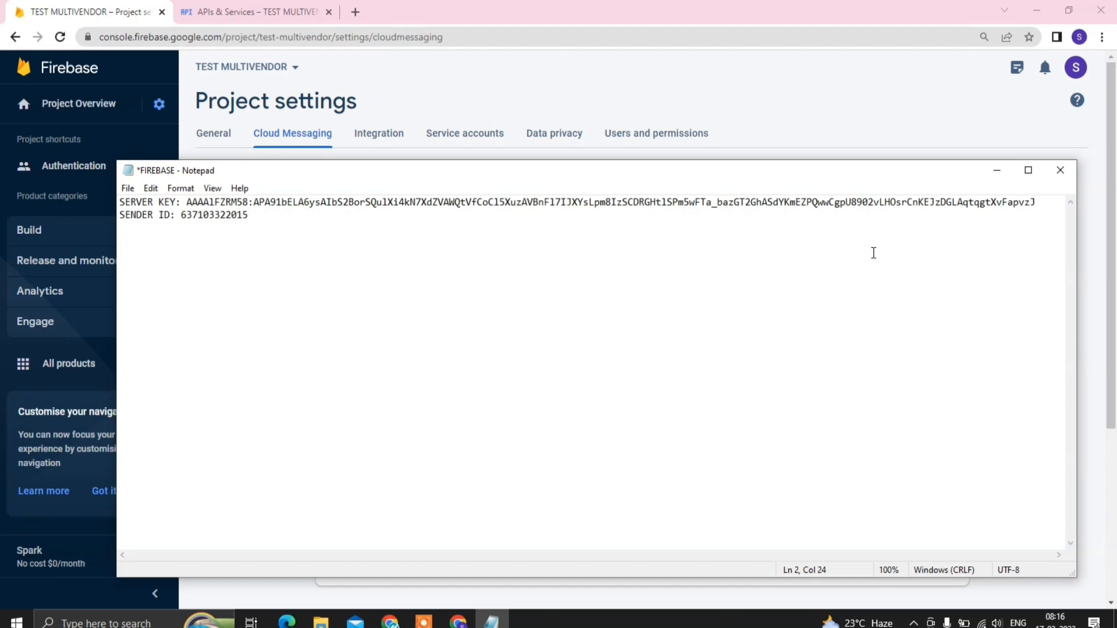
key("ctrl+s")
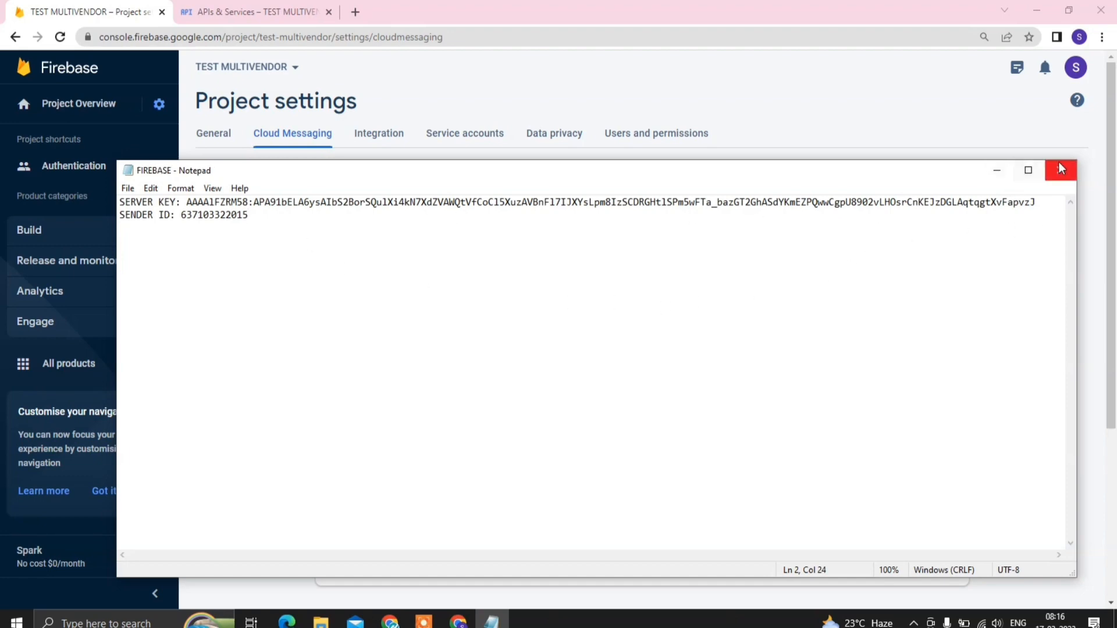
left_click(997, 170)
scroll(478, 391, "down", 1)
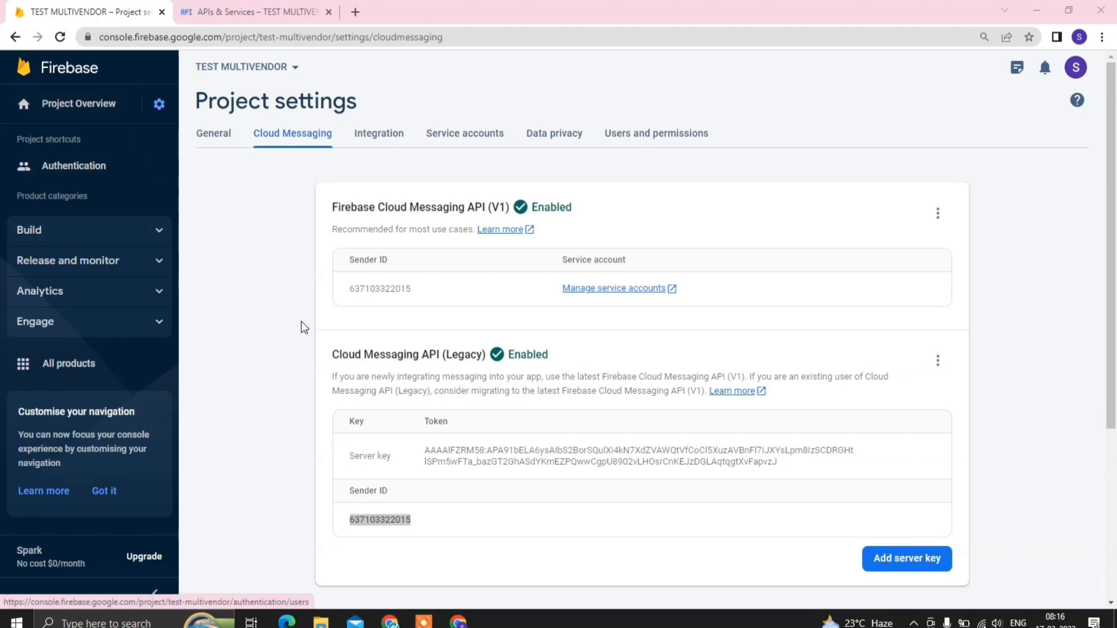
Open Project settings' General tab, start adding a web app, then back out to Cloud Messaging.
scroll(377, 401, "down", 4)
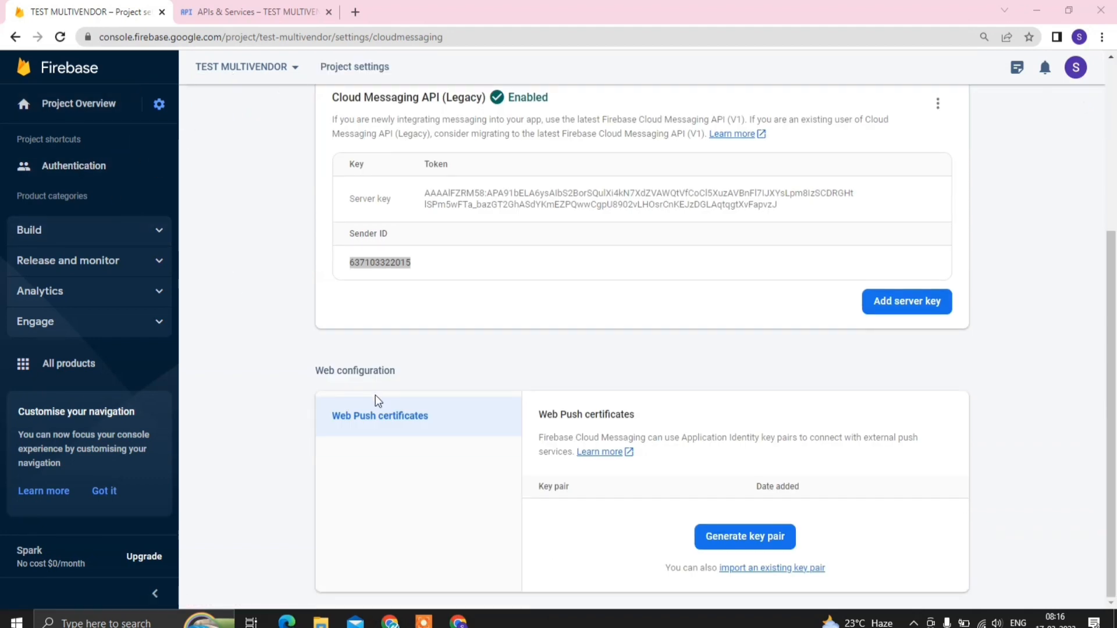
left_click(158, 105)
left_click(229, 115)
scroll(582, 378, "down", 5)
left_click(743, 417)
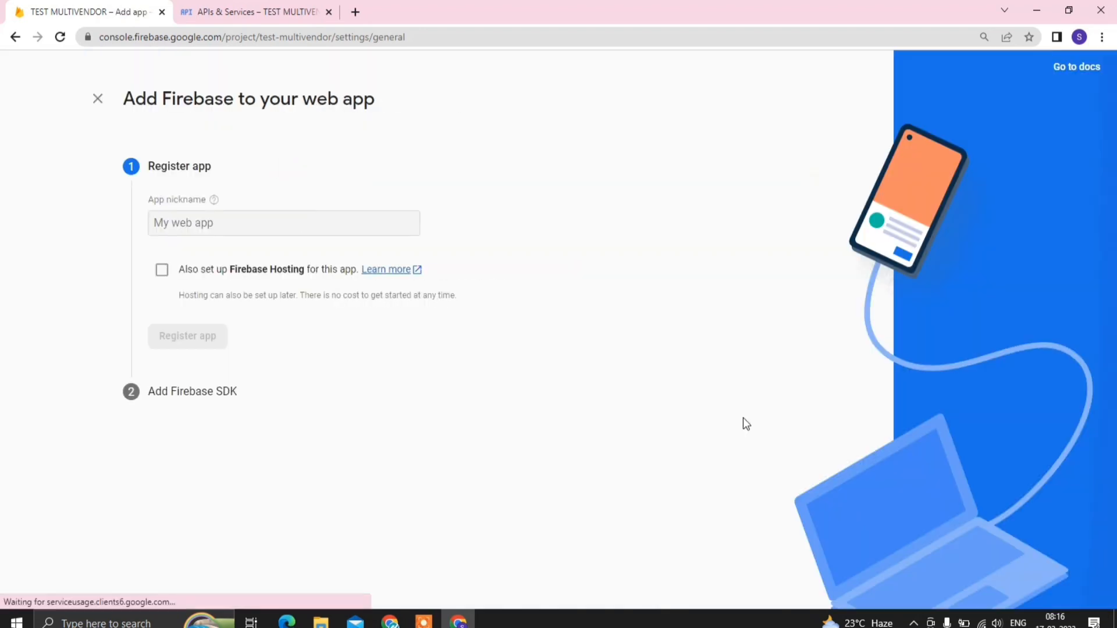
left_click(12, 37)
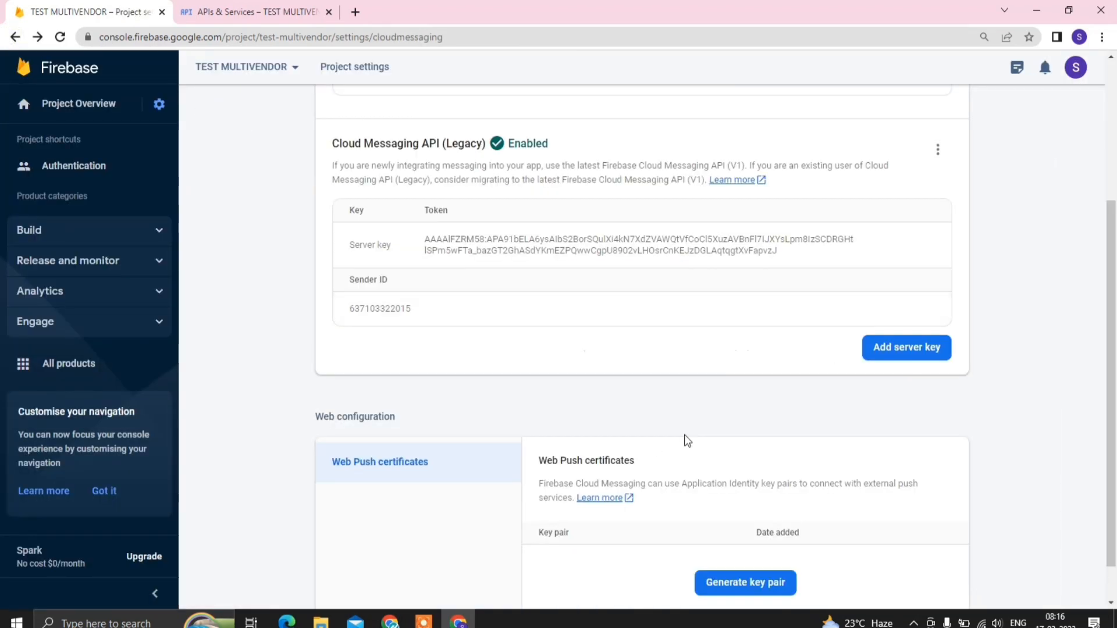
scroll(603, 504, "down", 1)
scroll(534, 506, "up", 4)
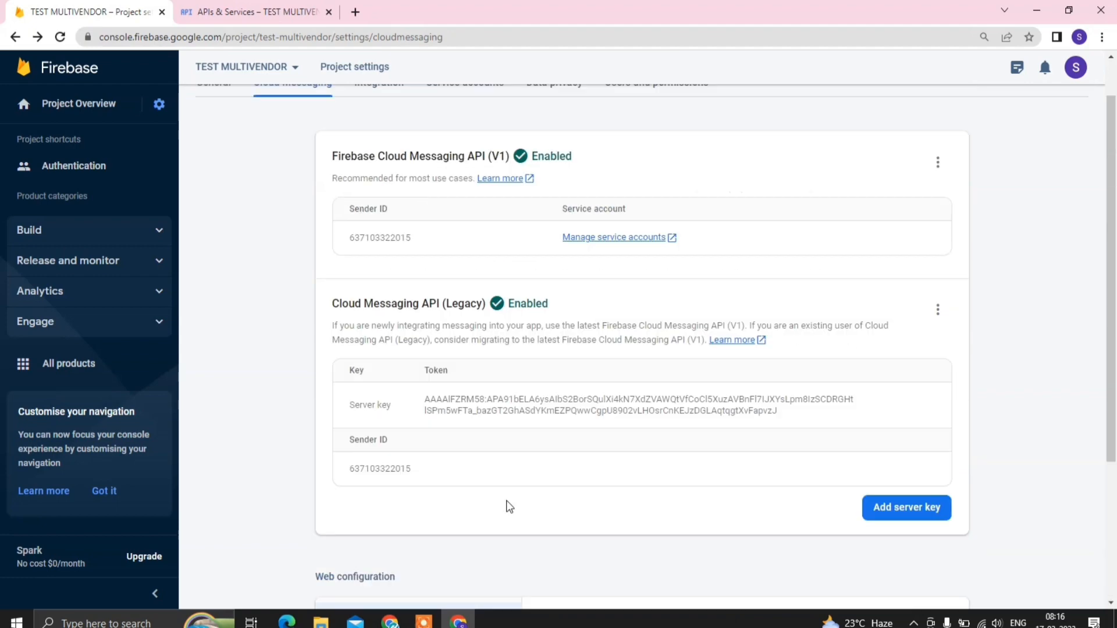
scroll(380, 474, "down", 4)
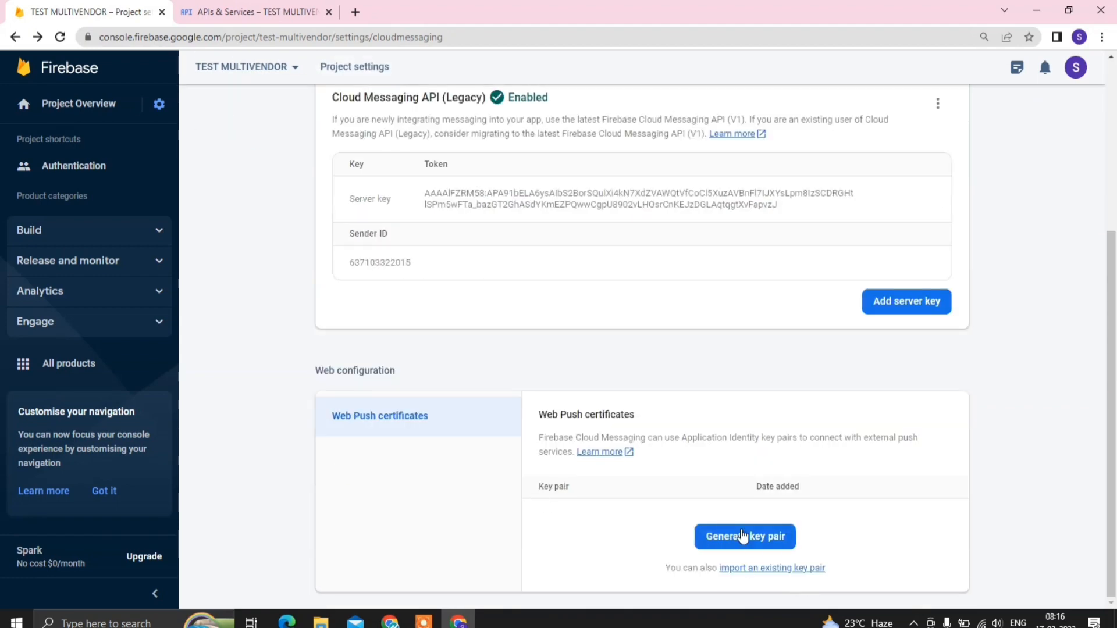
scroll(274, 399, "up", 5)
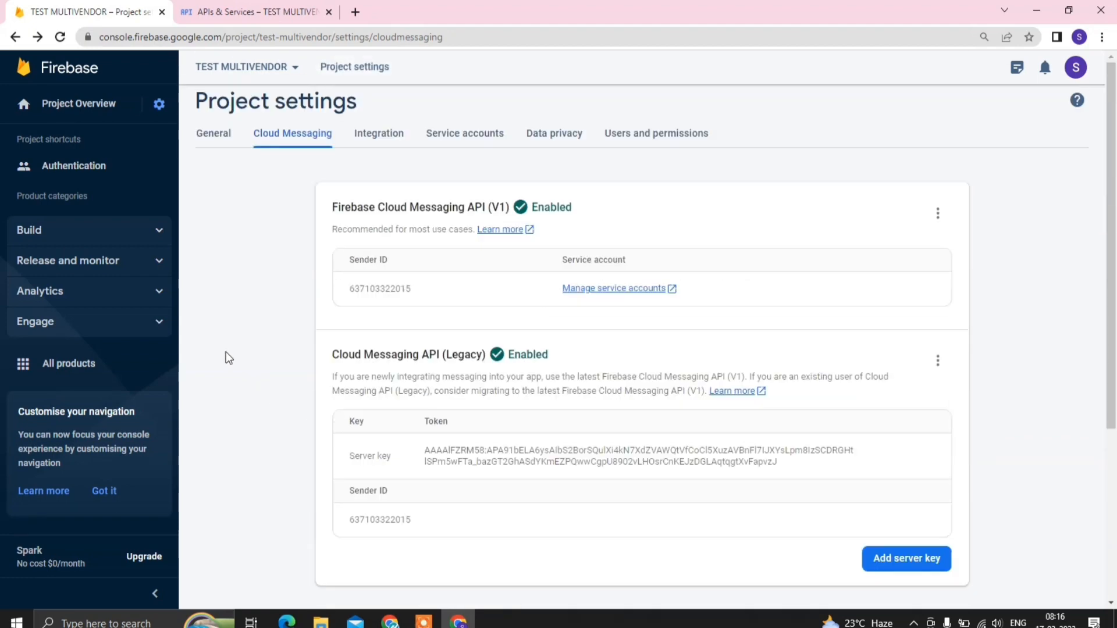
Register a web app nicknamed 'TEST MULTIVENDOR' and continue to the console.
left_click(159, 105)
left_click(217, 109)
scroll(442, 471, "down", 5)
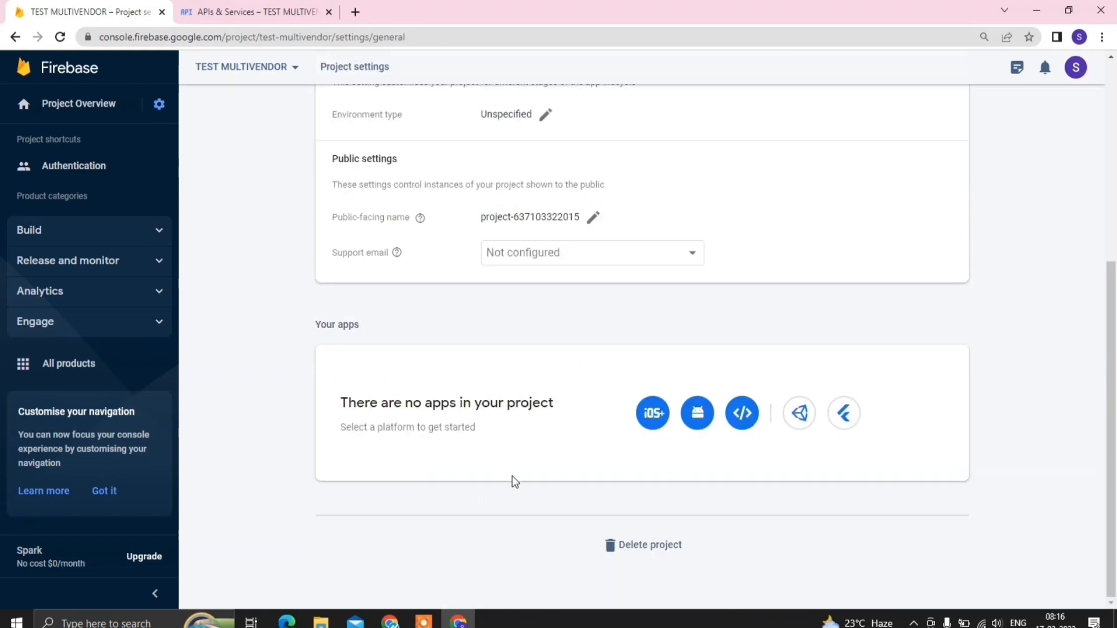
left_click(739, 422)
left_click(205, 222)
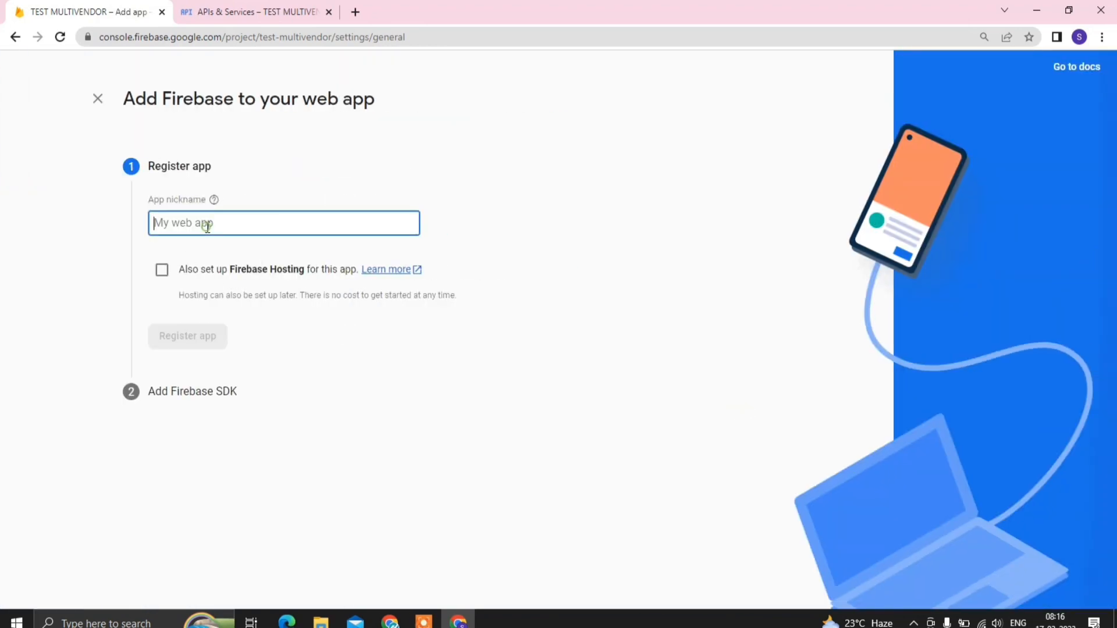
type("TEST")
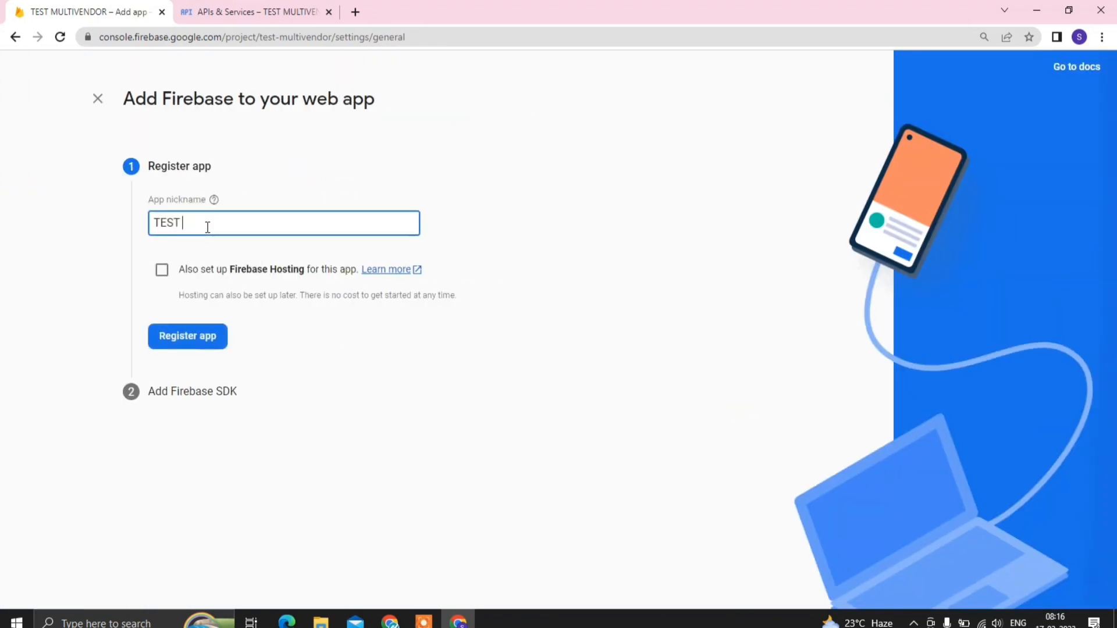
type(" MULTIVENDOR")
left_click(185, 346)
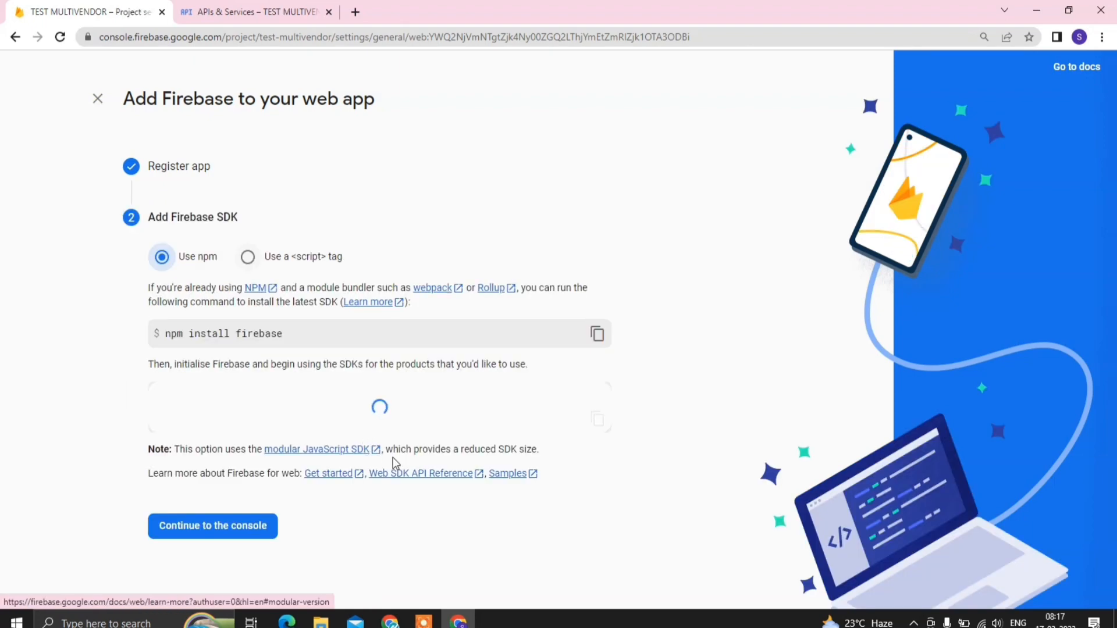
scroll(362, 400, "down", 4)
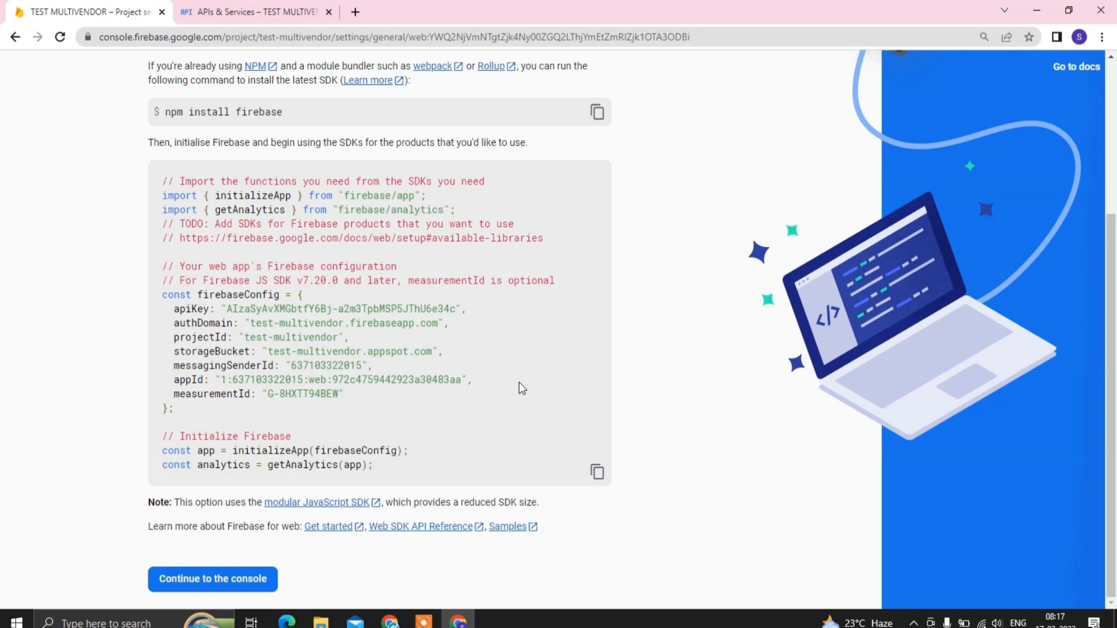
left_click(211, 586)
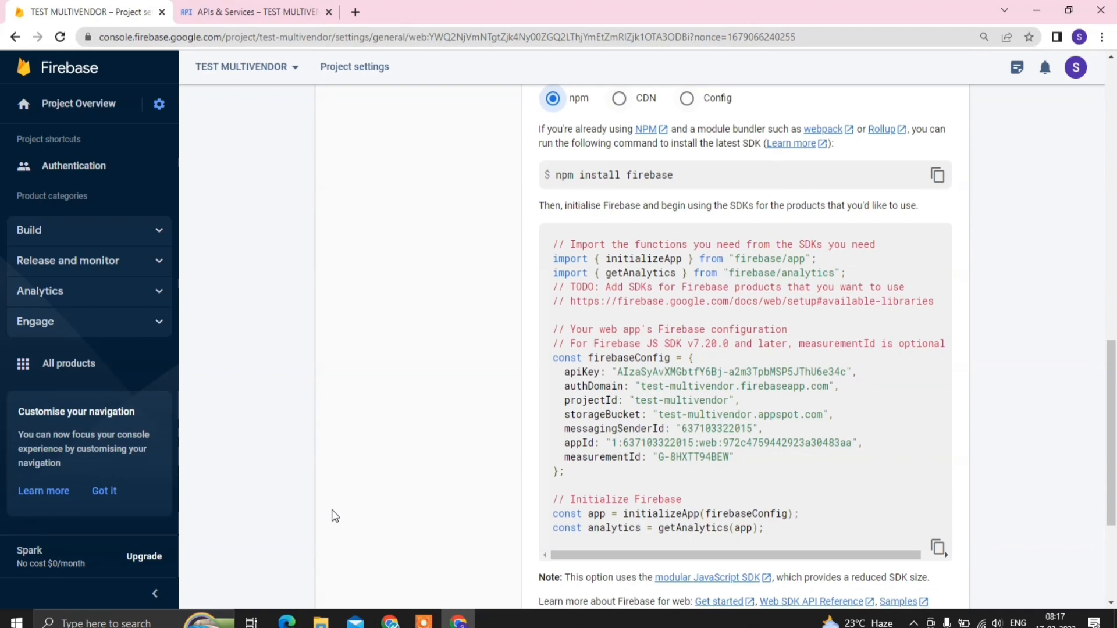
Copy the web app's firebaseConfig block from Project settings, then return to the Olime Pro window.
left_click(71, 105)
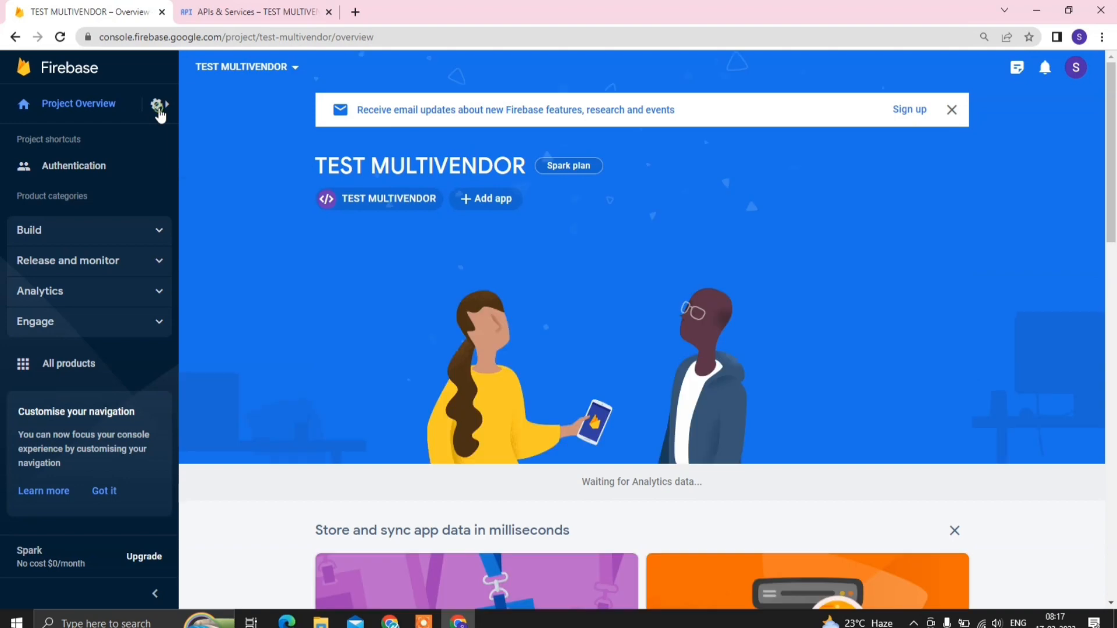
left_click(159, 108)
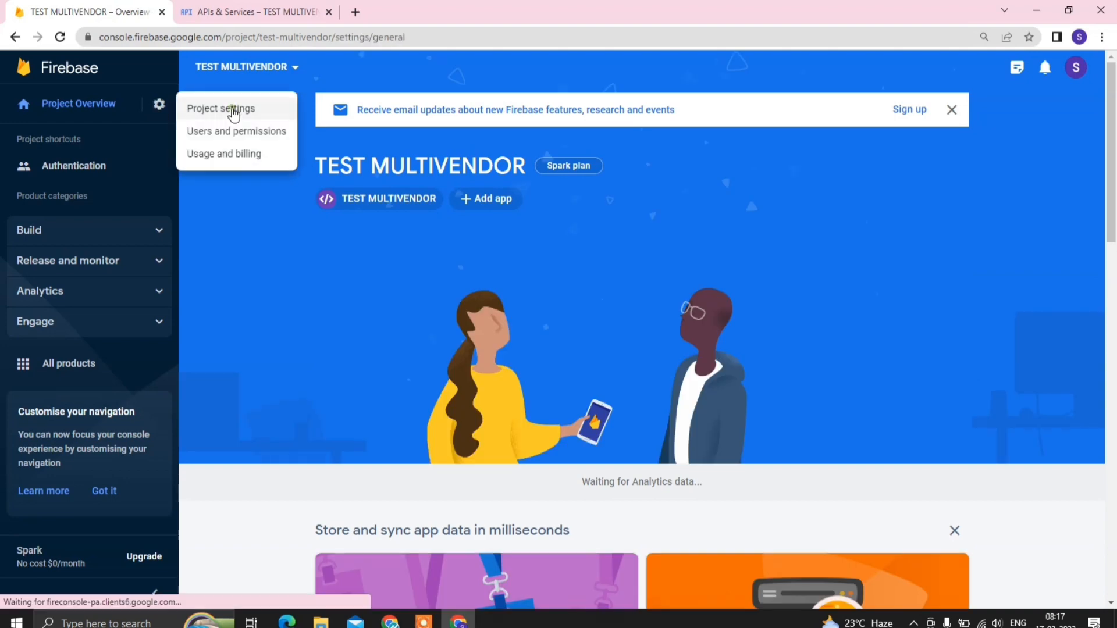
left_click(231, 110)
scroll(542, 425, "down", 5)
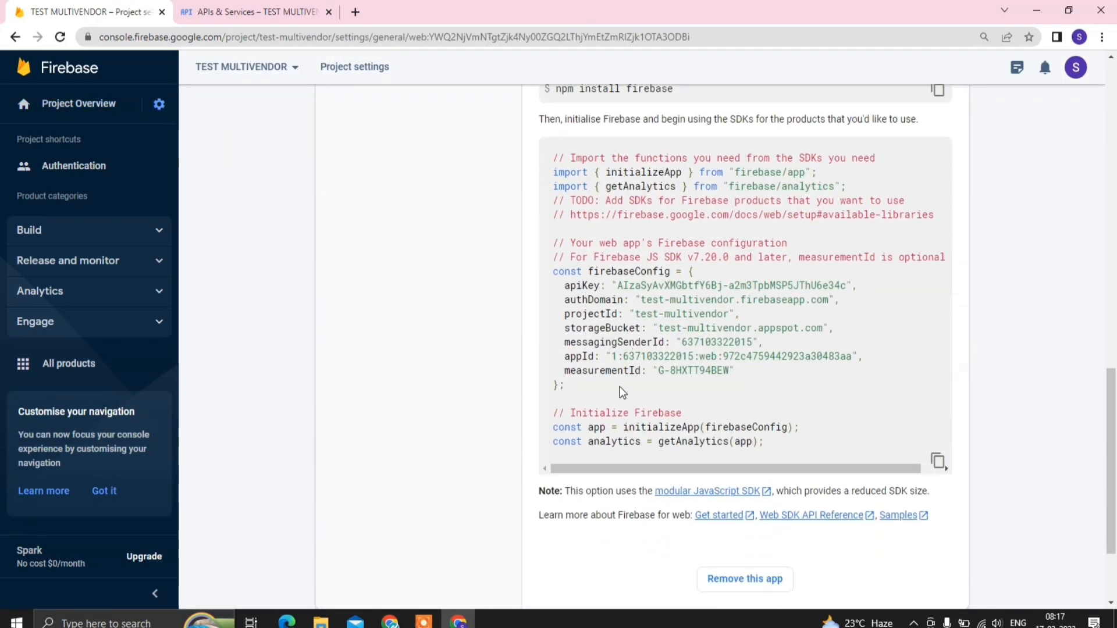
scroll(616, 393, "up", 2)
left_click_drag(571, 526, 551, 411)
right_click(594, 420)
left_click(621, 433)
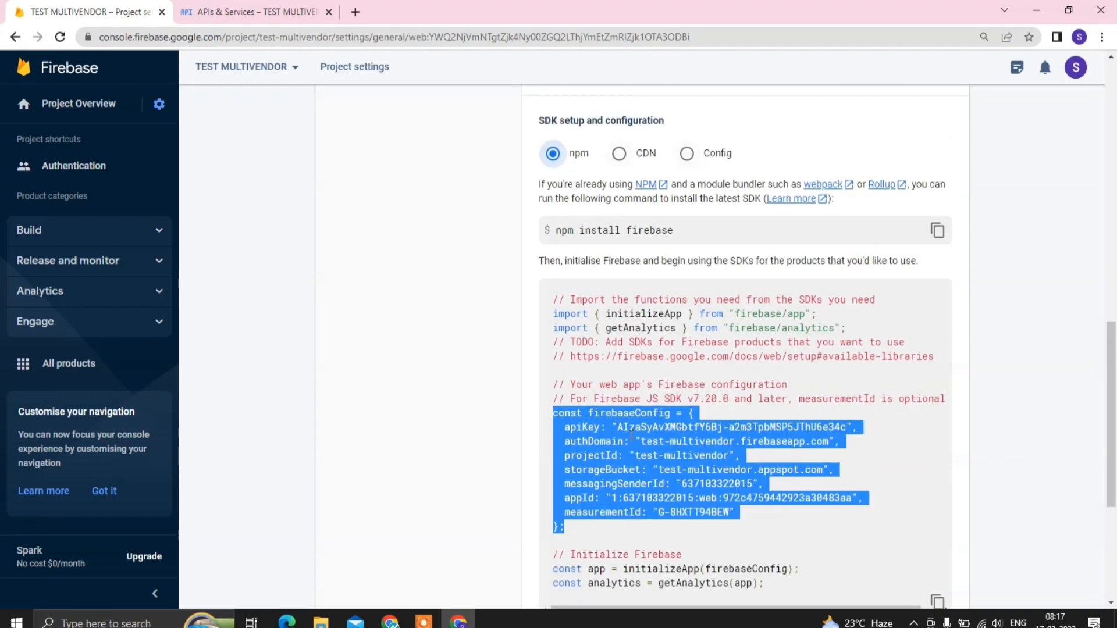
right_click(711, 470)
left_click(735, 479)
left_click(390, 621)
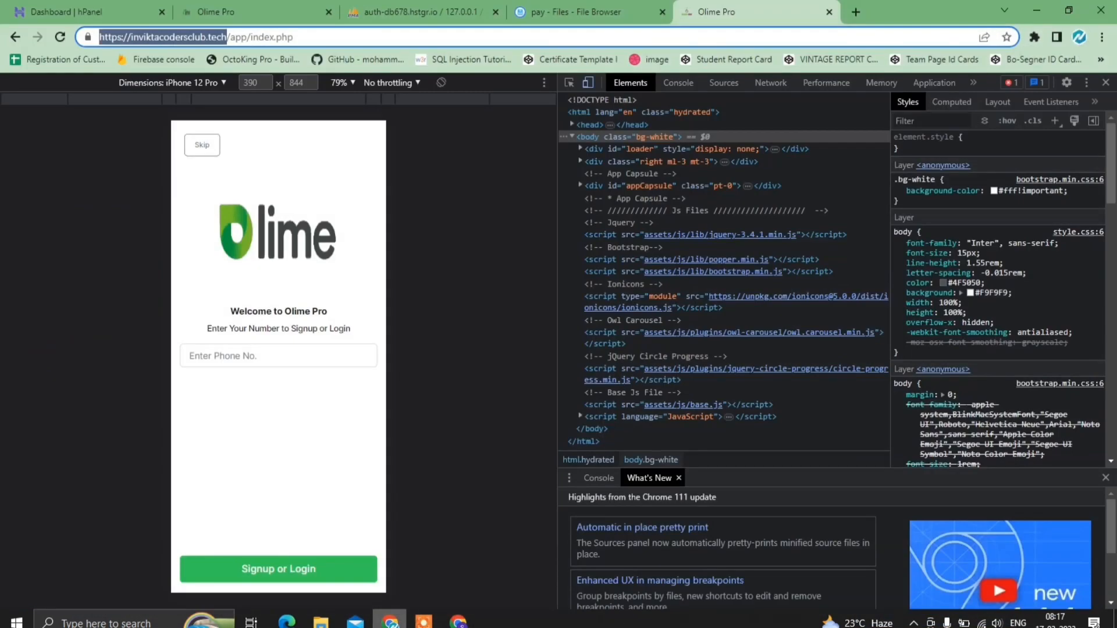
Open otp.php from public_html/app in the Hostinger File Manager.
left_click(93, 12)
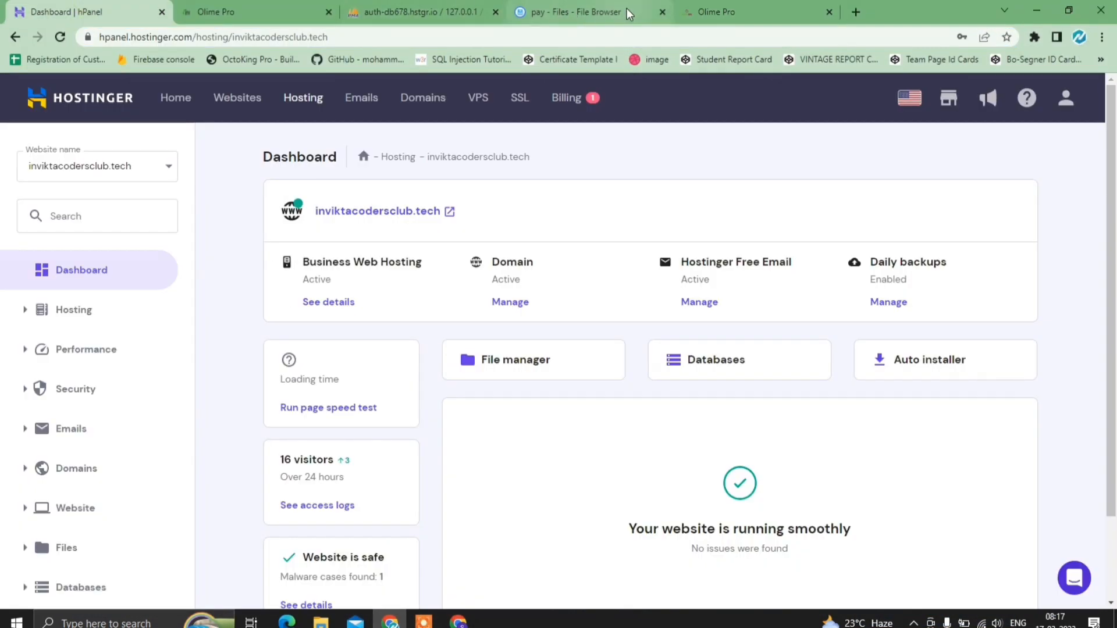
left_click(662, 12)
left_click(494, 11)
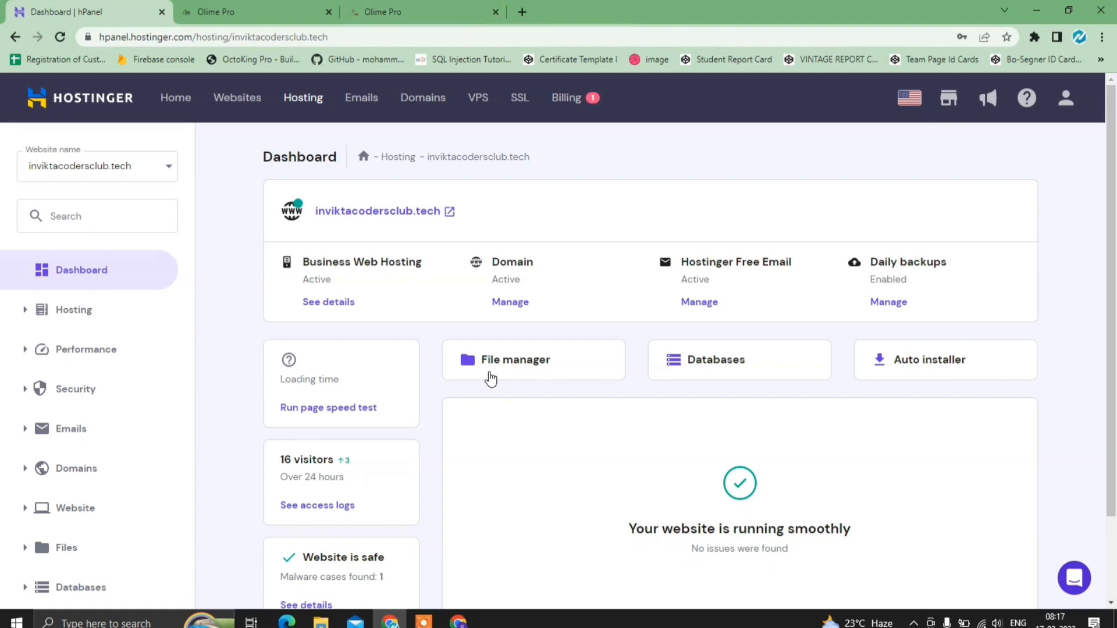
left_click(498, 364)
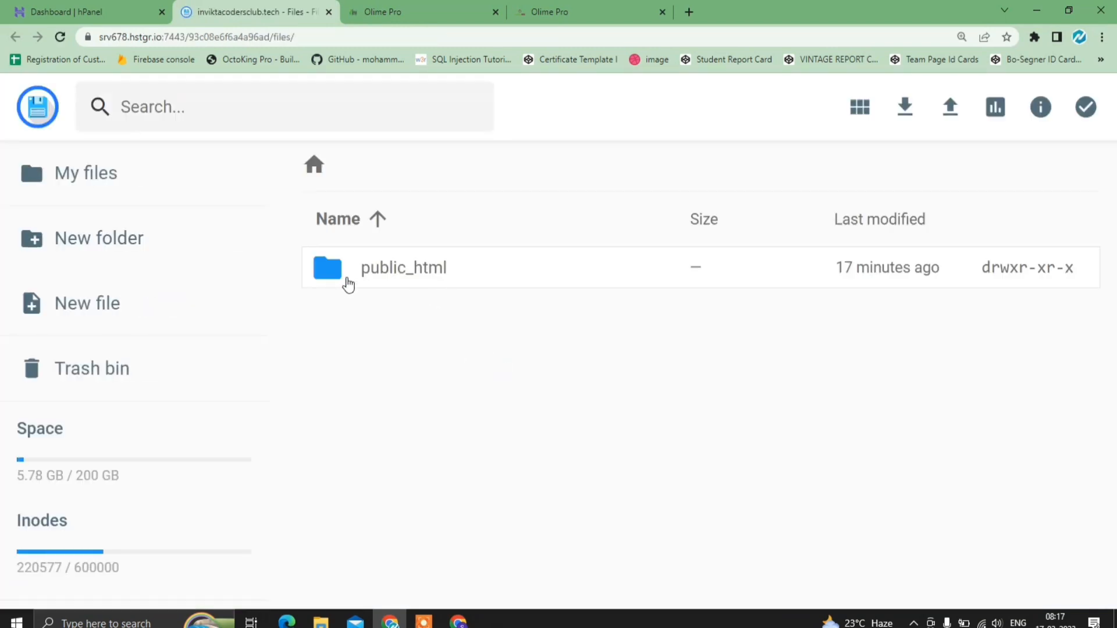
double_click(386, 279)
left_click(430, 282)
double_click(430, 281)
scroll(432, 444, "down", 15)
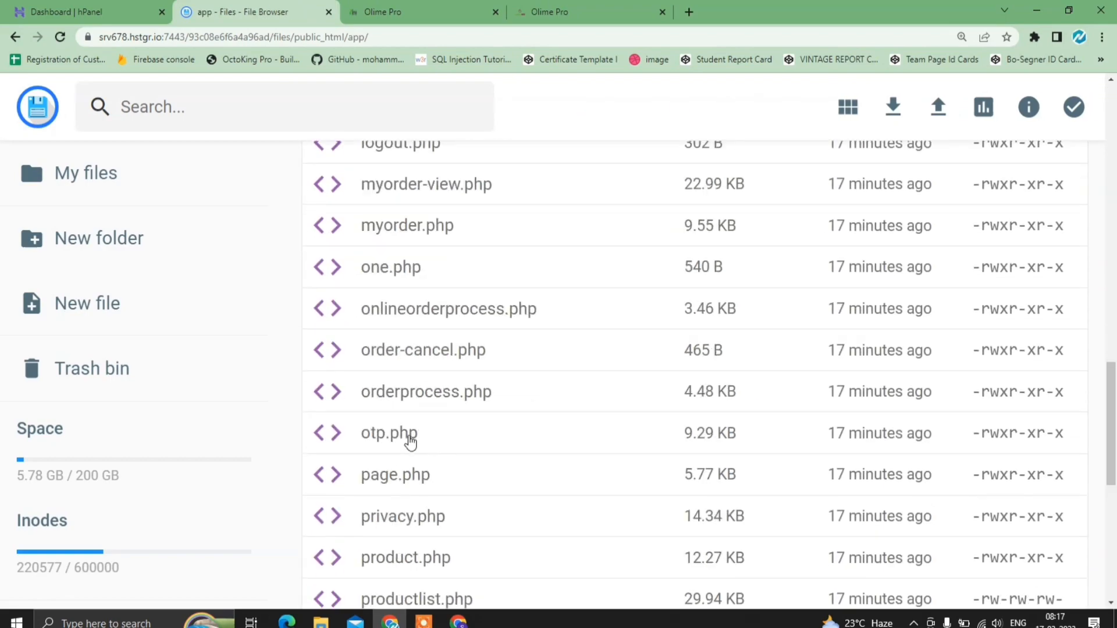
double_click(414, 443)
Replace otp.php's firebaseConfig with the test-multivendor values, save, and close the file.
scroll(369, 501, "down", 10)
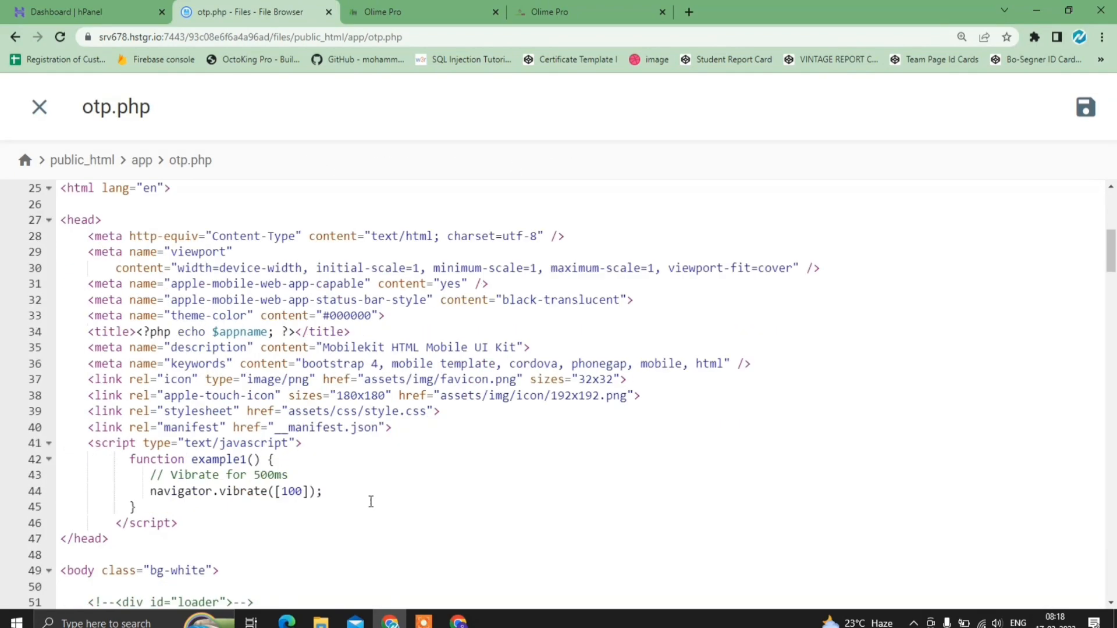
scroll(370, 502, "down", 13)
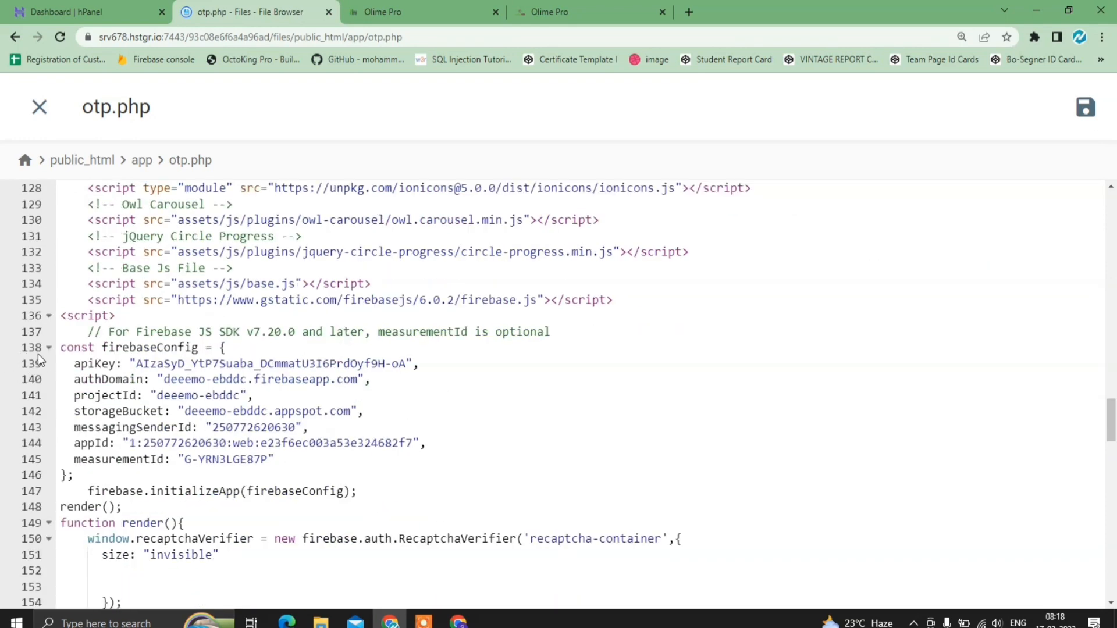
left_click_drag(90, 482, 58, 347)
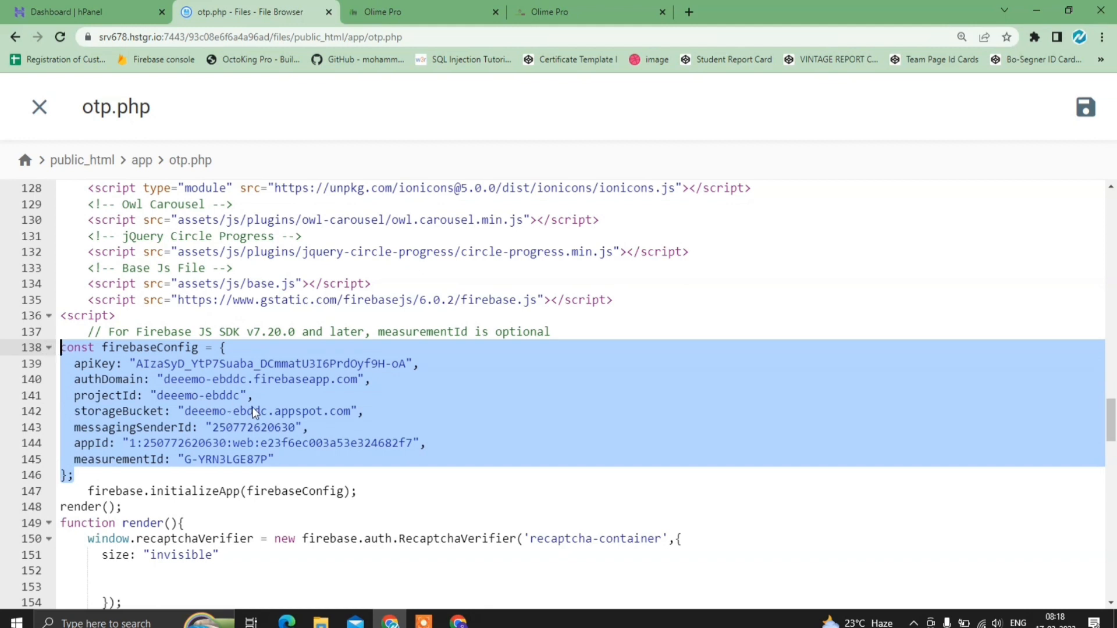
key("ctrl+v")
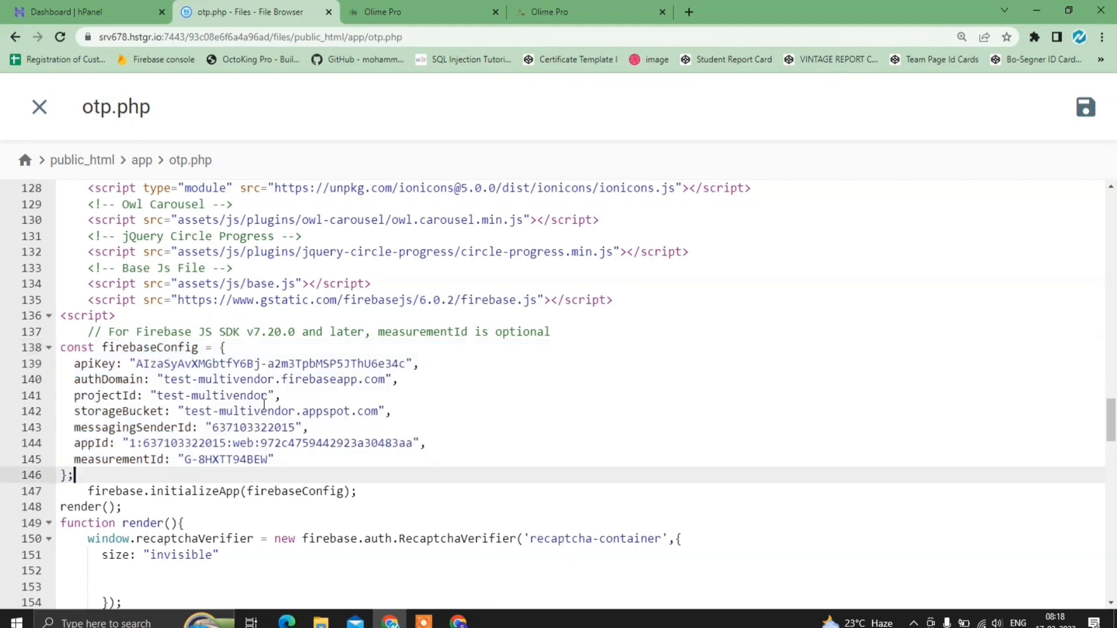
left_click(1086, 109)
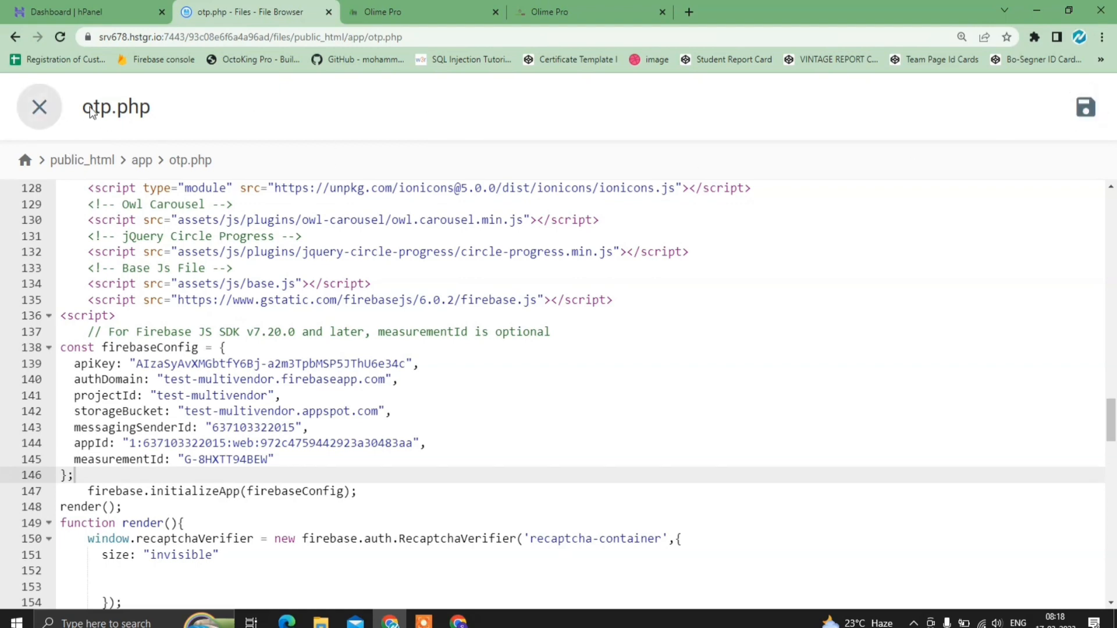
key("ctrl+s")
left_click(40, 107)
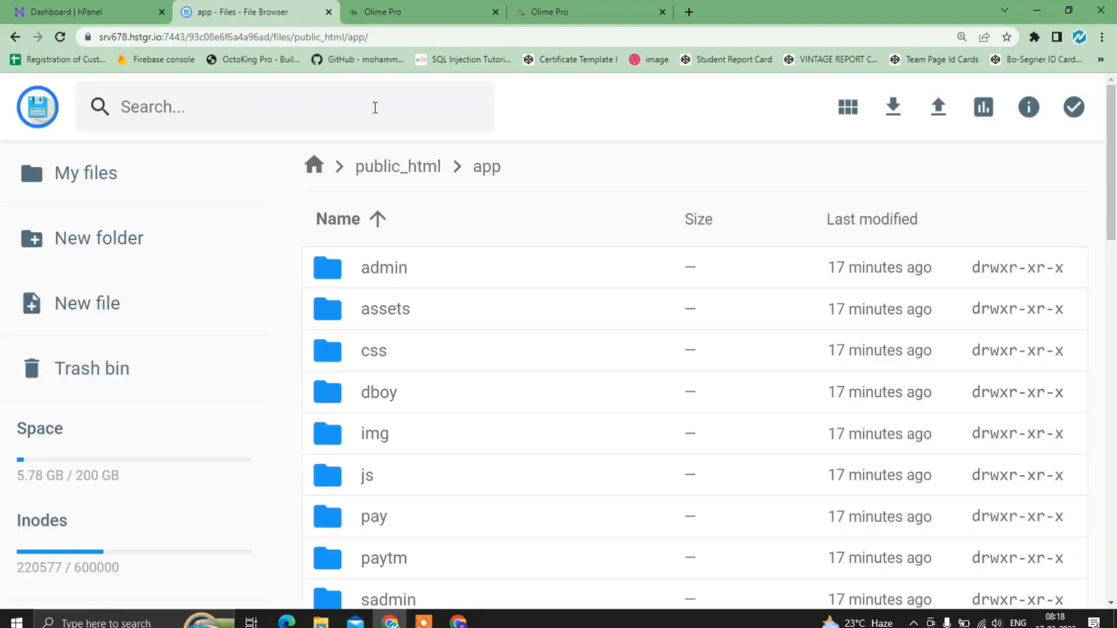
left_click(406, 7)
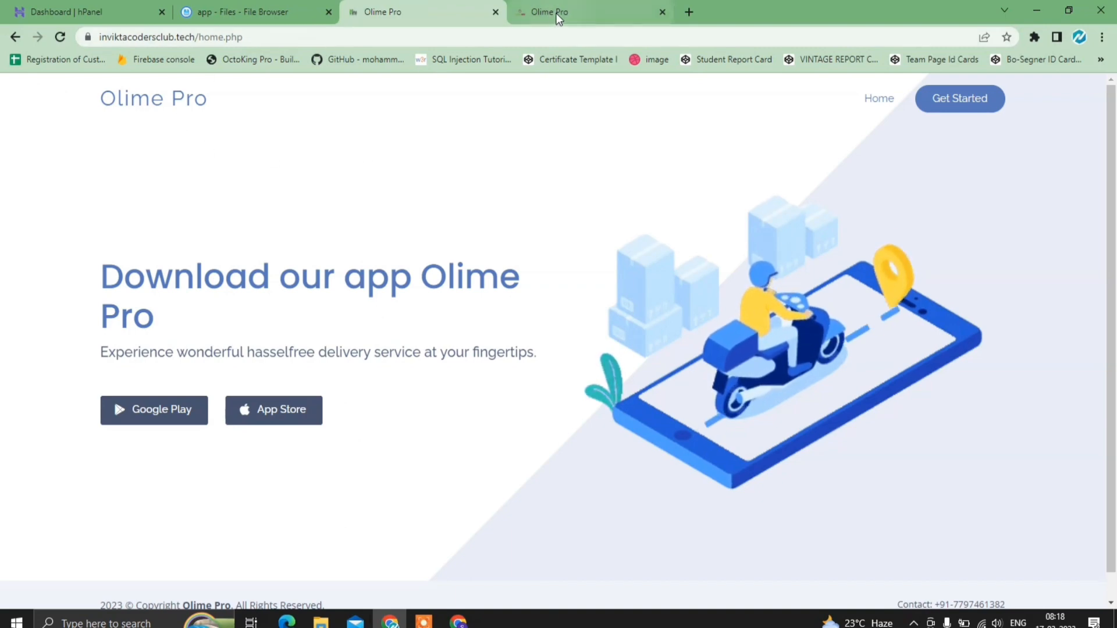
Reload the Olime Pro app and request an OTP for a saved phone number.
left_click(556, 13)
left_click(58, 40)
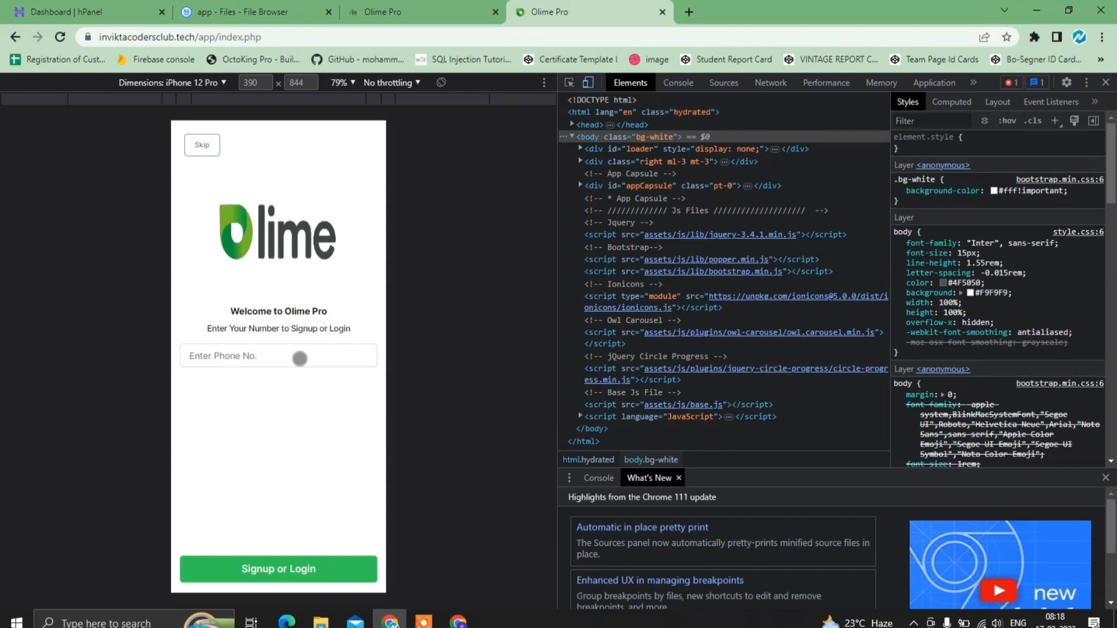
left_click(265, 355)
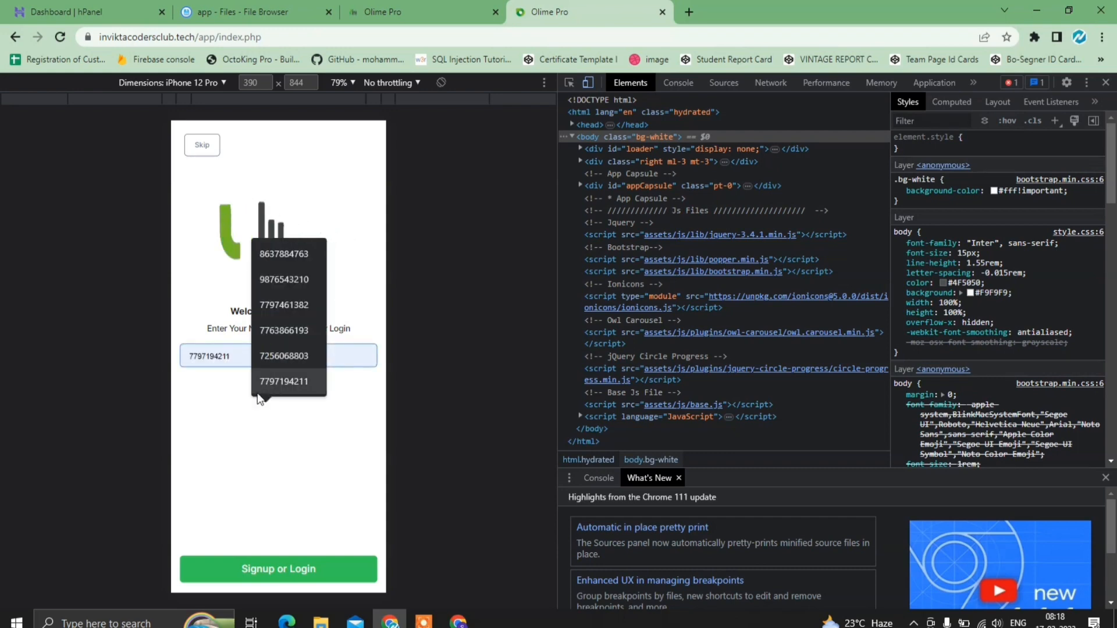
left_click(306, 386)
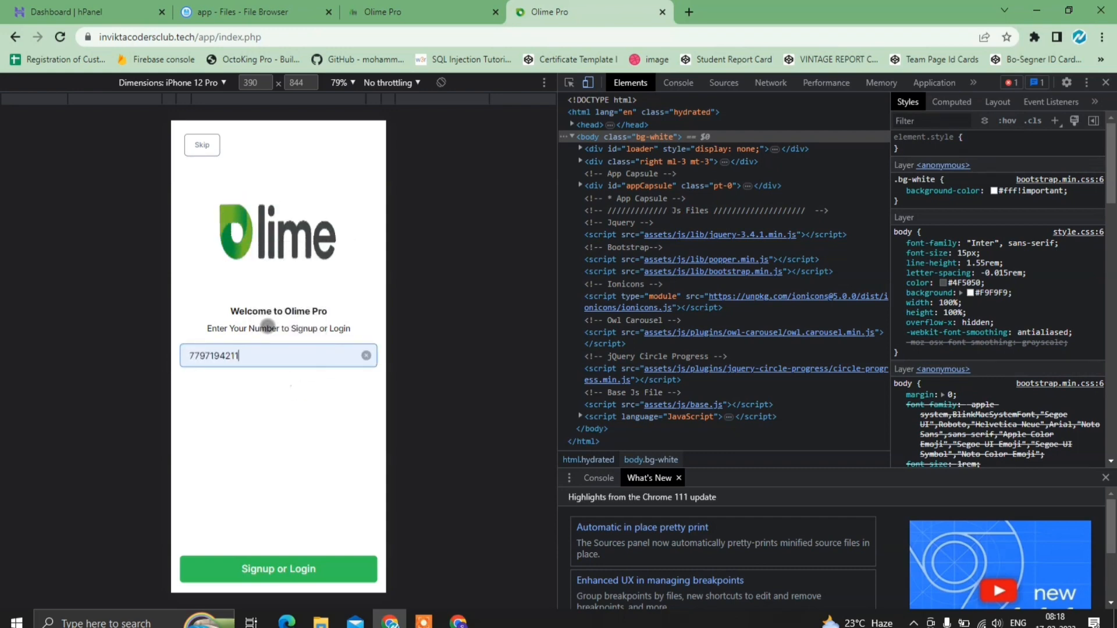
left_click(278, 569)
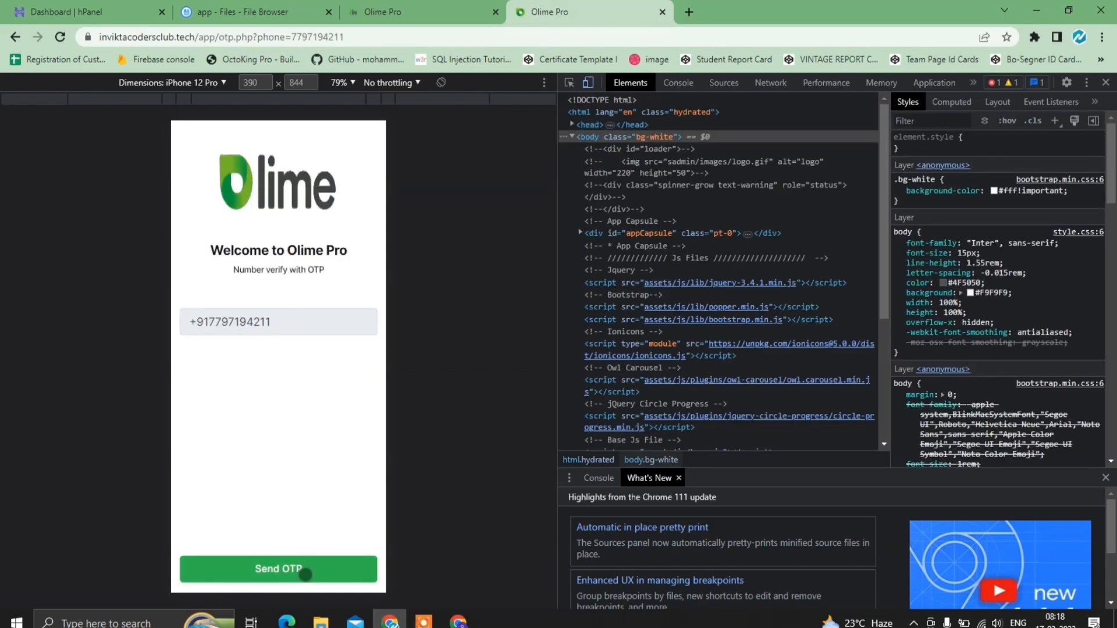
left_click(305, 574)
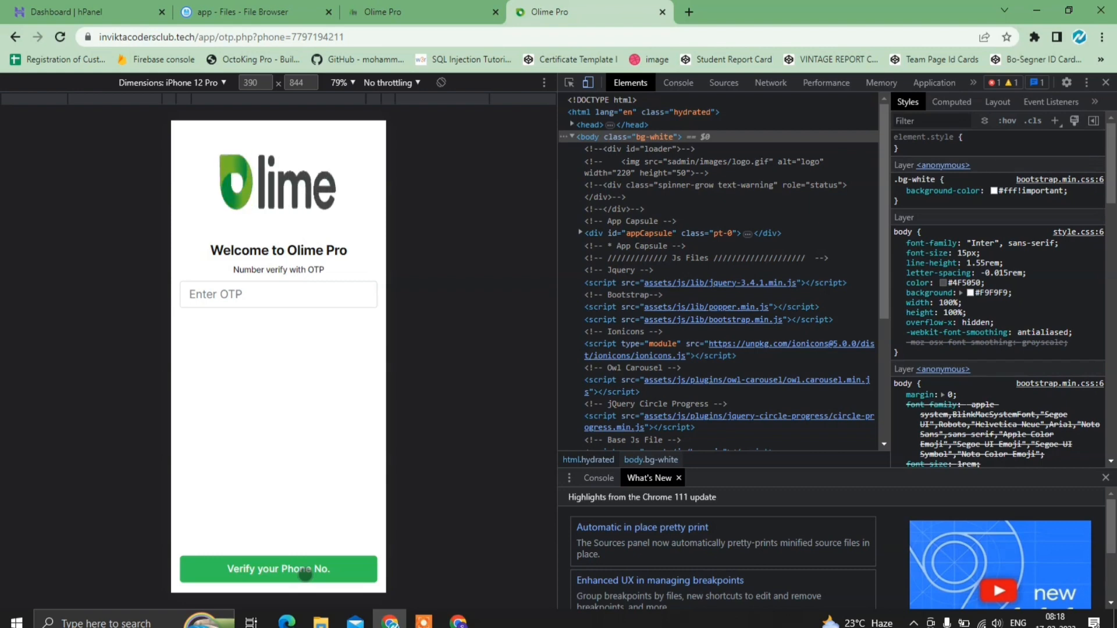
Enter the one-time code to verify the phone, then close the APIs & Services tab.
left_click(314, 306)
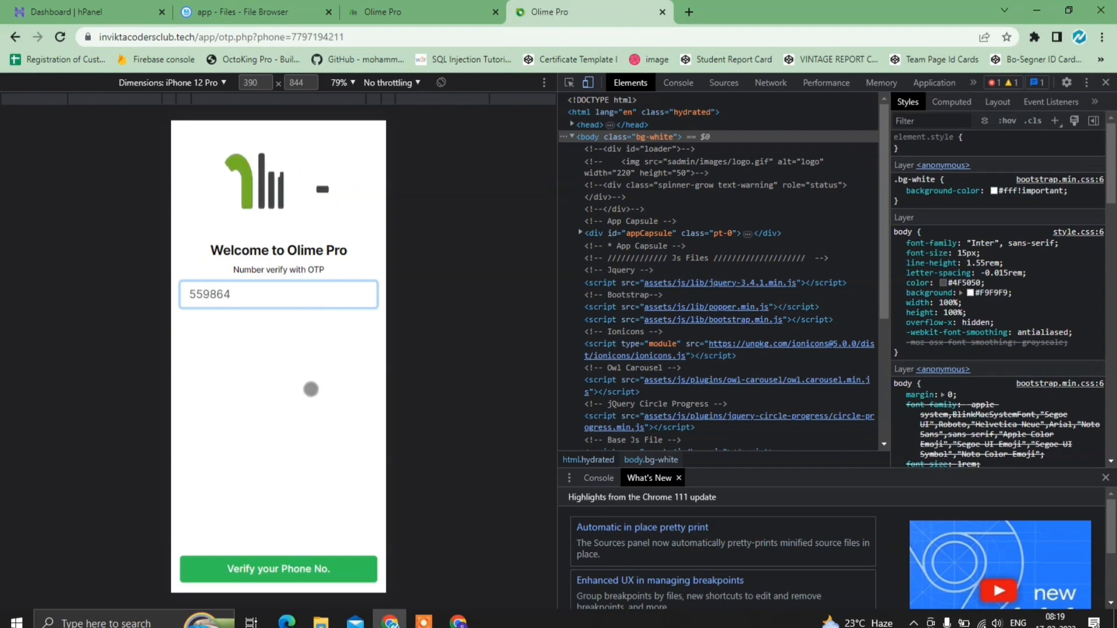
left_click(278, 570)
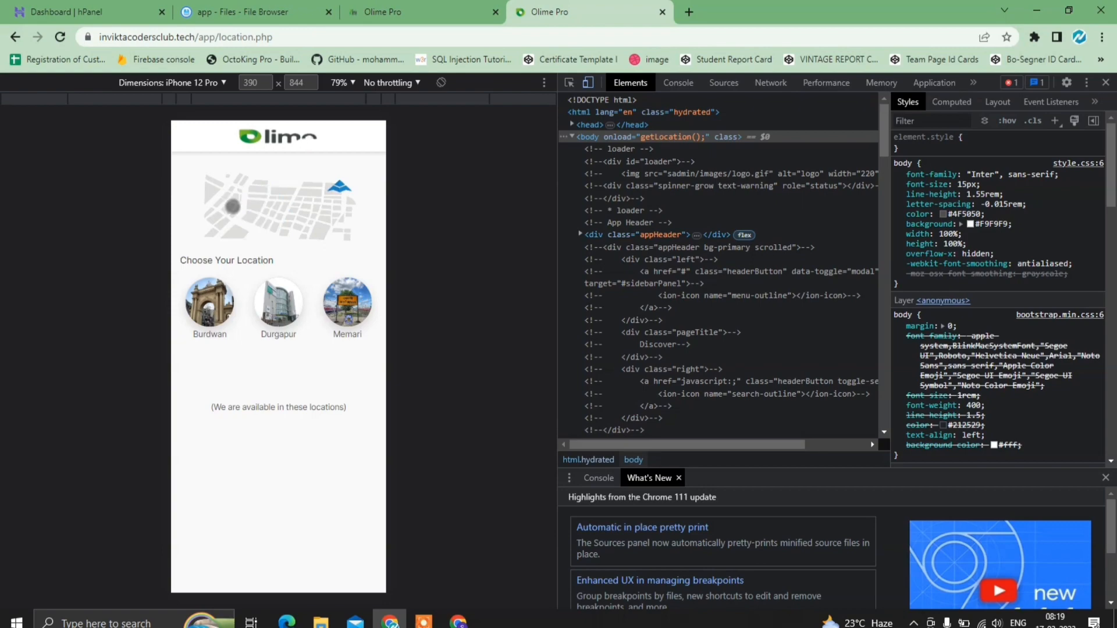
left_click(1038, 11)
scroll(568, 263, "down", 2)
scroll(305, 366, "up", 10)
left_click(329, 12)
left_click(188, 12)
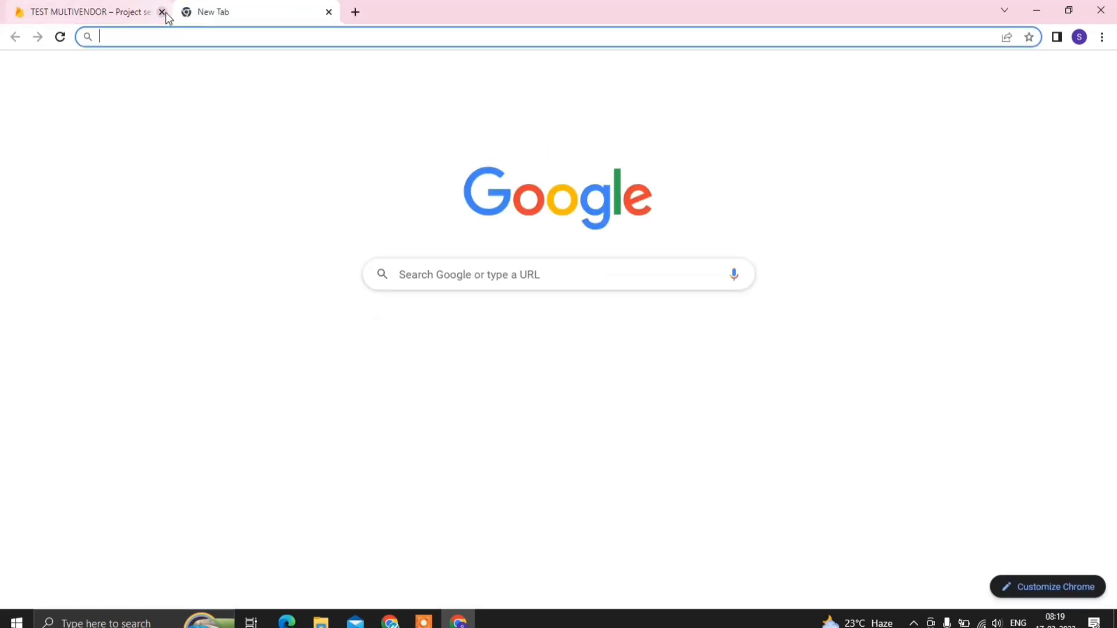
Close the Firebase settings tab, search Google for 'onesignal' and open onesignal.com.
left_click(161, 12)
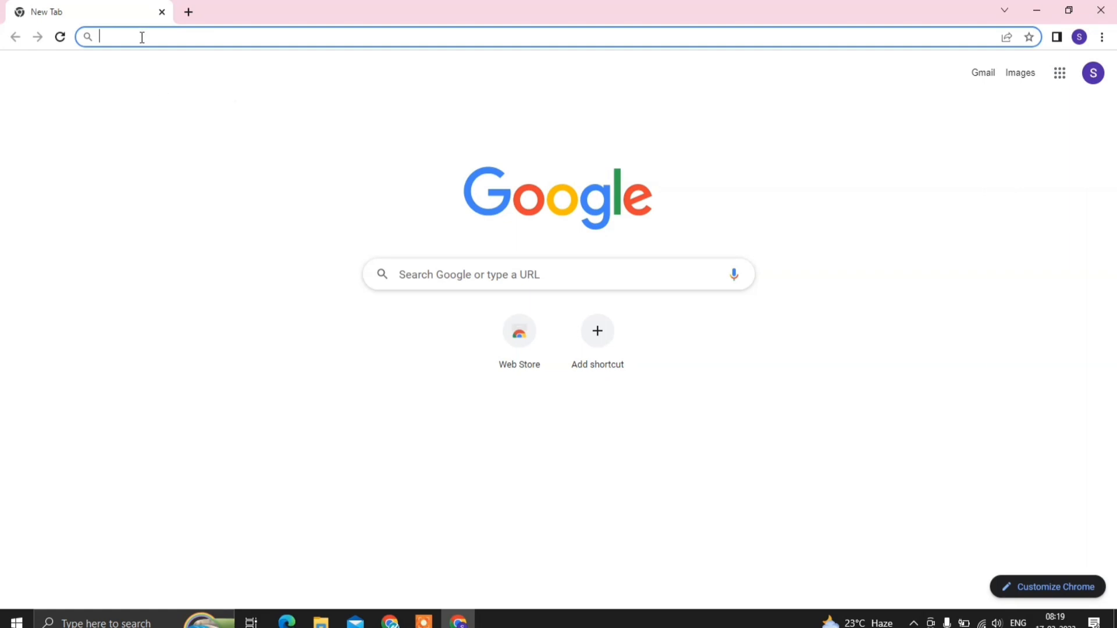
type("ONEsignal")
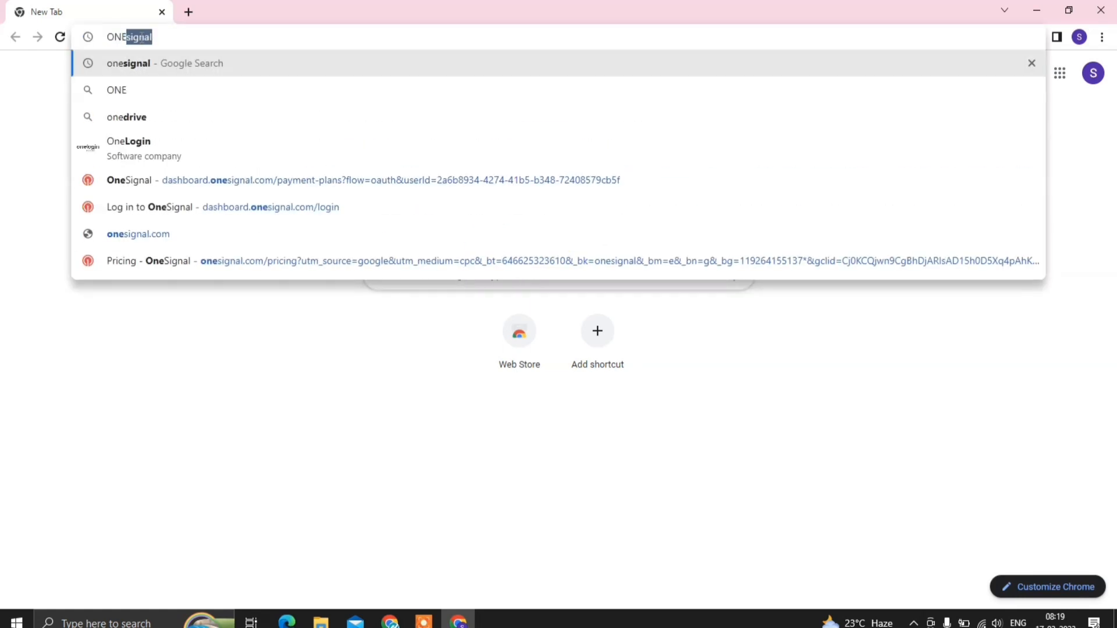
key("Return")
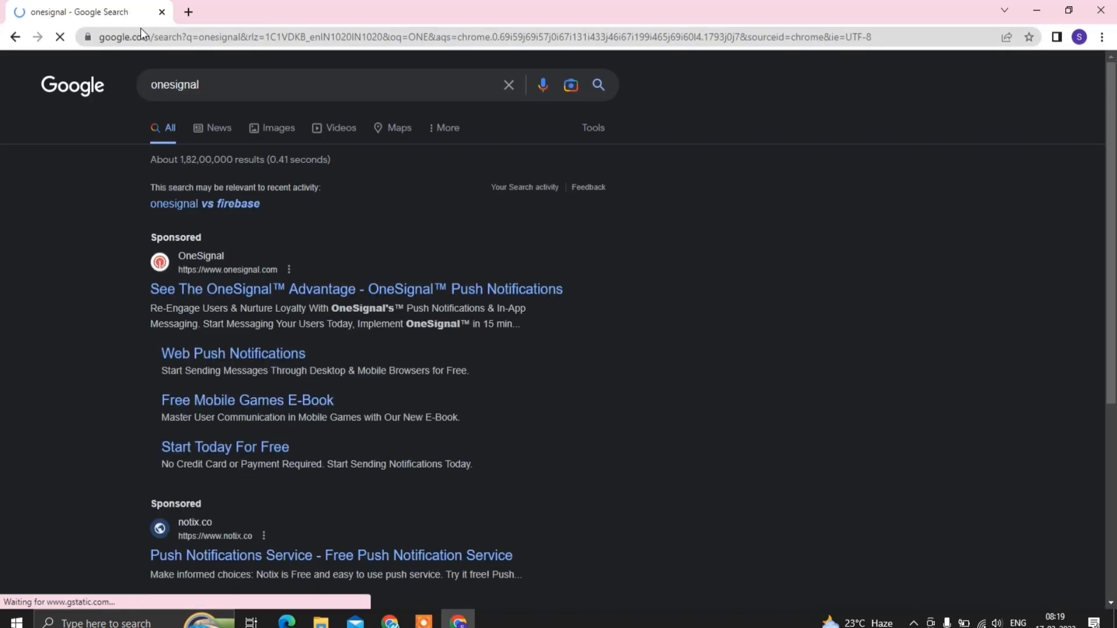
scroll(287, 371, "down", 4)
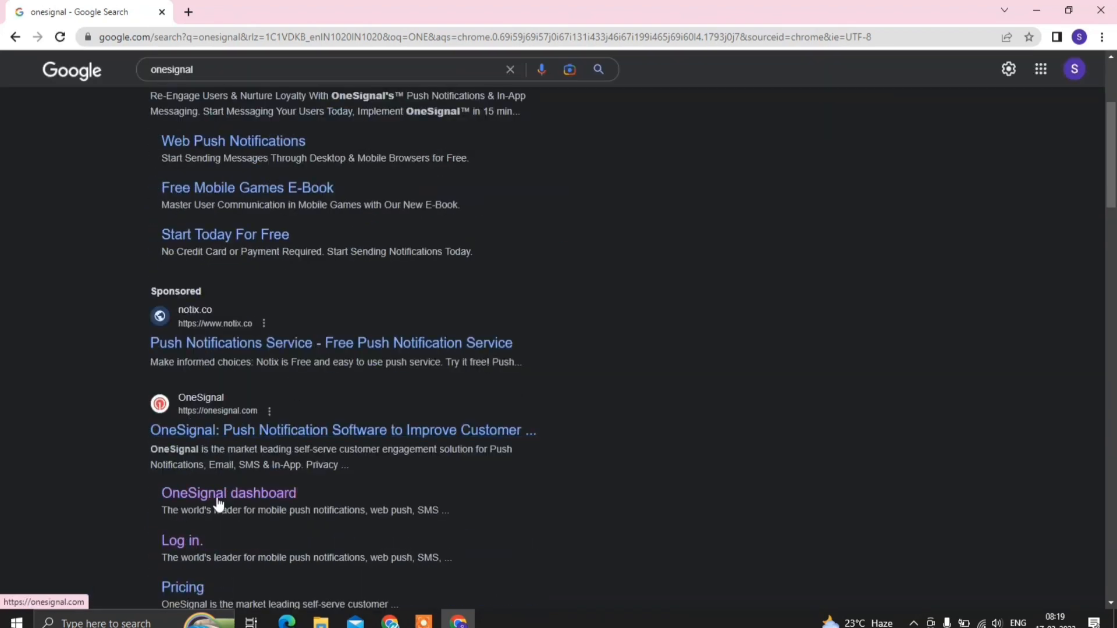
left_click(274, 432)
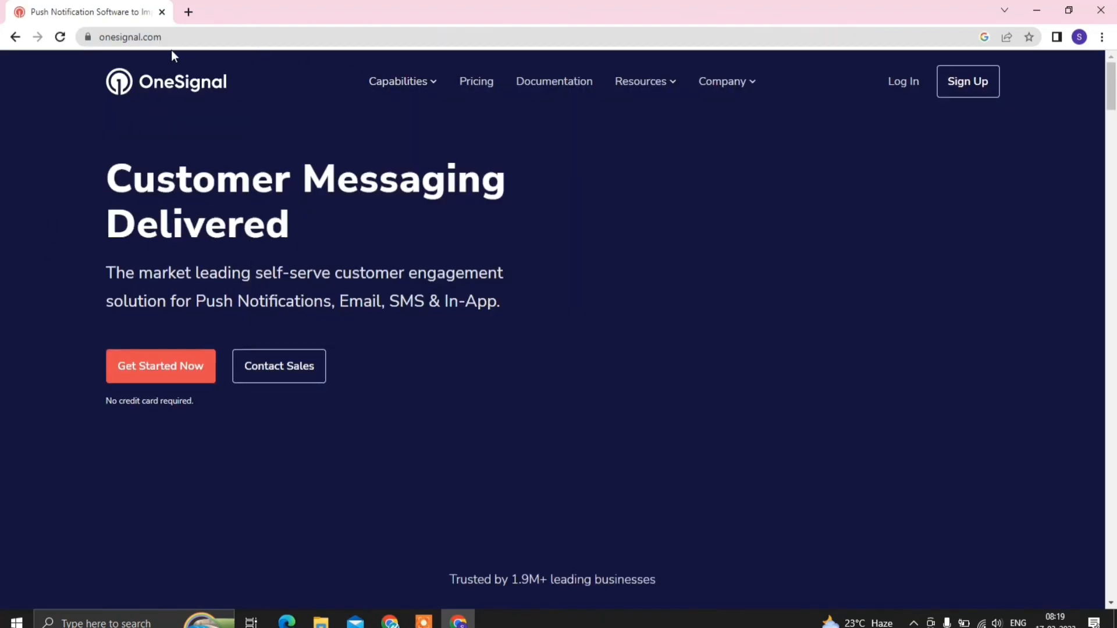
Log in to OneSignal with the Google account and open the New App / Website form.
left_click(137, 38)
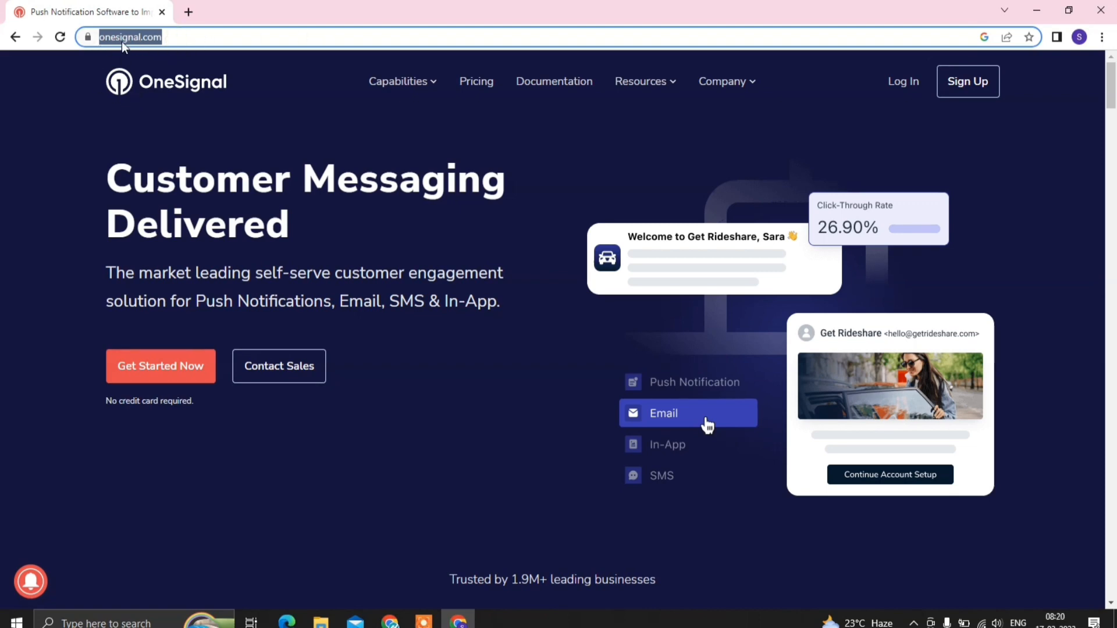
left_click(965, 87)
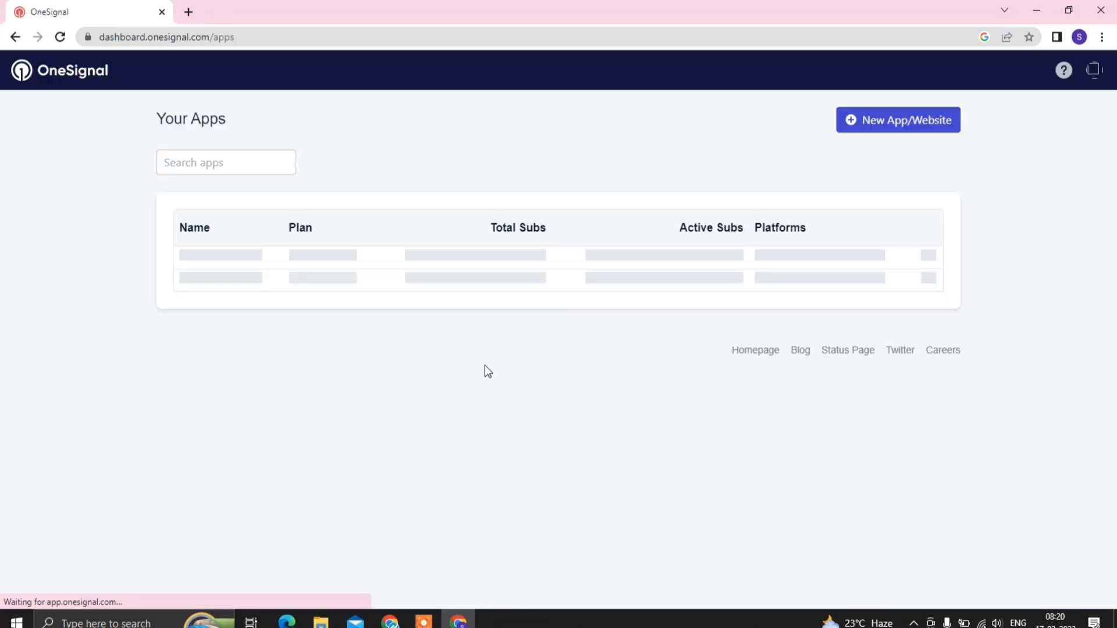
left_click(1098, 79)
left_click(1022, 147)
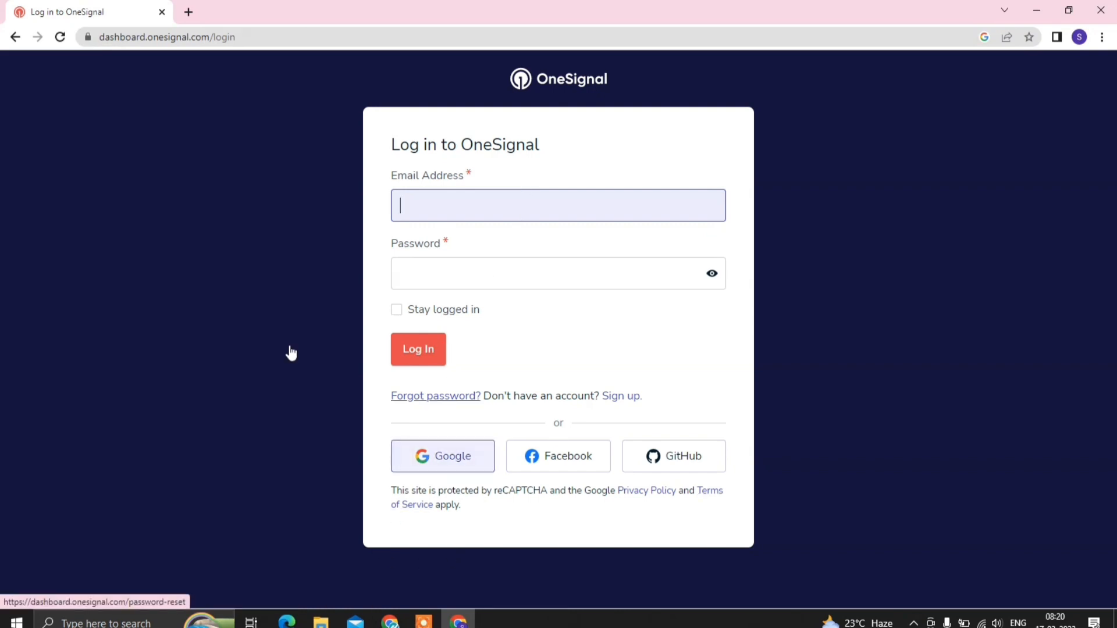
left_click(426, 467)
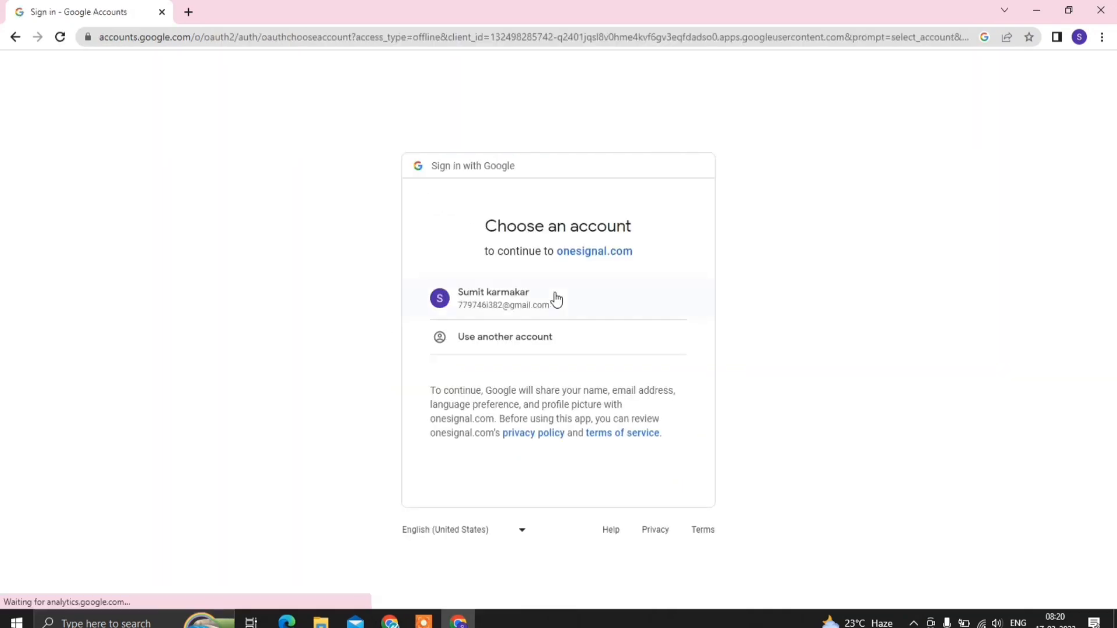
left_click(523, 301)
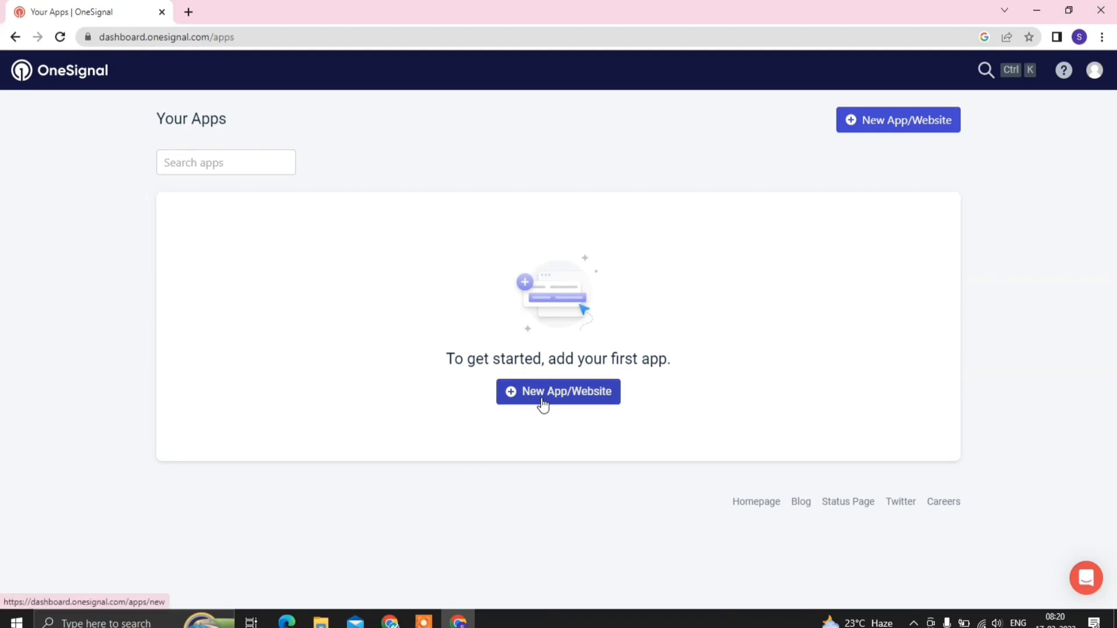
left_click(586, 399)
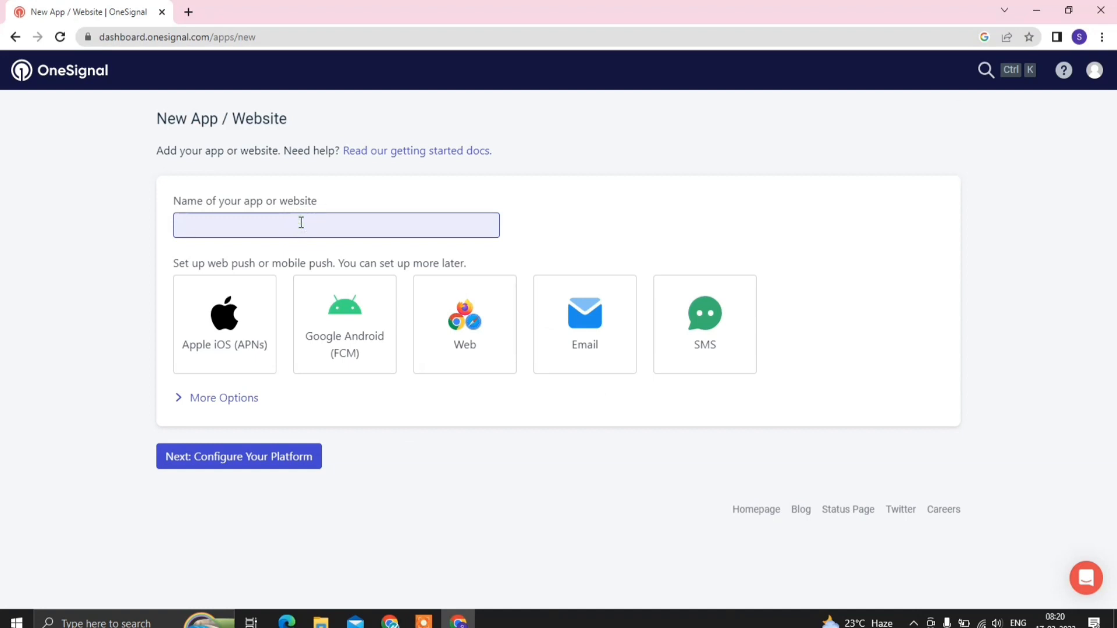
Name the app TEST MULTIVENDOR, choose Google Android (FCM), and proceed to platform configuration.
type("TEST MULTIVENDOR")
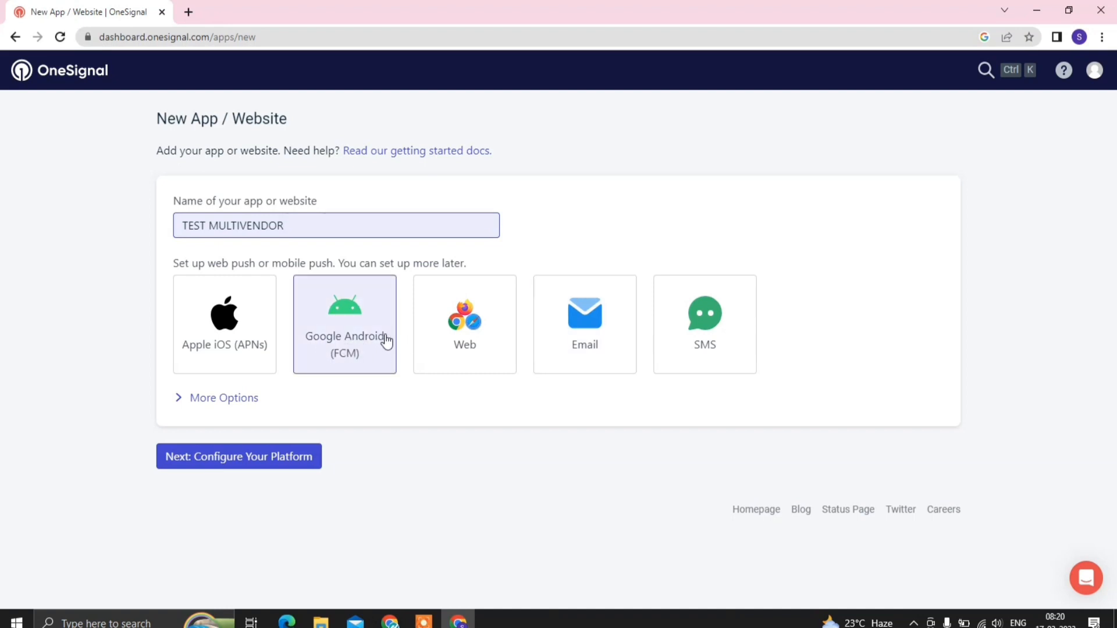
left_click(351, 332)
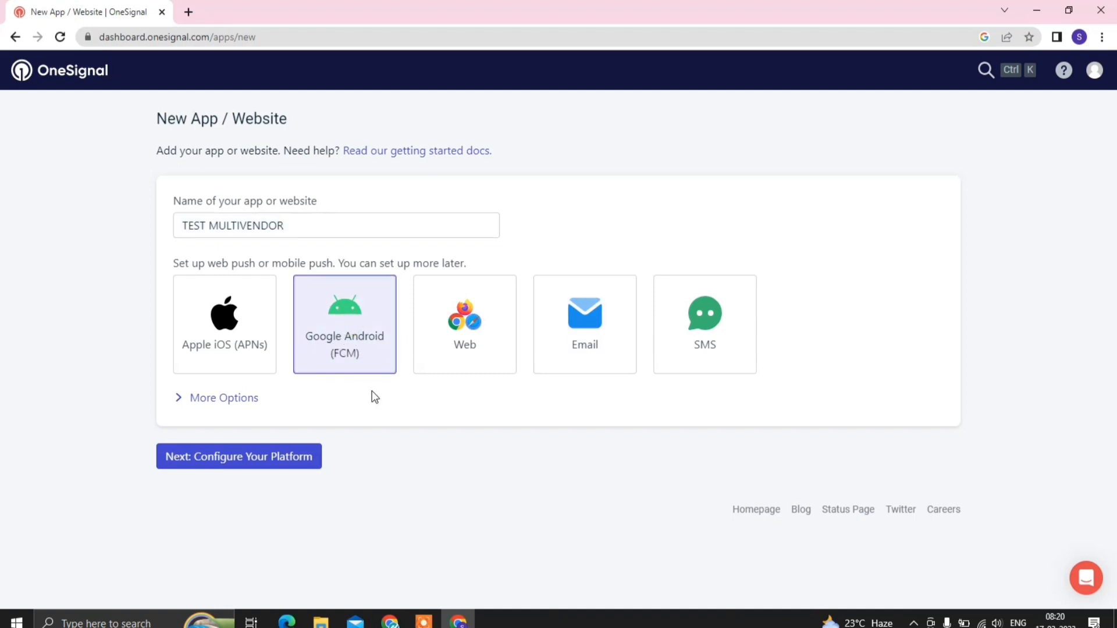
left_click(274, 459)
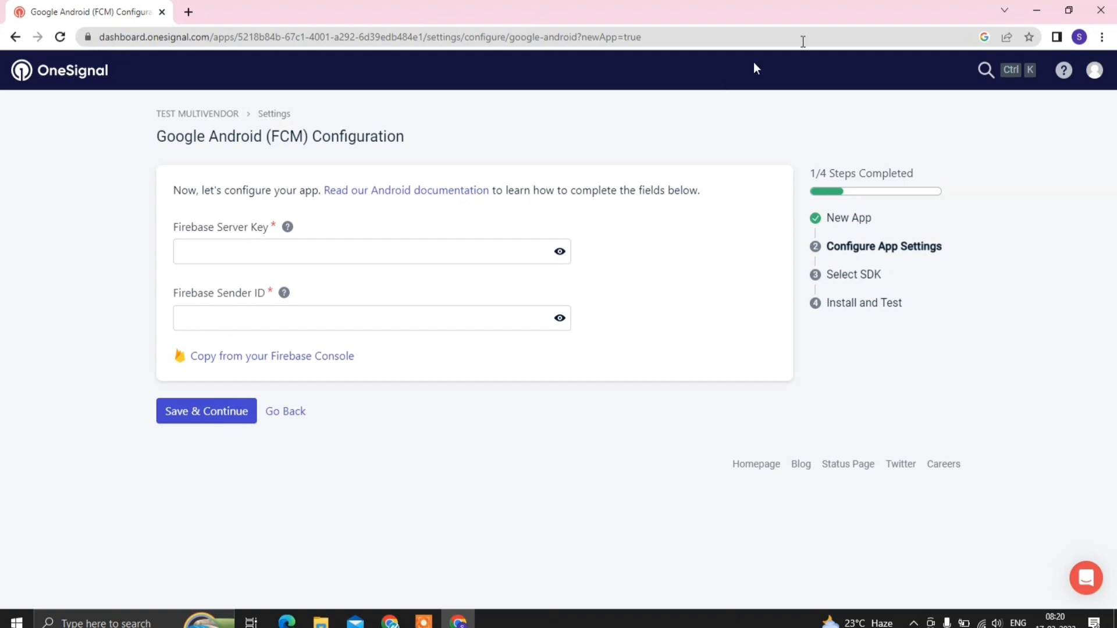
Copy the Firebase Server Key from the FIREBASE notes into OneSignal's Server Key field.
double_click(865, 9)
double_click(563, 250)
left_click_drag(187, 202, 1039, 205)
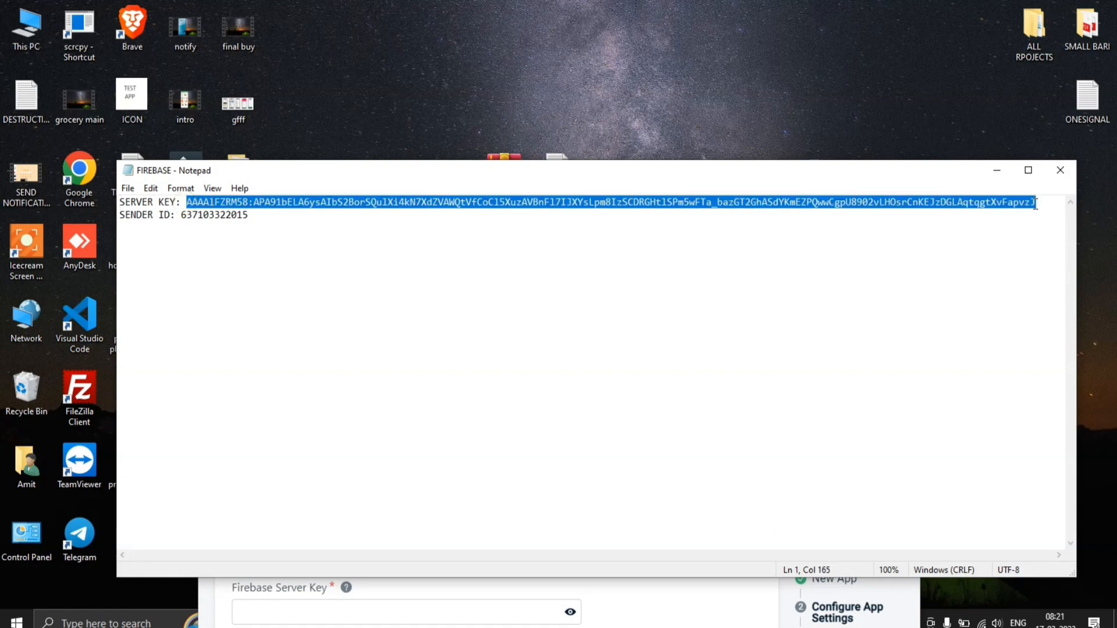
left_click(996, 170)
double_click(558, 364)
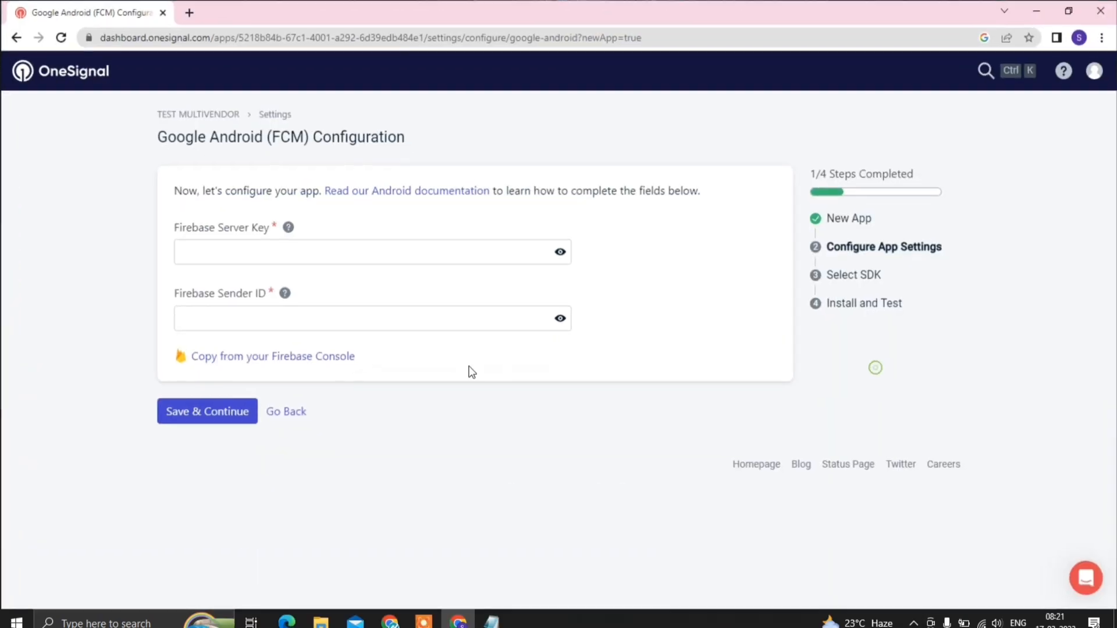
left_click(294, 253)
key("ctrl+v")
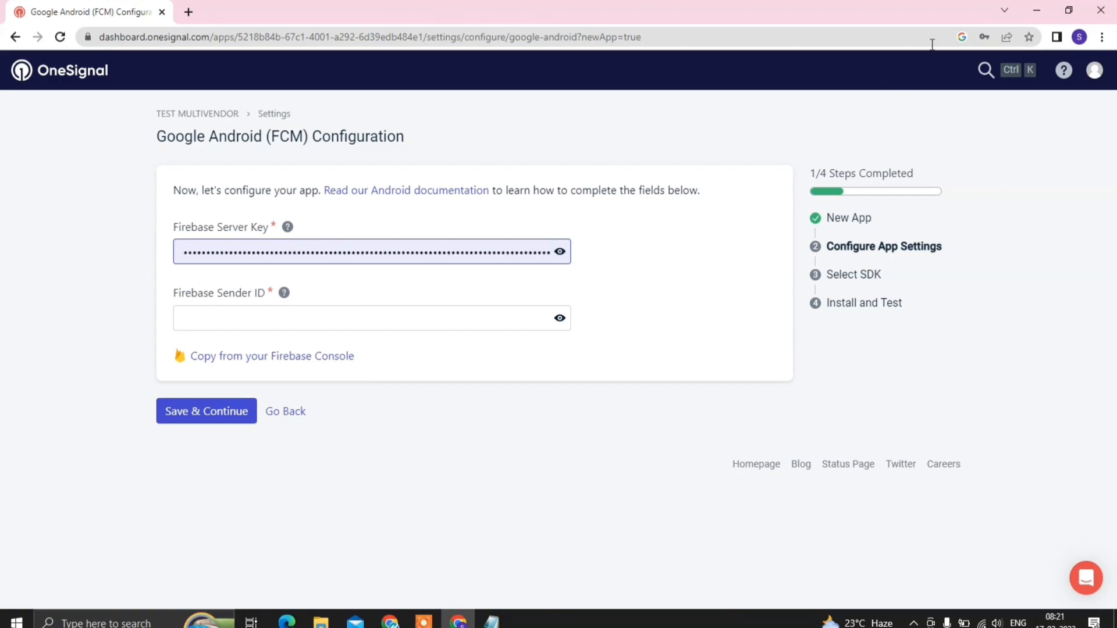
Paste the Firebase Sender ID from the notes and save the credentials.
left_click(1036, 10)
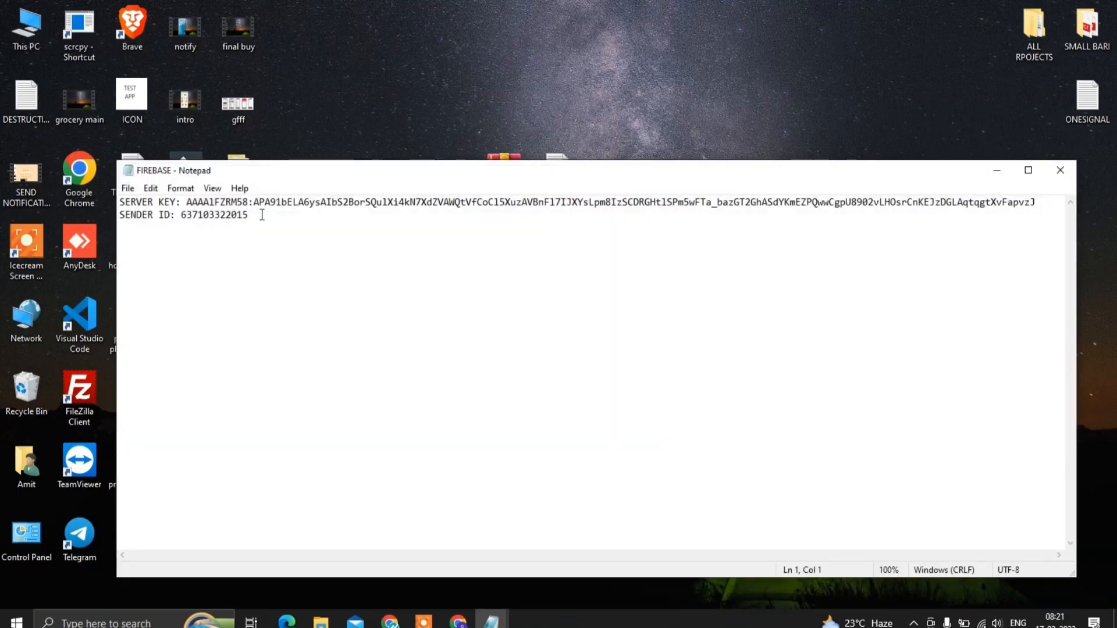
left_click_drag(262, 215, 183, 216)
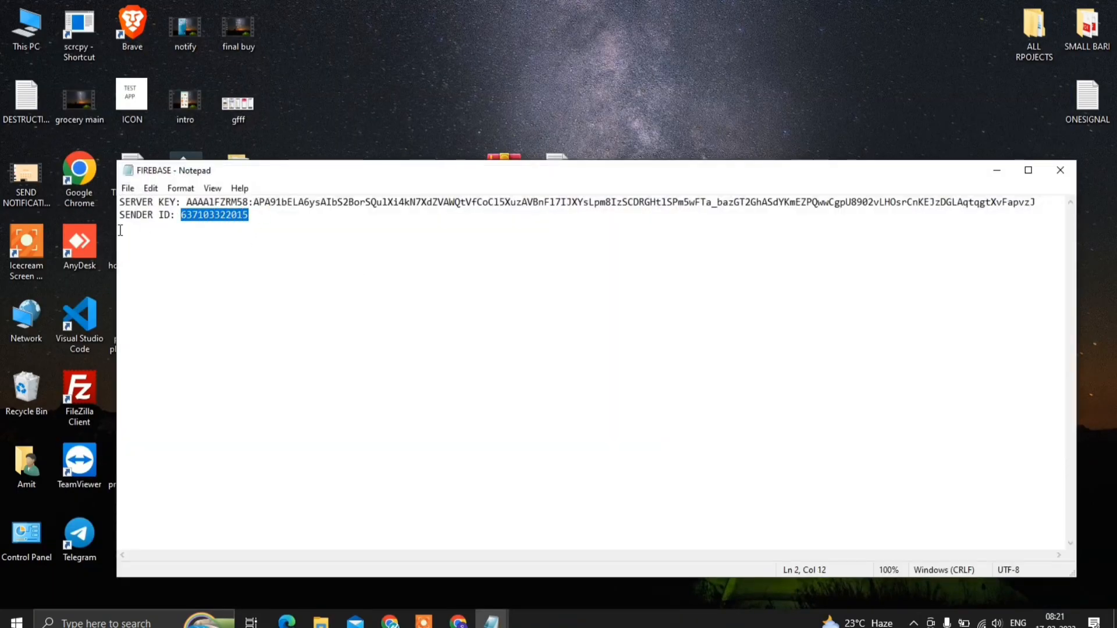
left_click(1058, 171)
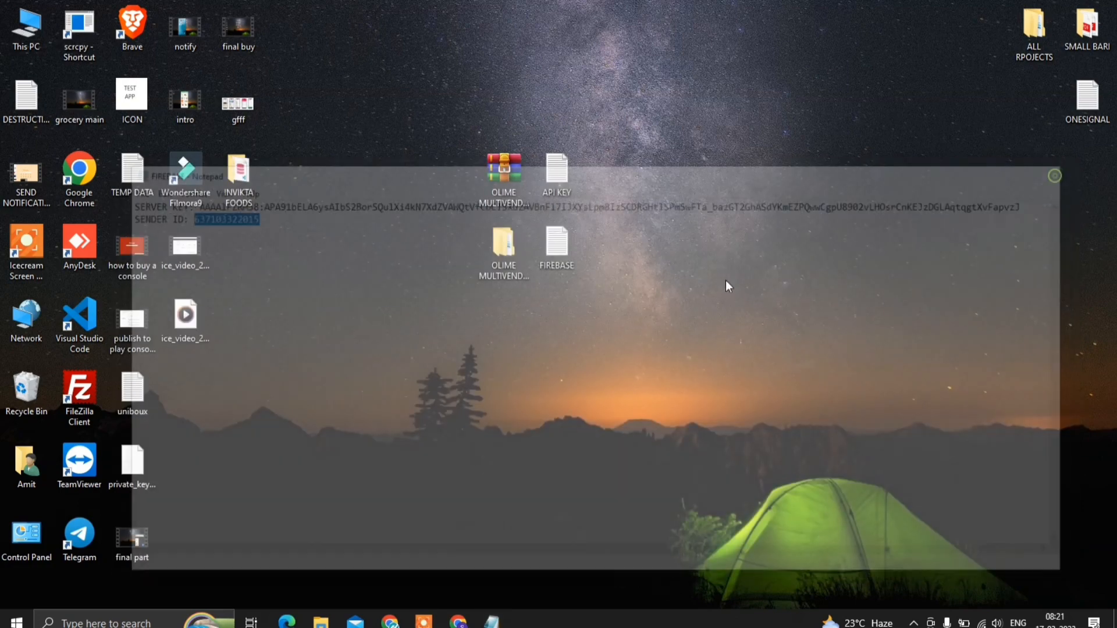
left_click(459, 621)
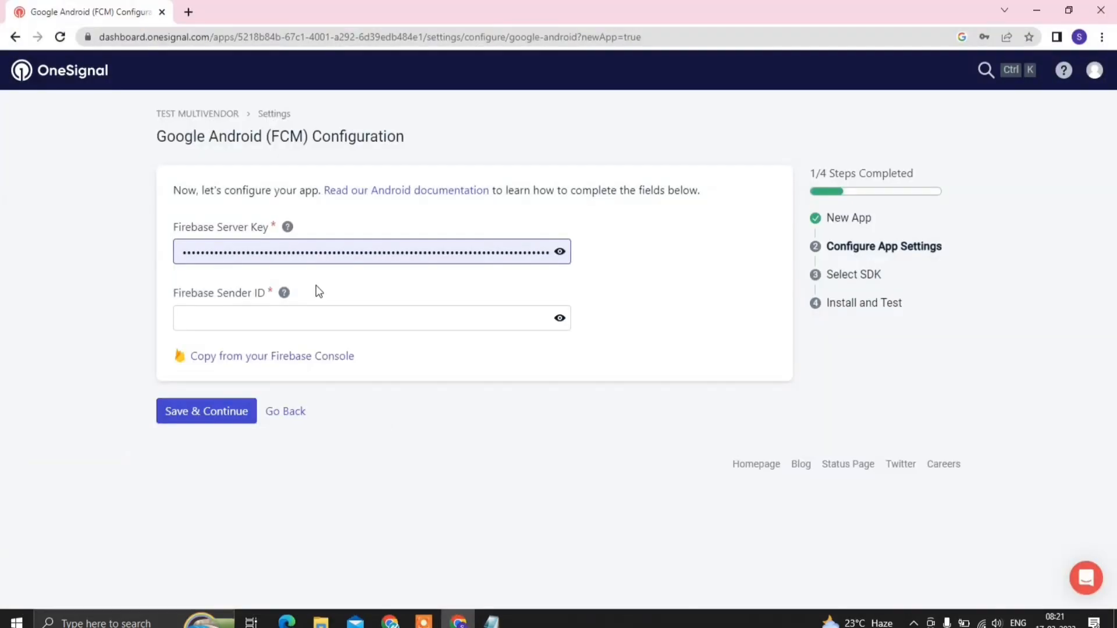
left_click(232, 316)
key("ctrl+v")
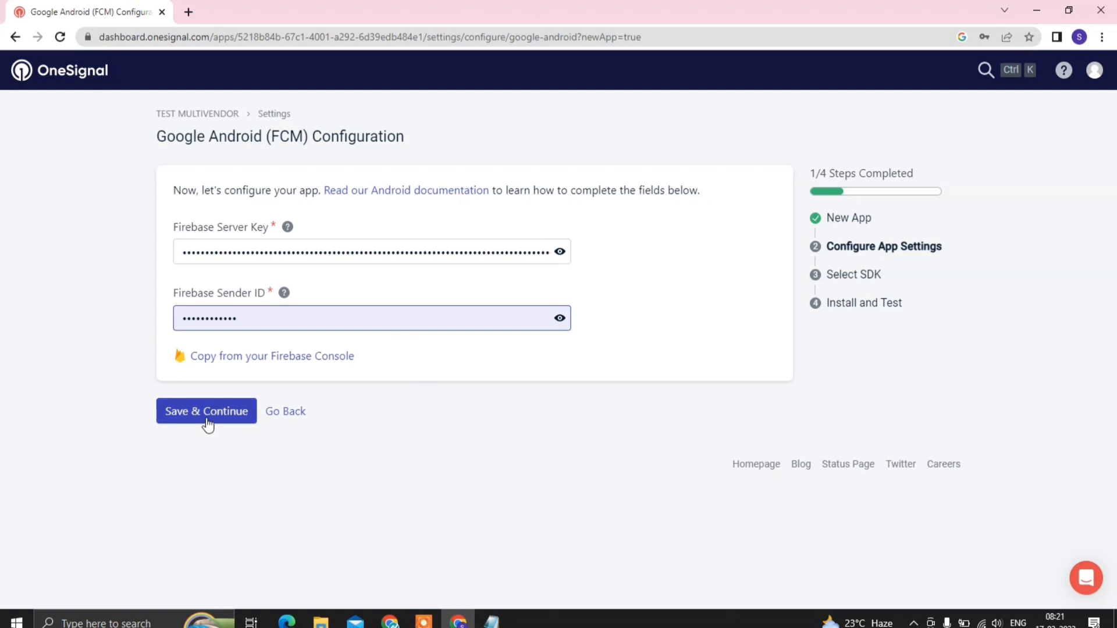
left_click(191, 419)
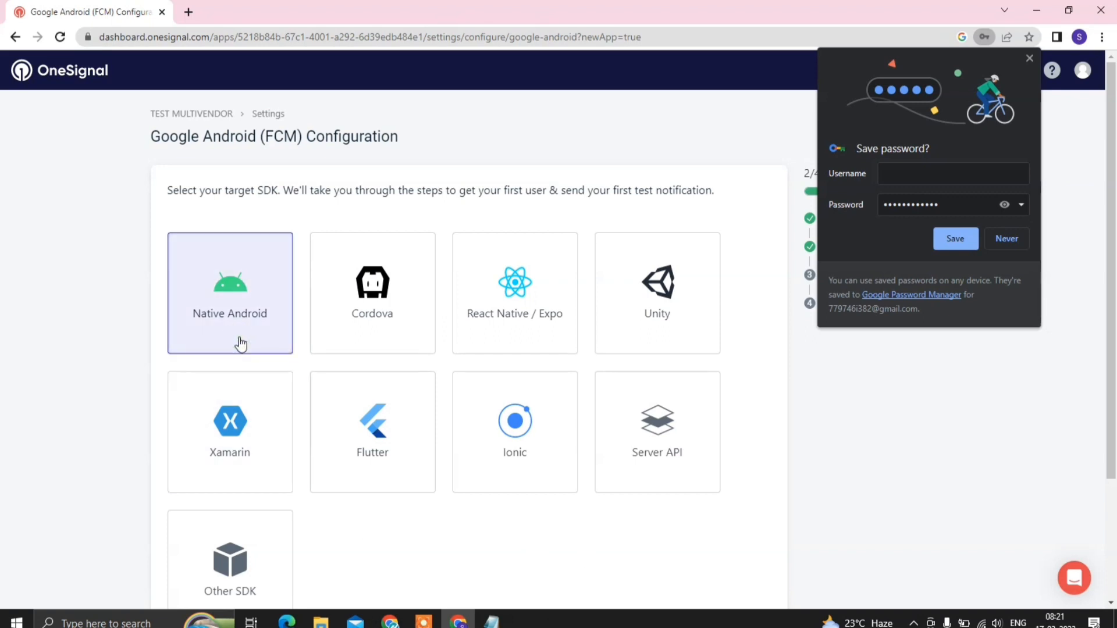
Confirm the SDK selection and finish the Android platform setup.
scroll(241, 343, "down", 1)
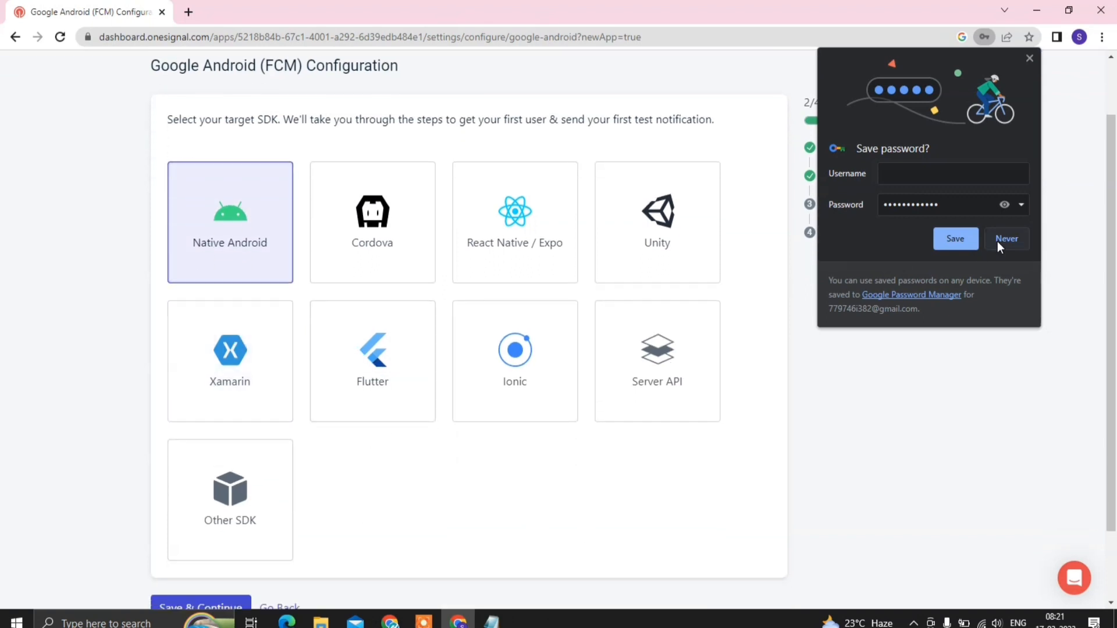
left_click(998, 242)
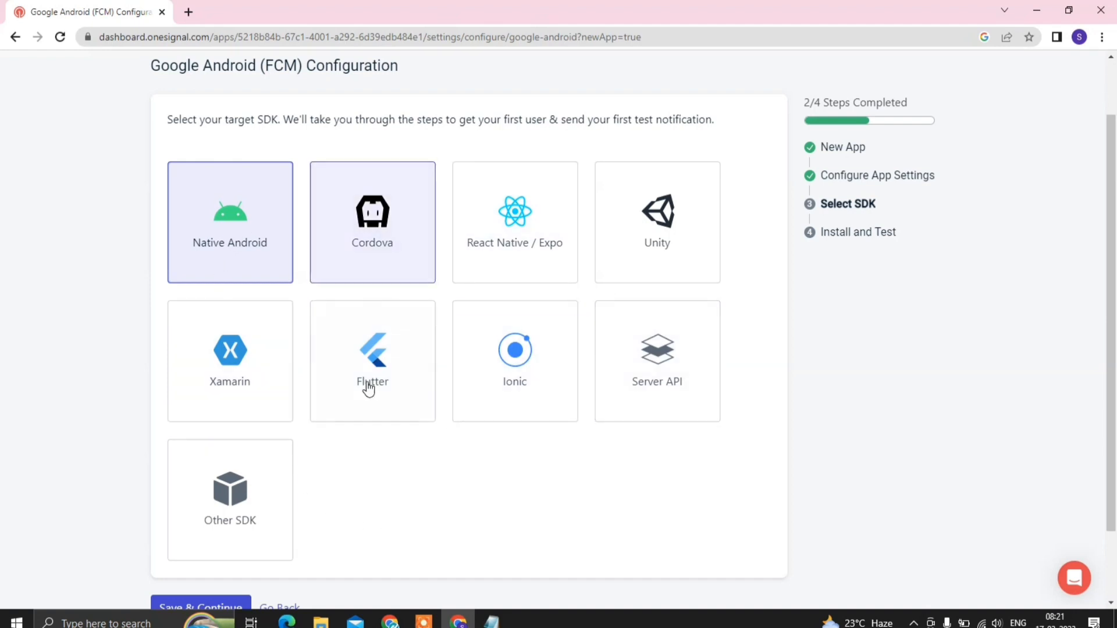
scroll(424, 492, "down", 2)
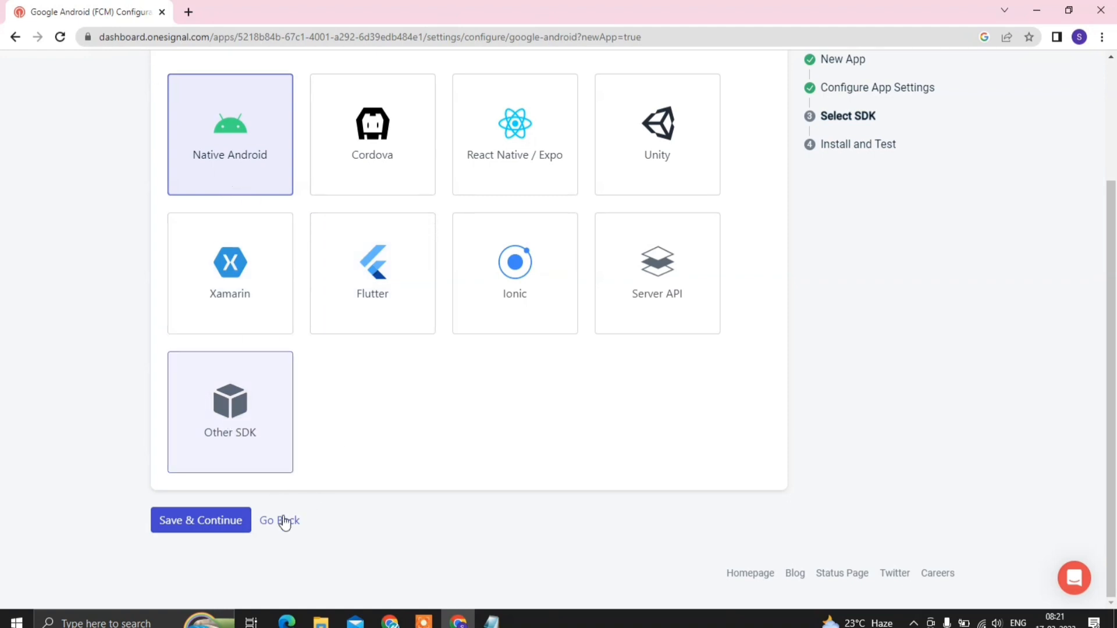
left_click(208, 525)
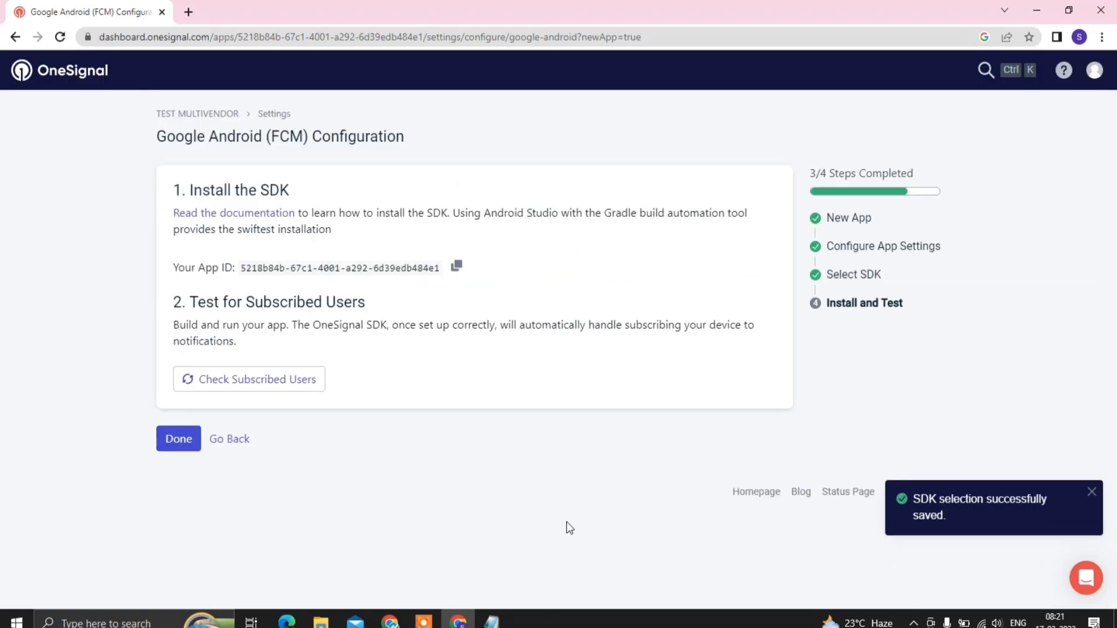
left_click(459, 269)
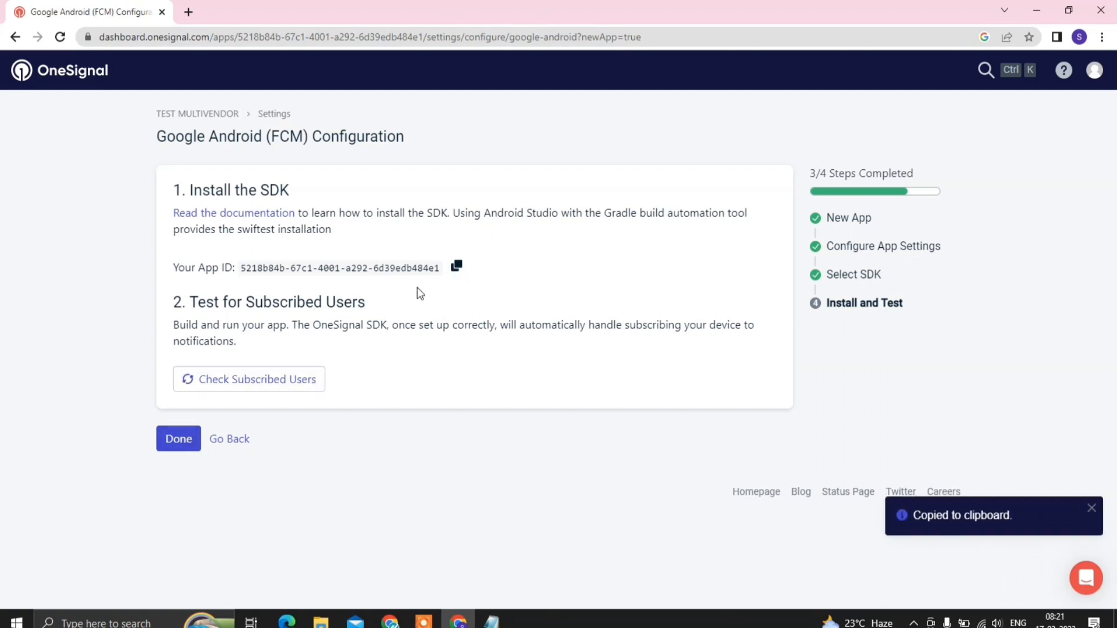
left_click(158, 442)
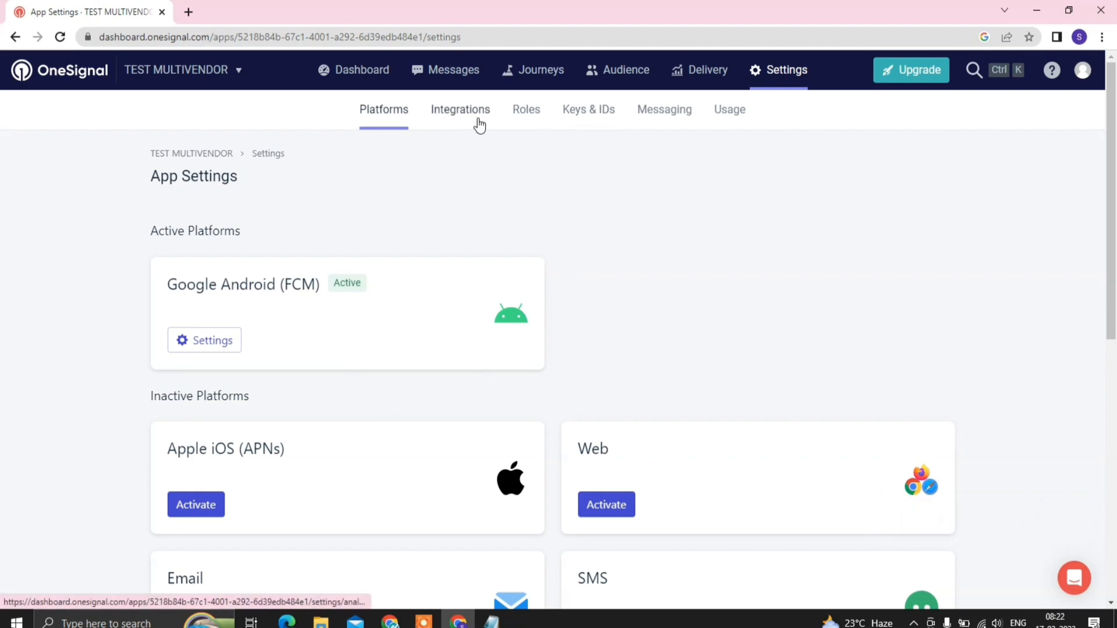
Copy the OneSignal App ID from TEST MULTIVENDOR's Keys & IDs settings and hide the browser.
left_click(178, 76)
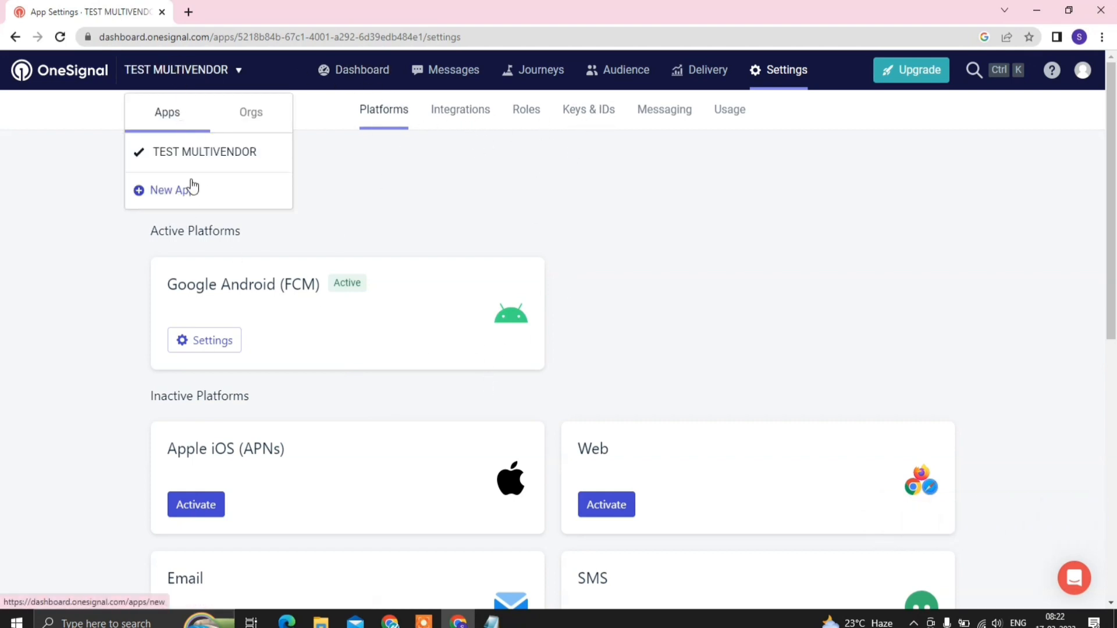
left_click(186, 152)
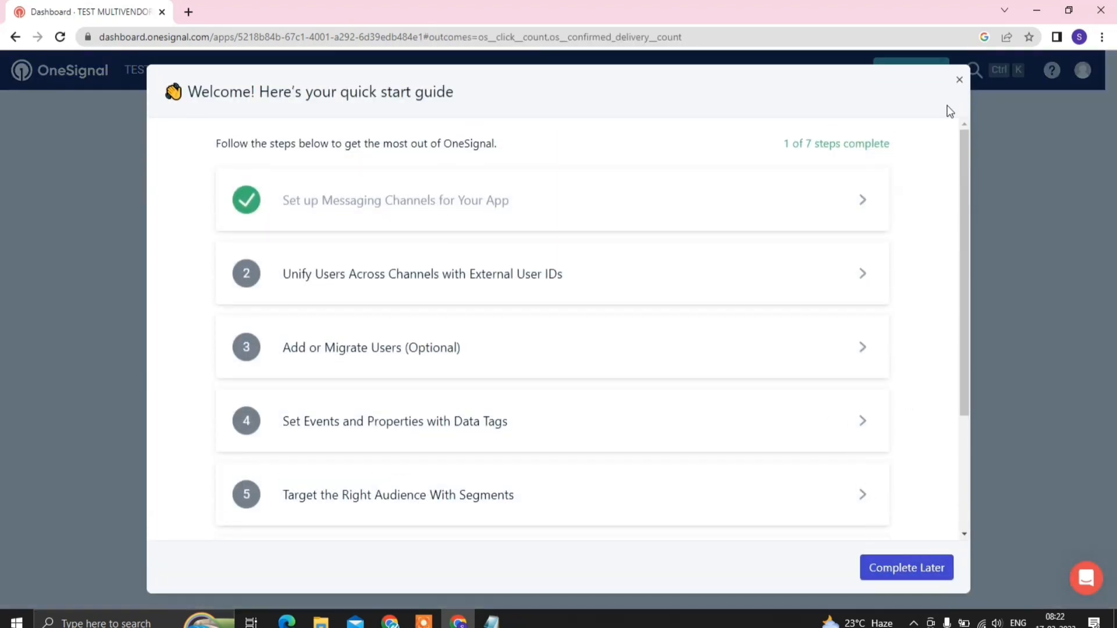
left_click(958, 80)
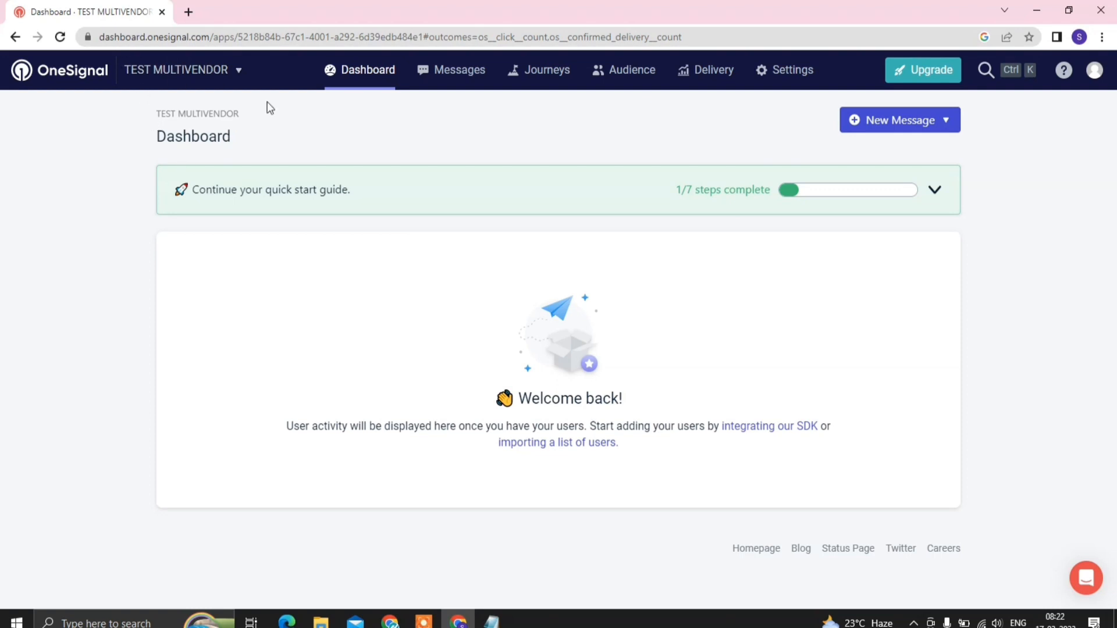
left_click(779, 78)
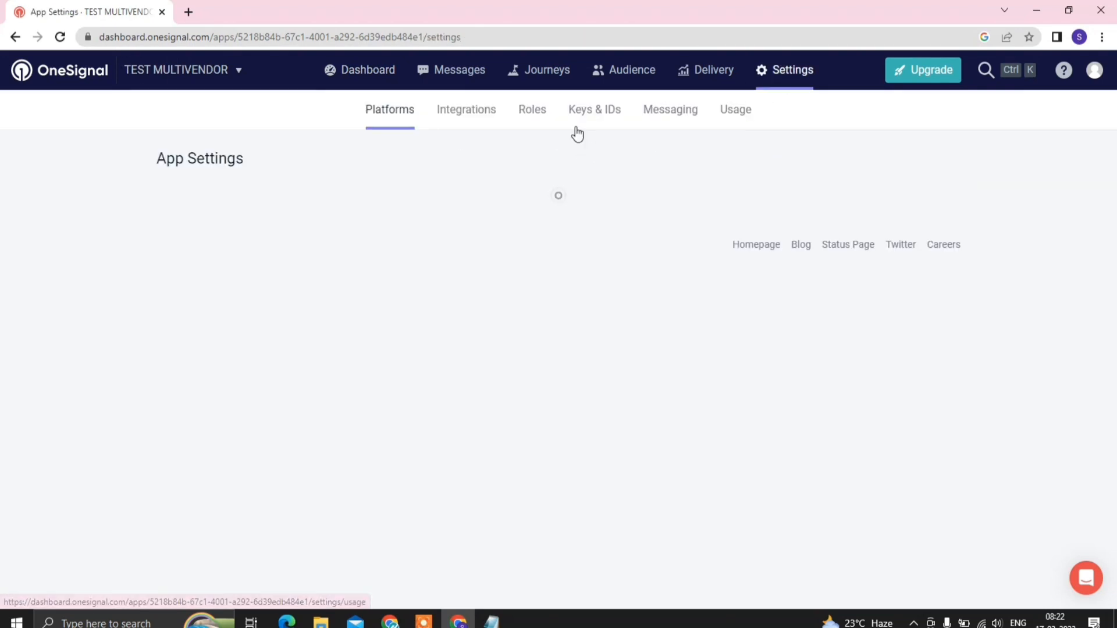
left_click(583, 123)
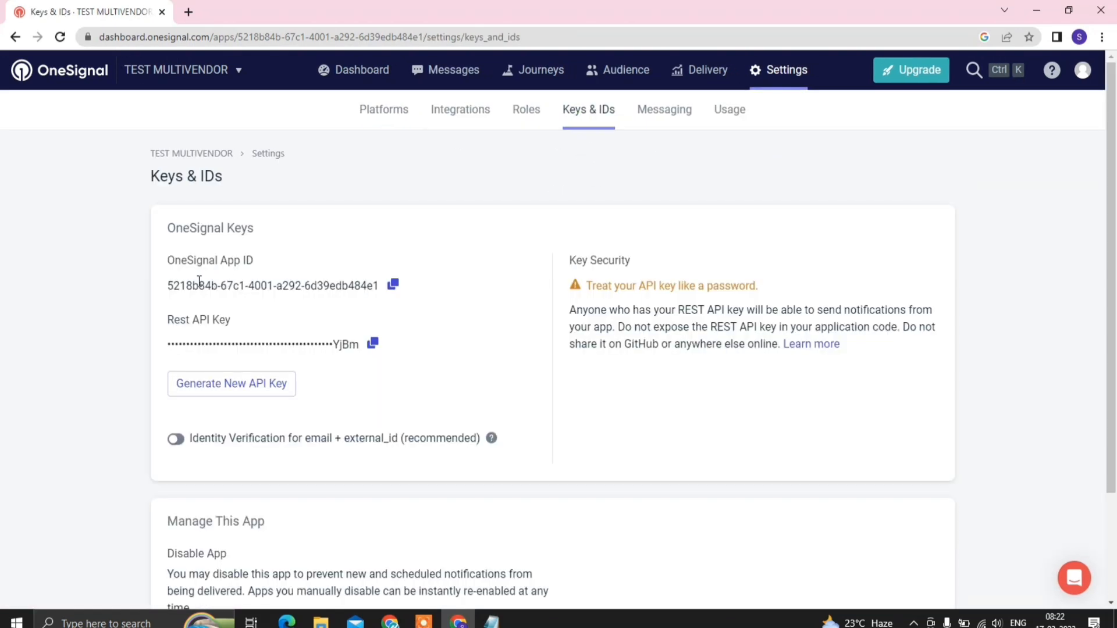
left_click_drag(170, 263, 307, 264)
left_click(307, 262)
left_click(394, 286)
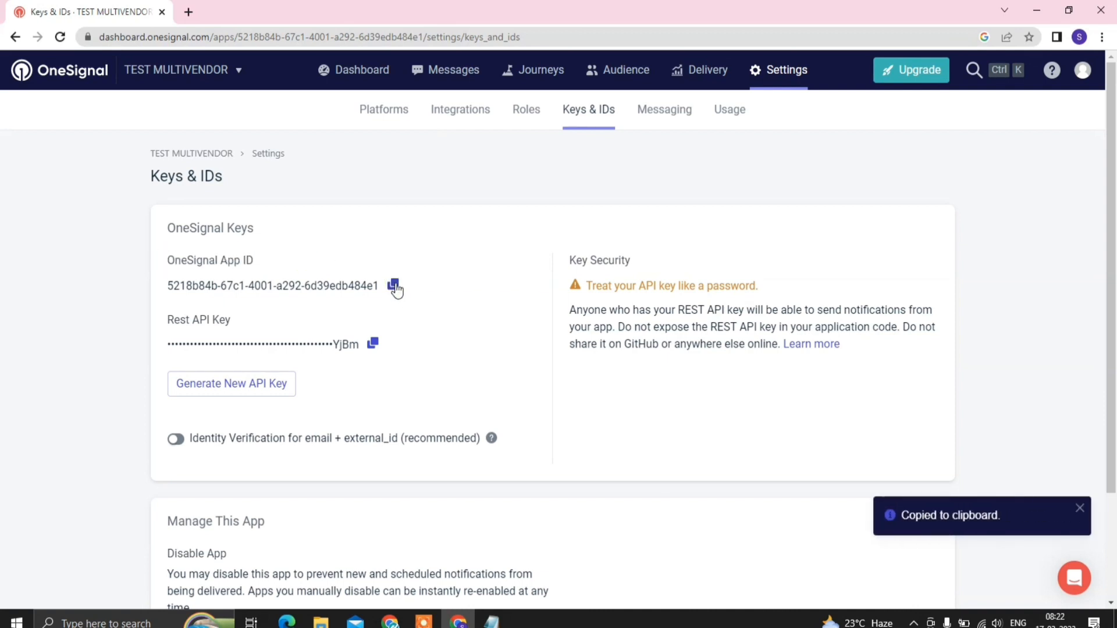
left_click(1036, 10)
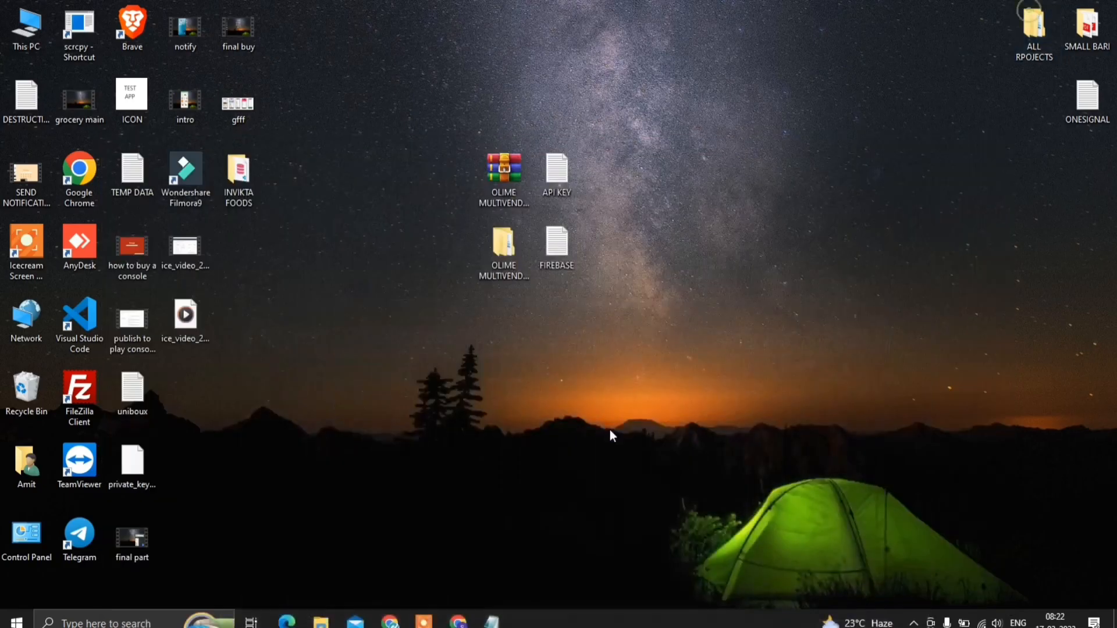
Replace ONESIGNAL.txt's old keys with the new OneSignal App ID, save and close it.
right_click(532, 342)
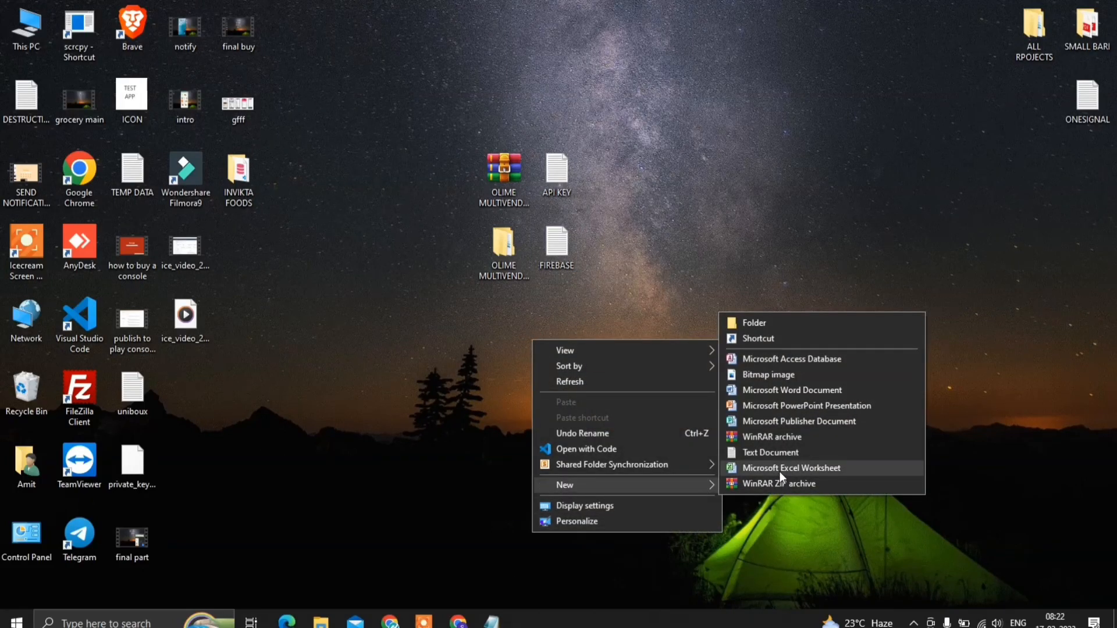
left_click(915, 208)
left_click_drag(1087, 98, 585, 313)
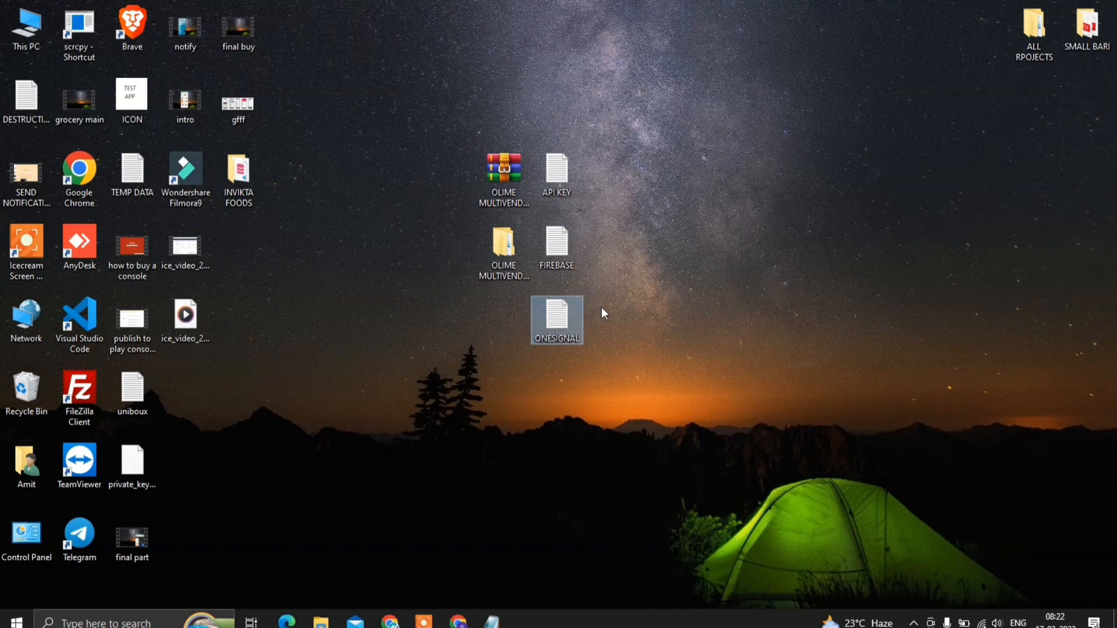
double_click(535, 323)
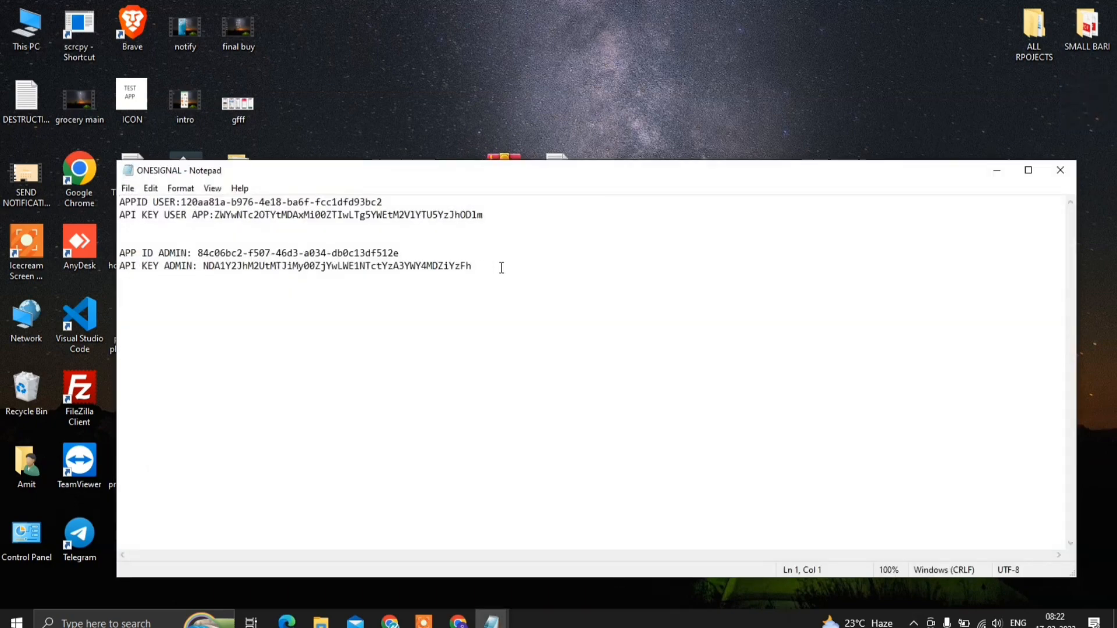
left_click_drag(526, 272, 119, 198)
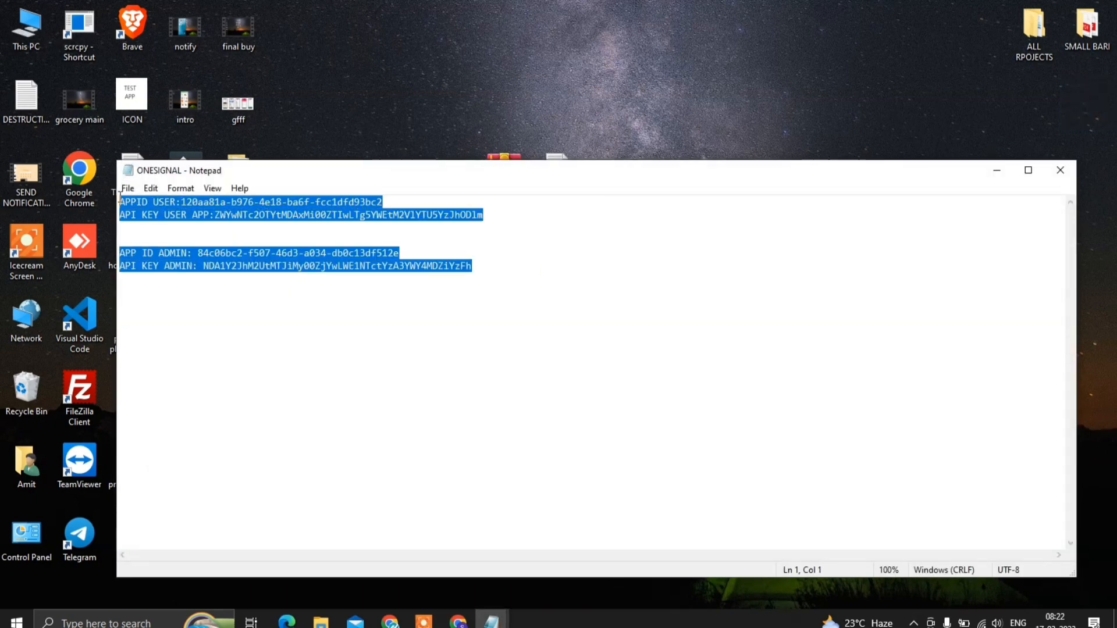
key("BackSpace")
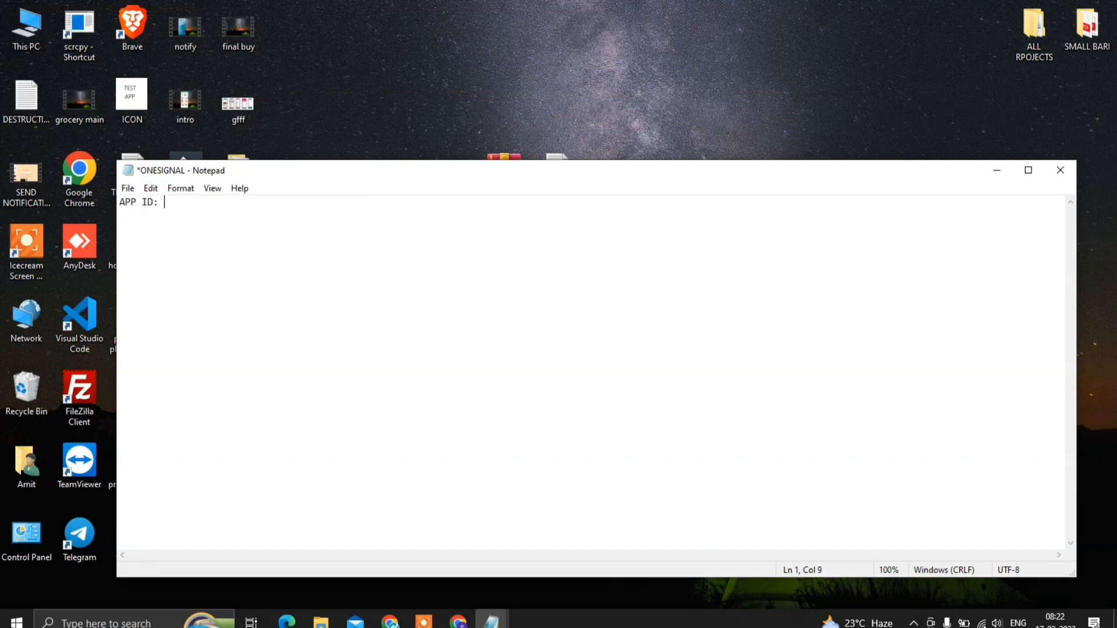
type("5218b84b-67c1-4001-a292-6d39edb484e1")
key("ctrl+s")
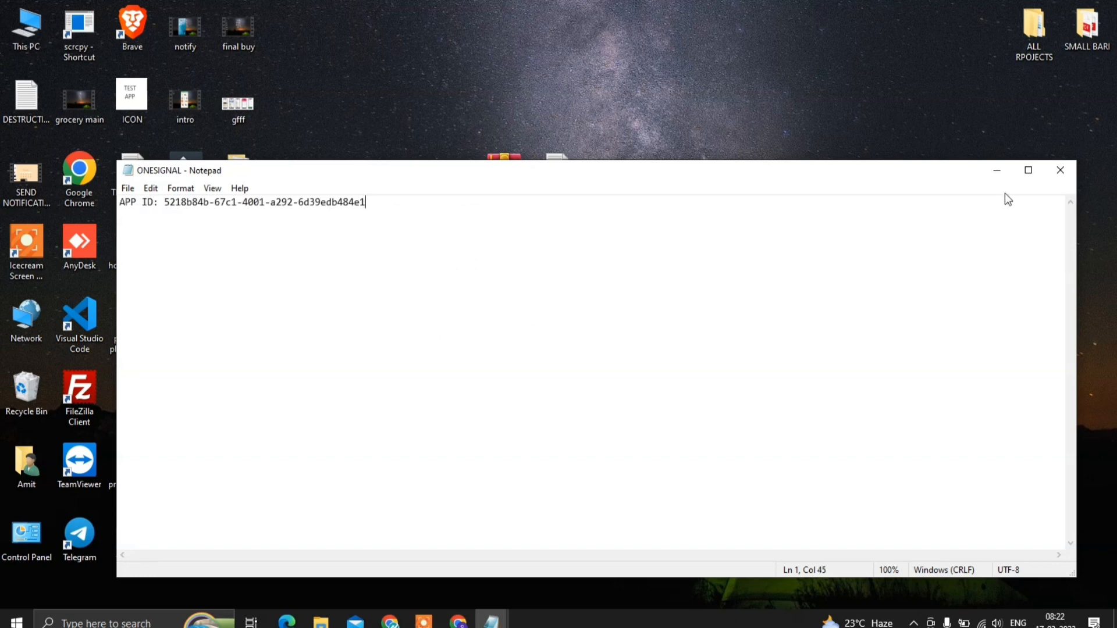
left_click(1046, 176)
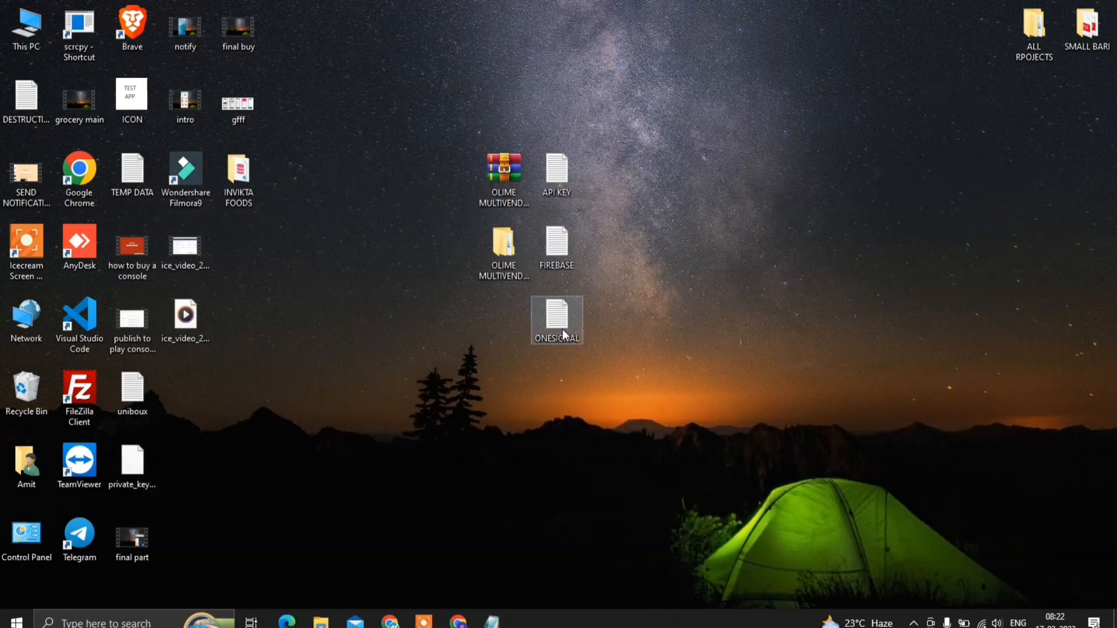
Close the FIREBASE notes and return to OneSignal's Keys & IDs page.
left_click(492, 623)
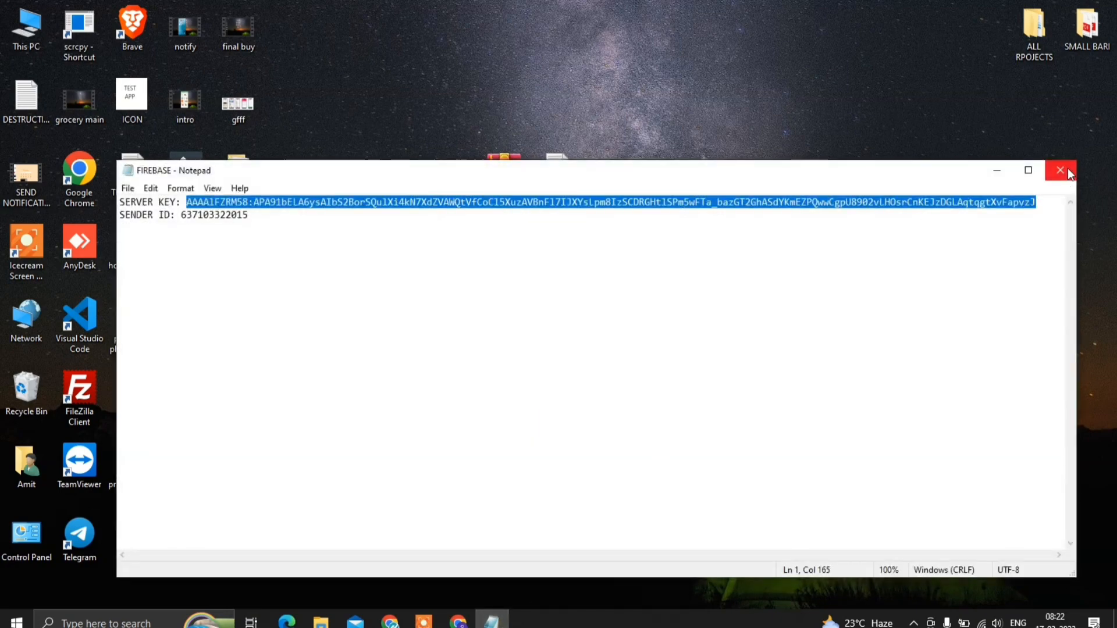
left_click(1059, 170)
left_click(459, 622)
scroll(536, 413, "down", 3)
scroll(535, 413, "up", 3)
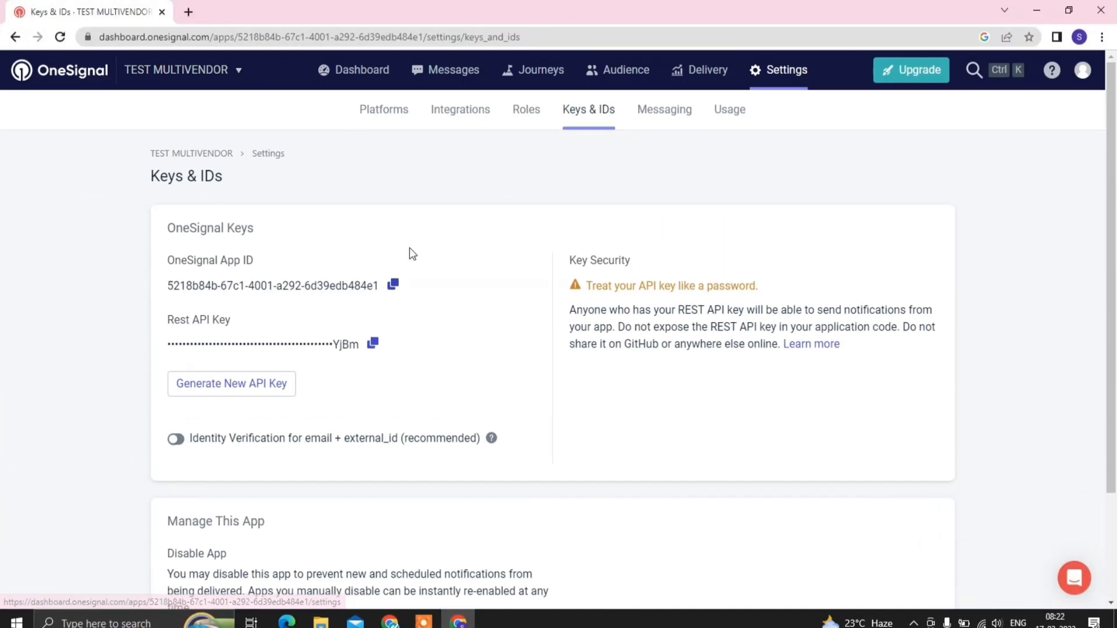
Return to OneSignal's Your Apps list and close Chrome.
scroll(359, 391, "down", 2)
scroll(337, 413, "up", 2)
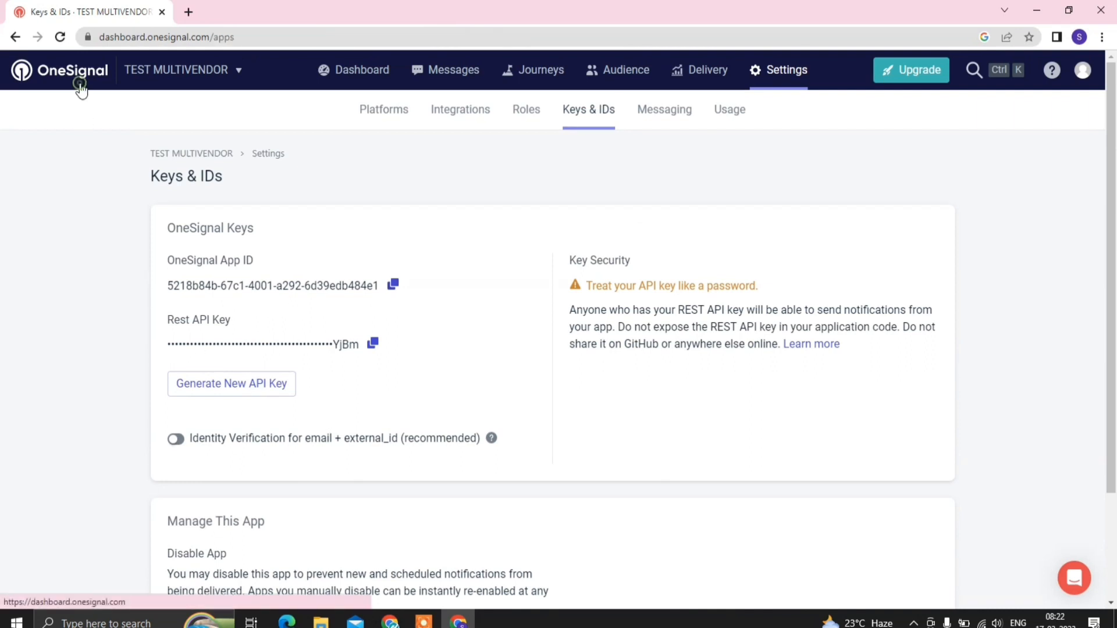
left_click(77, 83)
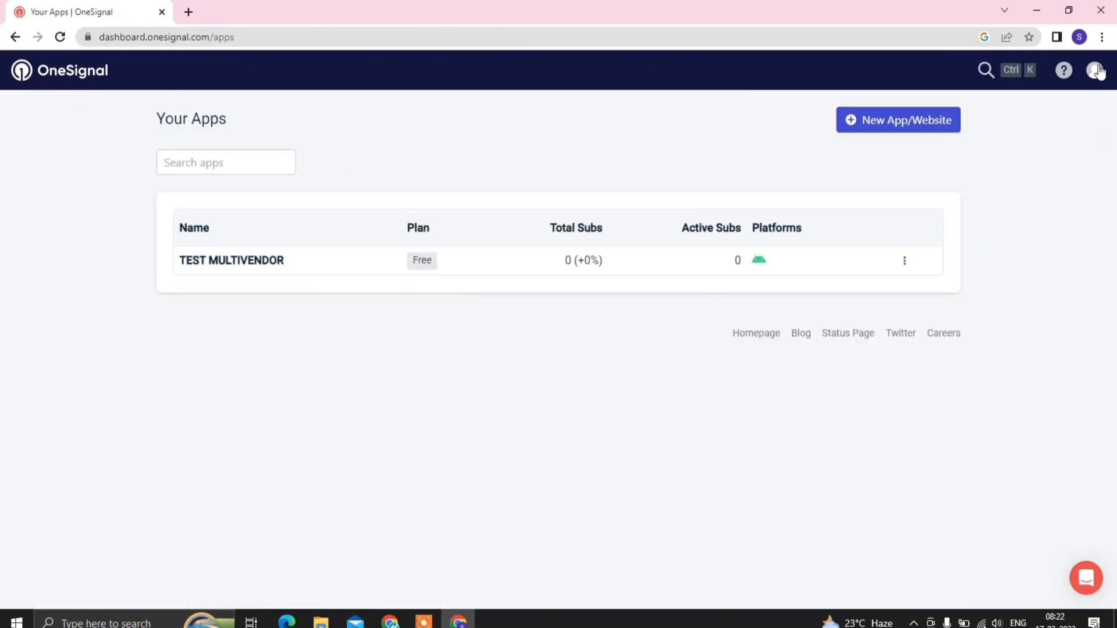
left_click(1101, 10)
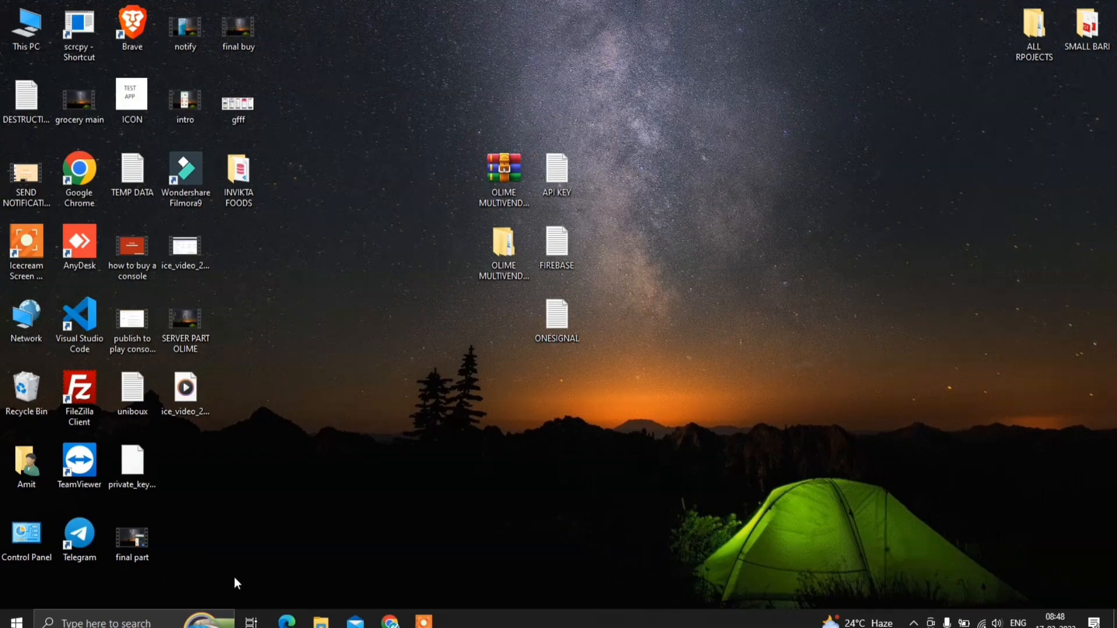
Open OLIME MULTIVENDOR > OLIME-SOURCE CODE in File Explorer and move the window right.
double_click(511, 264)
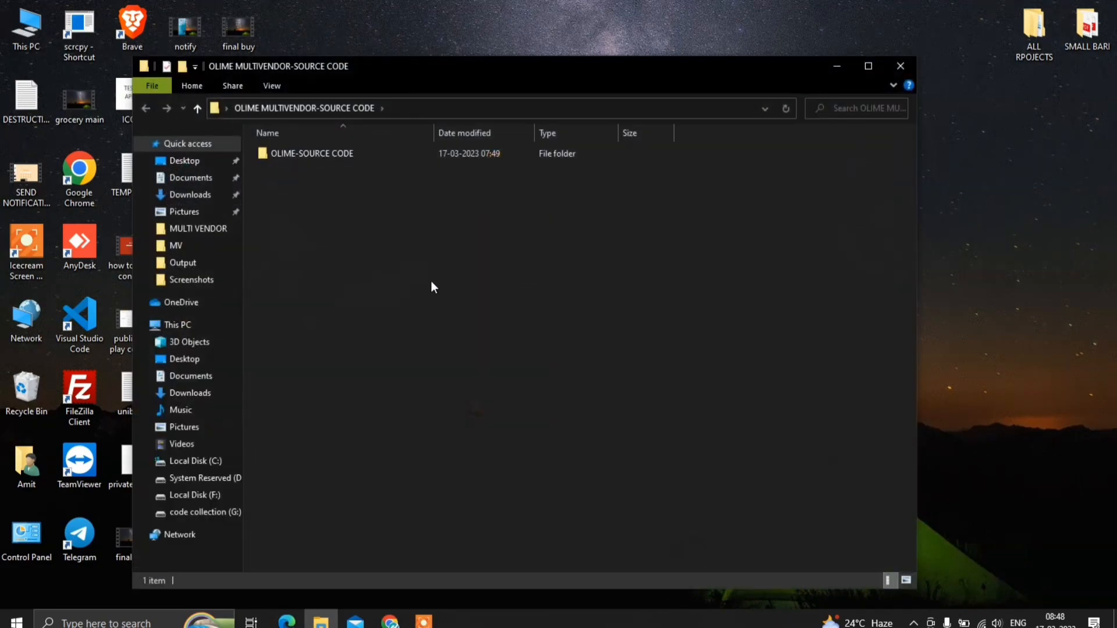
double_click(334, 154)
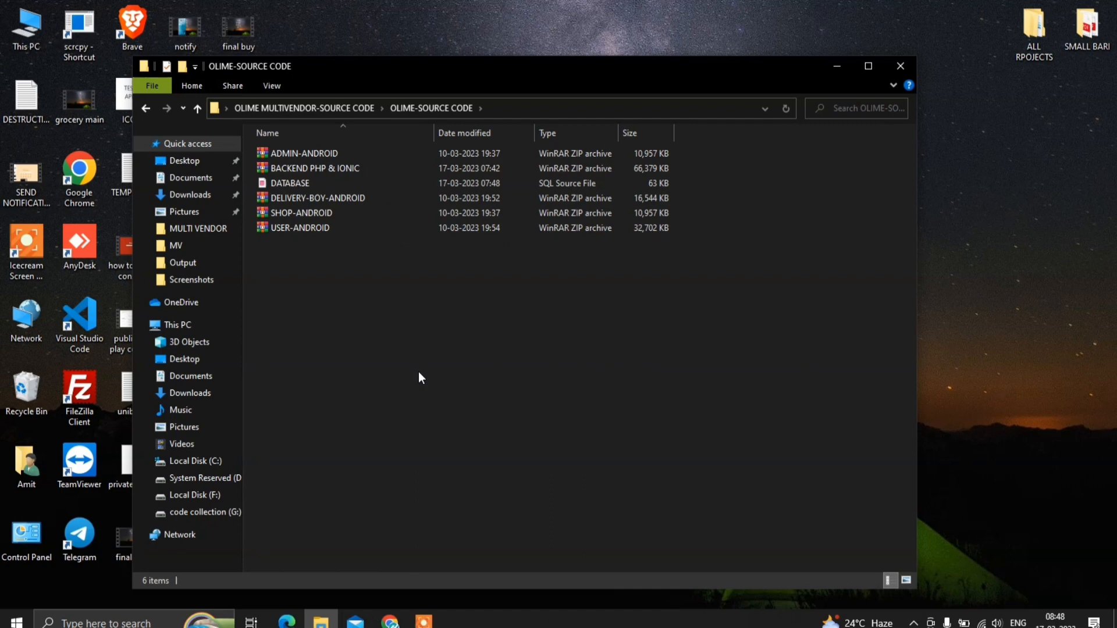
left_click_drag(463, 64, 606, 54)
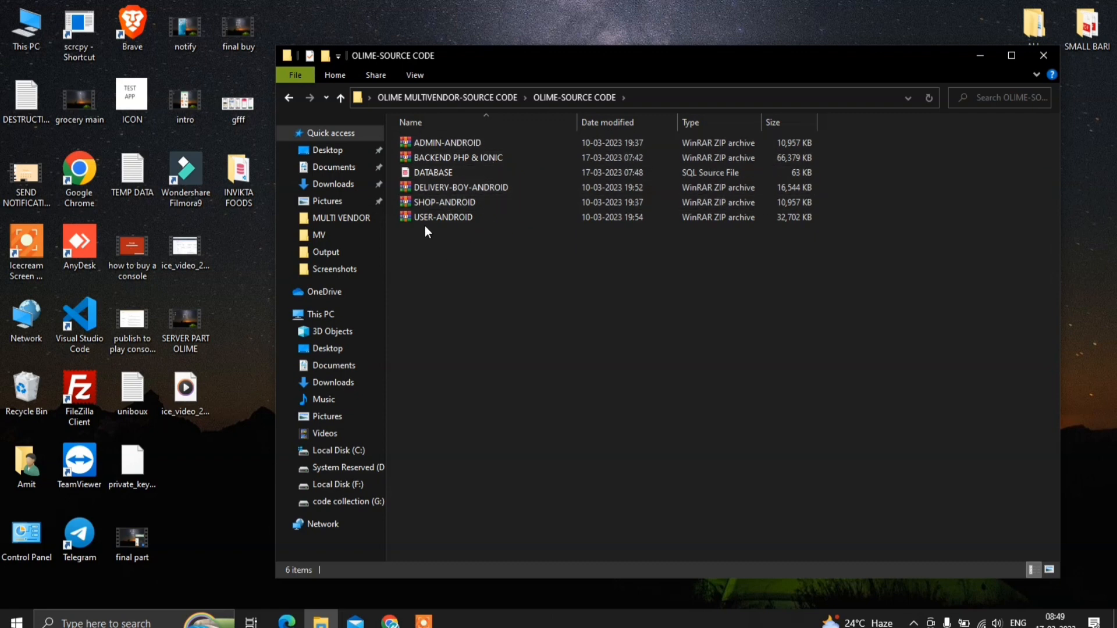
left_click(87, 623)
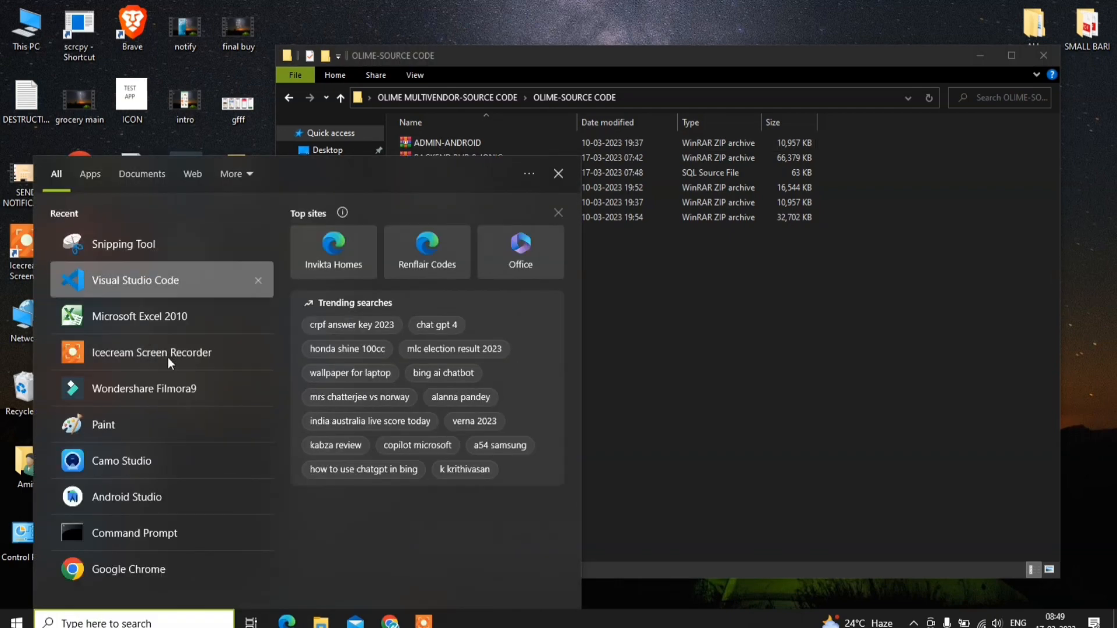
Launch Android Studio, cancelling the ADMIN project load along the way.
left_click(158, 500)
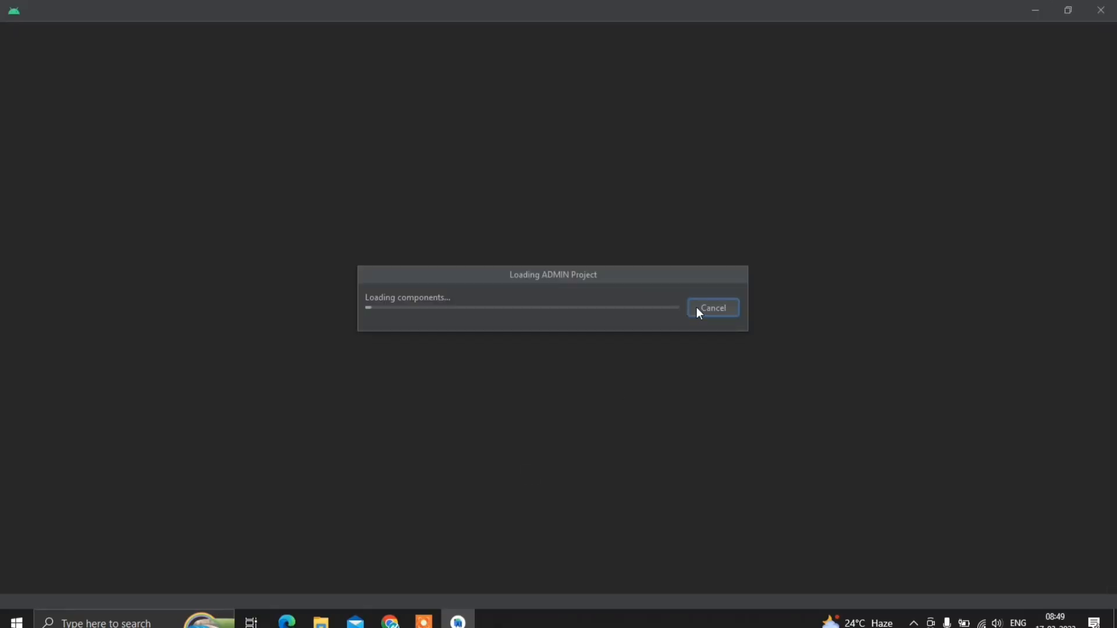
left_click(697, 307)
left_click(104, 622)
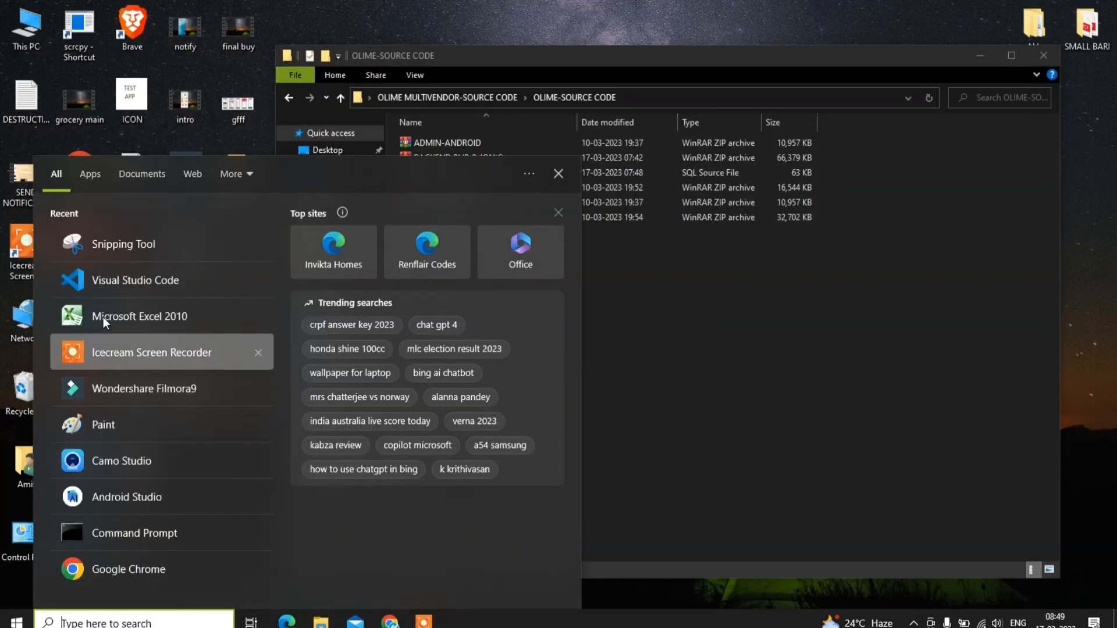
left_click(134, 518)
left_click(92, 618)
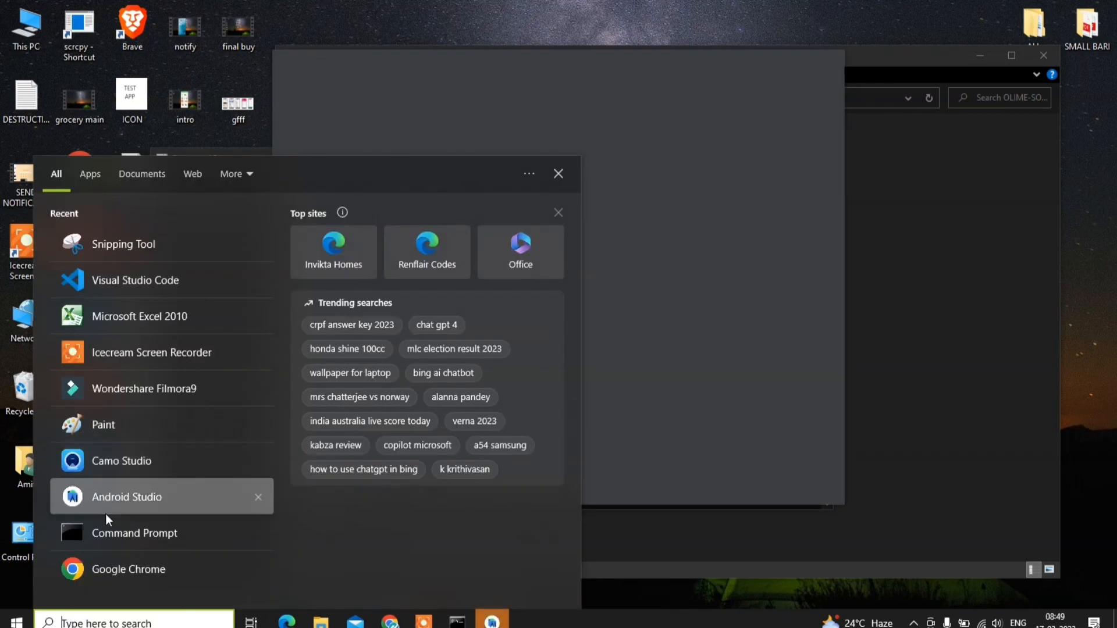
left_click(114, 500)
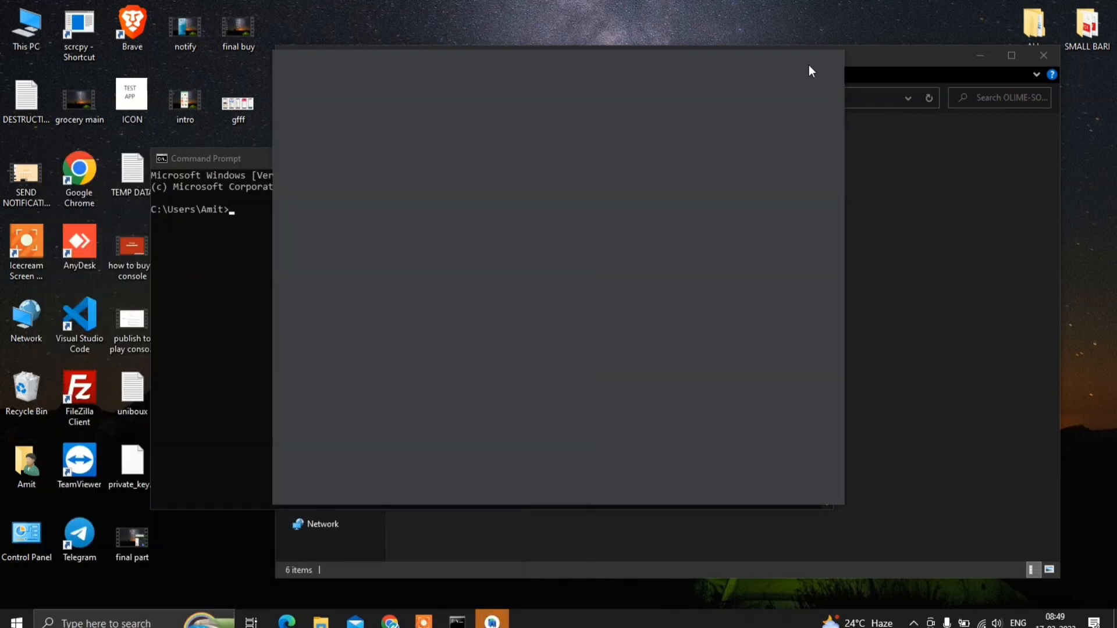
Close Command Prompt, minimize the Android Studio welcome window, and resize File Explorer.
left_click(196, 162)
left_click(816, 160)
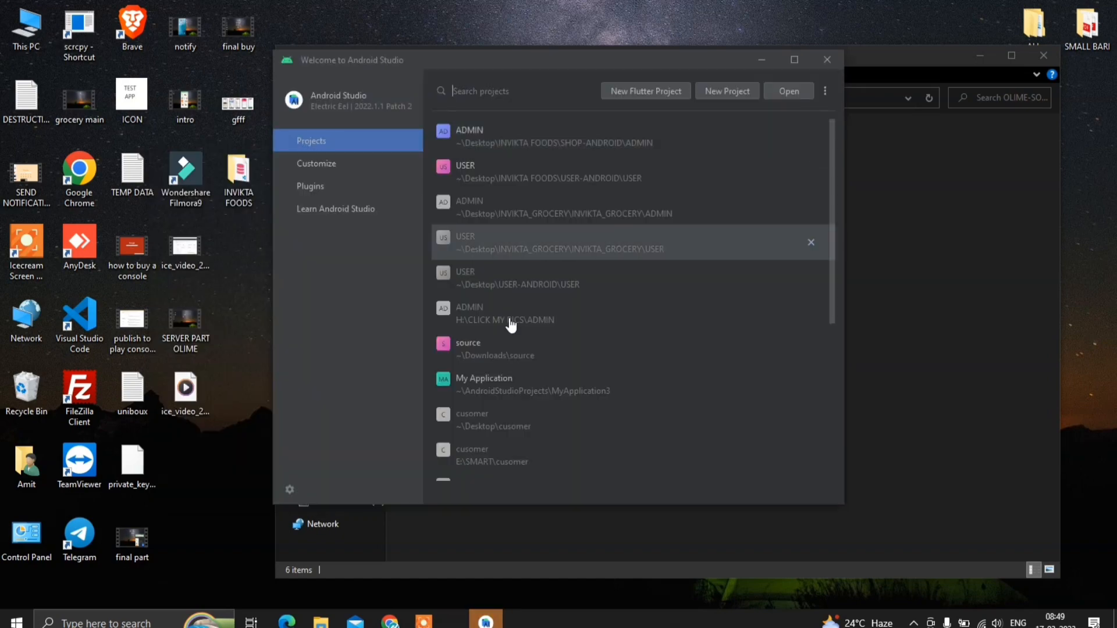
left_click_drag(550, 58, 496, 255)
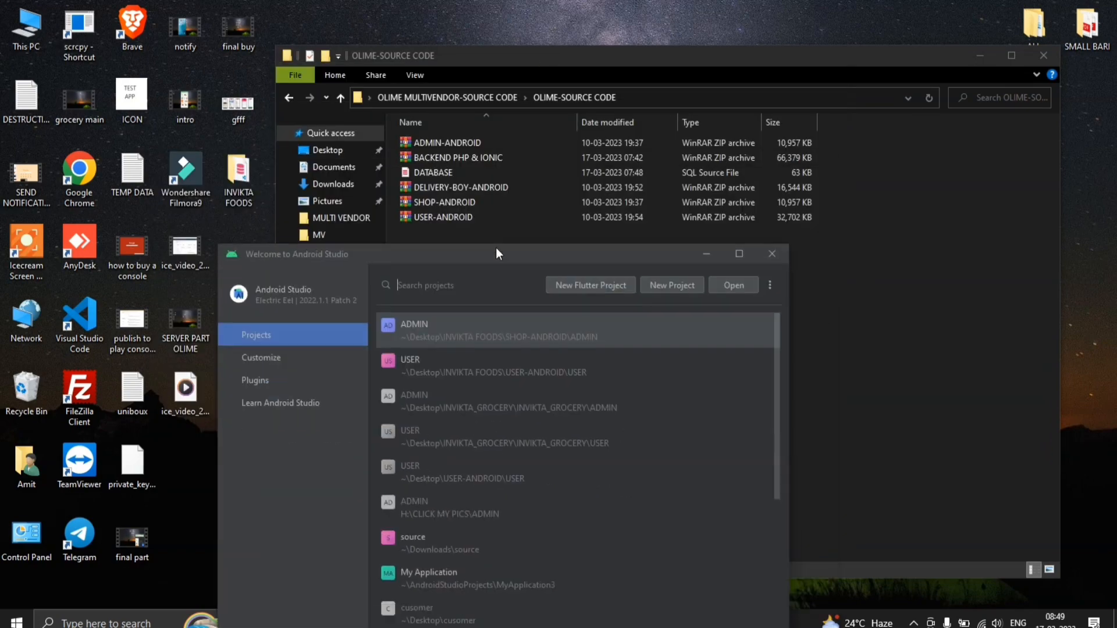
left_click(707, 250)
left_click_drag(627, 48, 632, 82)
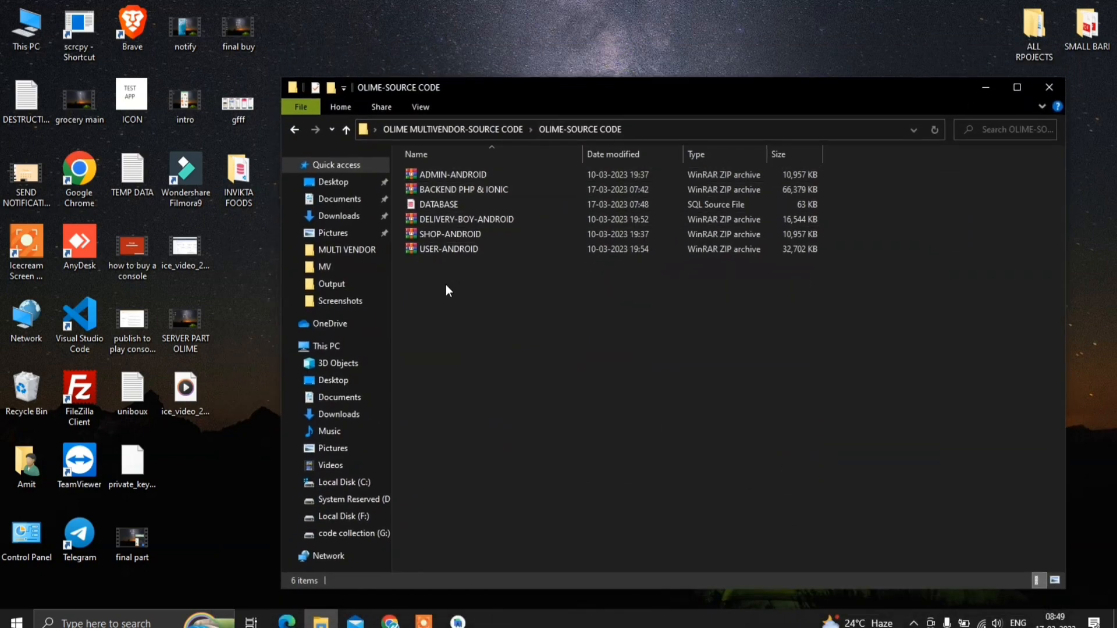
Extract USER-ANDROID.zip into a USER-ANDROID folder, check its USER contents, then bring Android Studio forward.
right_click(487, 249)
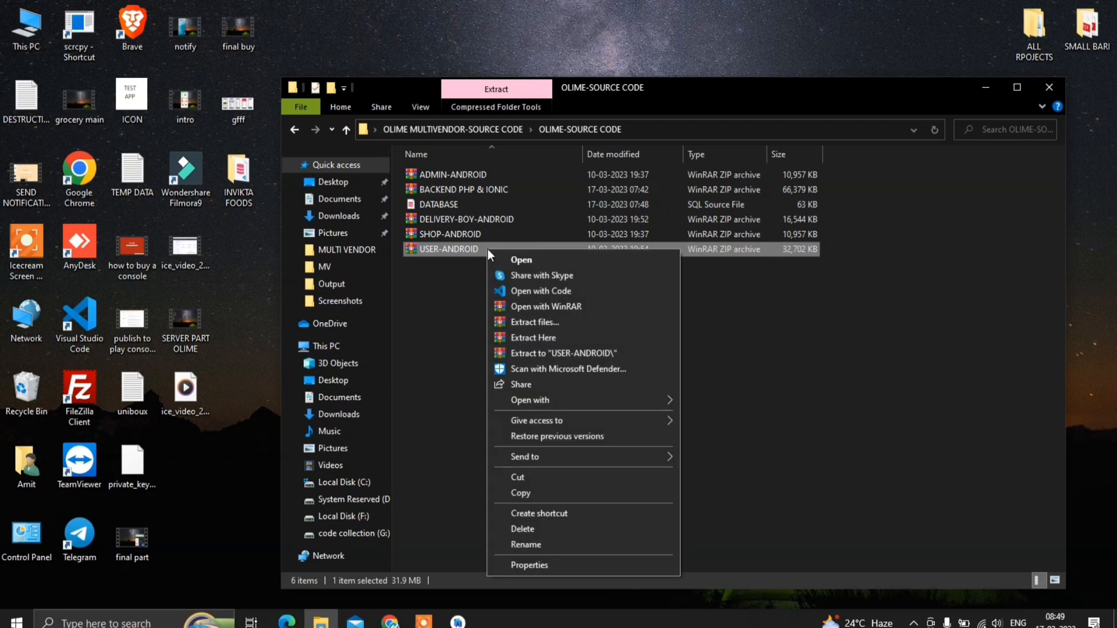
left_click(566, 358)
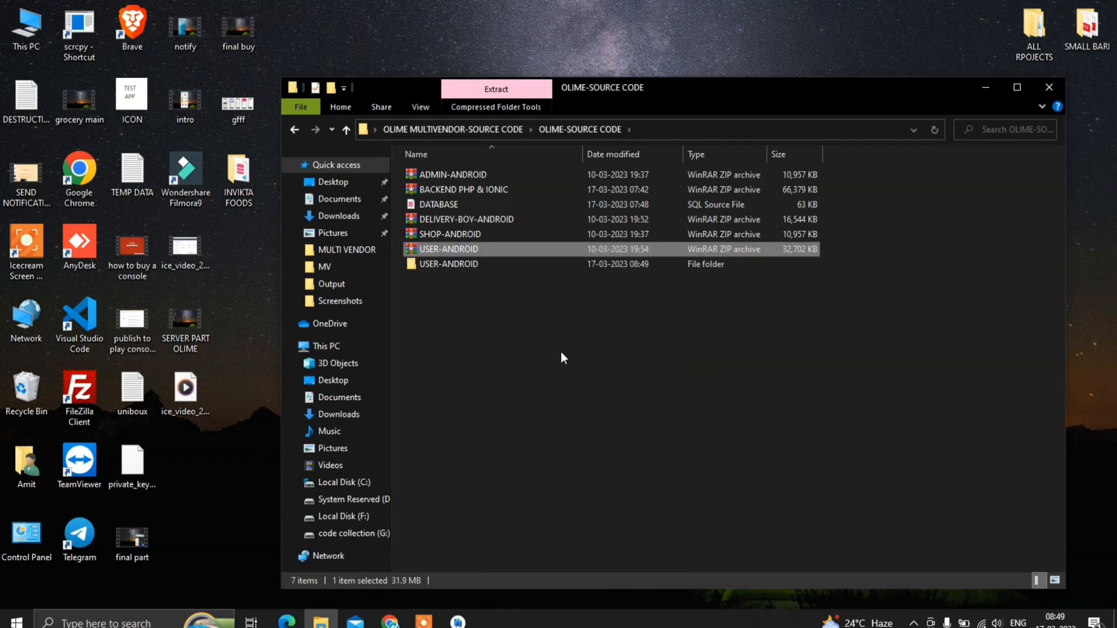
left_click(548, 350)
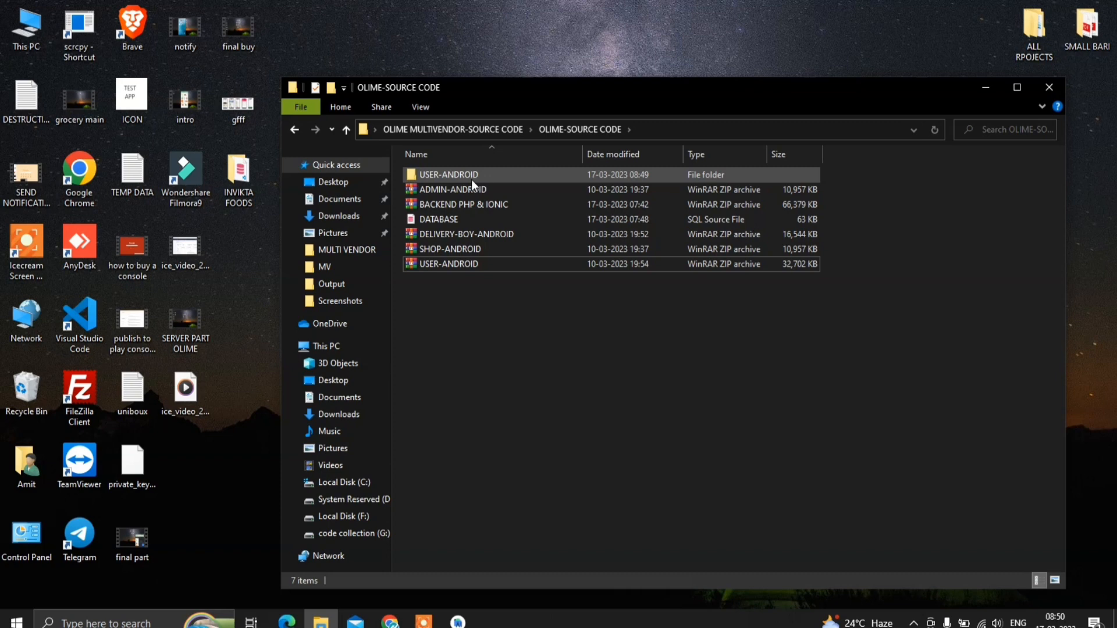
double_click(448, 176)
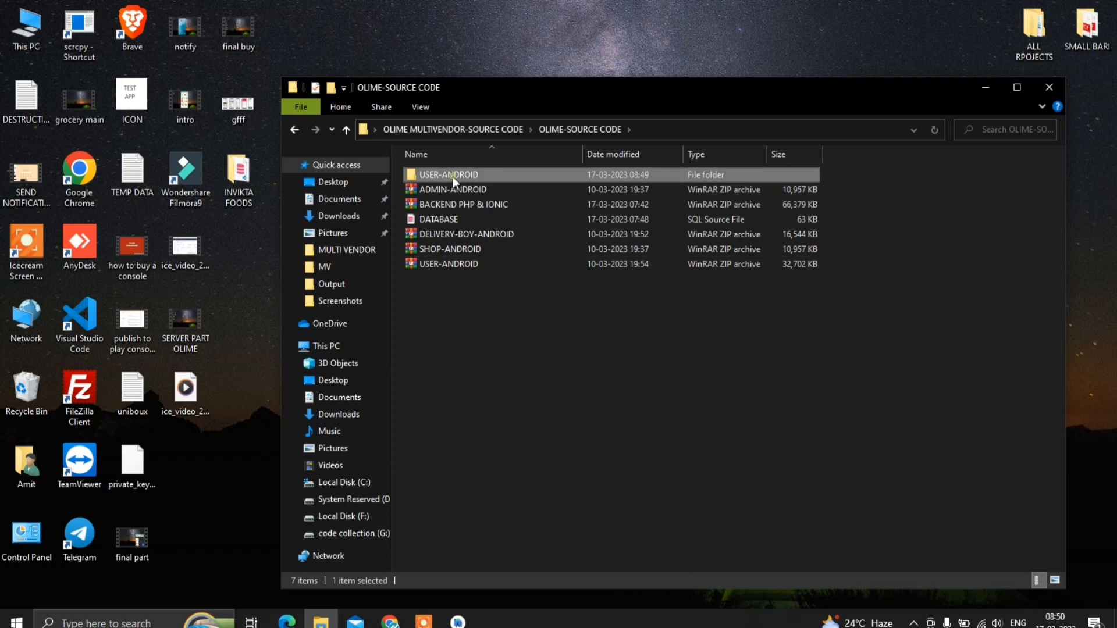
left_click(295, 129)
left_click(458, 622)
left_click_drag(623, 244, 638, 53)
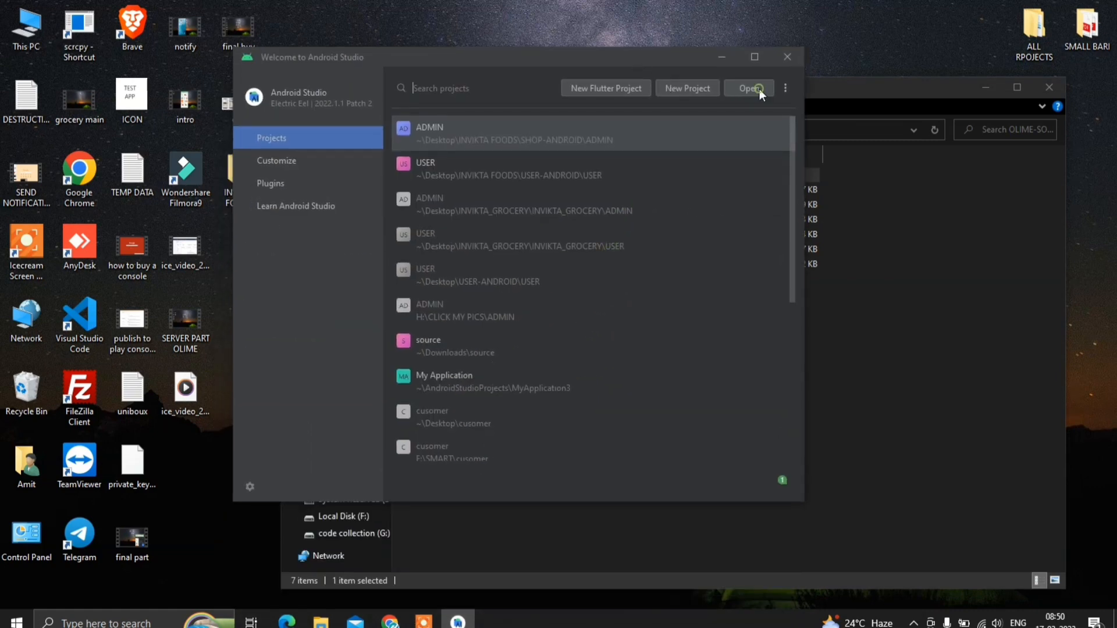
Open and trust the USER project from Desktop > OLIME MULTIVENDOR-SOURCE CODE > USER-ANDROID.
left_click(758, 88)
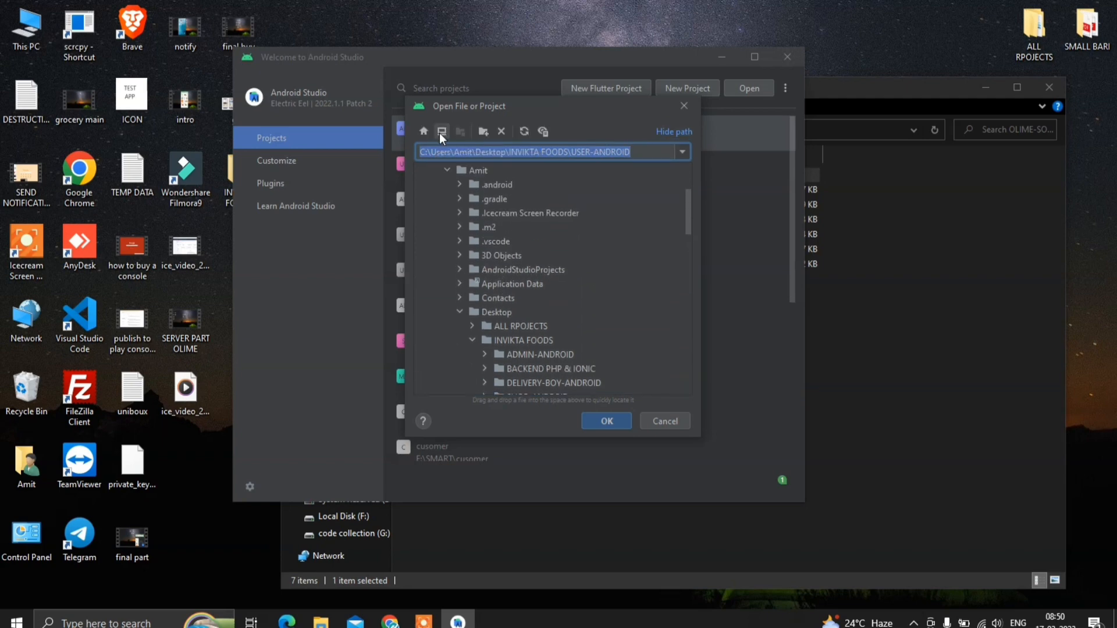
left_click(442, 133)
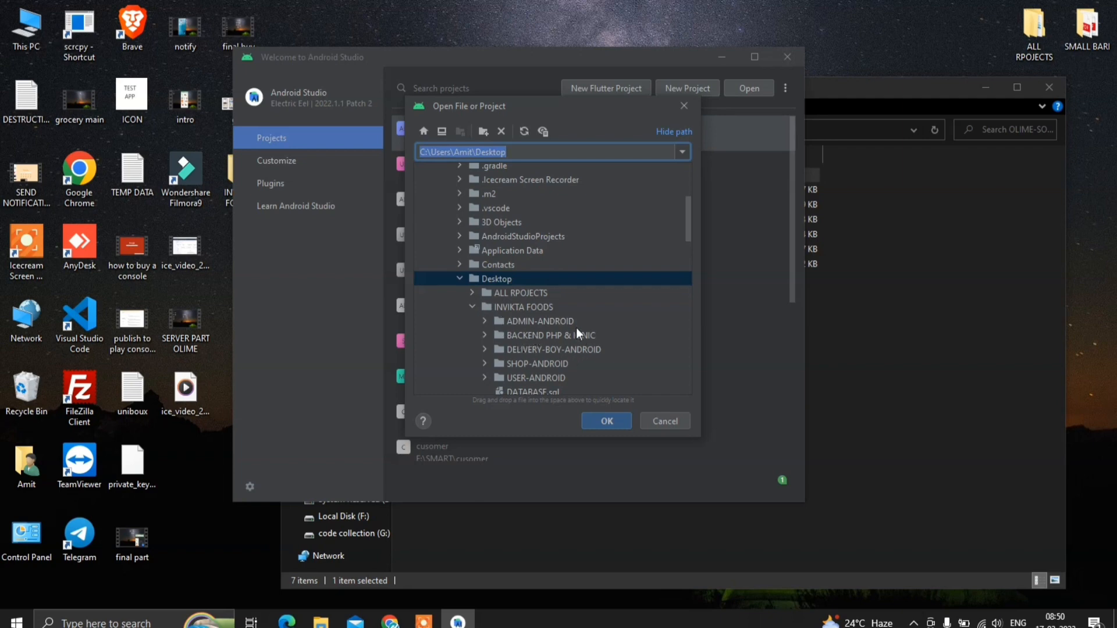
left_click(471, 307)
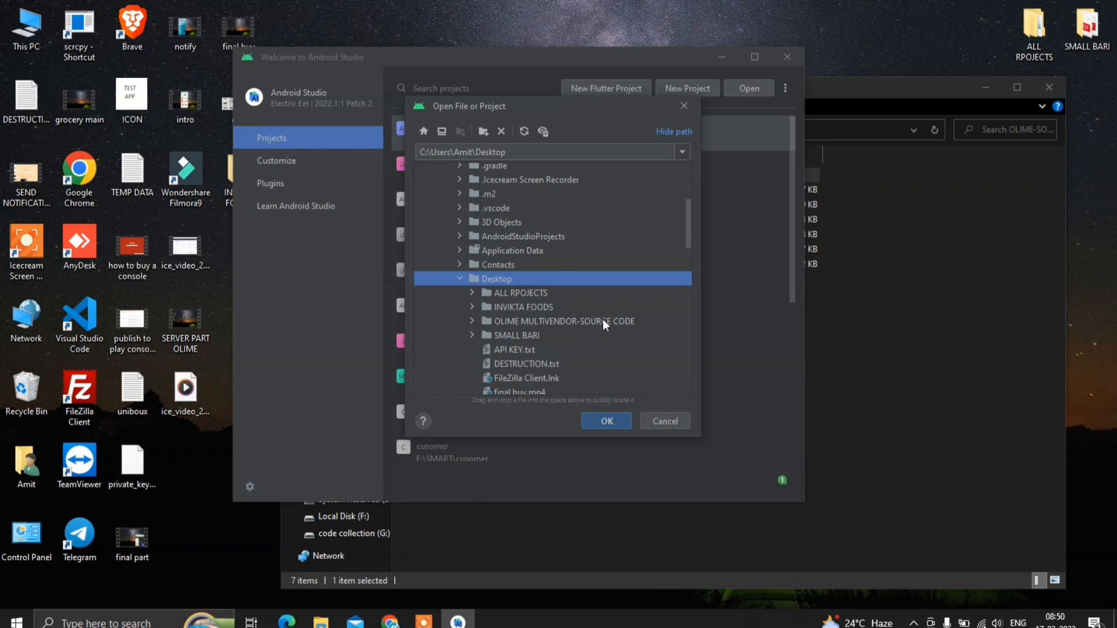
left_click(473, 321)
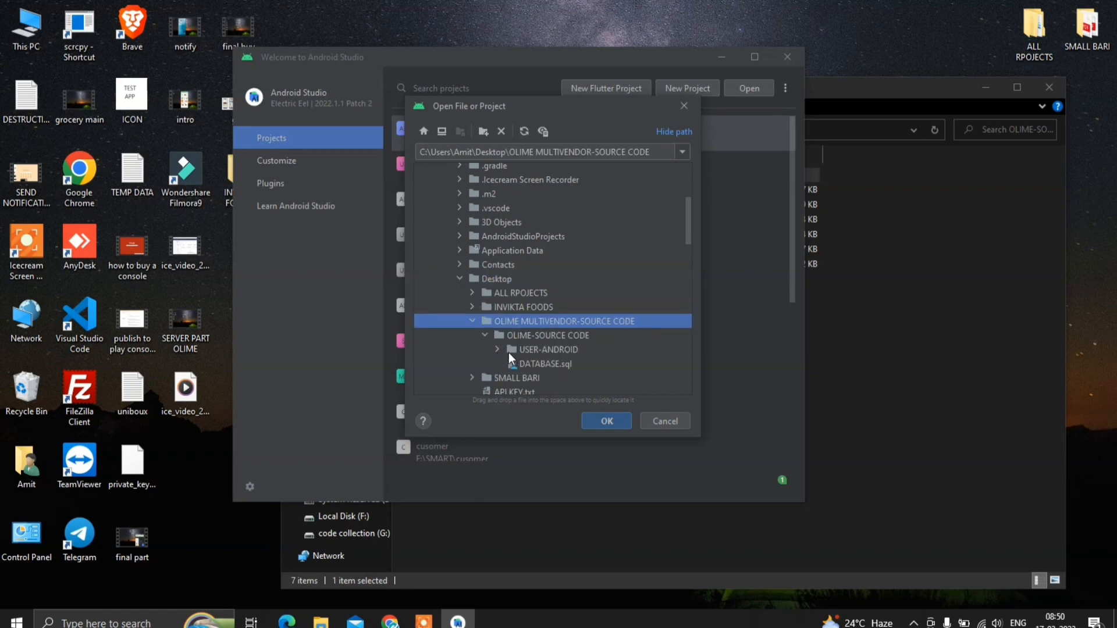
left_click(498, 350)
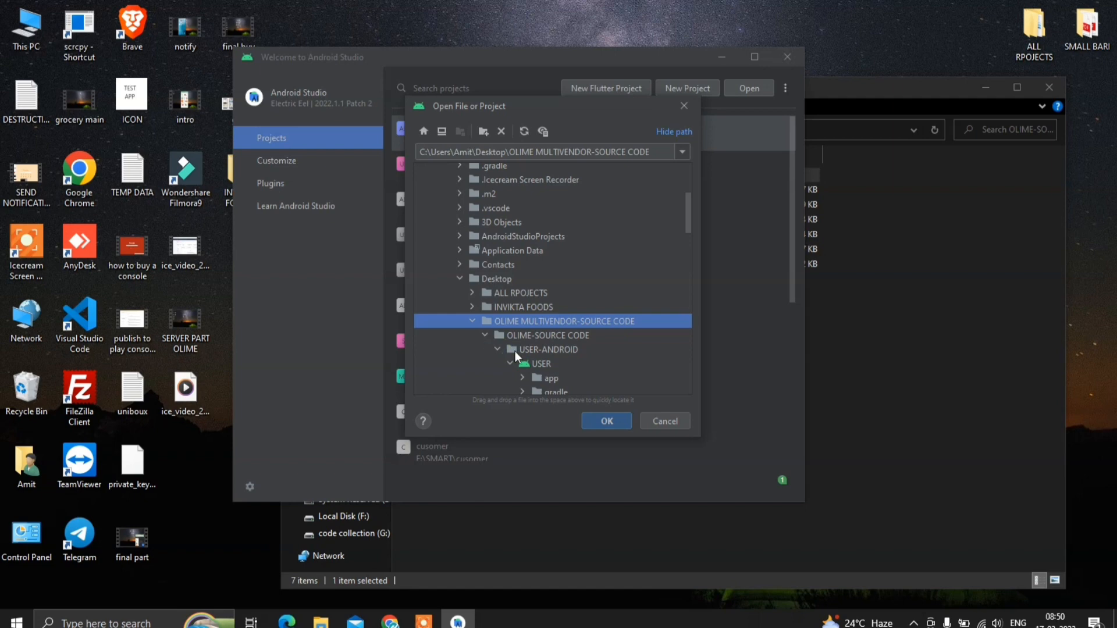
left_click(542, 365)
left_click(604, 421)
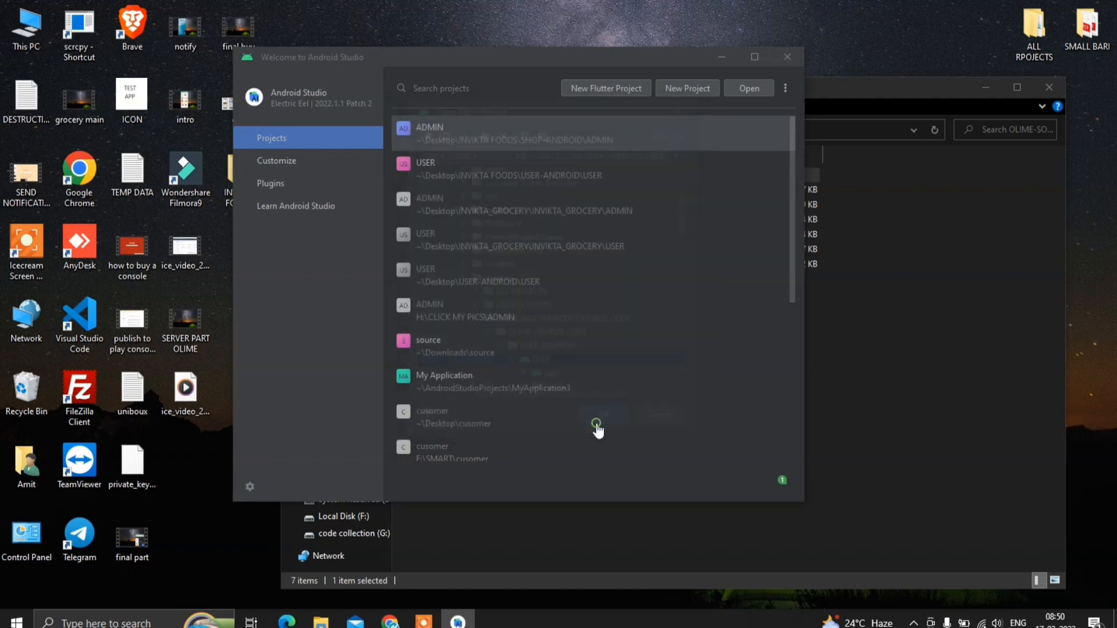
left_click(522, 337)
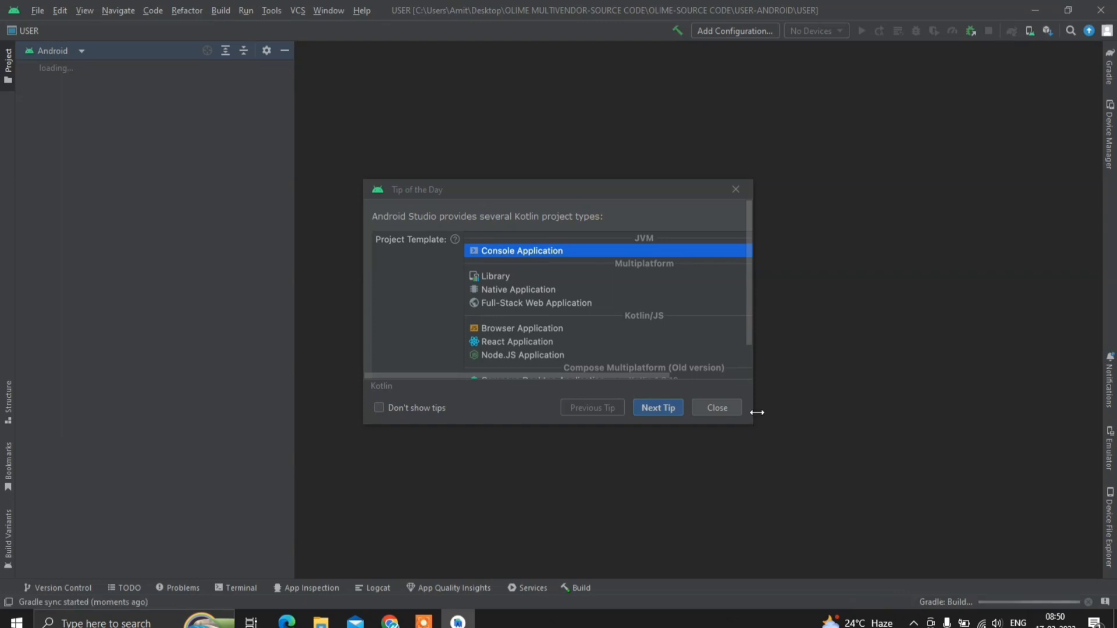
Close the Tip of the Day and minimize Android Studio to reveal File Explorer.
left_click(732, 187)
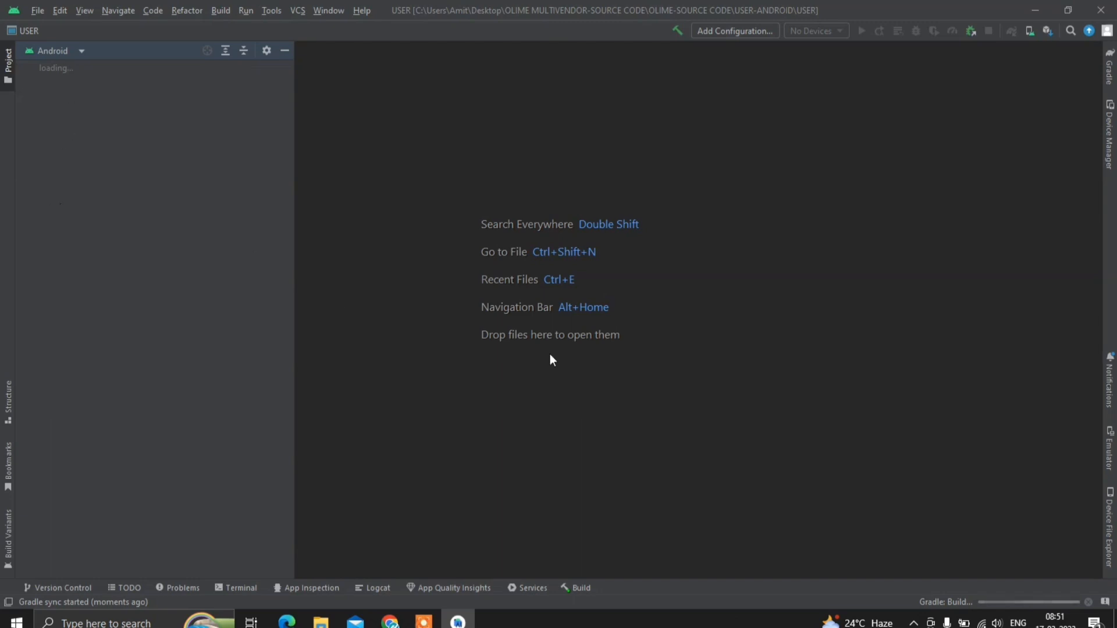
left_click(1038, 10)
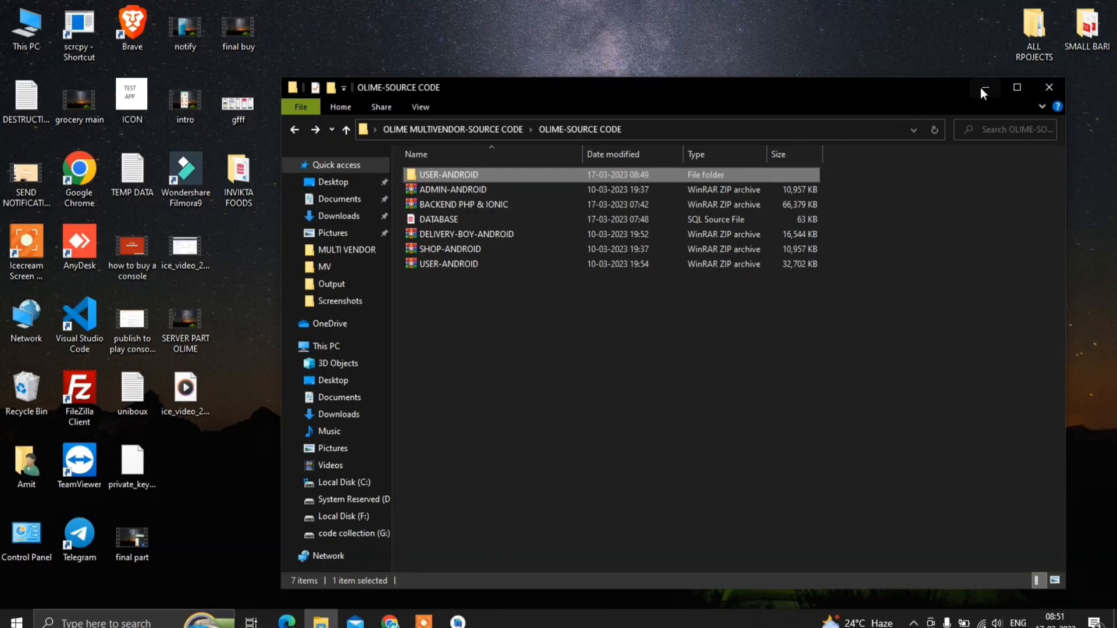
Create a new desktop text document named ANDROID PART and open it in Notepad.
left_click(983, 89)
right_click(480, 365)
mouse_move(550, 510)
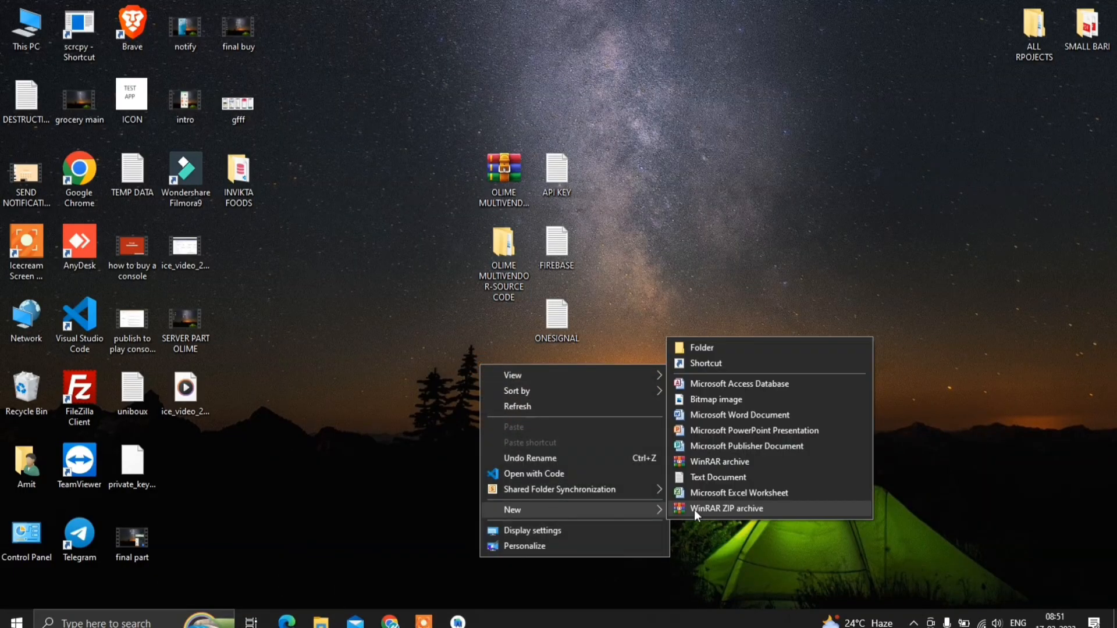
left_click(718, 477)
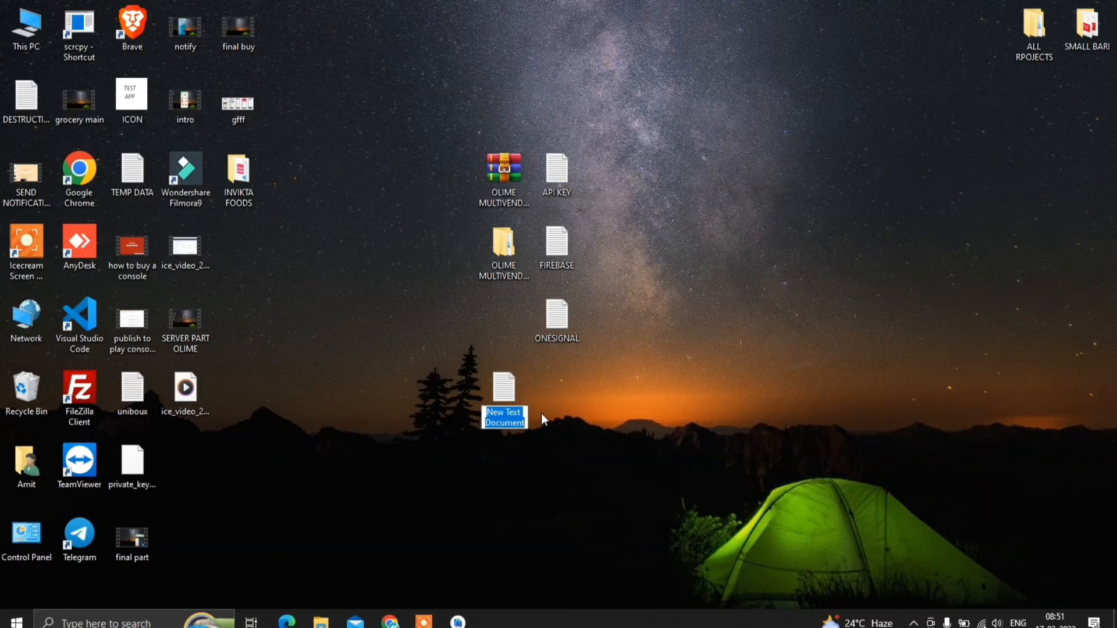
type("A")
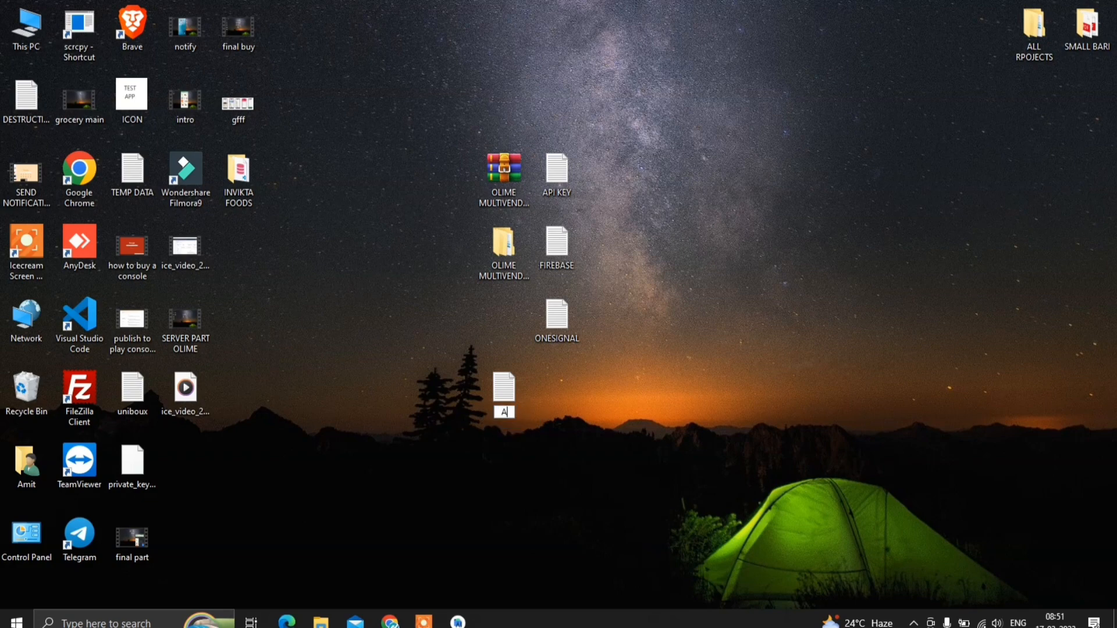
type("NDROID PART")
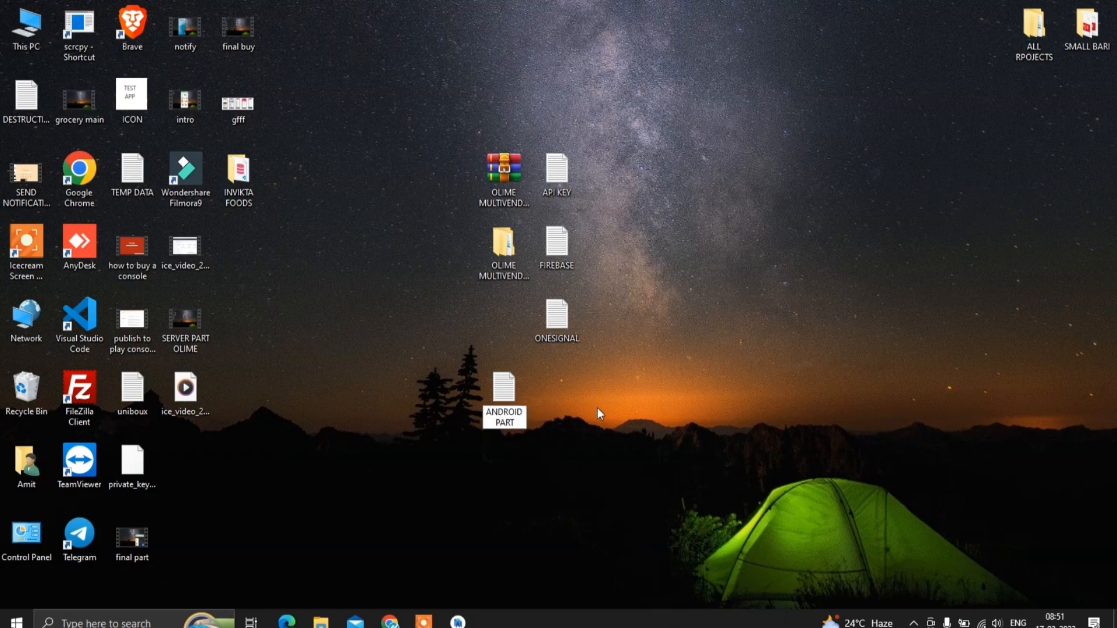
key("Return")
double_click(504, 389)
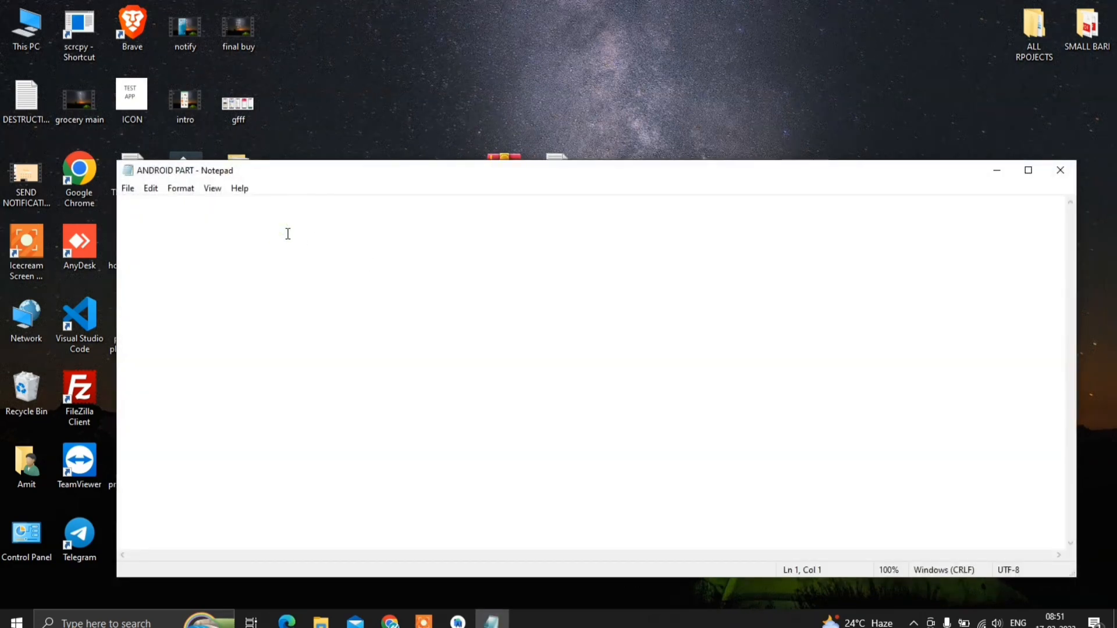
Type the checklist: PACKAGE ID CHANGE, APP LOGO, APP NAME, APP COLOR, NOTIFICATION ID ONESIGNAL USER, MAIN URL.
type("1. ")
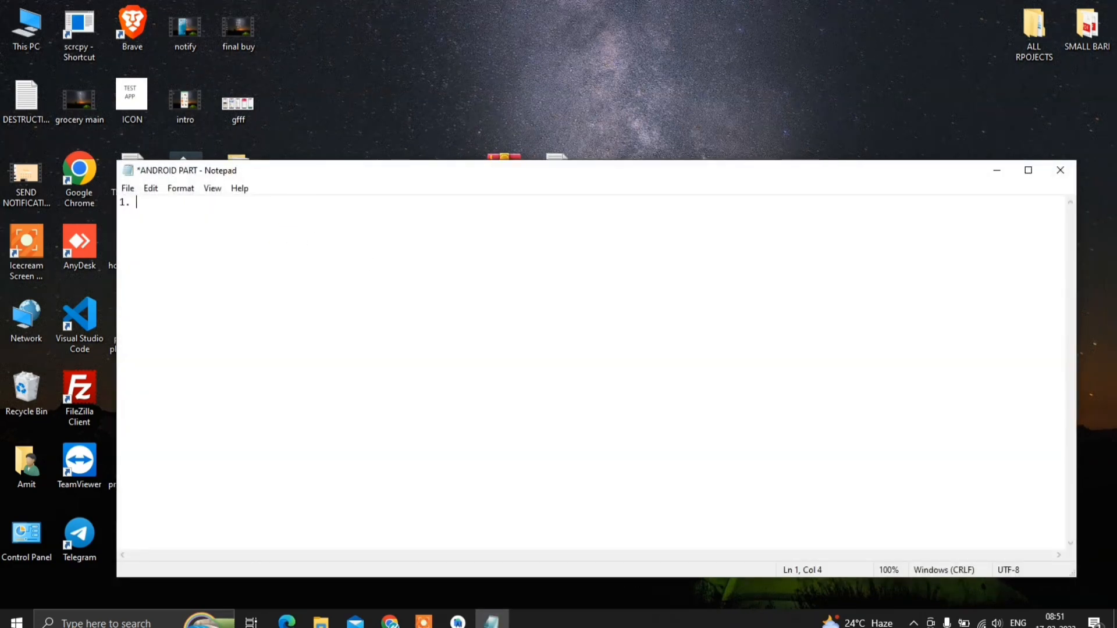
type("PACKAGE ID CHANGE")
key("Return")
type("2. APP LOGO 3. APP NAME 4")
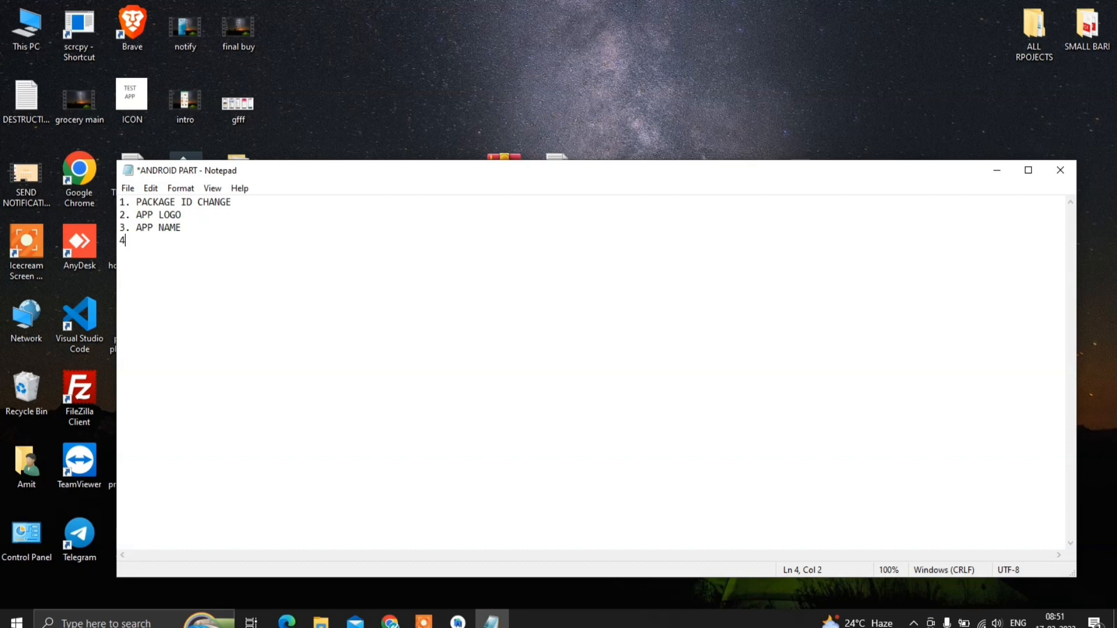
type(". APP COLOR")
key("Return")
type("5. NOTIF")
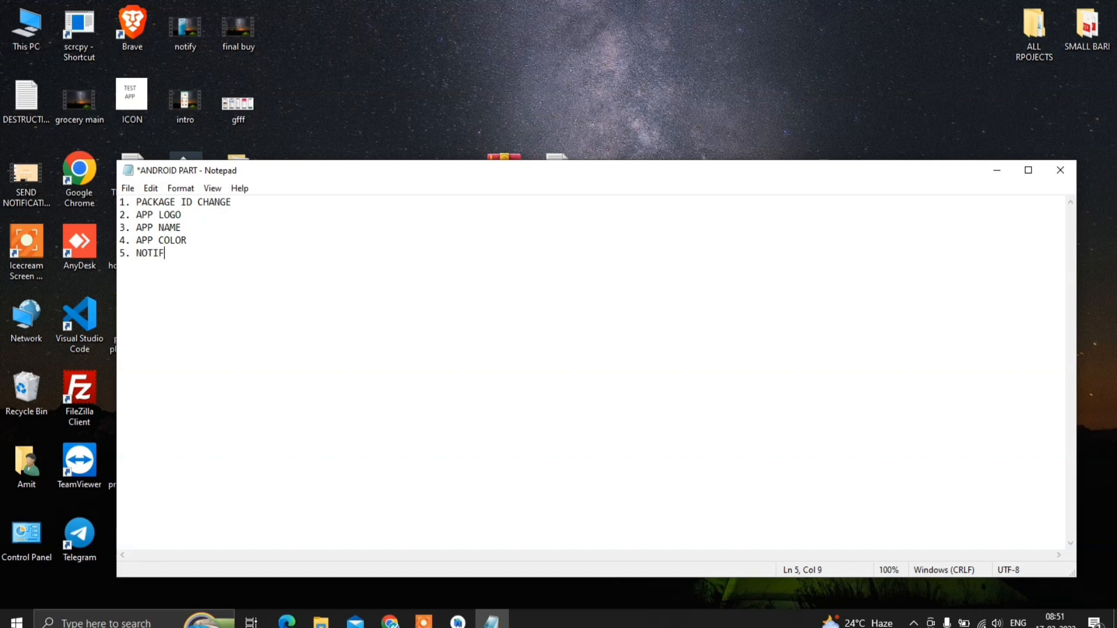
type("ICATION ID ONESIGNAL USER")
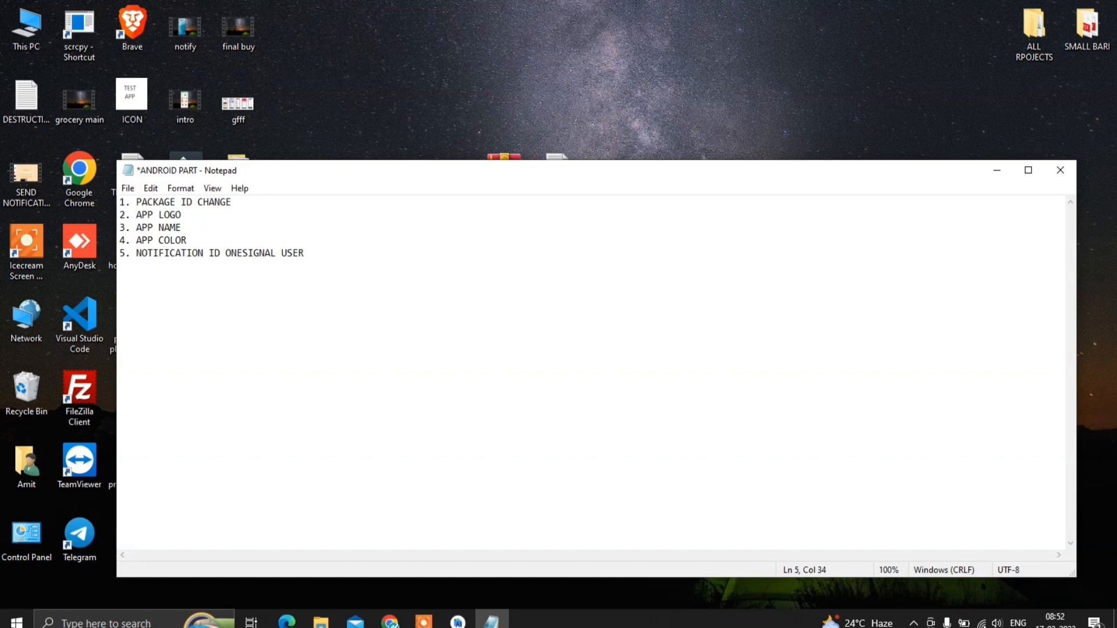
key("Return")
type("6. MAIN URL")
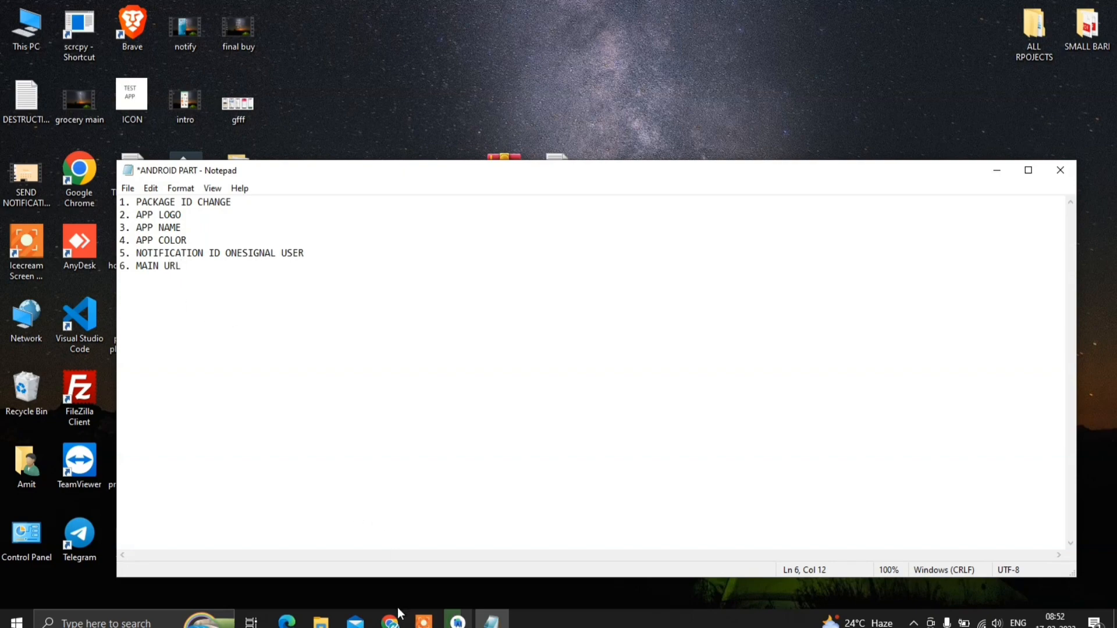
Glance at the Olime app page in Chrome, review the OneSignal line, then minimize Notepad.
left_click(389, 621)
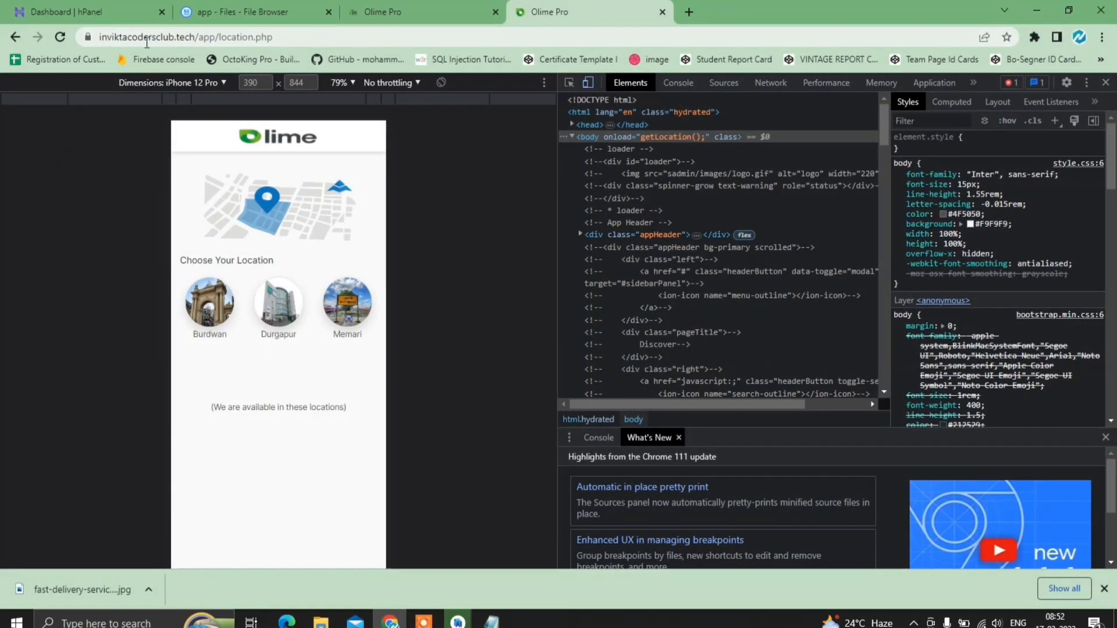
left_click(1041, 11)
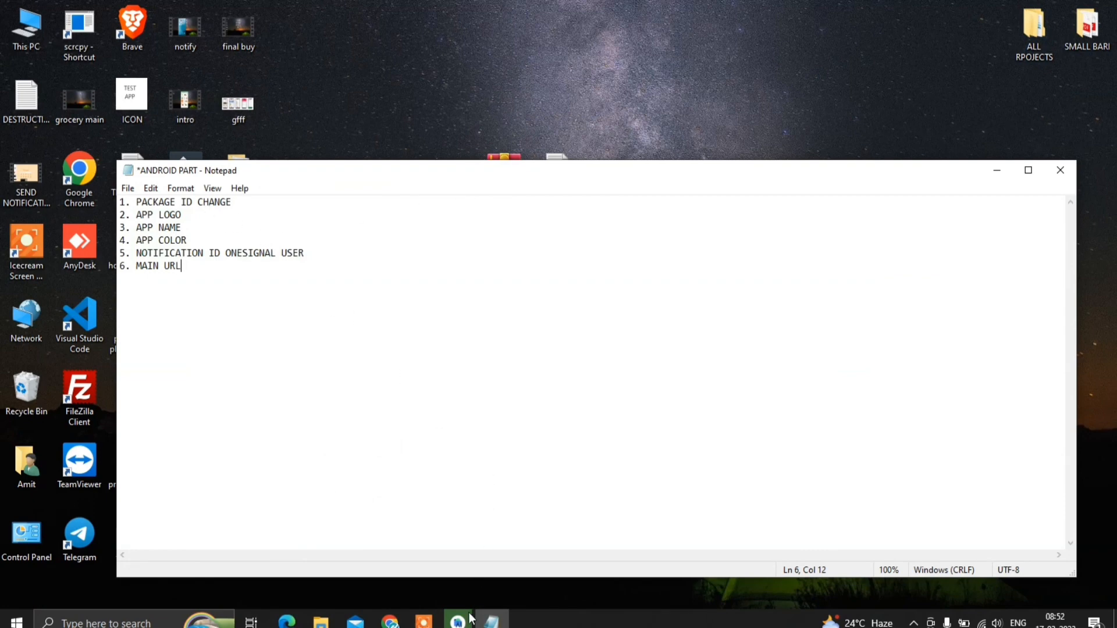
mouse_move(463, 620)
left_click_drag(123, 256, 335, 255)
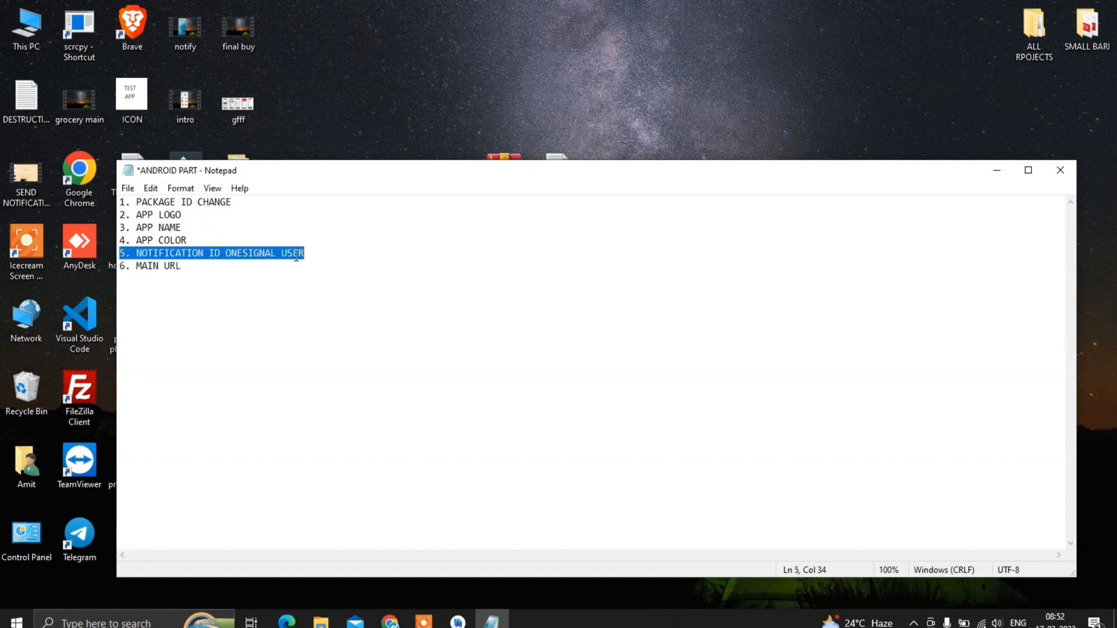
left_click(331, 288)
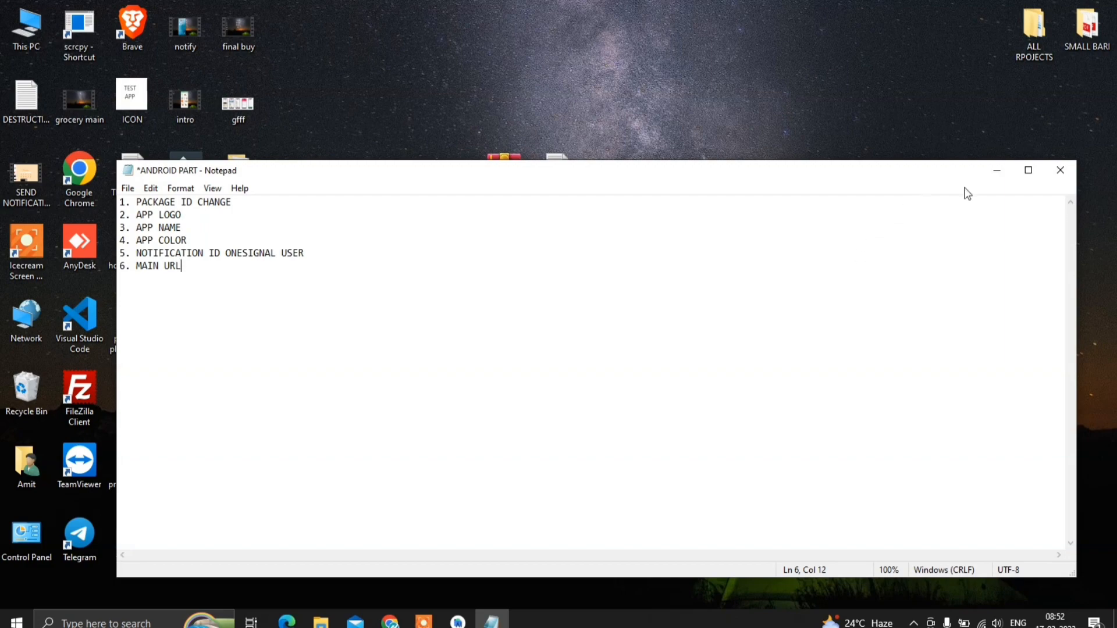
left_click(996, 170)
Return to the USER project, dismiss the update prompt, and expand the java package tree.
left_click(459, 621)
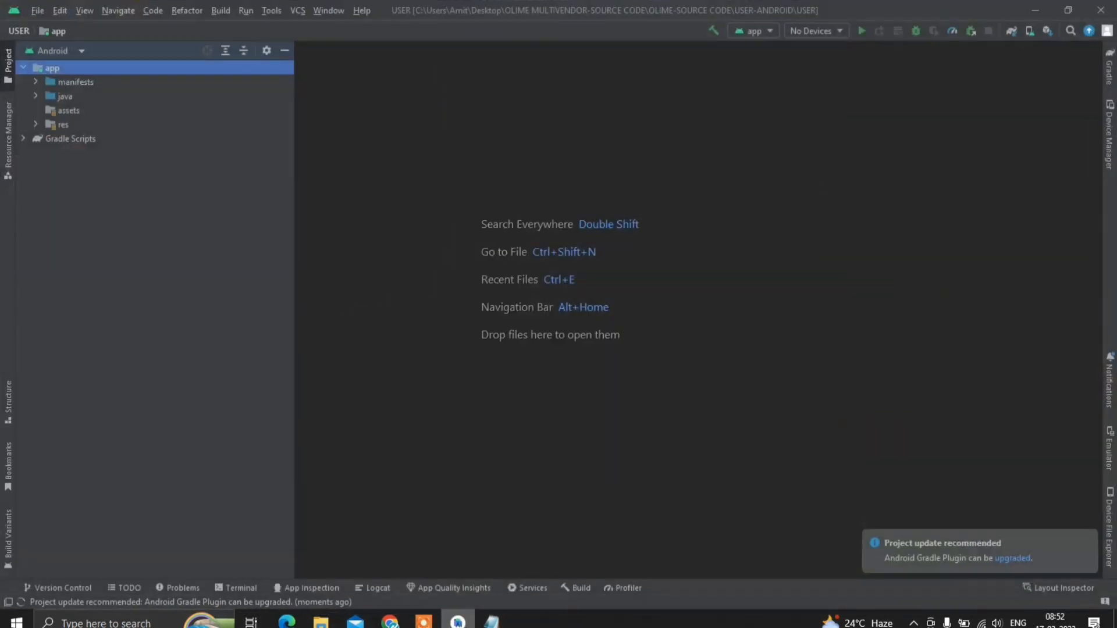
left_click(1087, 539)
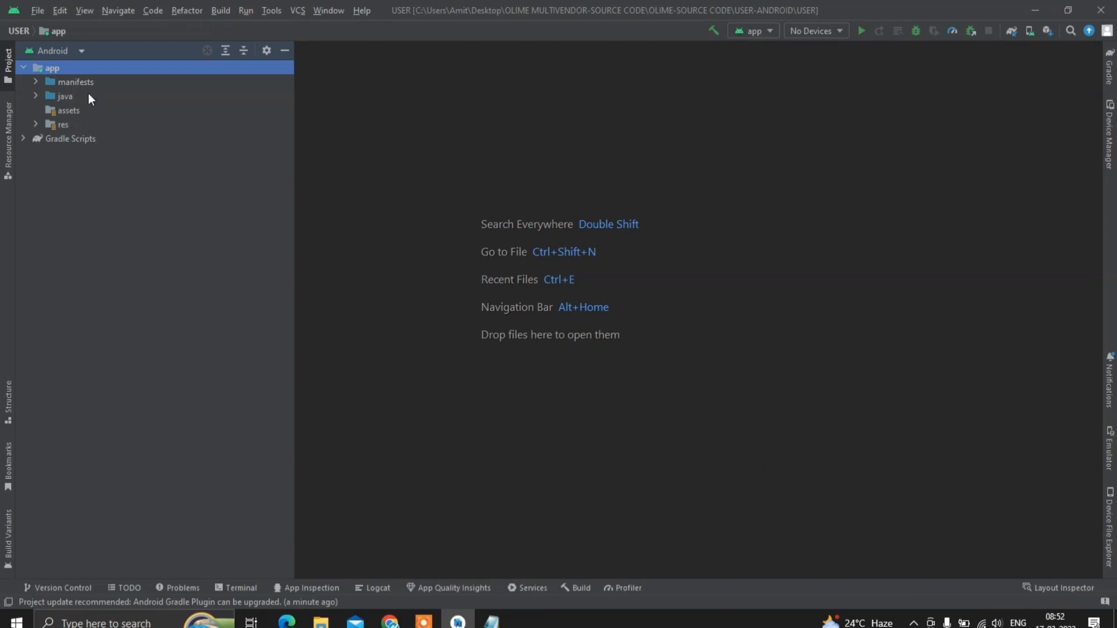
left_click(35, 96)
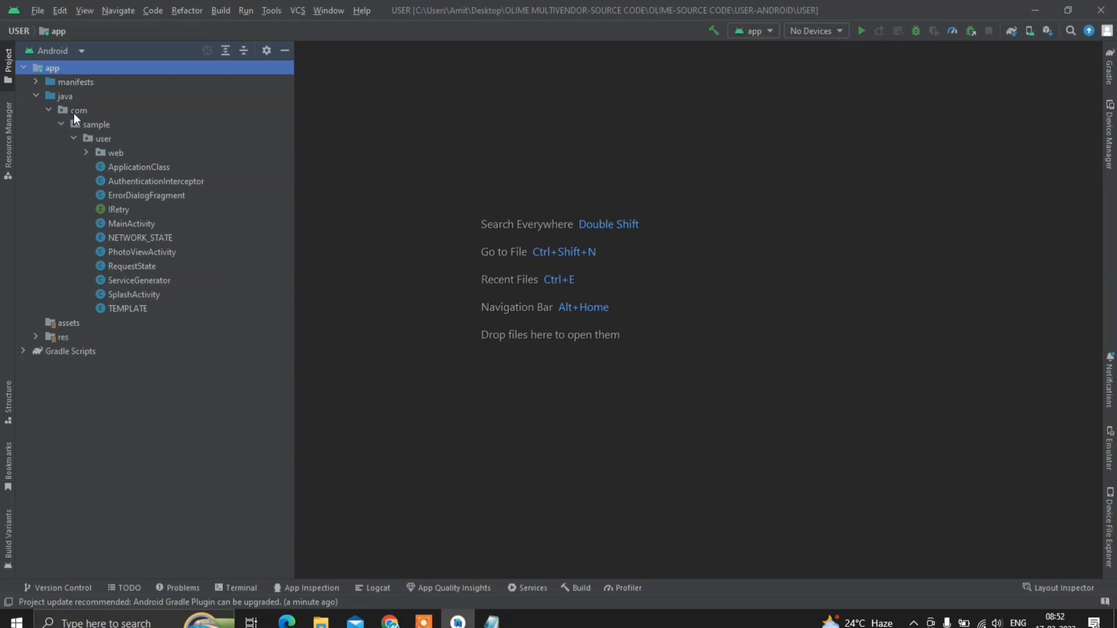
left_click(92, 125)
left_click(103, 140)
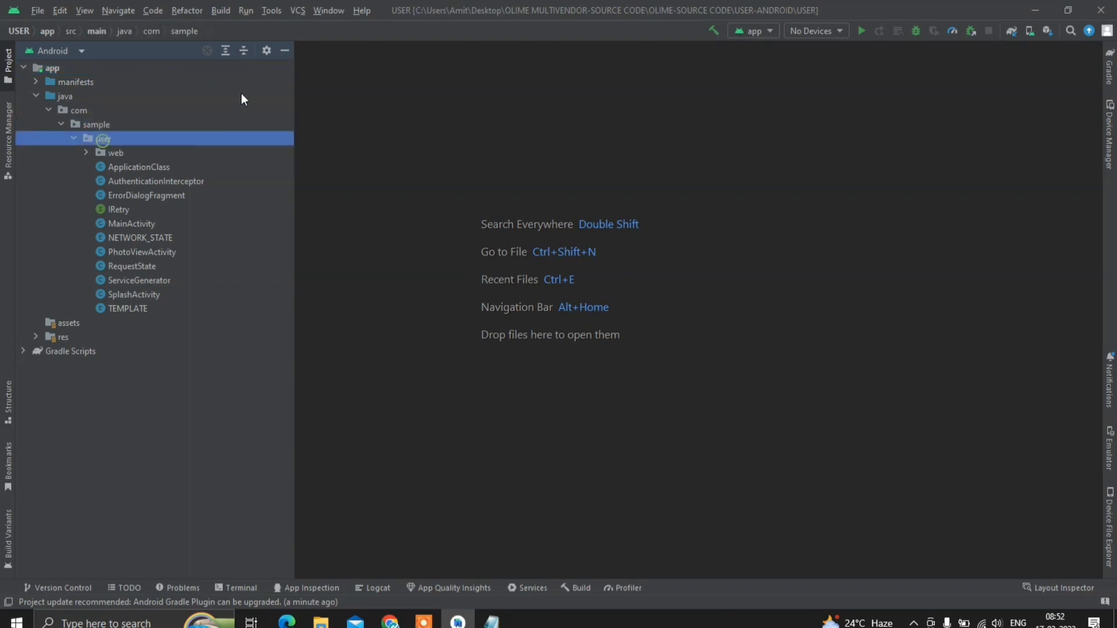
Turn on Compact Middle Packages so com.sample.user shows as one node.
left_click(262, 51)
mouse_move(337, 58)
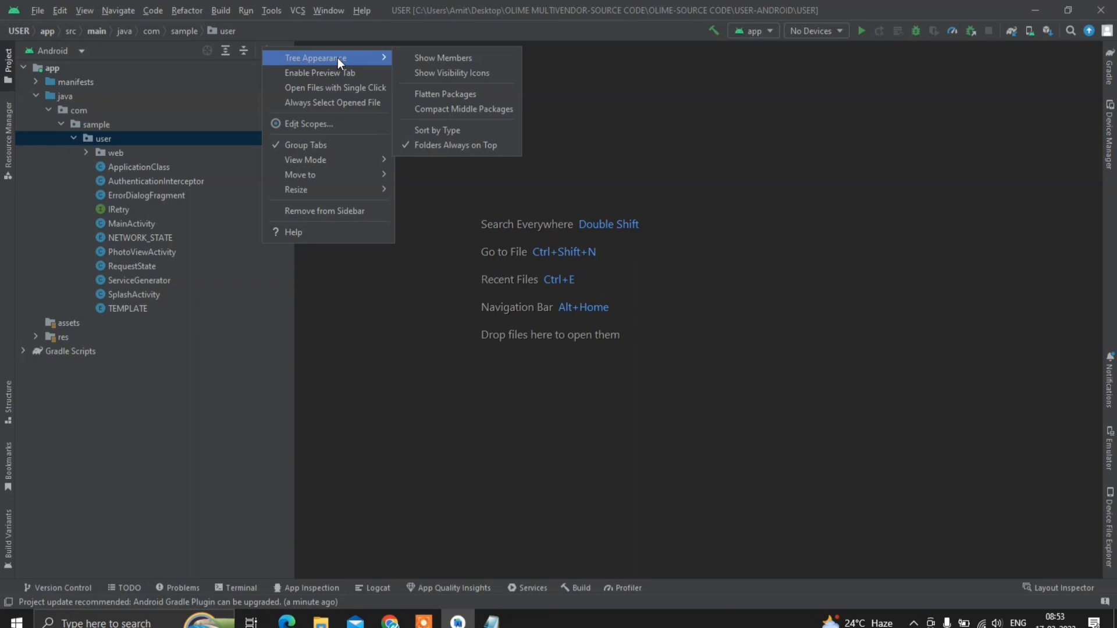
left_click(417, 108)
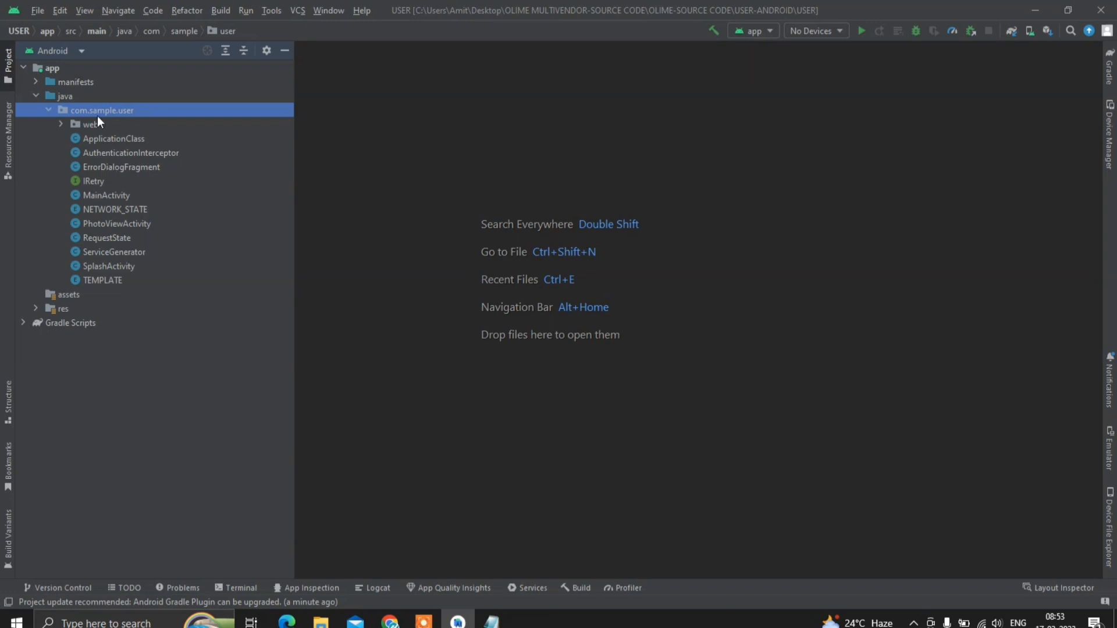
left_click(50, 110)
left_click(48, 110)
Turn Compact Middle Packages back off and switch to the Olime Pro page in Chrome.
left_click(266, 51)
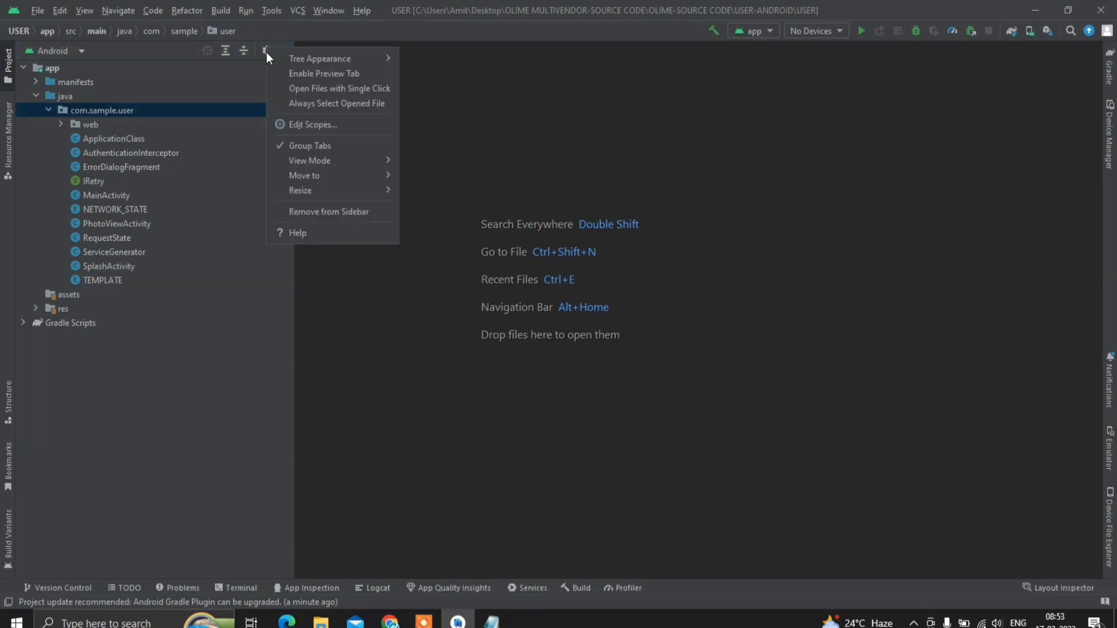
mouse_move(288, 59)
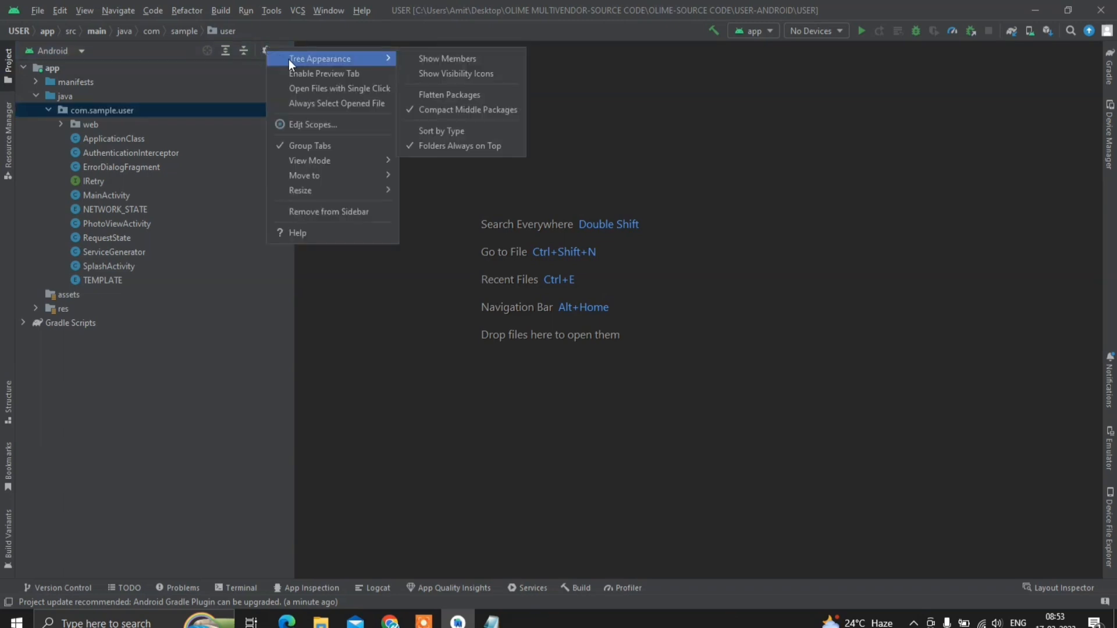
left_click(414, 111)
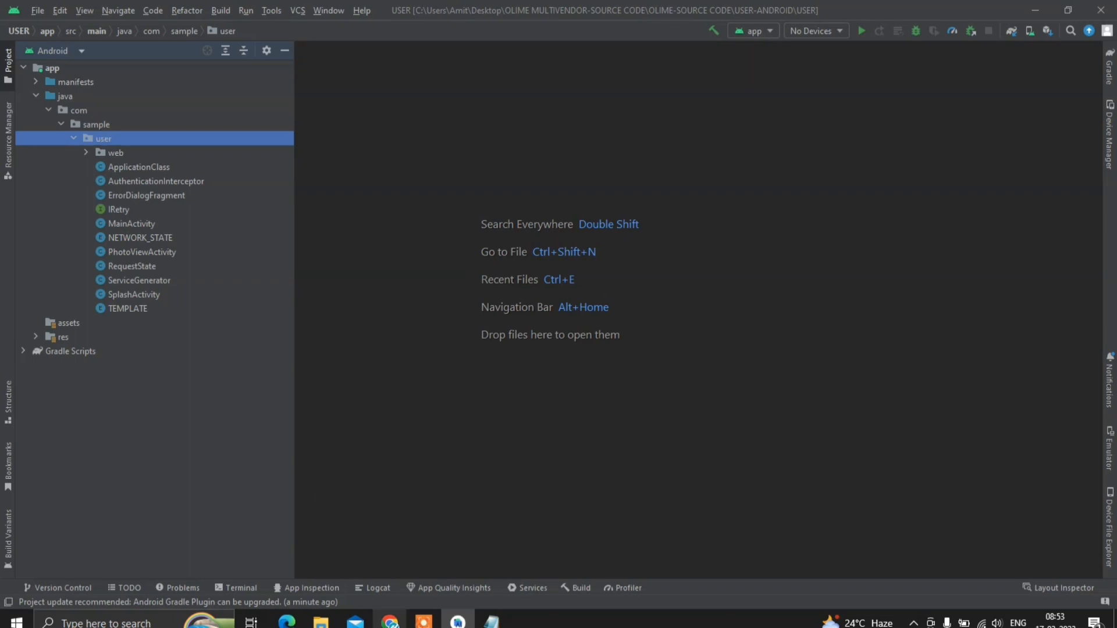
mouse_move(390, 621)
left_click(393, 584)
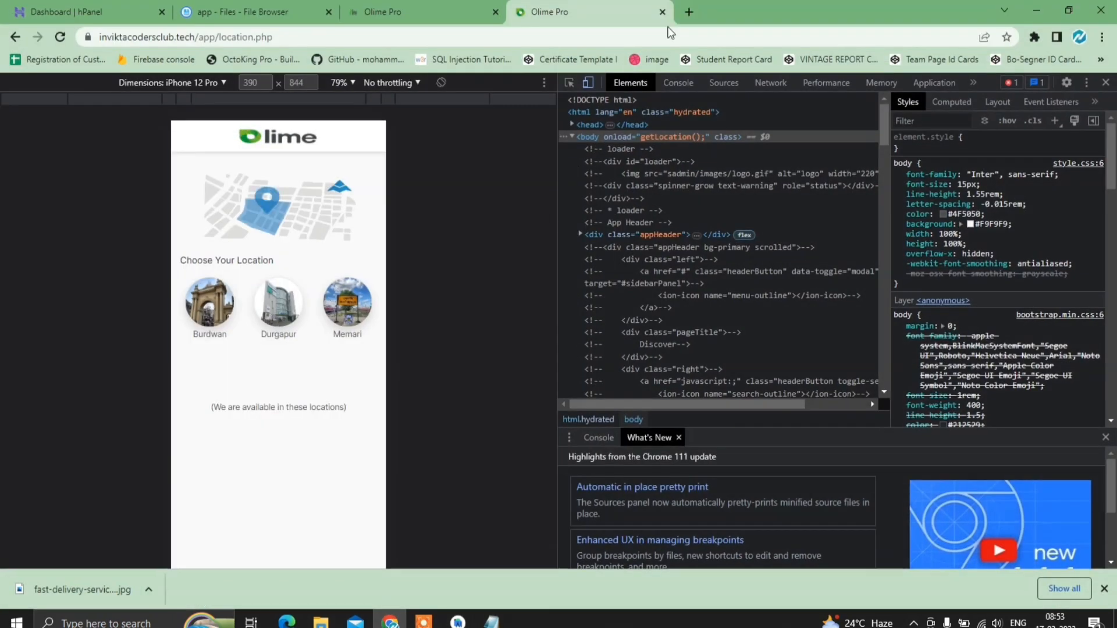
Search 'PLAY STORE' in a new tab and check Subway Surfers' package id com.kiloo.subwaysurf.
left_click(689, 13)
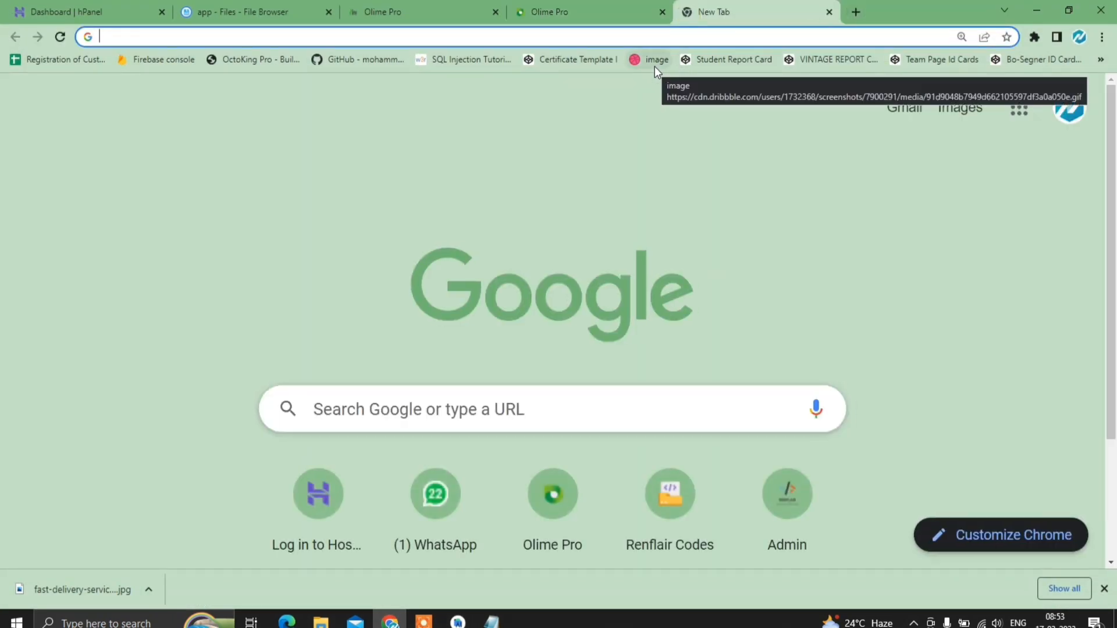
type("PLAY STORE")
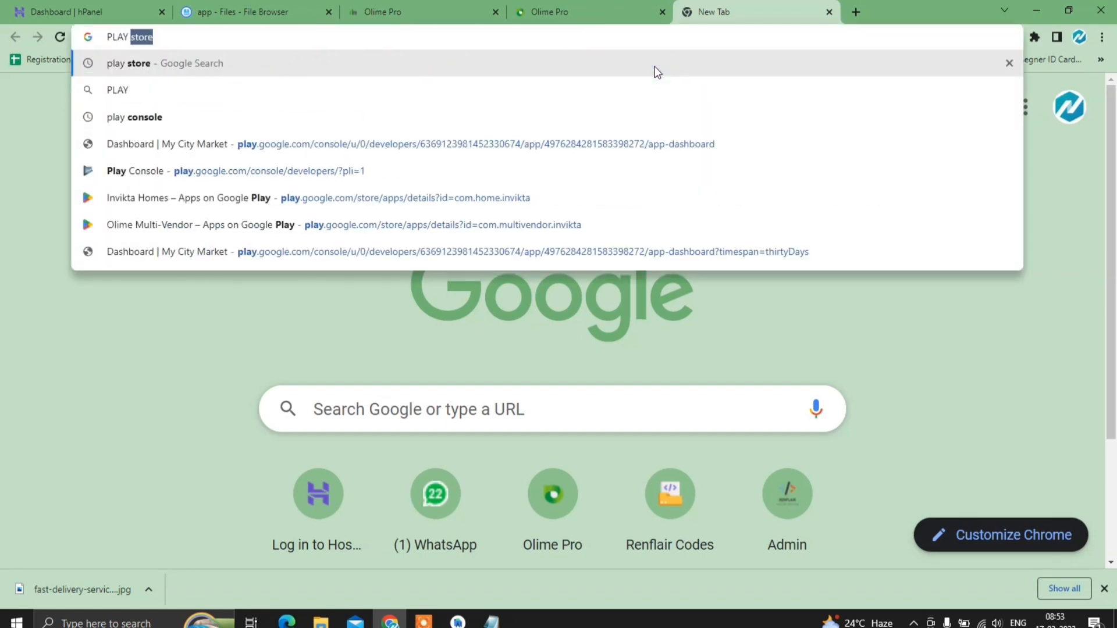
key("Return")
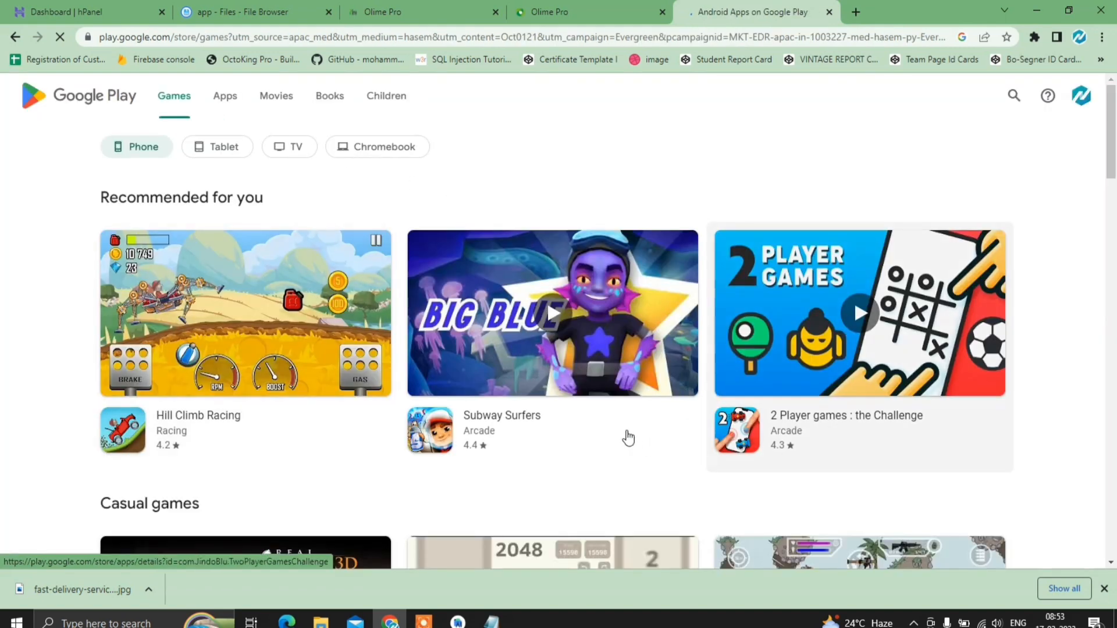
left_click(538, 363)
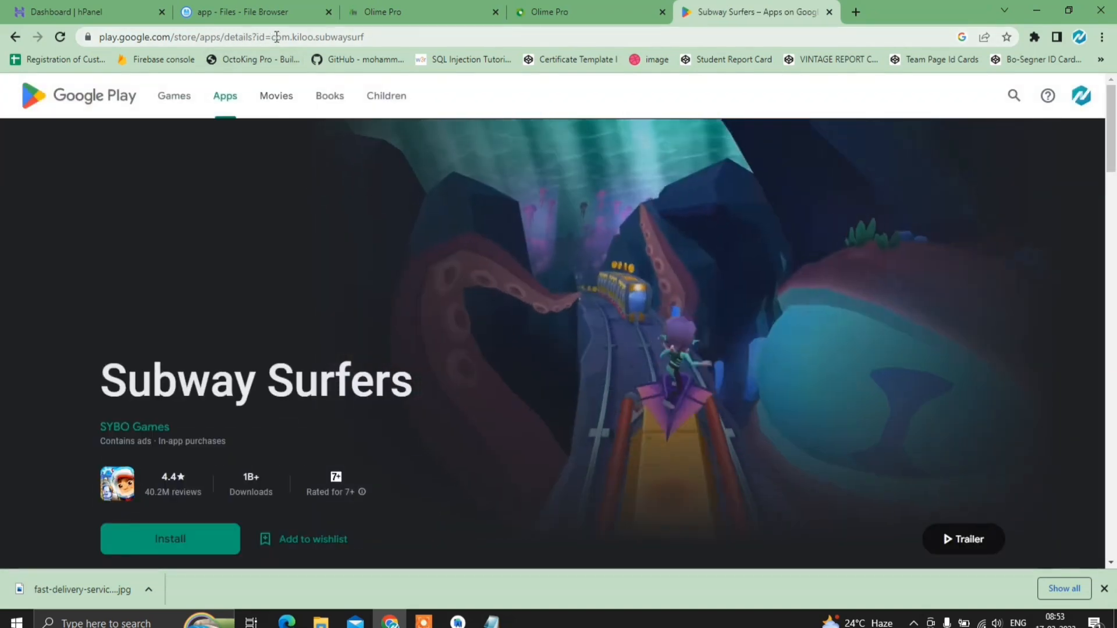
left_click_drag(272, 37, 385, 40)
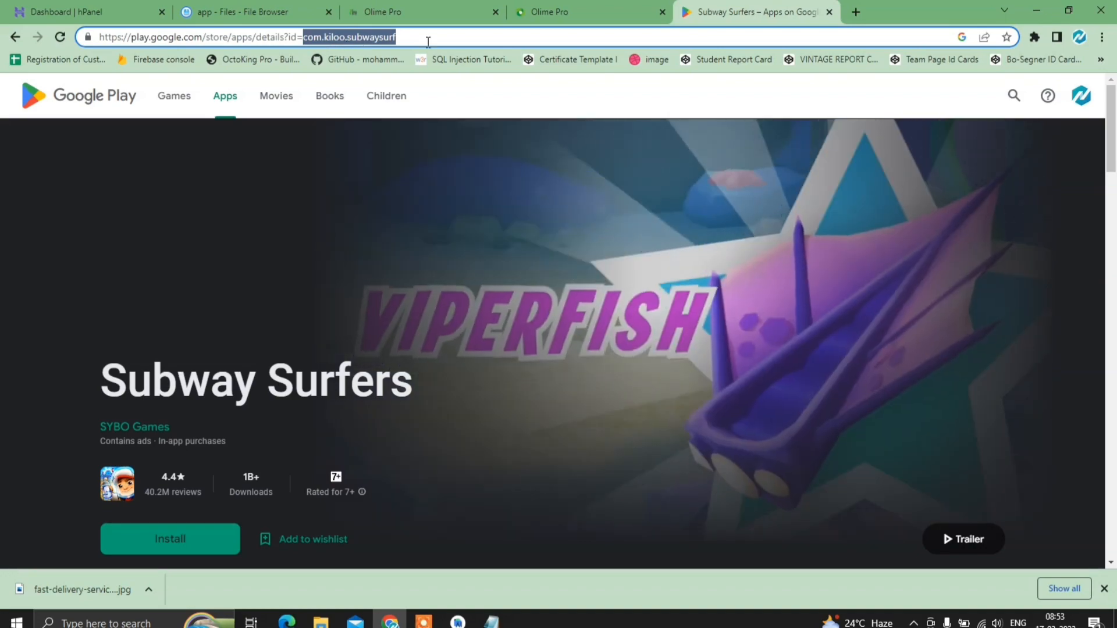
left_click(367, 38)
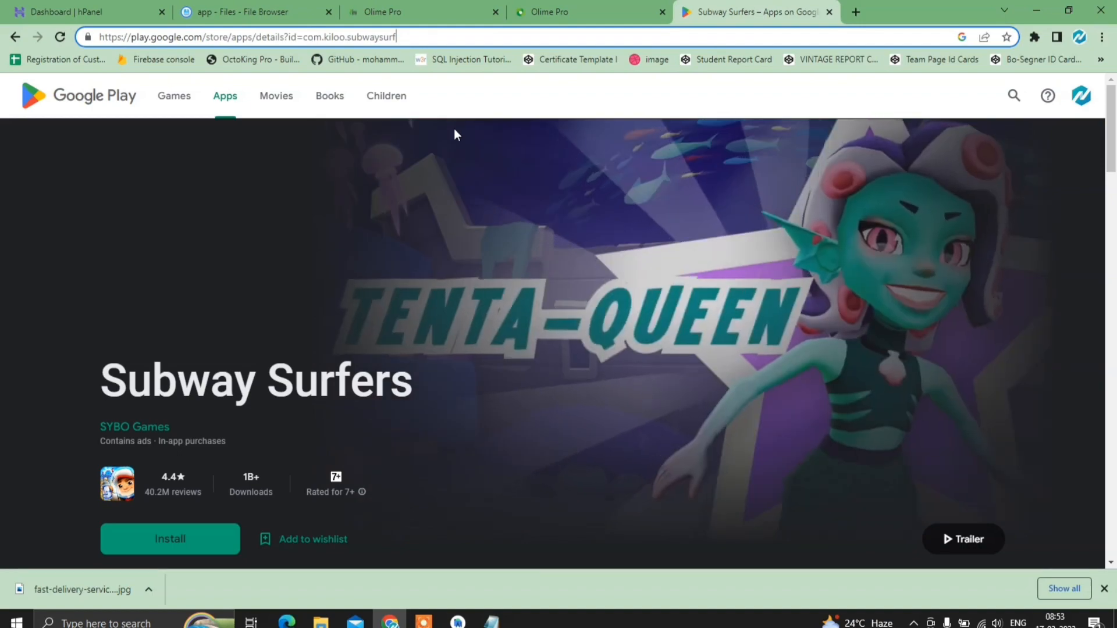
scroll(484, 364, "down", 10)
Check Temple Run 2's package id com.imangi.templerun2, then close the tab and return to Android Studio.
left_click(839, 273)
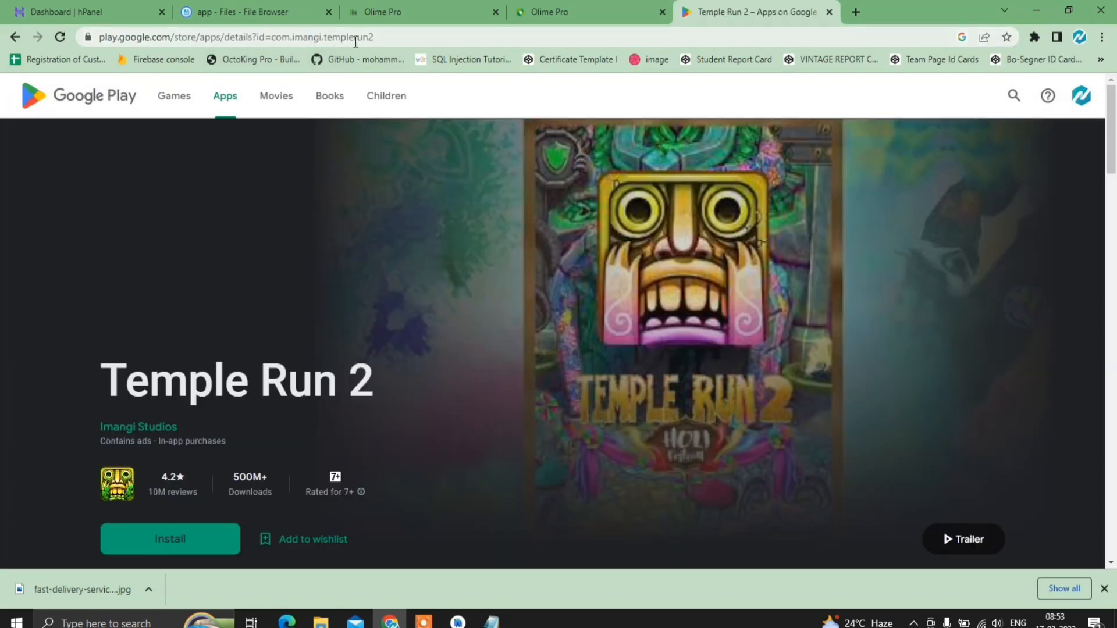
left_click_drag(375, 38, 272, 38)
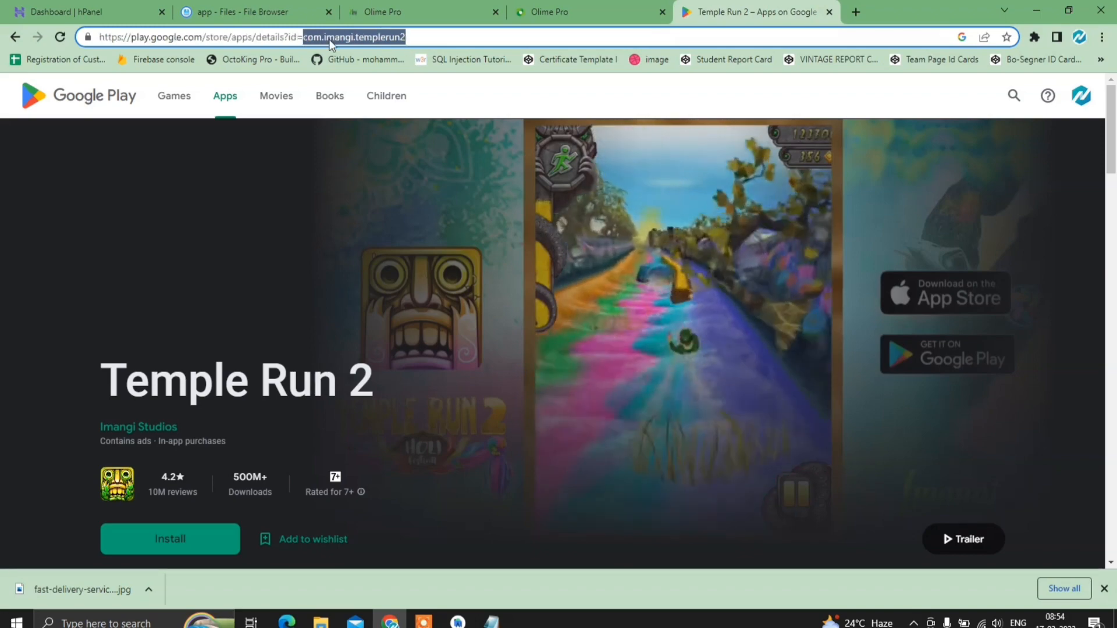
left_click(828, 12)
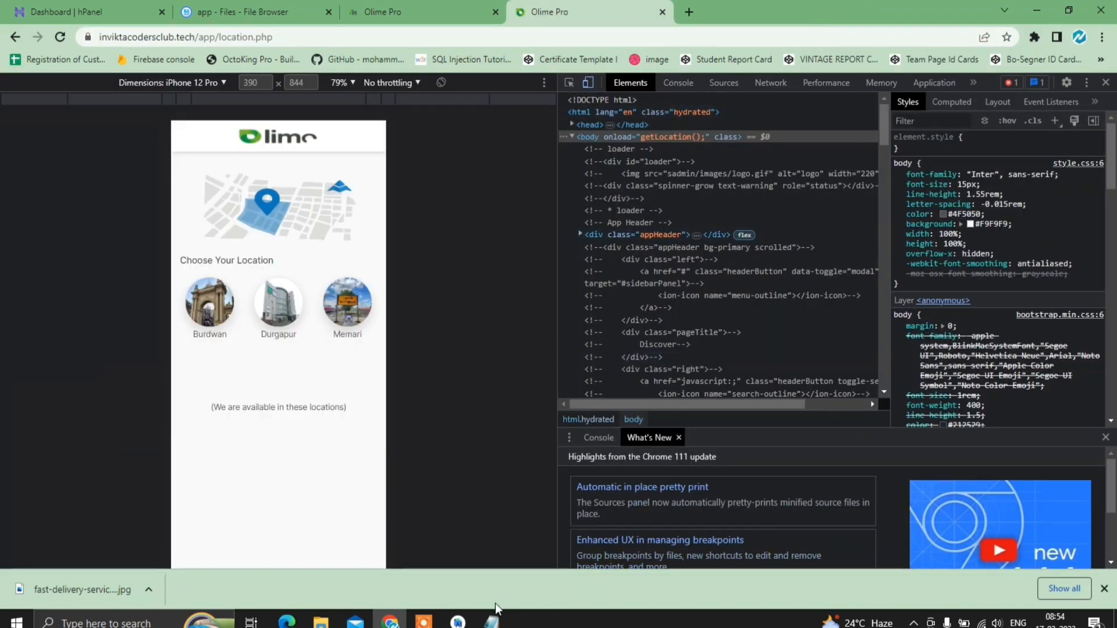
left_click(458, 622)
Bring up the context menus for the sample and user packages, then dismiss them.
mouse_move(419, 623)
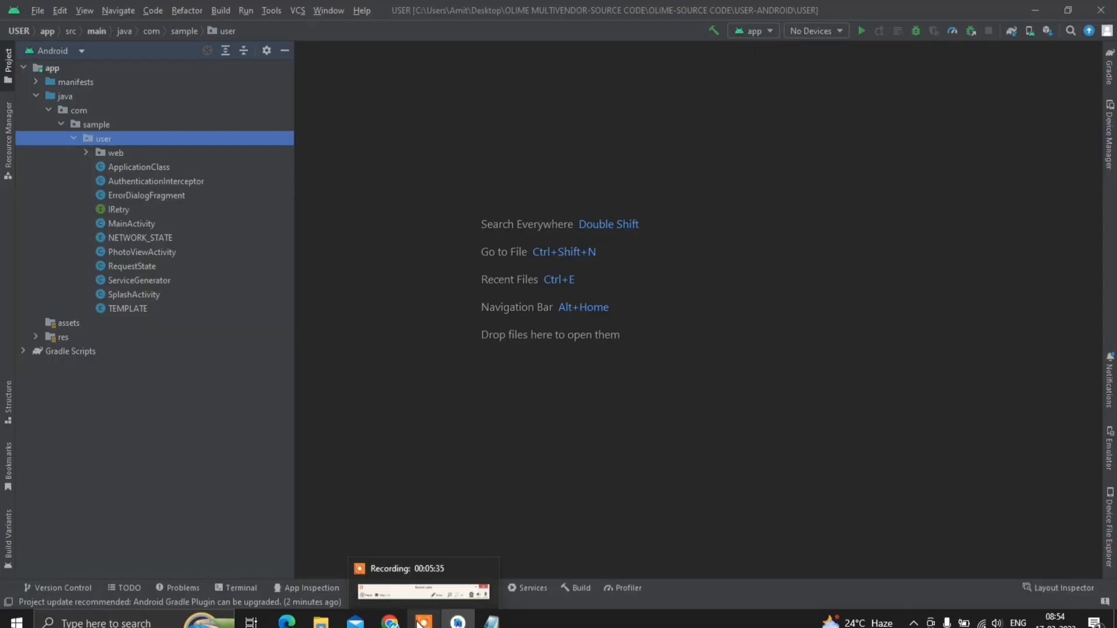
left_click(98, 124)
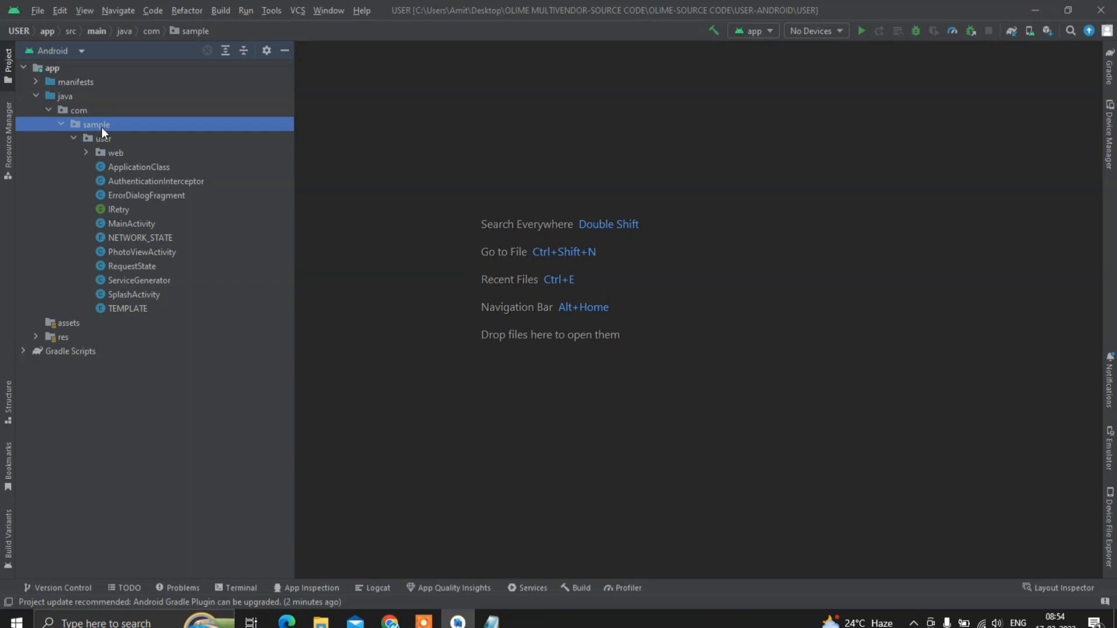
right_click(101, 127)
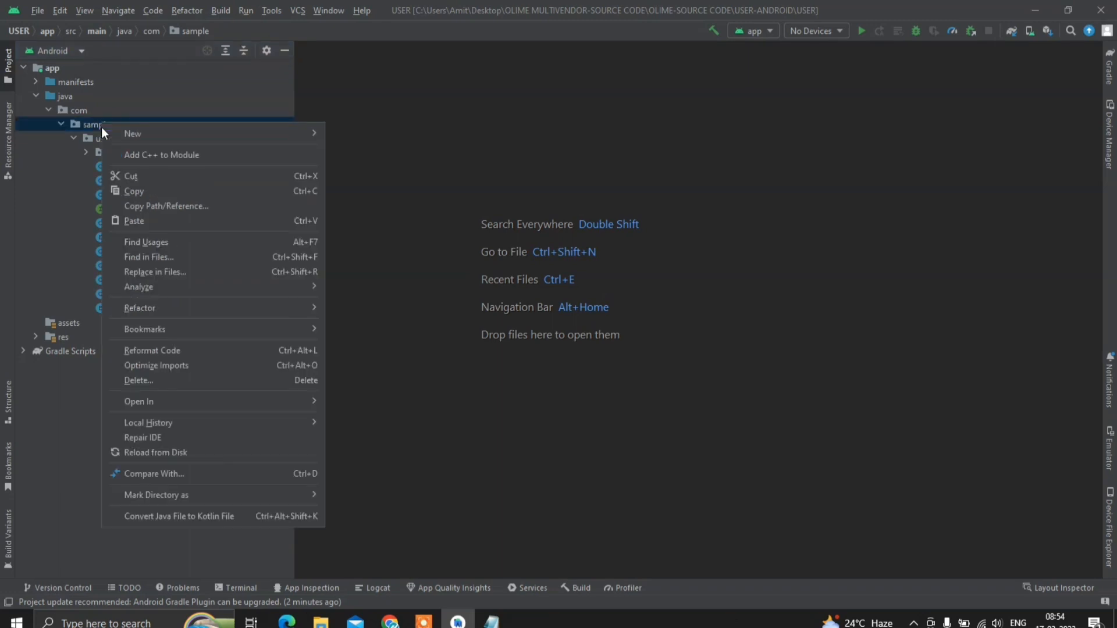
left_click(98, 139)
right_click(107, 138)
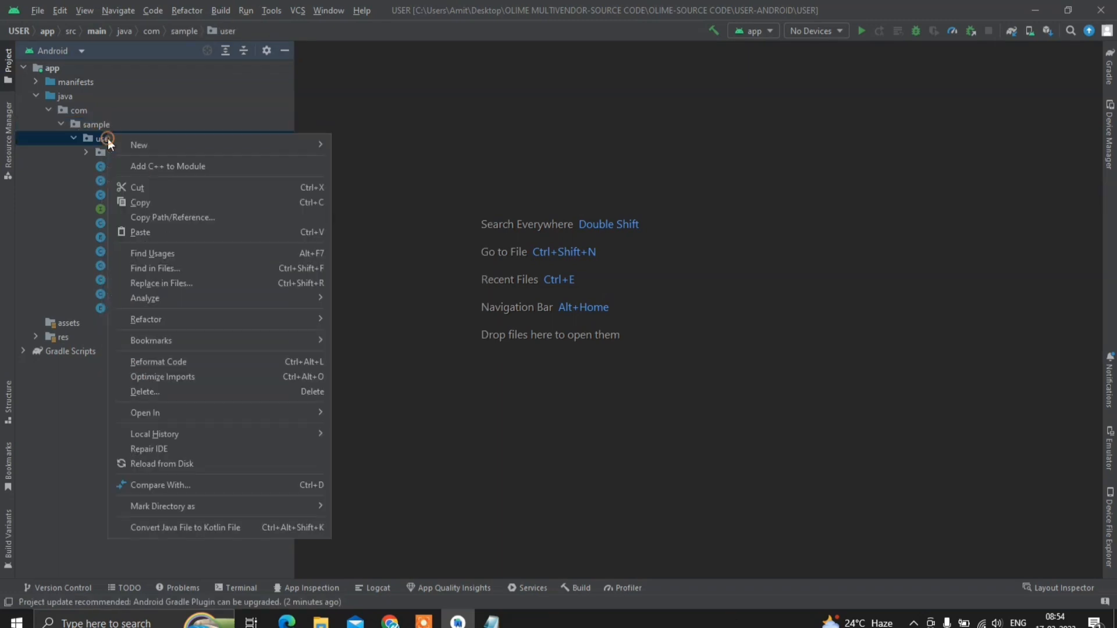
mouse_move(188, 322)
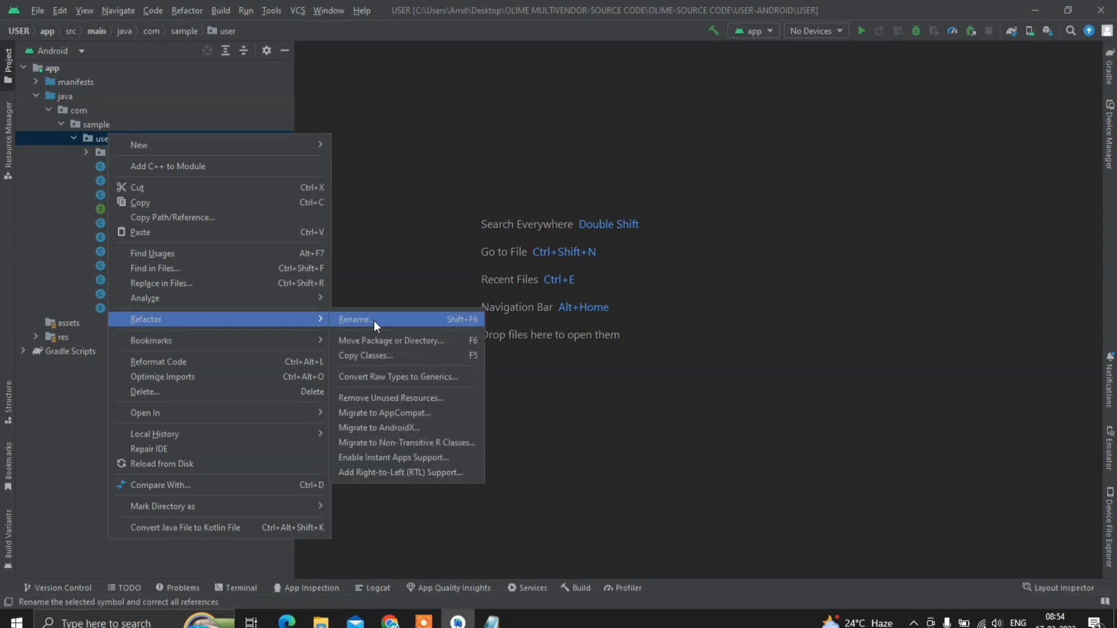
left_click(384, 238)
Rename the com.sample package to testmultivendor via Refactor > Rename across the project.
left_click(93, 127)
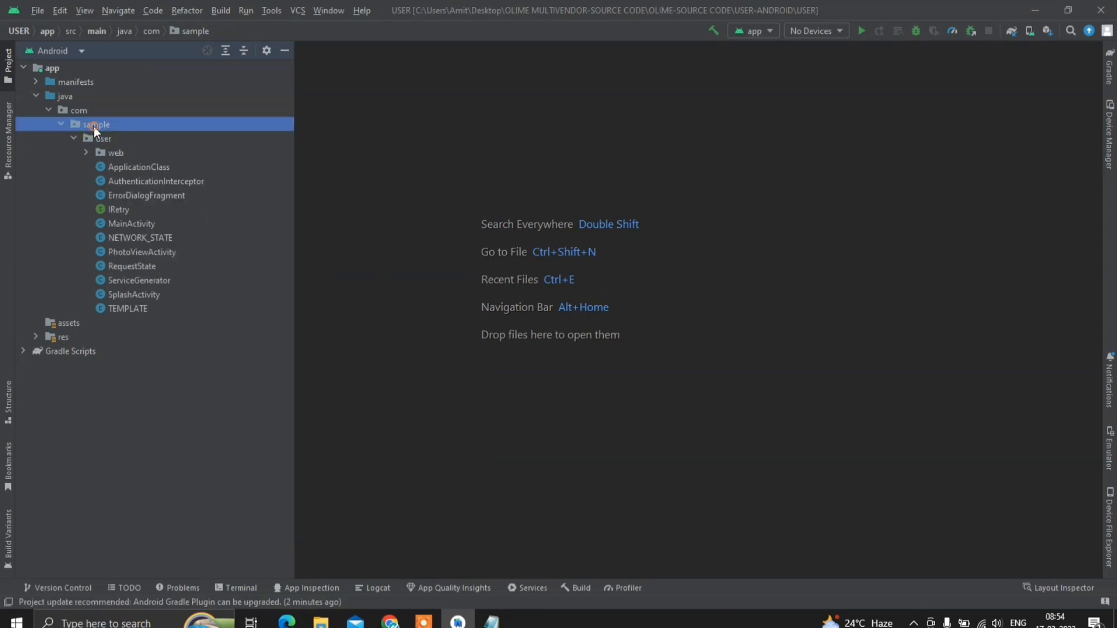
right_click(93, 127)
mouse_move(193, 324)
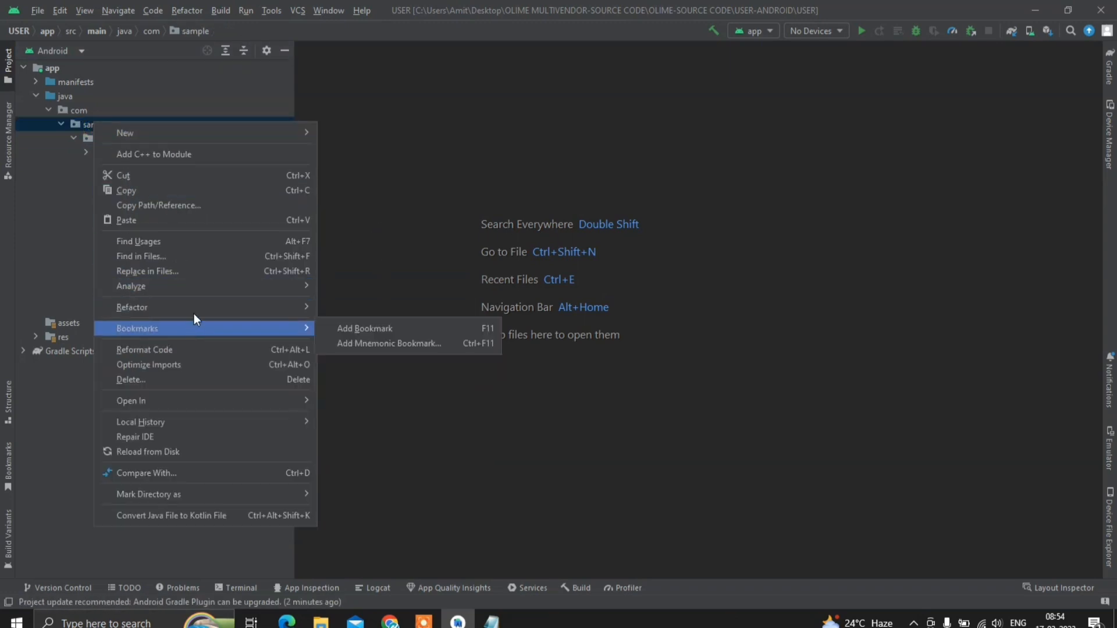
left_click(339, 312)
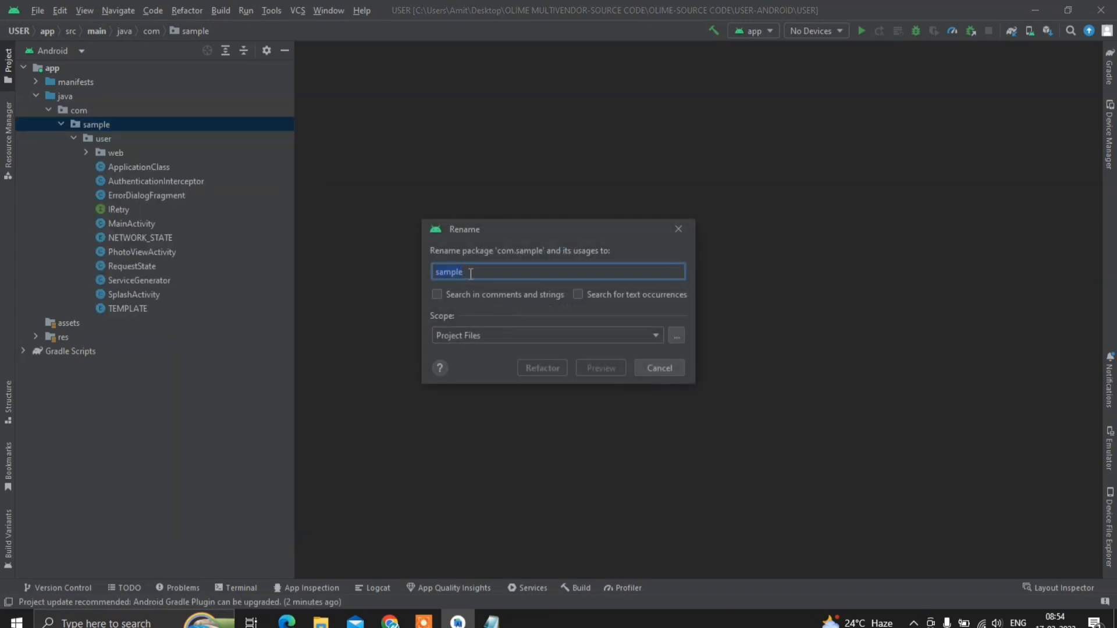
type("testmultivendor")
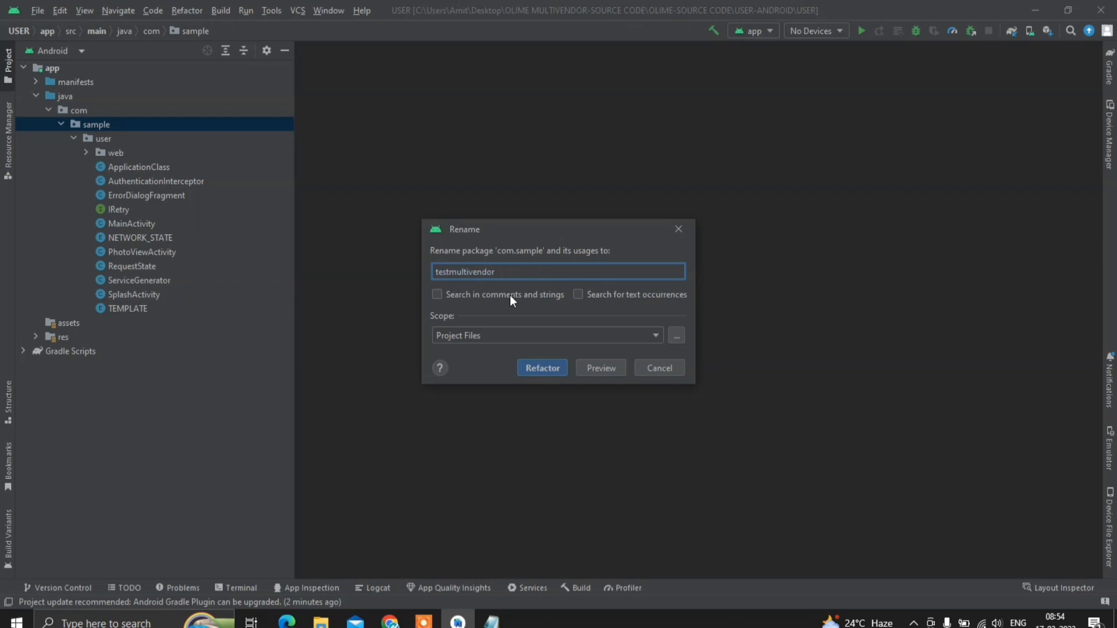
left_click(552, 370)
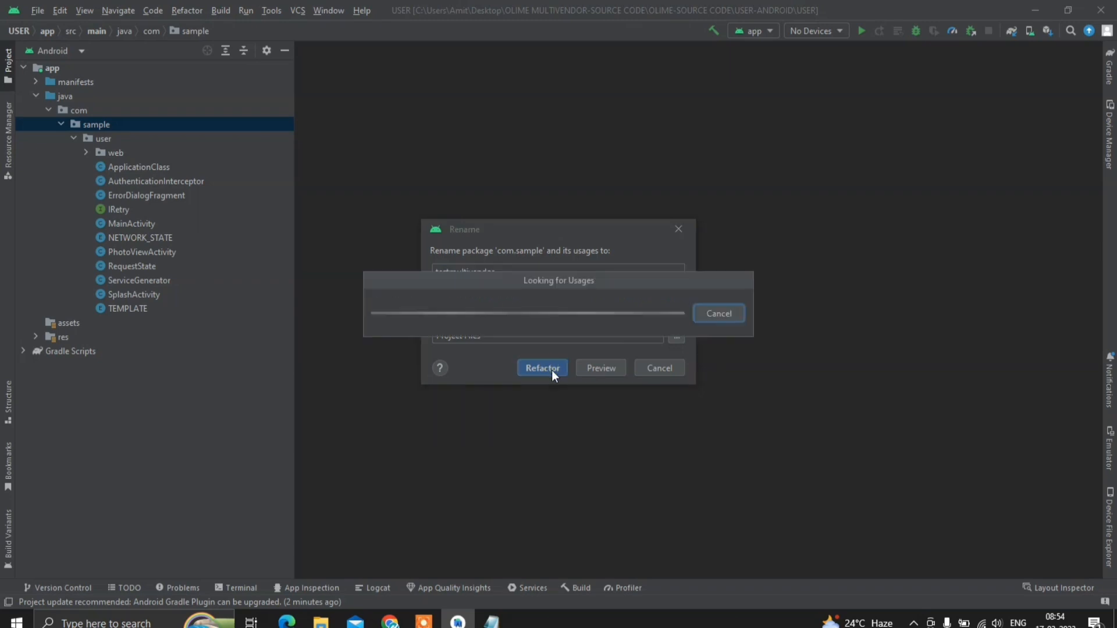
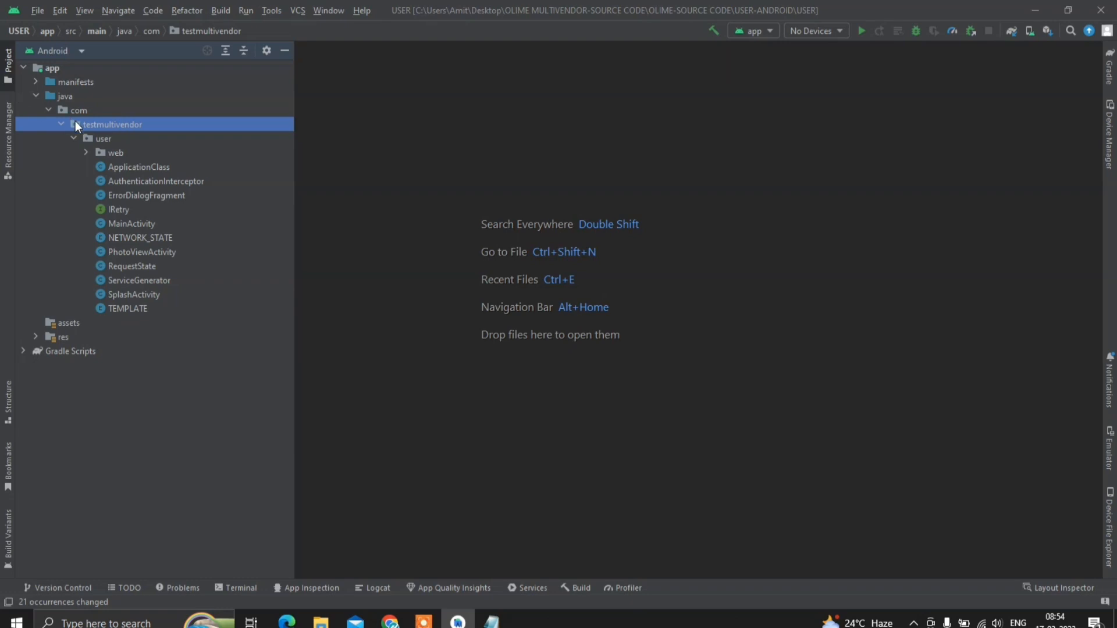
Open the app's AndroidManifest.xml from the manifests folder.
left_click(79, 82)
double_click(60, 82)
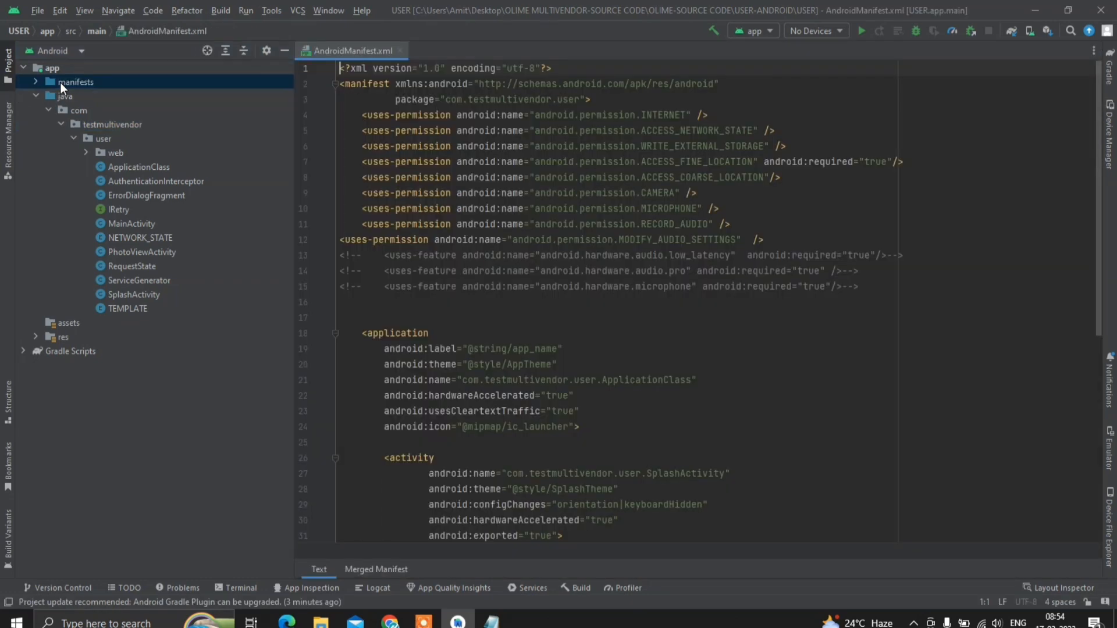
left_click(37, 83)
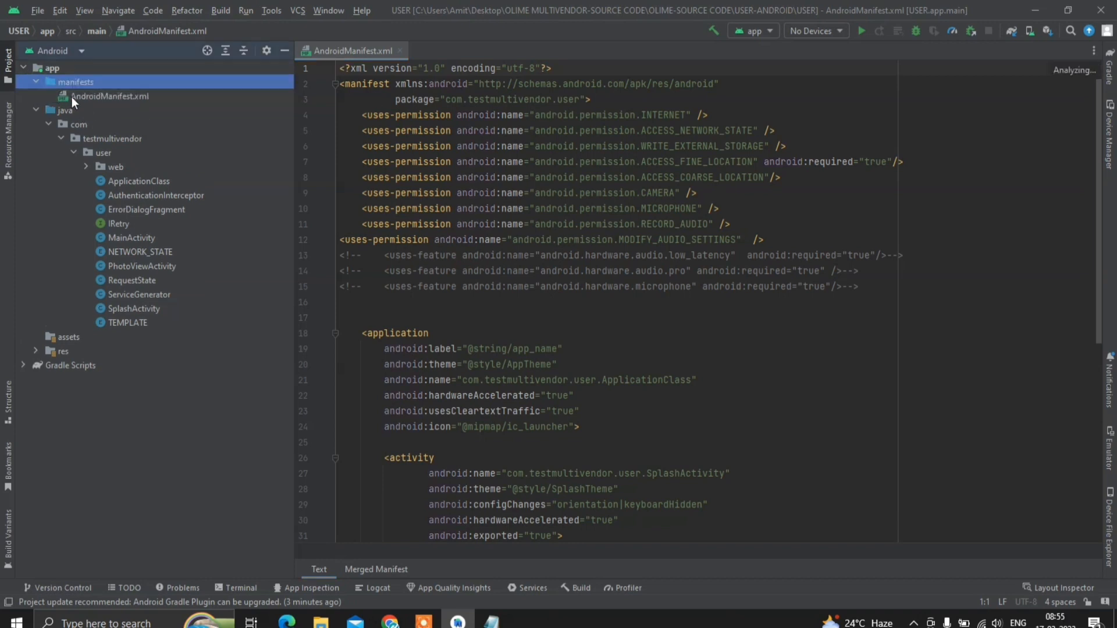
left_click(72, 96)
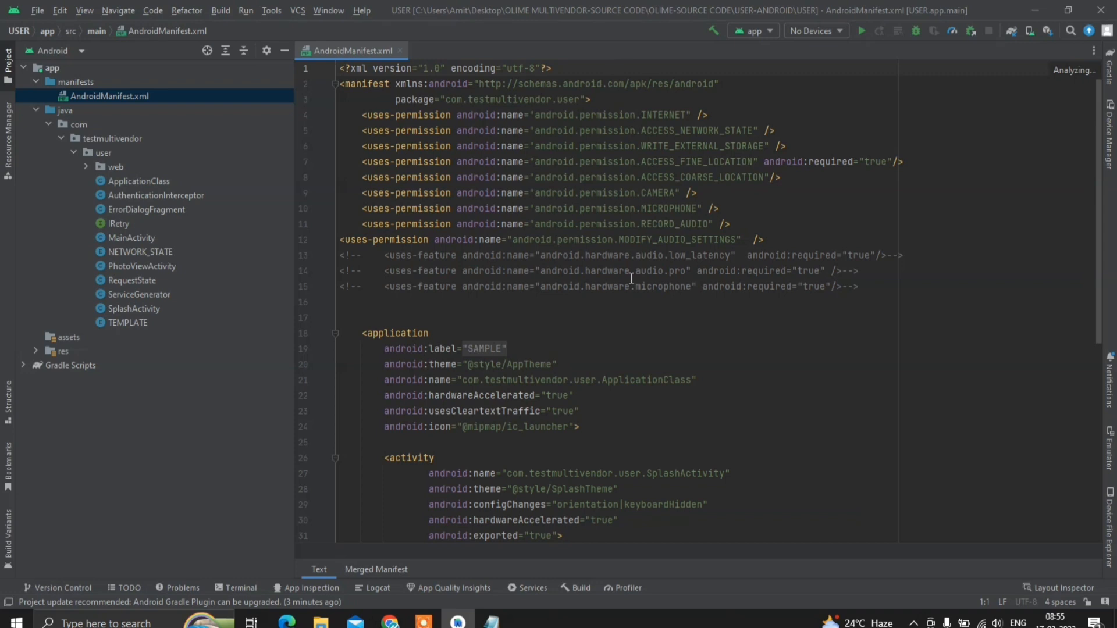
Copy the package name com.testmultivendor.user, then expand Gradle Scripts.
left_click_drag(389, 101, 599, 96)
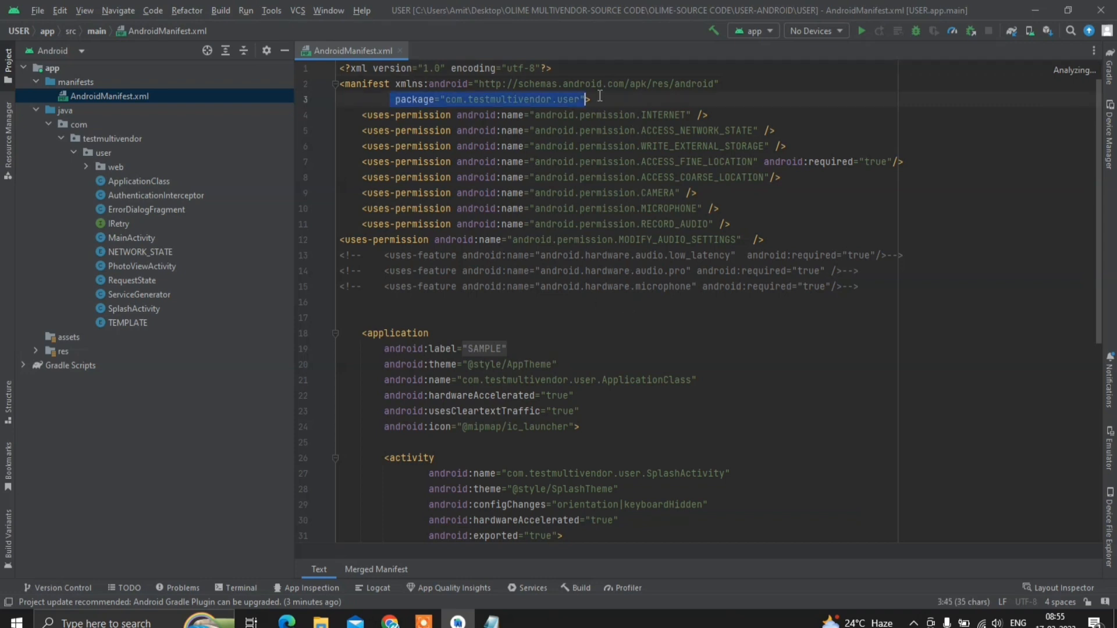
left_click(605, 96)
left_click_drag(444, 96, 582, 99)
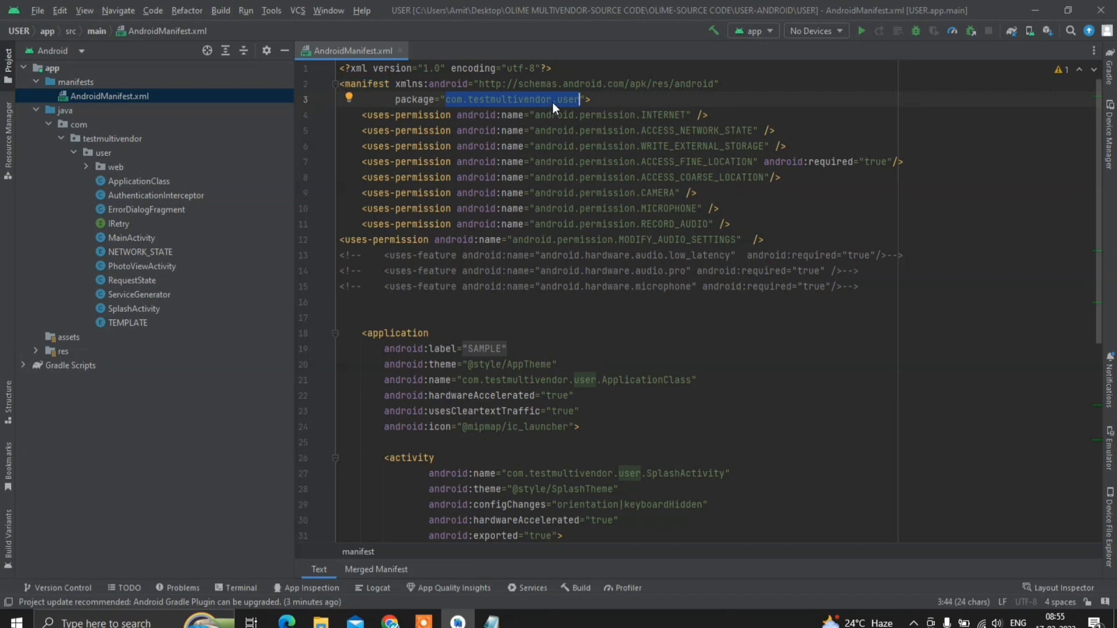
right_click(533, 97)
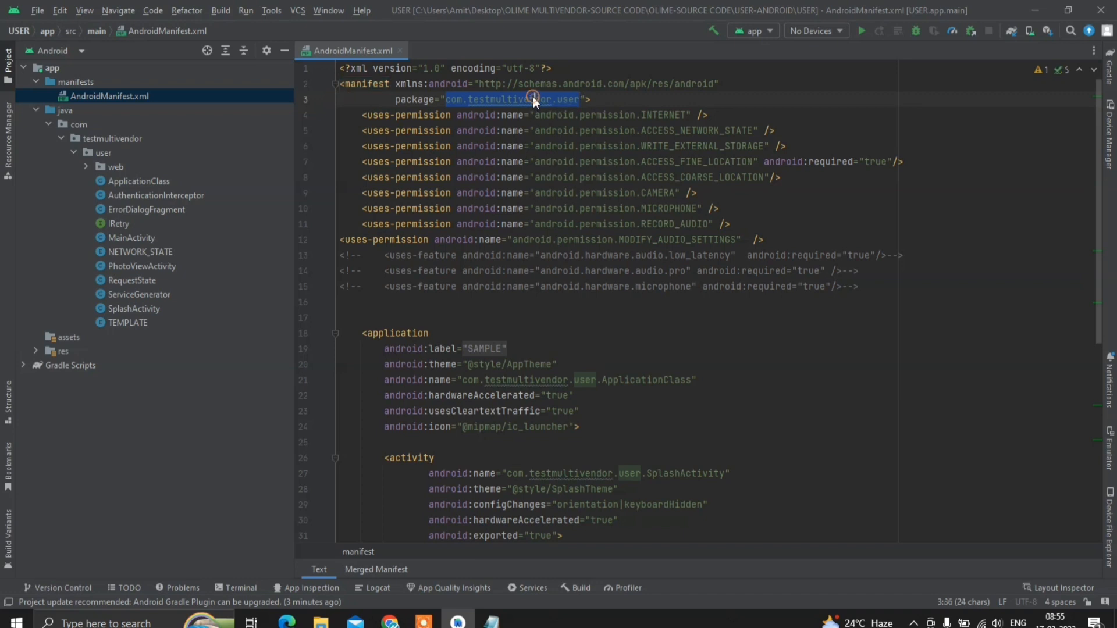
left_click(557, 144)
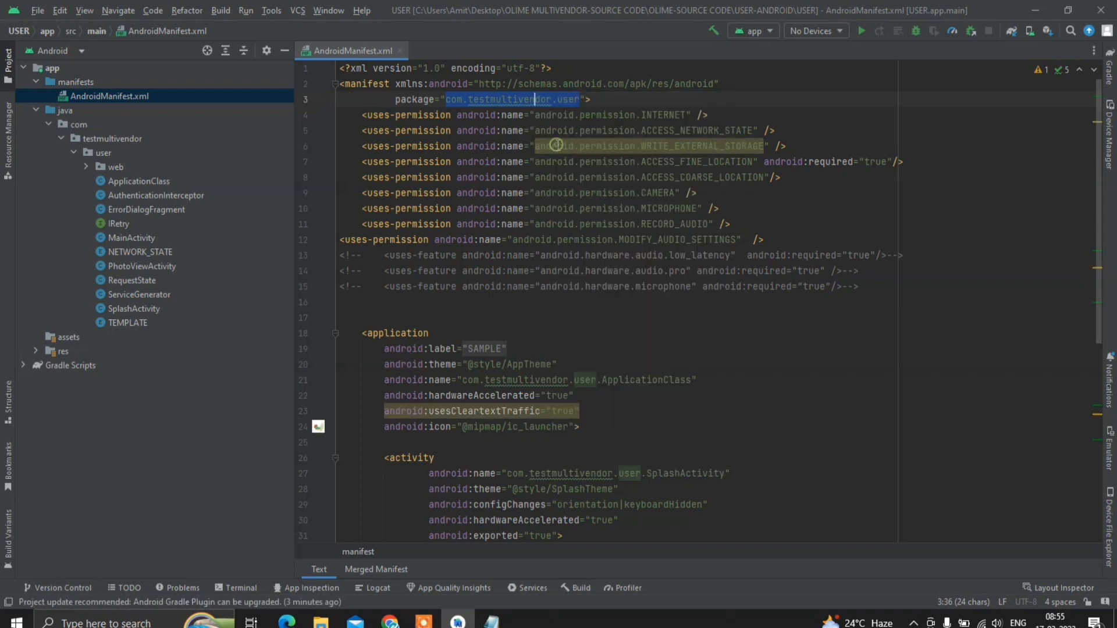
double_click(75, 366)
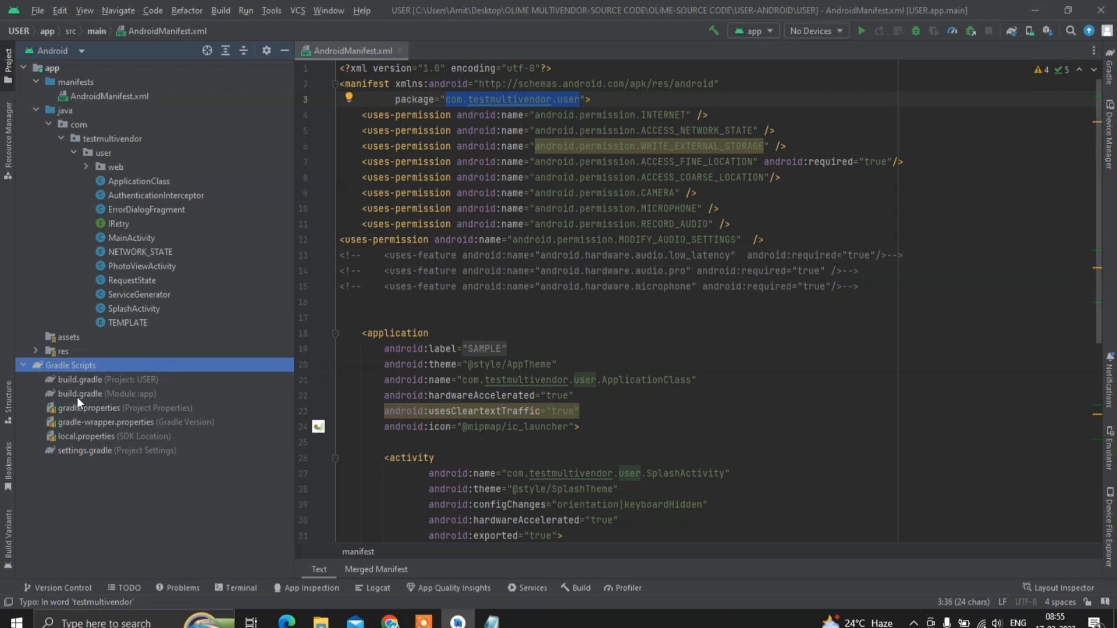
In the app module's build.gradle, replace applicationId com.sample.user with com.testmultivendor.user.
double_click(128, 396)
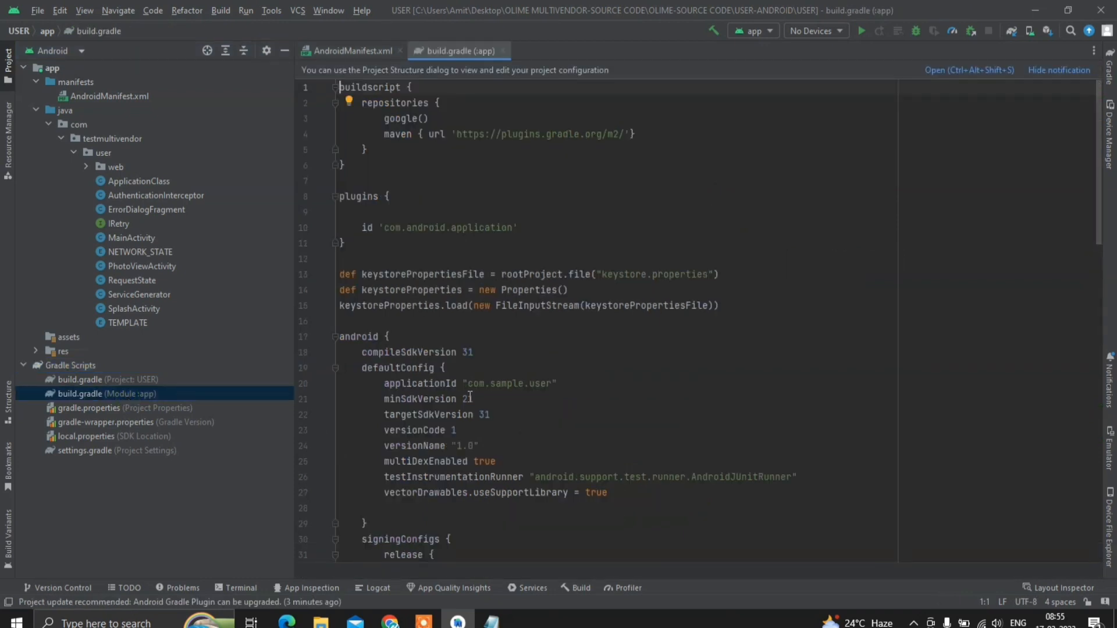
scroll(470, 398, "down", 1)
left_click_drag(468, 338, 551, 337)
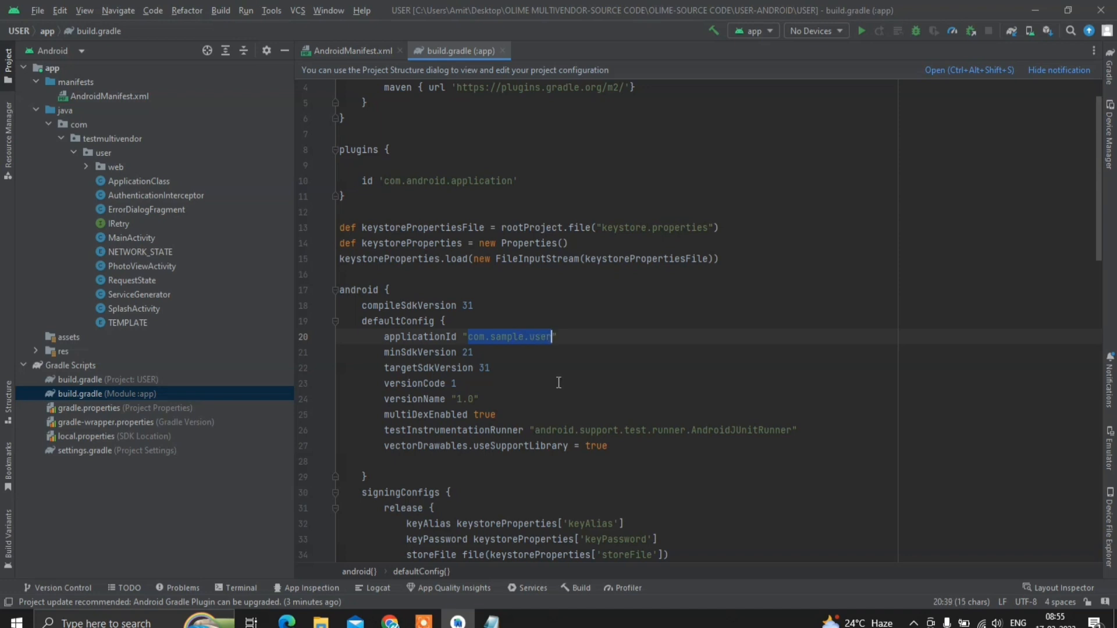
key("ctrl+v")
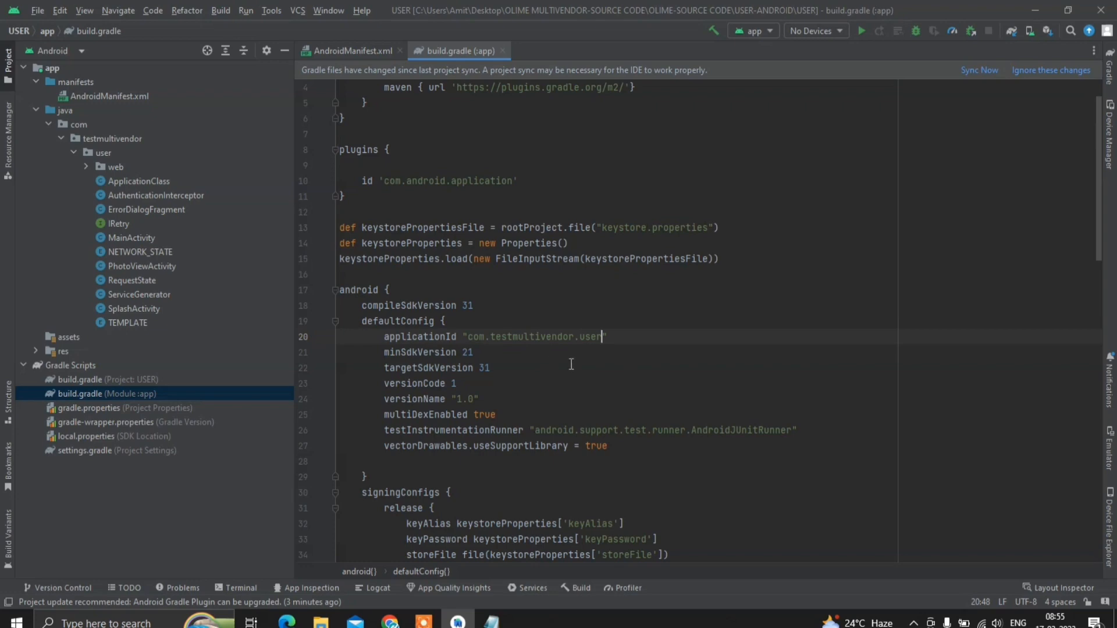
scroll(571, 364, "up", 1)
scroll(571, 364, "down", 3)
left_click(492, 621)
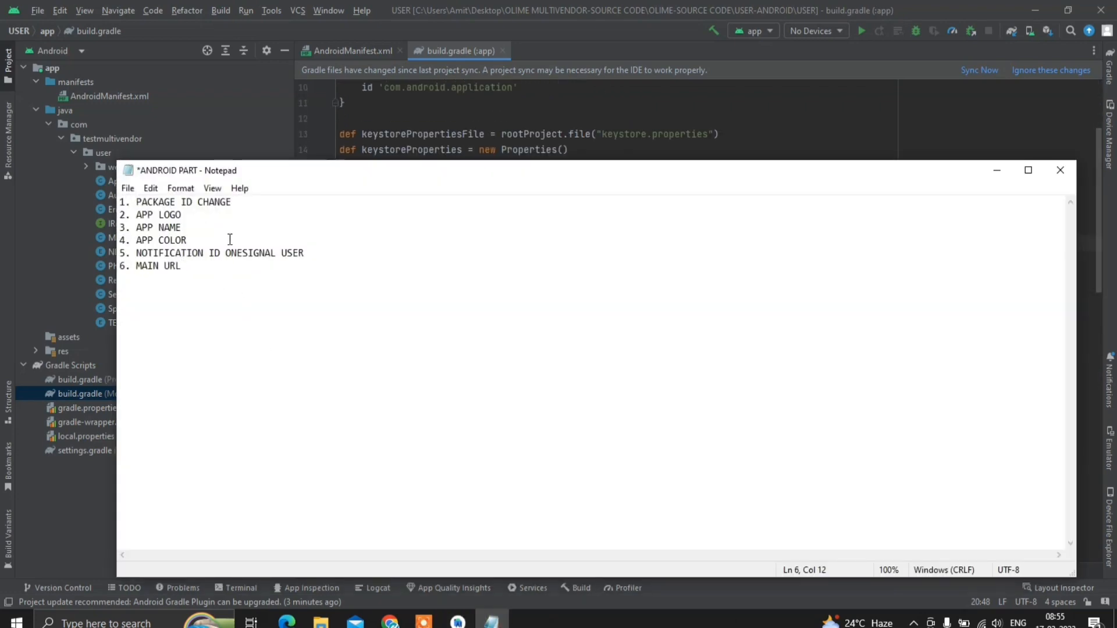
Mark the PACKAGE ID CHANGE line 'done' in the ANDROID PART checklist and minimize Notepad.
left_click(259, 201)
type("done")
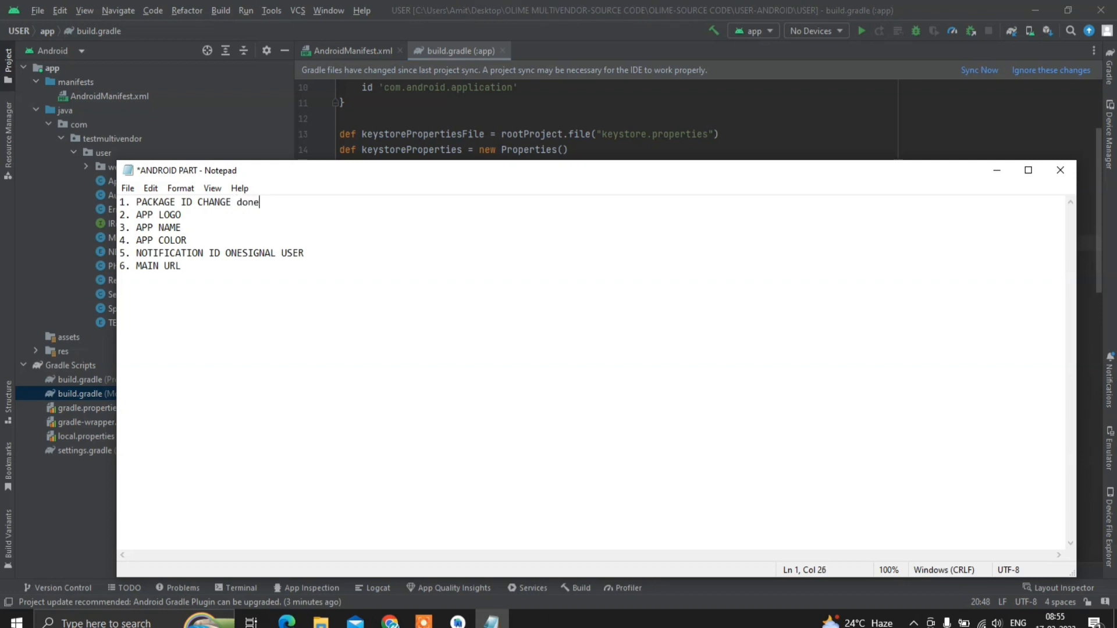
left_click(204, 214)
left_click(997, 174)
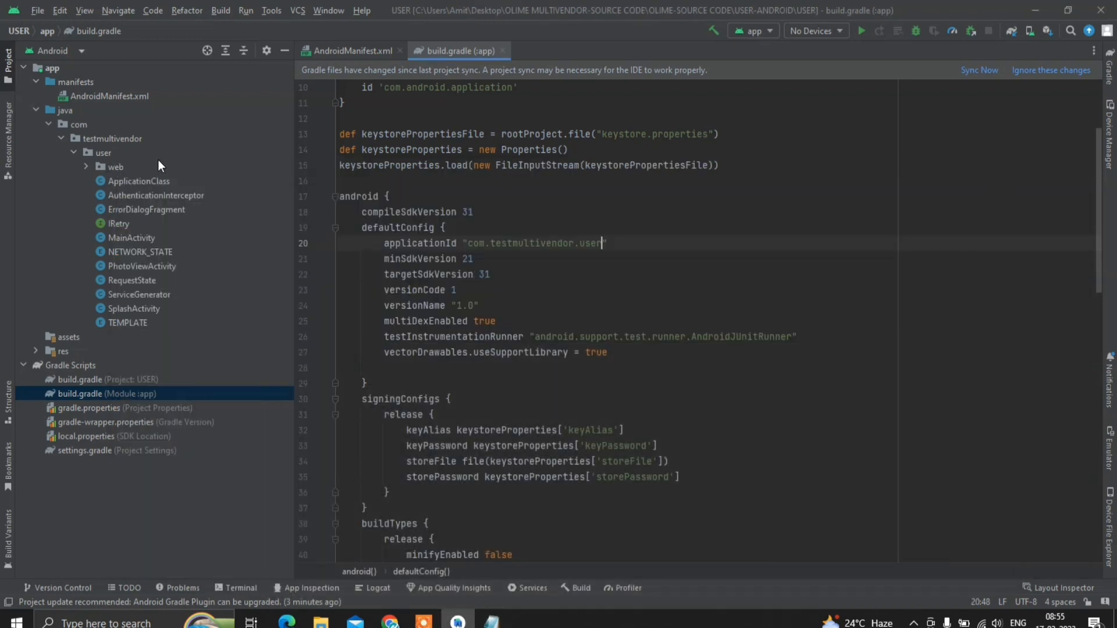
left_click(1023, 3)
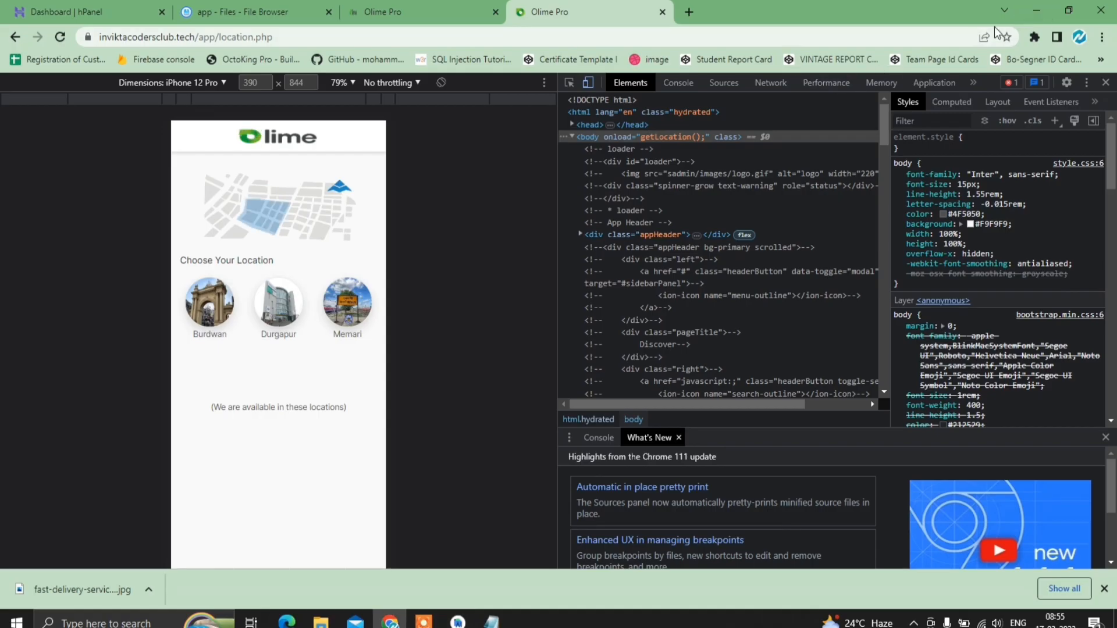
Browse from the desktop to OLIME MULTIVENDOR's USER-ANDROID\USER\app\src\main\res folder.
left_click(1047, 7)
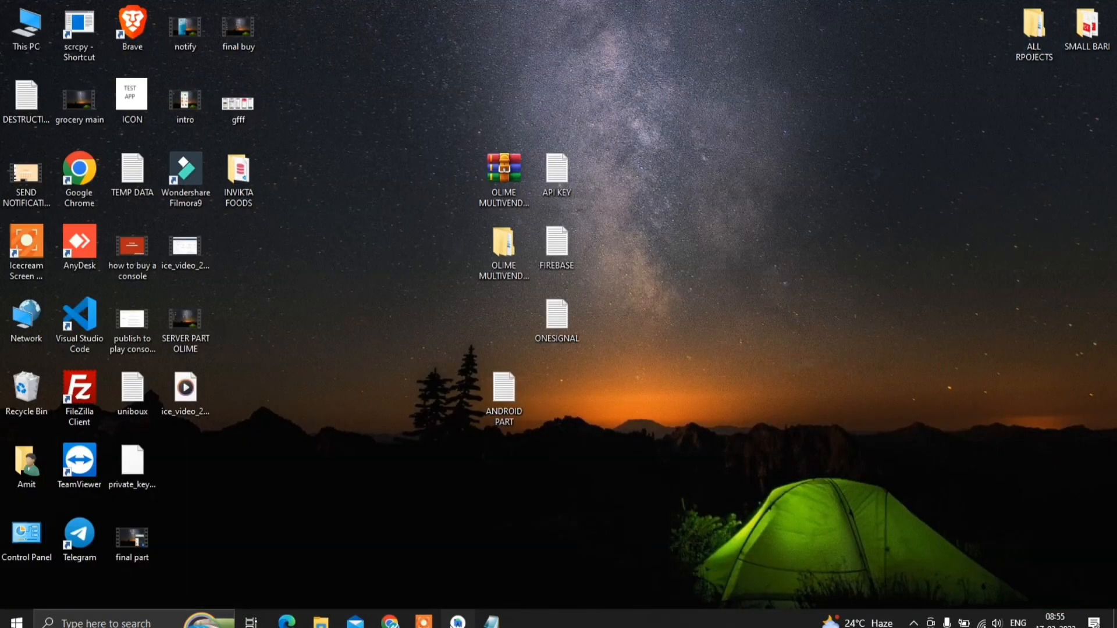
left_click(458, 621)
left_click(1036, 8)
left_click(488, 261)
double_click(487, 256)
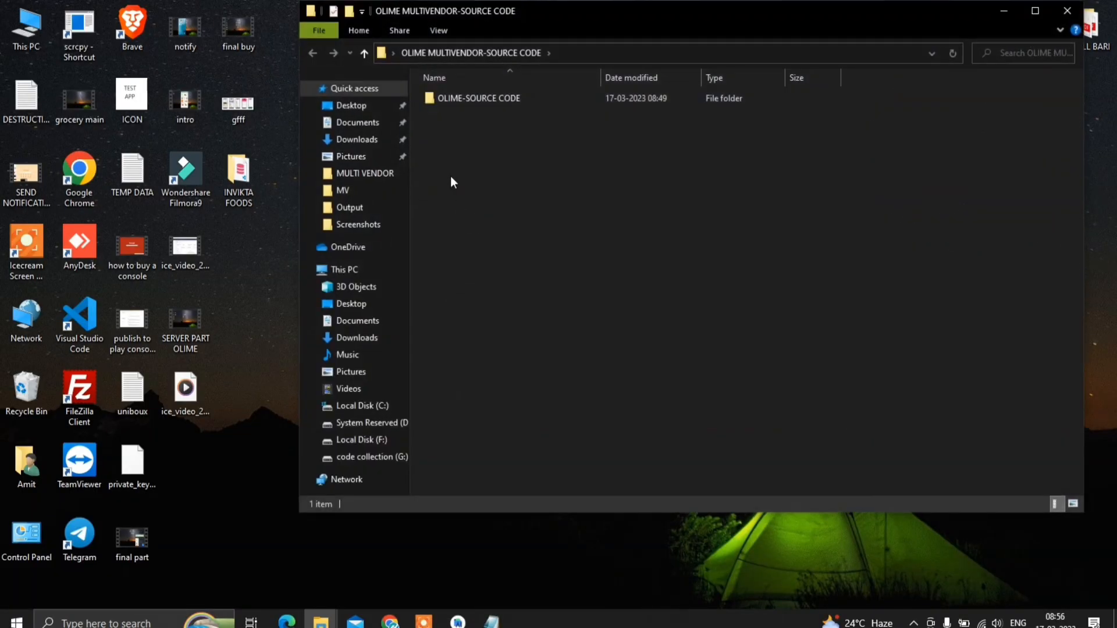
double_click(487, 108)
double_click(497, 100)
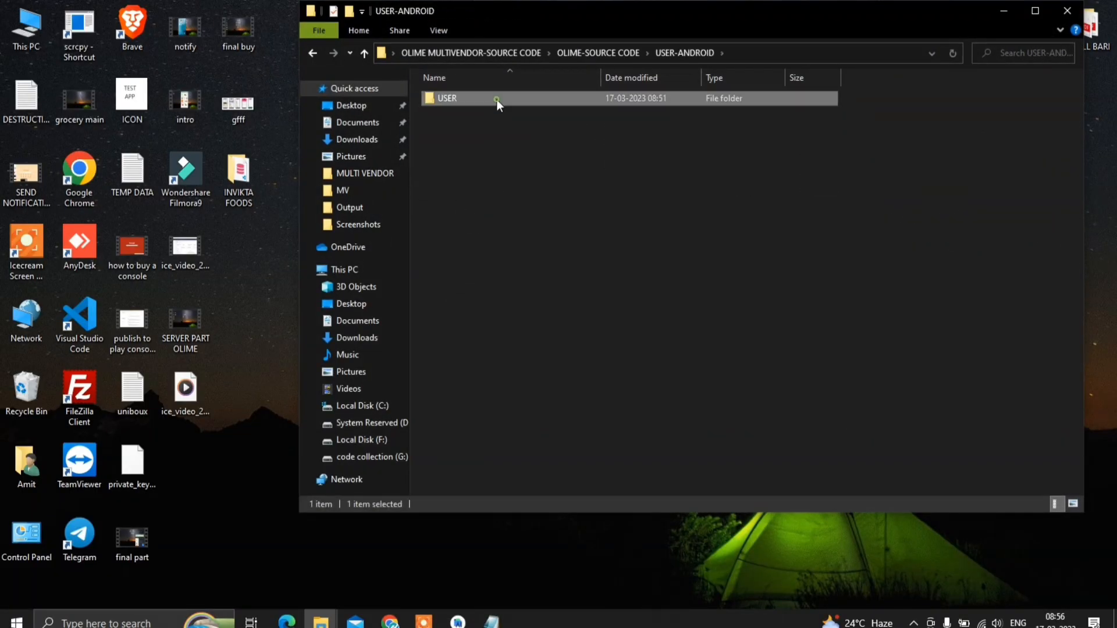
double_click(497, 100)
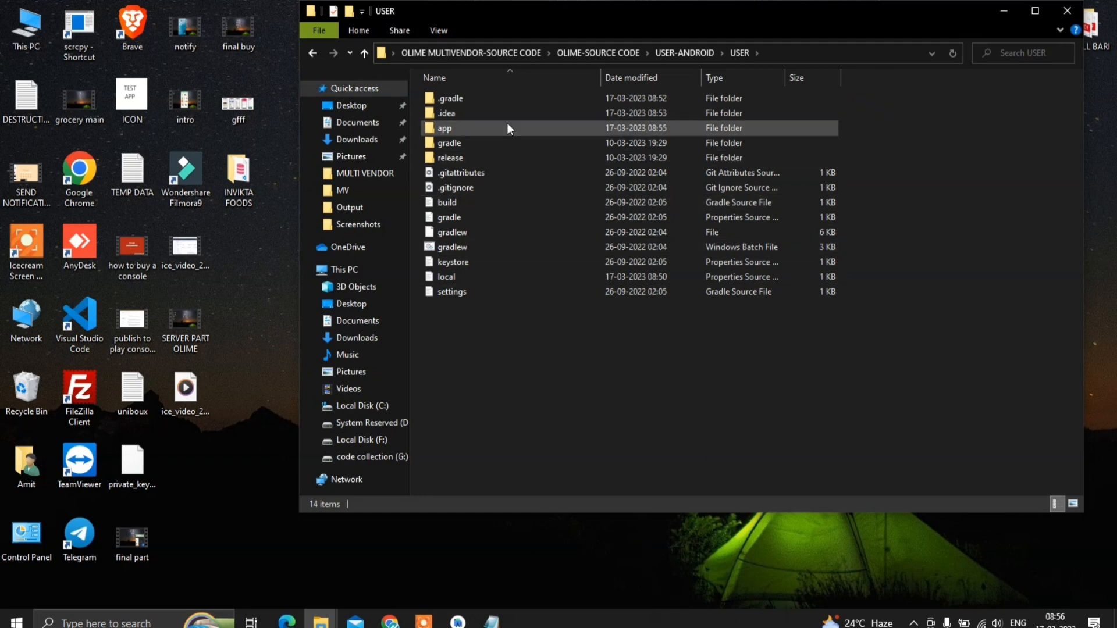
double_click(466, 131)
double_click(466, 130)
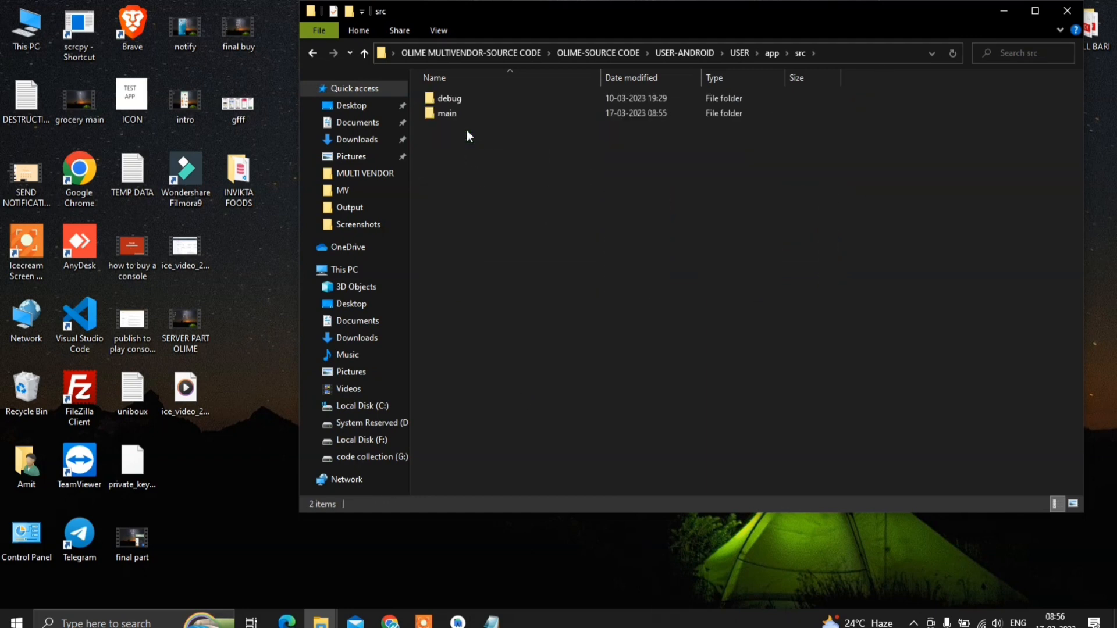
double_click(473, 109)
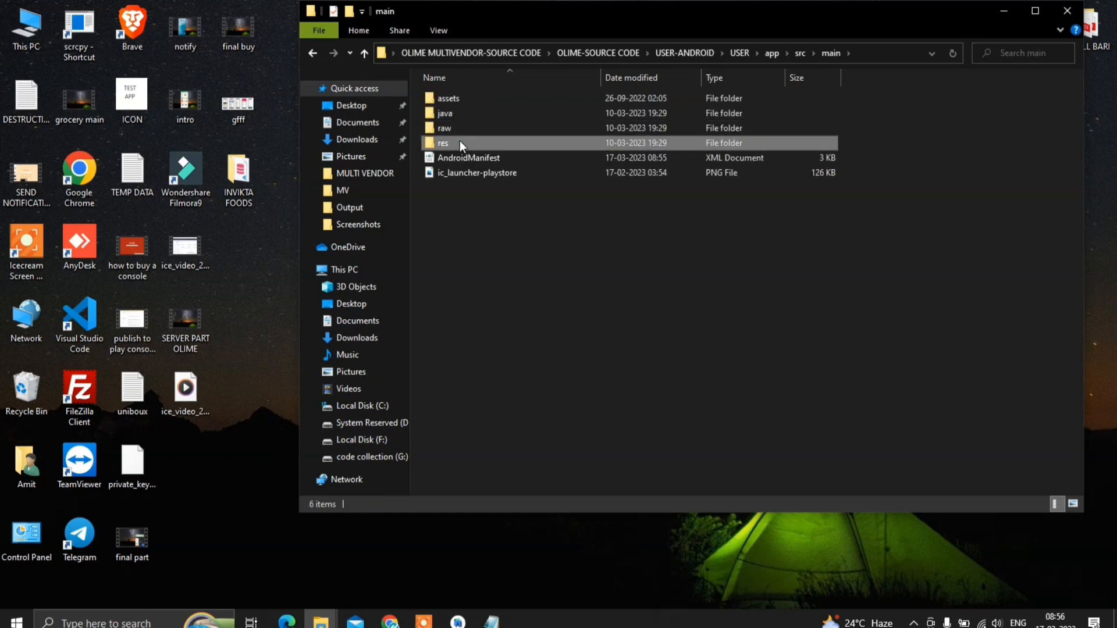
double_click(459, 141)
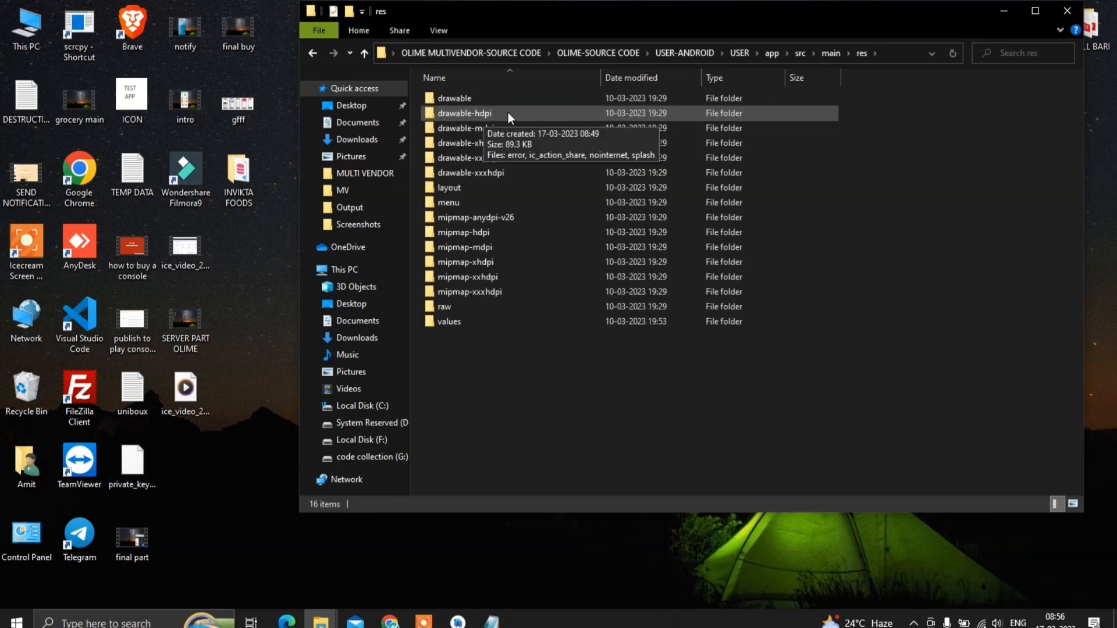
Look over the five drawable density folders, then open Downloads.
left_click(508, 113)
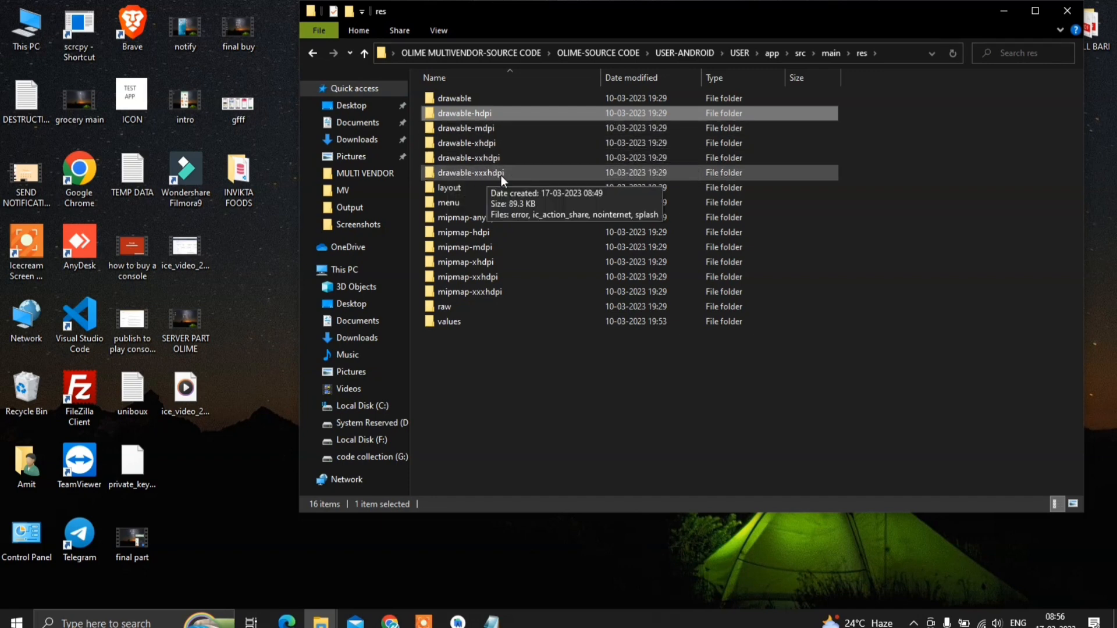
left_click_drag(853, 118, 610, 180)
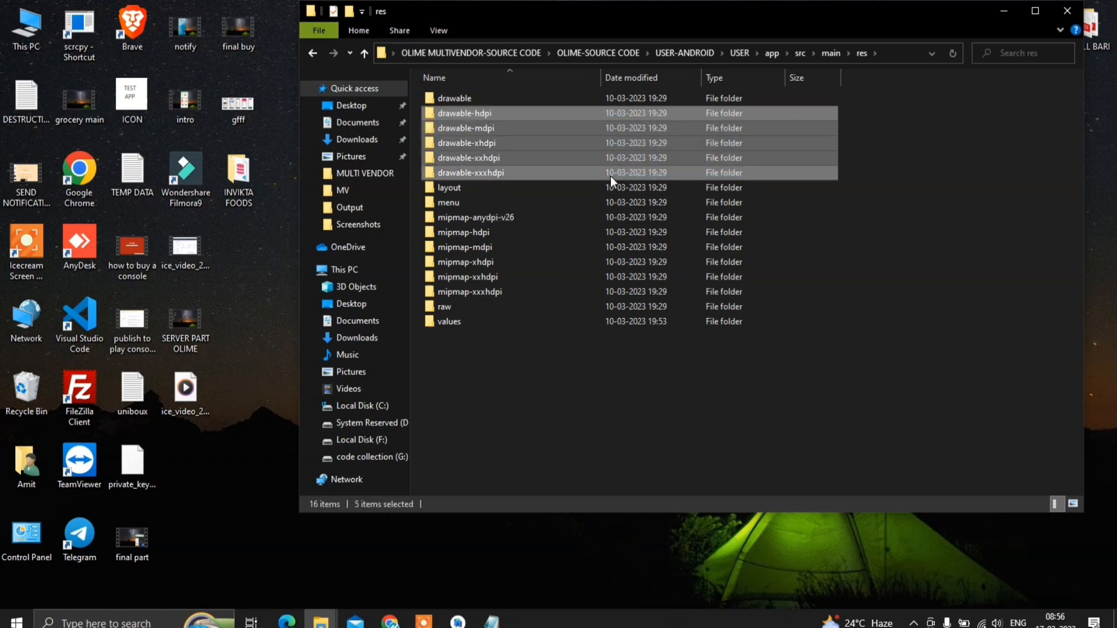
left_click(859, 243)
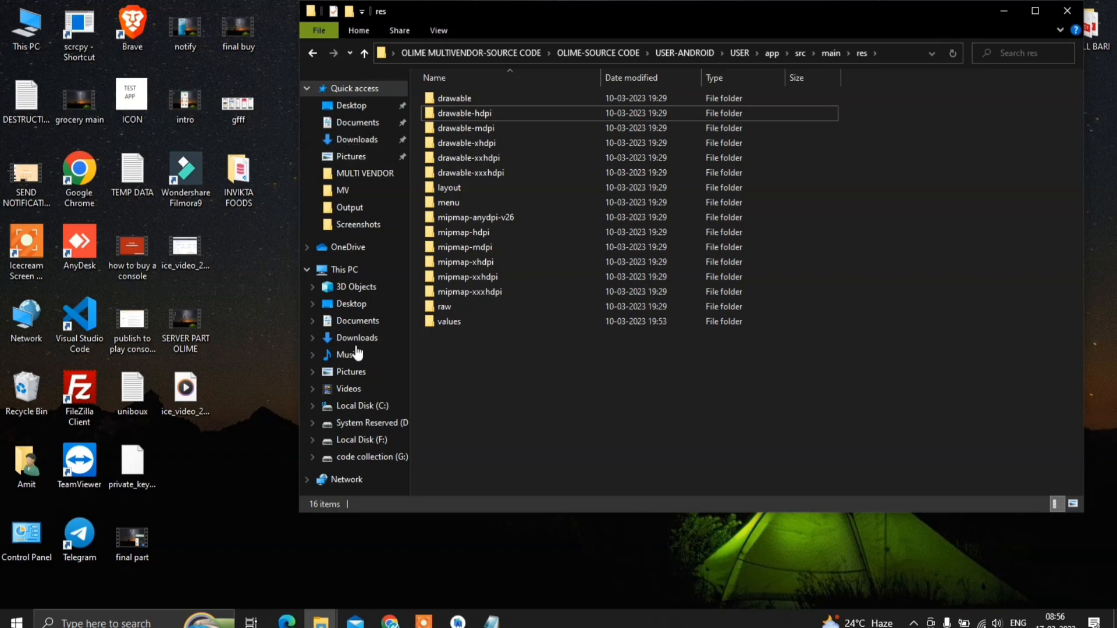
left_click(390, 621)
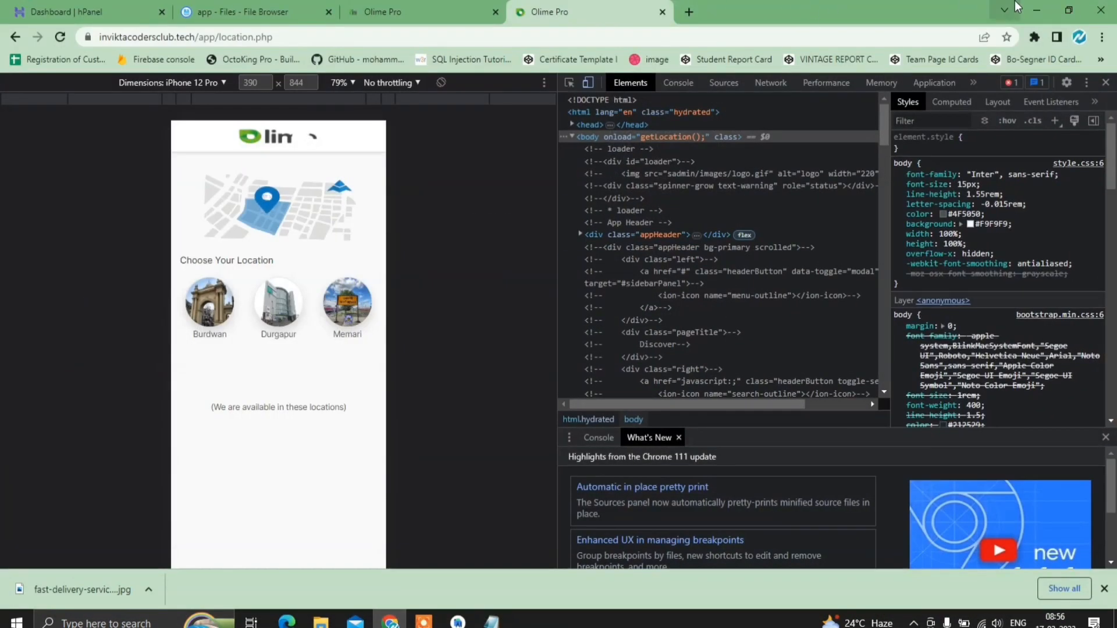
left_click(1036, 9)
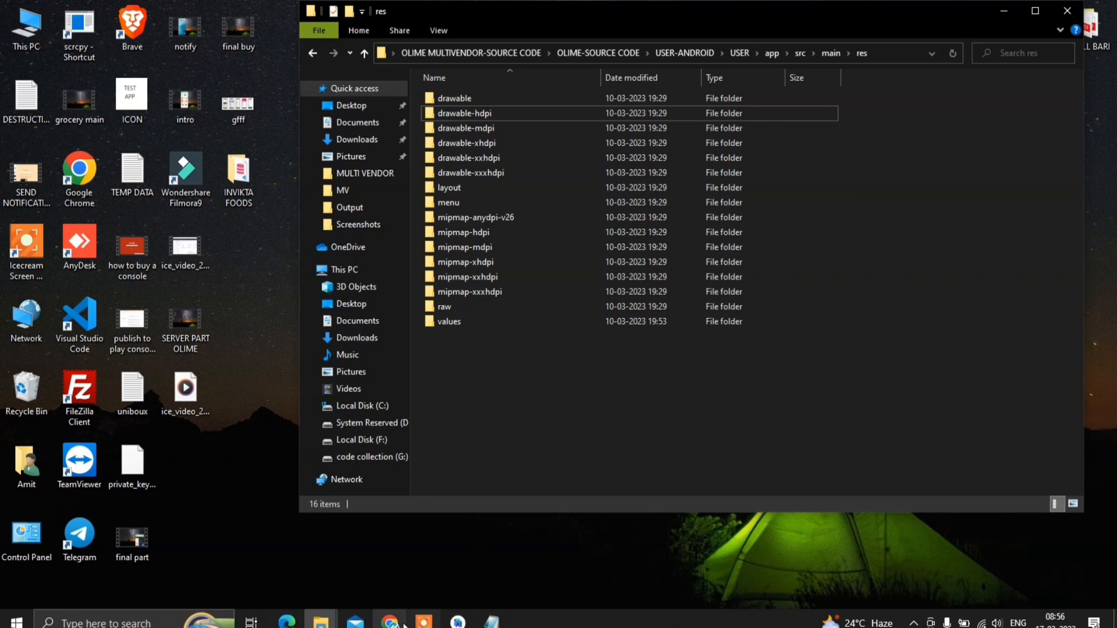
left_click(352, 139)
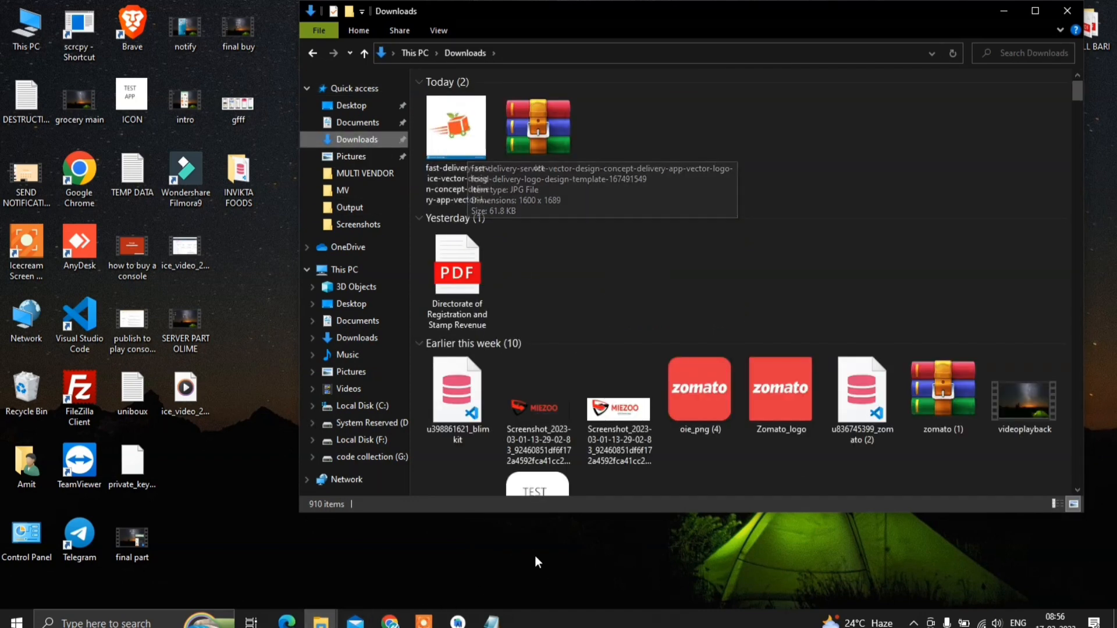
Go to online-image-editor.com in a new Chrome tab.
left_click(390, 621)
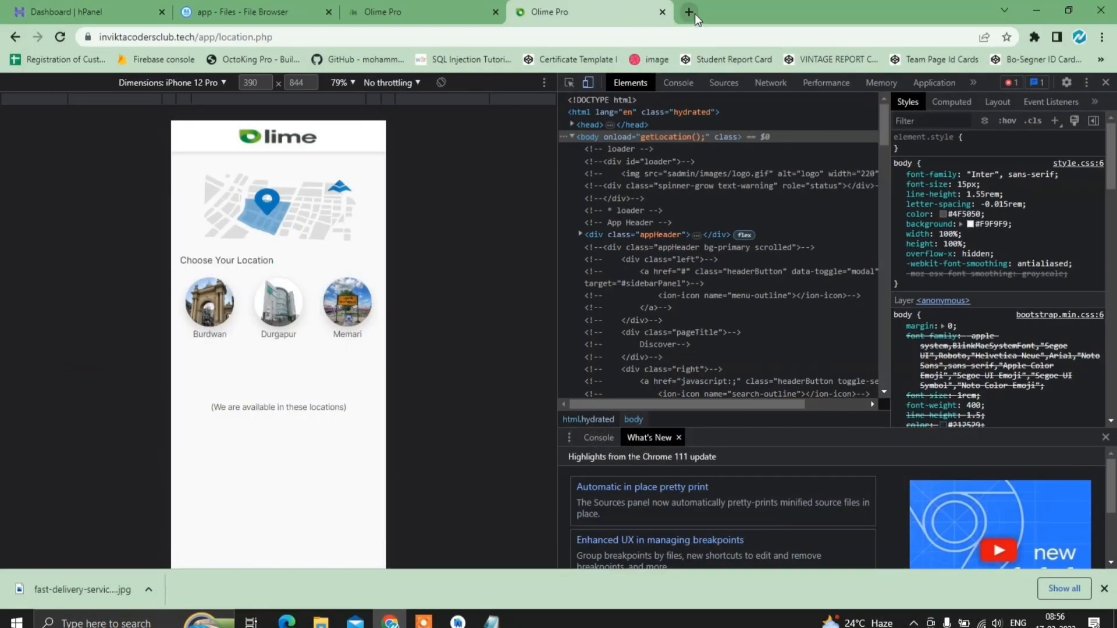
left_click(689, 12)
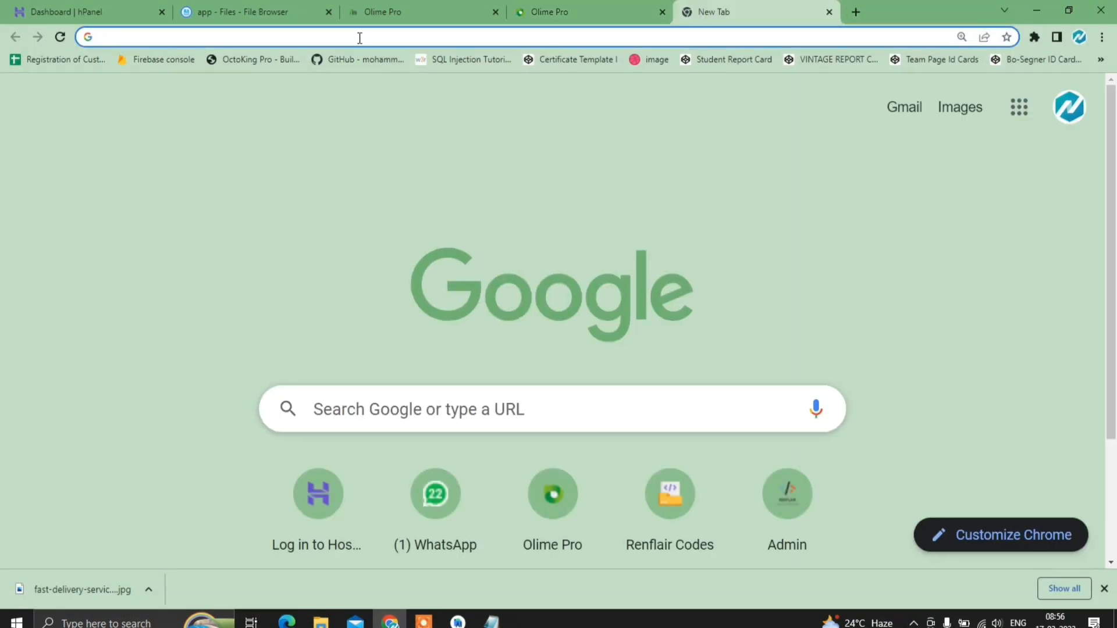
type("on")
key("Return")
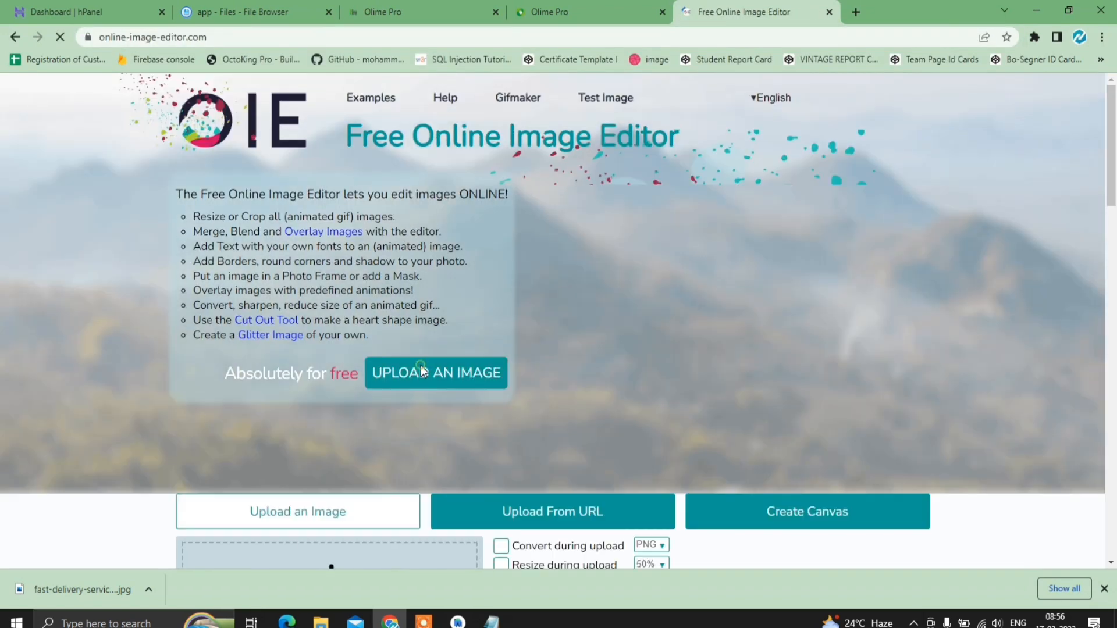
Upload the fast-delivery logo JPG from Downloads into the editor.
left_click(421, 370)
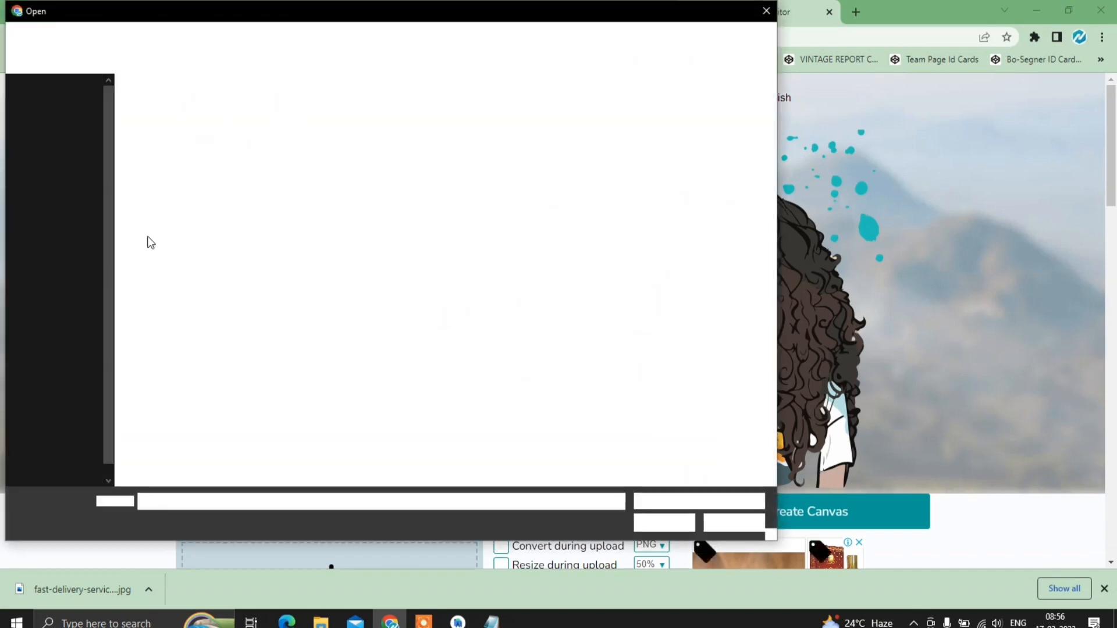
left_click(50, 144)
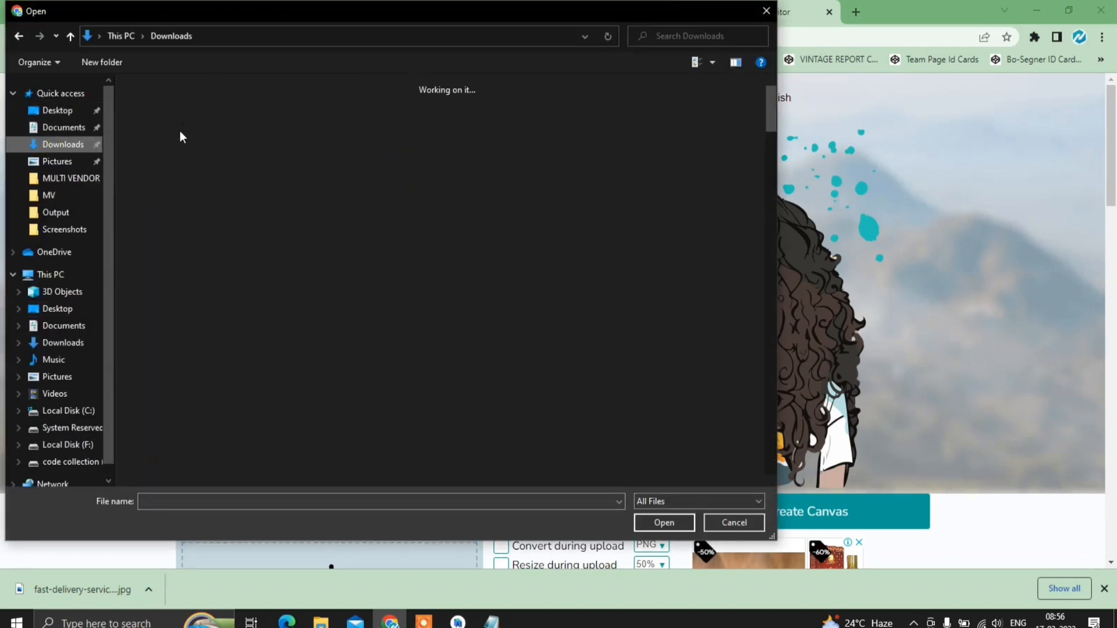
left_click(180, 130)
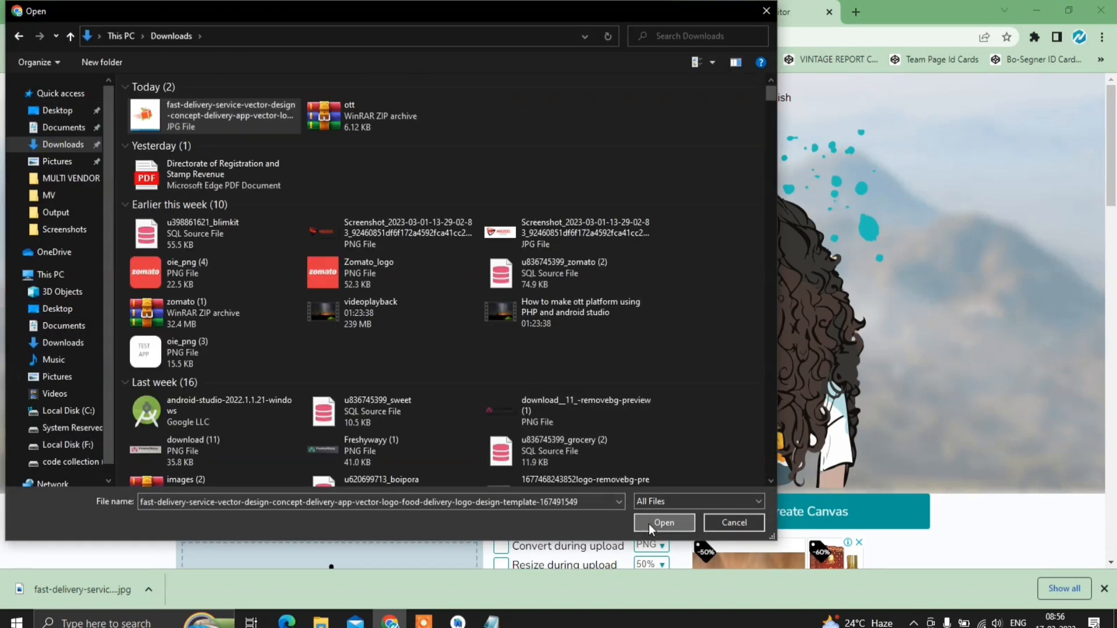
left_click(663, 522)
scroll(490, 447, "down", 3)
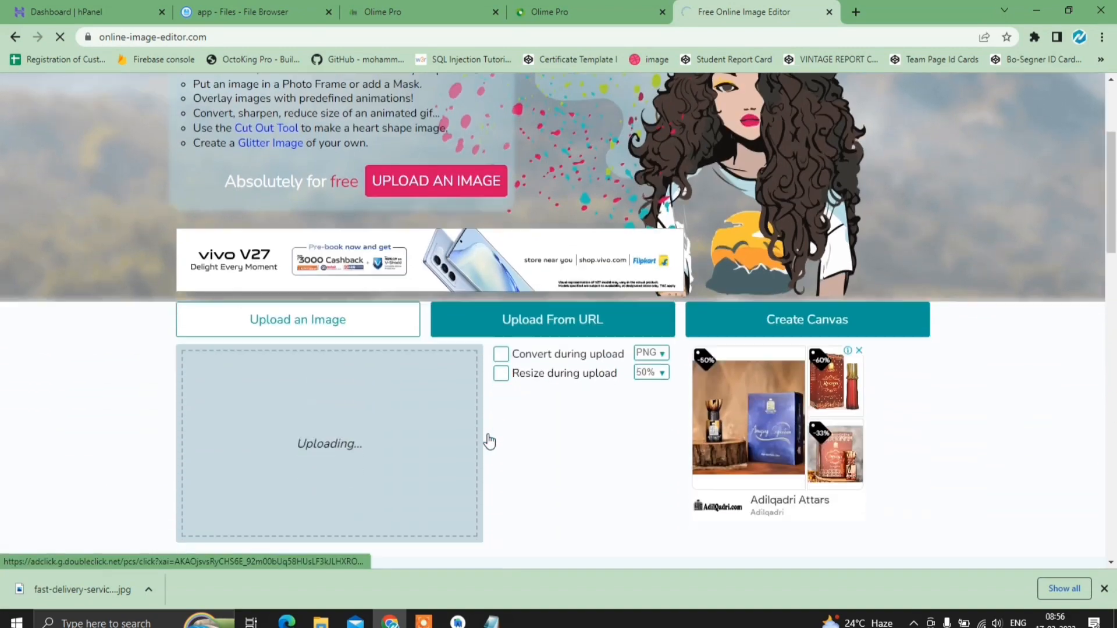
scroll(489, 441, "down", 2)
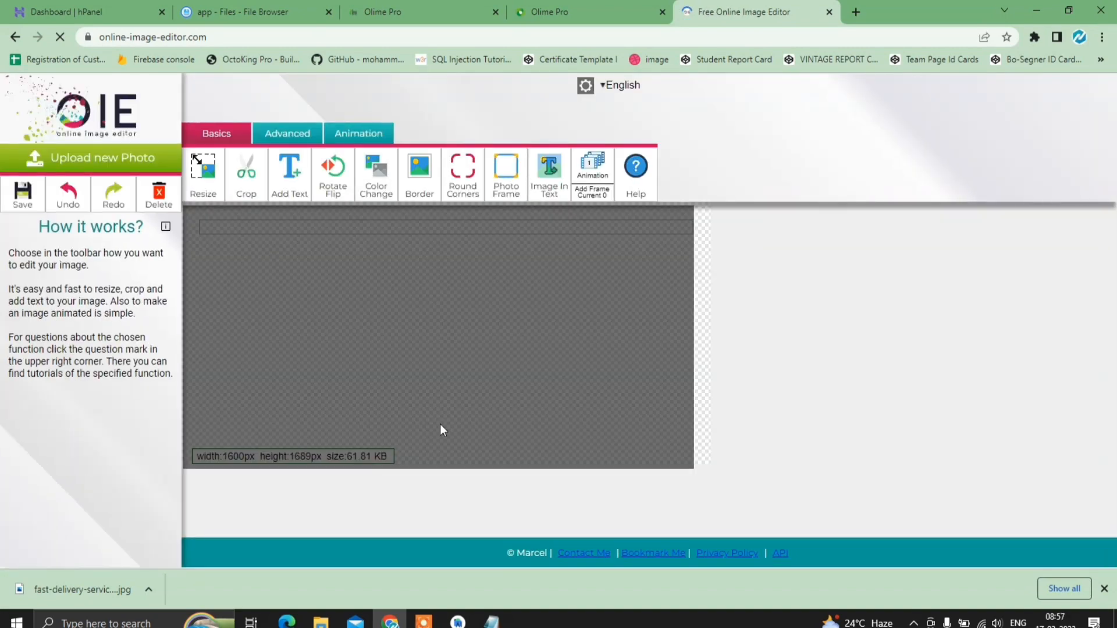
Resize the logo to 512 px wide.
scroll(440, 423, "down", 1)
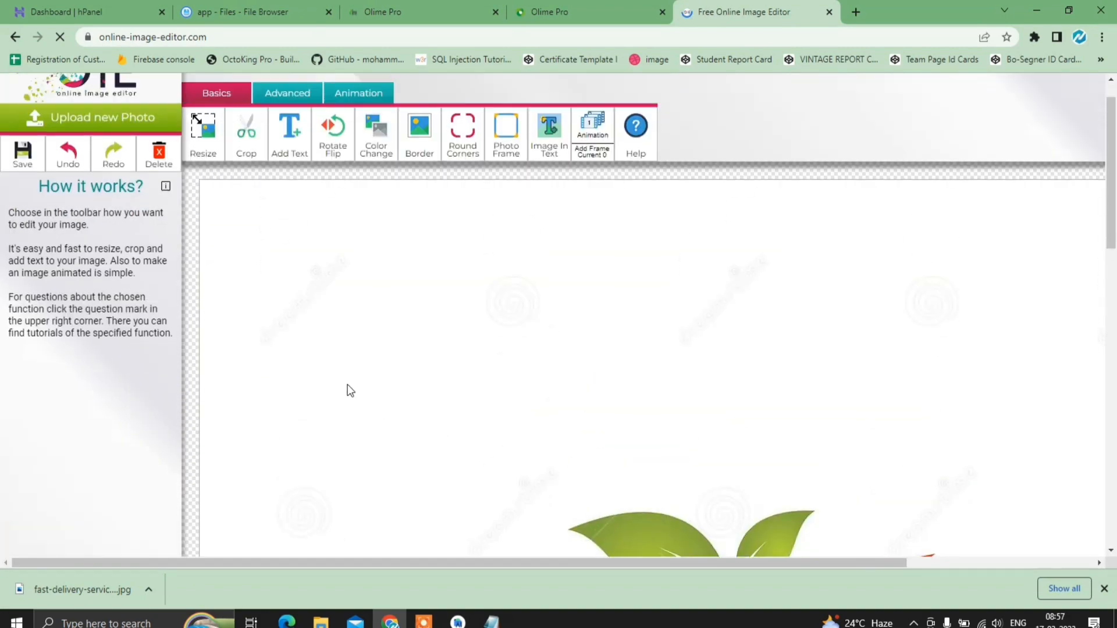
scroll(376, 405, "up", 1)
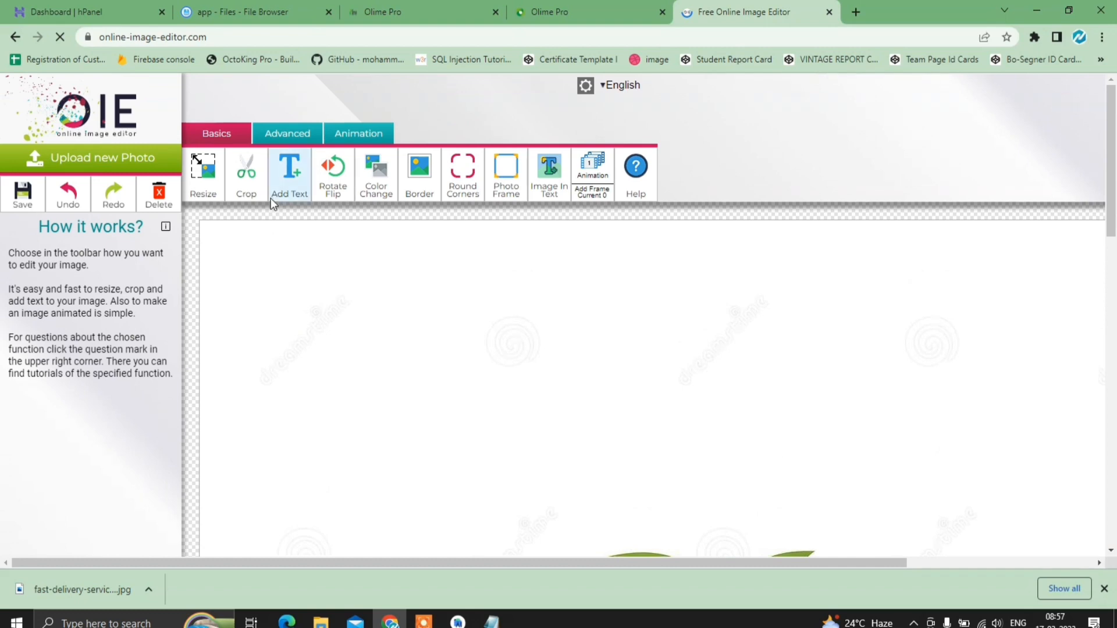
left_click(215, 186)
left_click_drag(106, 314, 68, 320)
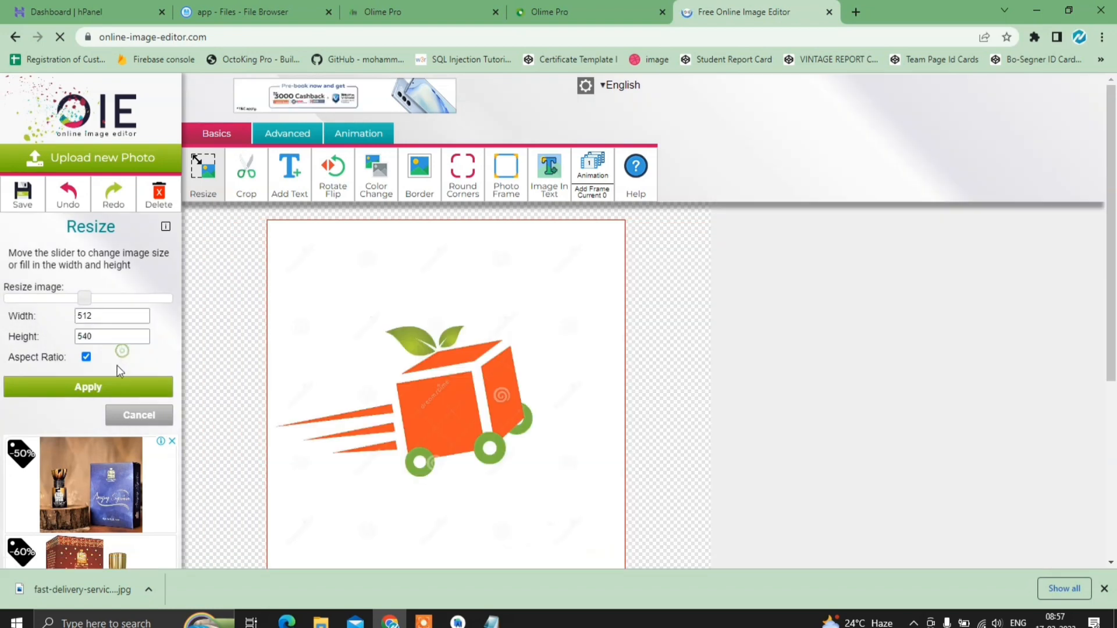
left_click(115, 384)
Crop the logo to 510×427 px around its top-left area.
scroll(518, 399, "down", 3)
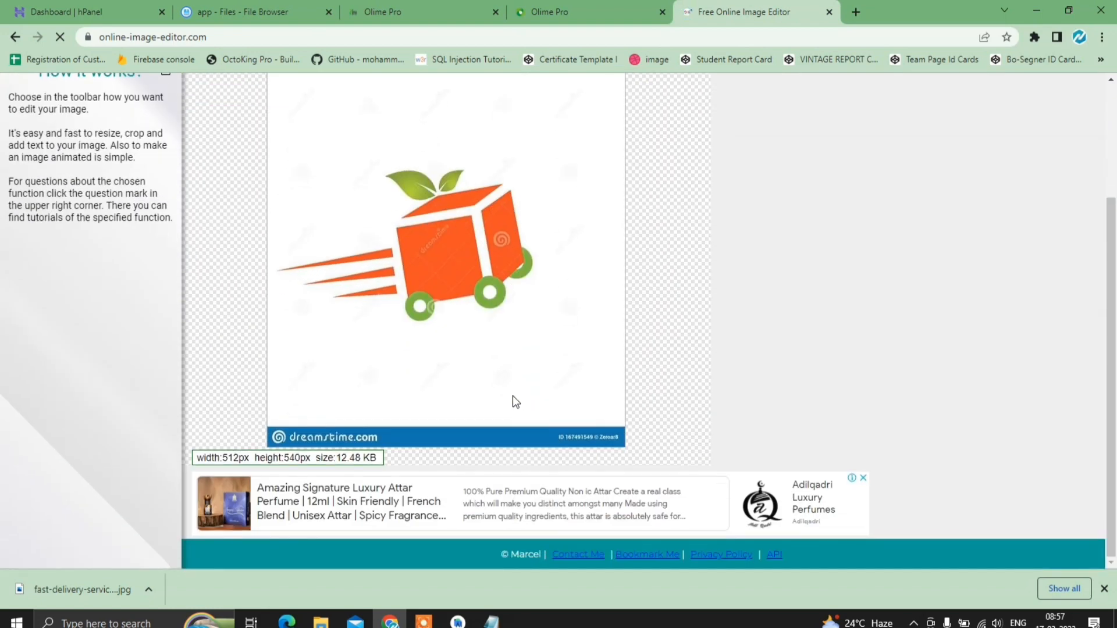
scroll(369, 351, "up", 3)
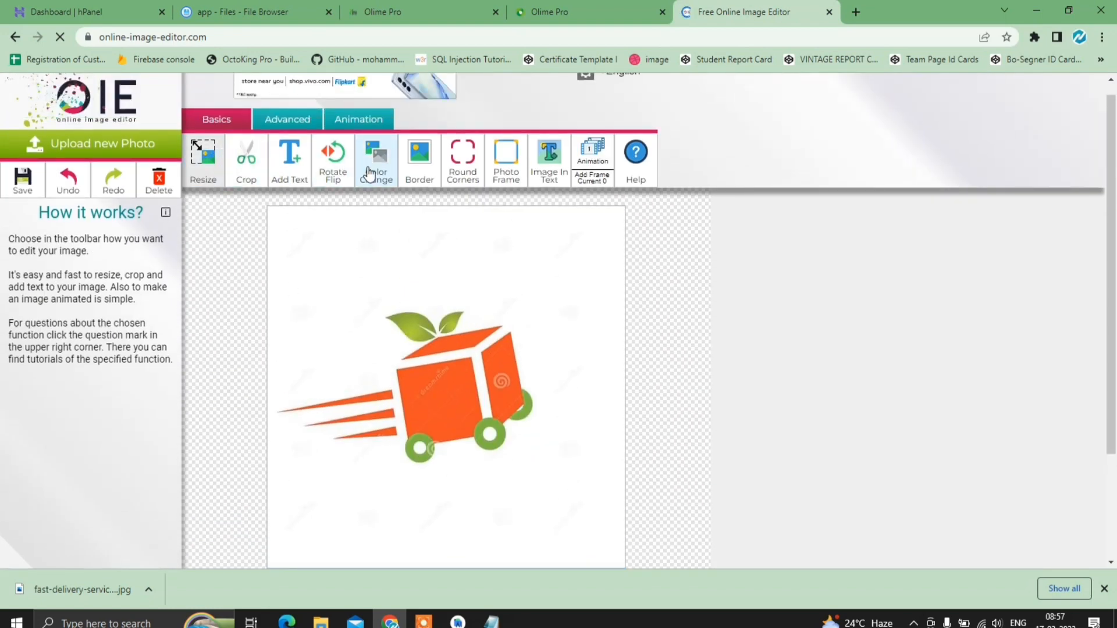
left_click(246, 160)
scroll(358, 301, "down", 3)
left_click_drag(358, 301, 350, 244)
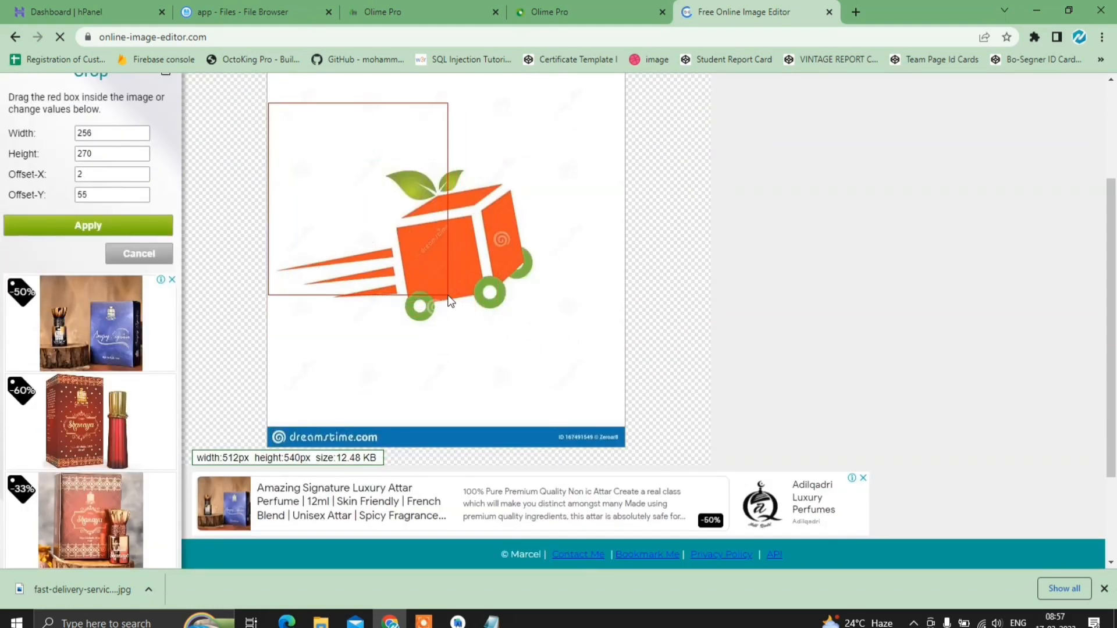
left_click_drag(448, 296, 620, 401)
scroll(473, 334, "up", 3)
left_click(109, 382)
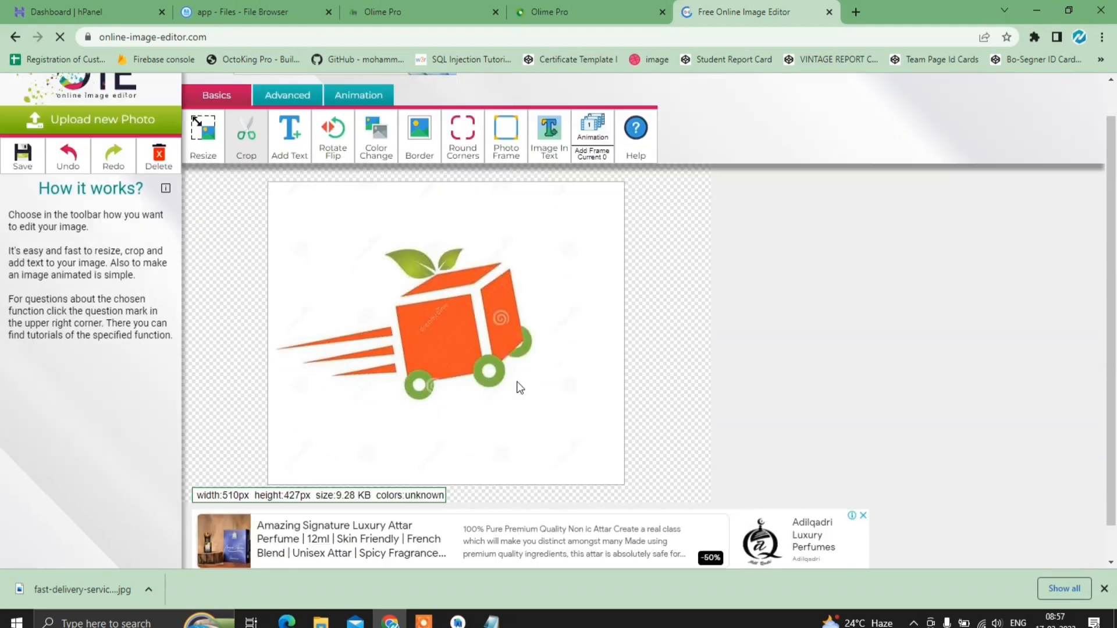
Round the logo's corners with radius 95, border 0 and white corner colour.
left_click(463, 175)
left_click(149, 333)
left_click(348, 259)
left_click(101, 314)
left_click(93, 326)
left_click(97, 289)
left_click(93, 499)
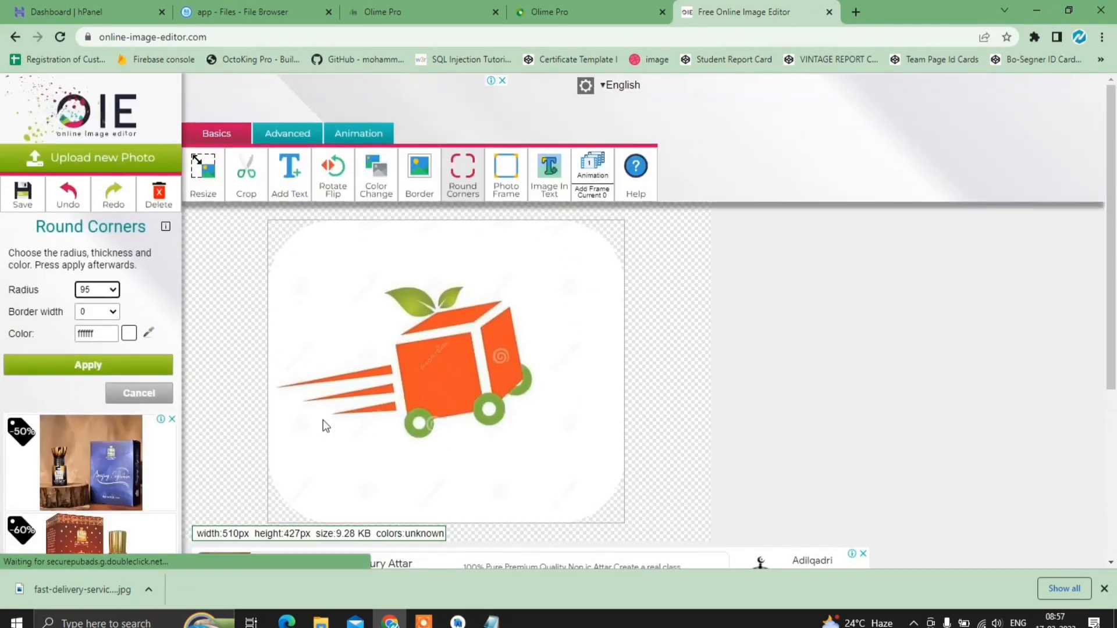
left_click(88, 365)
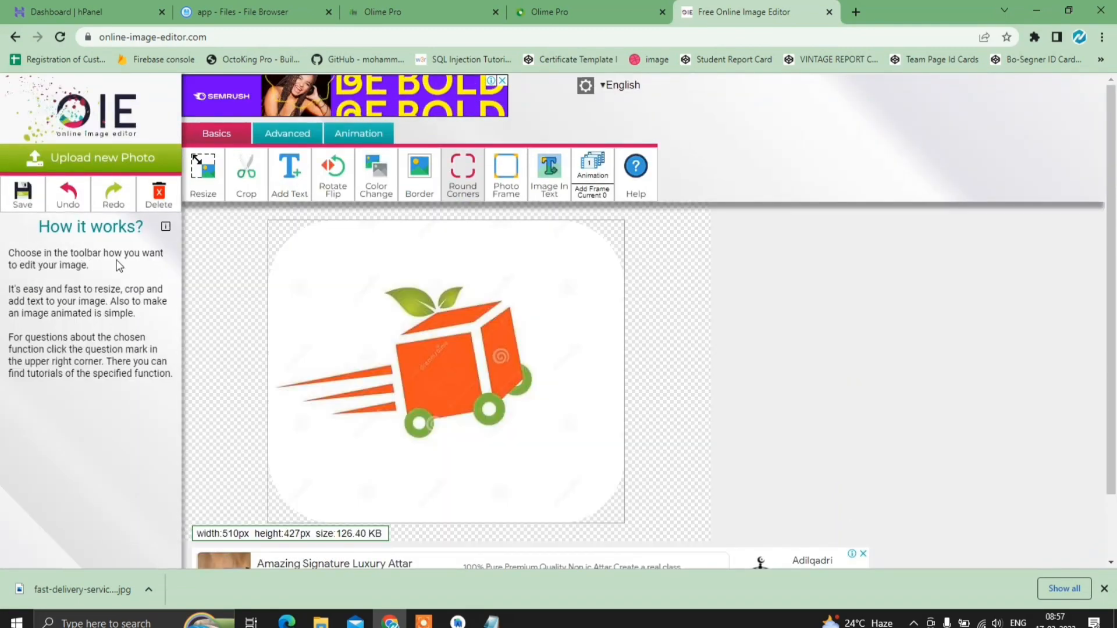
Save the edited logo locally as oie_jpg (3).png and select it in Downloads.
left_click(22, 193)
left_click(129, 280)
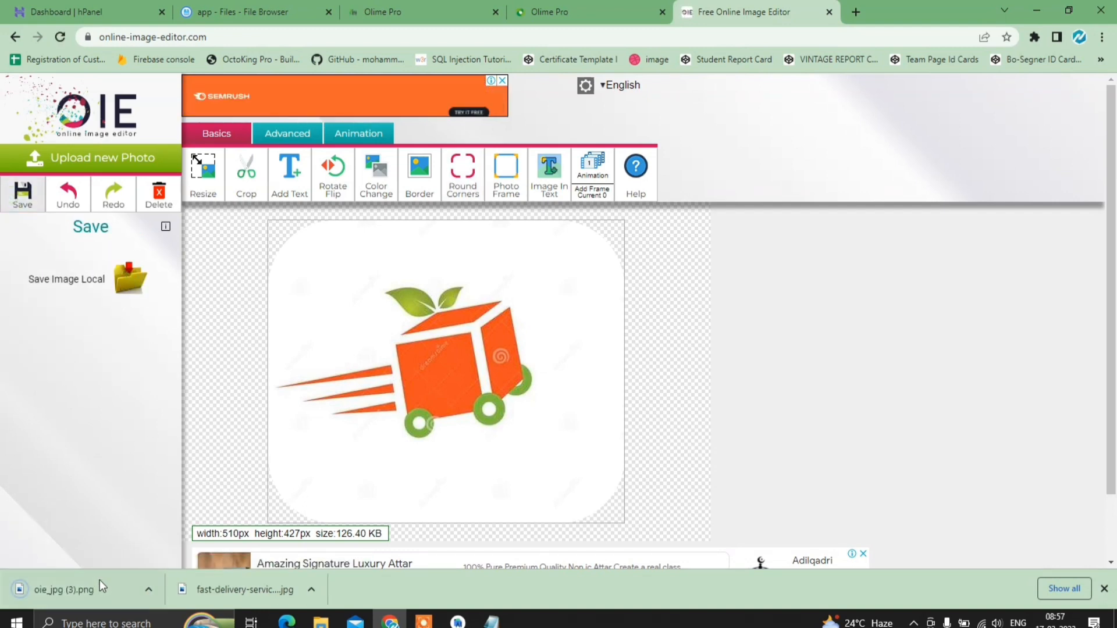
mouse_move(319, 622)
left_click(291, 563)
left_click(344, 218)
left_click(442, 207)
left_click(574, 358)
left_click(456, 209)
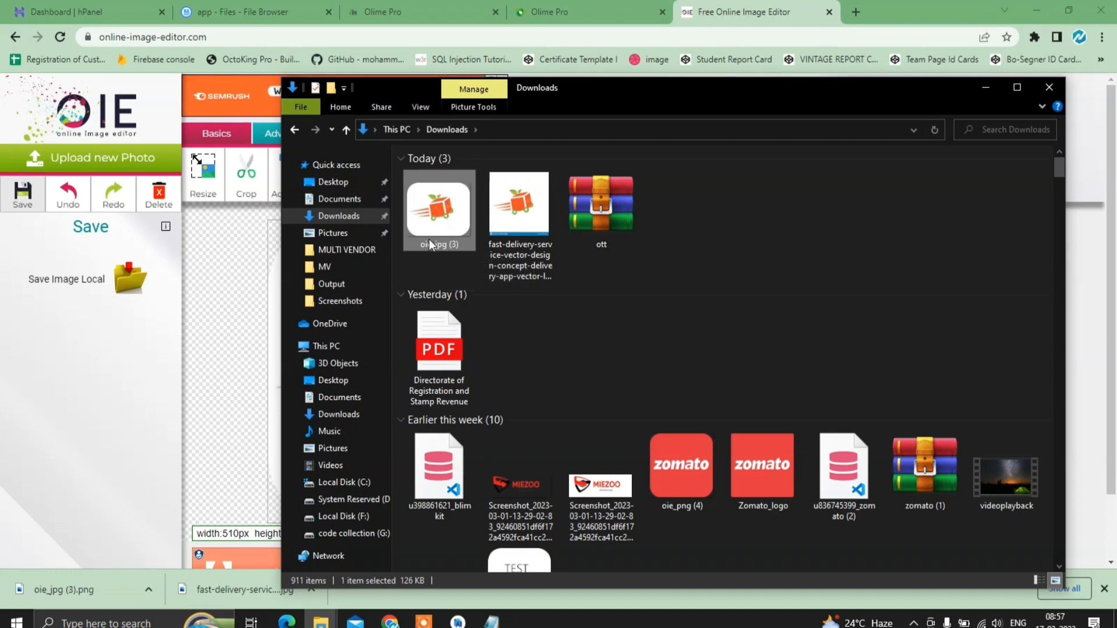
Open the USER project's app\src\main\res\drawable-hdpi folder from the desktop.
left_click(985, 87)
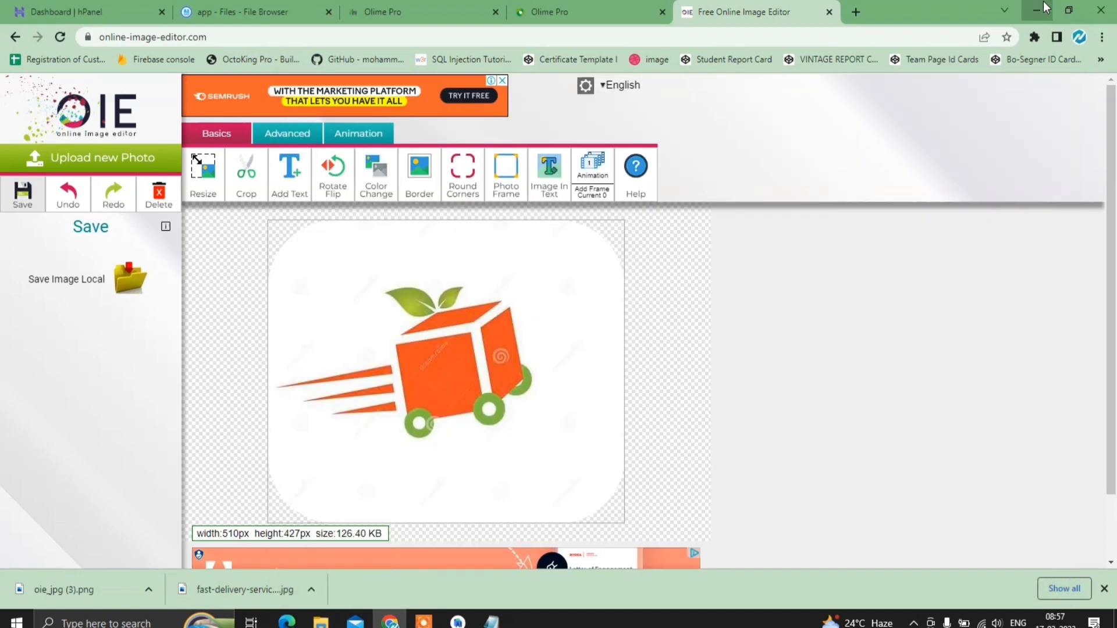
left_click(1042, 3)
left_click(1037, 8)
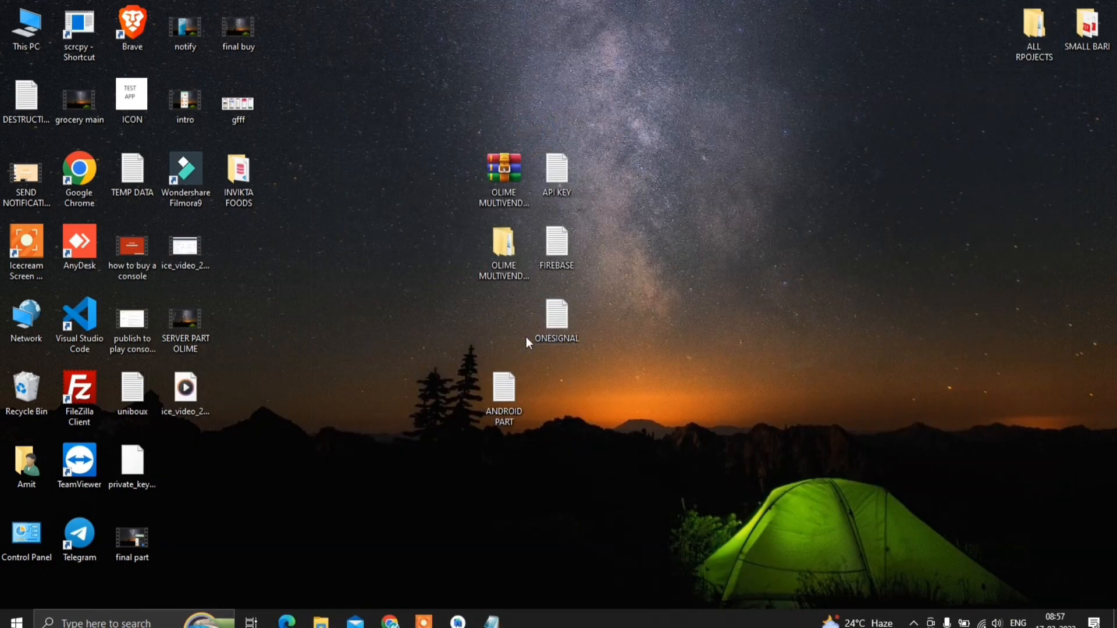
left_click(509, 267)
double_click(510, 267)
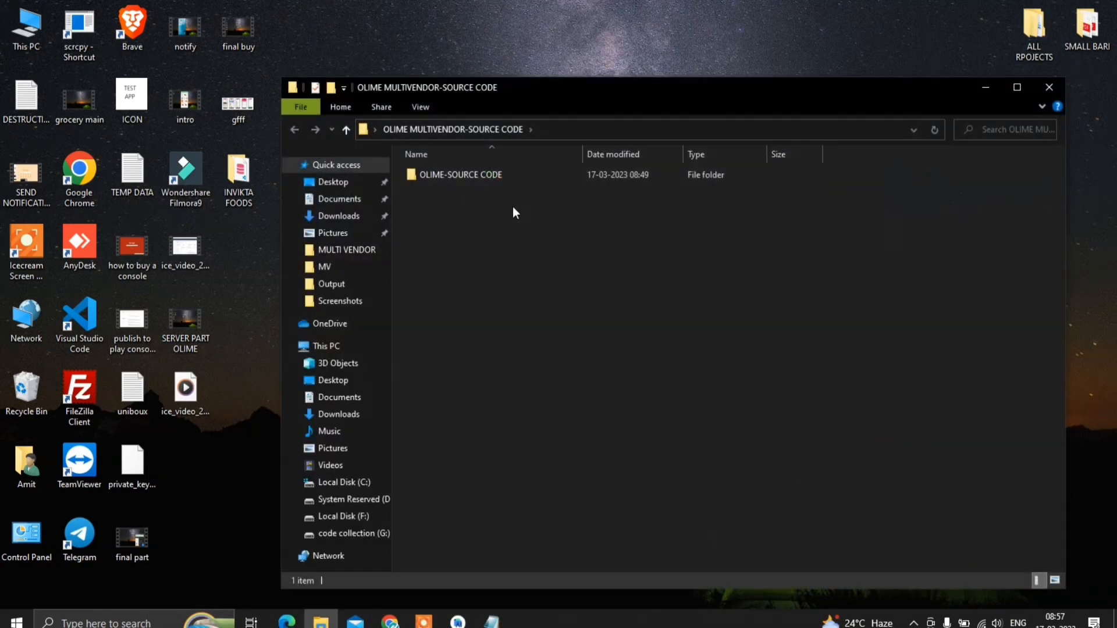
double_click(481, 177)
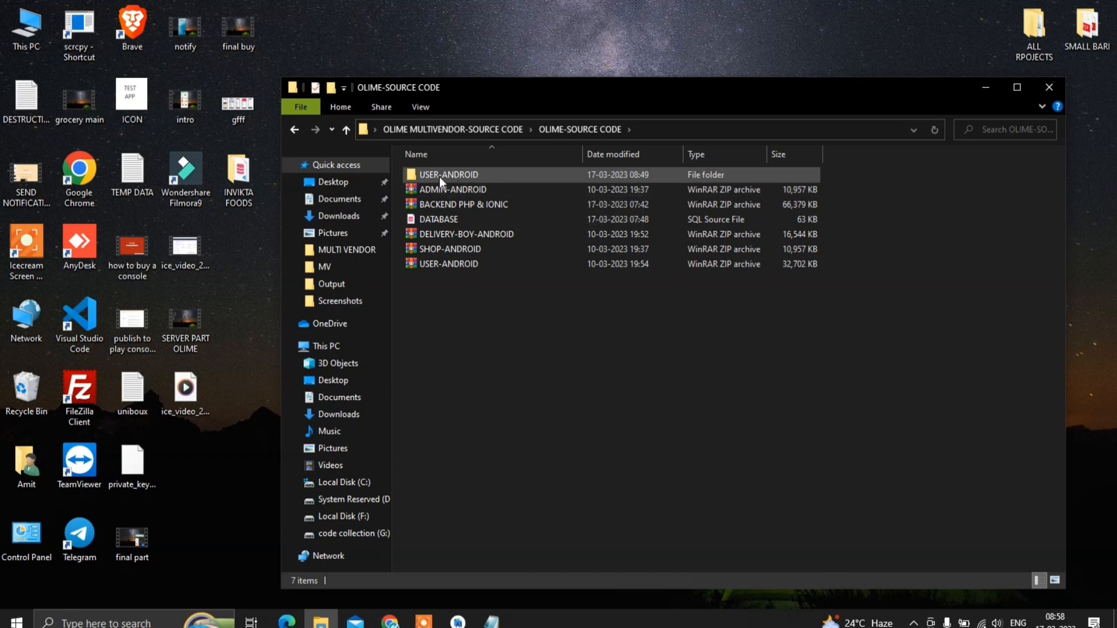
double_click(476, 176)
double_click(458, 177)
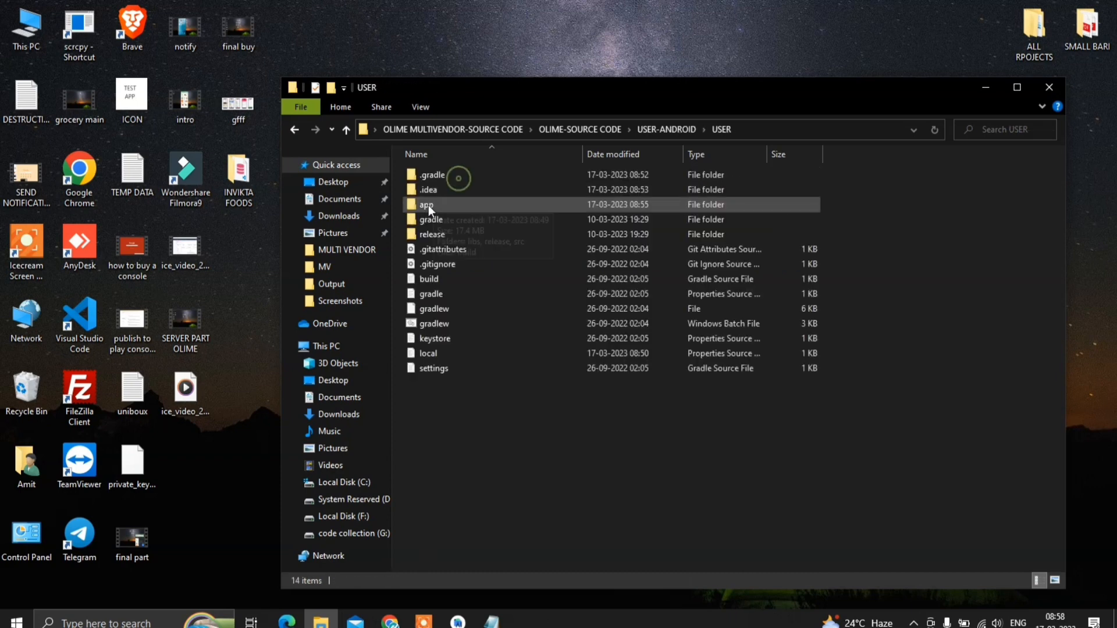
double_click(428, 204)
double_click(443, 202)
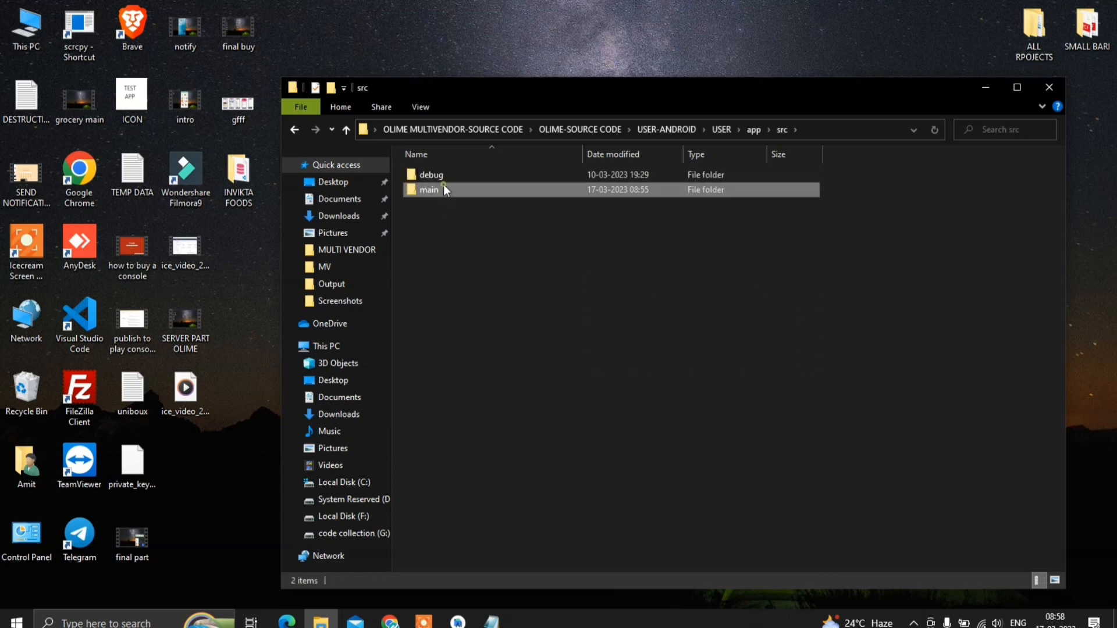
double_click(443, 190)
double_click(436, 205)
double_click(446, 191)
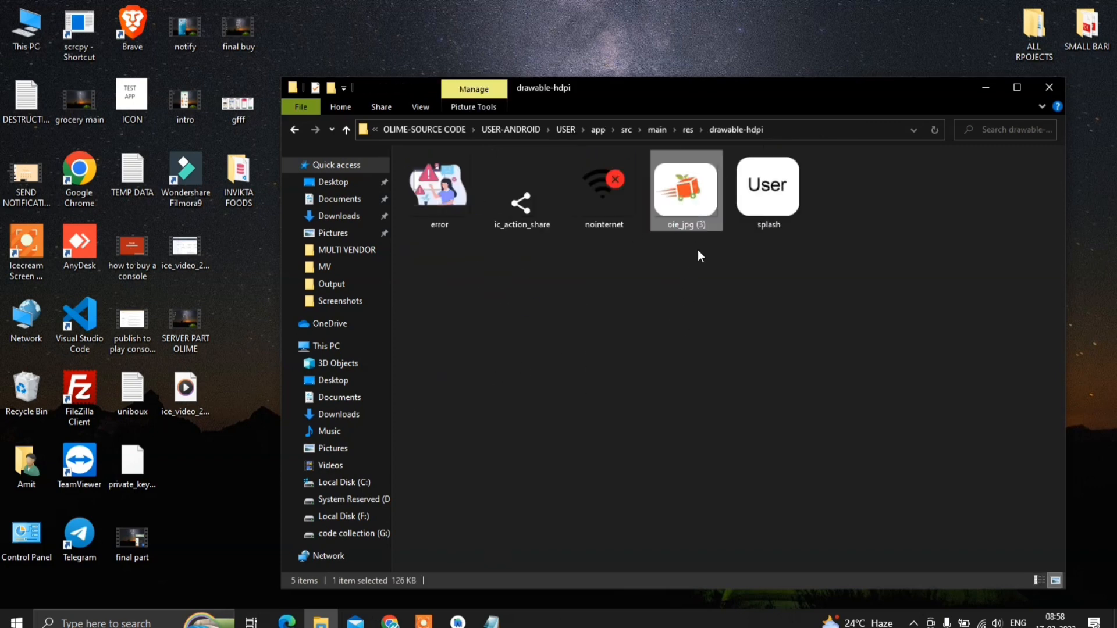
Delete the old splash image and rename oie_jpg (3) to splash.
left_click(763, 197)
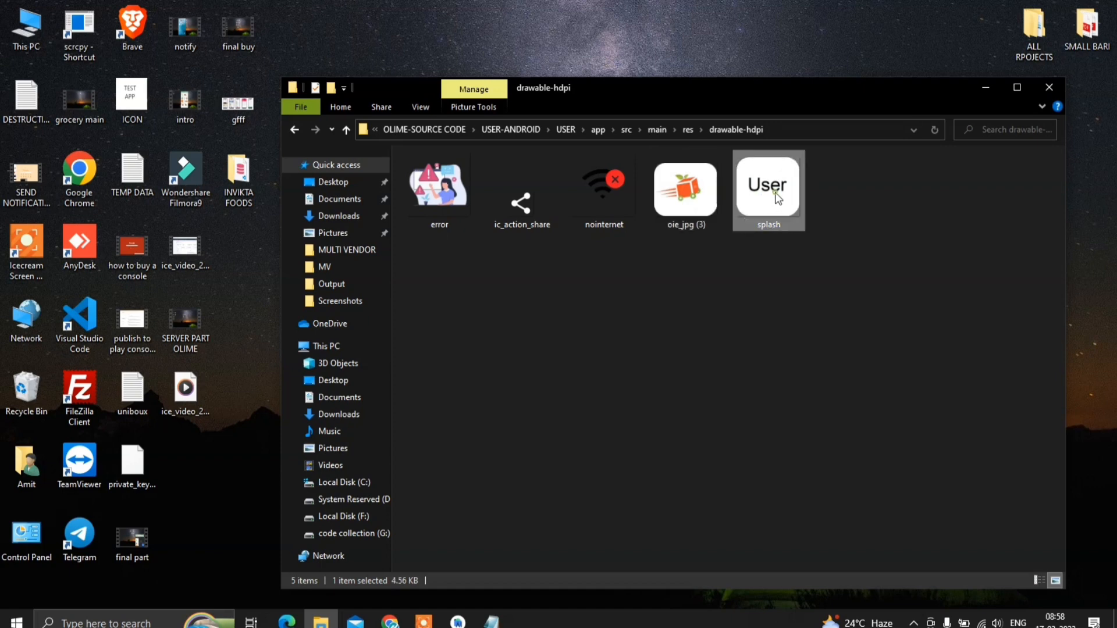
key("Delete")
left_click(705, 204)
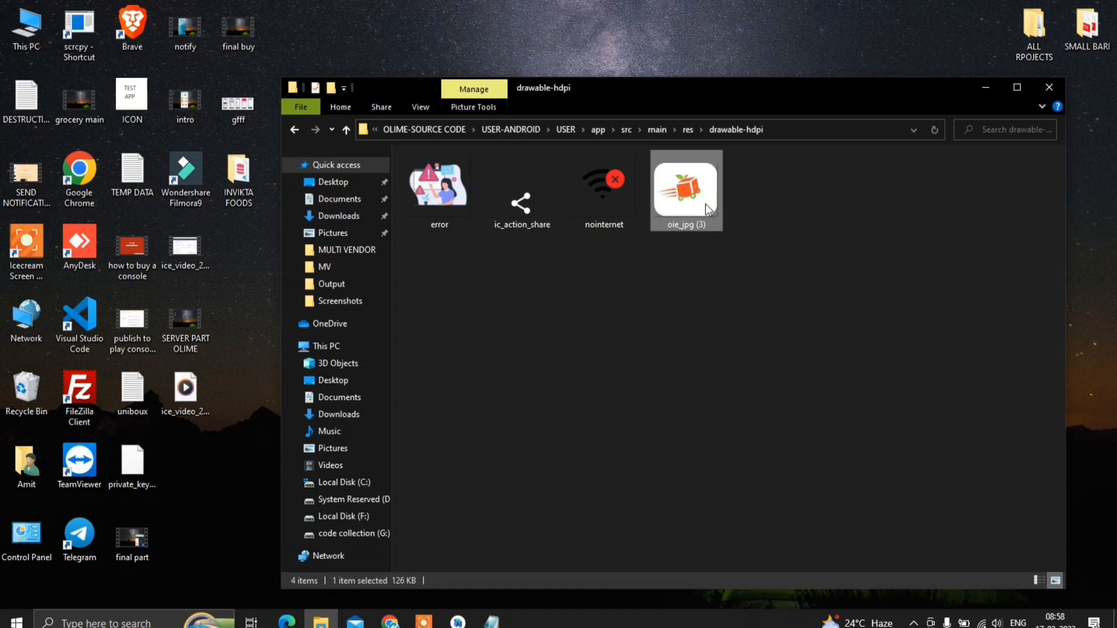
type("splash")
left_click(767, 346)
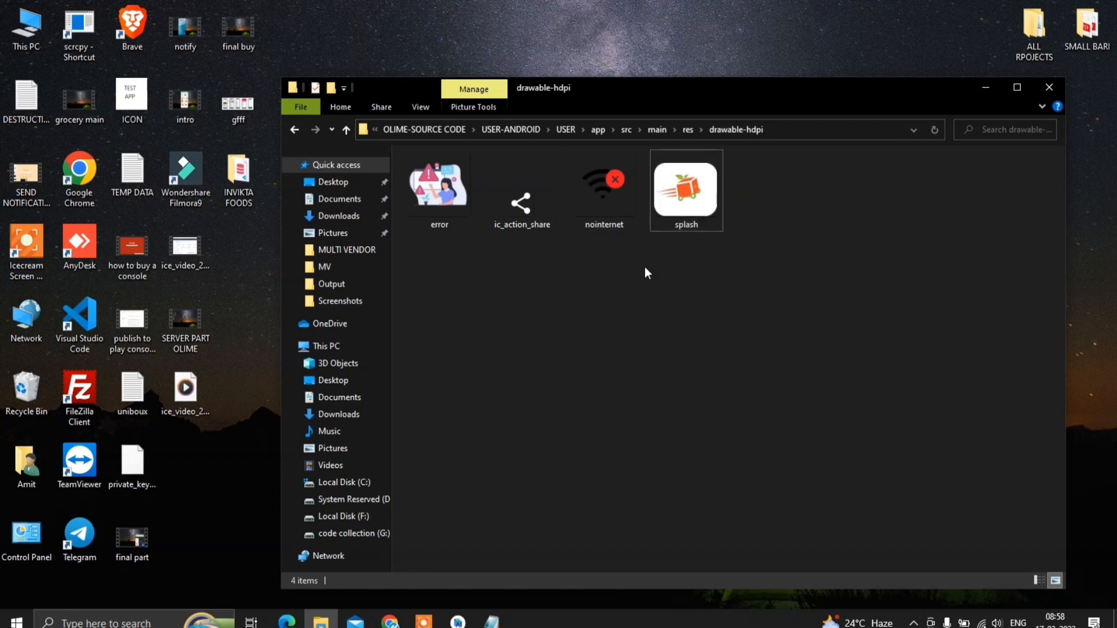
Overwrite the splash image in drawable-mdpi and drawable-xhdpi with the new logo.
double_click(691, 207)
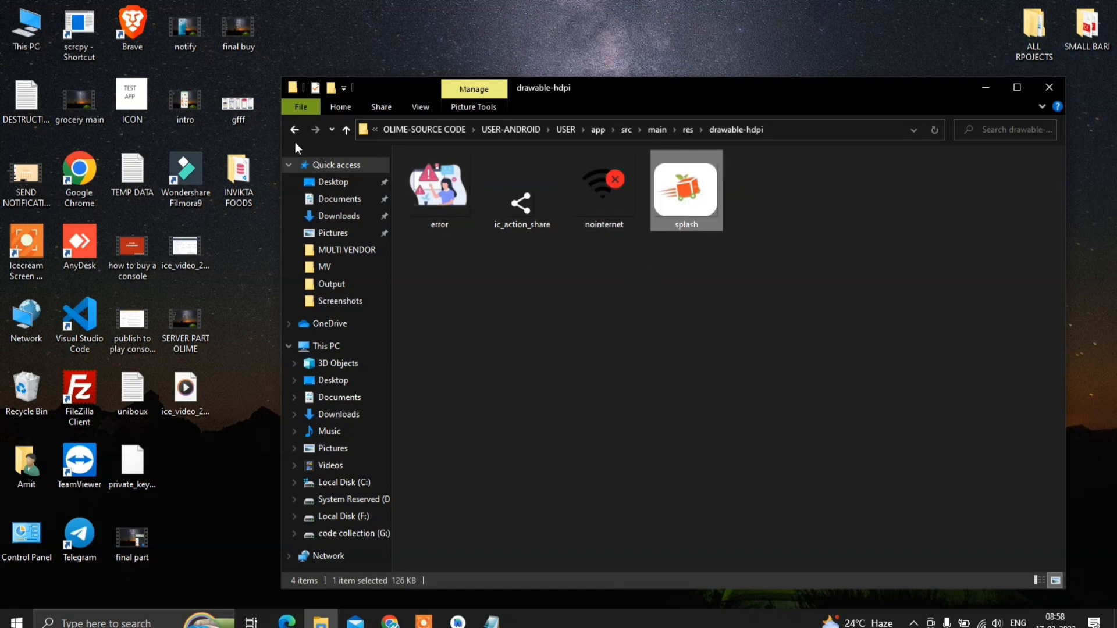
left_click(294, 129)
left_click(517, 204)
double_click(517, 205)
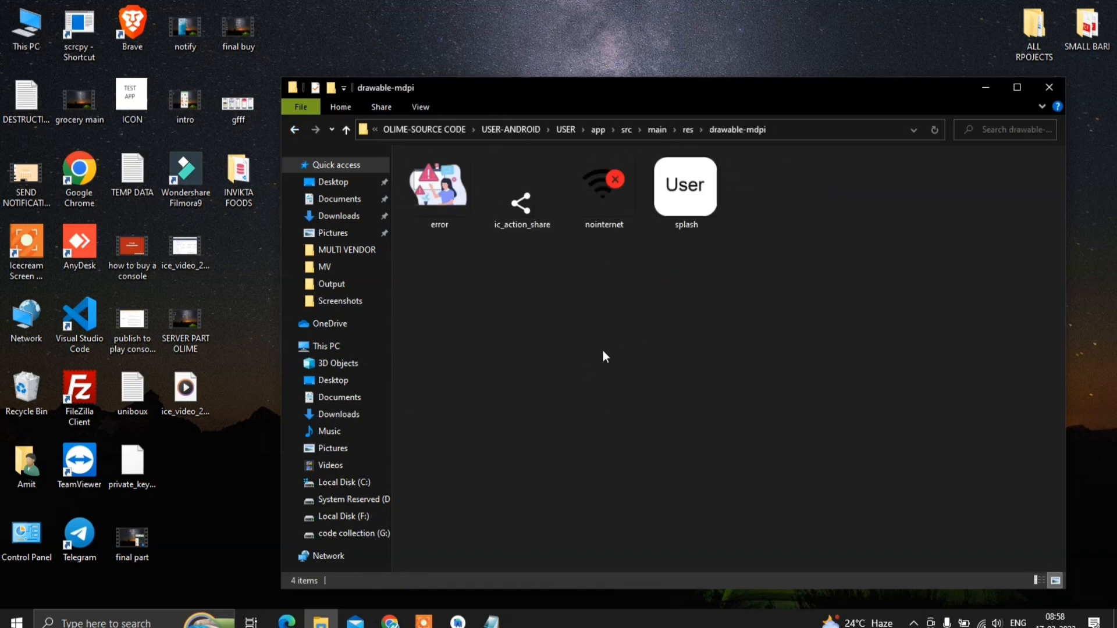
key("ctrl+v")
left_click(669, 209)
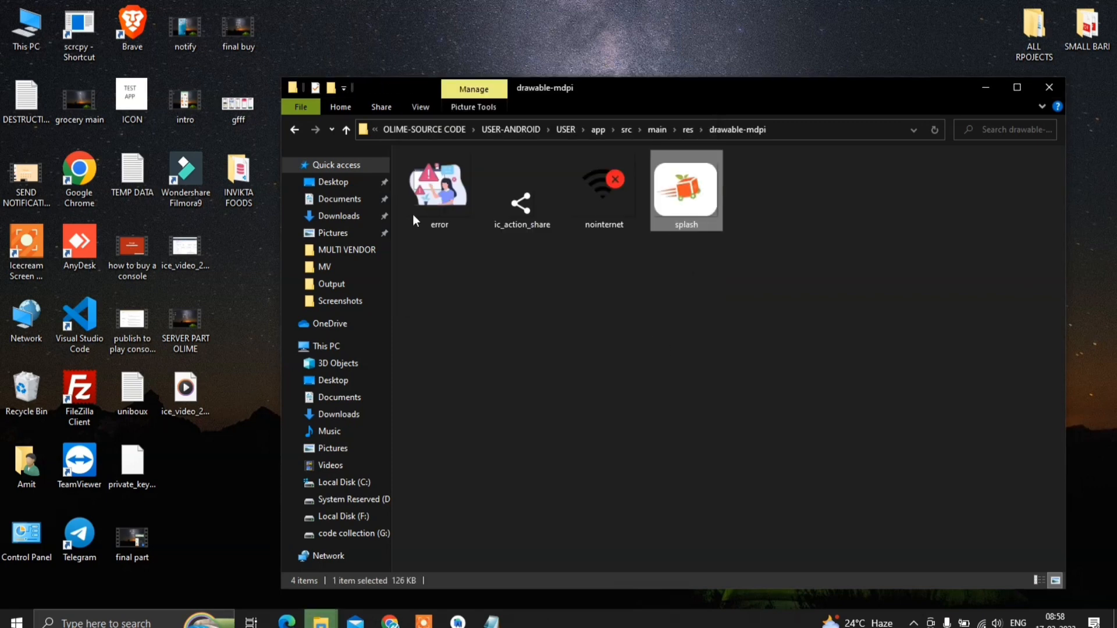
left_click(294, 129)
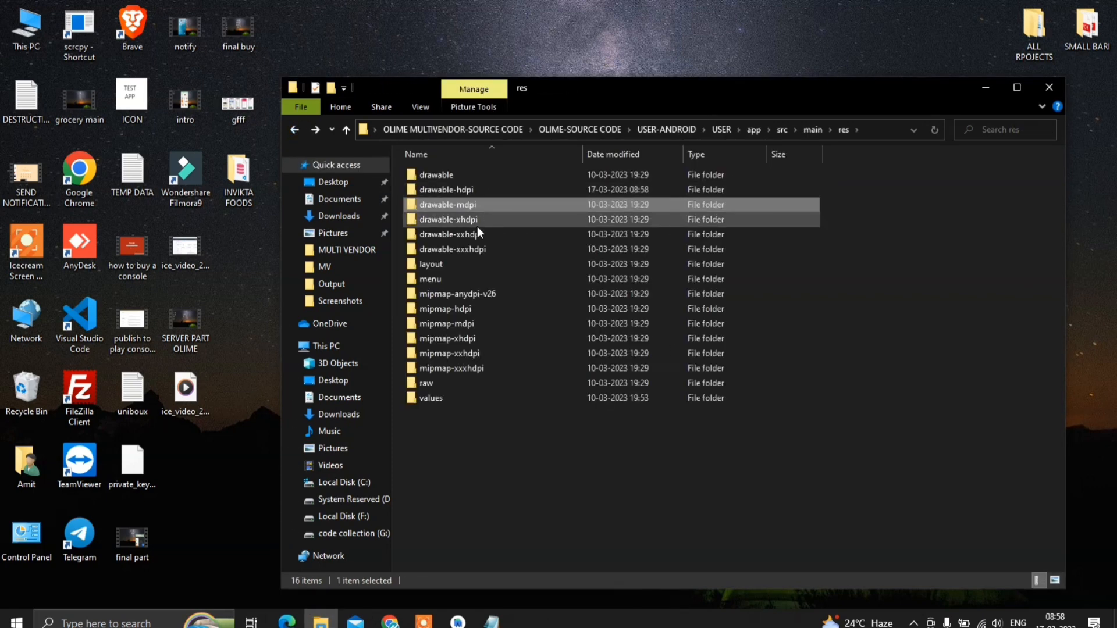
double_click(482, 219)
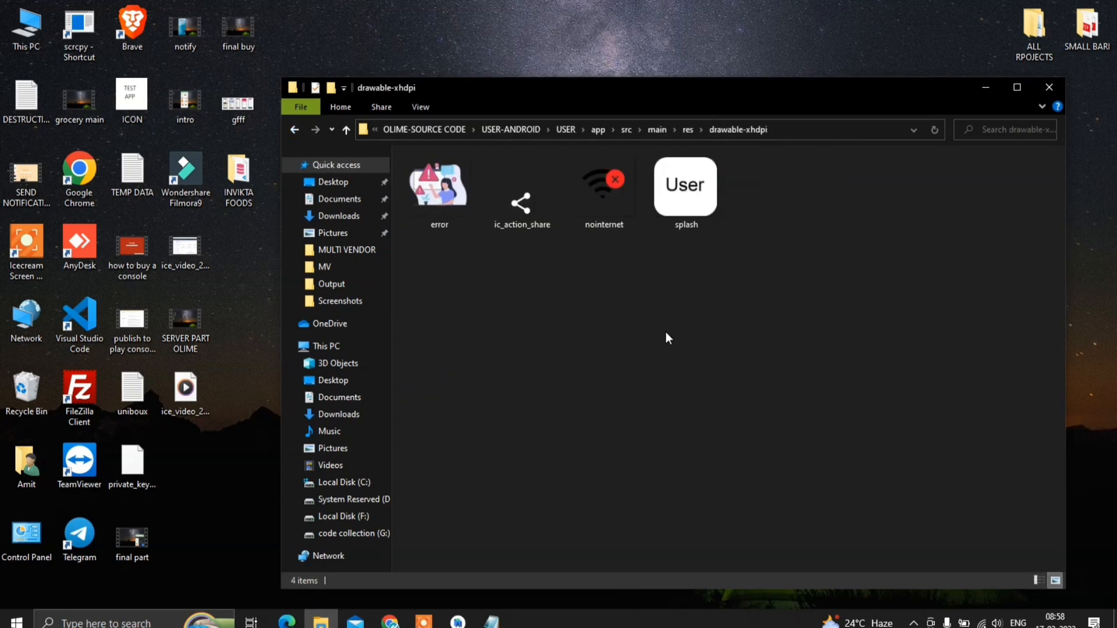
key("ctrl+v")
left_click(664, 202)
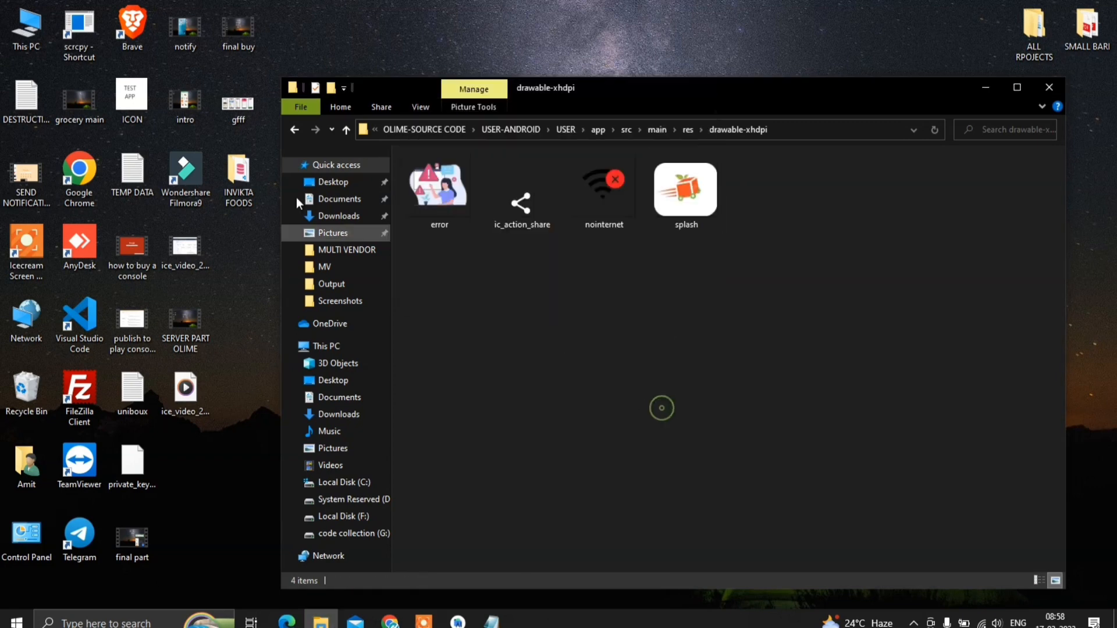
Overwrite the splash image in drawable-xxhdpi and drawable-xxxhdpi, then minimize File Explorer.
left_click(300, 132)
double_click(449, 235)
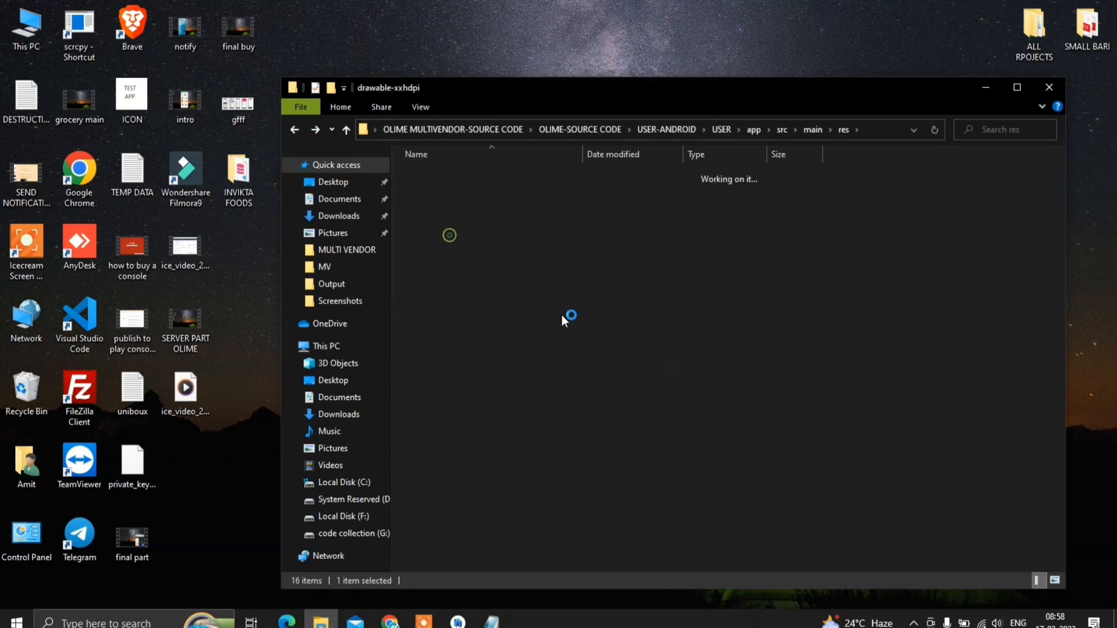
key("ctrl+v")
left_click(640, 198)
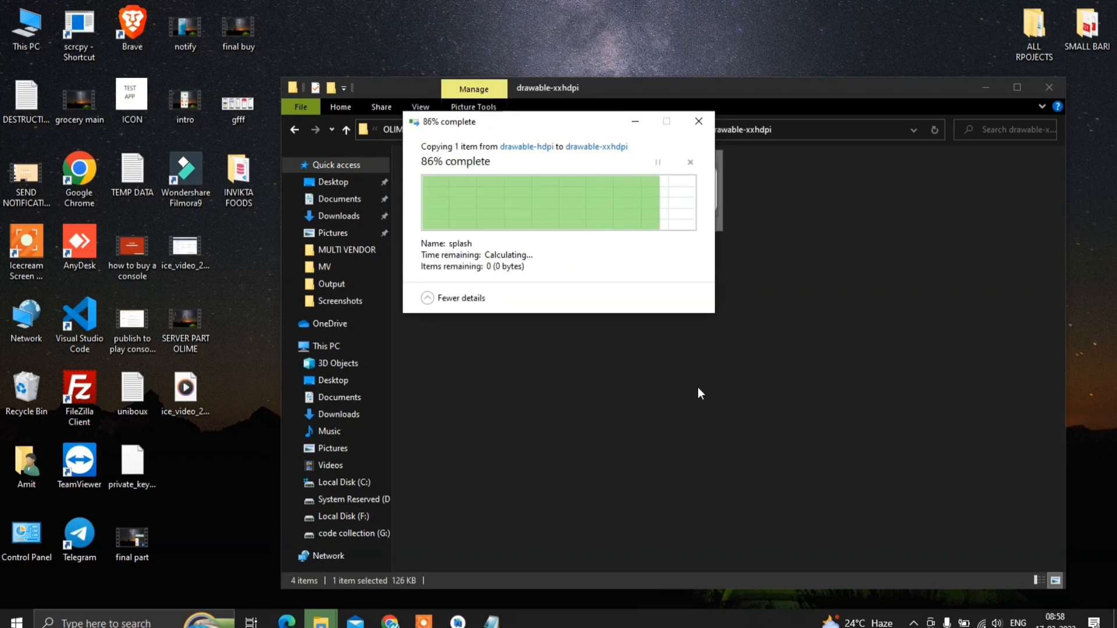
left_click(293, 130)
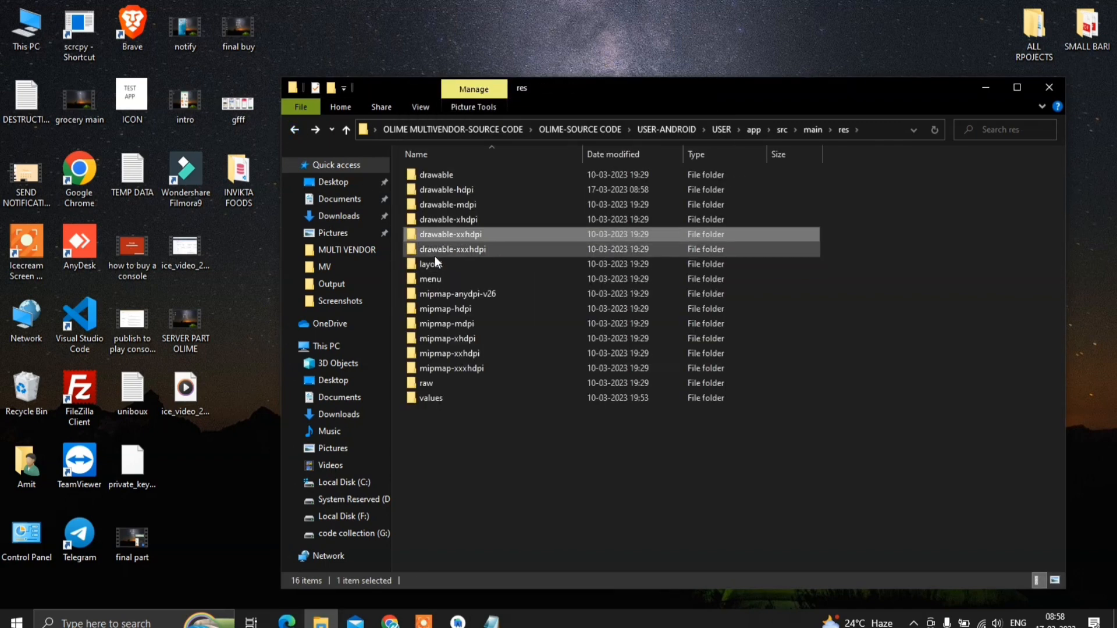
double_click(438, 253)
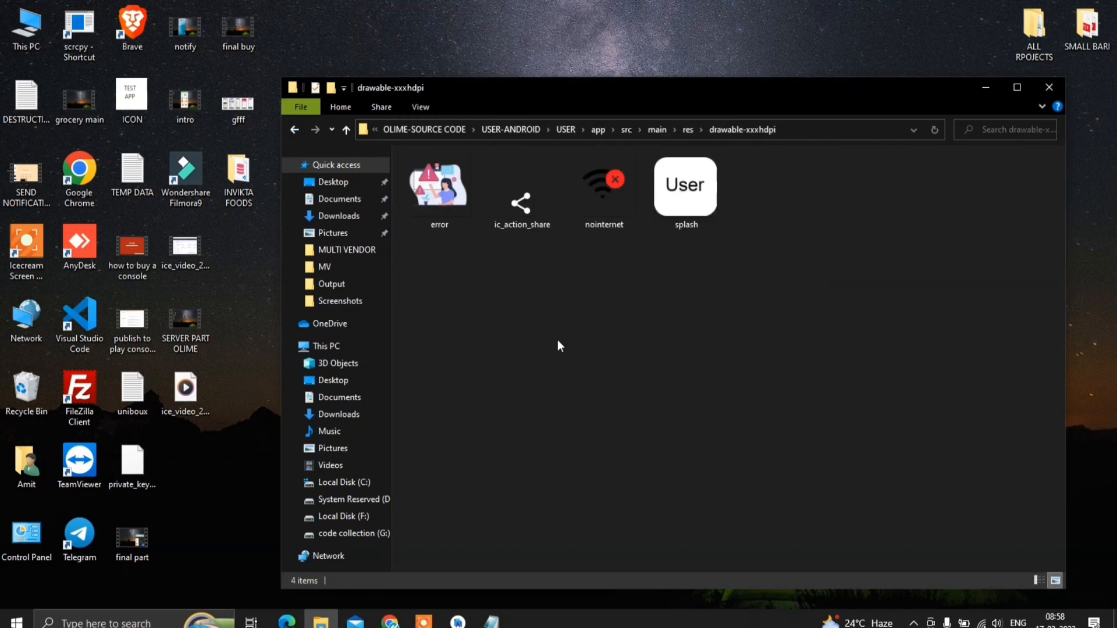
key("ctrl+v")
left_click(640, 198)
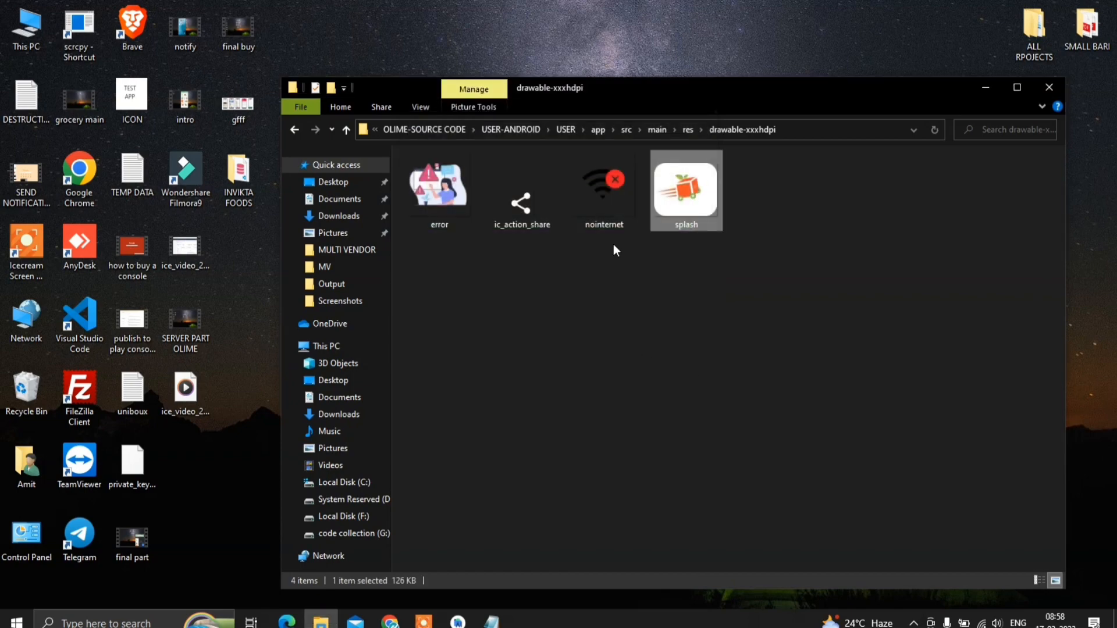
left_click(1054, 86)
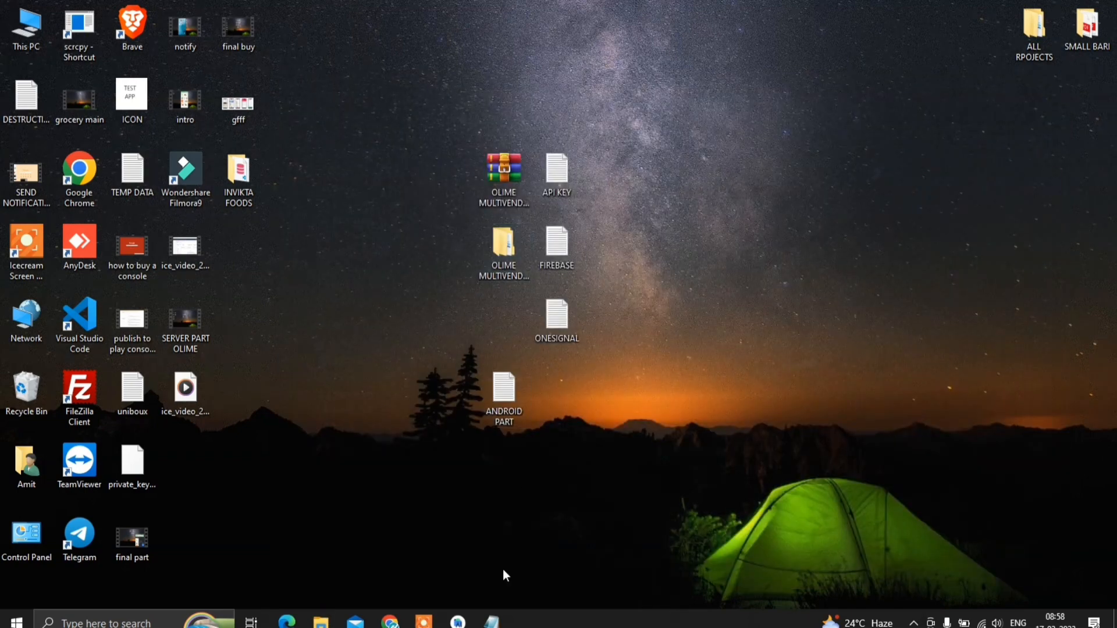
Back in Android Studio, expand app > res and bring up the res folder's New menu.
left_click(458, 621)
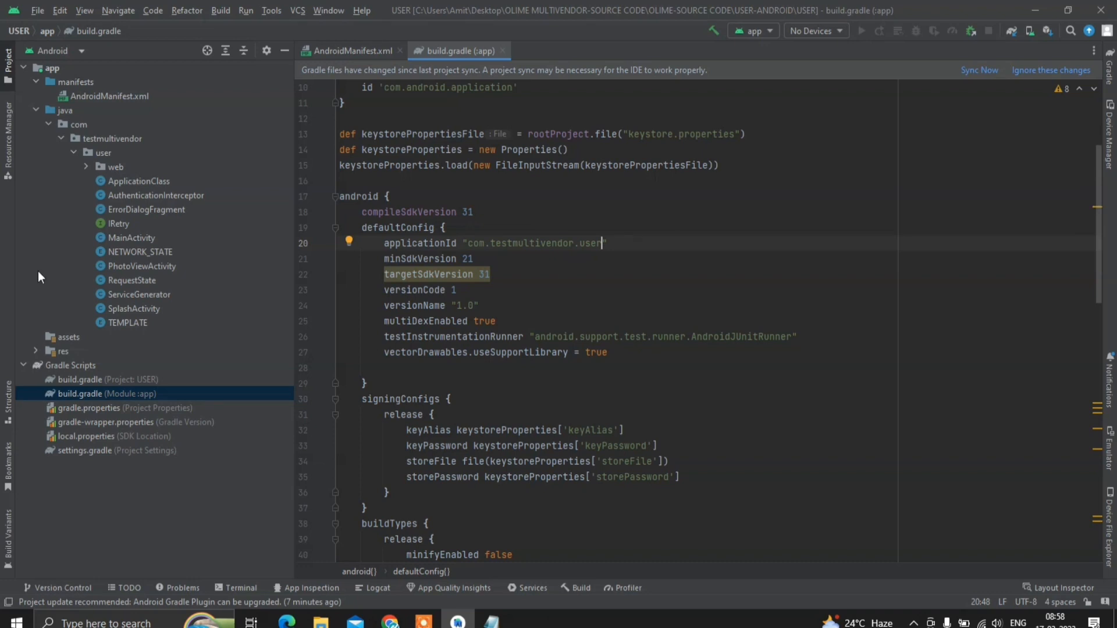
left_click(23, 67)
left_click(23, 67)
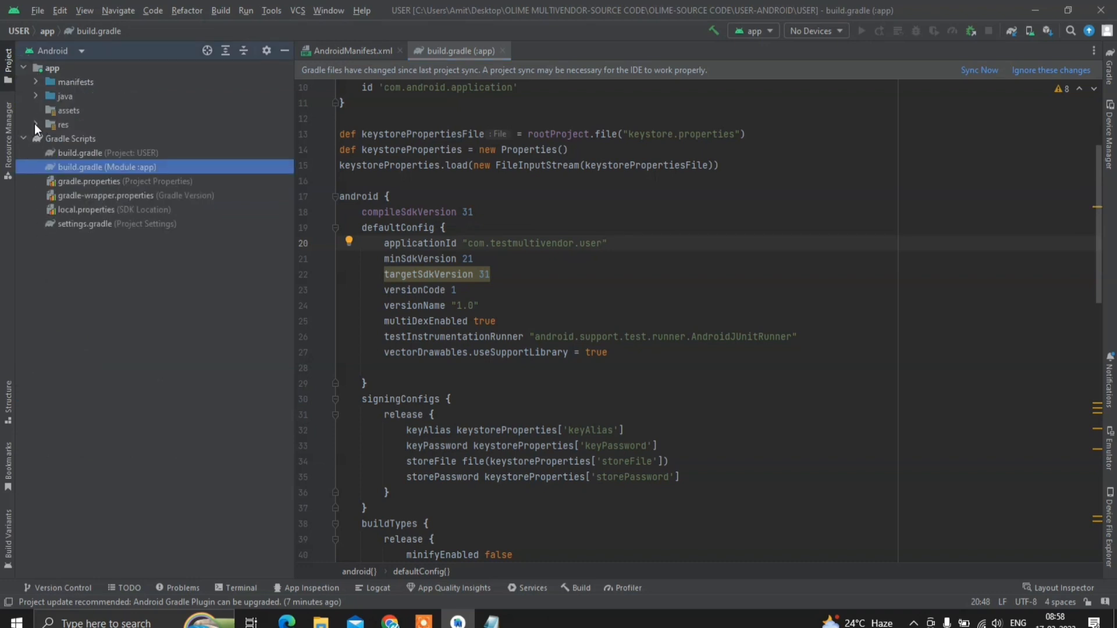
left_click(35, 125)
right_click(58, 127)
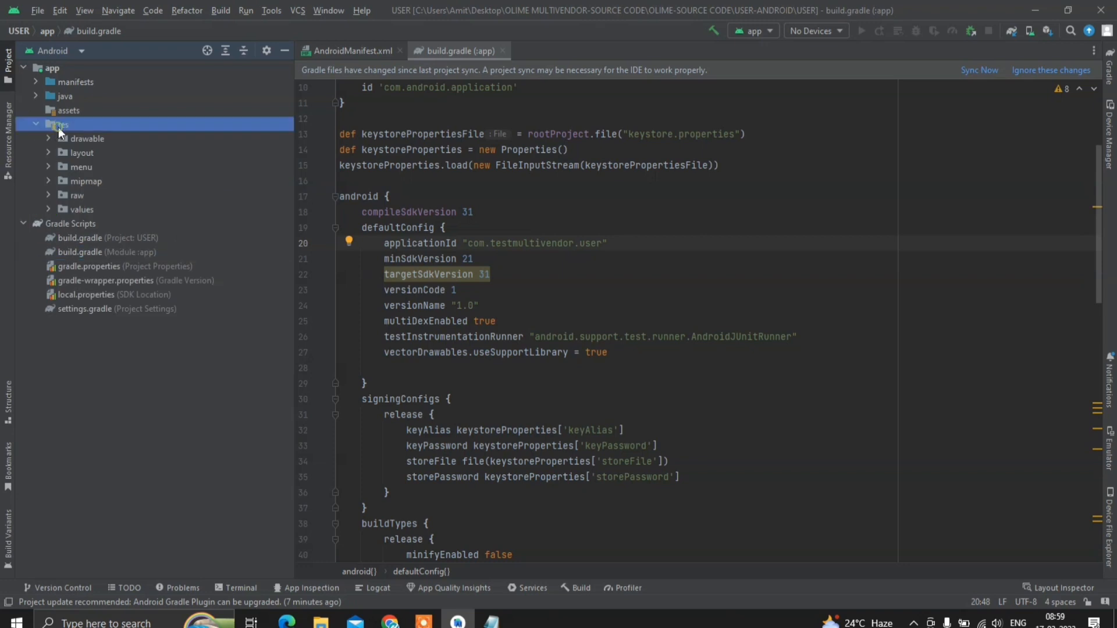
mouse_move(124, 131)
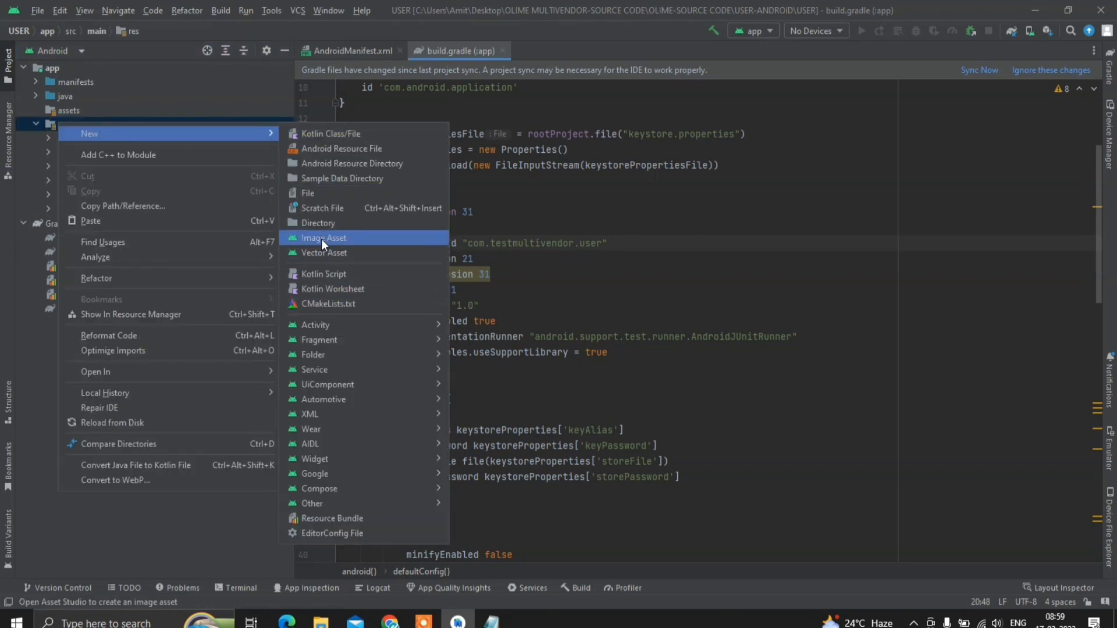
Start a new launcher Image Asset with app\src\main\res\drawable-mdpi\splash.png as the foreground image.
left_click(356, 242)
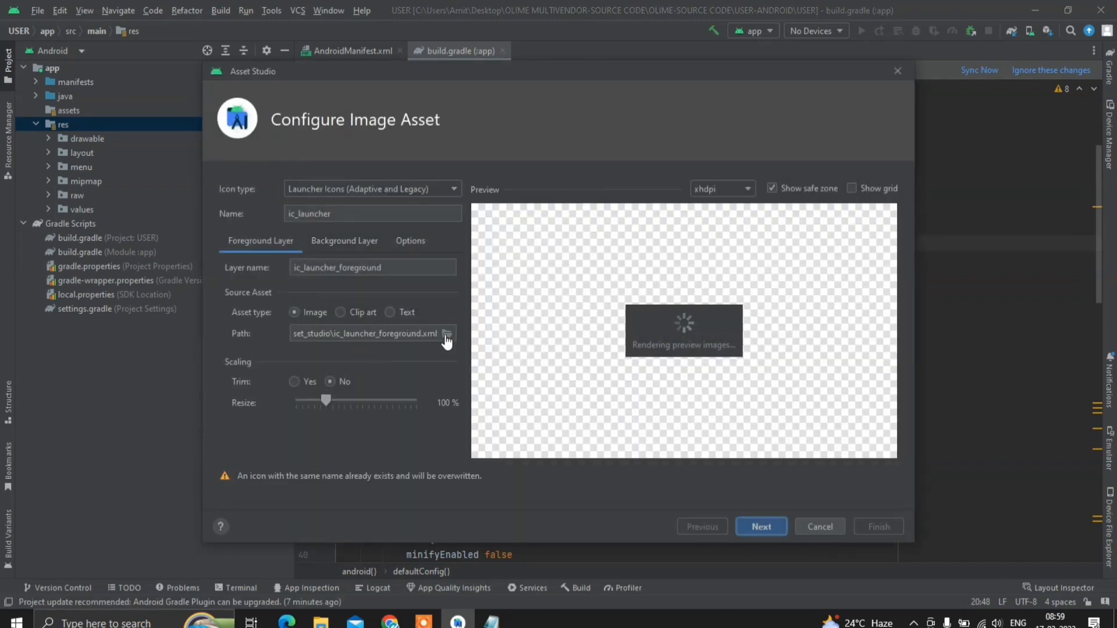
left_click(447, 335)
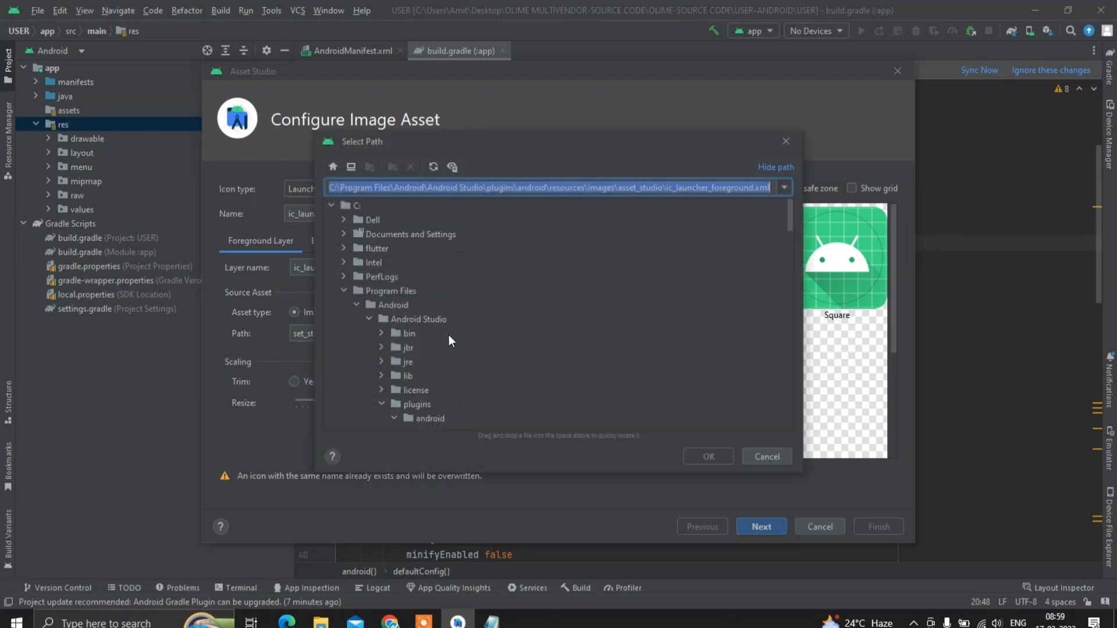
left_click(368, 168)
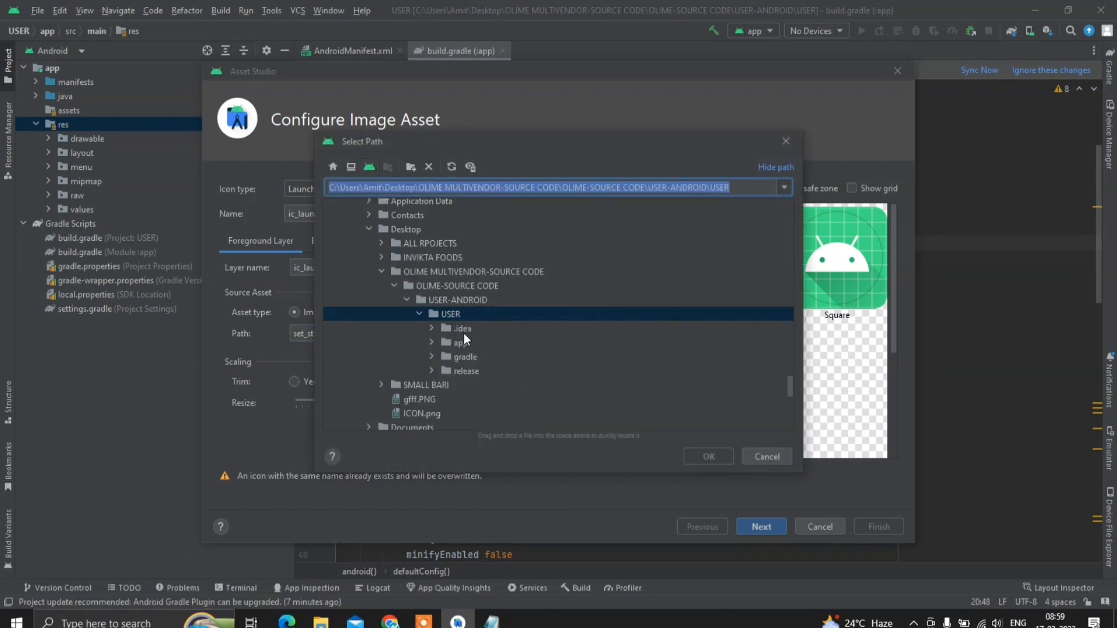
double_click(453, 344)
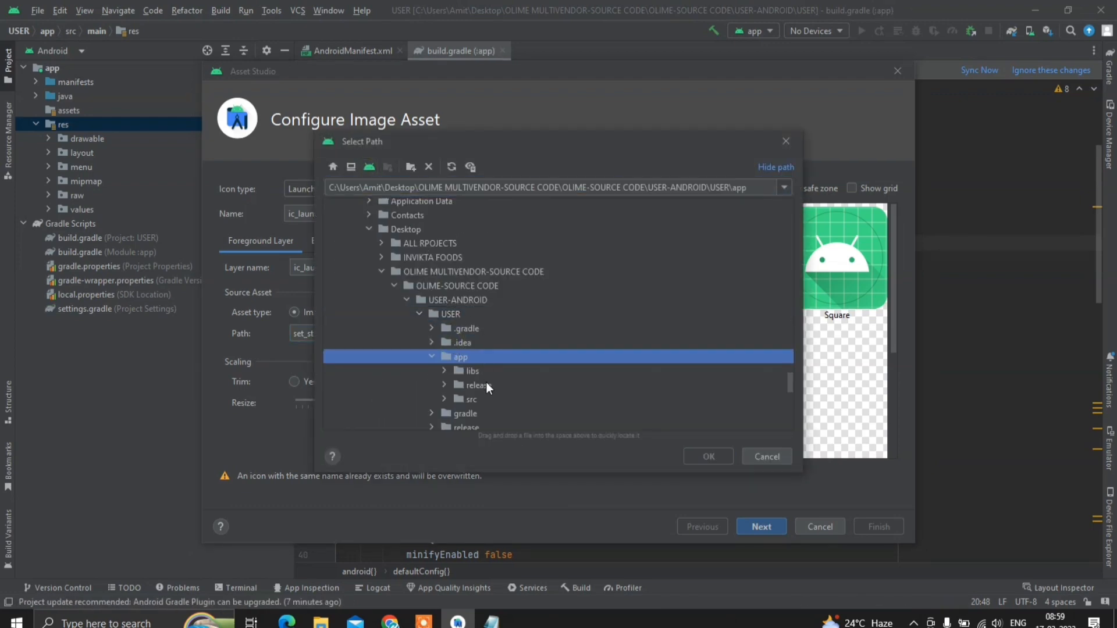
double_click(475, 360)
scroll(469, 343, "down", 2)
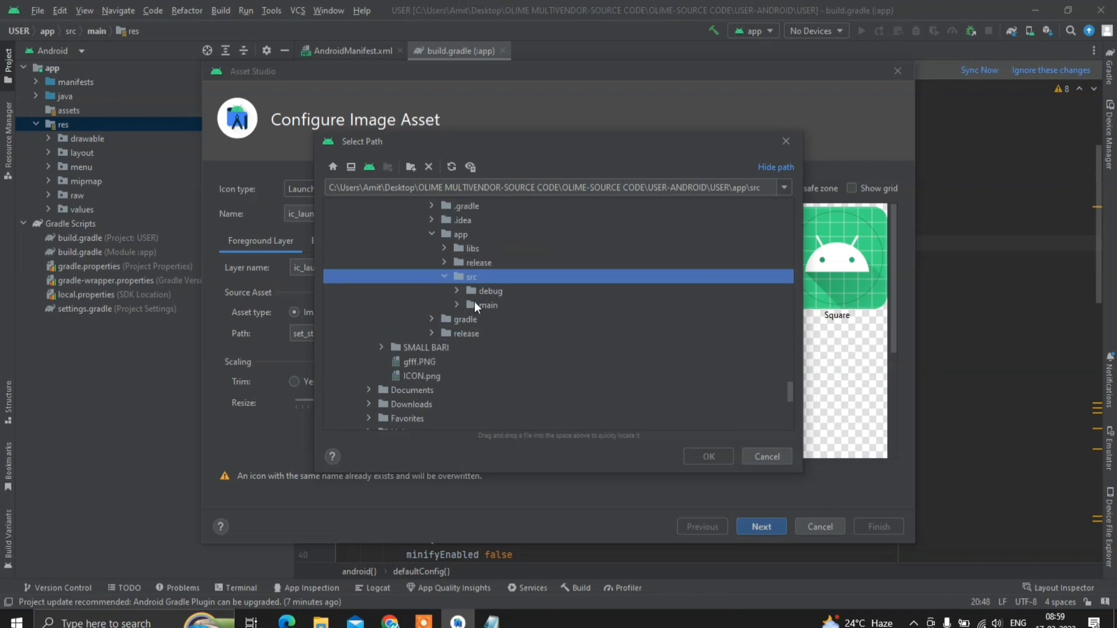
double_click(473, 302)
double_click(490, 361)
scroll(553, 346, "down", 3)
double_click(522, 277)
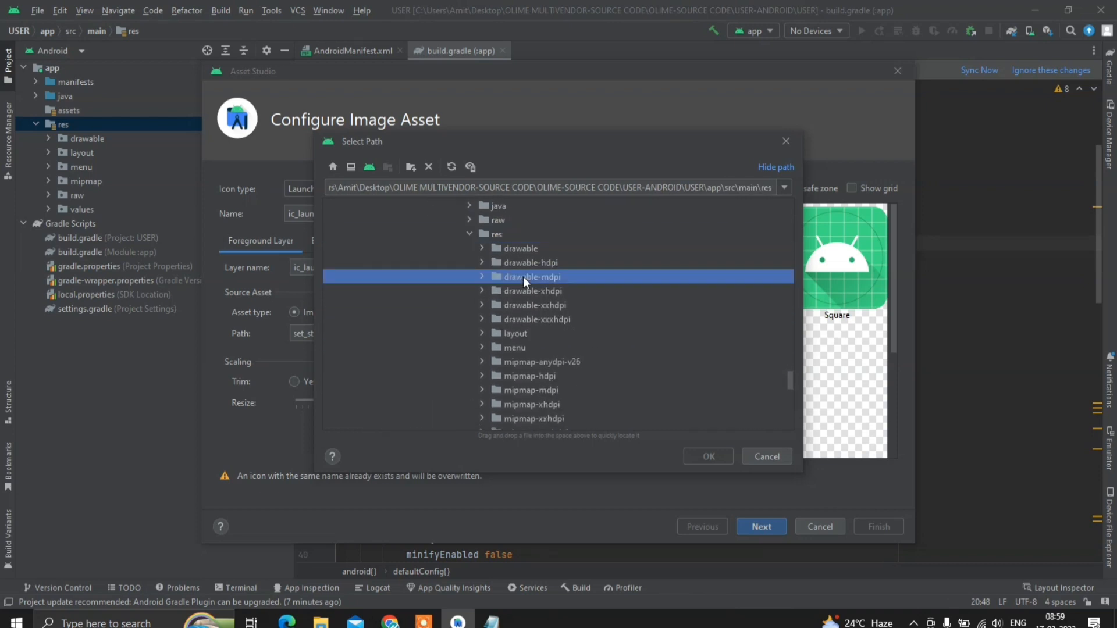
left_click(551, 333)
left_click(708, 457)
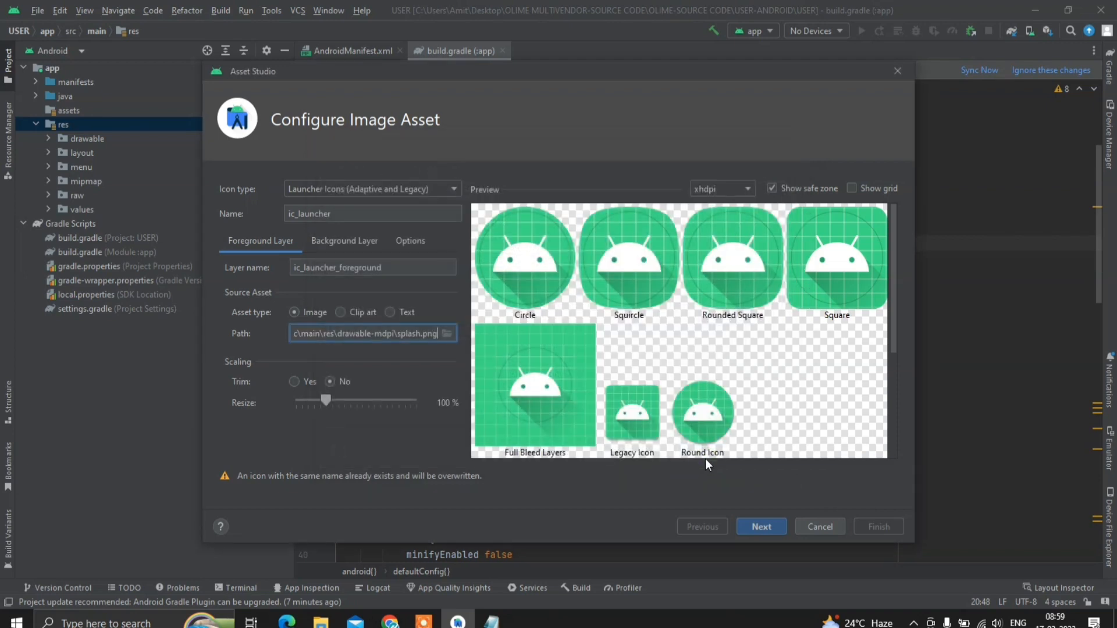
Resize the foreground to 99% and give the background layer solid white FFFFFF.
left_click(328, 398)
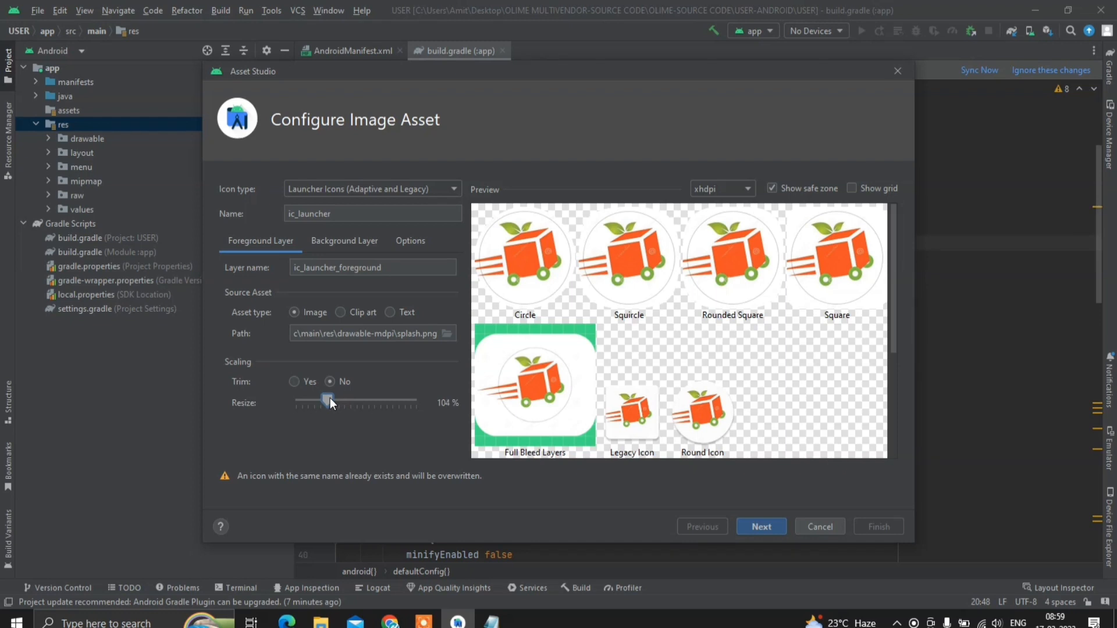
left_click_drag(329, 398, 328, 397)
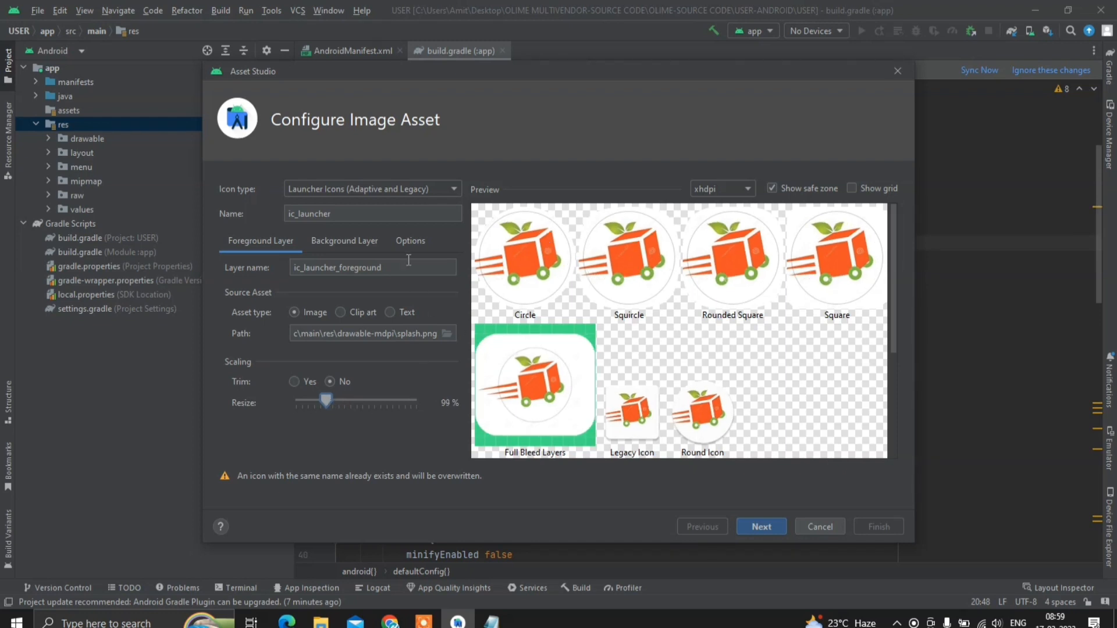
left_click(341, 246)
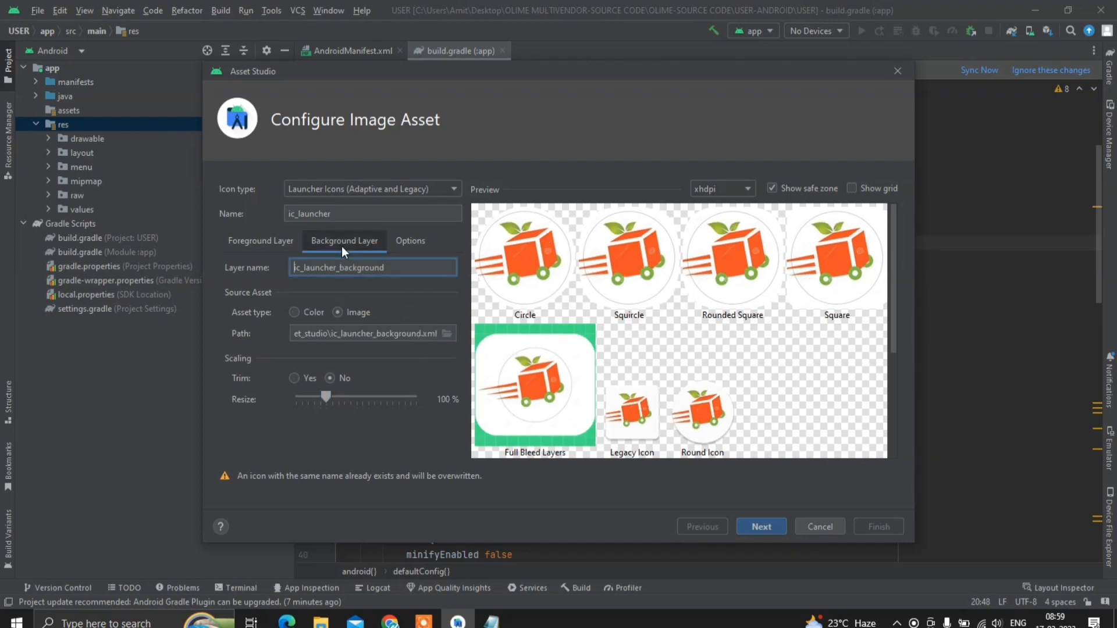
left_click(295, 312)
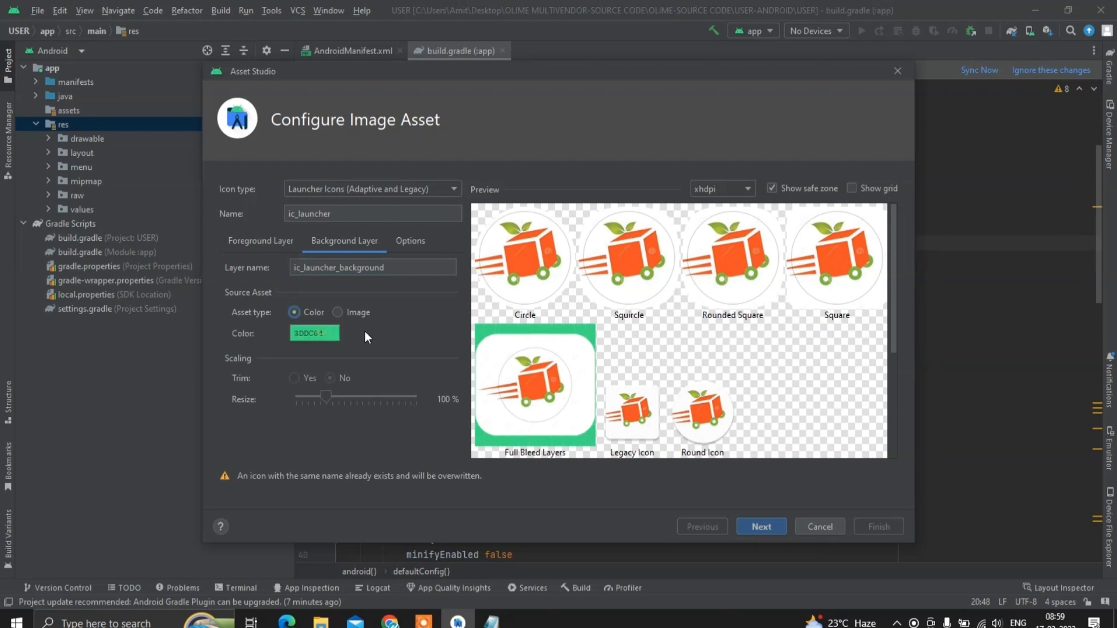
left_click(322, 332)
left_click(360, 420)
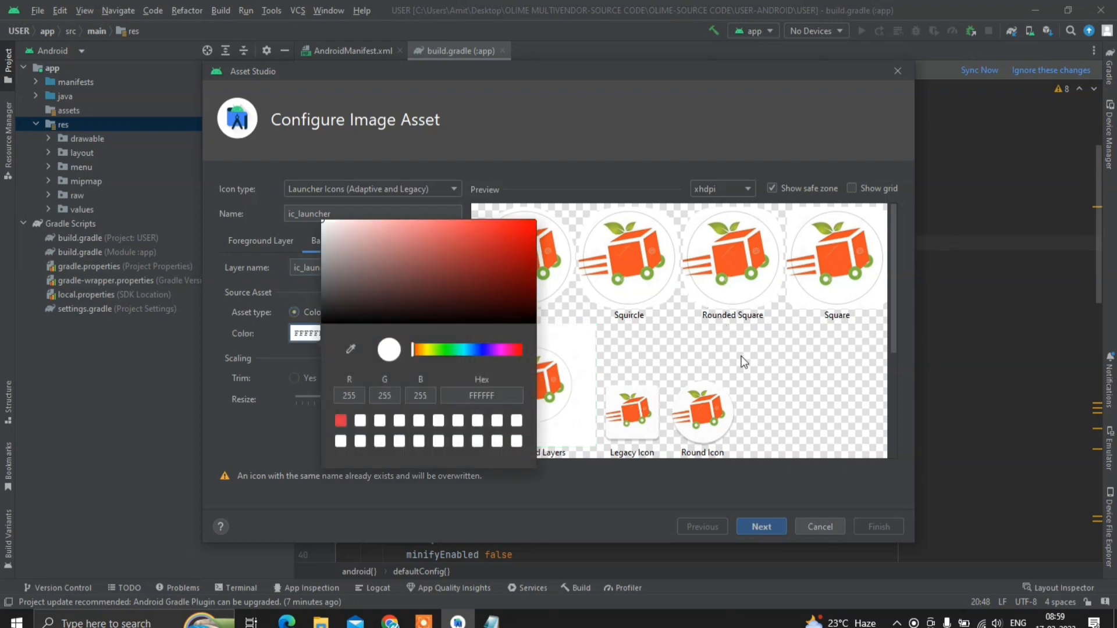
left_click(740, 355)
Generate the ic_launcher icon files into the main source set and start a Gradle sync.
left_click(761, 525)
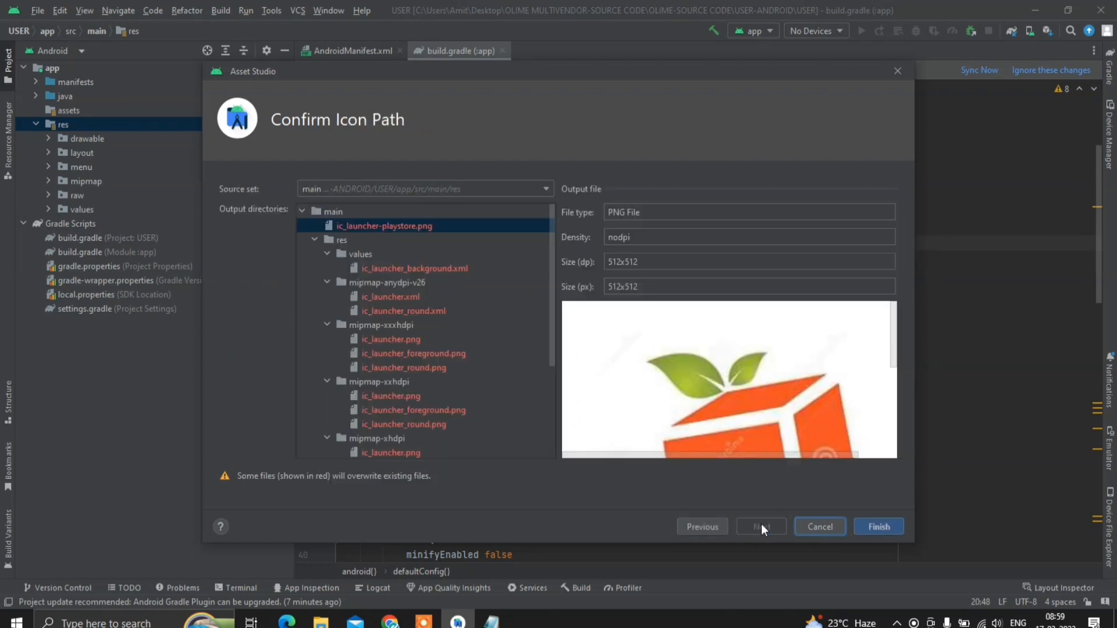
left_click(356, 190)
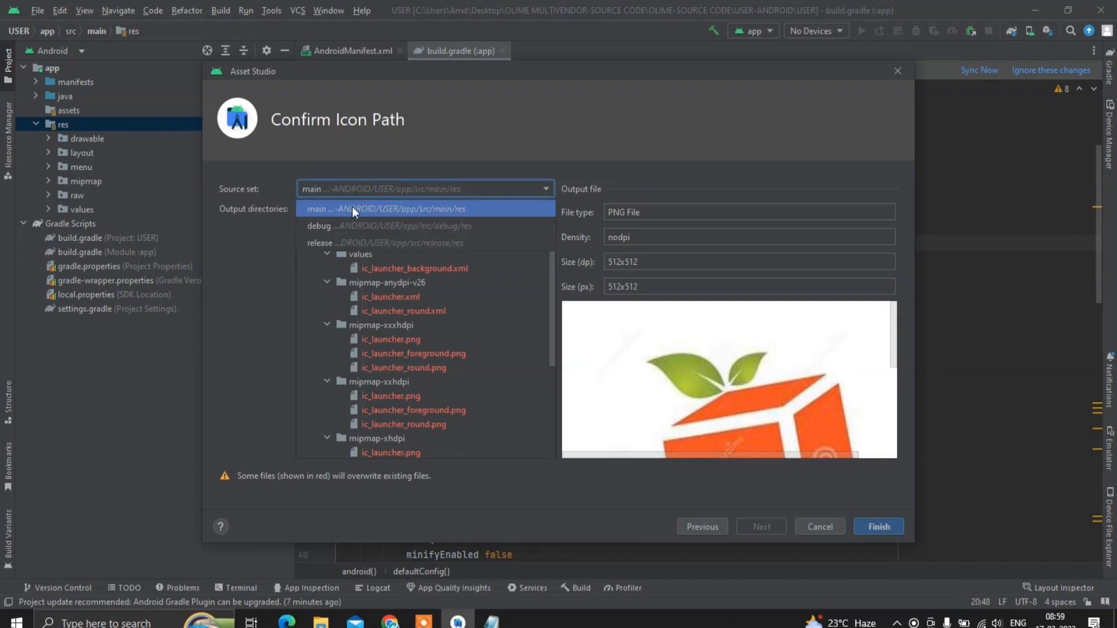
left_click(352, 208)
scroll(500, 407, "down", 5)
scroll(484, 430, "down", 2)
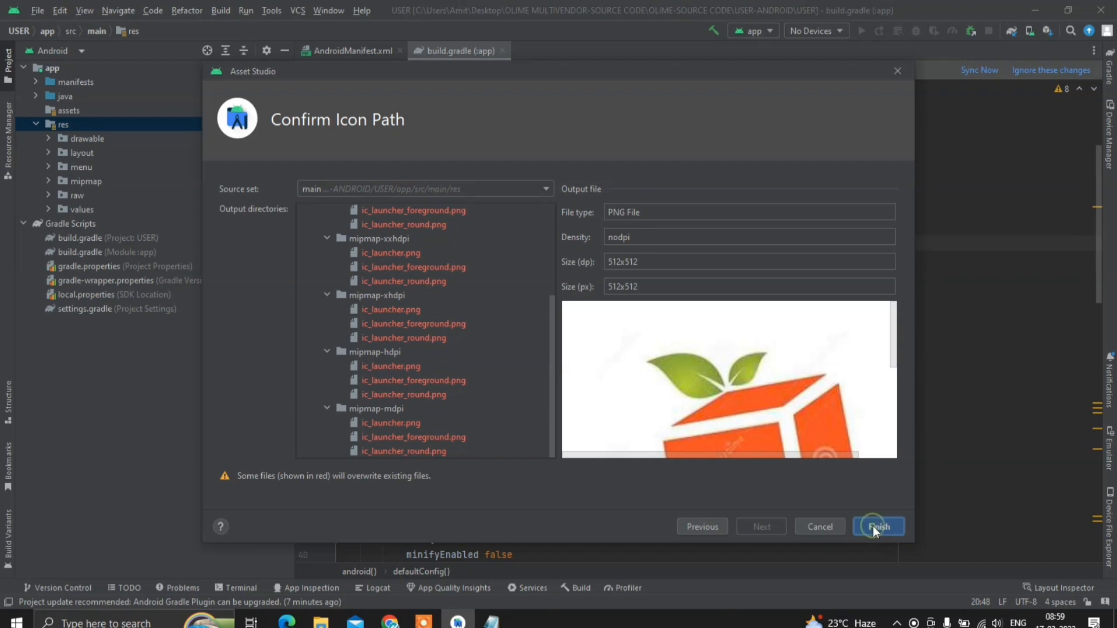
left_click(872, 526)
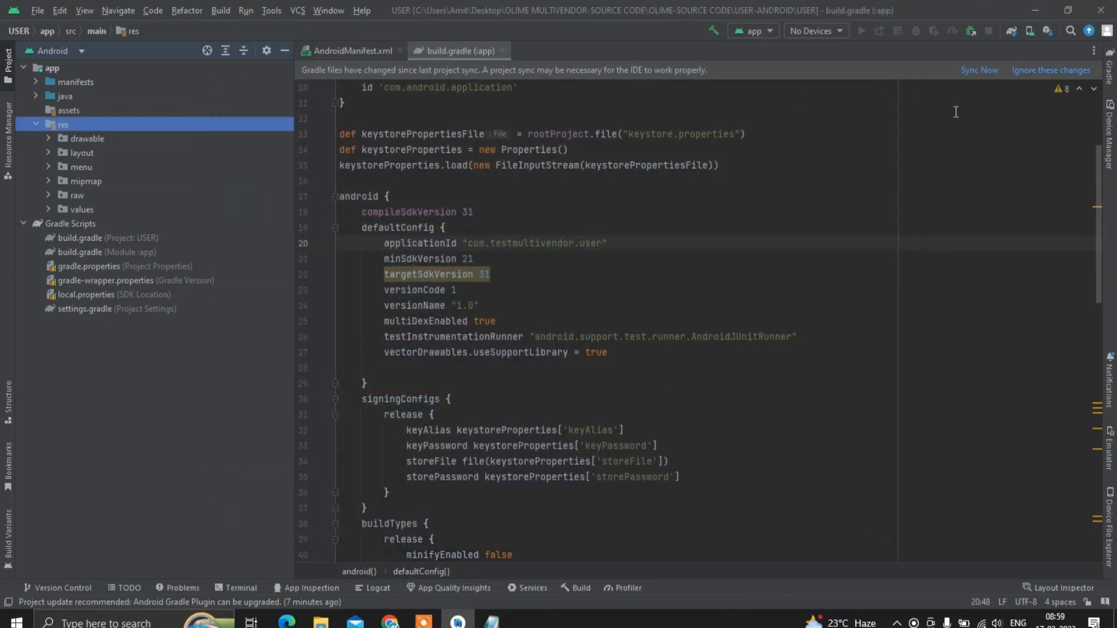
left_click(977, 74)
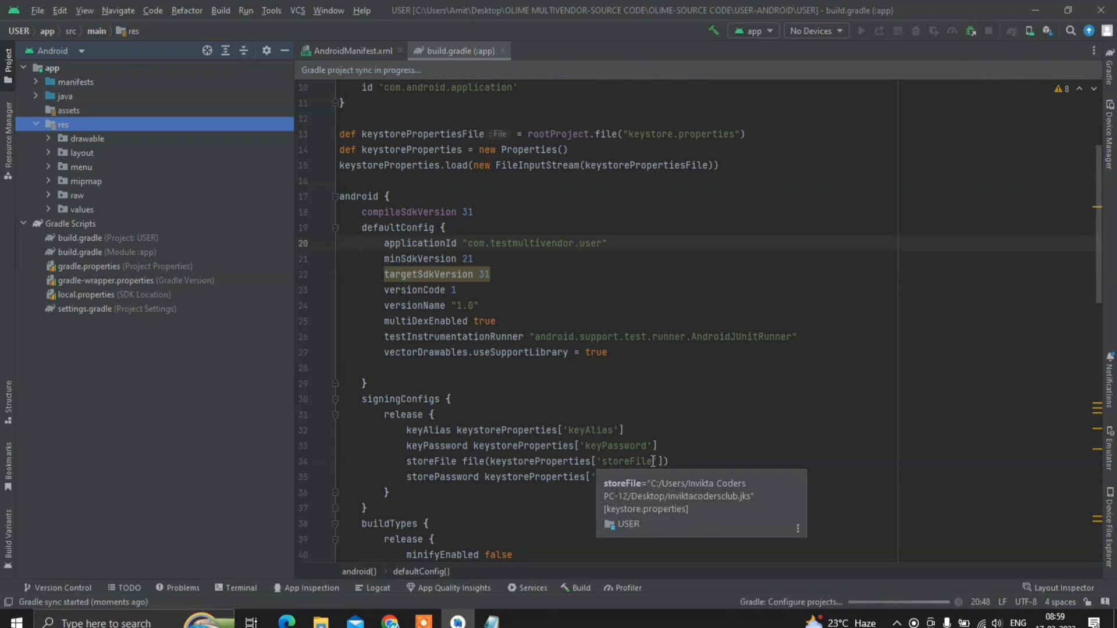
scroll(617, 404, "down", 2)
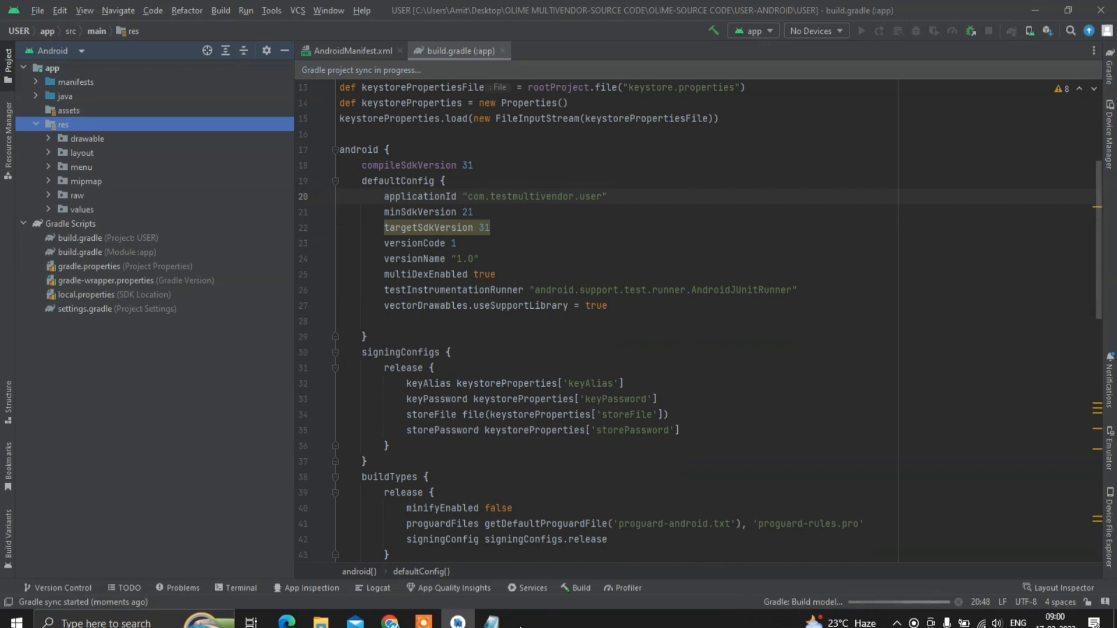
Mark APP LOGO as done in the ANDROID PART checklist.
key("alt+Tab")
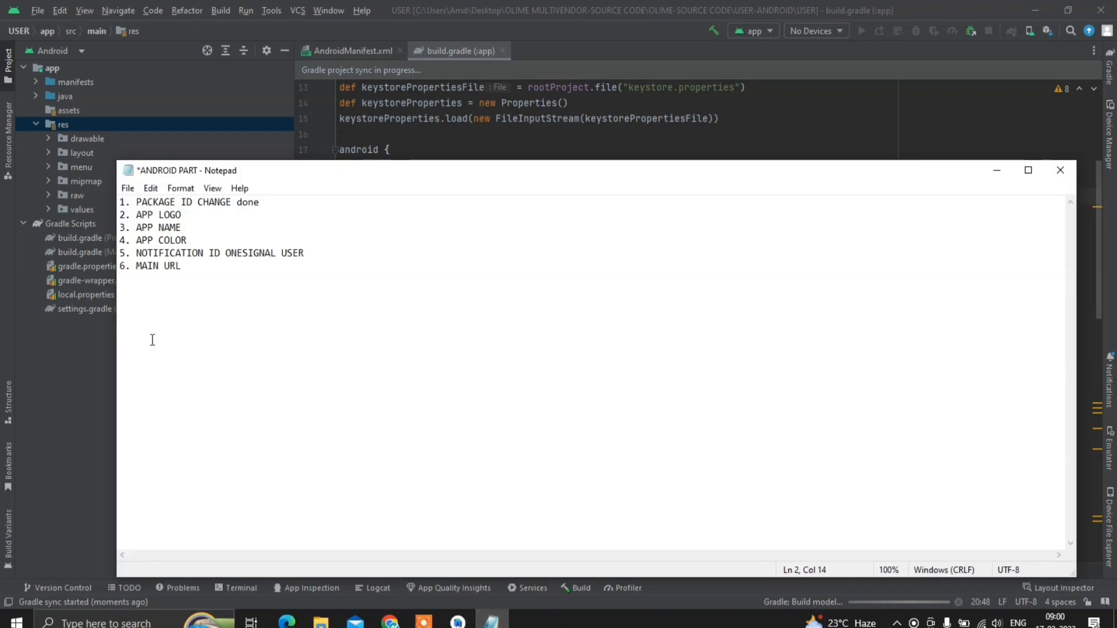
type("done")
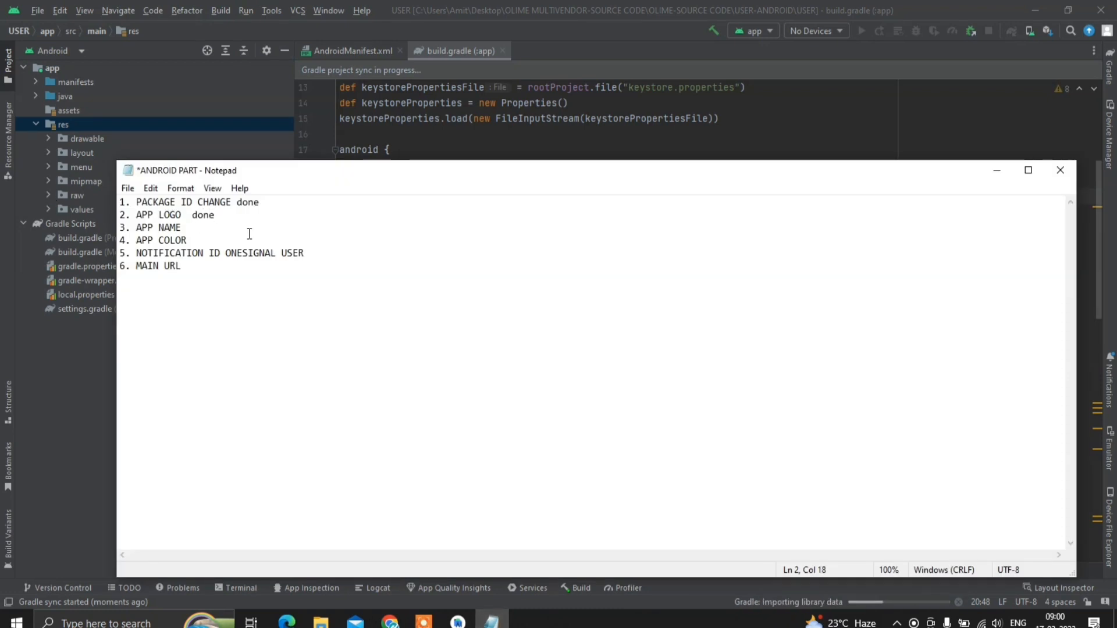
left_click(994, 171)
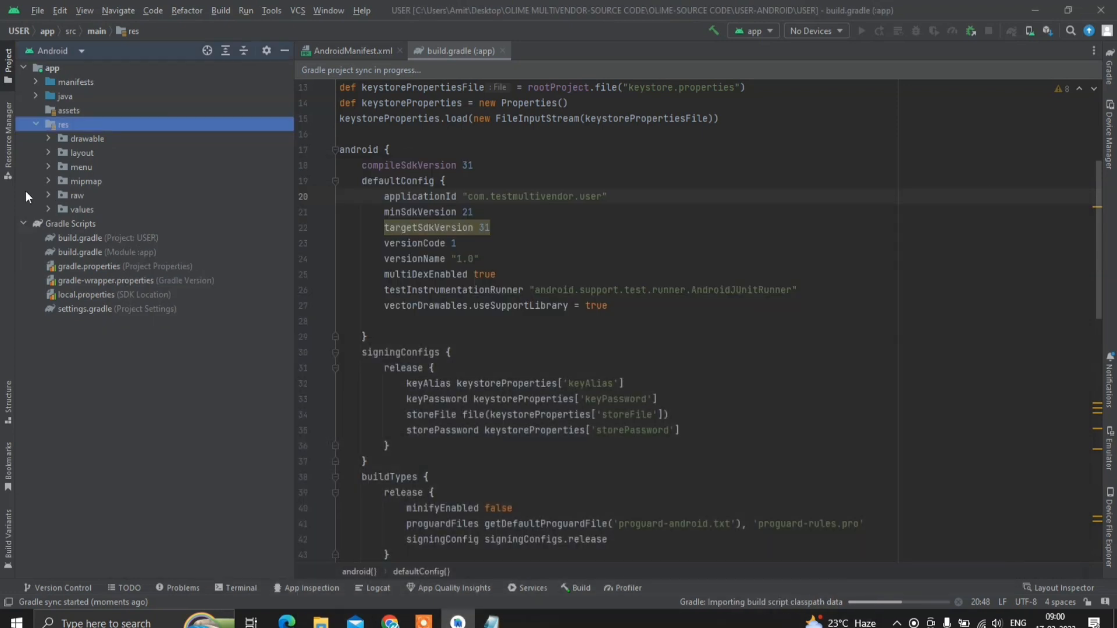
In res/values/strings.xml, change app_name from SAMPLE to TEST MULTIVENDOR.
left_click(26, 68)
left_click(26, 68)
left_click(36, 124)
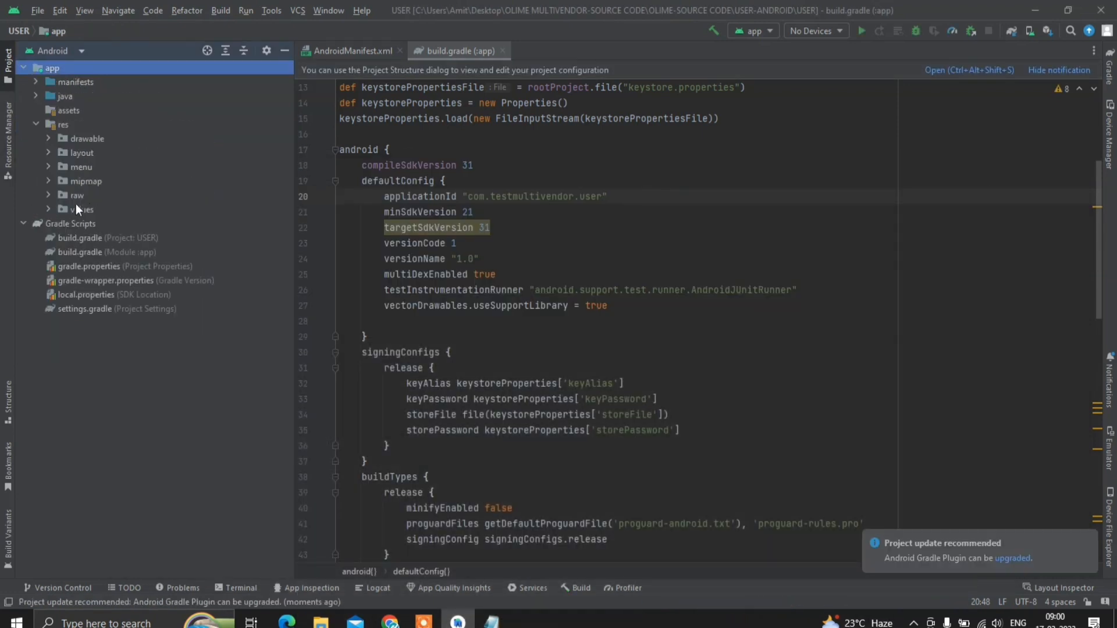
left_click(49, 210)
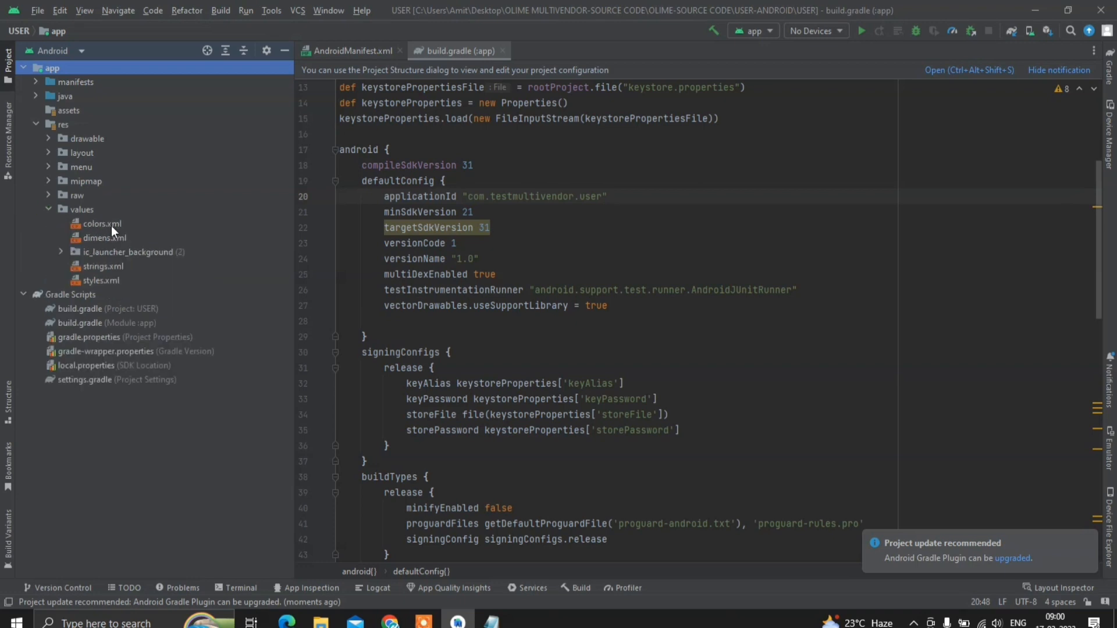
double_click(102, 267)
left_click_drag(502, 102, 534, 106)
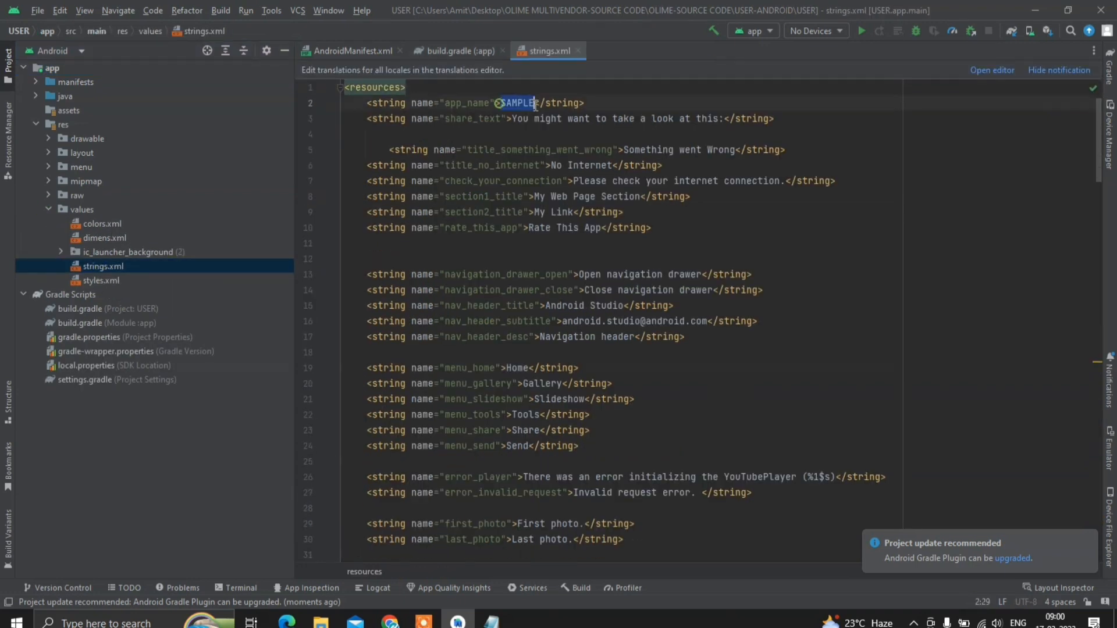
key("BackSpace")
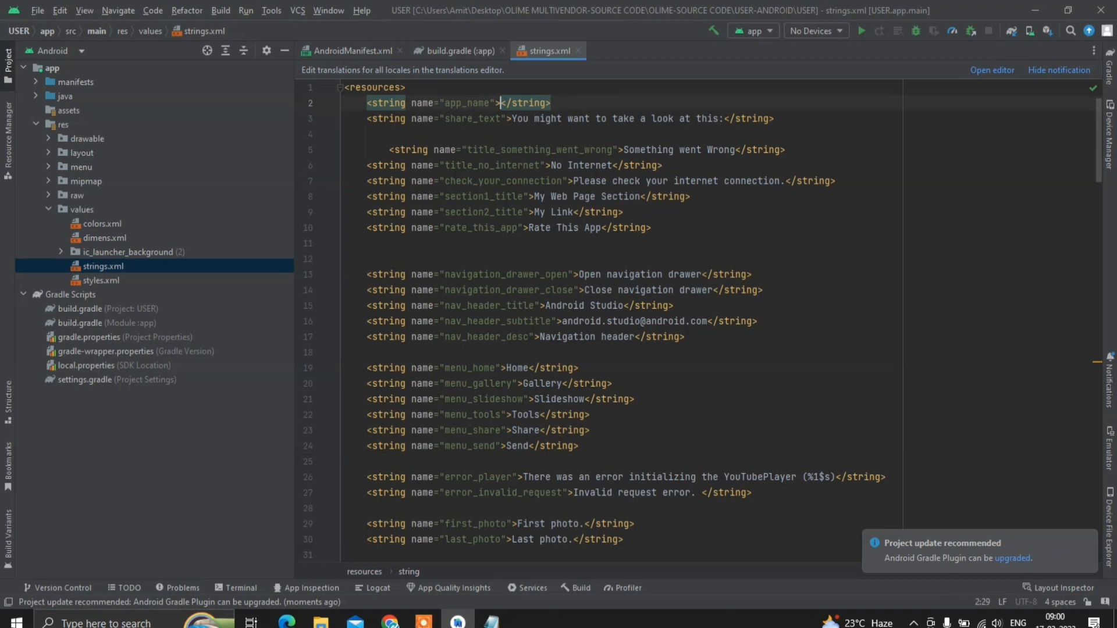
type("TEs")
key("BackSpace")
type("ST M")
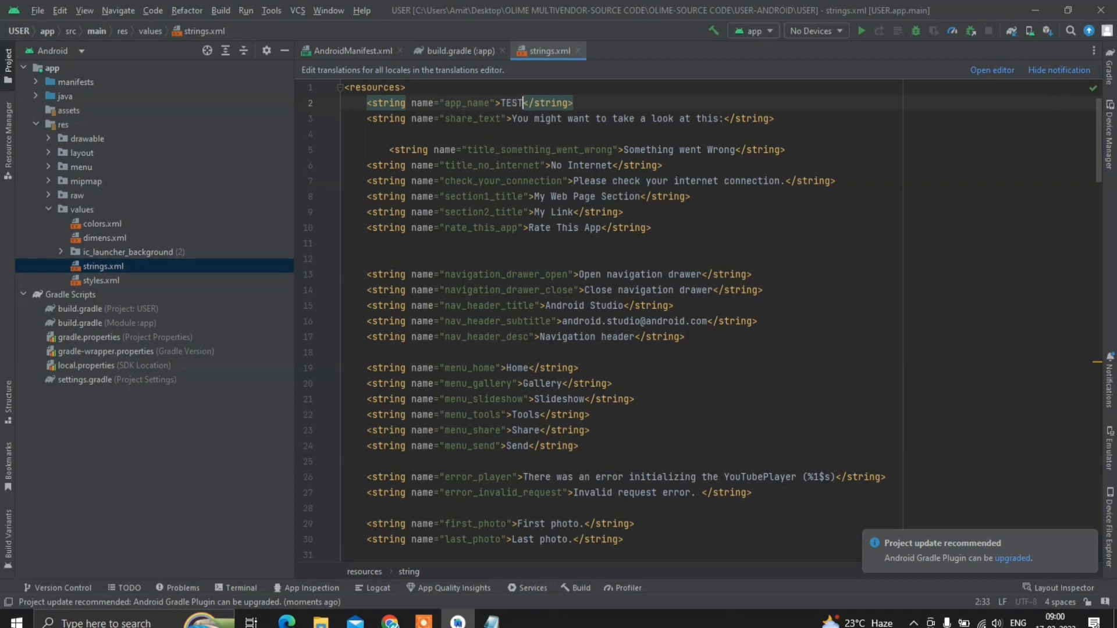
type("ULTIVENDO")
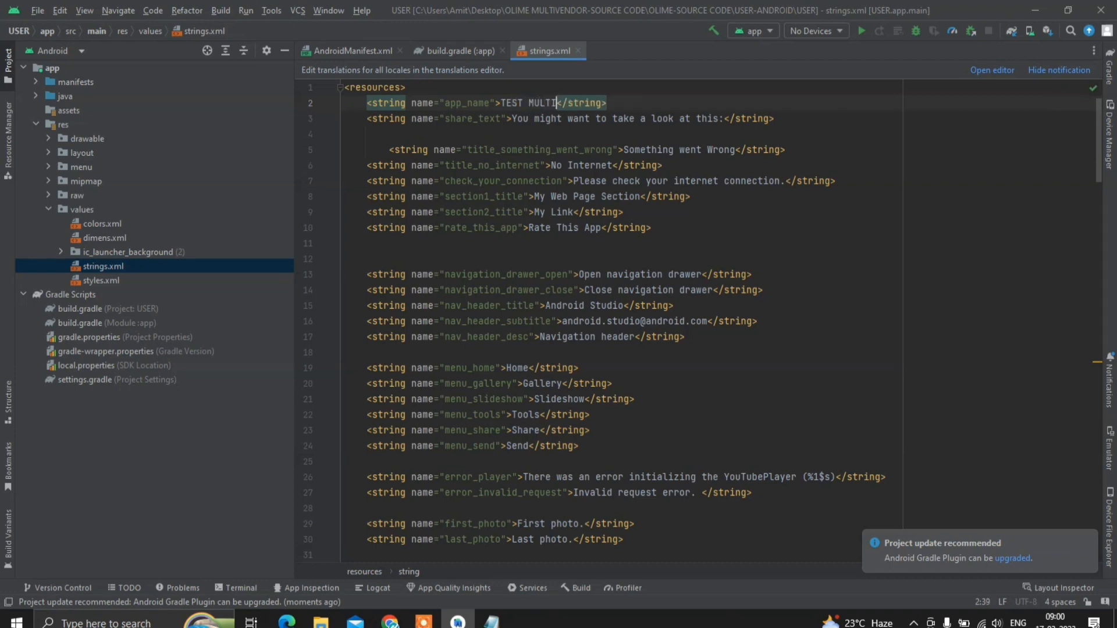
type("R")
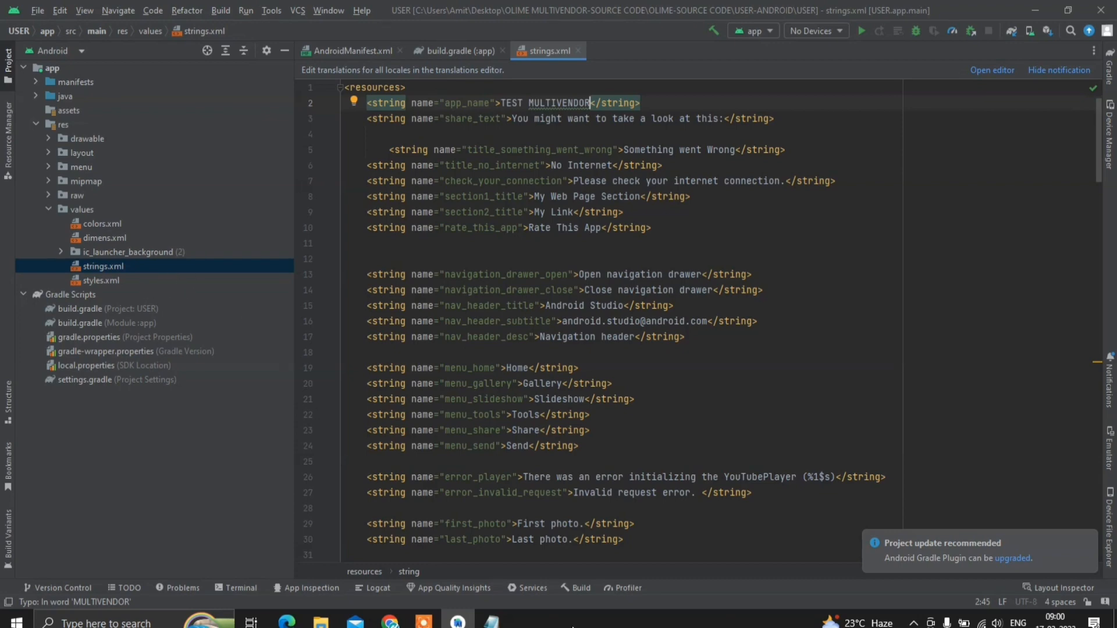
left_click(491, 622)
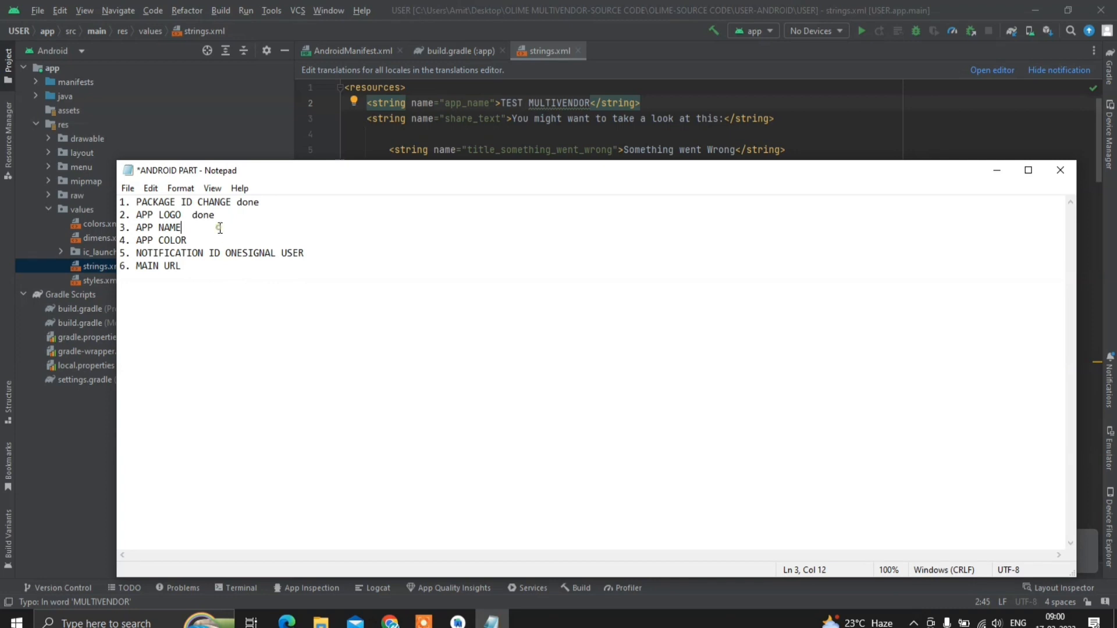
Mark APP NAME DONE, then set colorPrimary and colorPrimaryDark to #8BC34A in colors.xml.
type("DONE")
left_click(996, 170)
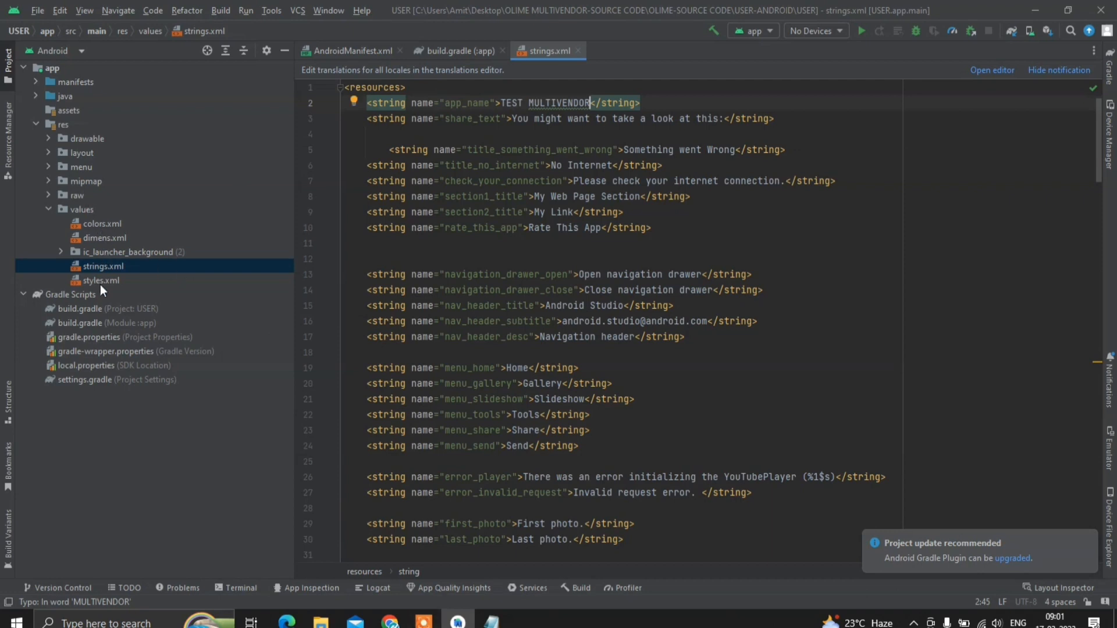
double_click(96, 224)
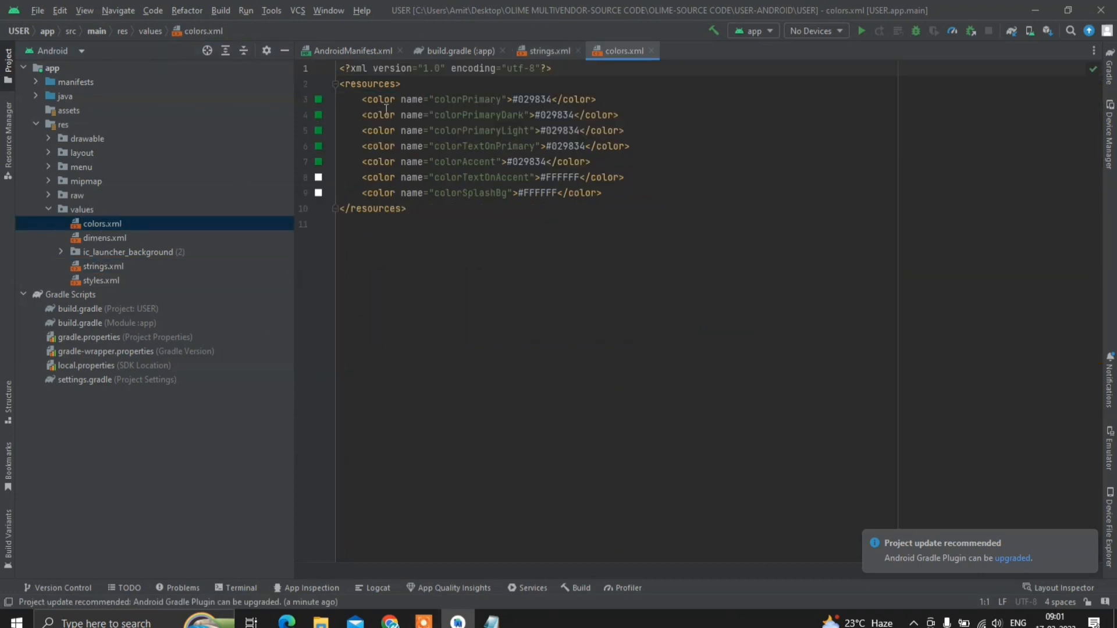
left_click(318, 100)
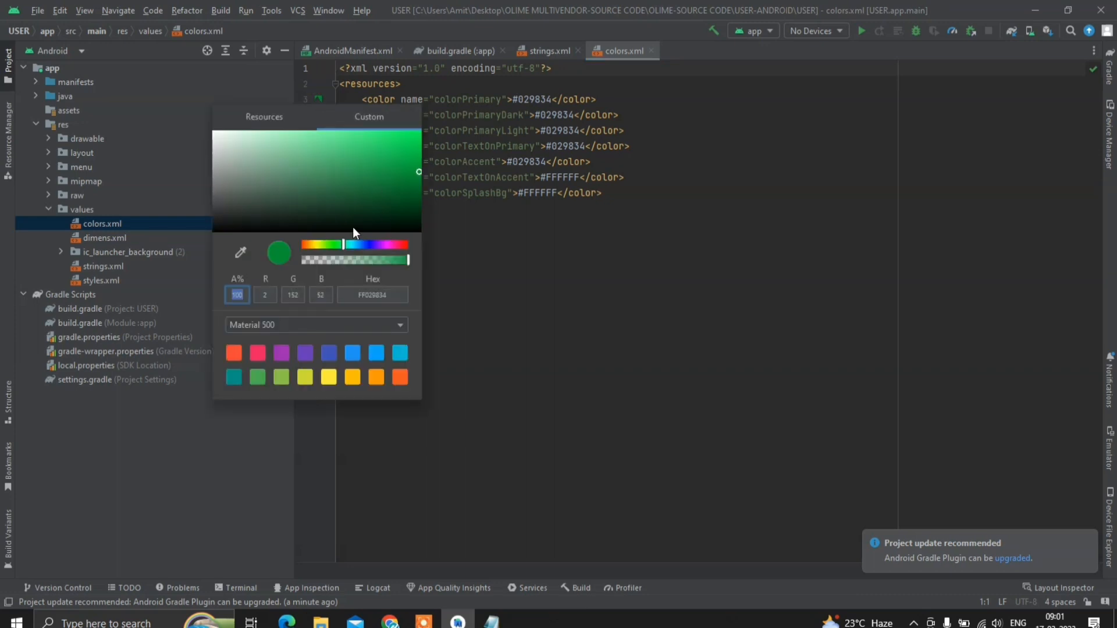
left_click_drag(342, 171, 414, 150)
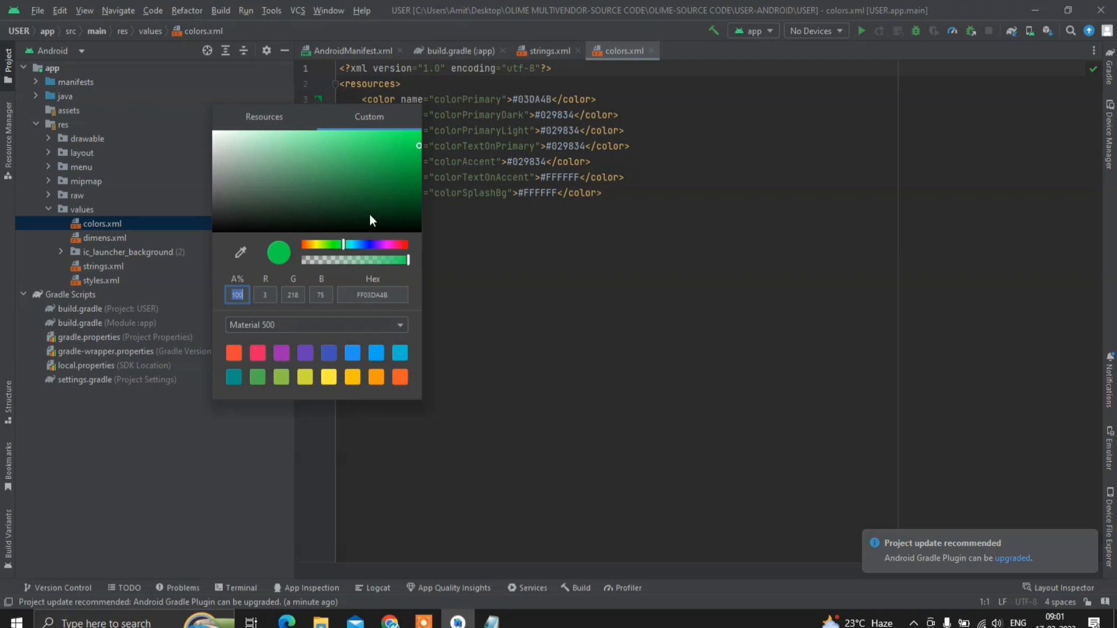
left_click(285, 378)
left_click(530, 313)
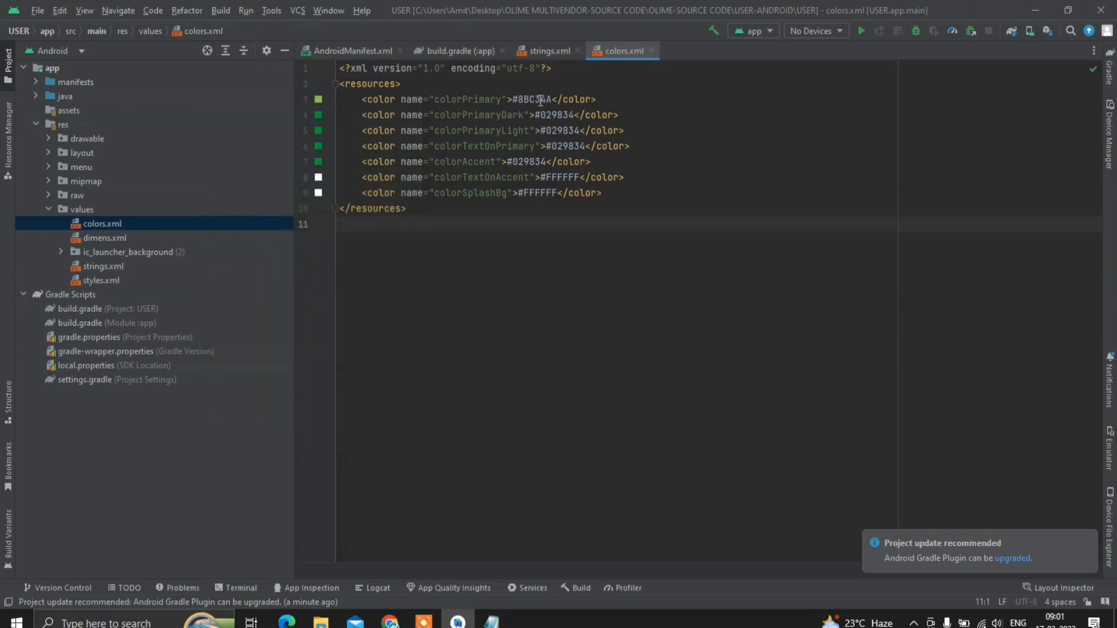
left_click(318, 116)
left_click(277, 401)
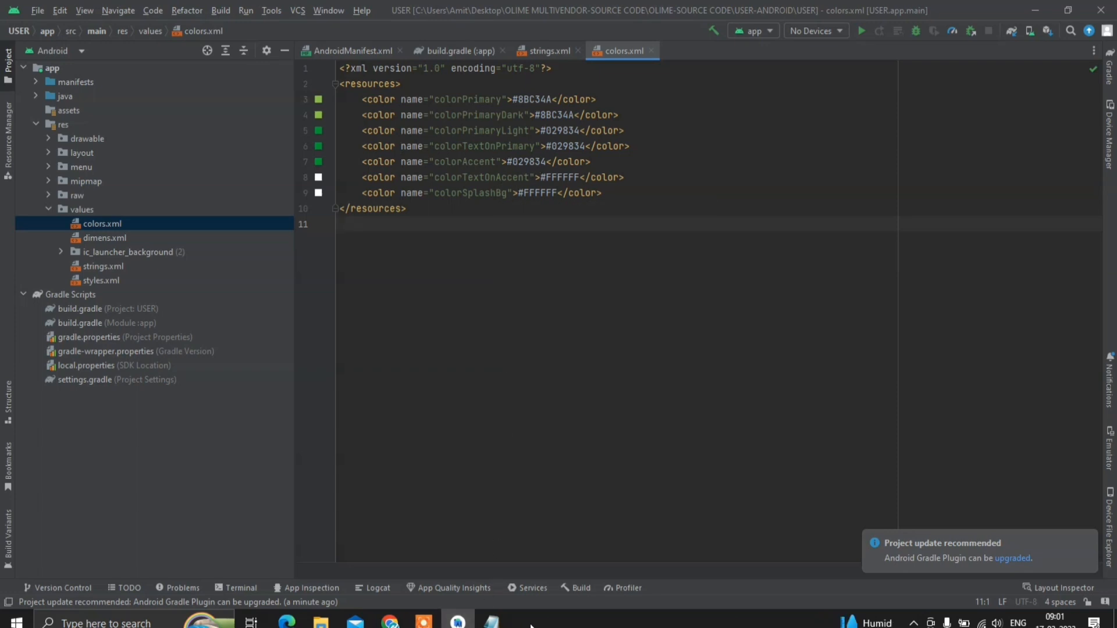
Mark APP COLOR as DONE in the checklist.
left_click(492, 622)
left_click(205, 242)
type("DONE")
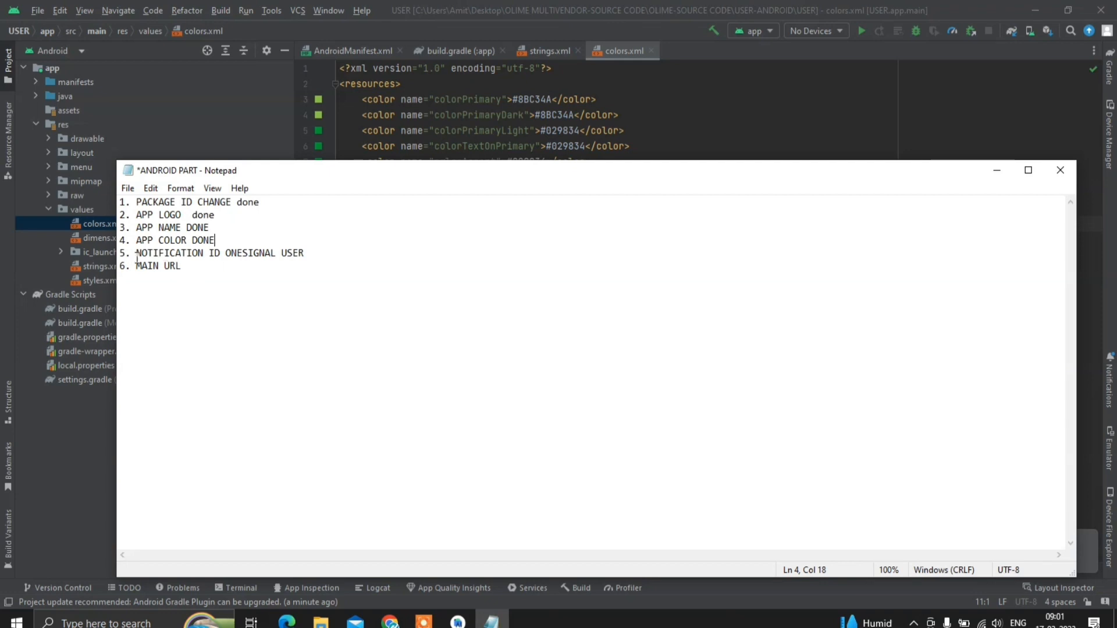
Copy the OneSignal app ID from the ONESIGNAL notes file on the desktop.
left_click(322, 252)
left_click(1010, 176)
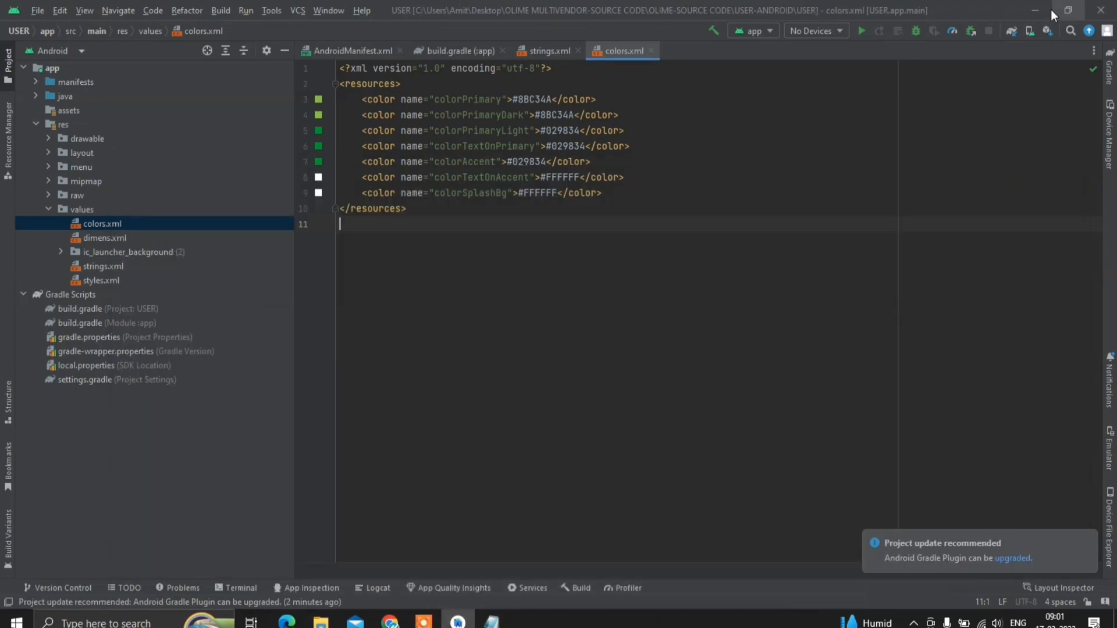
left_click(1034, 10)
double_click(570, 336)
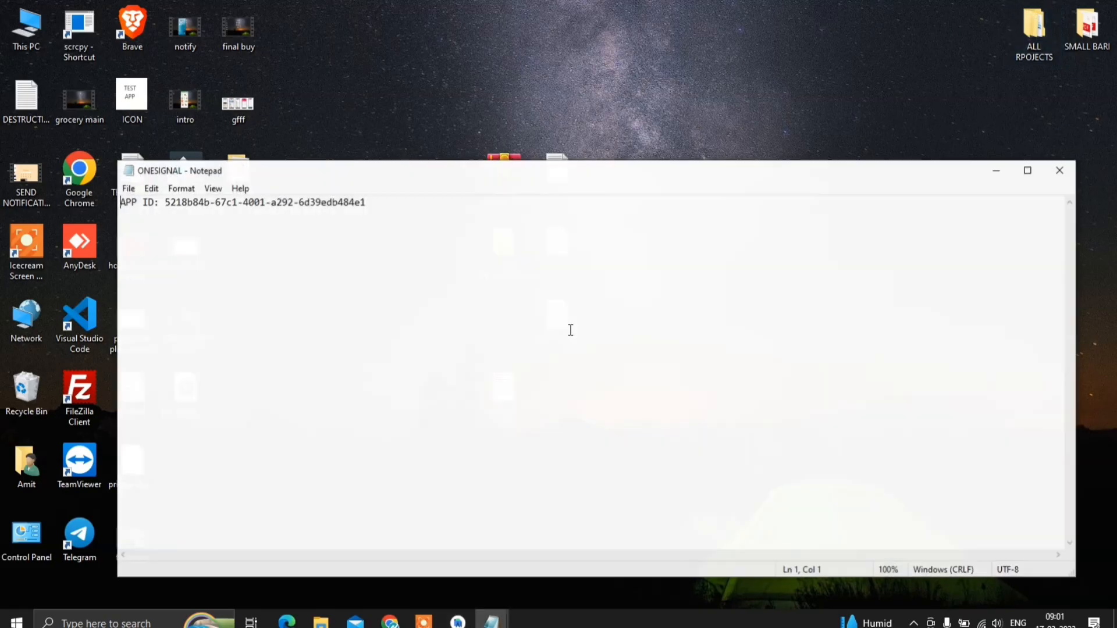
left_click_drag(378, 202, 164, 201)
right_click(236, 203)
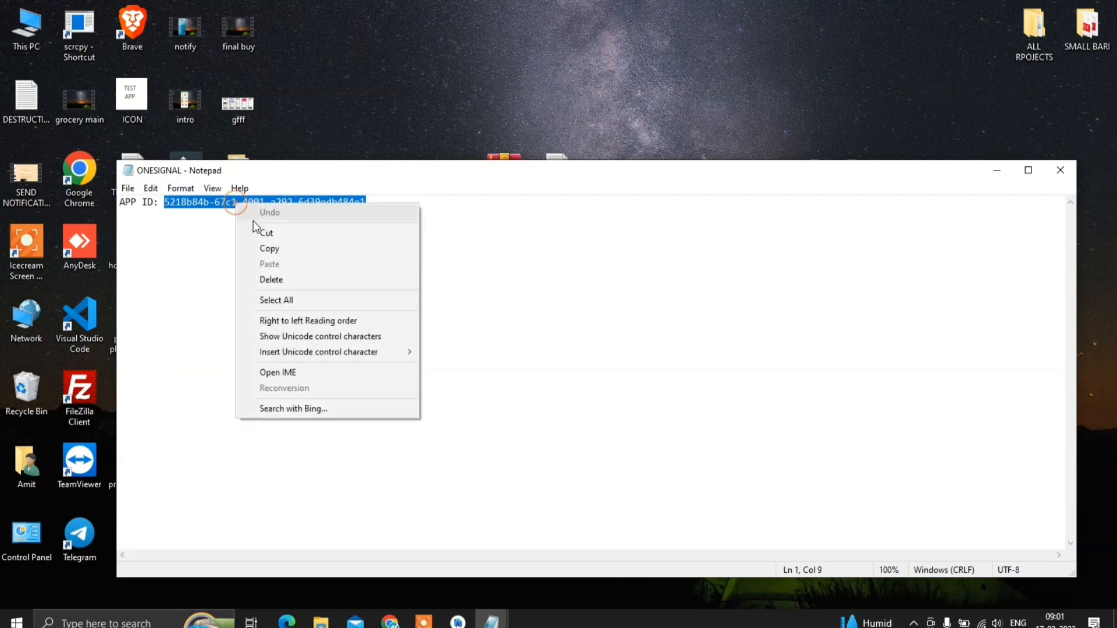
left_click(292, 248)
left_click(1062, 167)
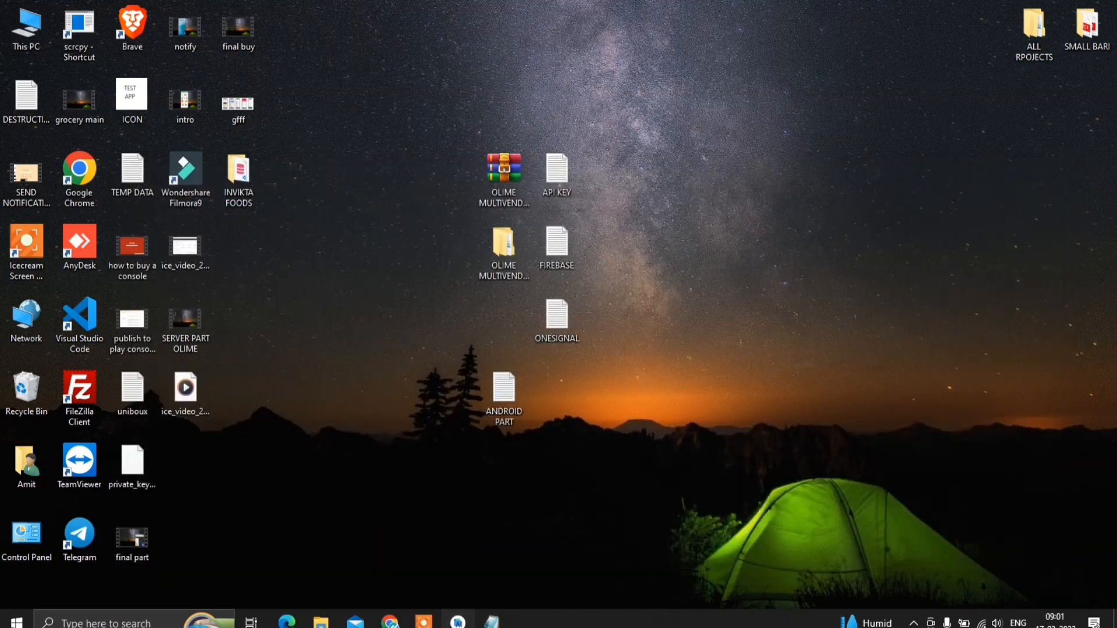
left_click(457, 621)
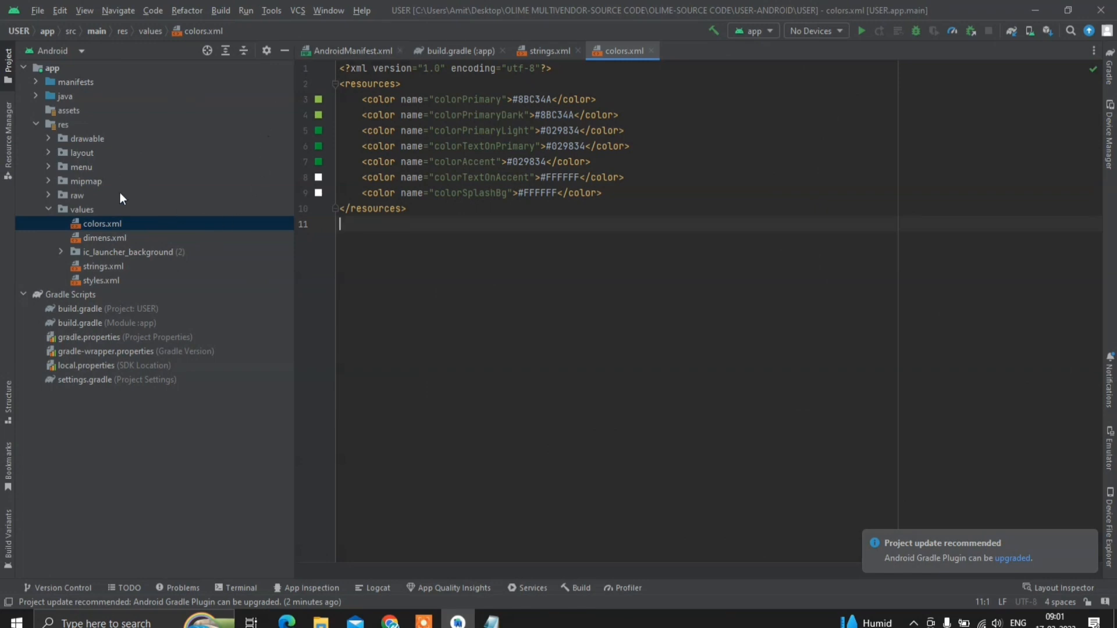
Paste the OneSignal app ID over the PASTE ONESIGNAL APP ID placeholder in ApplicationClass.
double_click(54, 97)
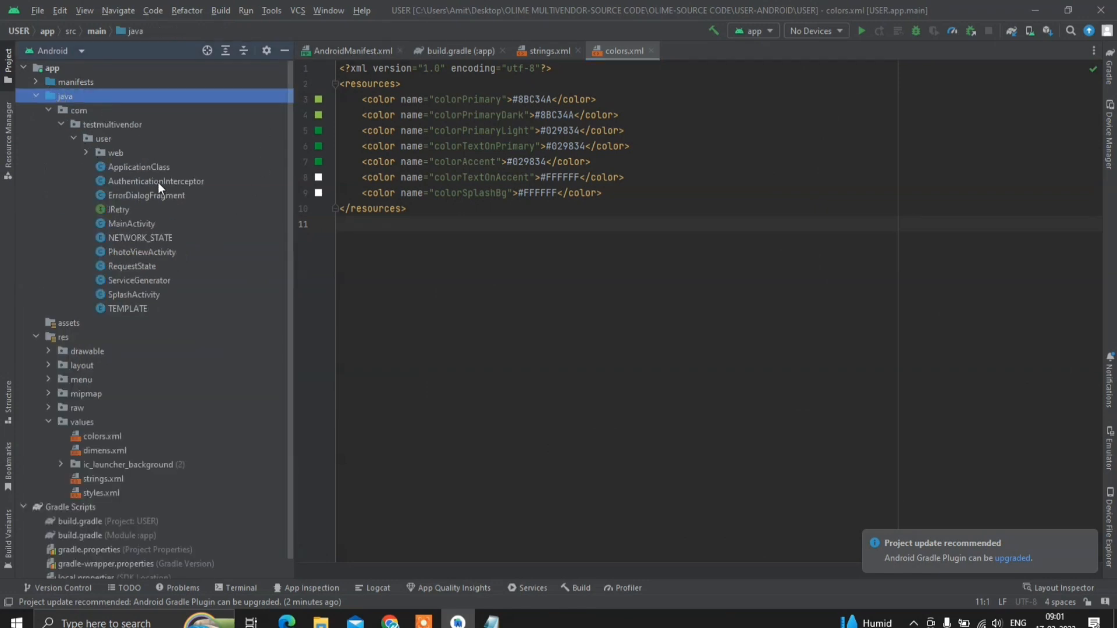
double_click(139, 168)
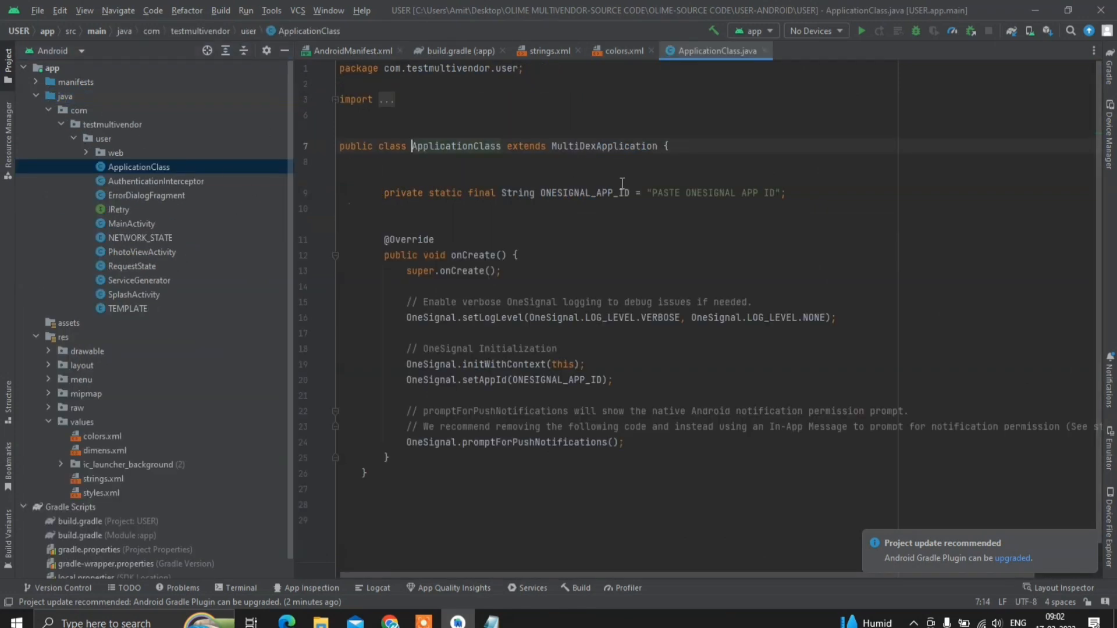
left_click_drag(650, 193, 776, 194)
key("ctrl+v")
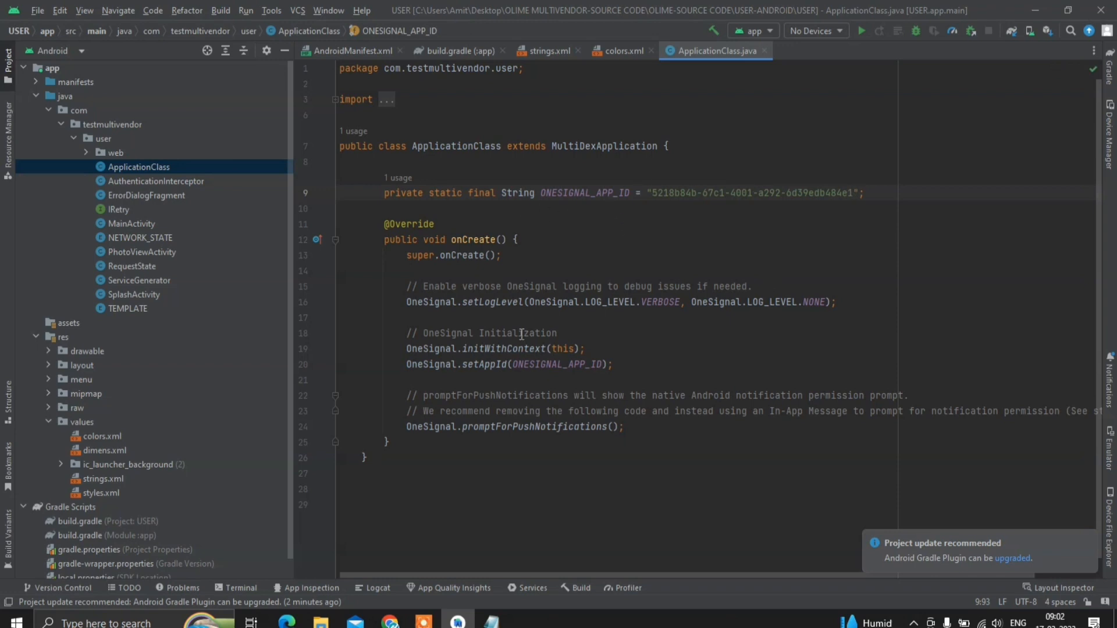
Mark the OneSignal ID item DONE in the checklist and switch to Chrome.
left_click(491, 622)
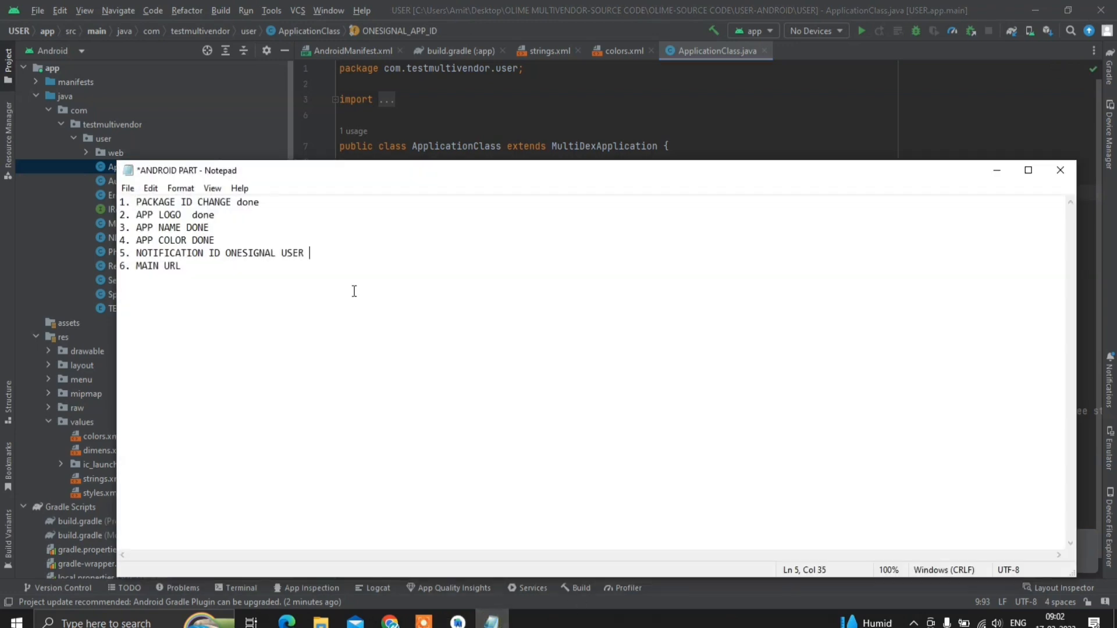
type("DONE")
left_click(216, 267)
left_click(997, 170)
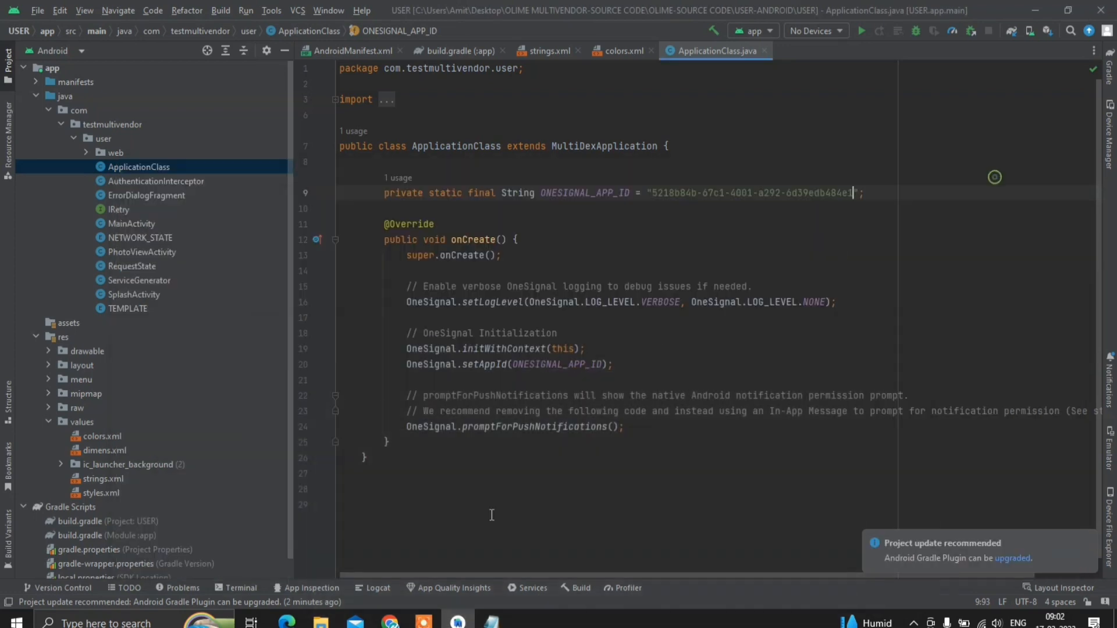
left_click(491, 622)
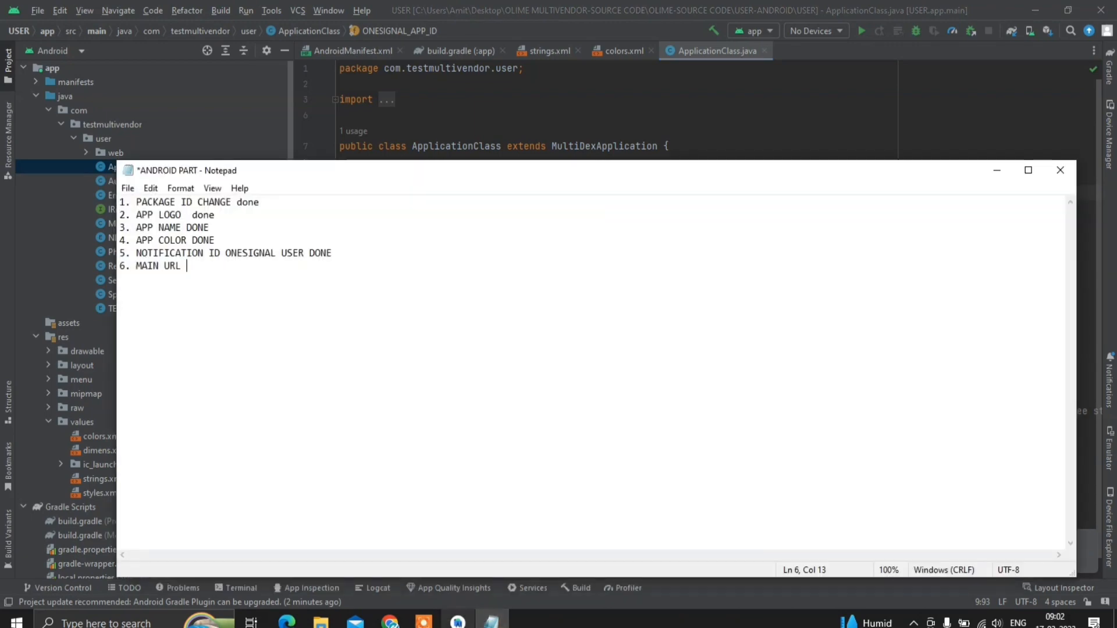
left_click(458, 622)
left_click(389, 622)
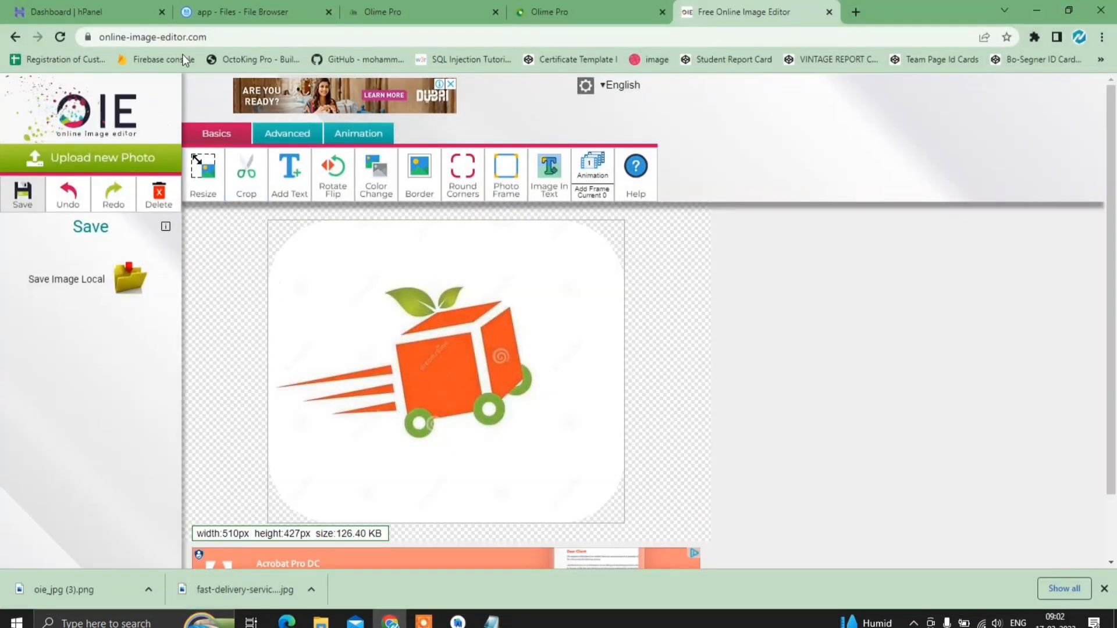
left_click(445, 7)
left_click(536, 5)
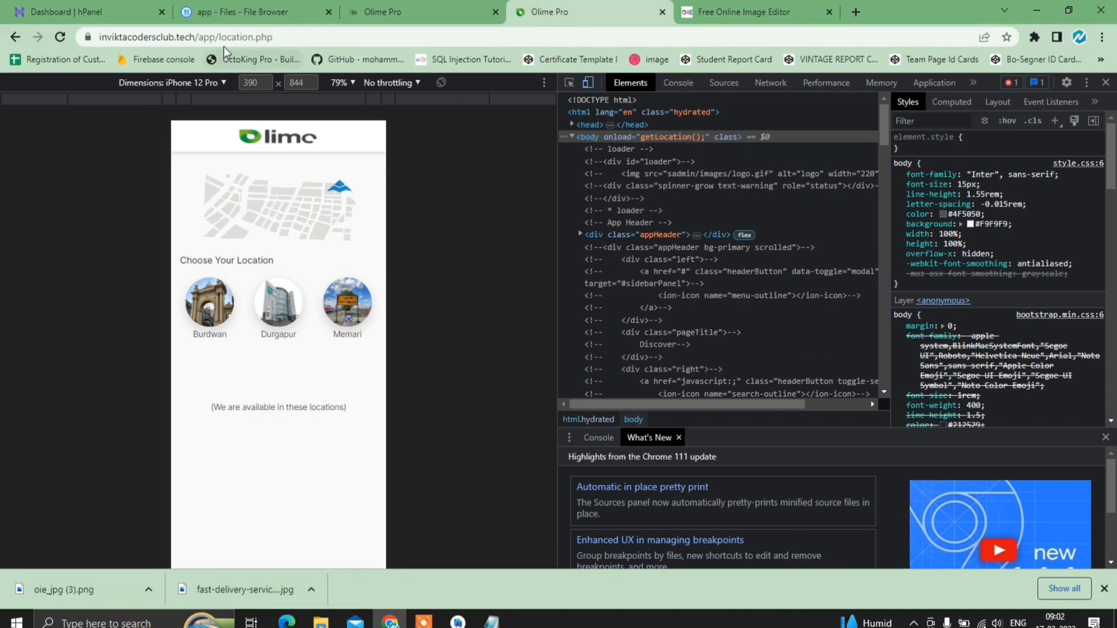
left_click_drag(219, 38, 248, 46)
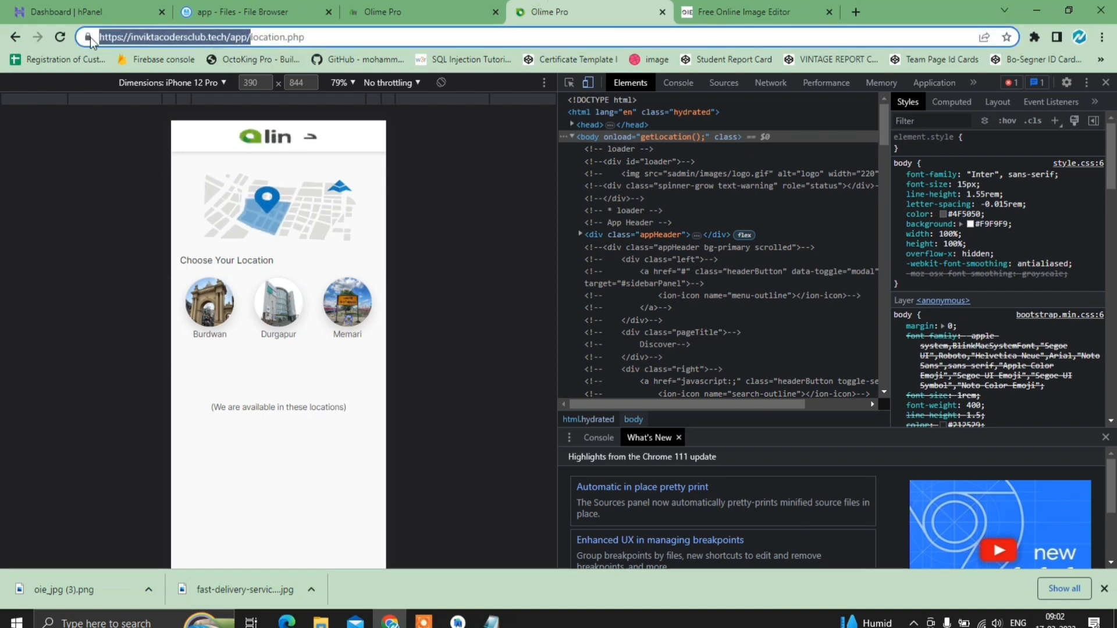
right_click(236, 42)
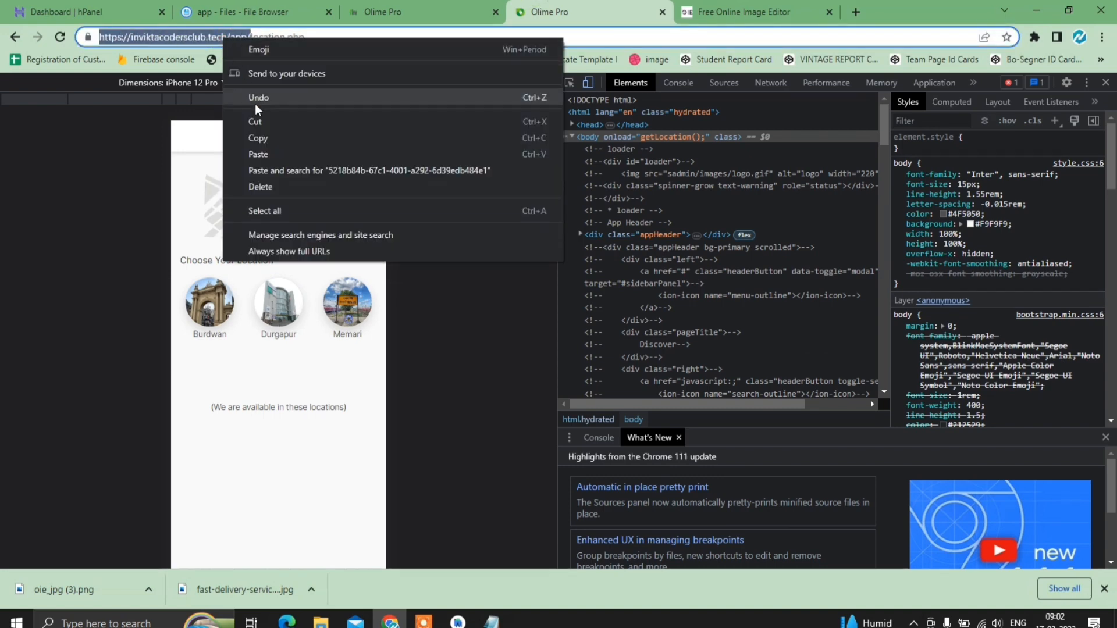
left_click(260, 139)
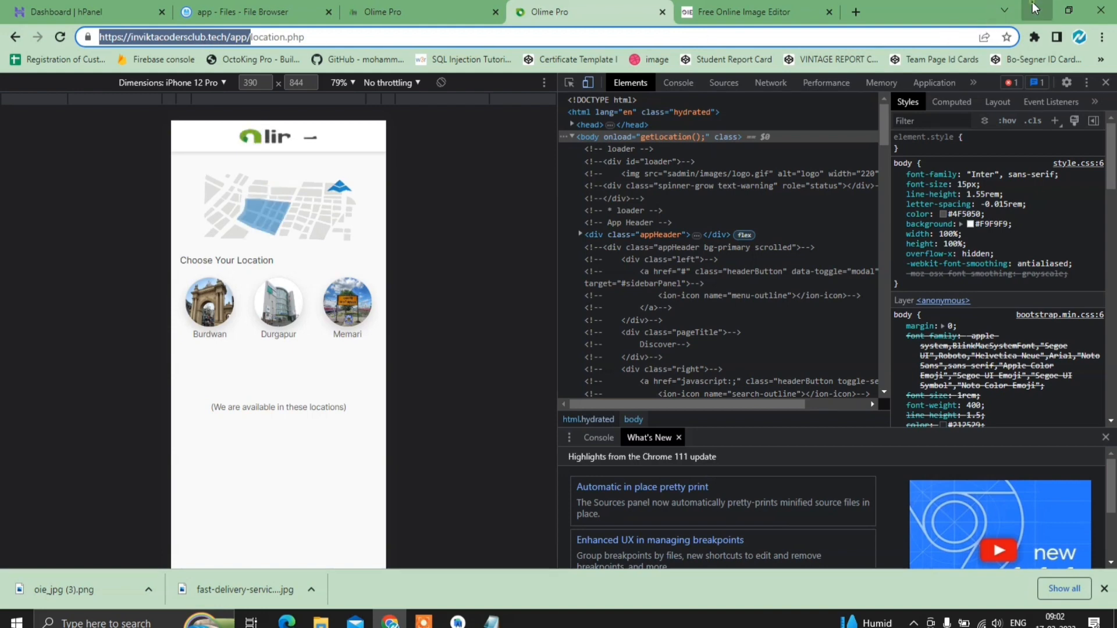
key("alt+Tab")
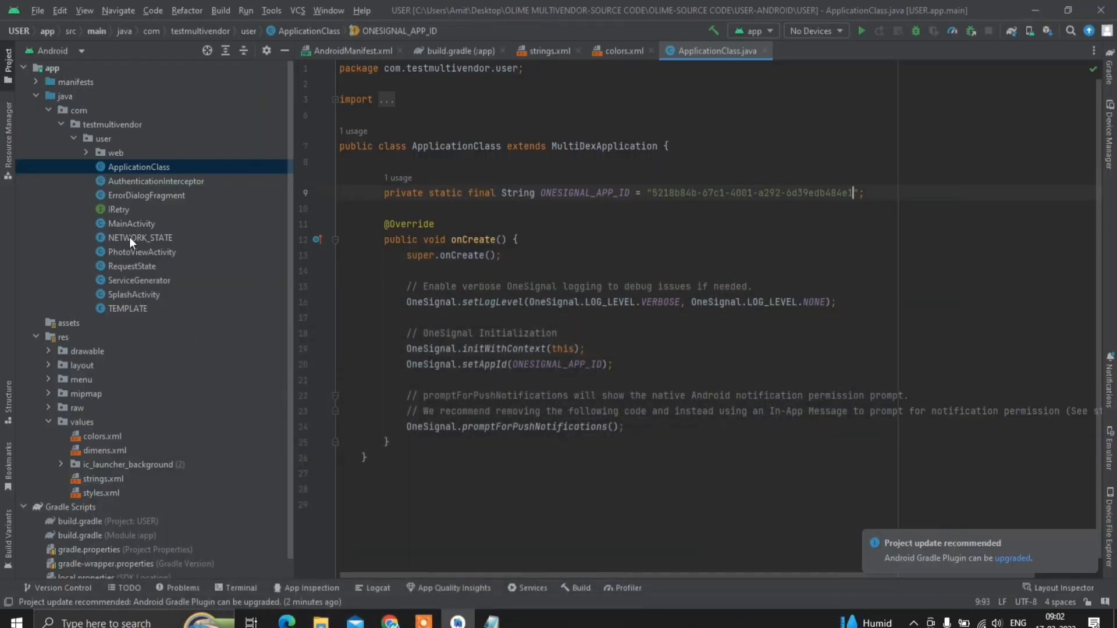
double_click(115, 225)
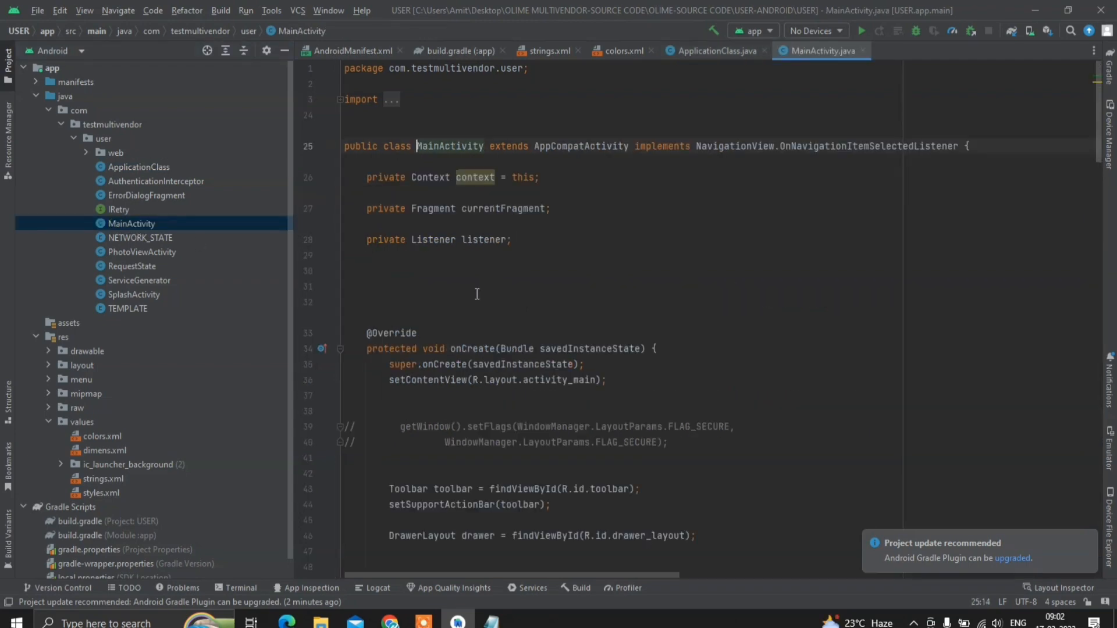
scroll(691, 399, "down", 10)
scroll(691, 399, "down", 2)
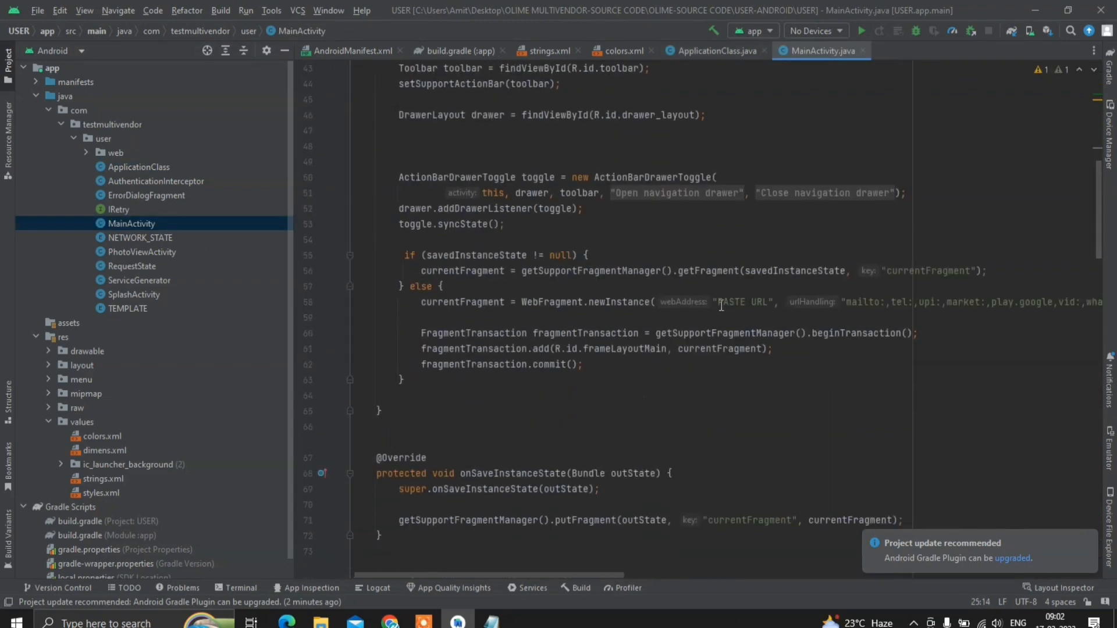
left_click_drag(719, 303, 763, 304)
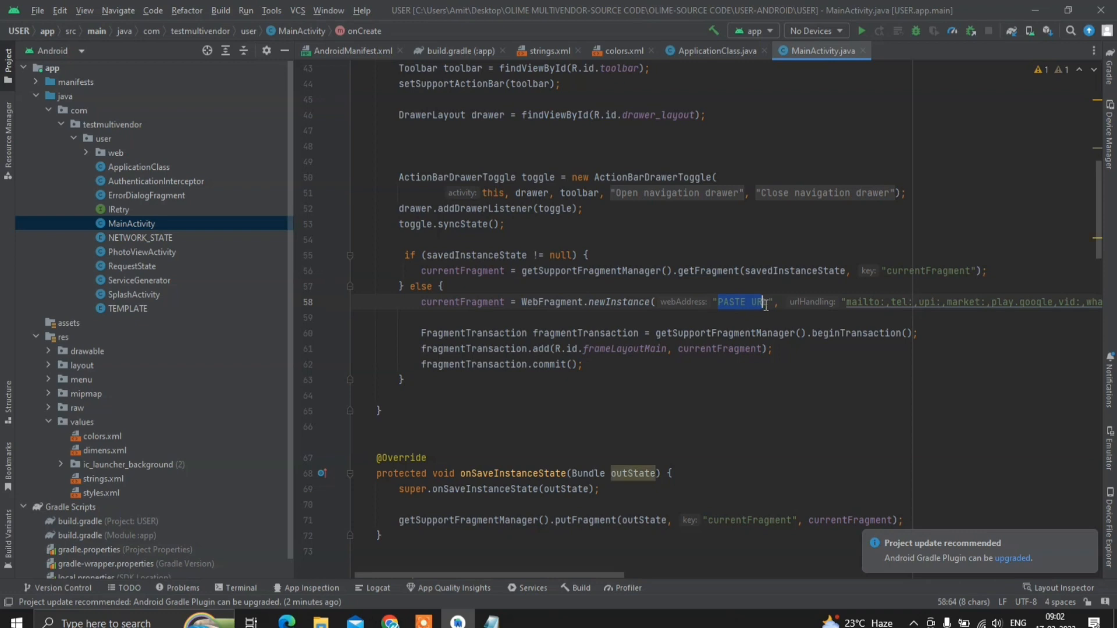
key("BackSpace")
key("Delete")
key("ctrl+v")
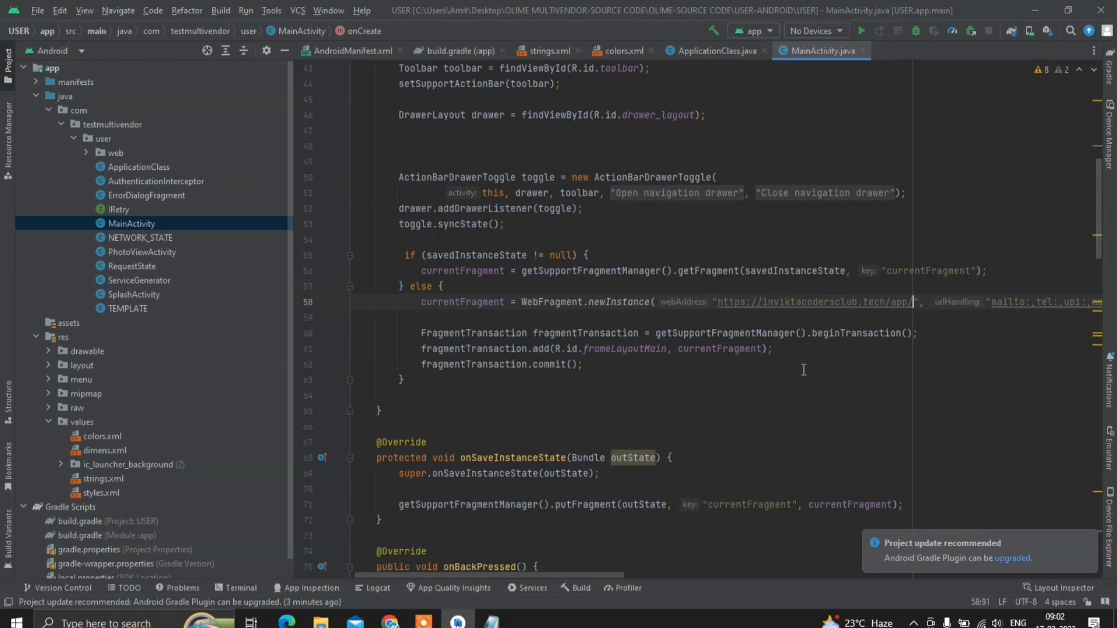
scroll(753, 192, "down", 3)
scroll(754, 192, "down", 12)
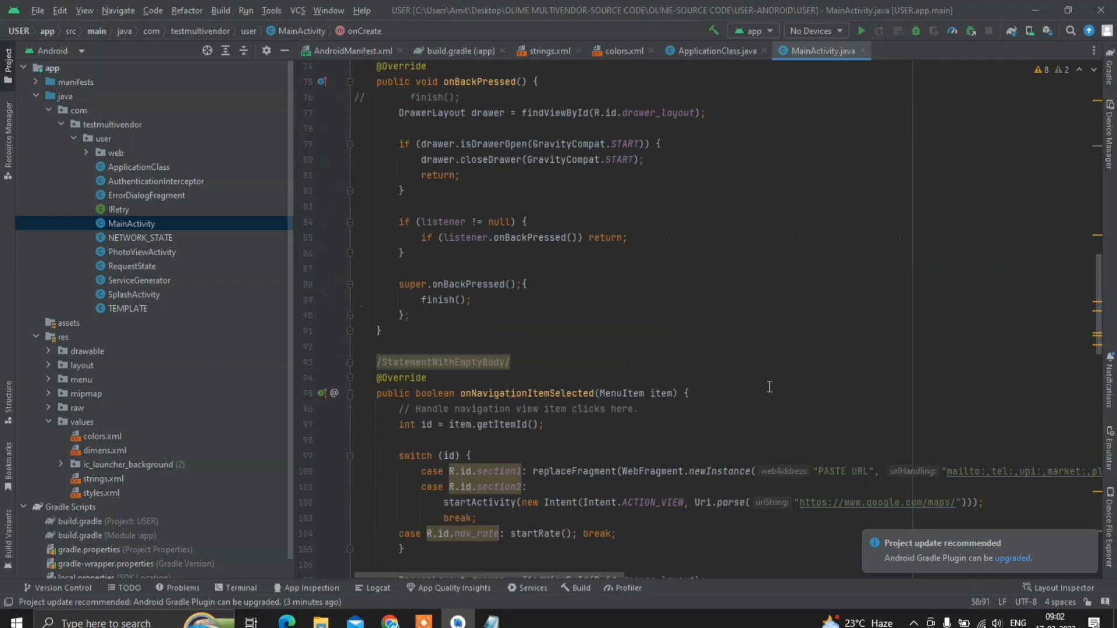
left_click_drag(817, 257, 870, 257)
type("https://inviktacodersclub.tech/app/")
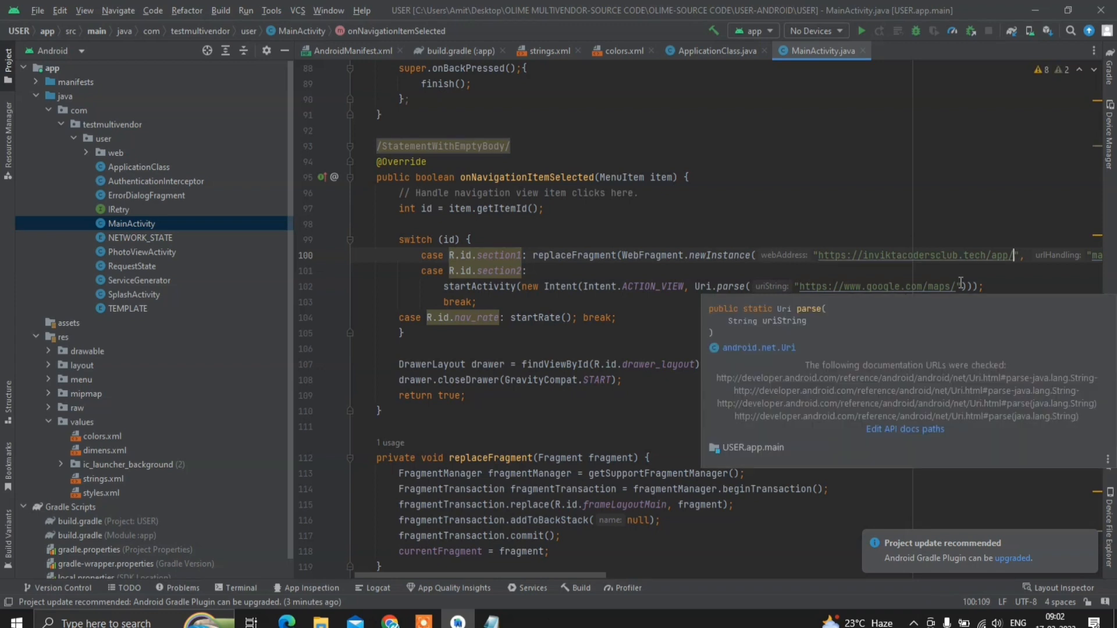
left_click(492, 621)
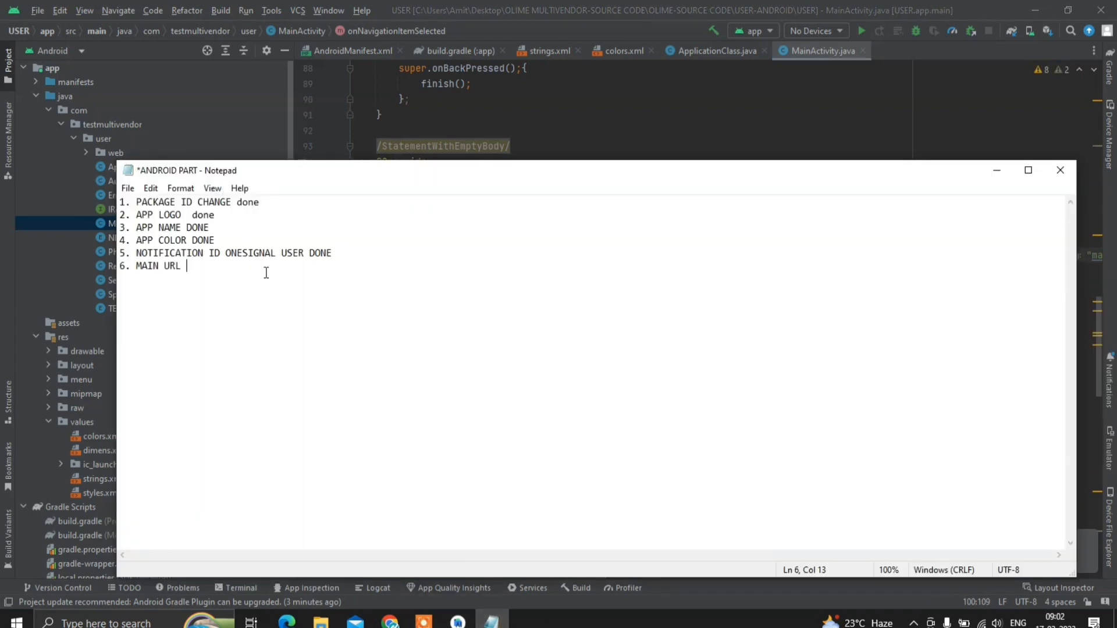
List USER, DBOY (dboy), SELLER (shop) and ADMIN (sadmin) addresses built from the base URL.
key("Return")
key("Return")
key("Return")
type("USER:")
type("https://inviktacodersclub.tech/app/")
key("Return")
type("DB")
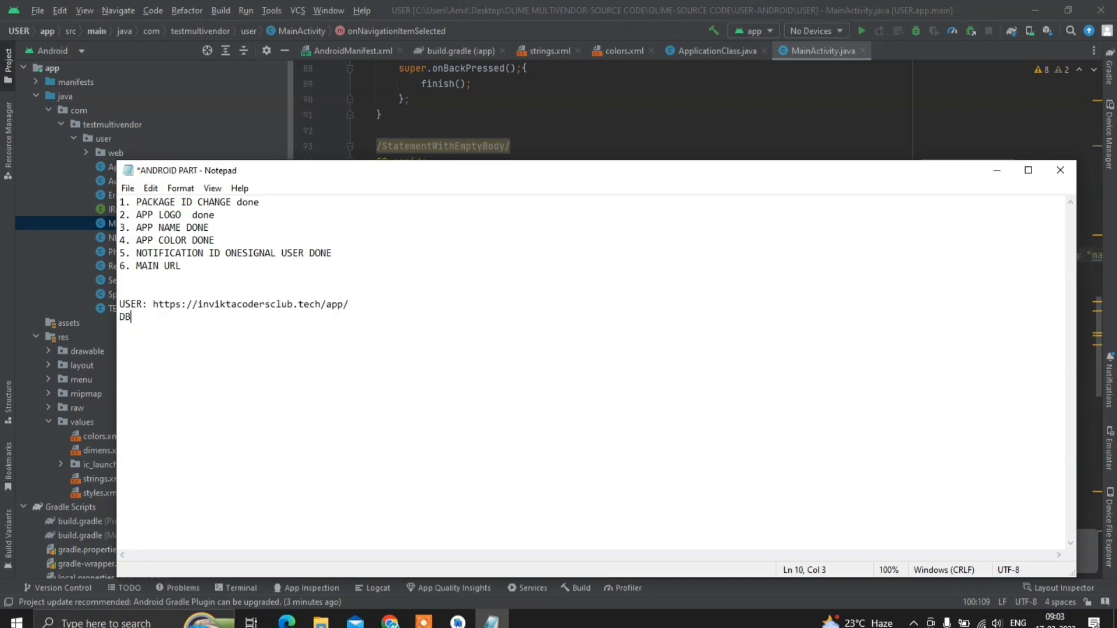
type("OY:")
type("https://inviktacodersclub.tech/app/")
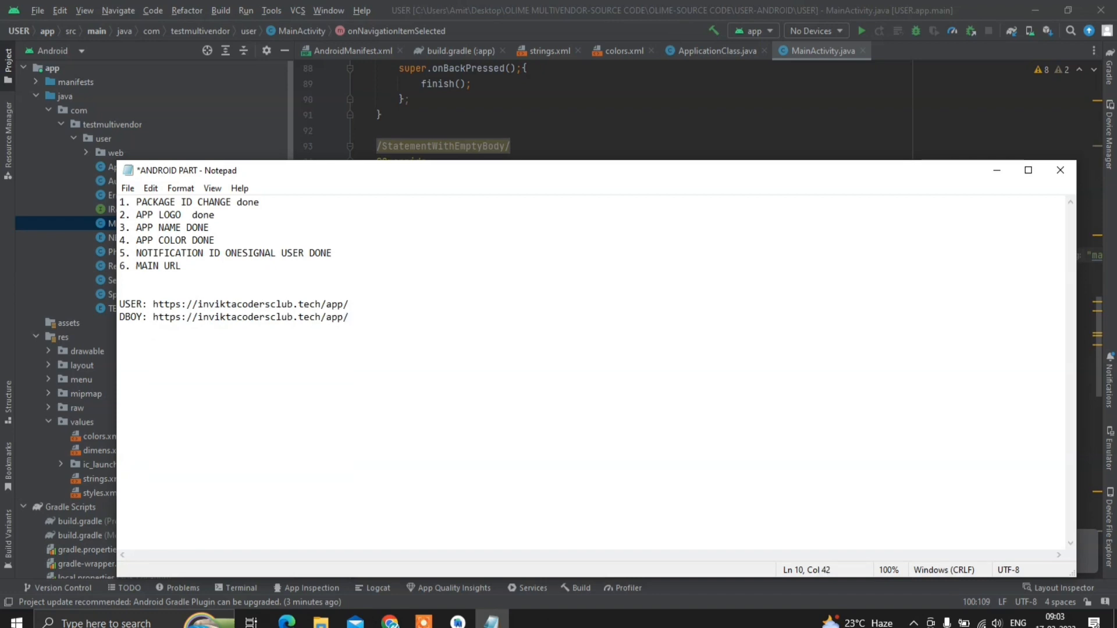
type("dboy")
key("Return")
type("SELLER:")
type("https://inviktacodersclub.tech/app/")
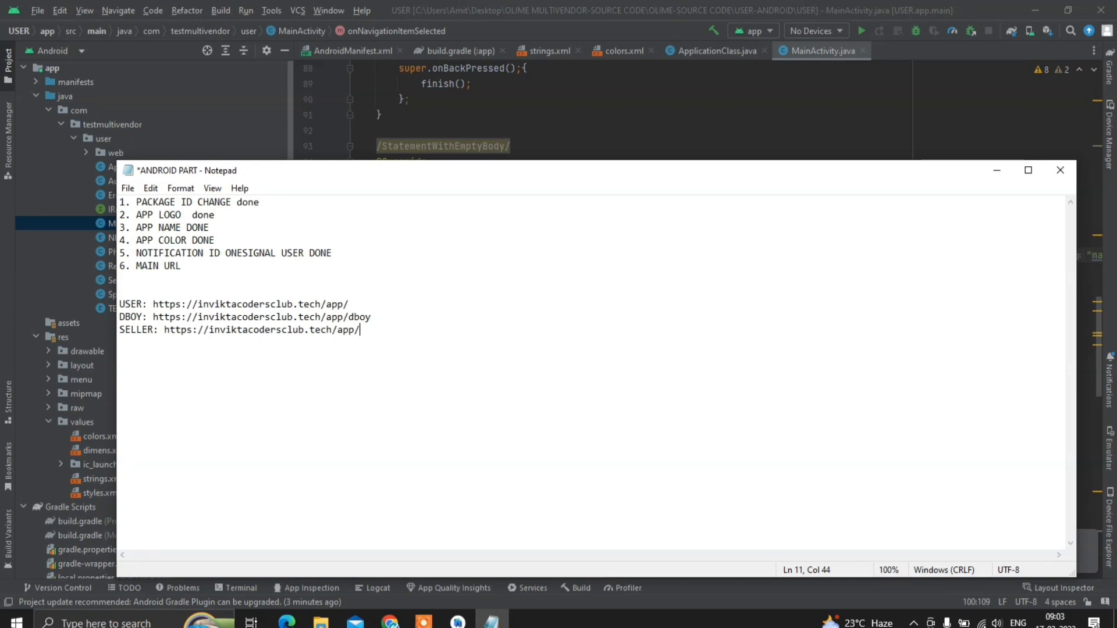
type("shop")
key("Return")
type("ADMIN:")
type("https://inviktacodersclub.tech/app/")
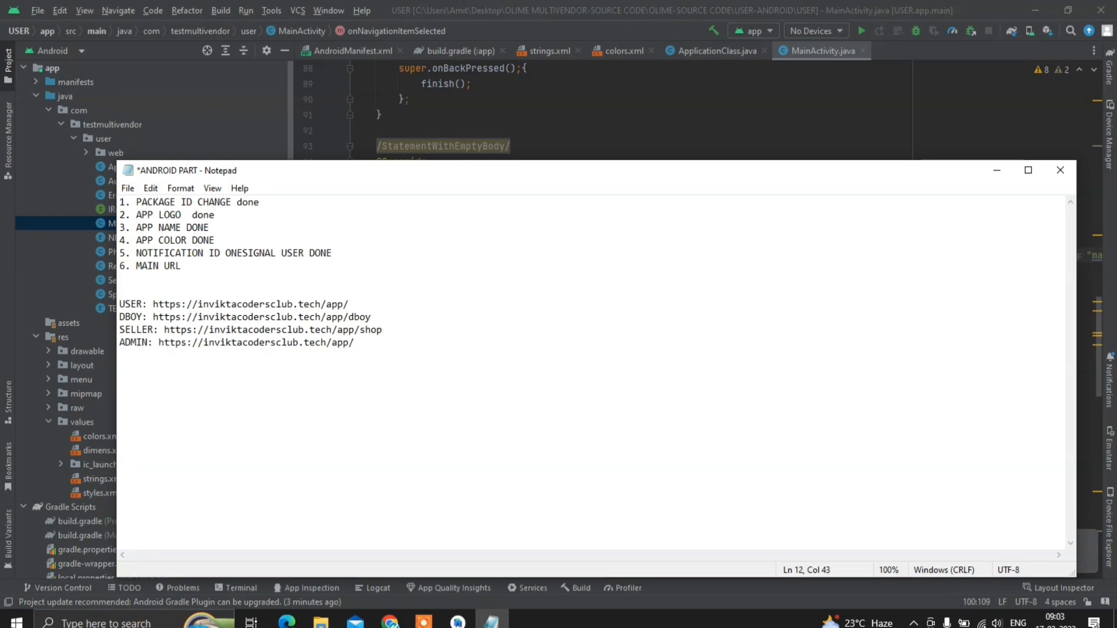
type("sadmin")
Copy the 6. MAIN URL heading above the address list.
left_click_drag(182, 265, 100, 271)
key("ctrl+c")
left_click(139, 291)
key("ctrl+v")
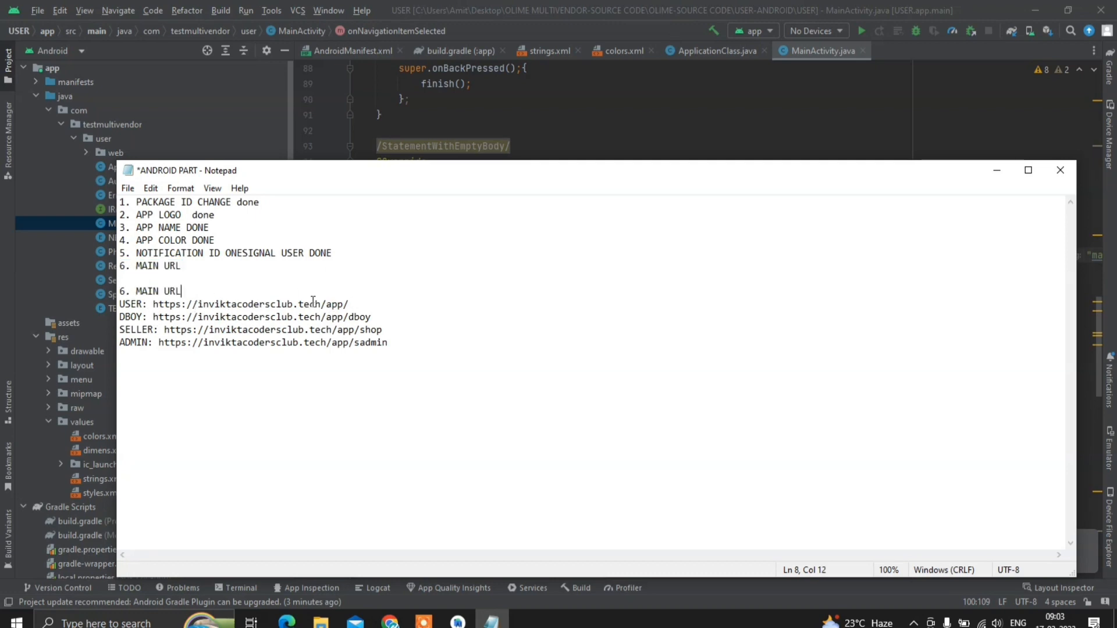
Add a trailing slash to the DBOY, SELLER and ADMIN addresses, then minimise Notepad.
left_click_drag(321, 304, 203, 302)
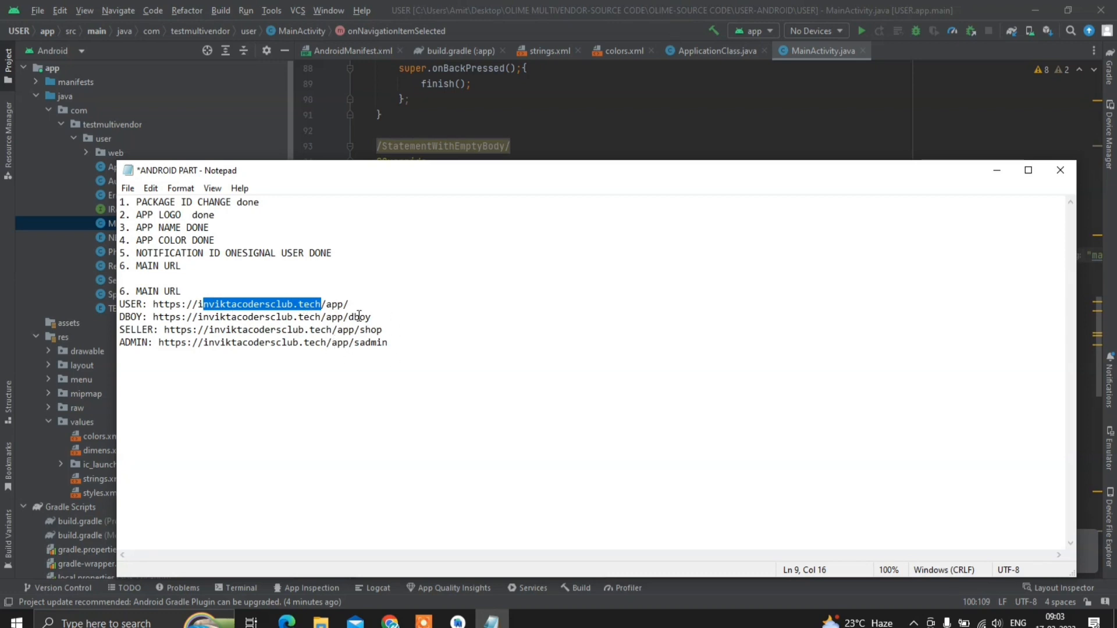
left_click(384, 317)
type("/")
left_click(398, 330)
type("/")
left_click(398, 342)
type("/")
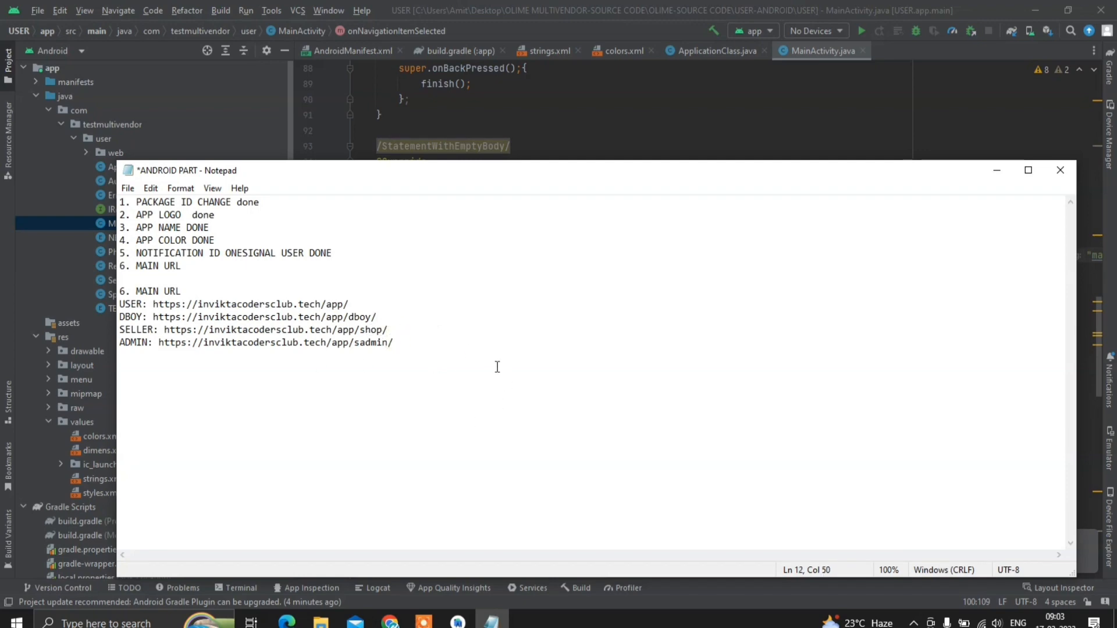
left_click(996, 170)
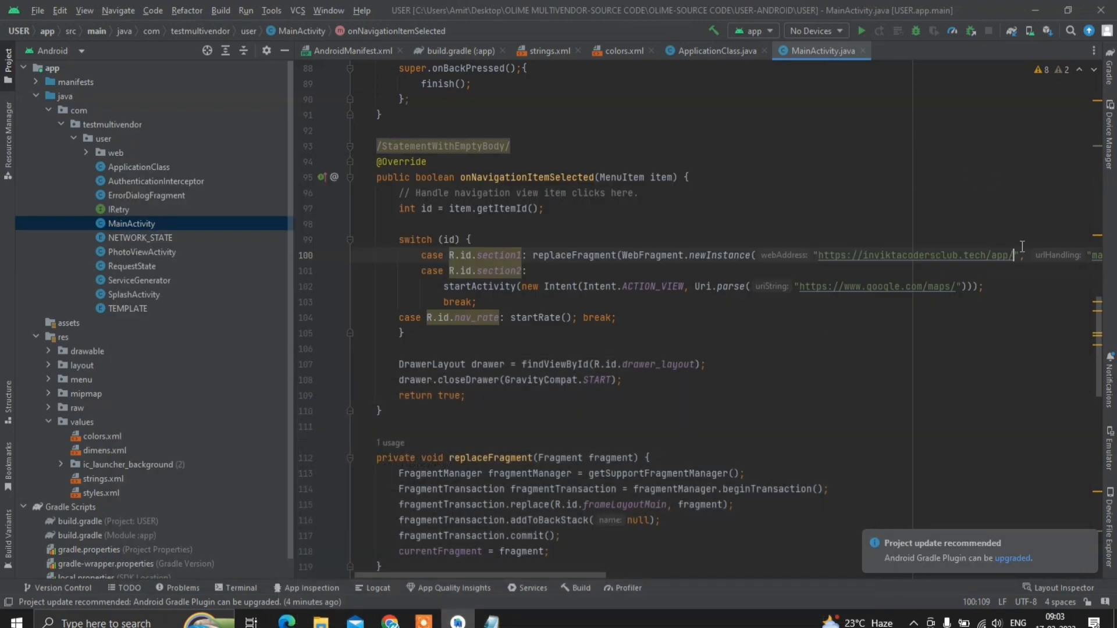
scroll(781, 332, "down", 10)
scroll(875, 454, "up", 20)
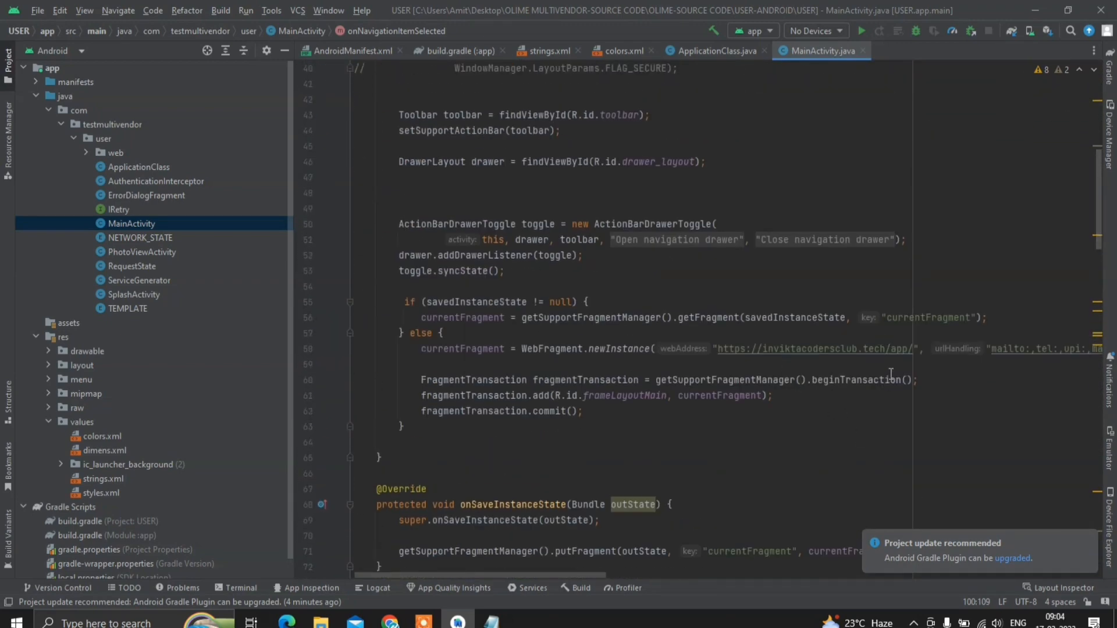
left_click(491, 622)
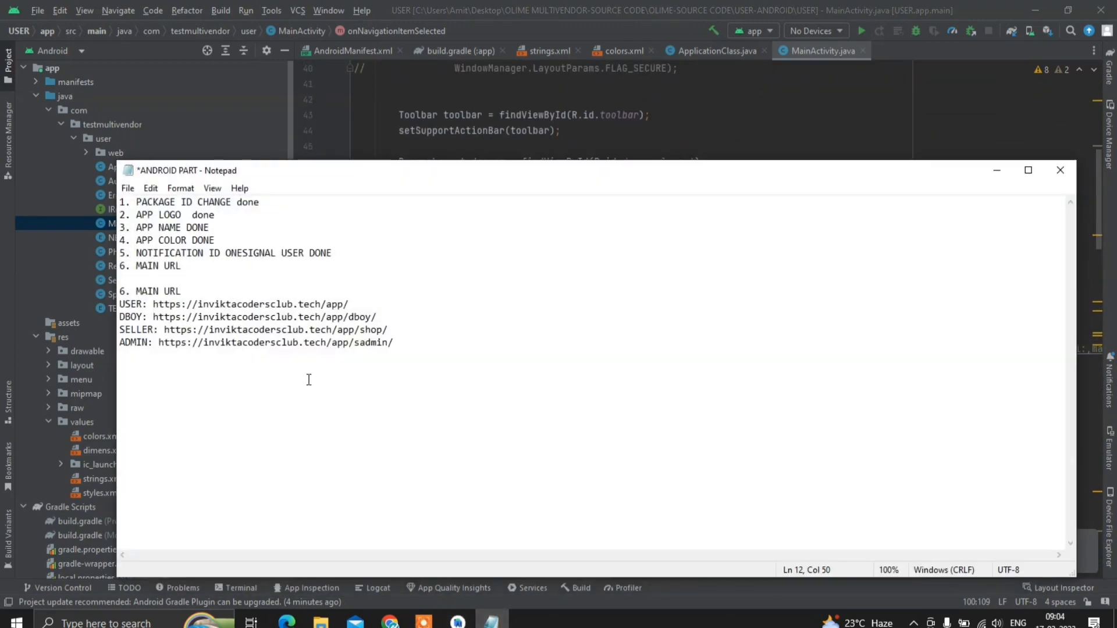
left_click(996, 171)
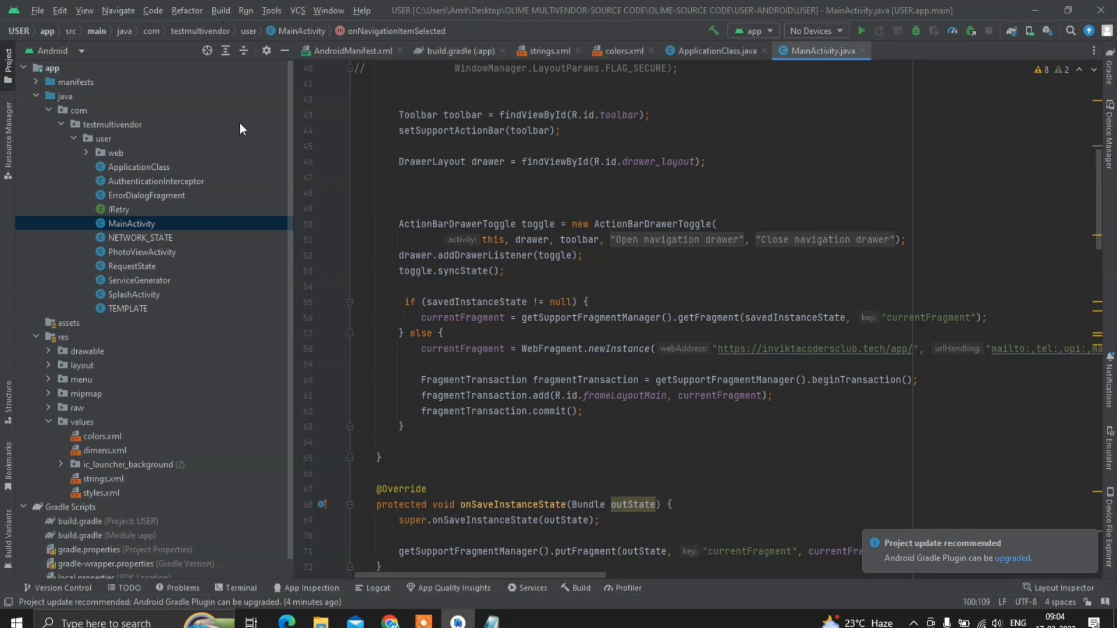
Start Build APK(s) for the USER app and dismiss the project update recommendation.
left_click(221, 12)
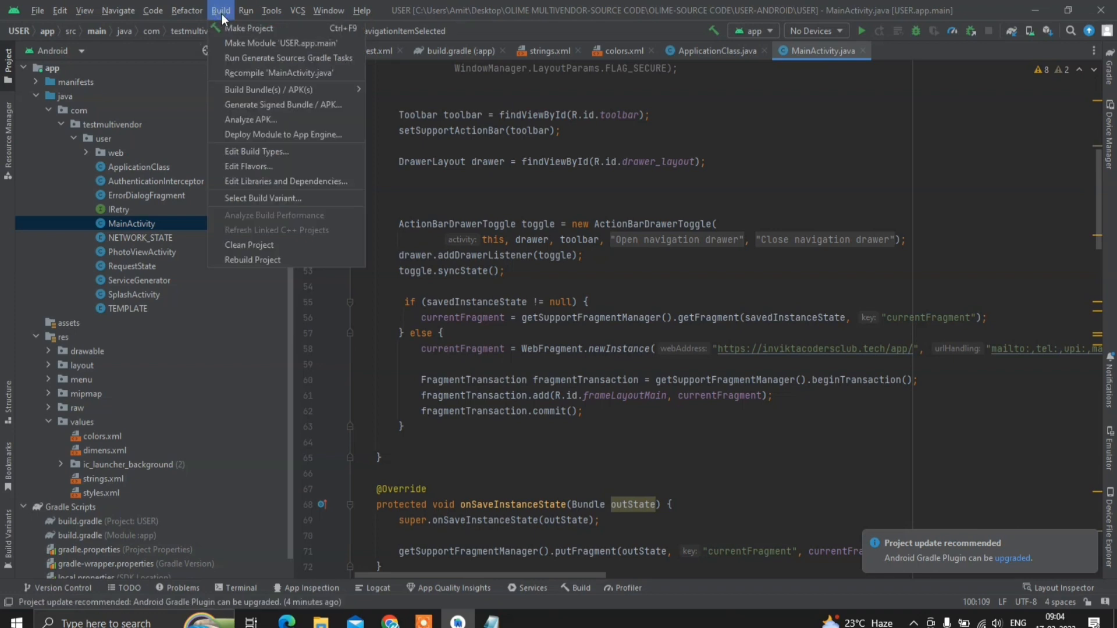
mouse_move(253, 87)
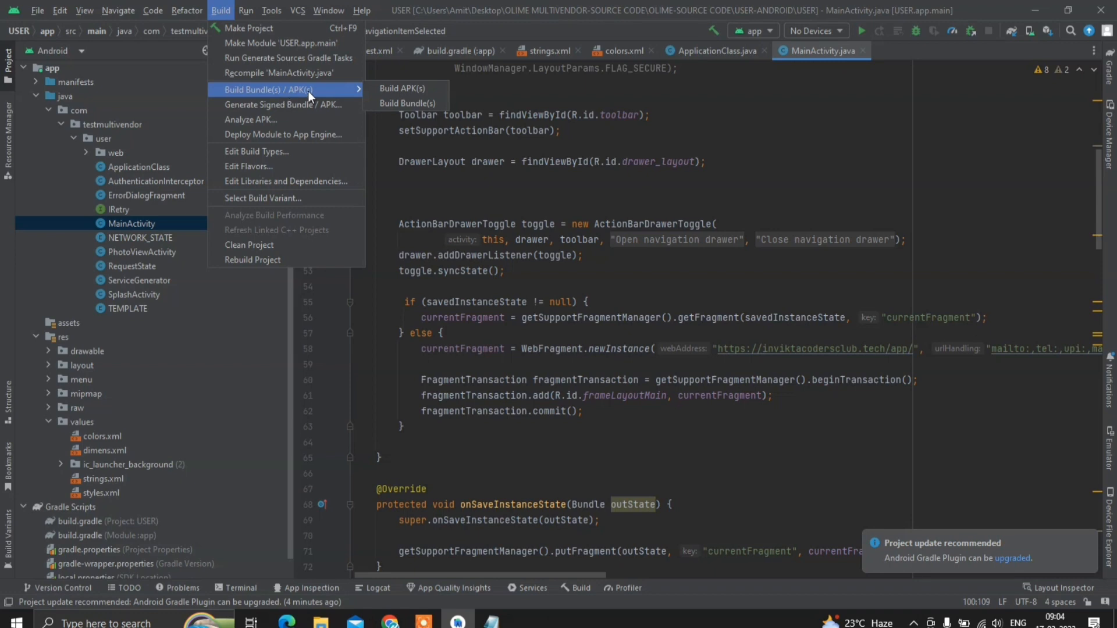
left_click(395, 90)
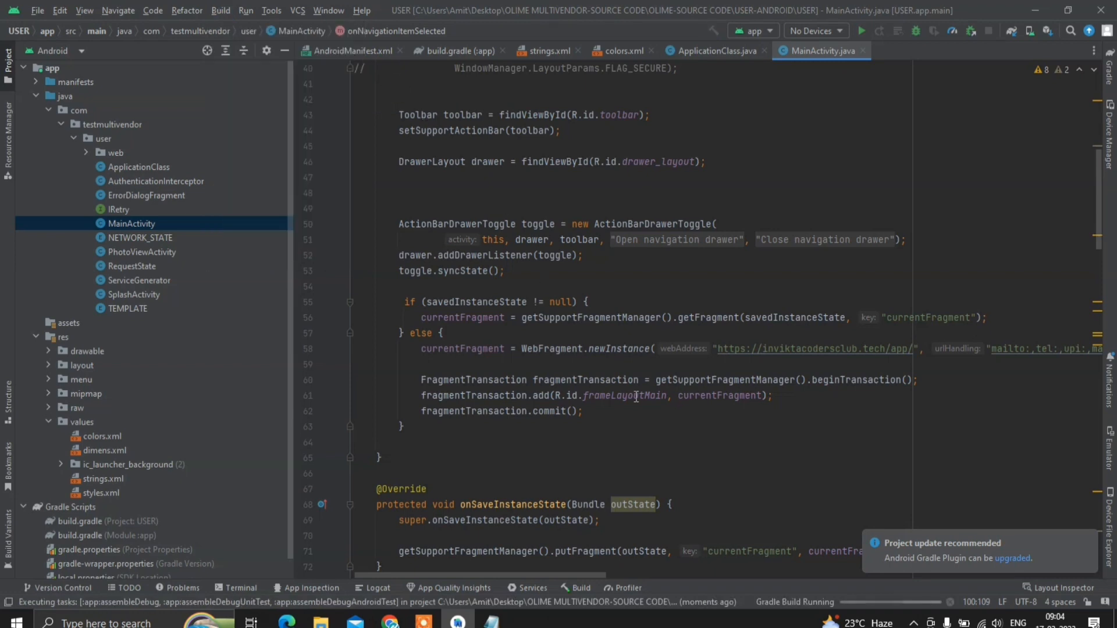
left_click(1086, 539)
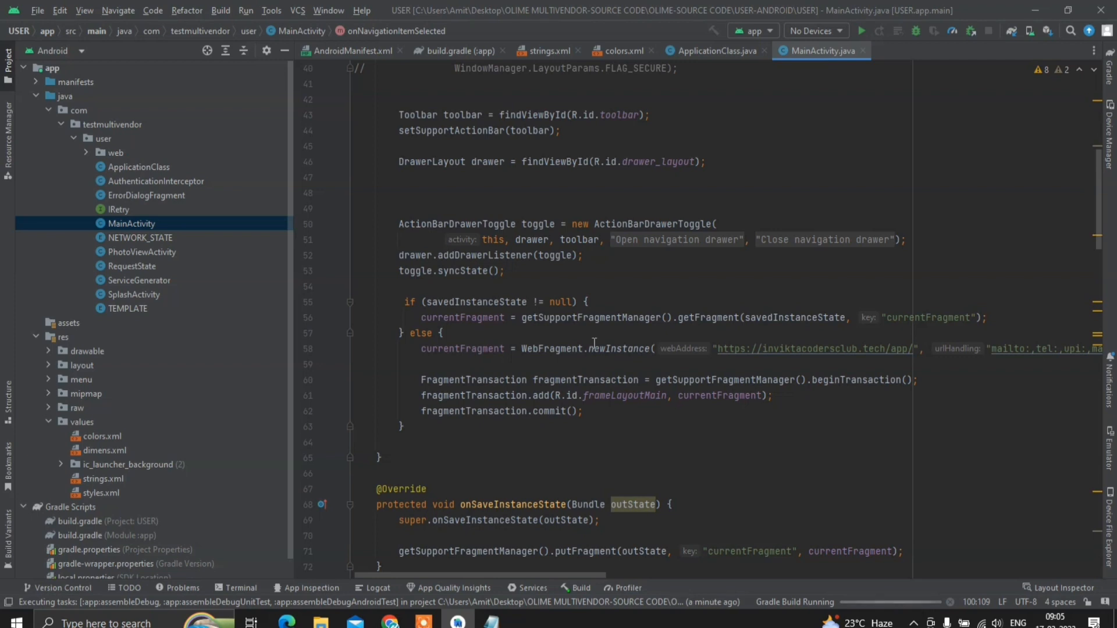
While the build runs, view ApplicationClass.java and select the notification ID checklist line.
mouse_move(693, 389)
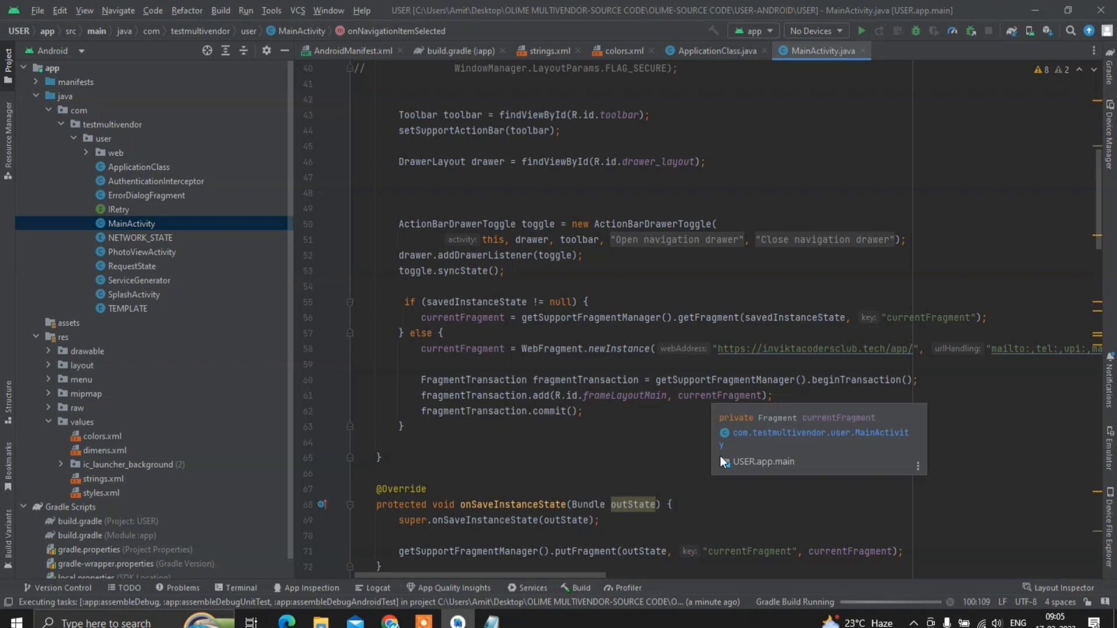
left_click(721, 57)
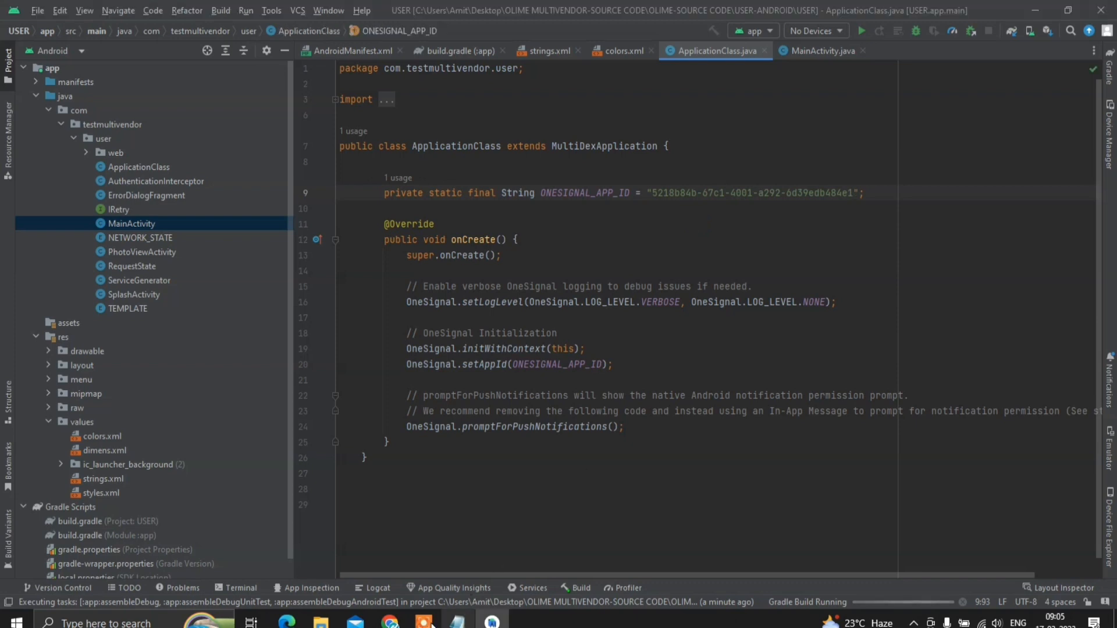
mouse_move(424, 624)
left_click(458, 621)
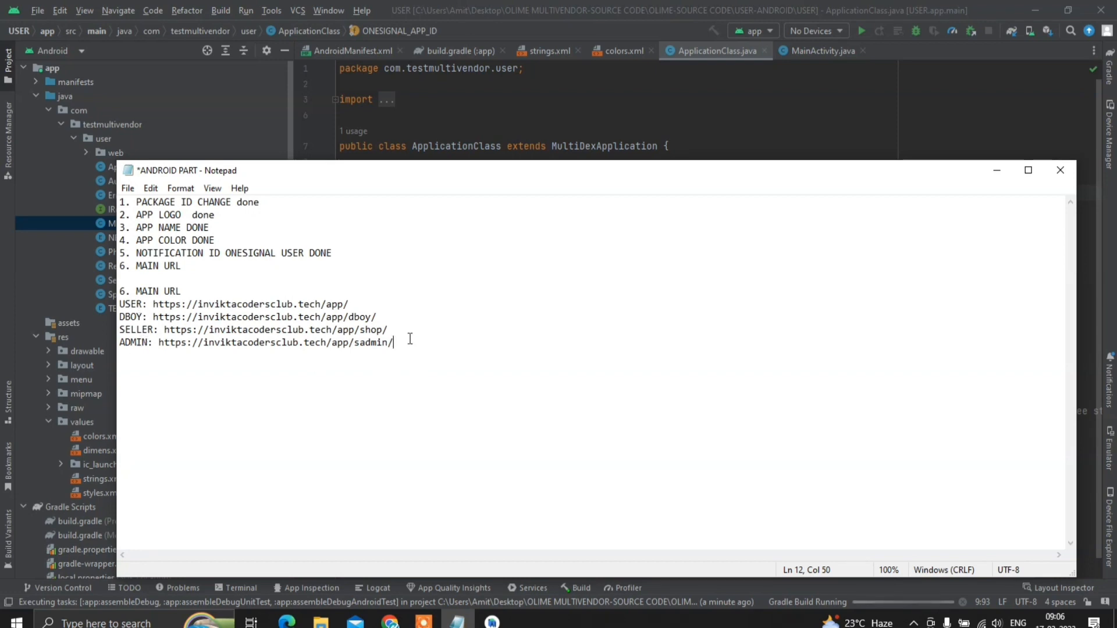
left_click(336, 255)
key("shift+Home")
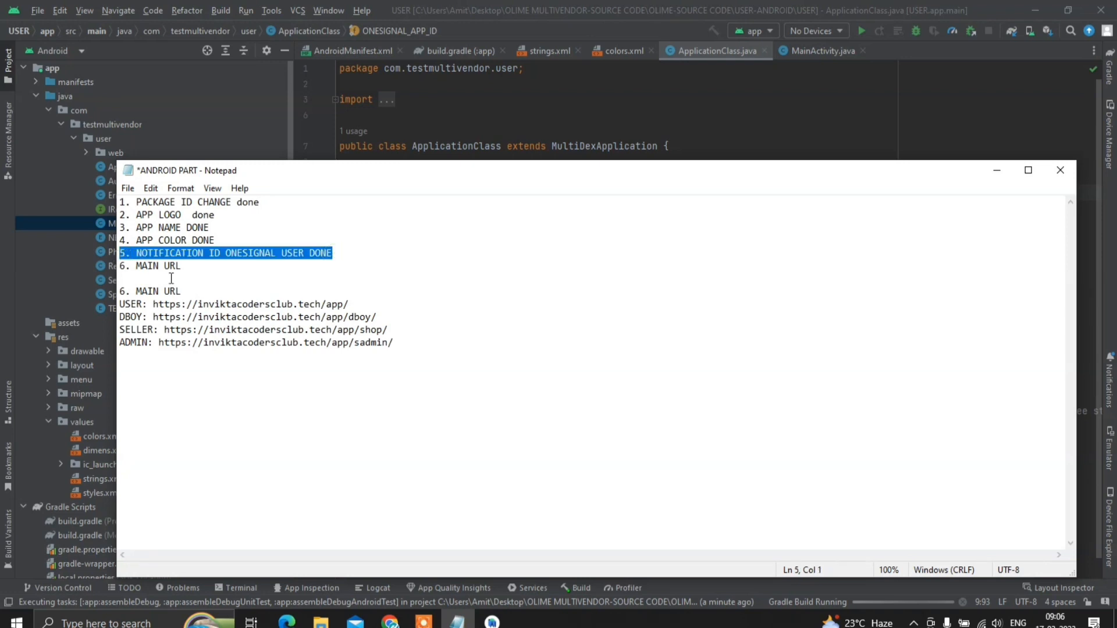
left_click(997, 171)
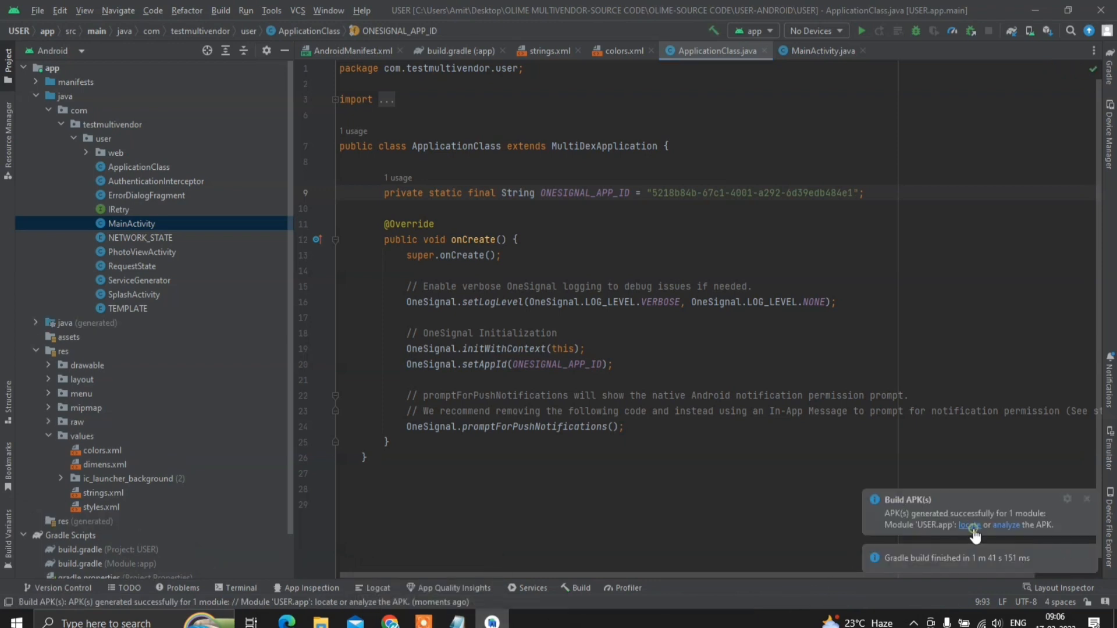
Rename the freshly built app-debug.apk to user.apk in its output folder.
left_click(971, 527)
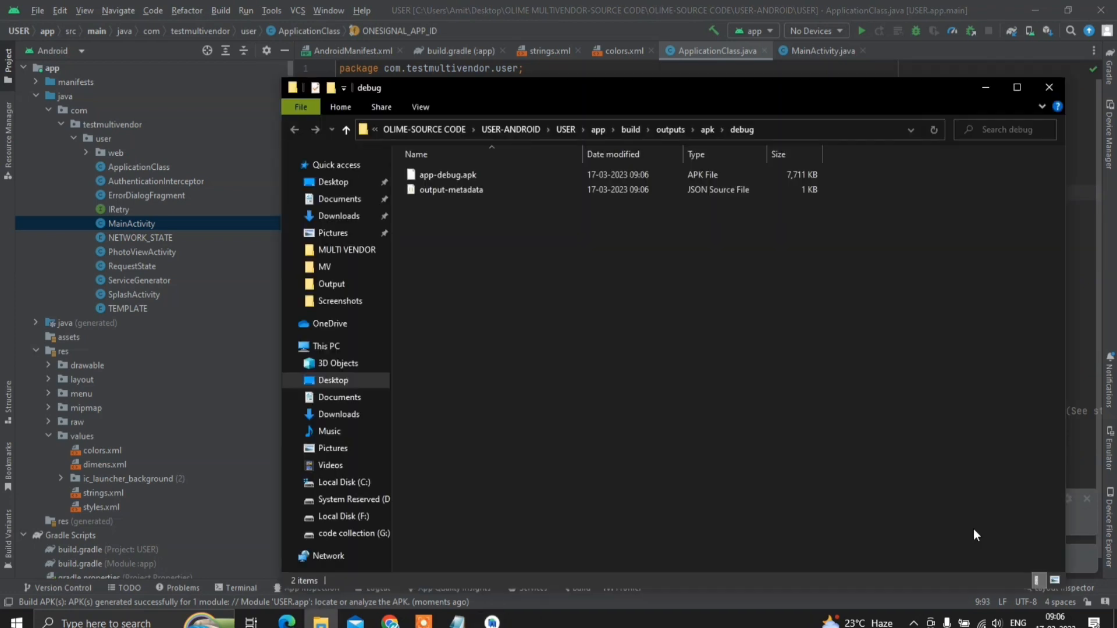
left_click(453, 173)
left_click(452, 172)
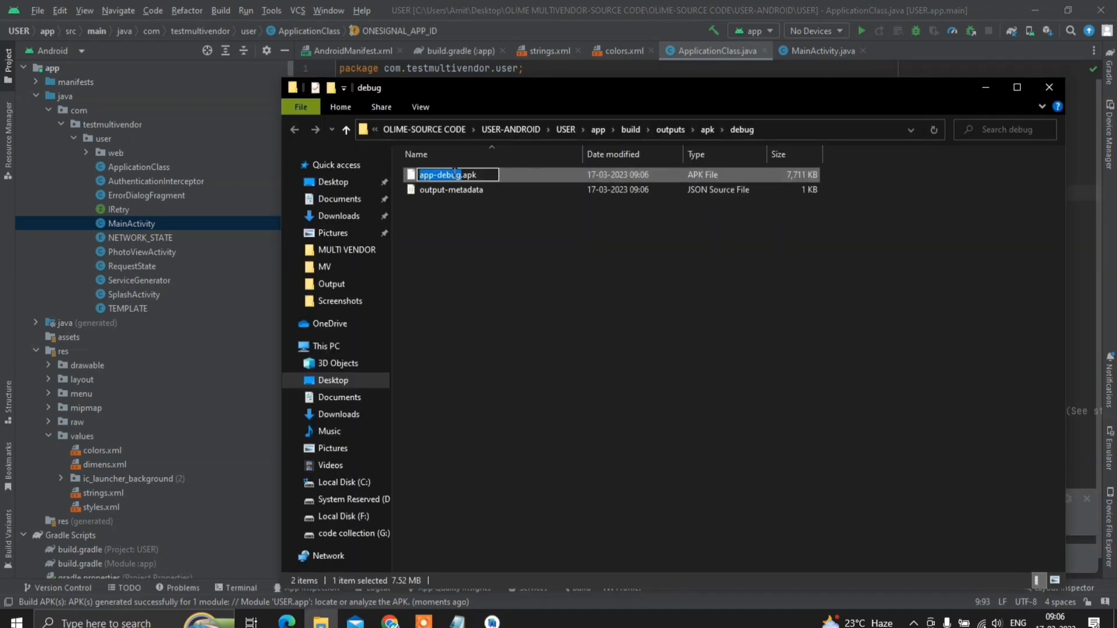
type("user")
key("Return")
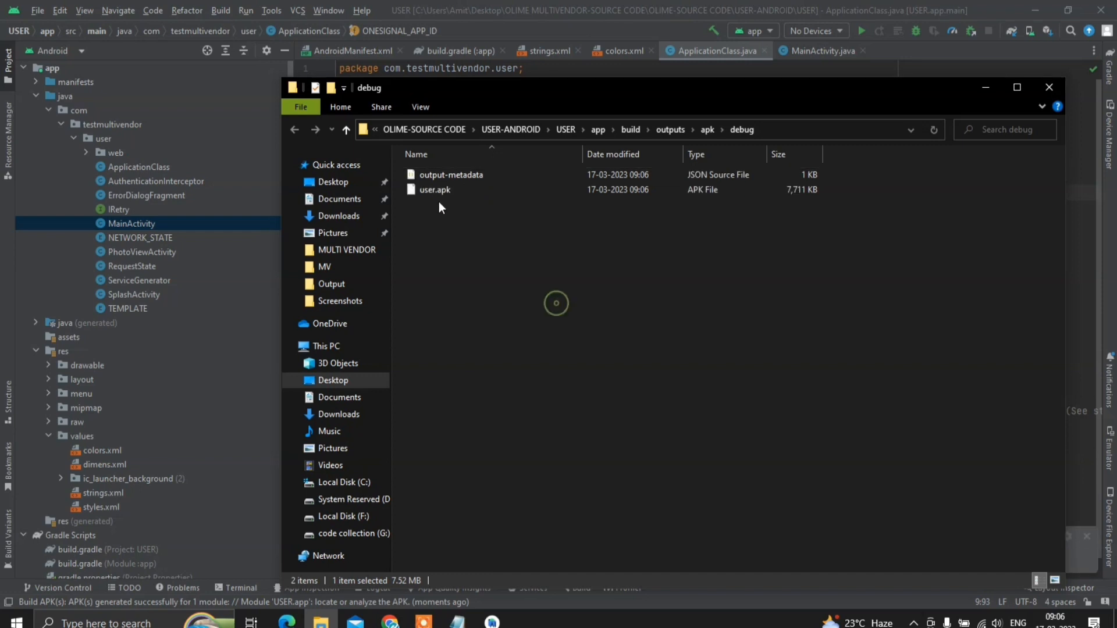
Paste a copy of user.apk on the desktop beside the ONESIGNAL file, then return to Android Studio.
left_click(1037, 88)
left_click(1035, 10)
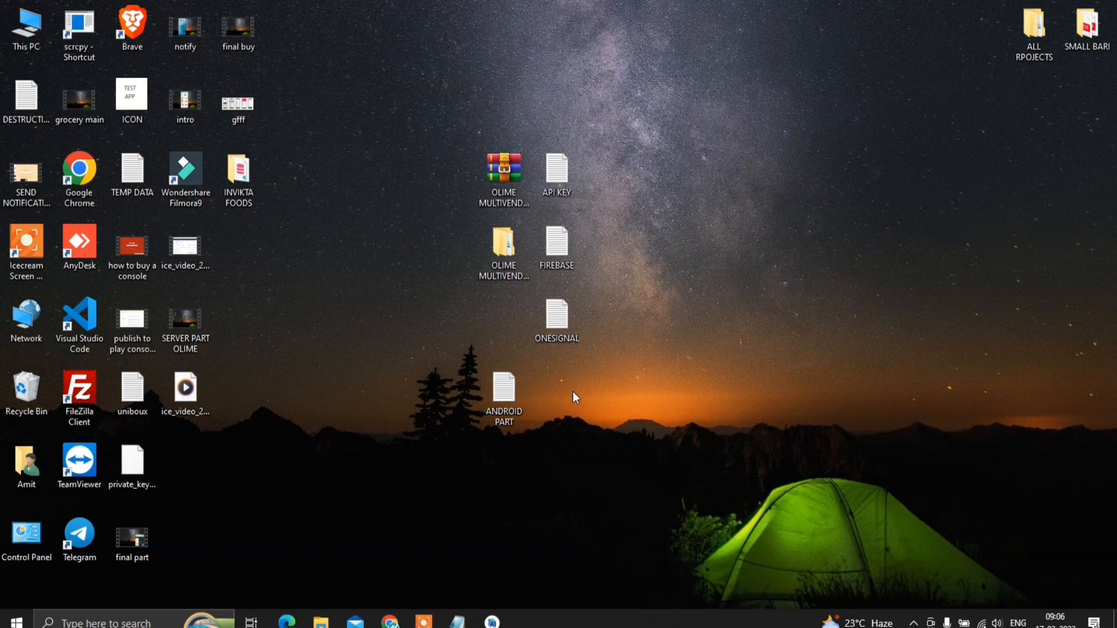
key("ctrl+v")
left_click_drag(190, 472, 505, 324)
left_click(492, 621)
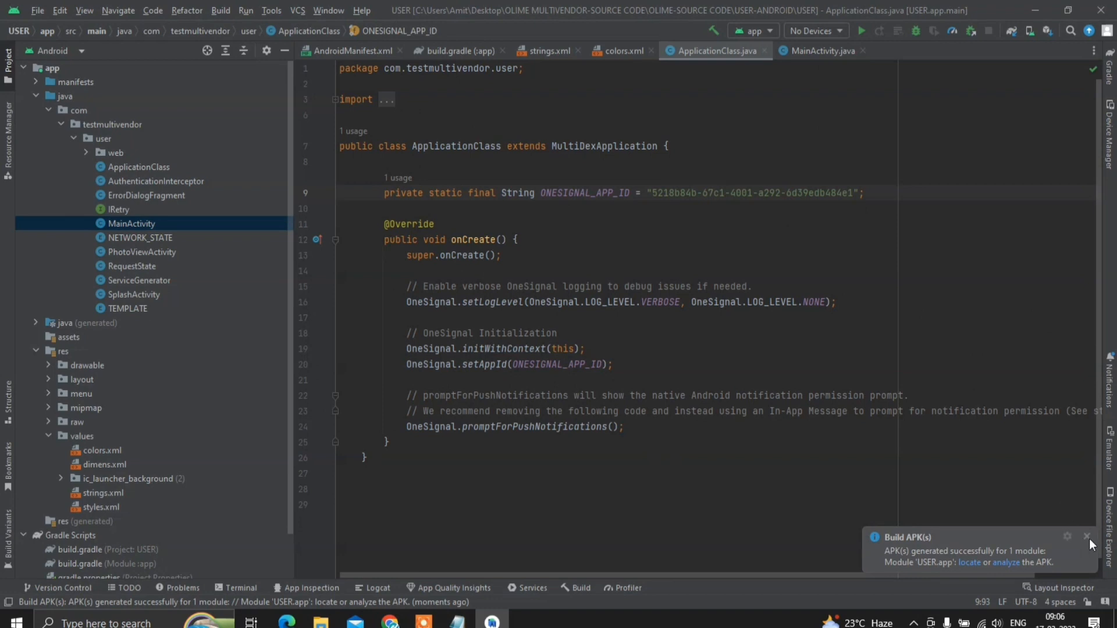
left_click(1089, 540)
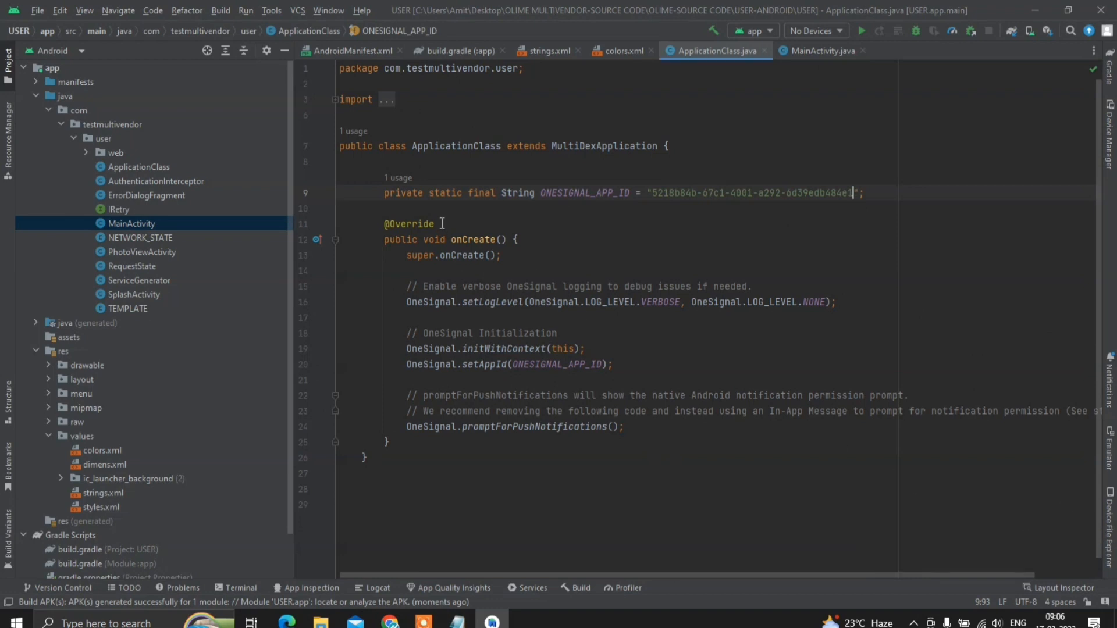
mouse_move(419, 621)
Start generating a signed Android App Bundle from the Build menu.
left_click(222, 11)
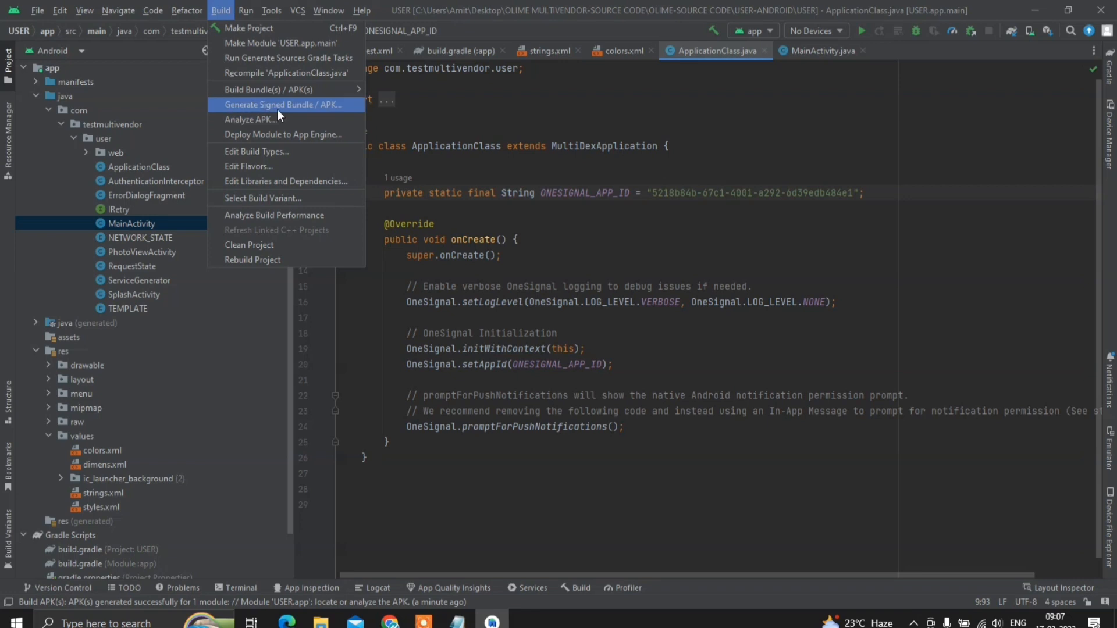
left_click(320, 106)
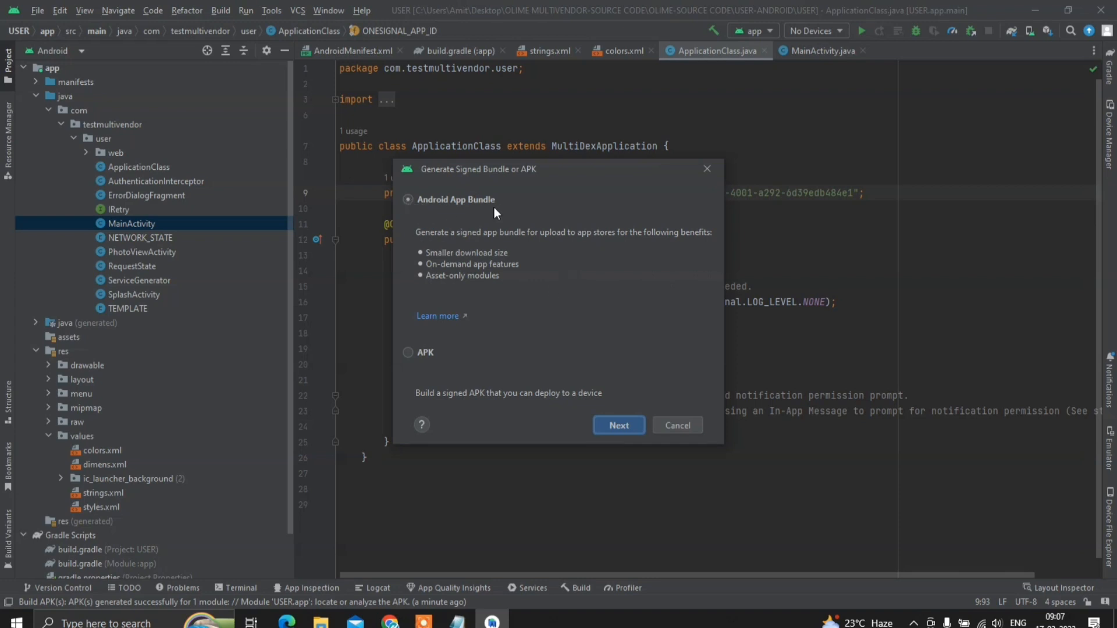
left_click(633, 425)
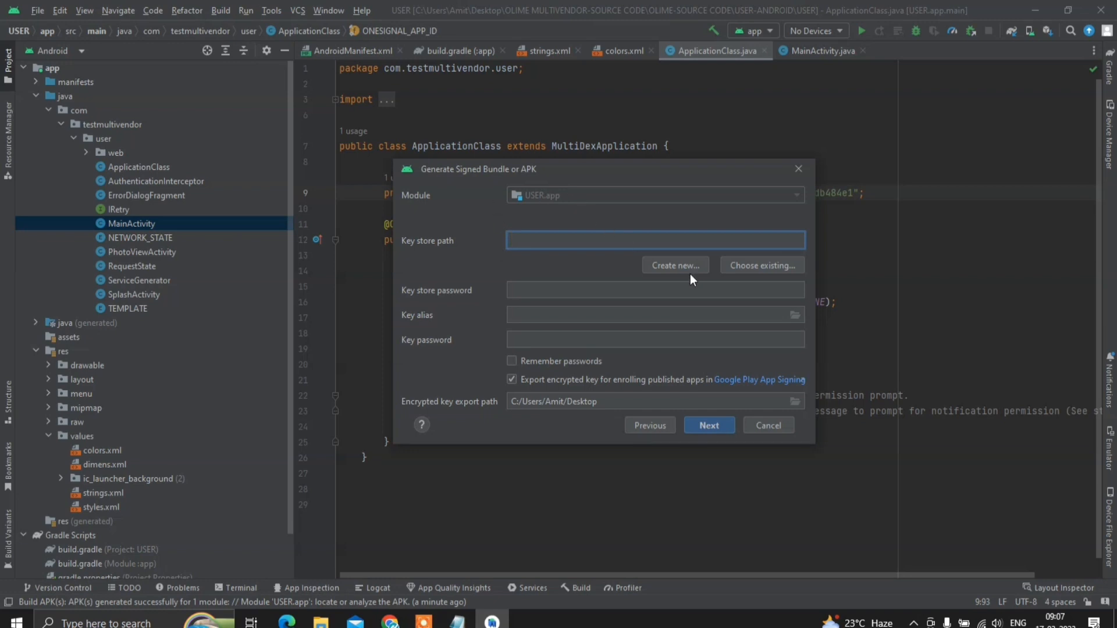
Create a new key store file named keystore in the USER-ANDROID folder.
left_click(672, 266)
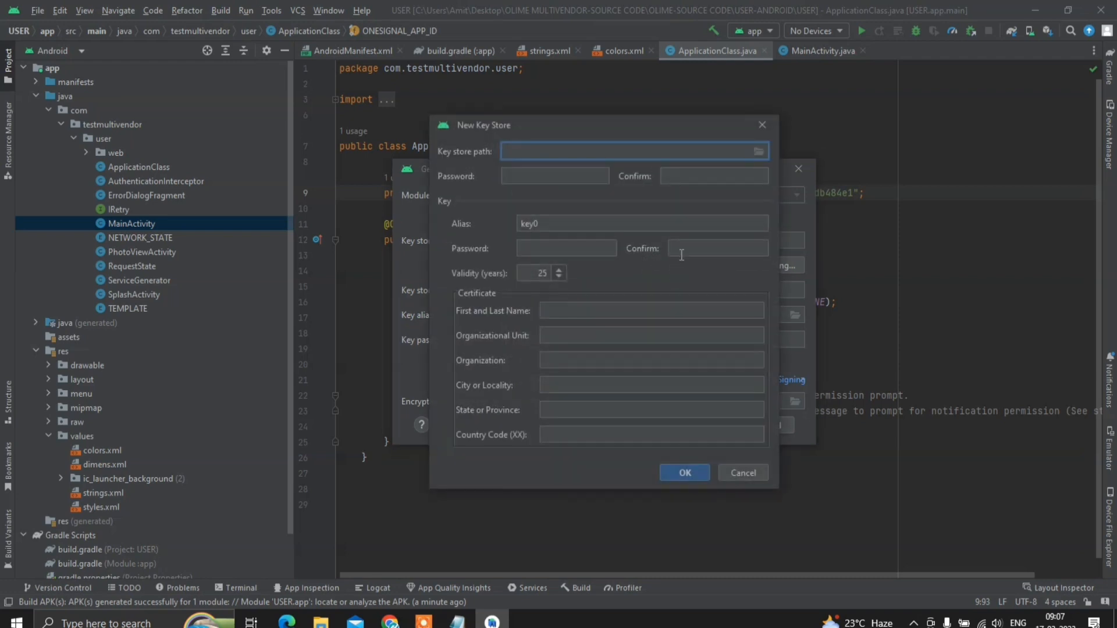
left_click(758, 151)
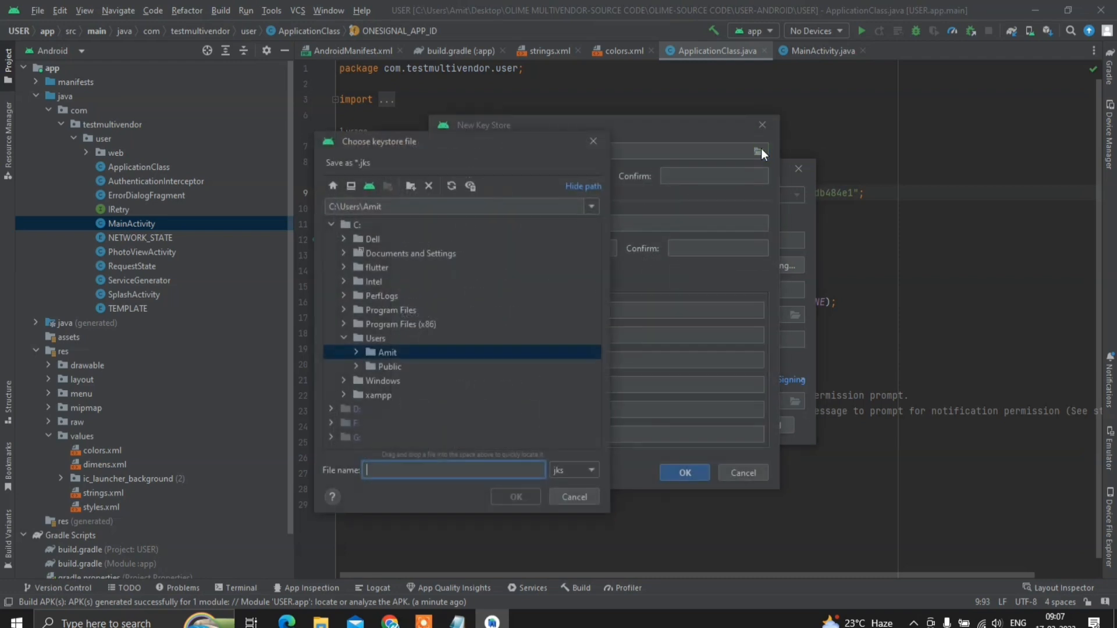
left_click(370, 185)
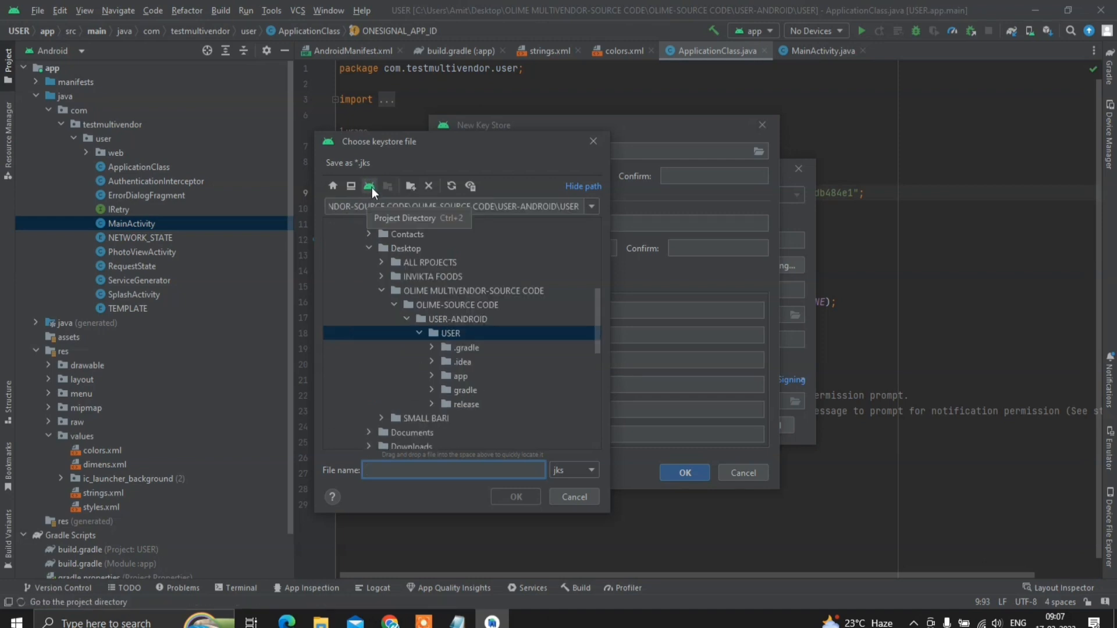
left_click(441, 320)
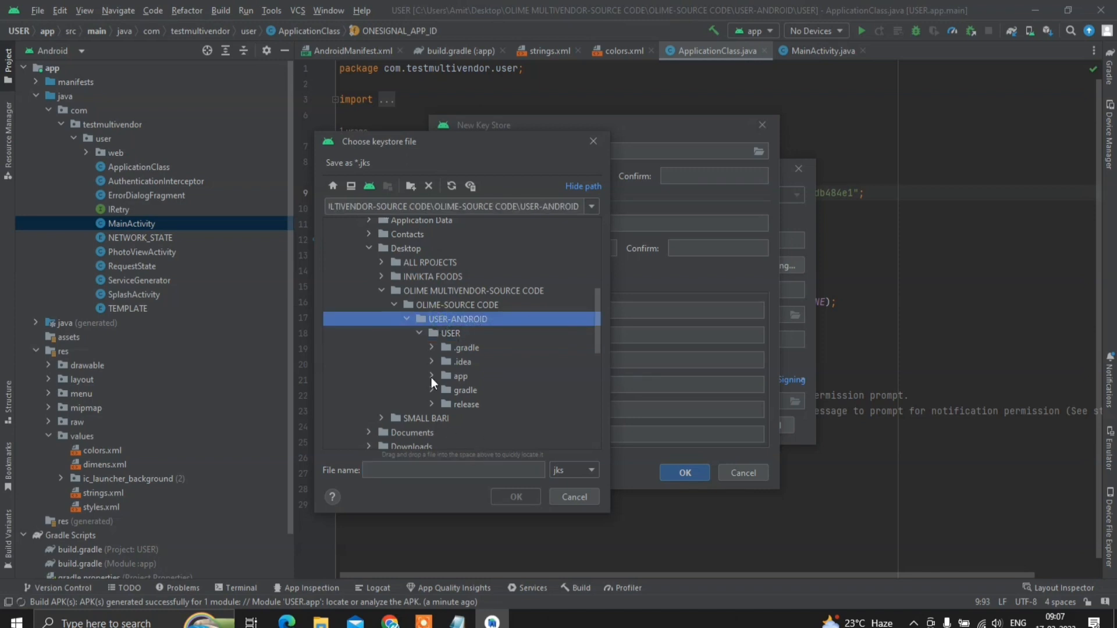
left_click(475, 471)
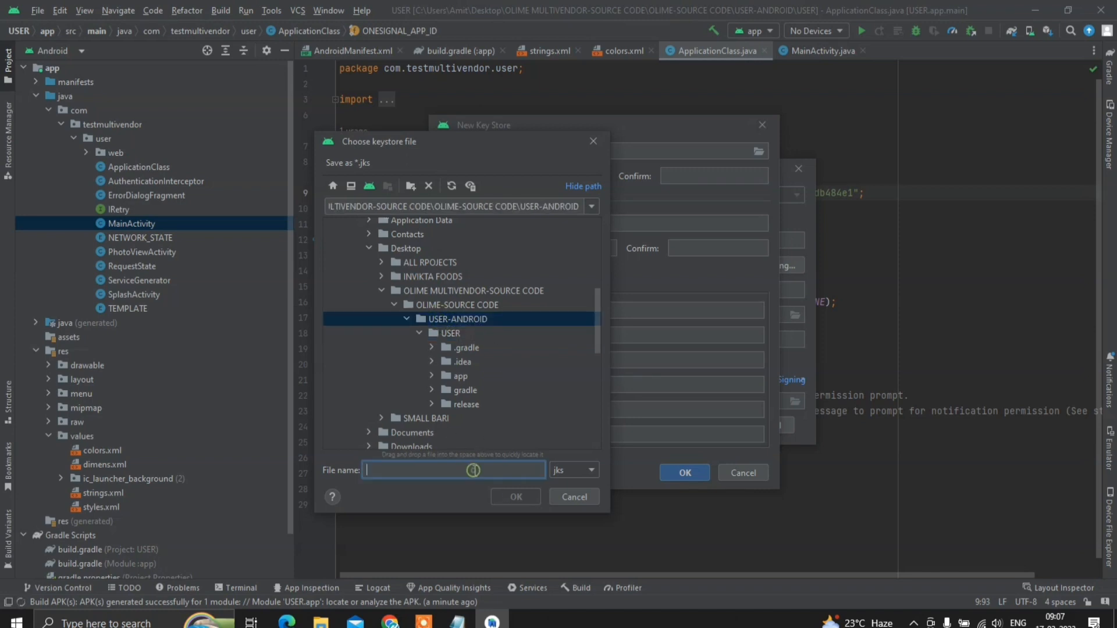
type("key")
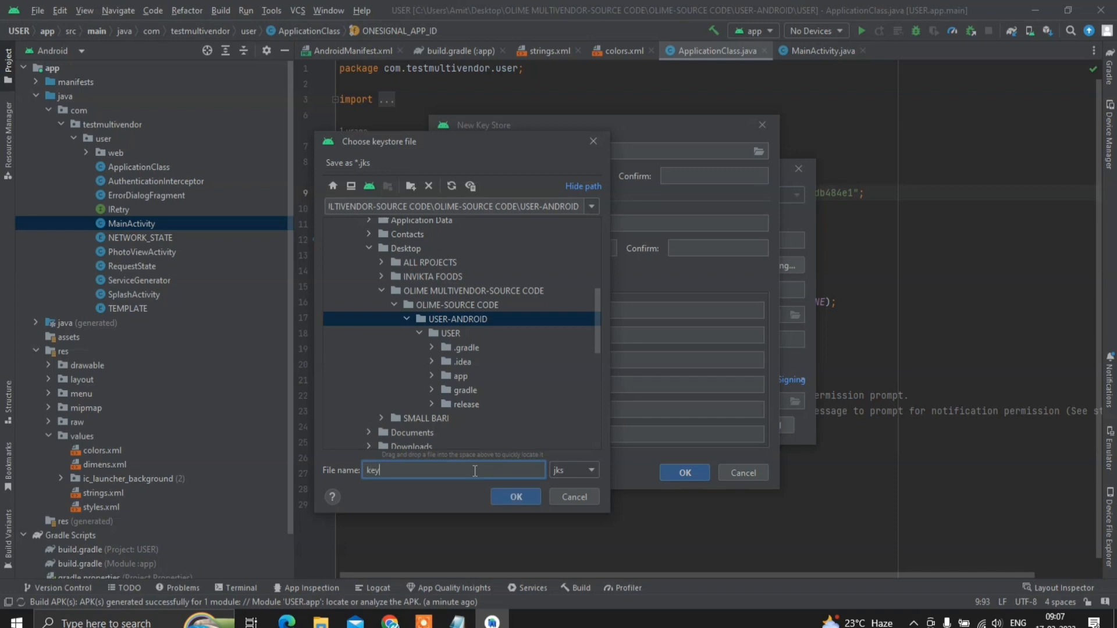
type("store")
Confirm the keystore.jks location, then enter and confirm the key store and key passwords.
left_click(501, 496)
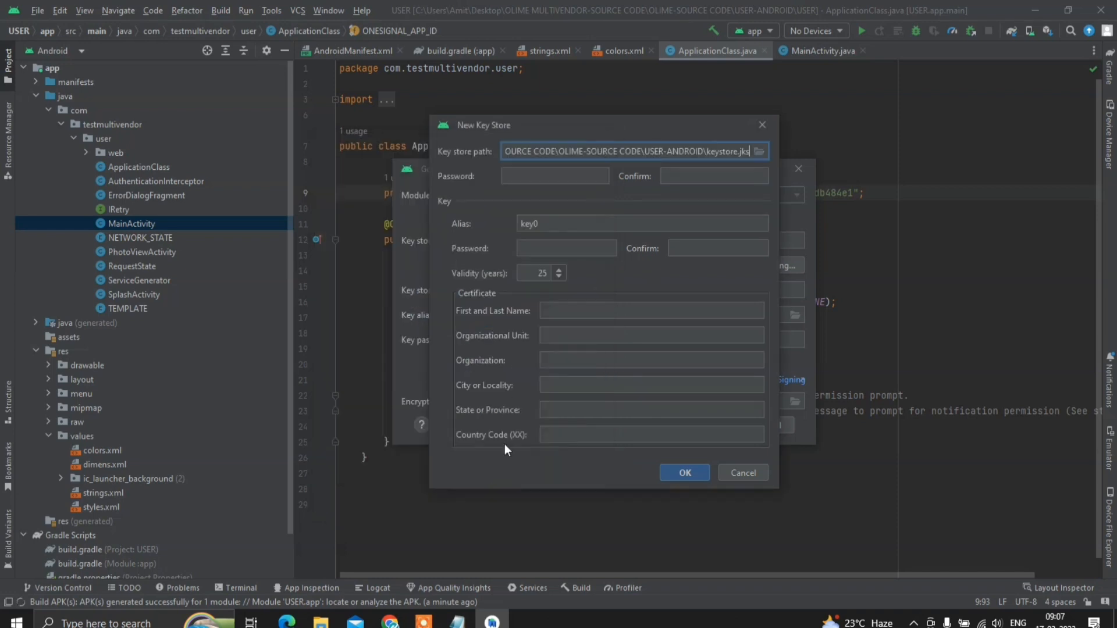
left_click(566, 178)
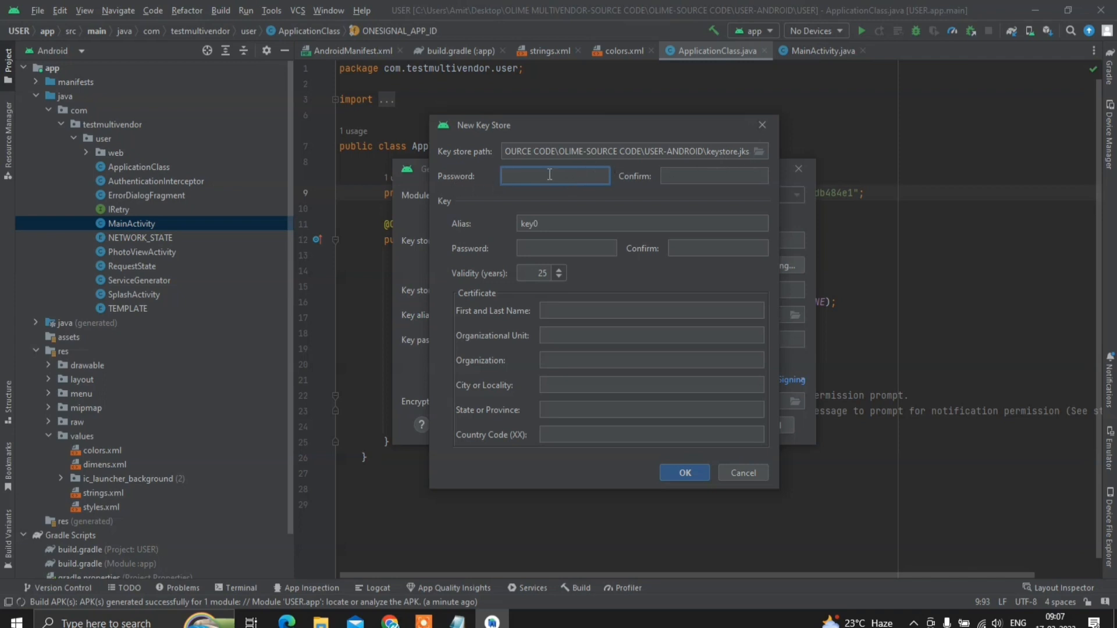
type("*********")
key("Tab")
type("******")
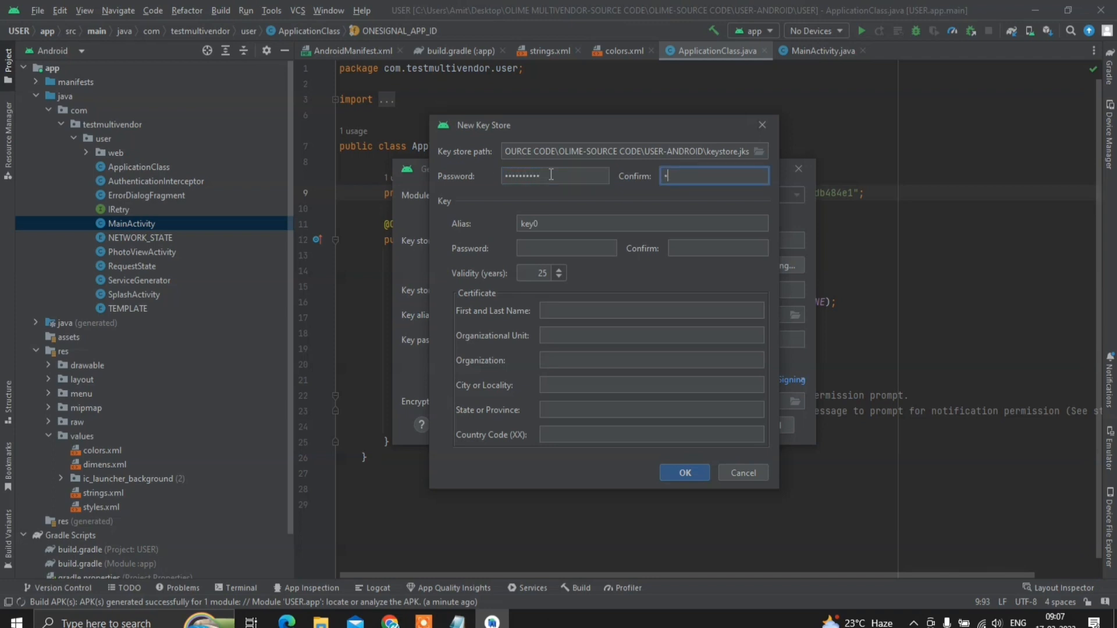
type("****")
key("Tab")
key("Tab")
type("**********")
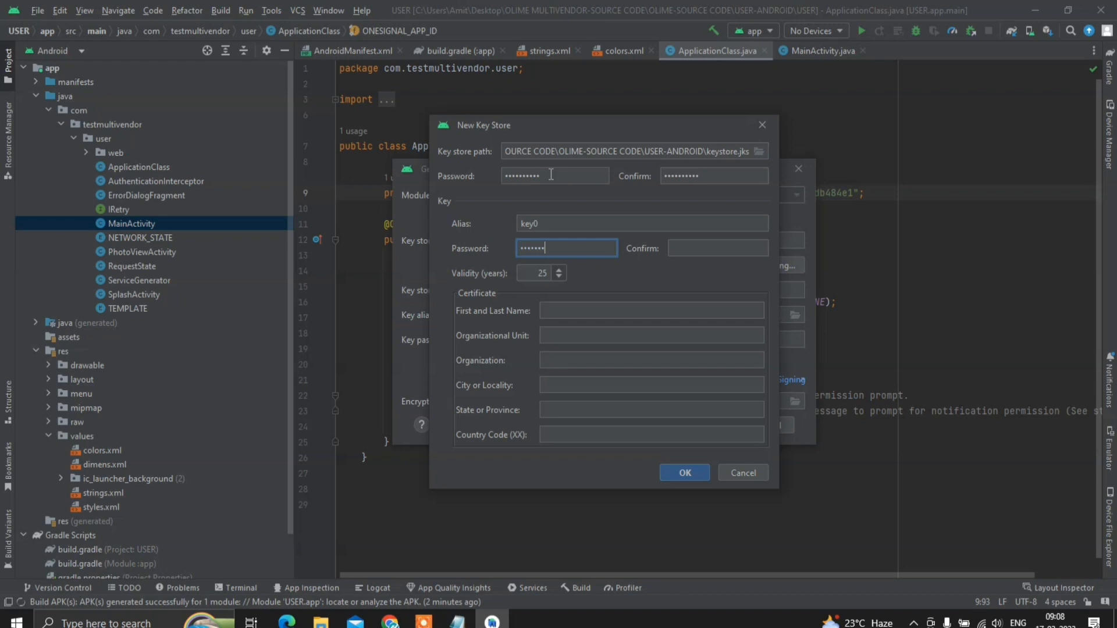
key("Tab")
type("**********")
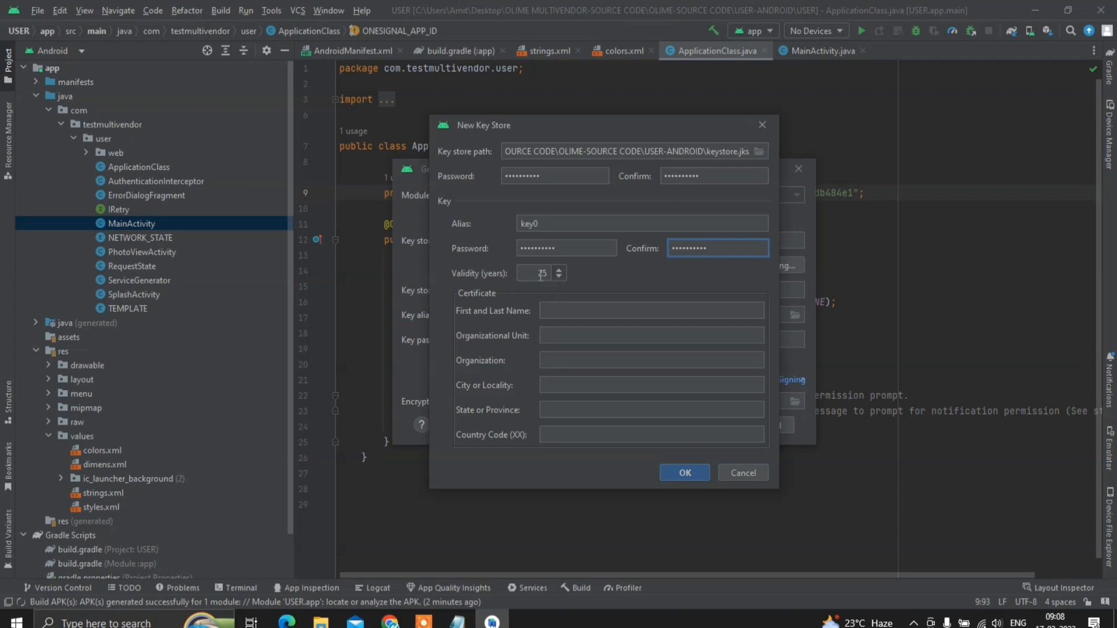
Fill the certificate fields with placeholder text, set Country Code to 'in', and create the key store.
left_click(564, 309)
type("sdfsdf")
left_click(577, 335)
type("sdfsdf")
left_click(563, 361)
type("sdfsdf")
left_click(565, 385)
type("sdf")
left_click(563, 435)
type("ssdf")
left_click(564, 410)
type("ssdf")
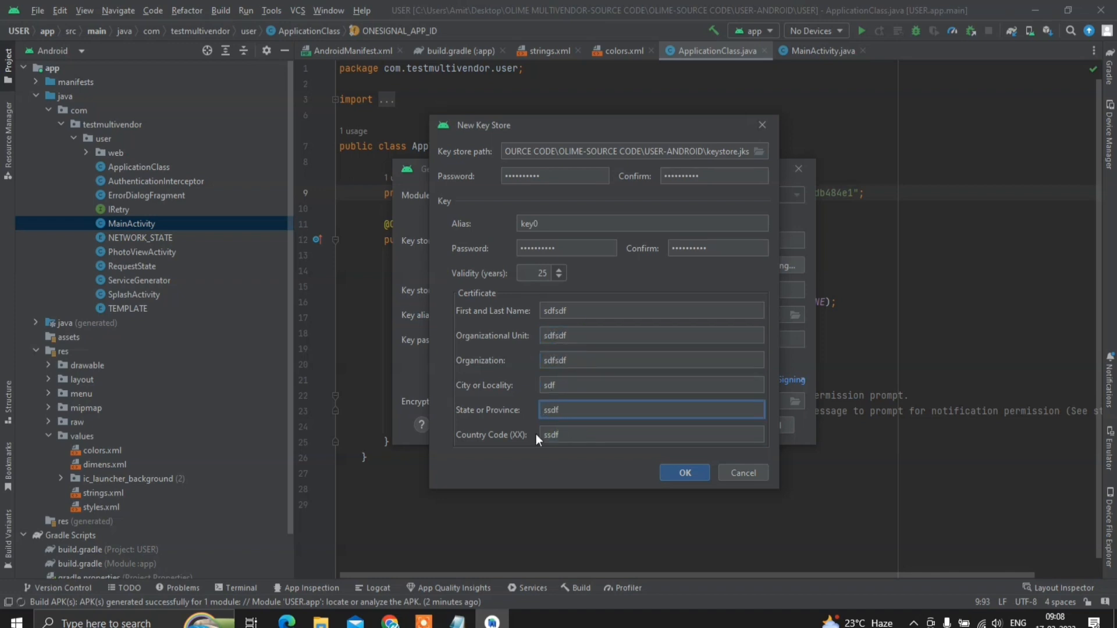
double_click(582, 434)
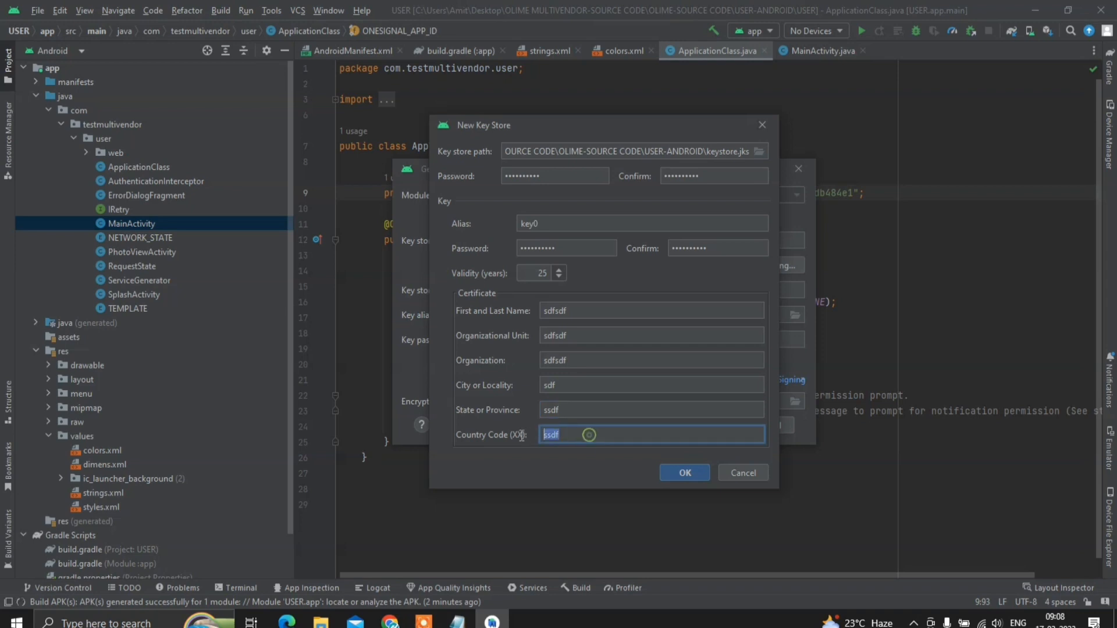
type("in")
left_click(688, 473)
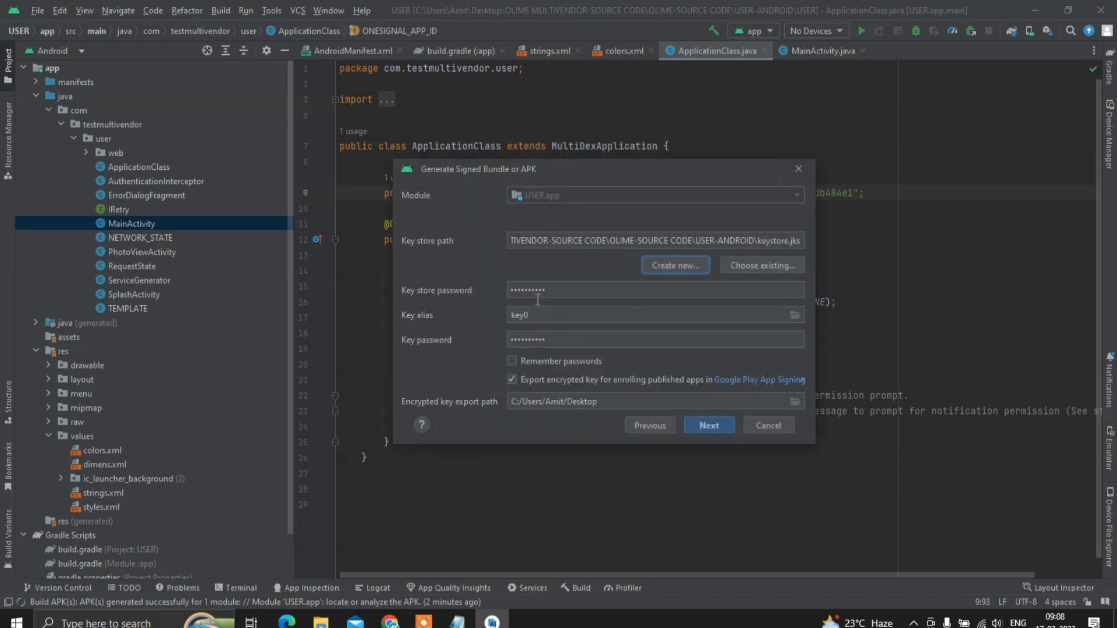
Build the signed bundle using the release build variant.
left_click(716, 425)
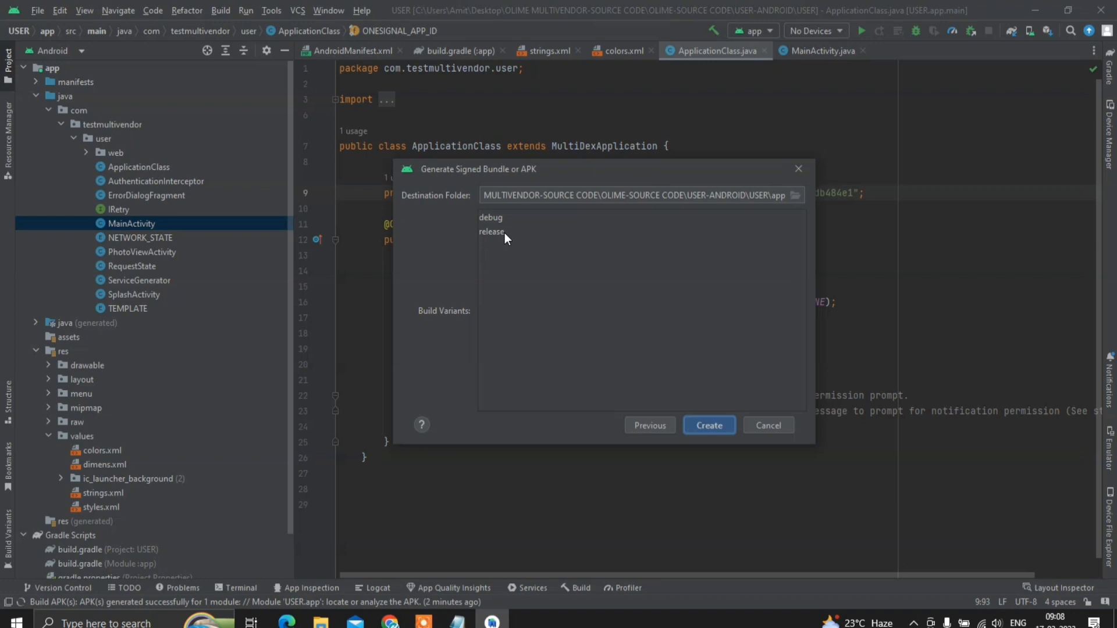
left_click(496, 235)
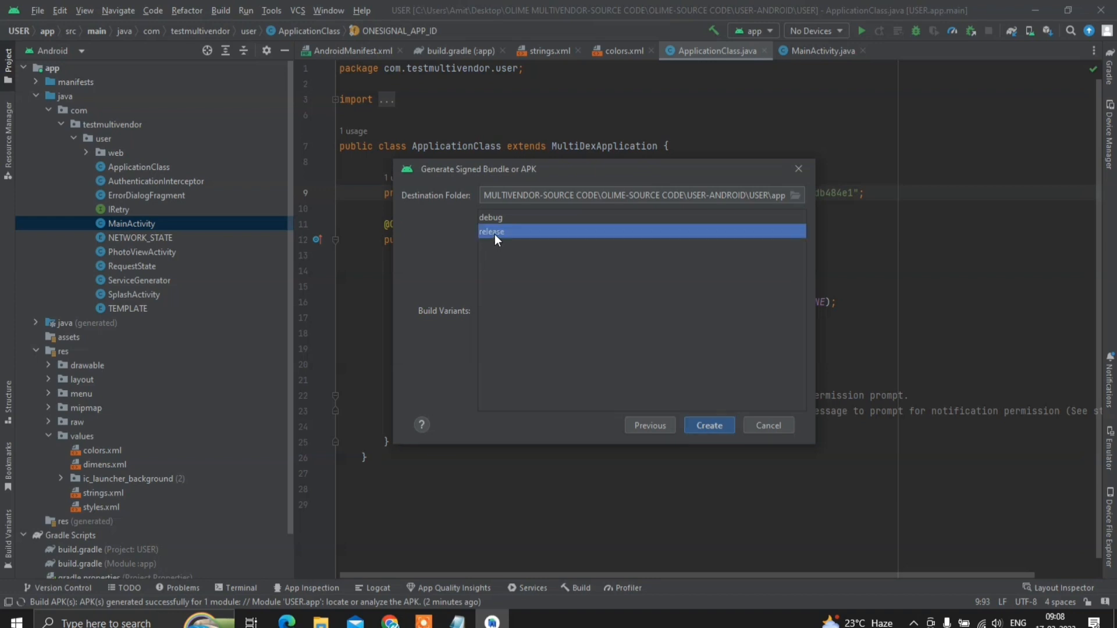
left_click(710, 426)
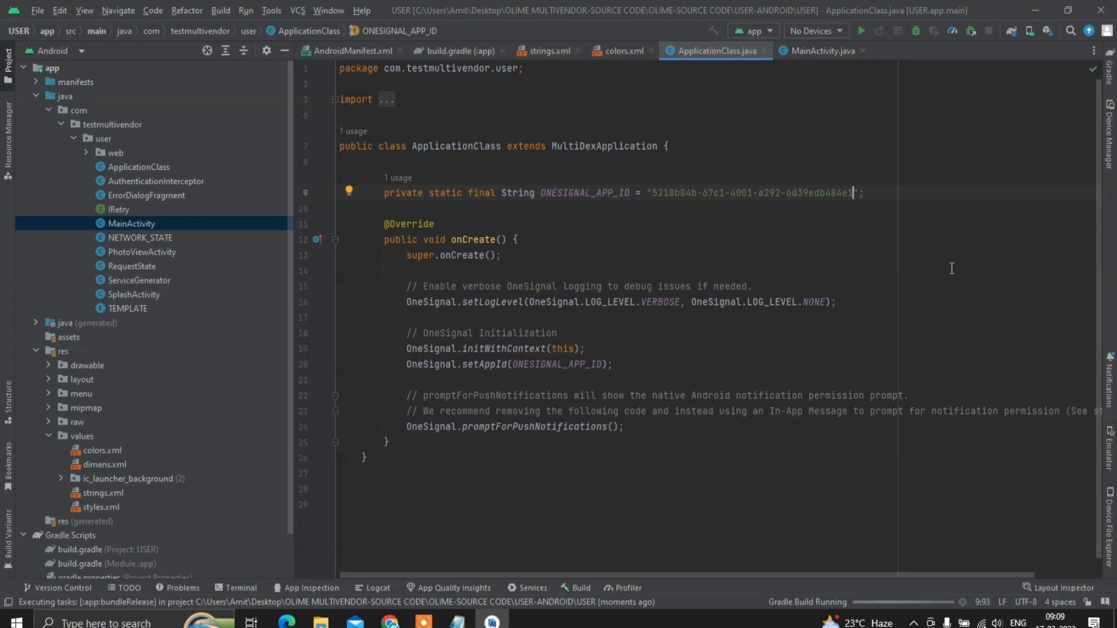
Check the new keystore.jks in USER-ANDROID via File Explorer, then go back to OLIME-SOURCE CODE.
left_click(1035, 12)
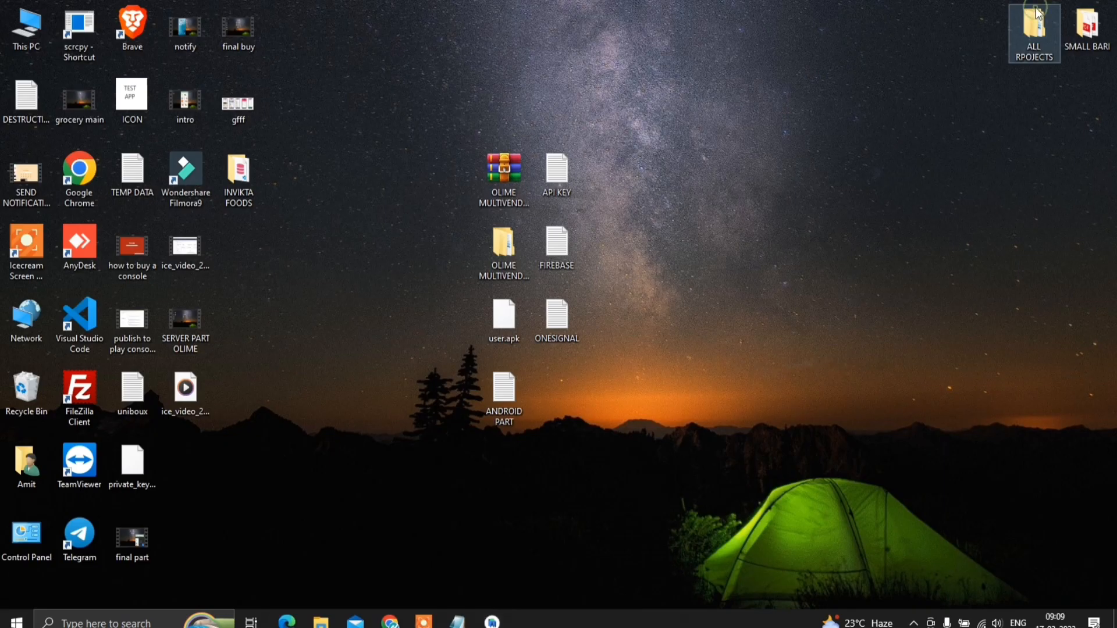
left_click(512, 270)
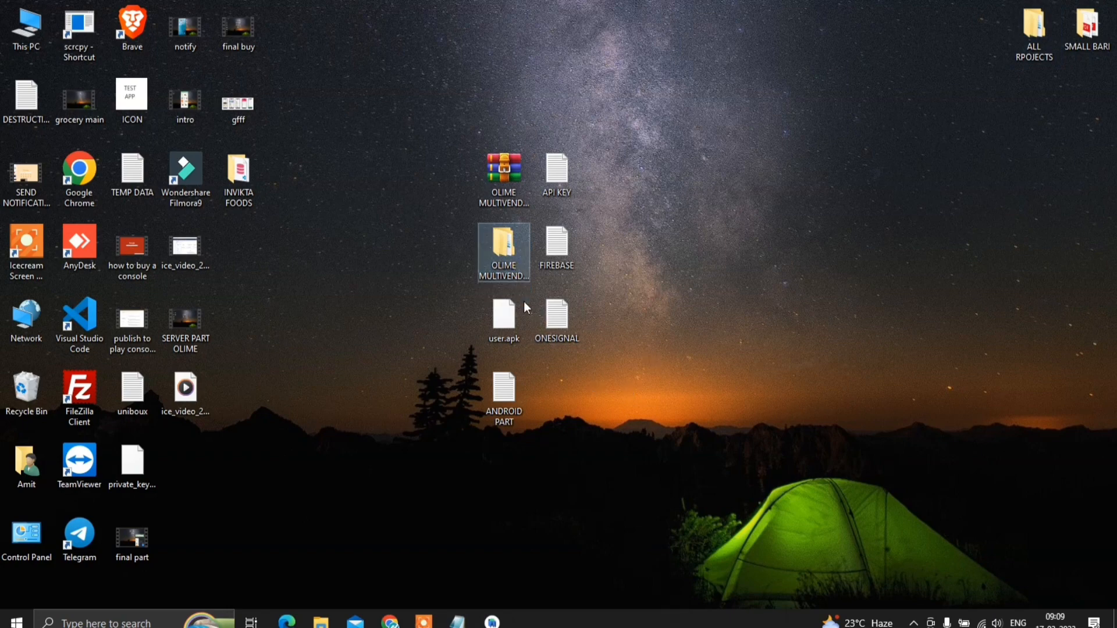
double_click(518, 282)
double_click(472, 177)
left_click(463, 174)
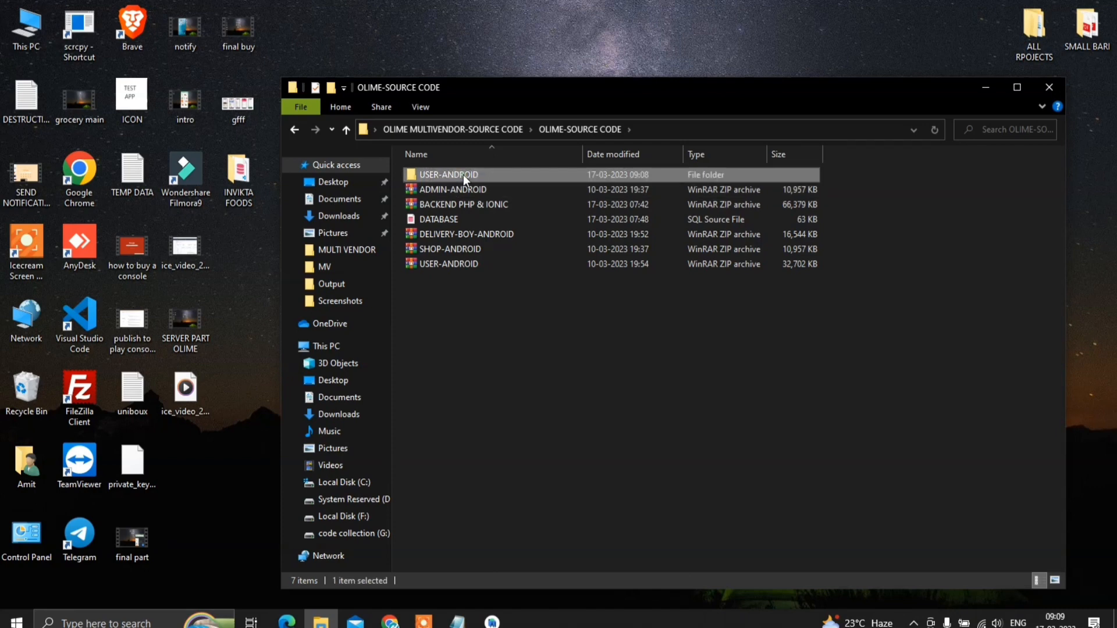
double_click(463, 174)
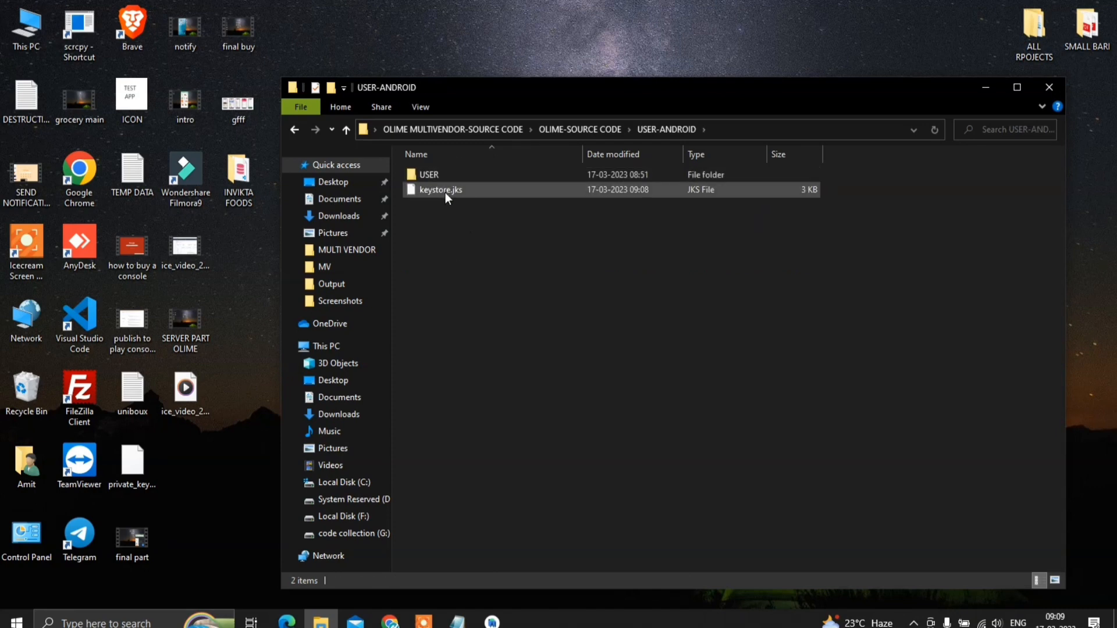
left_click(466, 197)
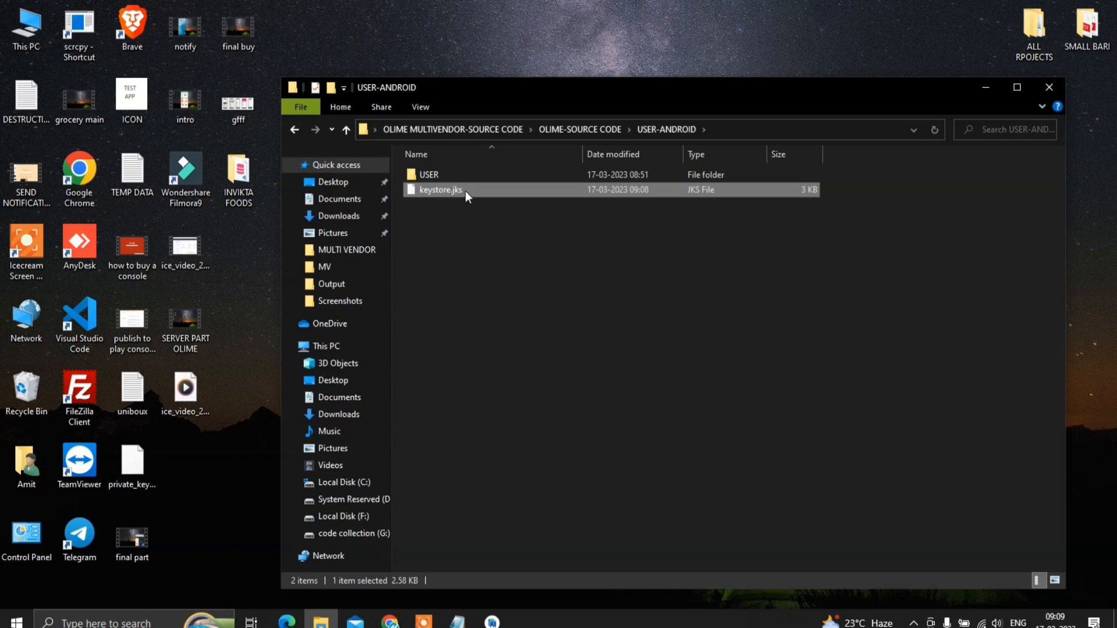
left_click(294, 129)
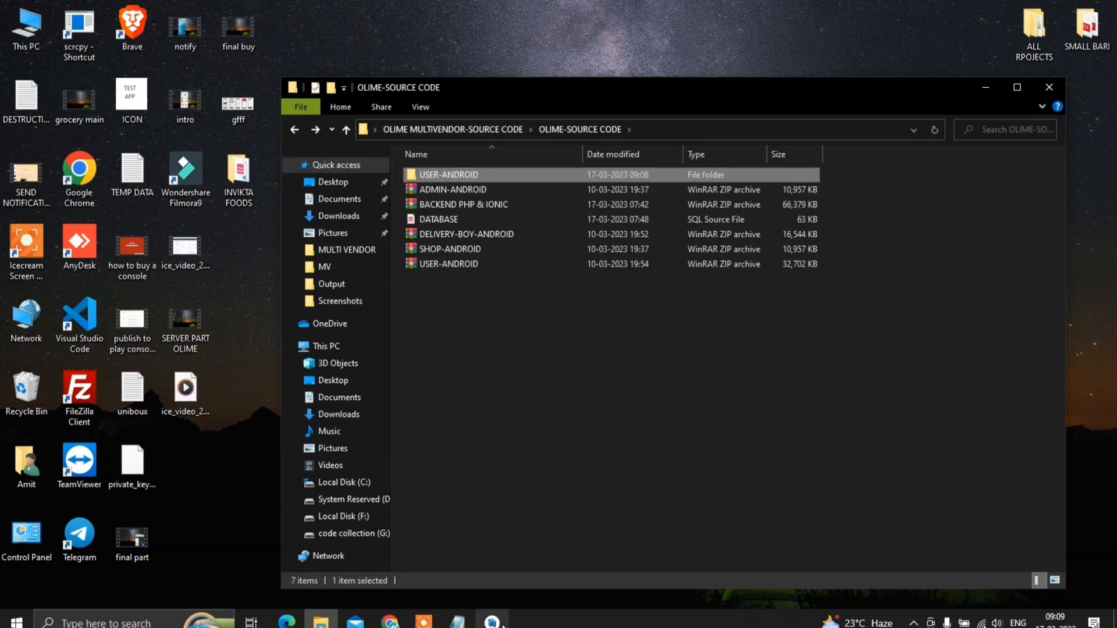
mouse_move(502, 626)
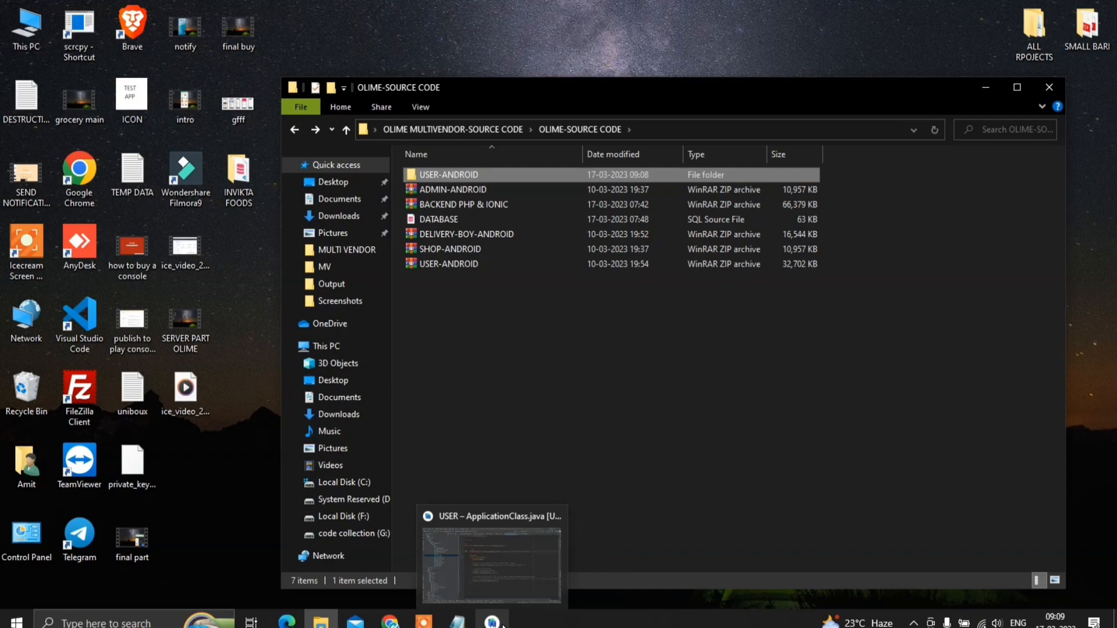
Open the generated bundle's release folder and delete the three old .aab files.
left_click(503, 626)
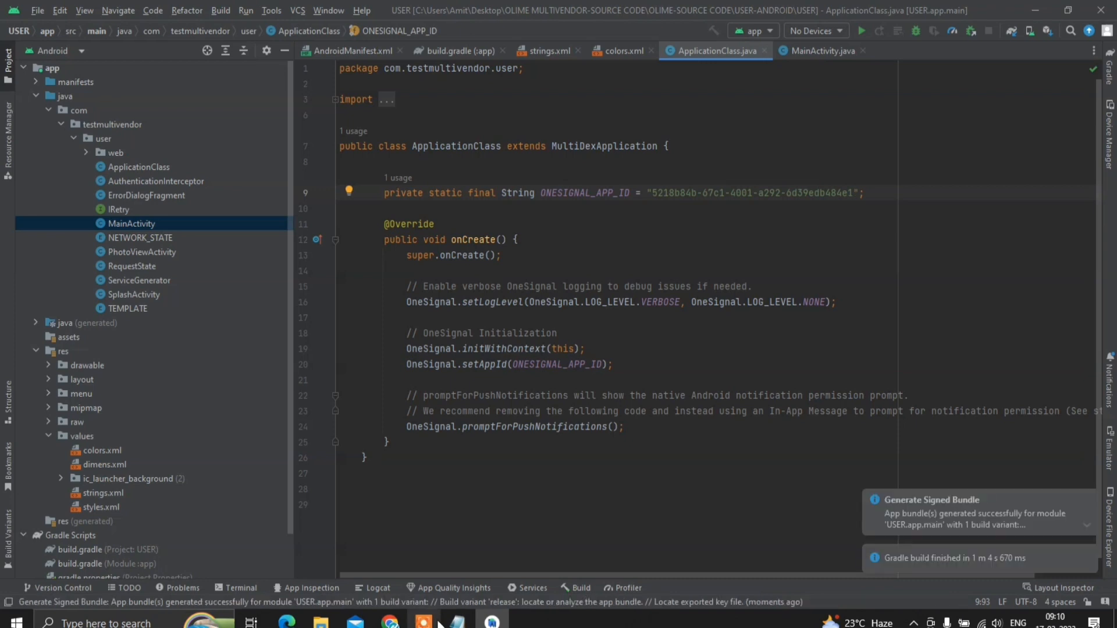
left_click(987, 526)
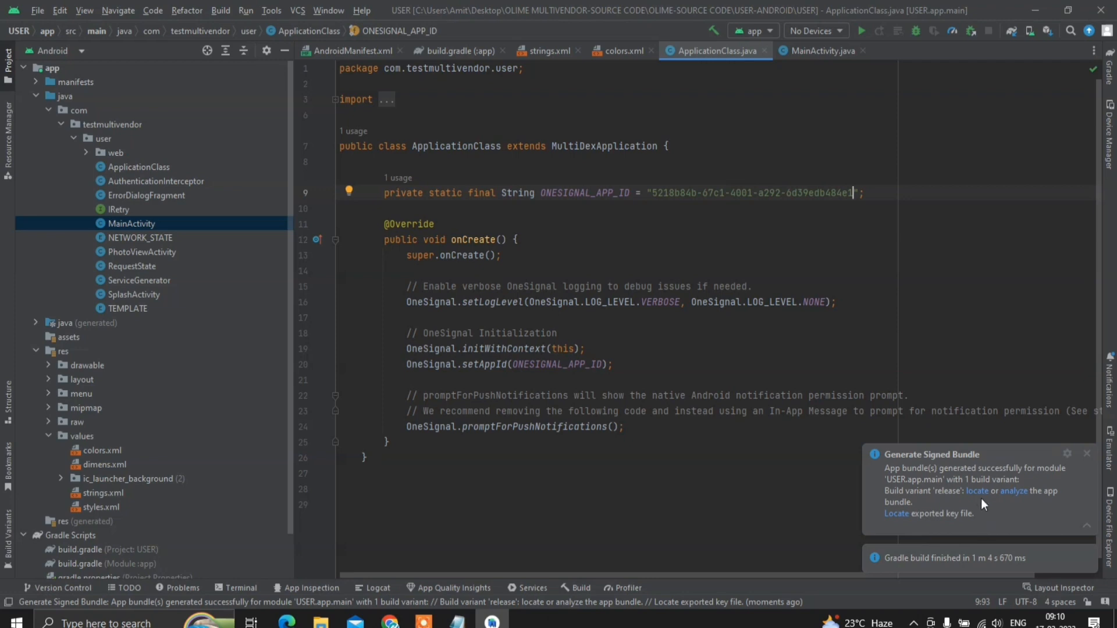
left_click(977, 492)
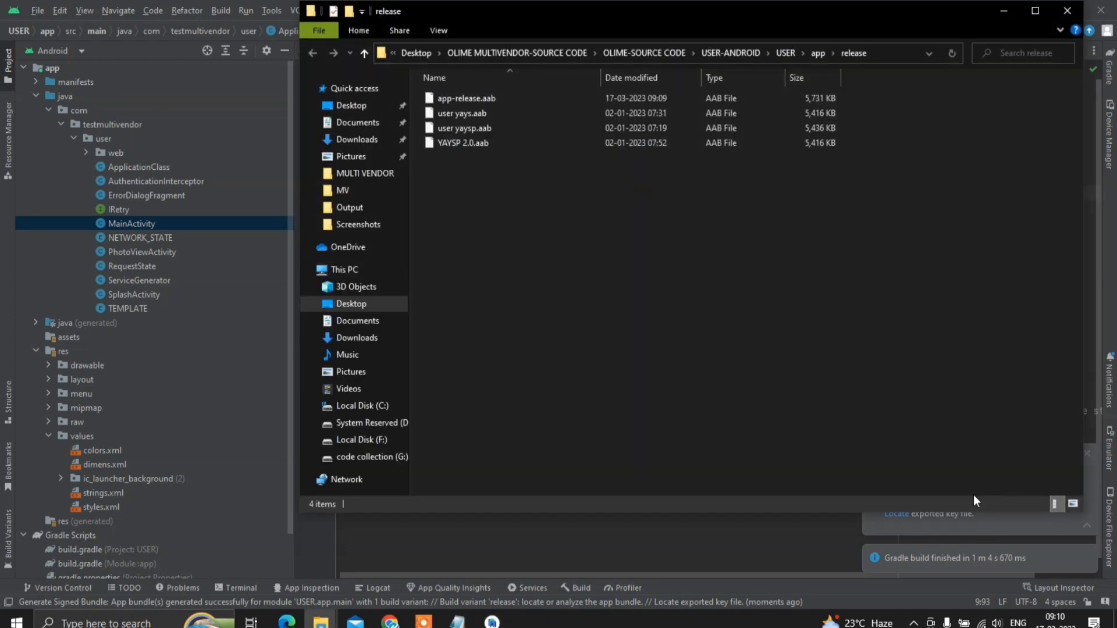
left_click_drag(497, 172, 499, 112)
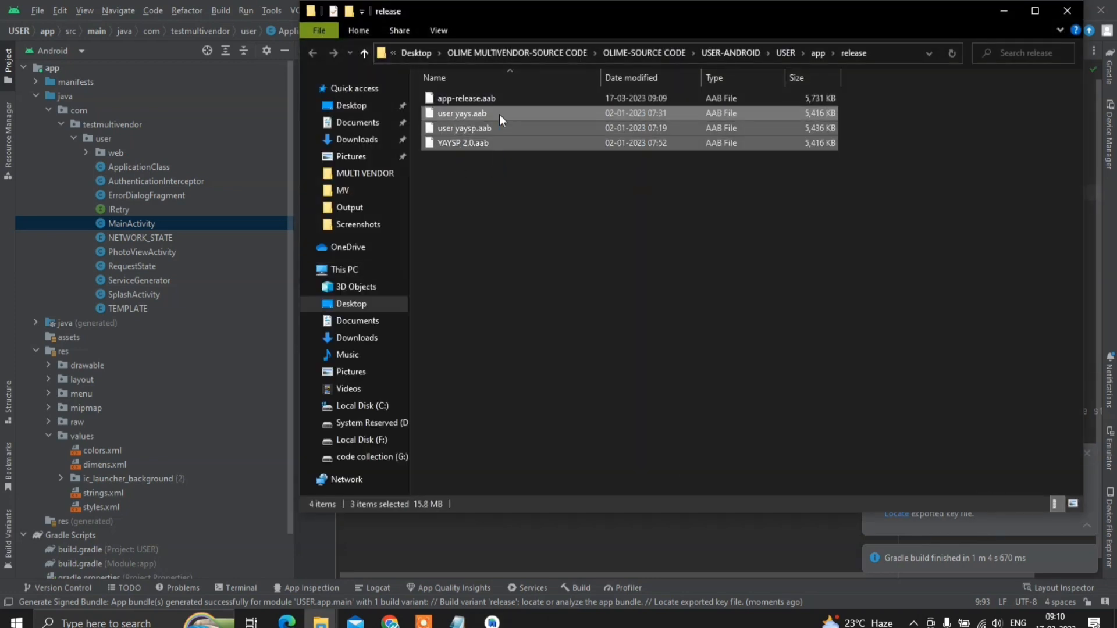
key("Delete")
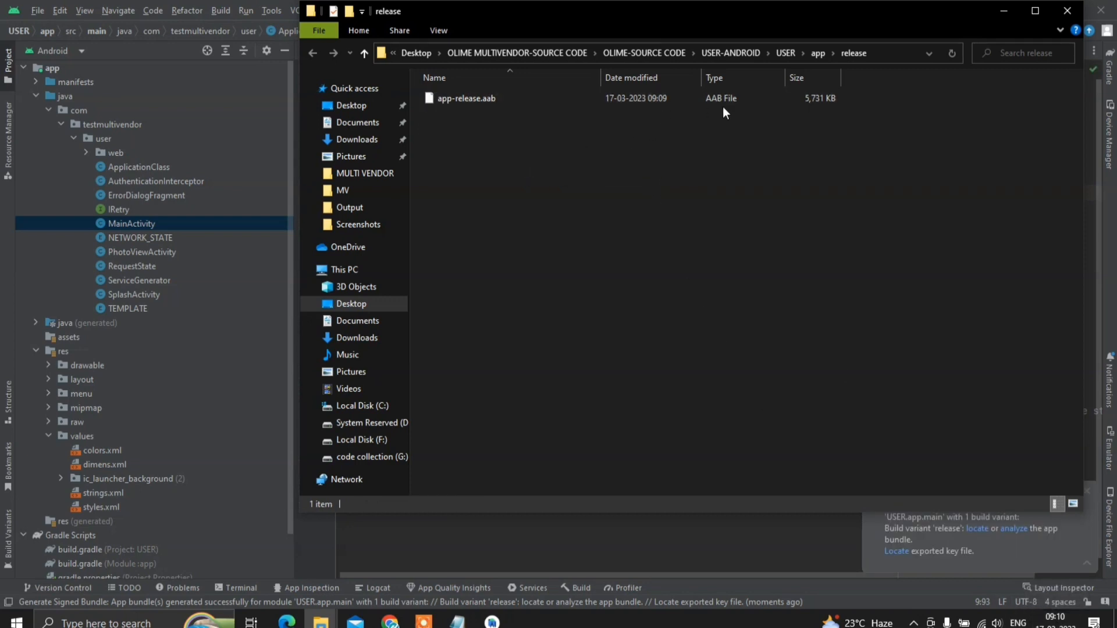
Rename app-release.aab to 'test multivendor final release'.
left_click(568, 96)
key("F2")
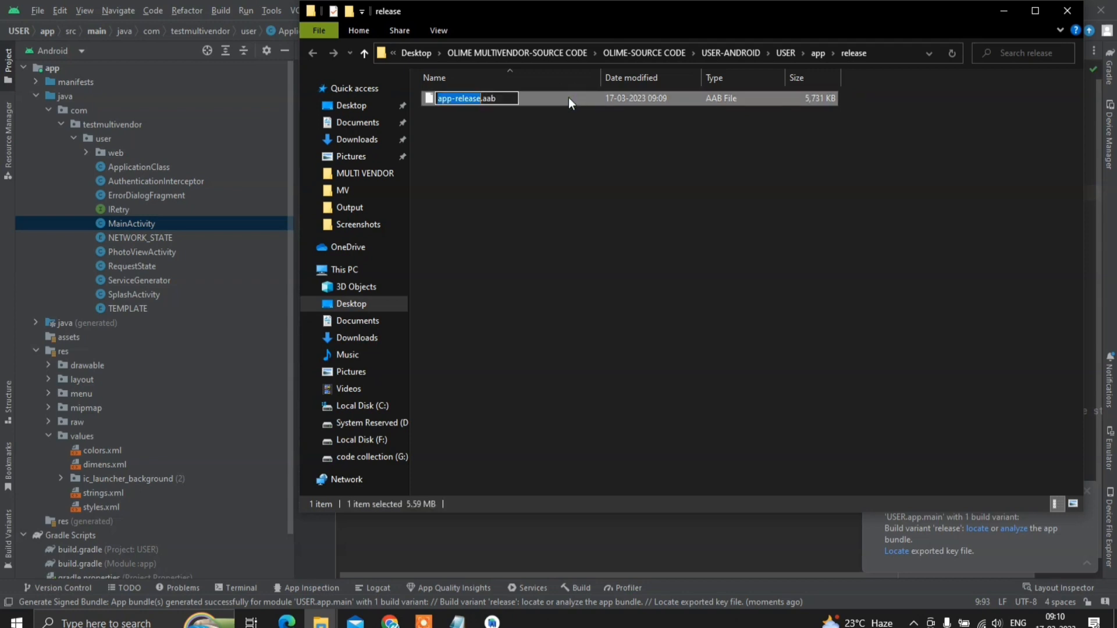
type("test ")
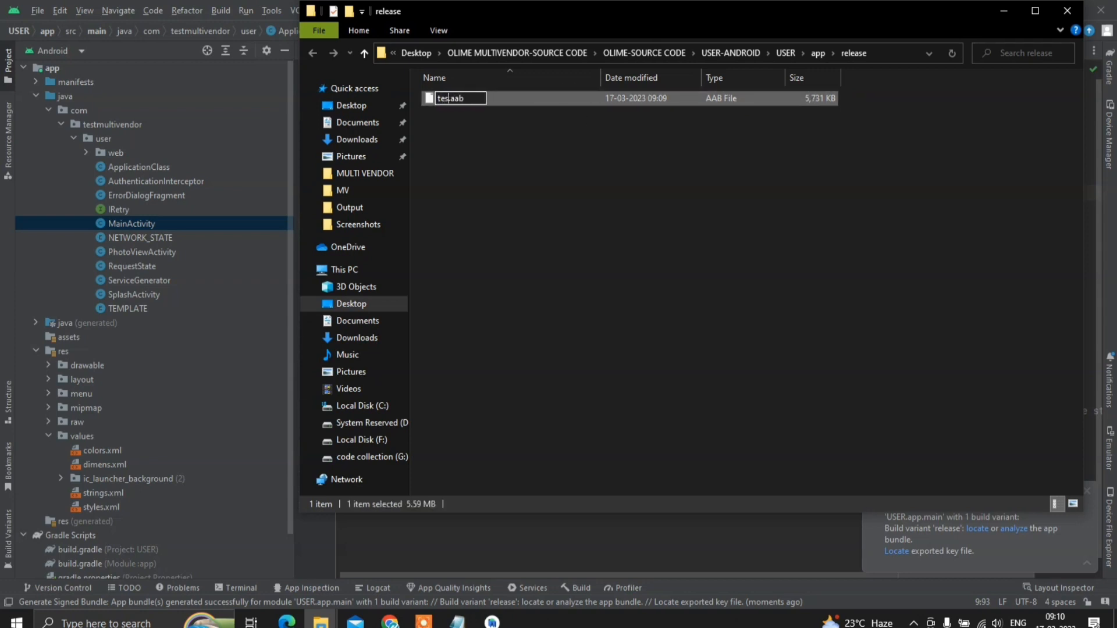
type("multive")
type("ndor fin")
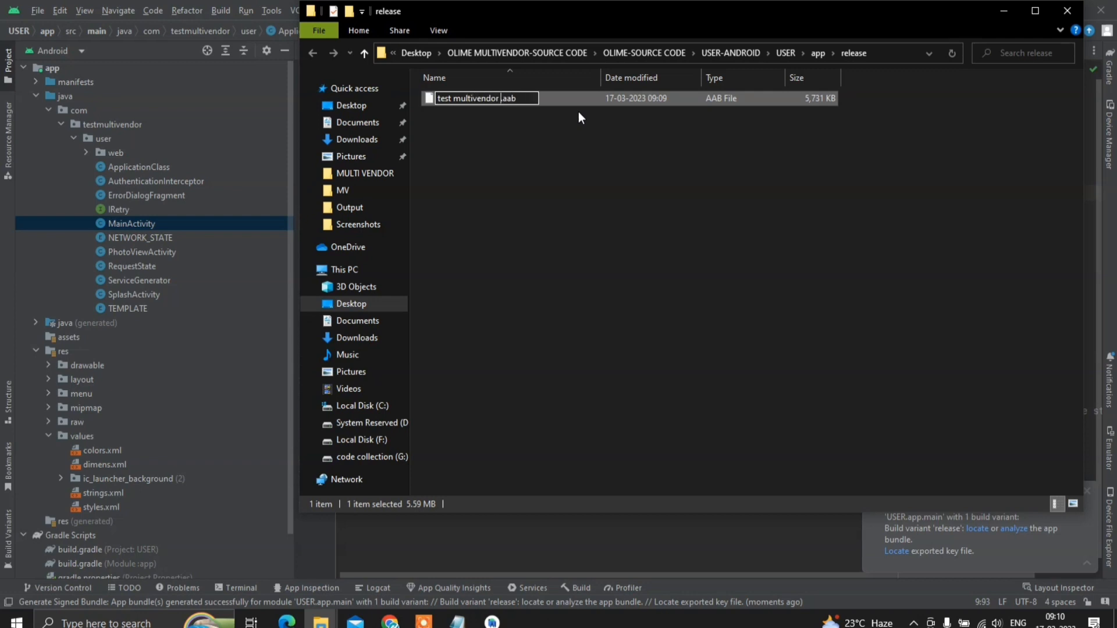
type("al re")
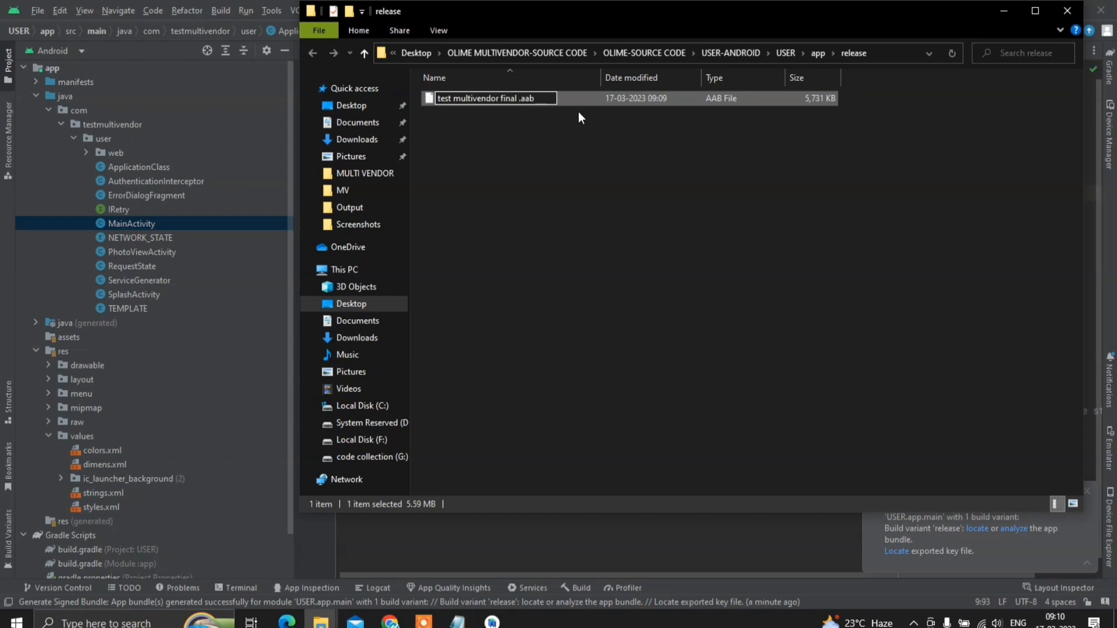
type("lease")
left_click(597, 186)
left_click(542, 96)
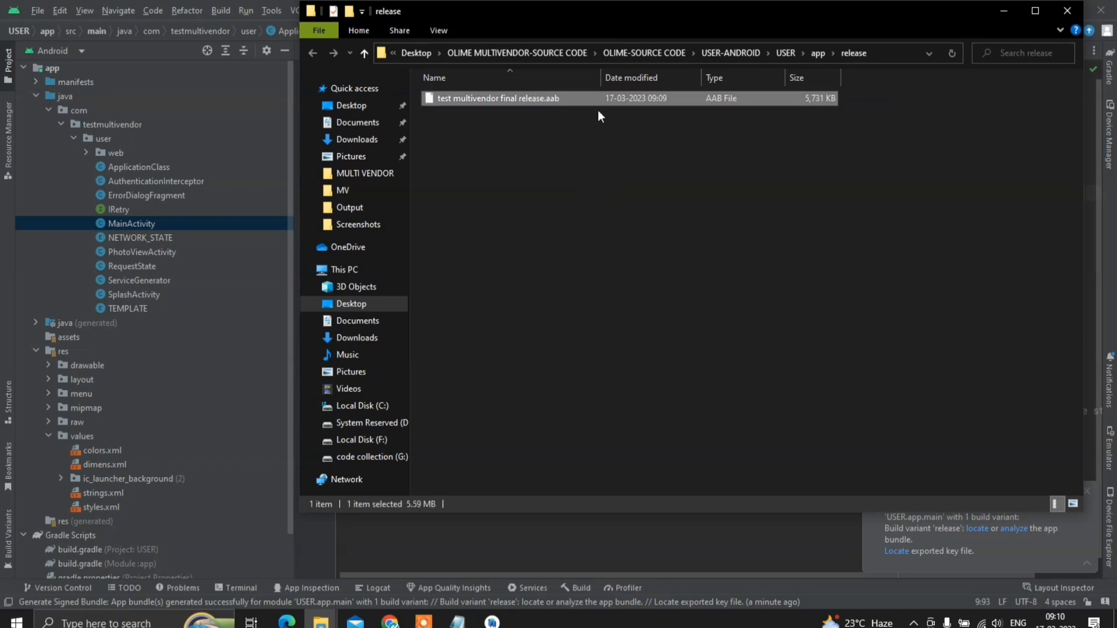
left_click(1001, 10)
left_click(1017, 11)
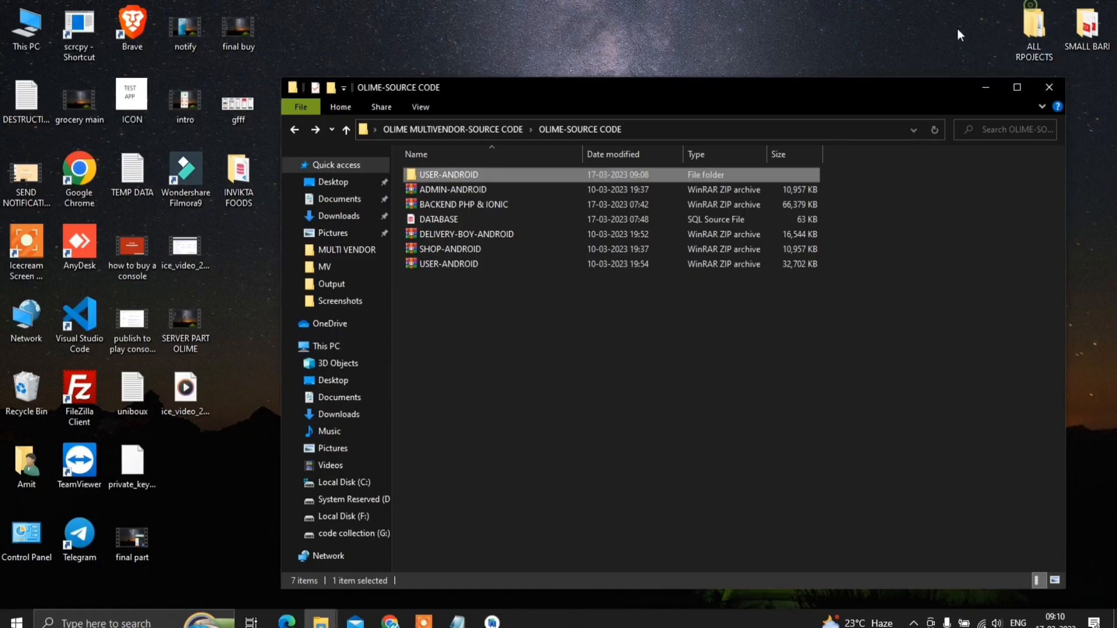
Paste test multivendor final release.aab onto the desktop beside the project files and refresh the desktop.
left_click(1049, 87)
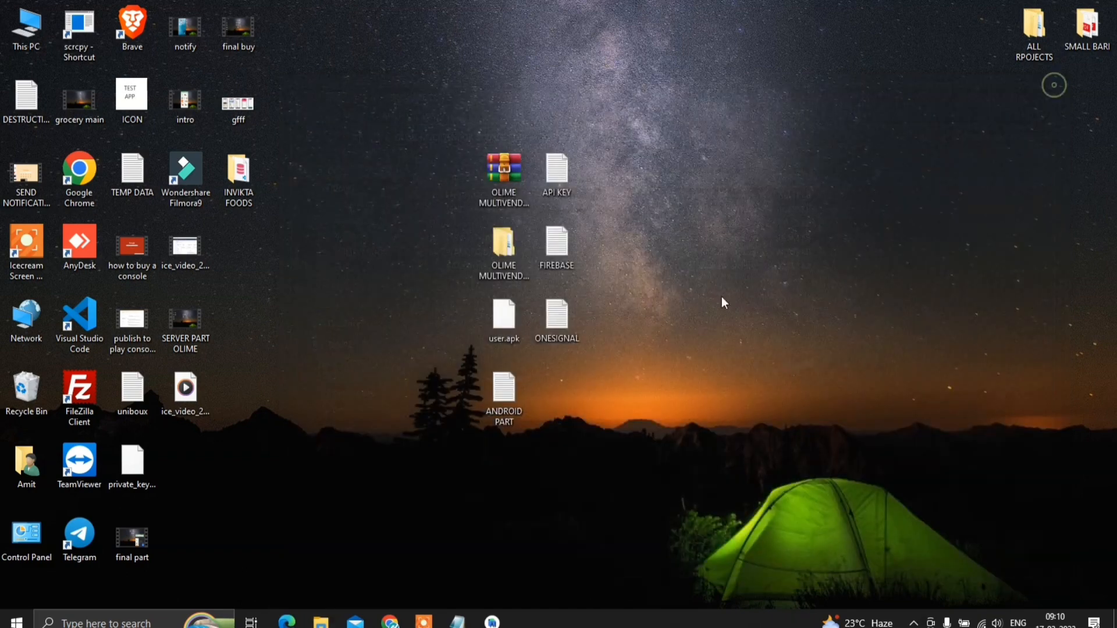
key("ctrl+v")
left_click_drag(185, 491, 563, 386)
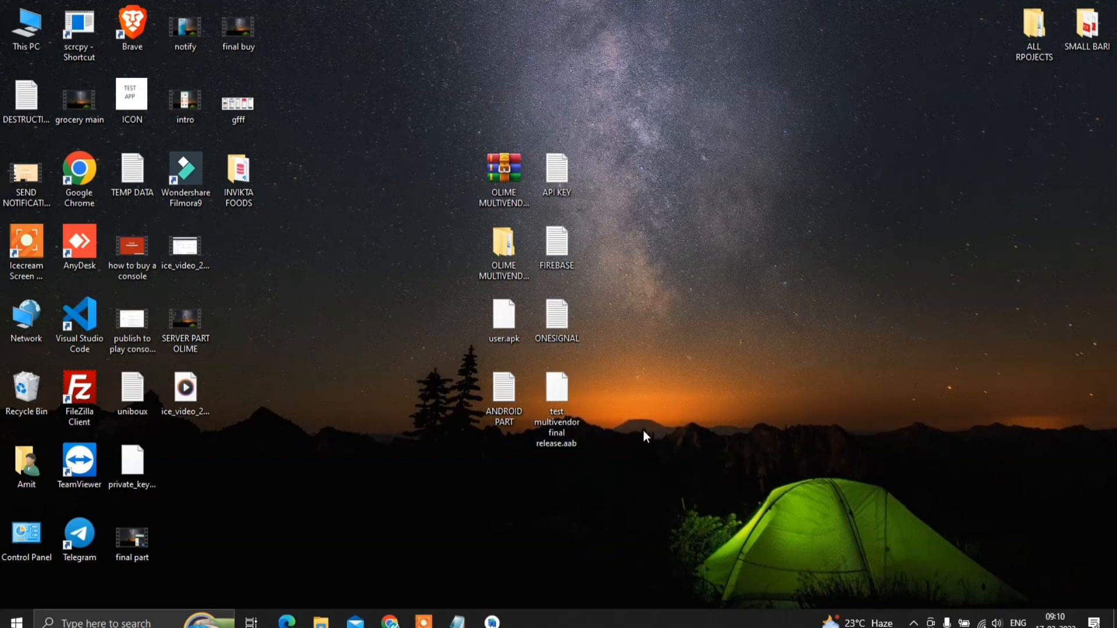
left_click(496, 623)
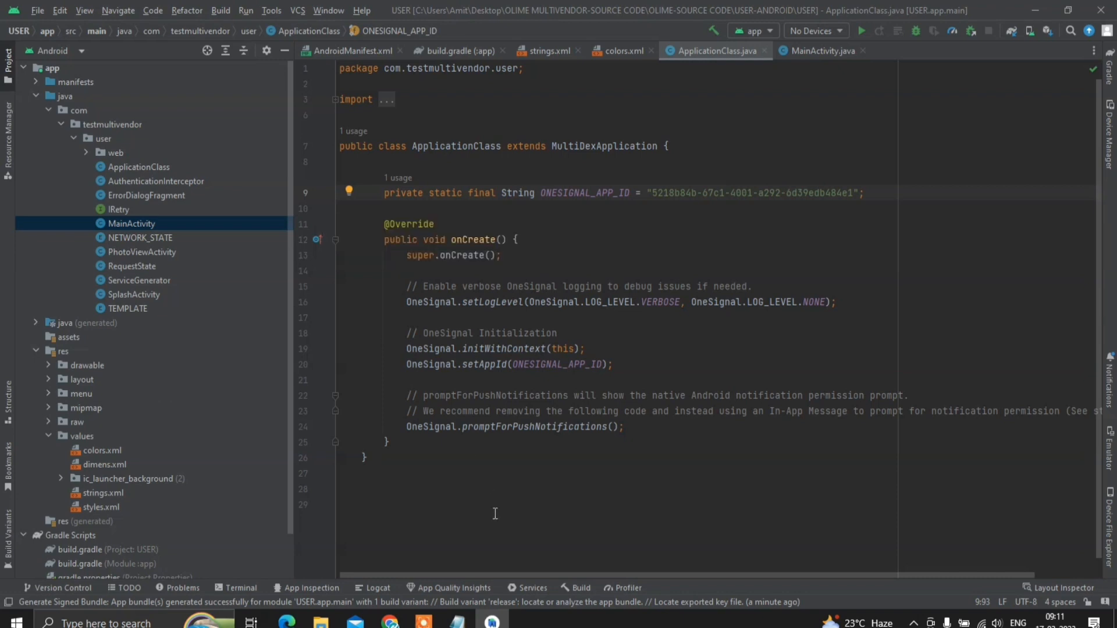
left_click(1034, 10)
right_click(724, 294)
left_click(759, 333)
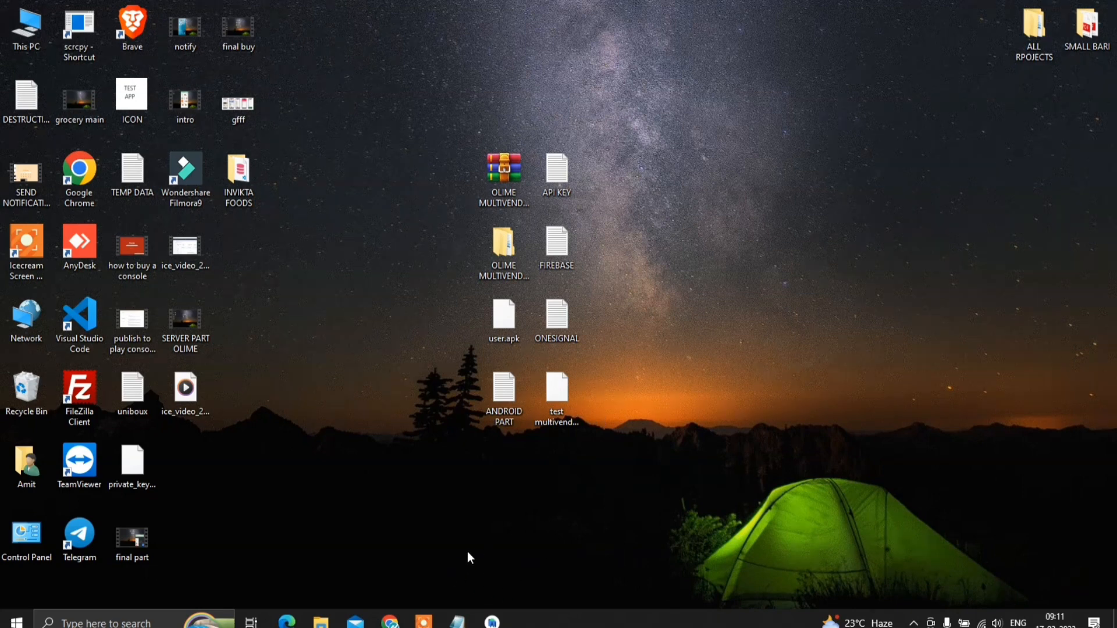
mouse_move(423, 622)
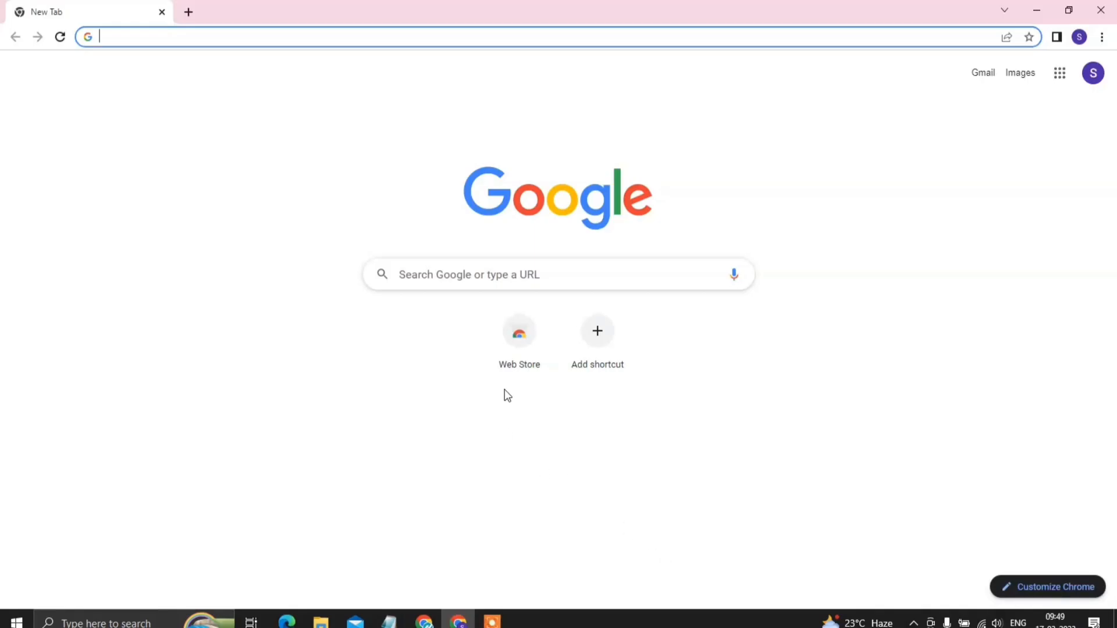
Hide the browser windows and restart scrcpy phone mirroring.
left_click(1037, 9)
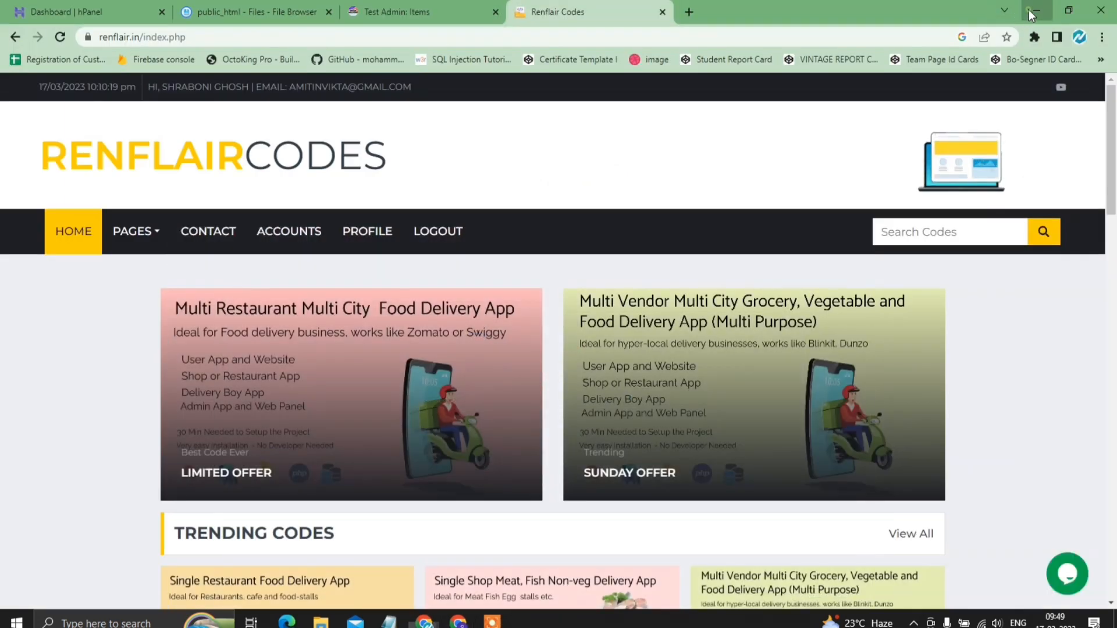
left_click(1029, 8)
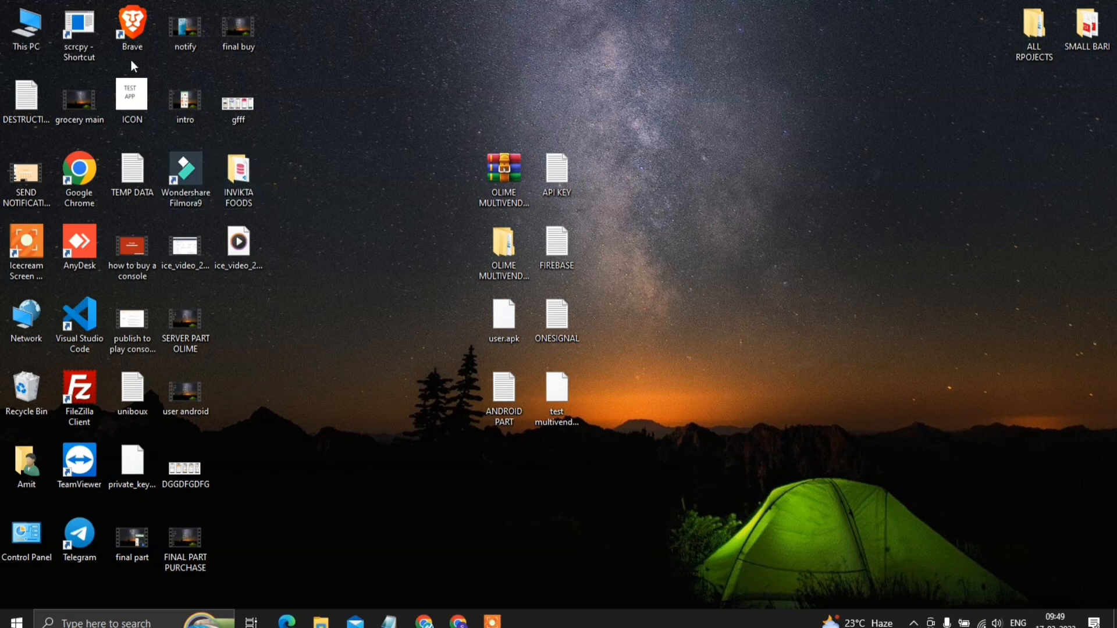
double_click(87, 29)
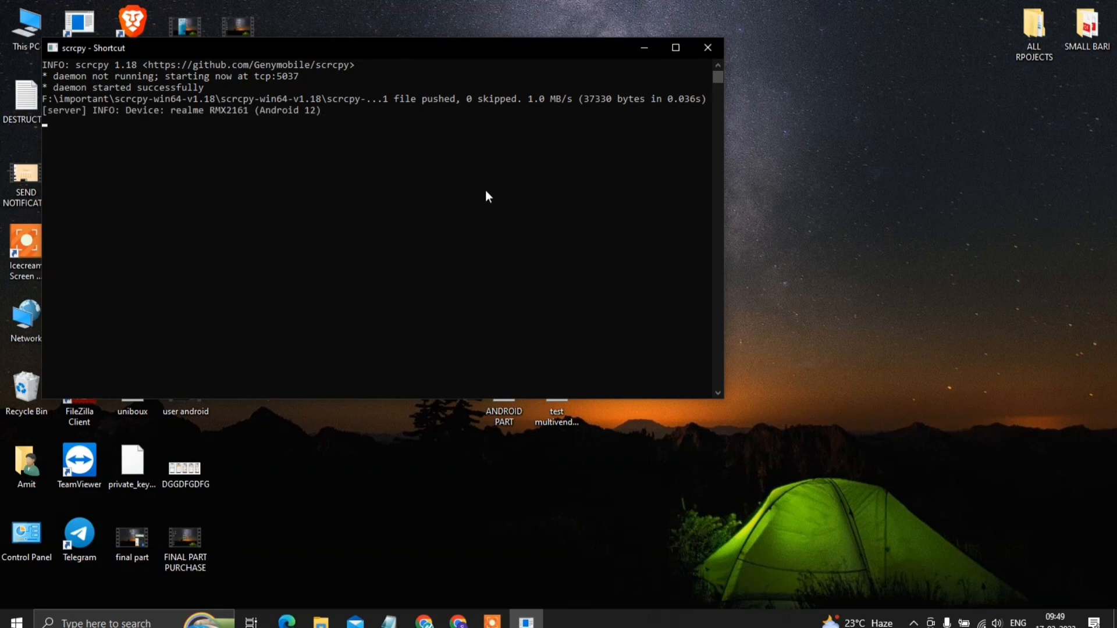
left_click_drag(394, 49, 310, 224)
left_click(628, 222)
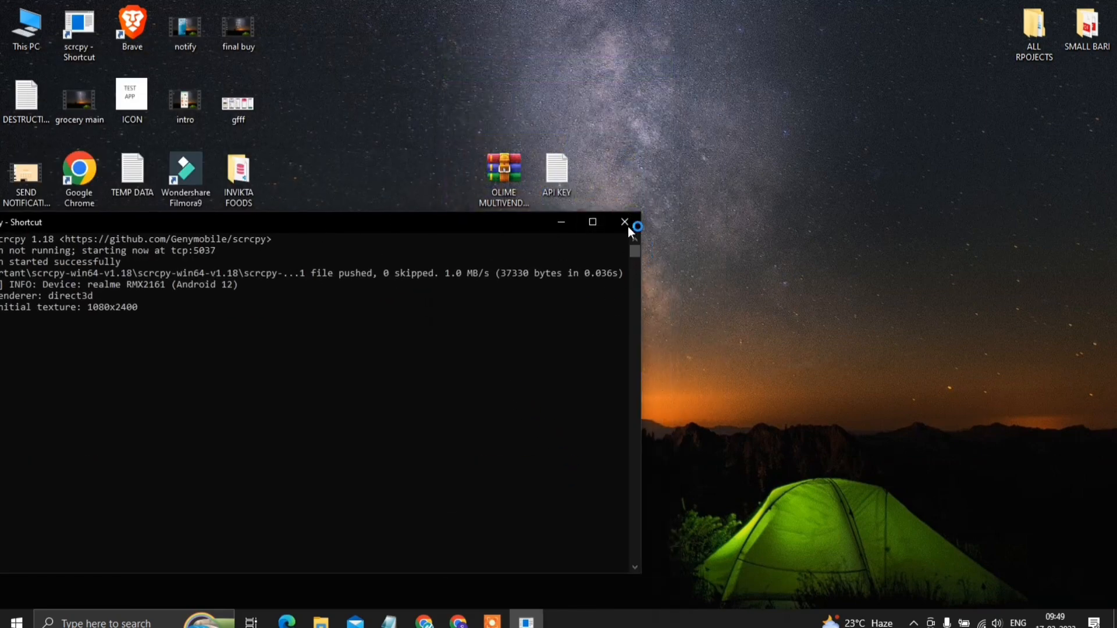
double_click(81, 41)
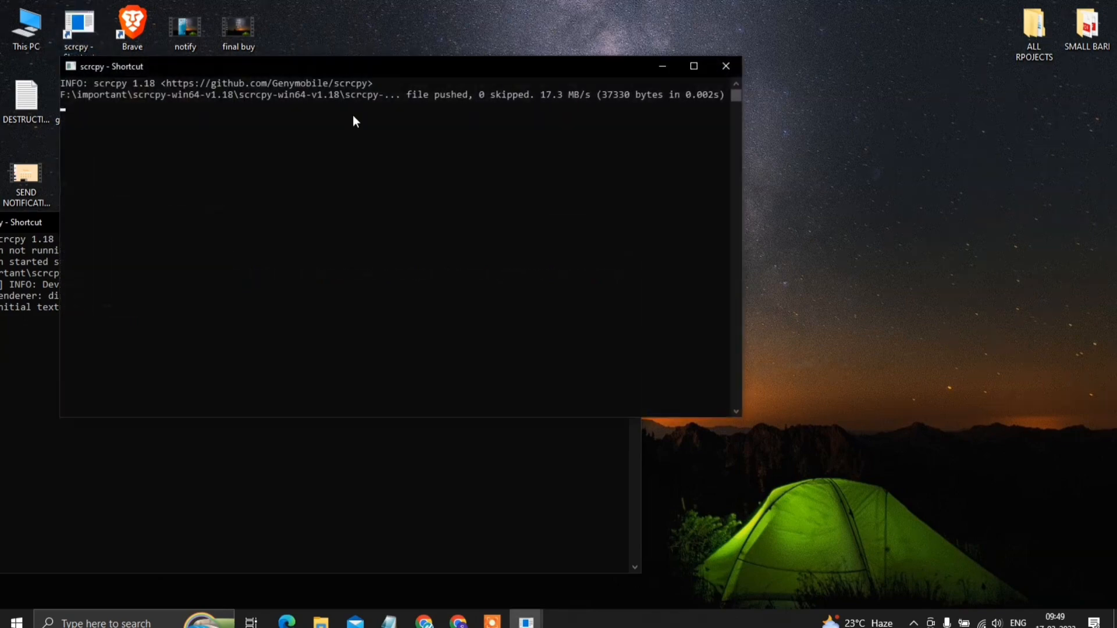
scroll(558, 361, "down", 10)
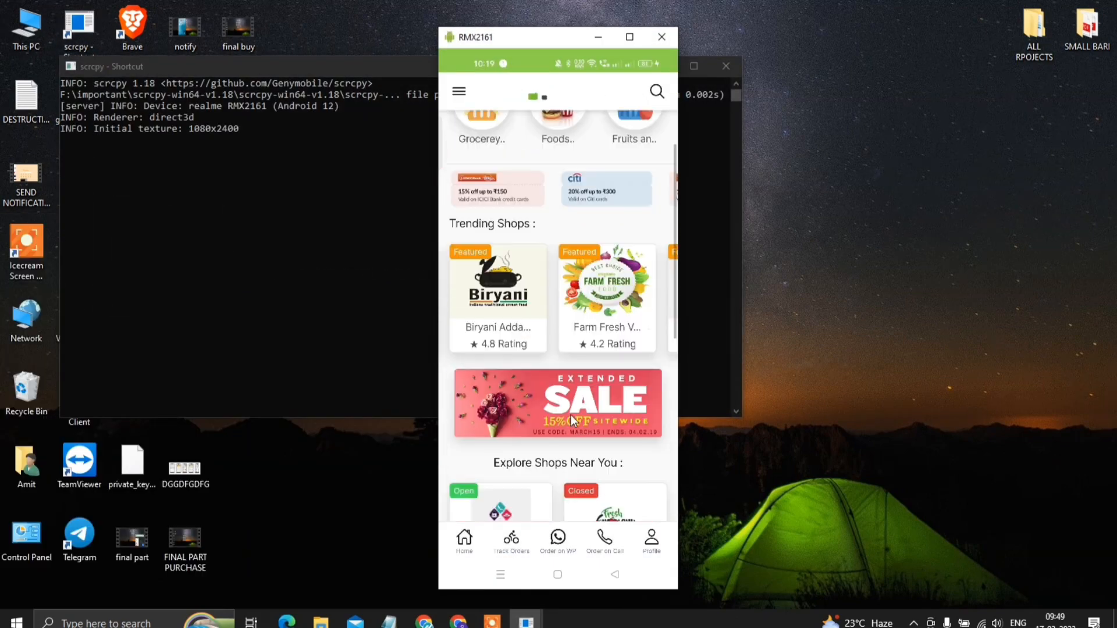
In the mirrored app, open the Biryani Chicken product from the Biryani Adda shop.
middle_click(573, 409)
scroll(575, 399, "down", 3)
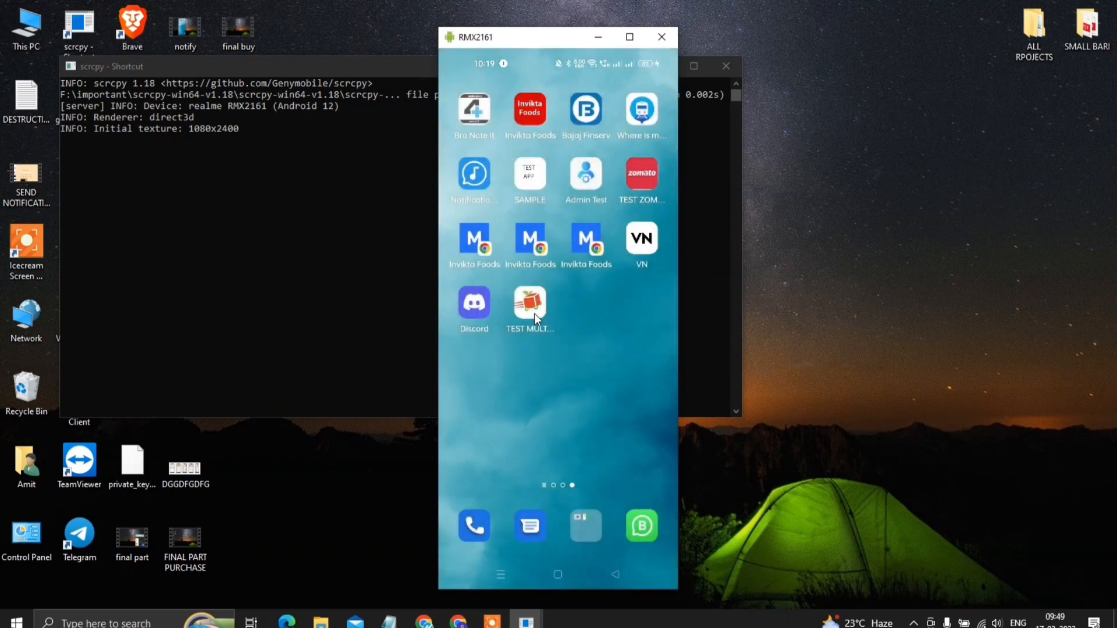
scroll(534, 313, "up", 1)
left_click_drag(470, 348, 462, 316)
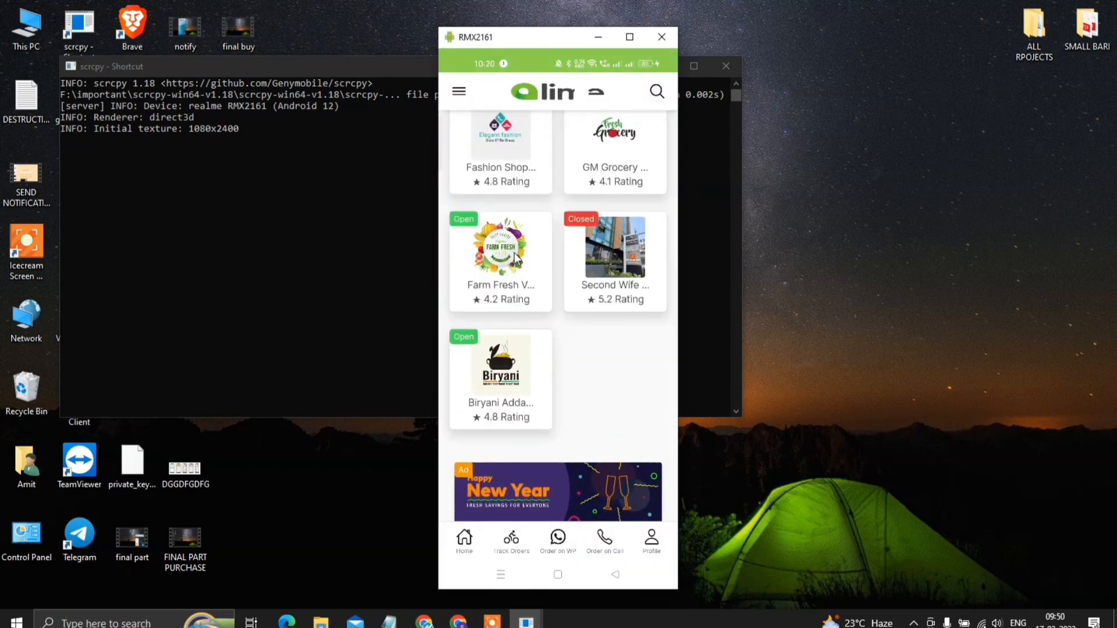
scroll(514, 252, "up", 5)
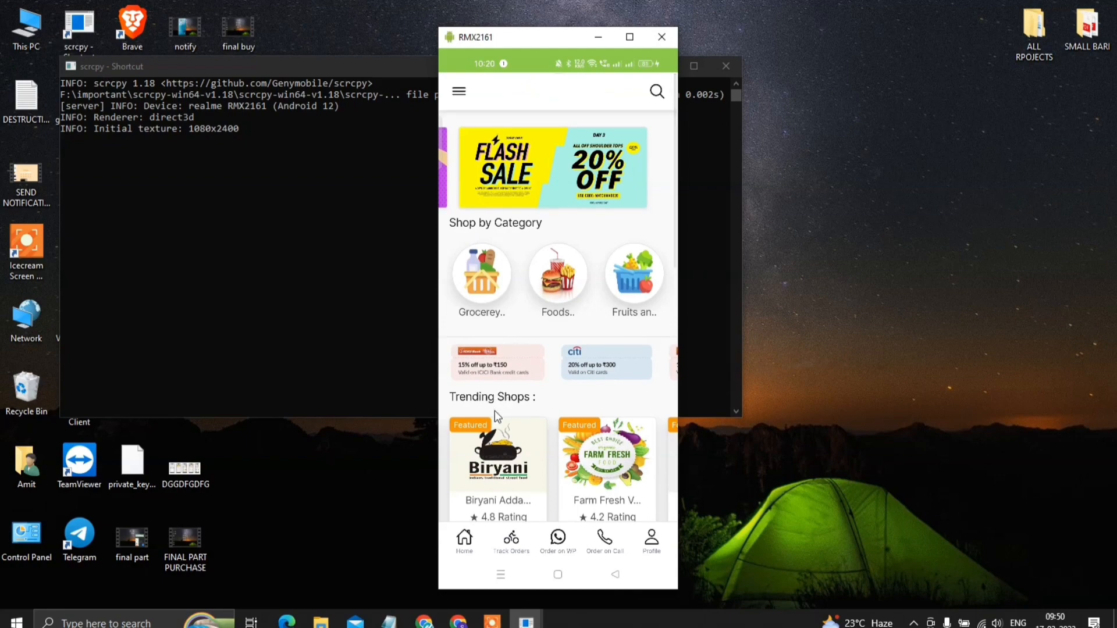
scroll(497, 401, "down", 2)
left_click(503, 388)
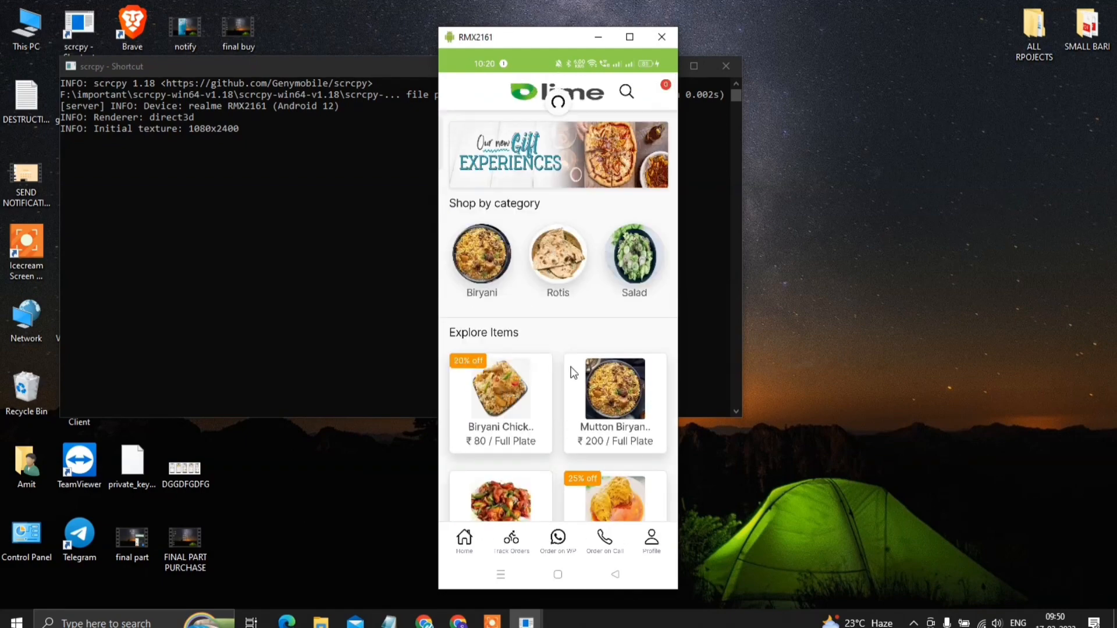
scroll(567, 362, "down", 5)
left_click(518, 143)
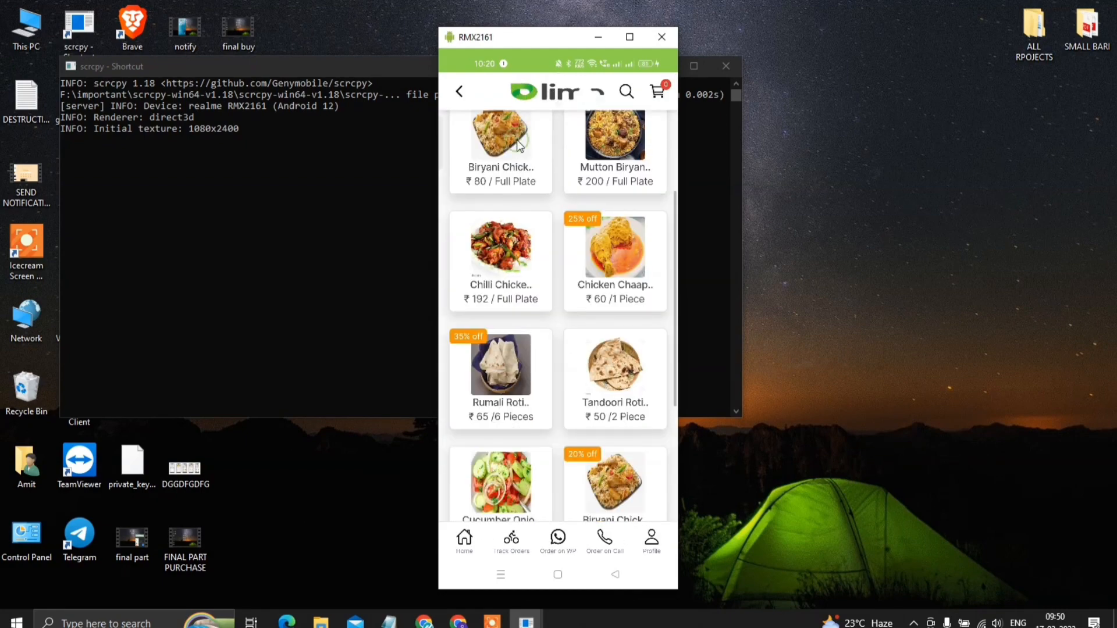
Add a full plate of Biryani Chicken to the cart, start checkout, then back out to home.
left_click(574, 431)
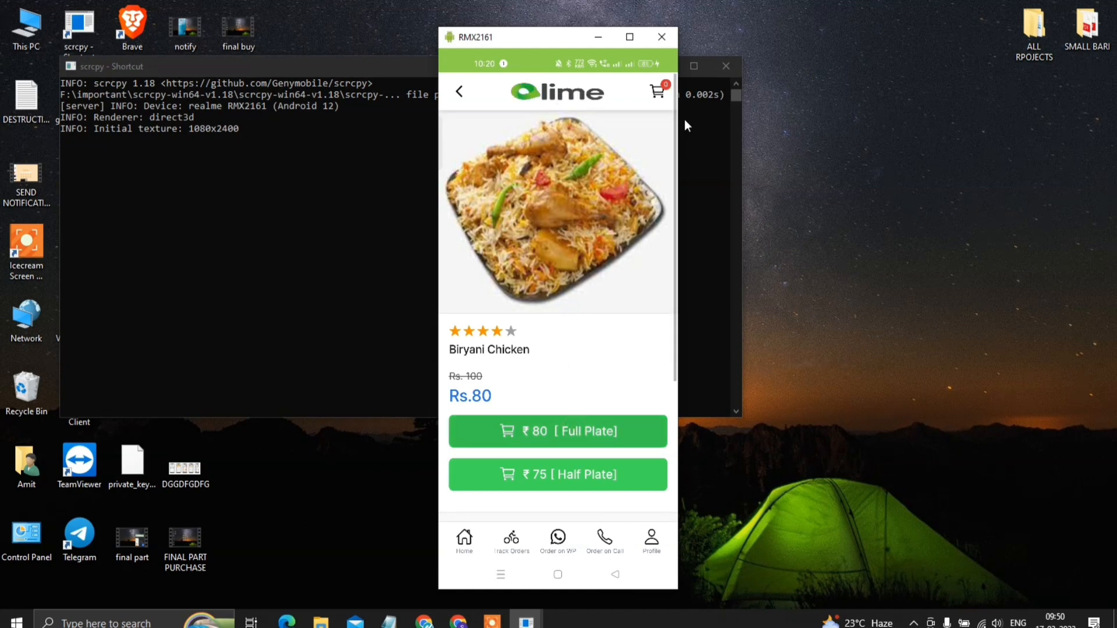
left_click(664, 89)
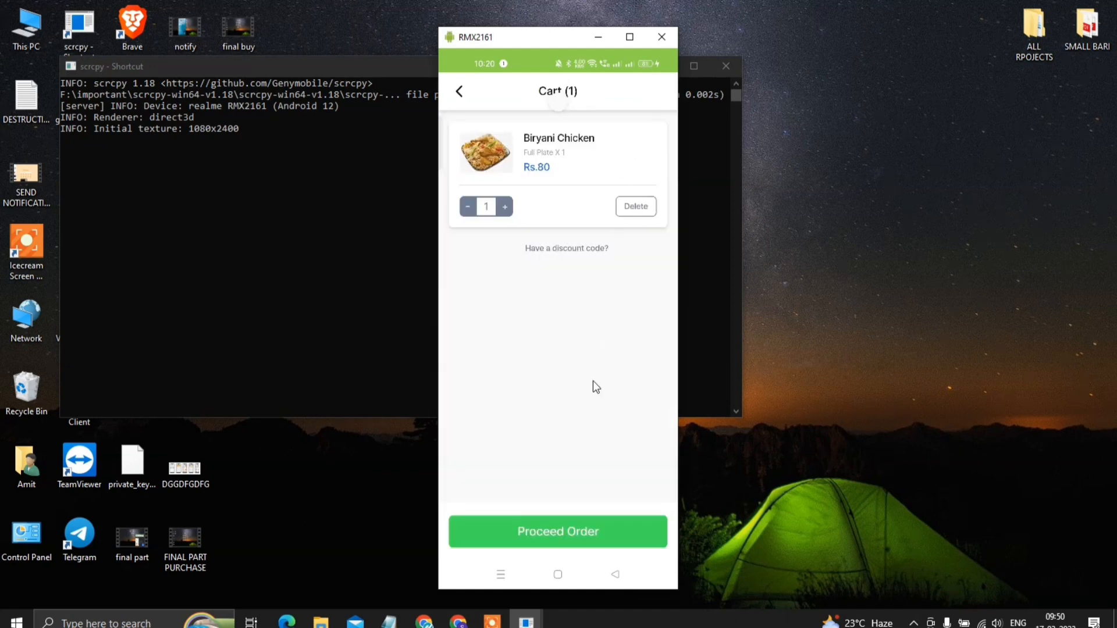
left_click(569, 532)
left_click(574, 386)
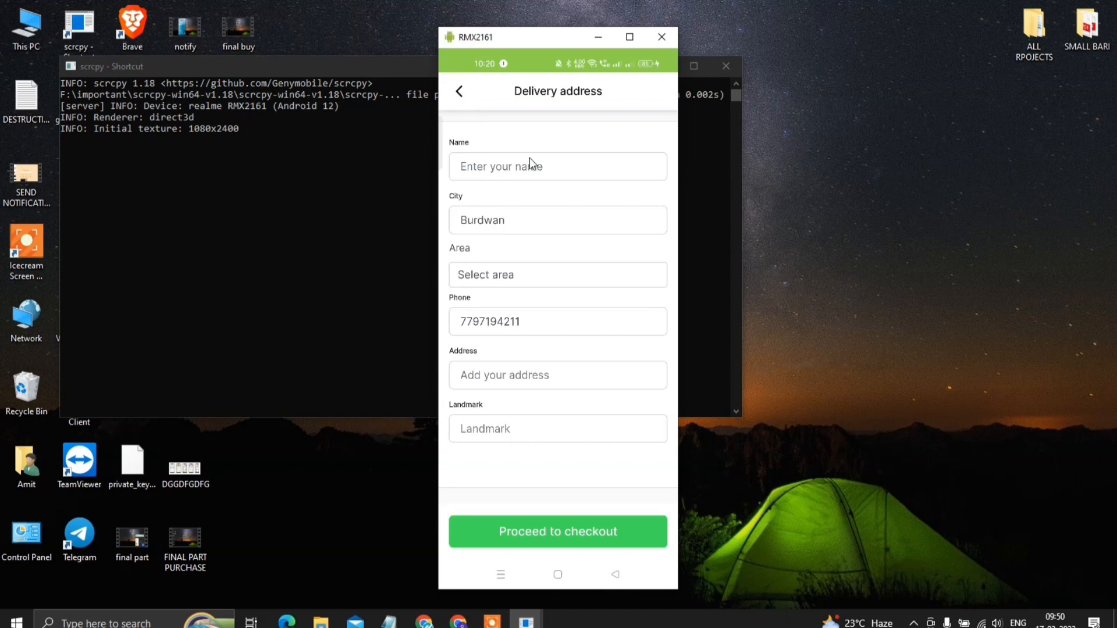
left_click(462, 92)
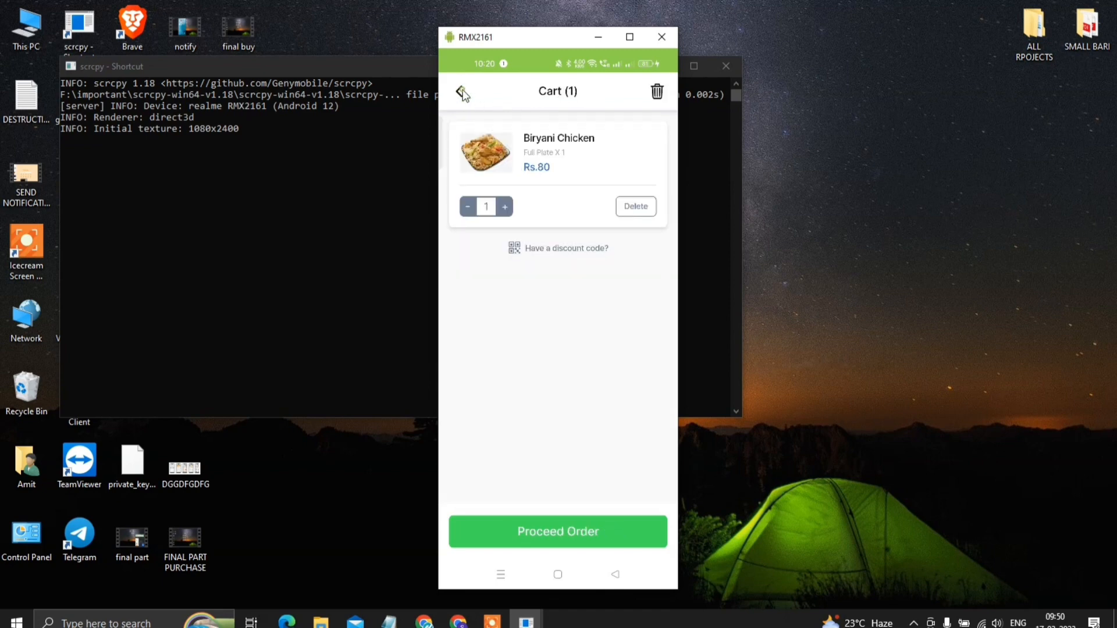
left_click(462, 92)
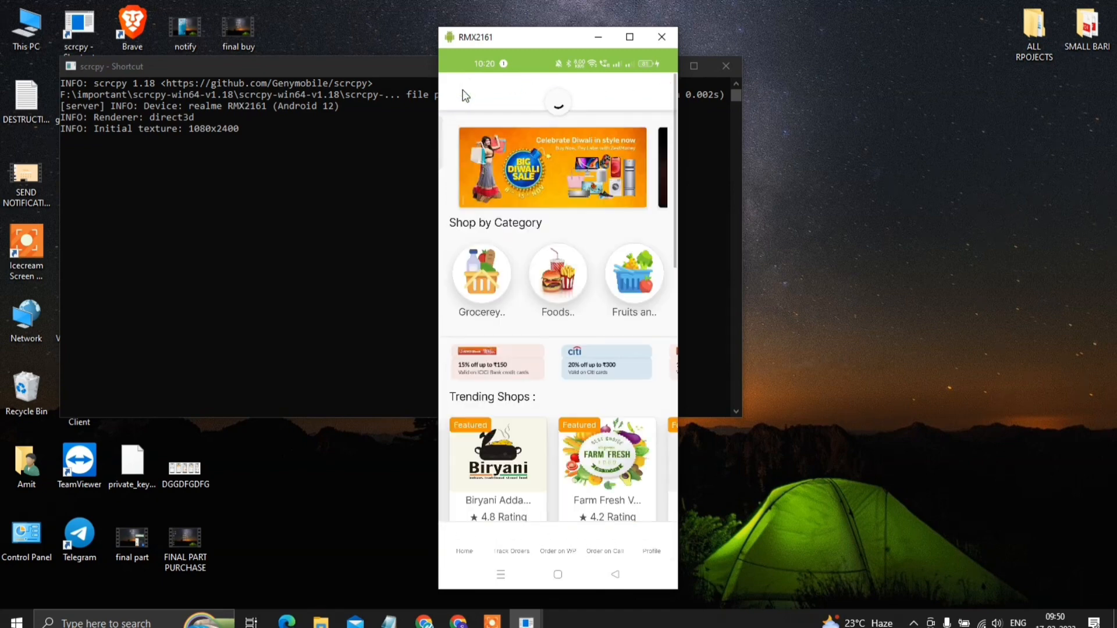
Swipe away the verification-code notification in the phone's shade and bring Chrome forward.
left_click_drag(556, 64, 546, 225)
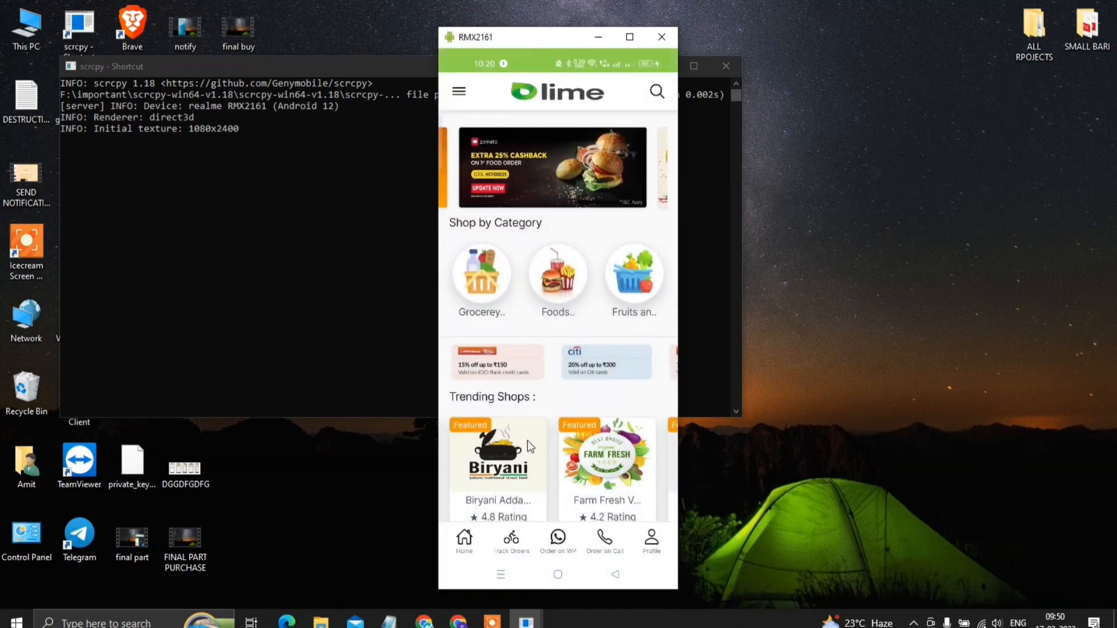
key("alt+n")
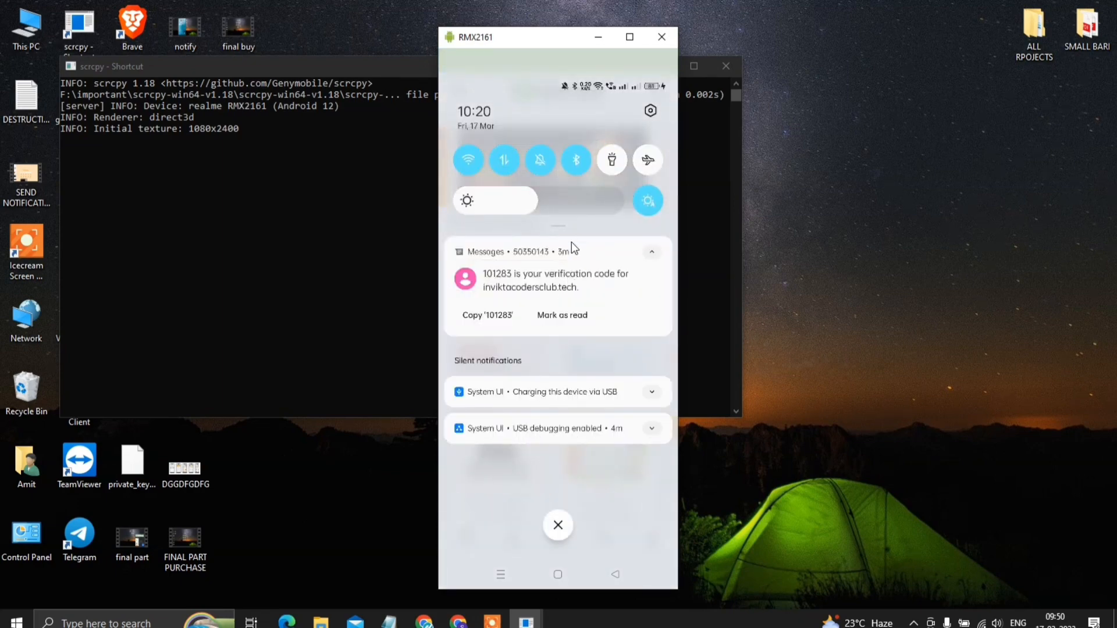
left_click_drag(517, 38, 855, 30)
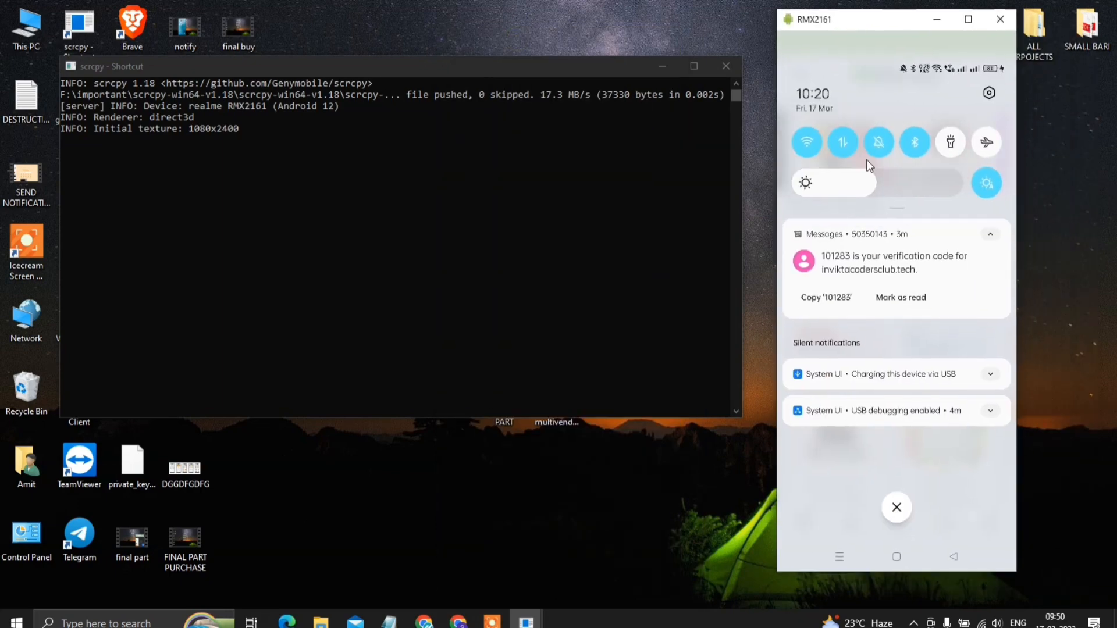
left_click_drag(823, 272, 1006, 276)
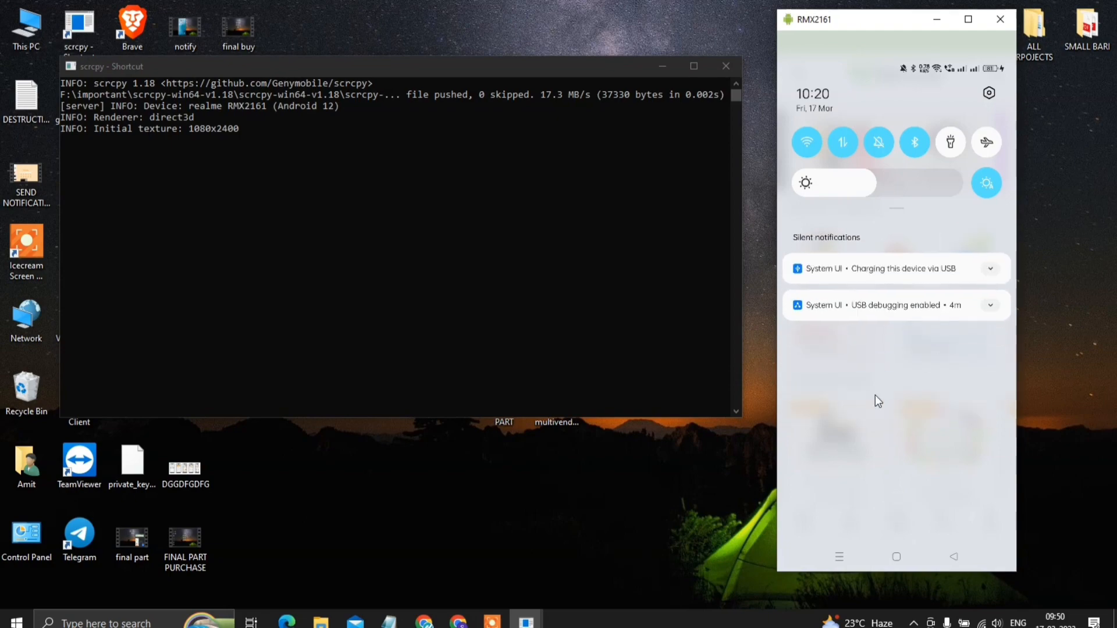
left_click(859, 338)
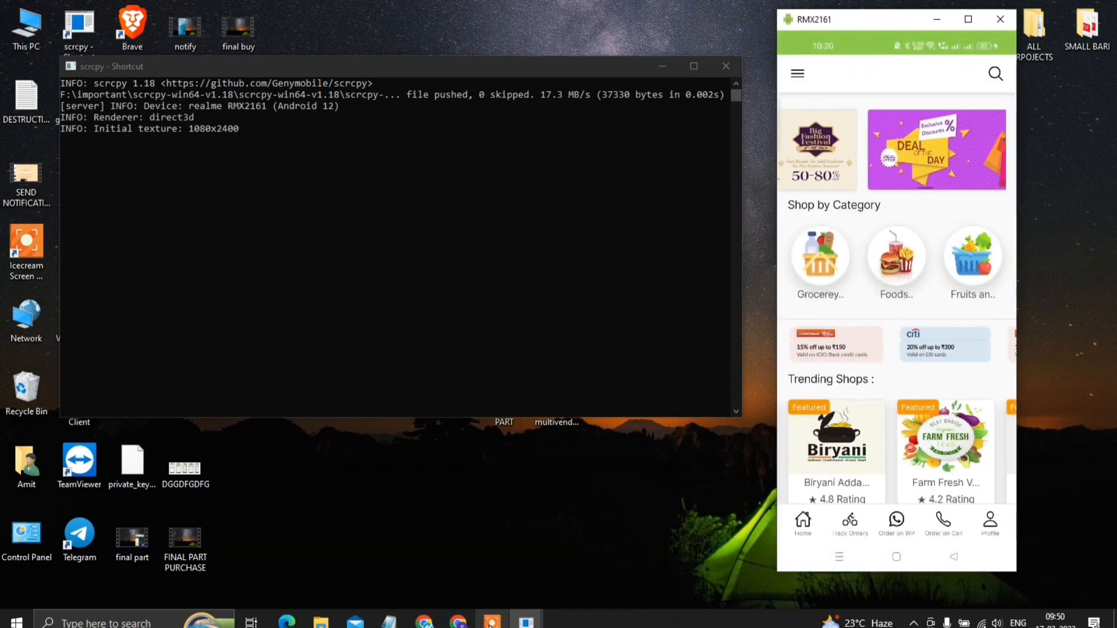
left_click(458, 621)
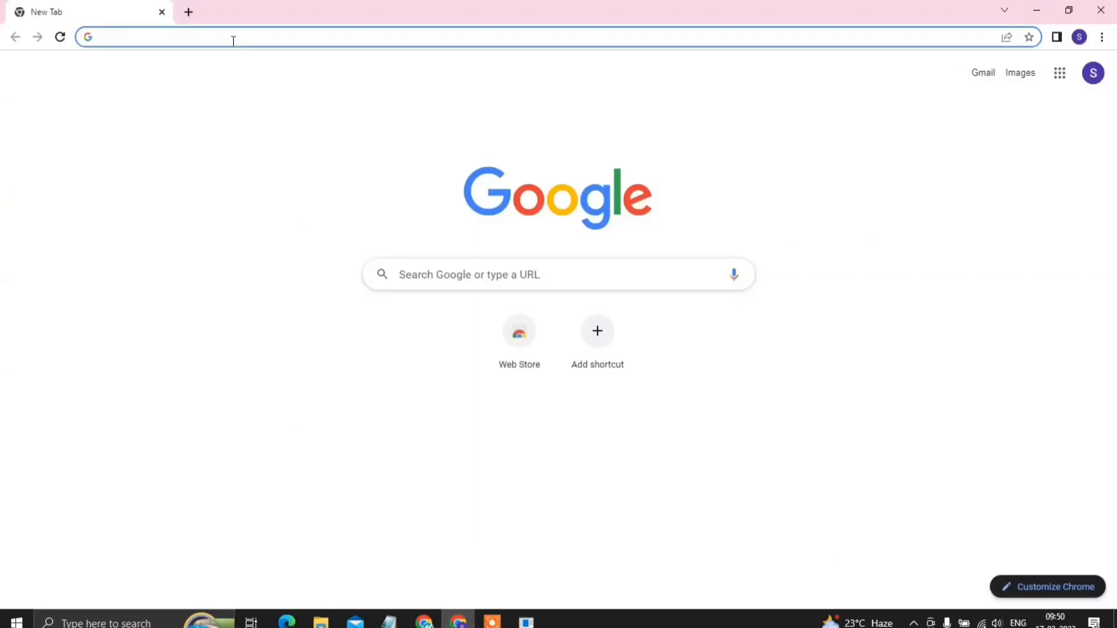
Search for onesignal, log in, and open the TEST MULTIVENDOR app dashboard.
type("ONE")
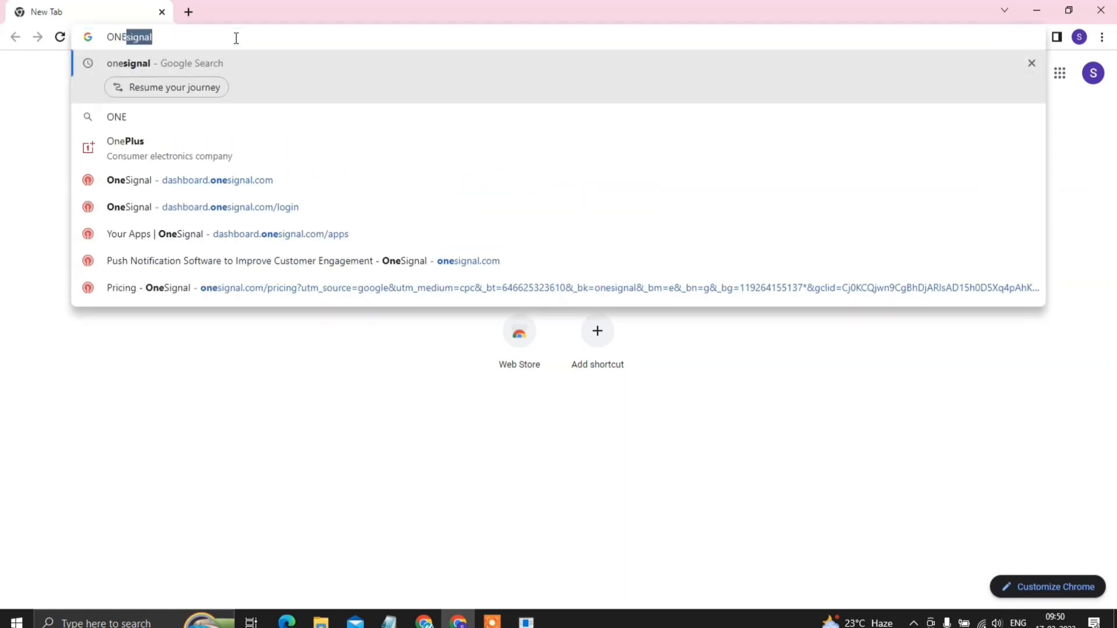
key("Return")
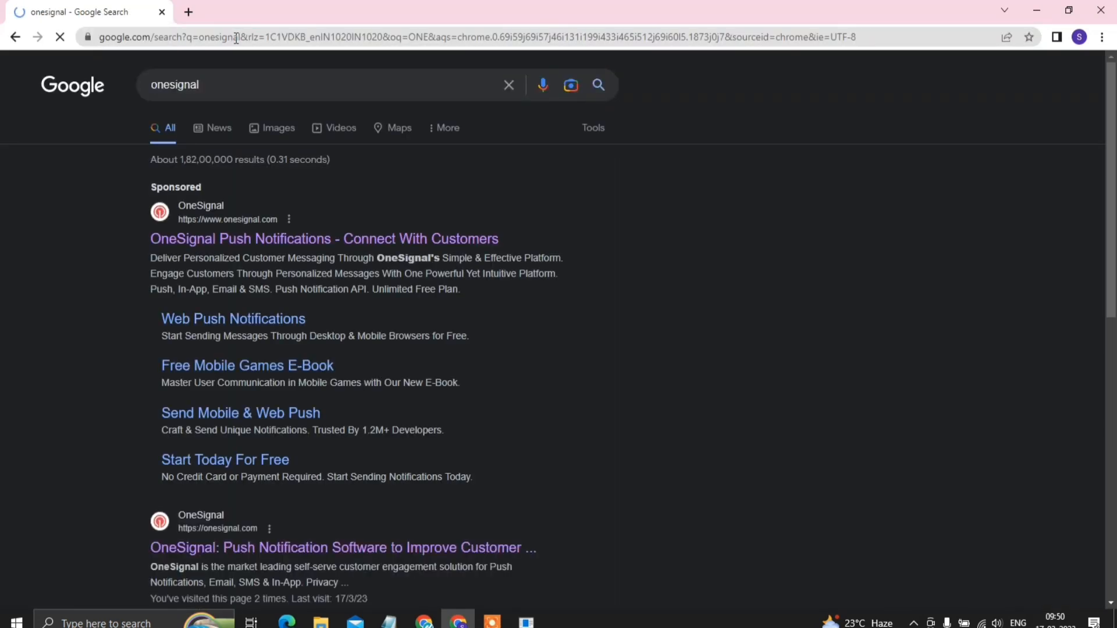
left_click(346, 242)
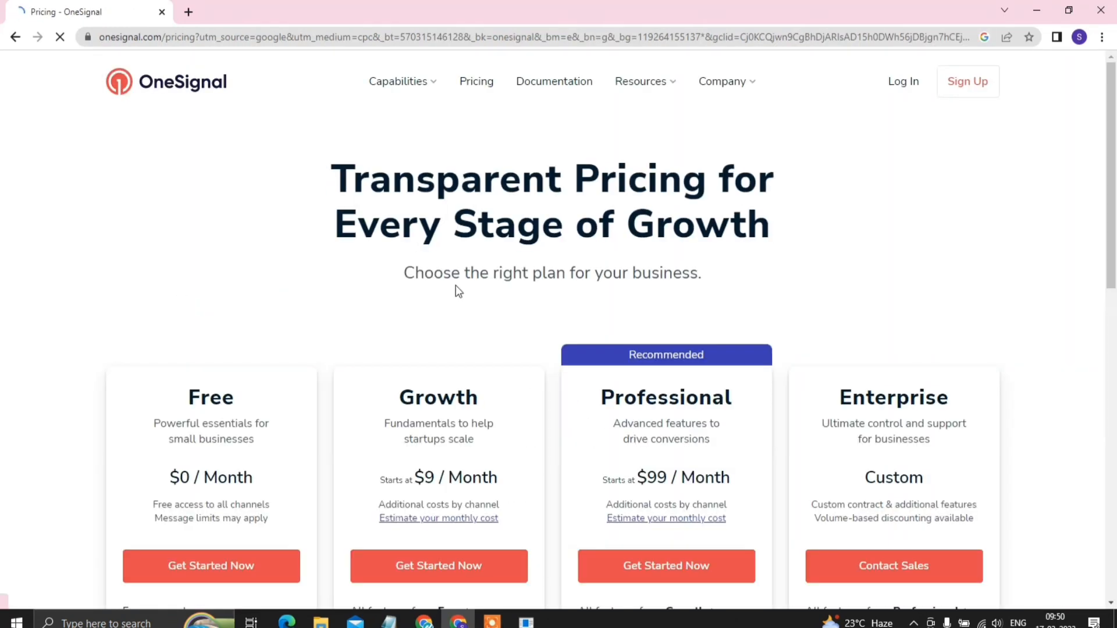
left_click(908, 88)
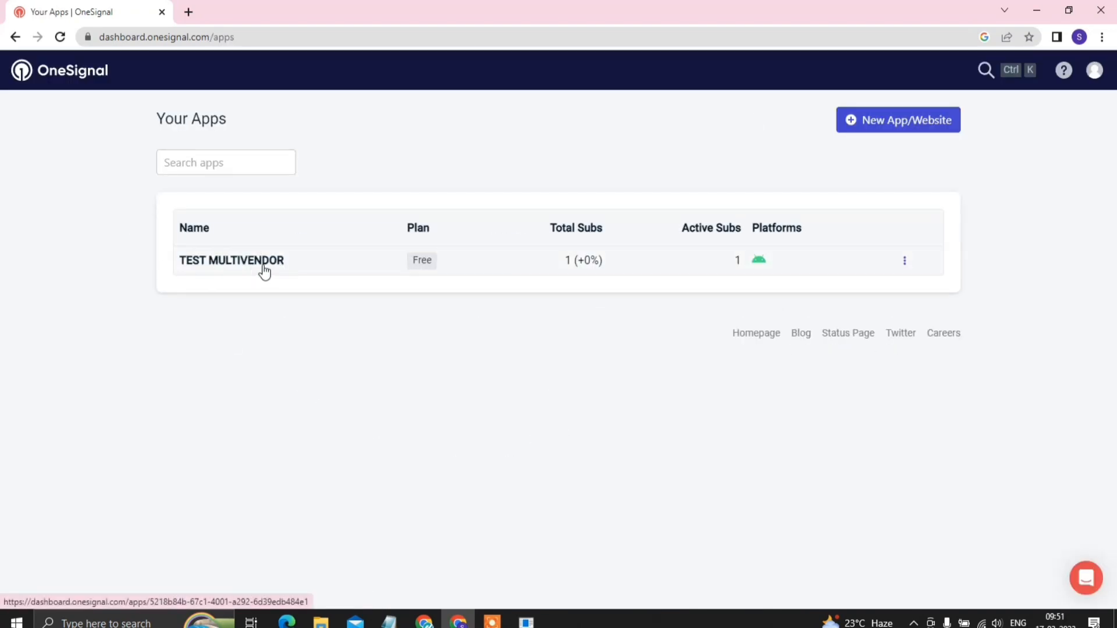
left_click(259, 266)
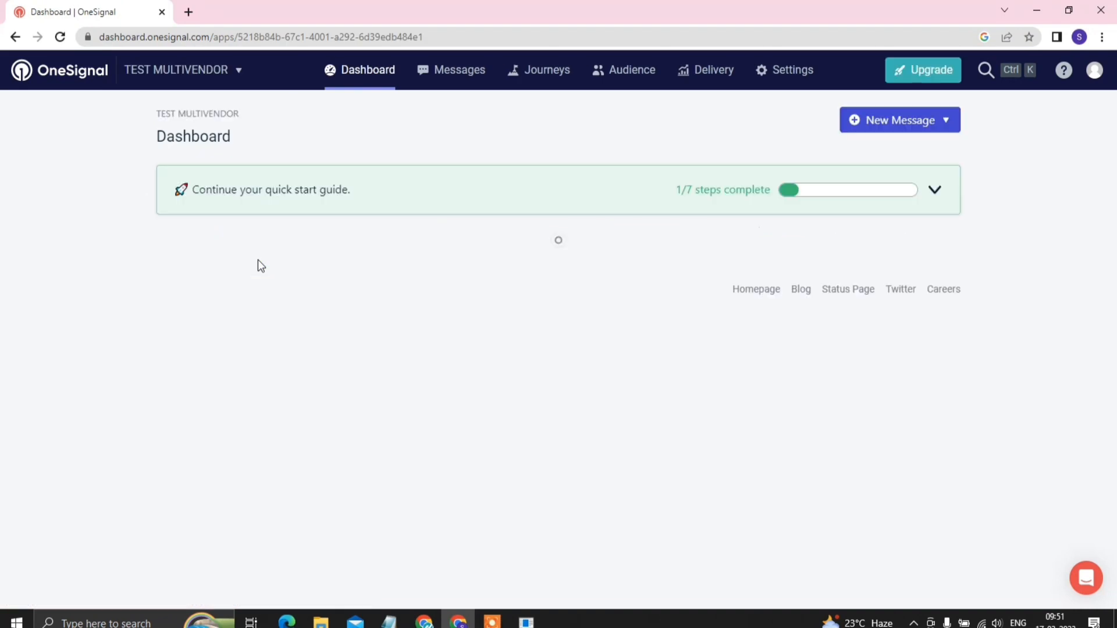
Start a new push notification with message name TESTING.
left_click(872, 125)
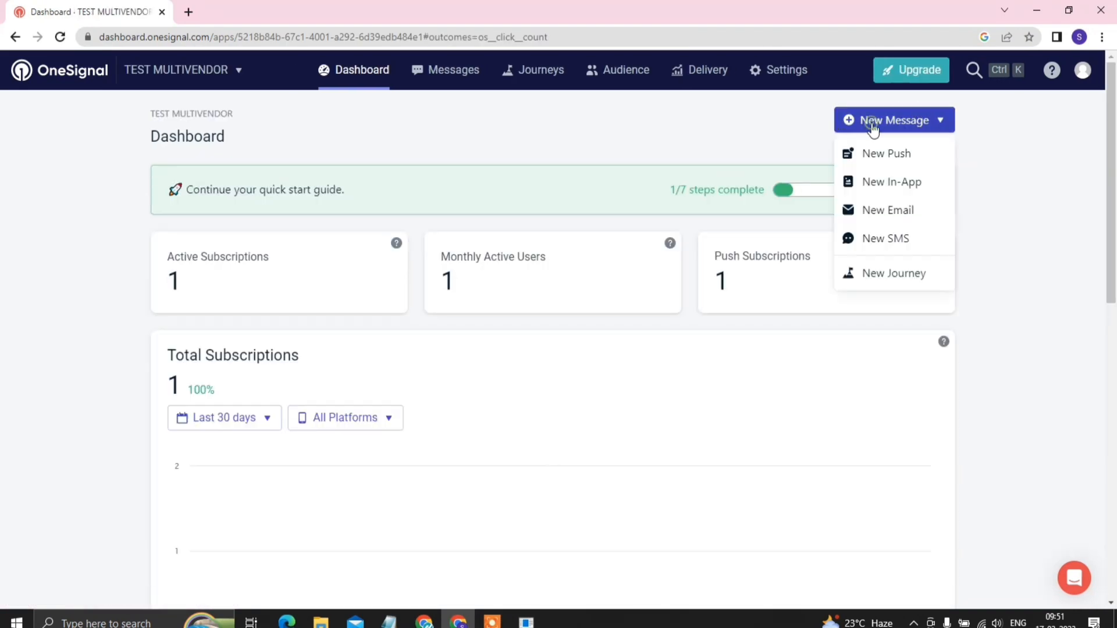
left_click(898, 154)
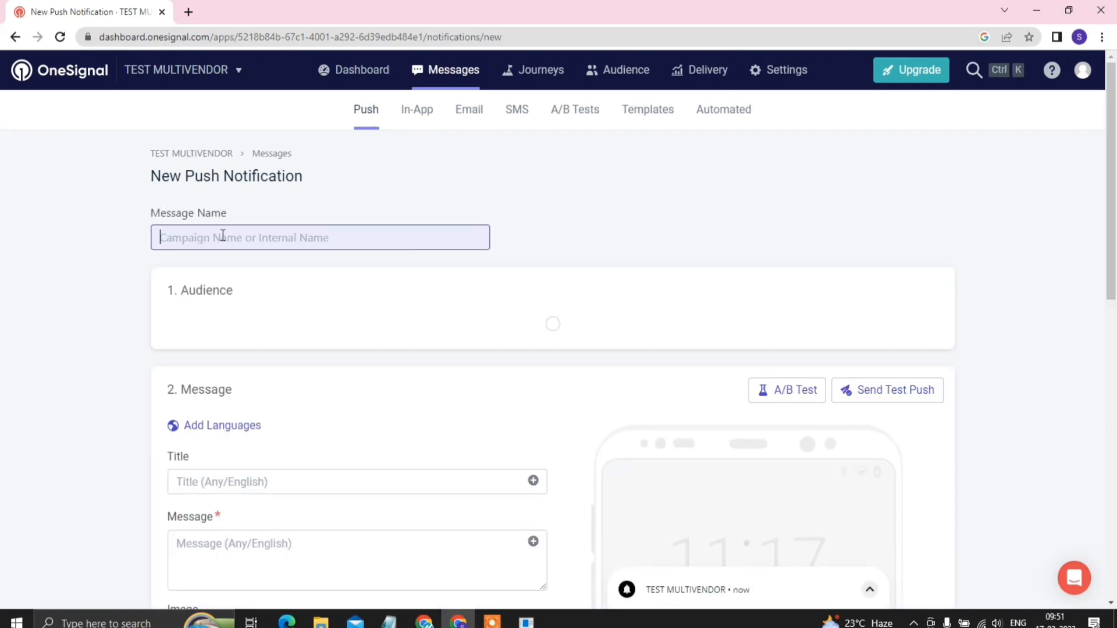
type("TESTING")
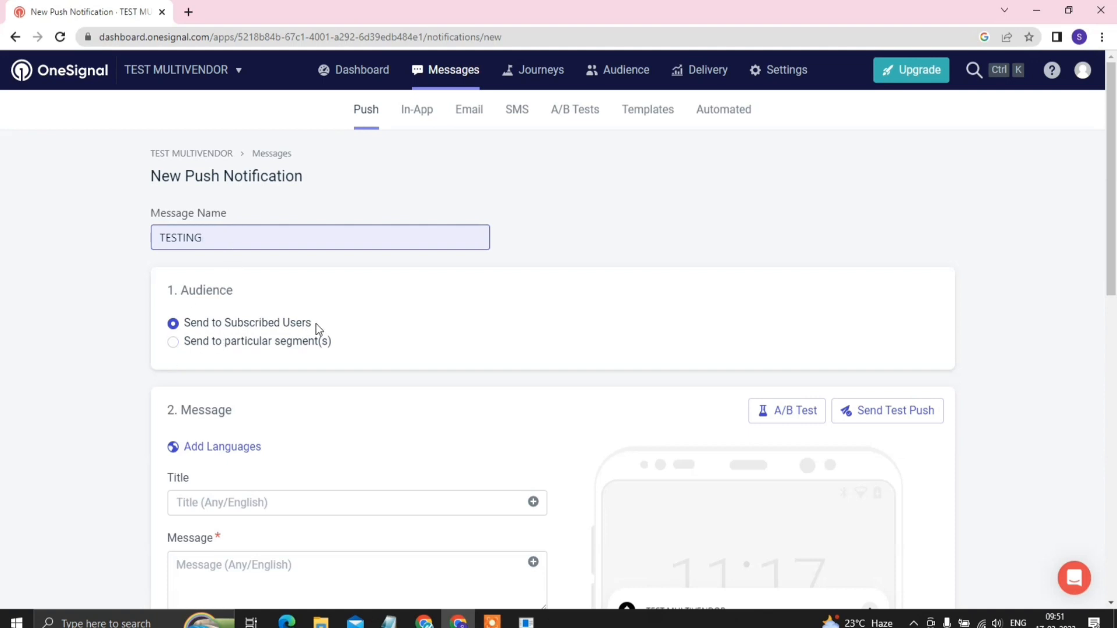
scroll(316, 324, "down", 1)
mouse_move(526, 621)
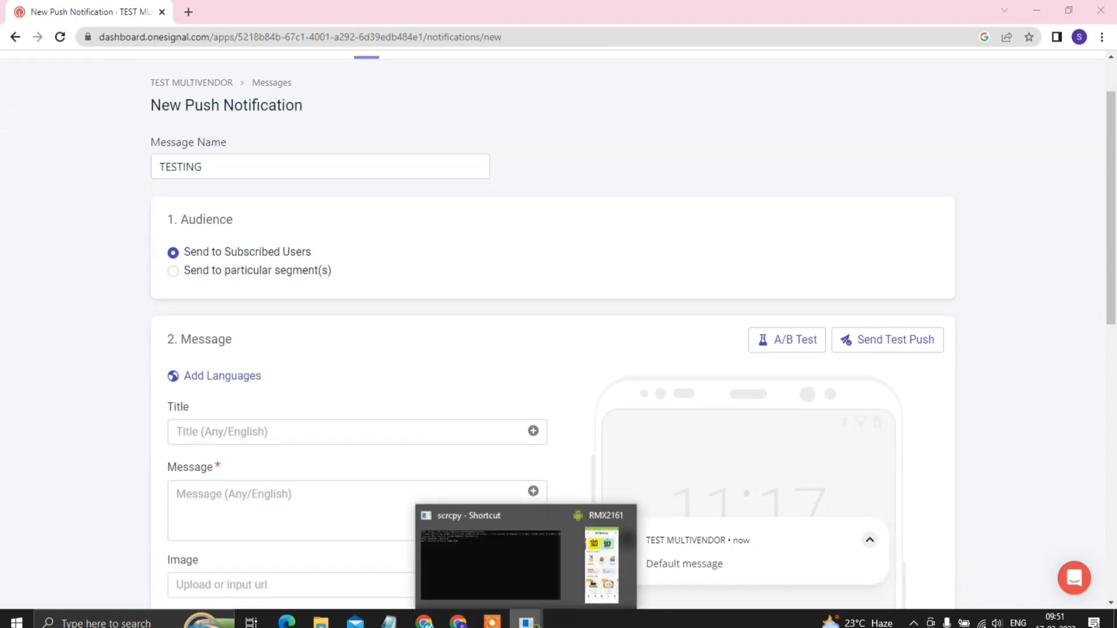
left_click(598, 563)
left_click_drag(863, 48, 895, 141)
scroll(258, 344, "down", 3)
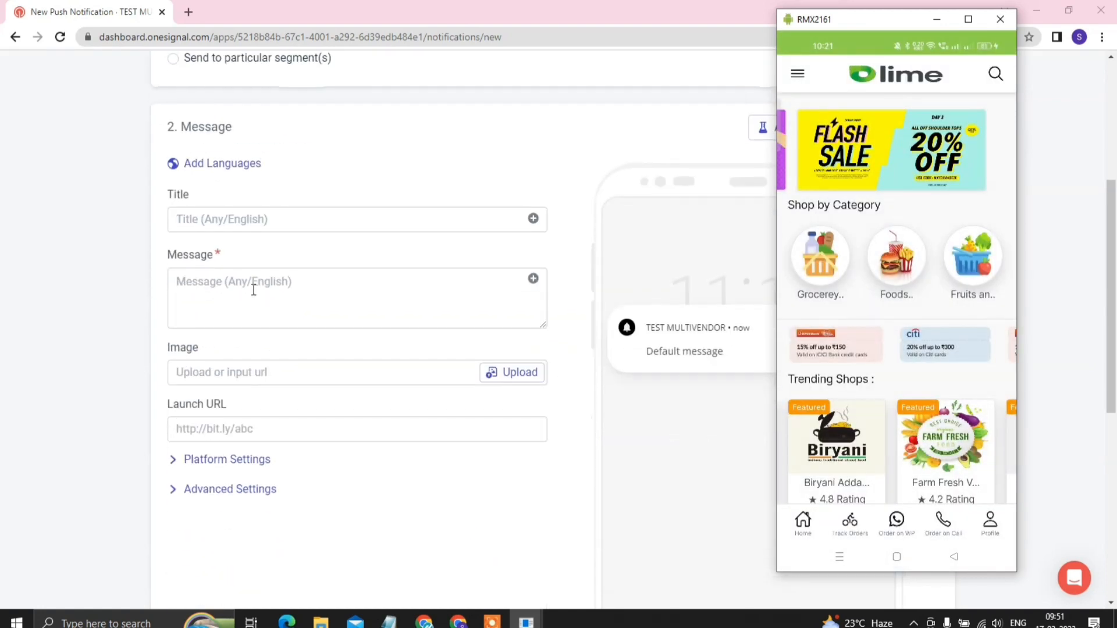
Enter title NEW OFFER and a placeholder message, then bring up the image upload.
left_click(249, 225)
type("NEW OFFER")
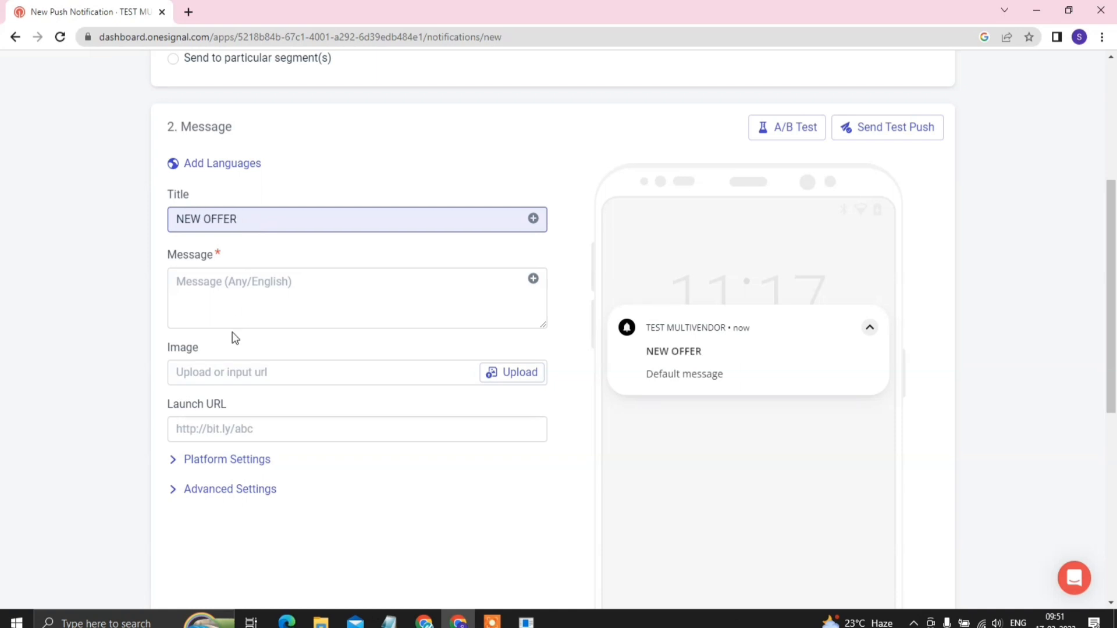
left_click(277, 273)
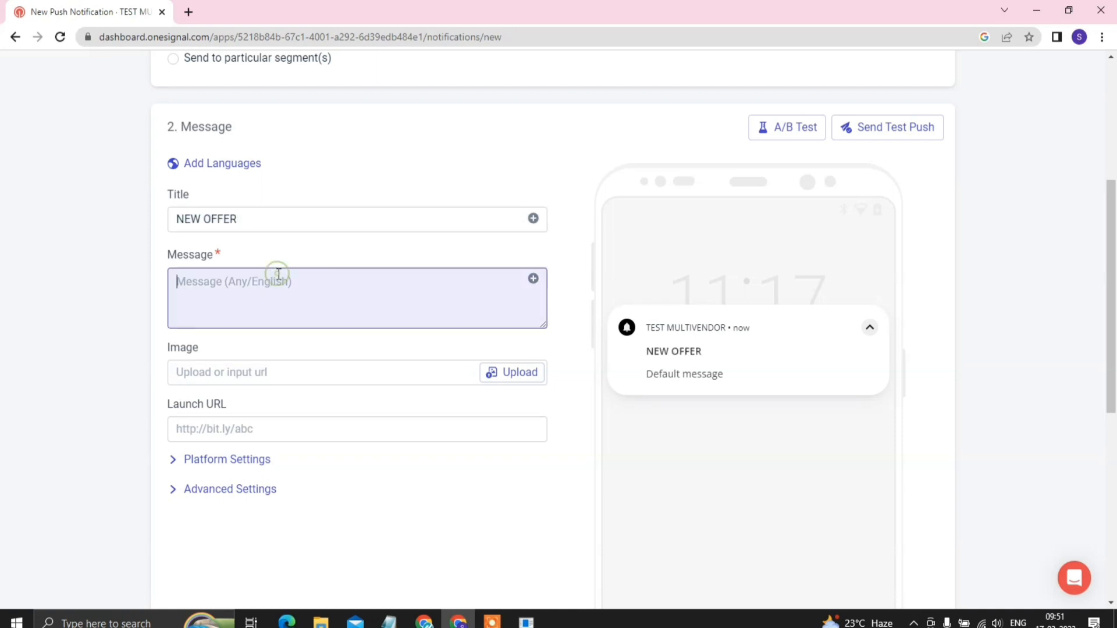
type("TFJHGGGYUGUYG")
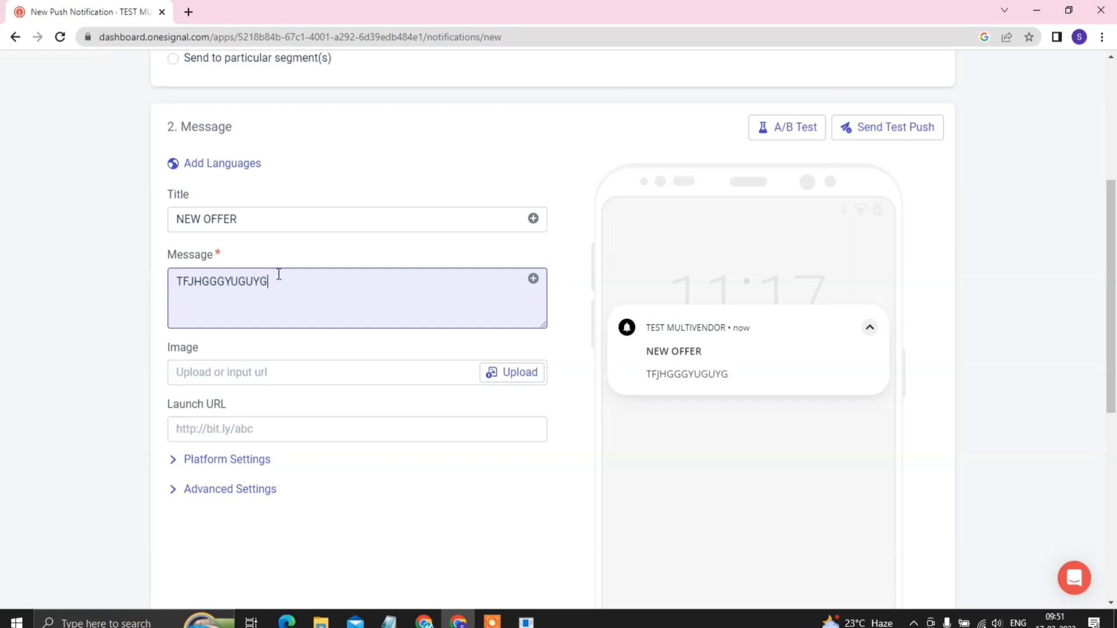
type("UGUGUYGUYG")
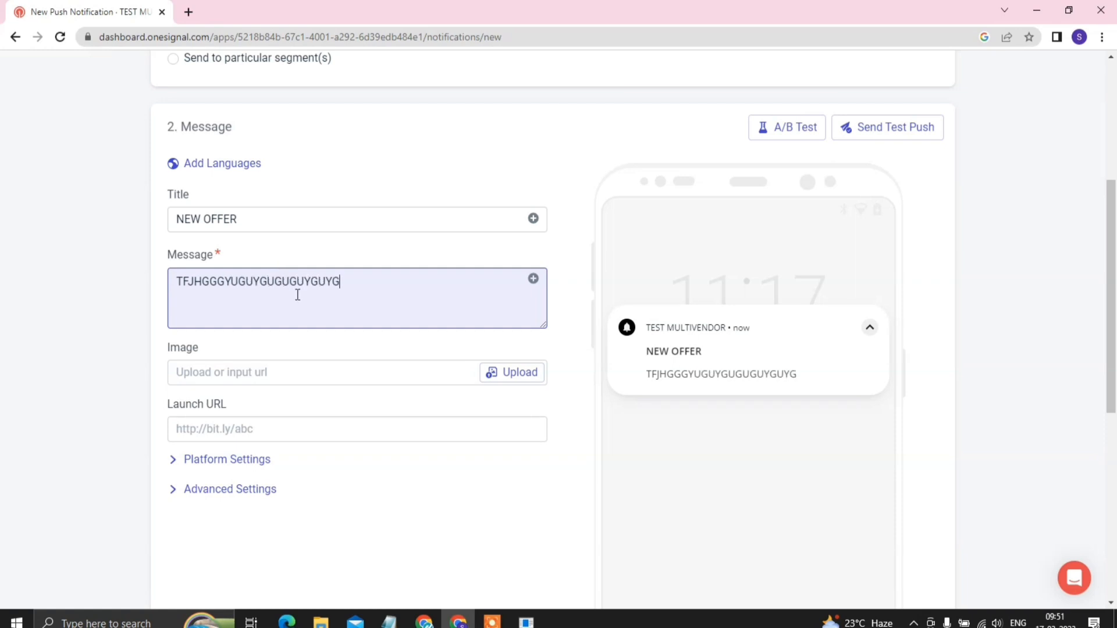
scroll(223, 272, "down", 1)
left_click(503, 303)
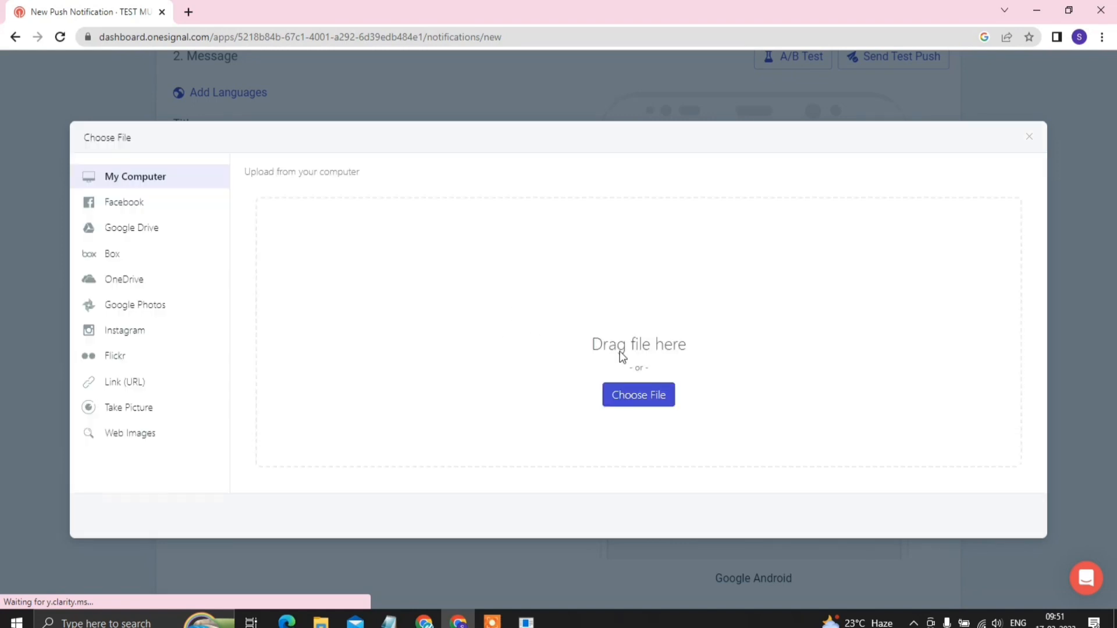
Upload the Screenshot logo PNG from Downloads as the notification image and save it.
left_click(605, 387)
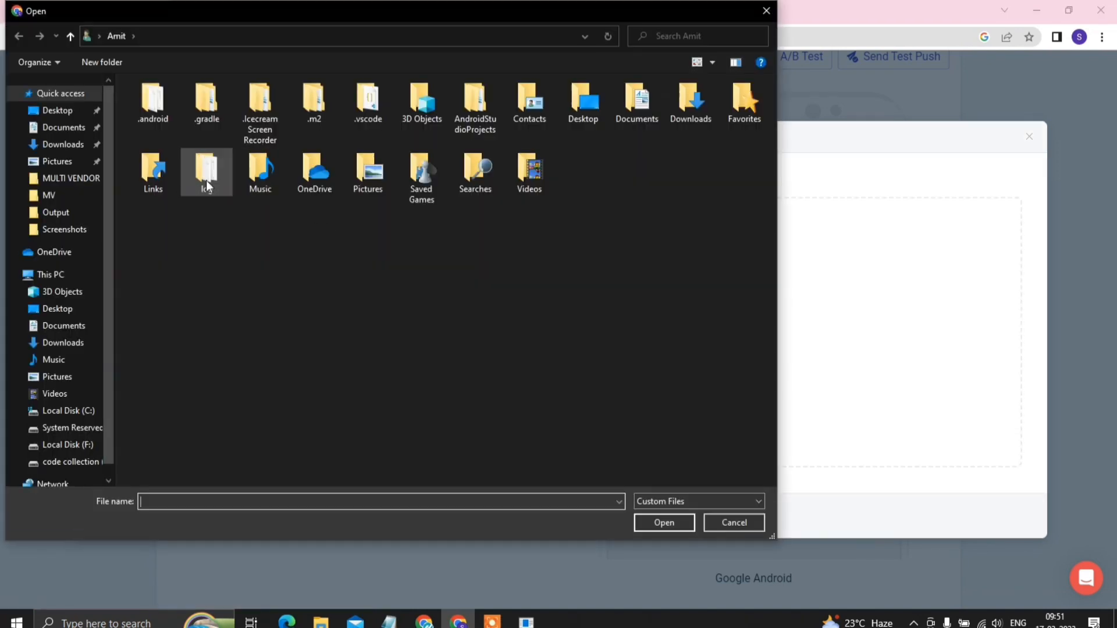
left_click(64, 128)
left_click(64, 144)
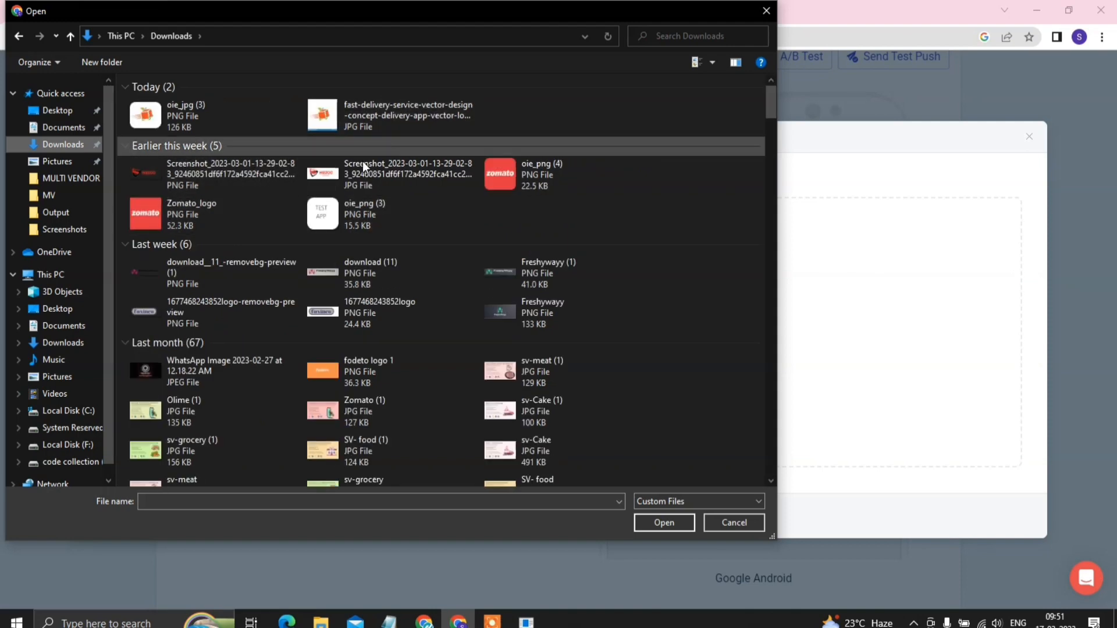
left_click(210, 274)
left_click(205, 174)
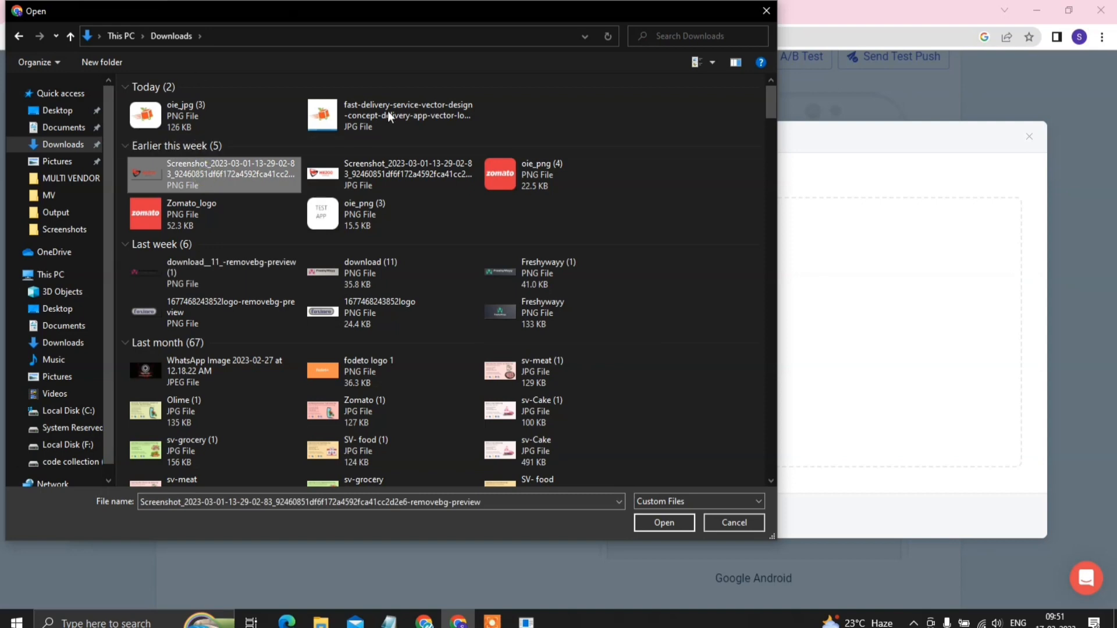
left_click(685, 522)
left_click(1010, 515)
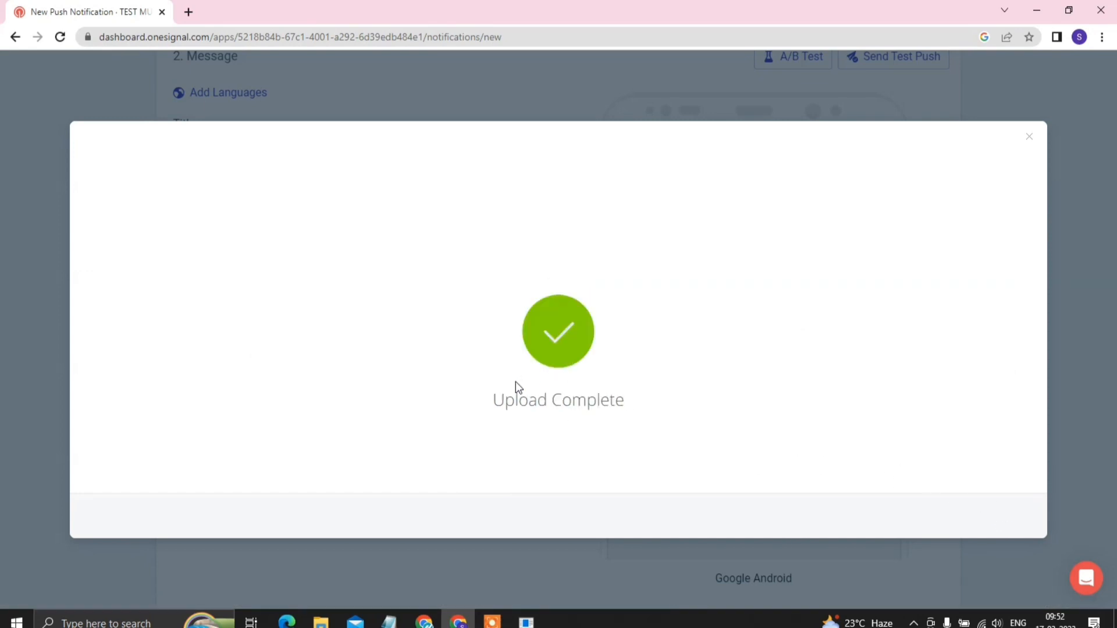
scroll(717, 354, "down", 6)
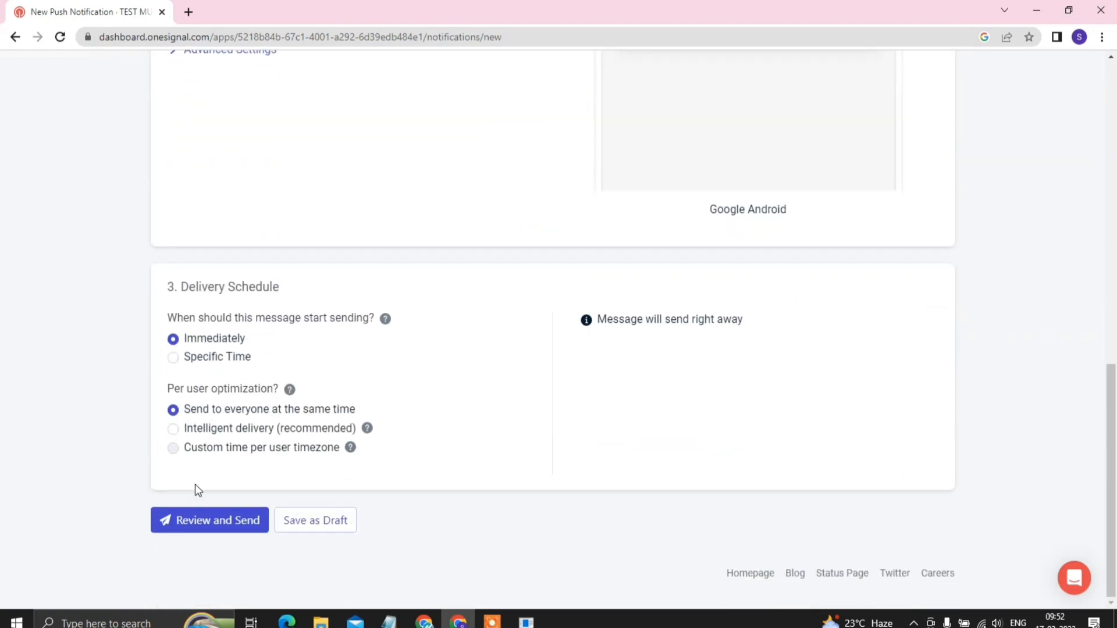
Send the TESTING push notification immediately and switch to the scrcpy phone mirror.
left_click(227, 529)
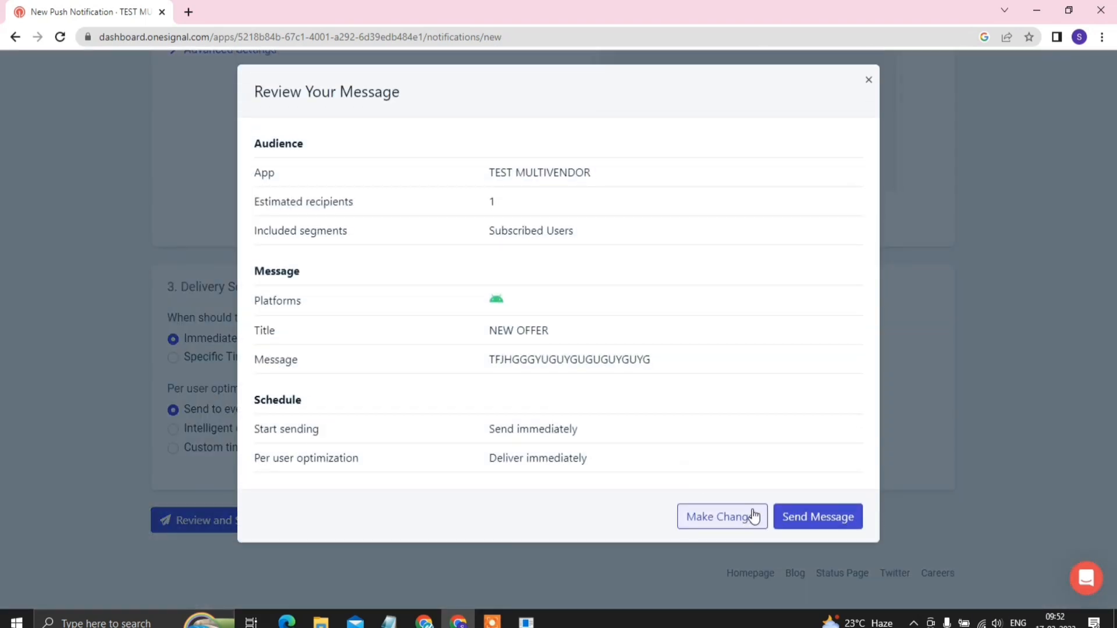
left_click(808, 516)
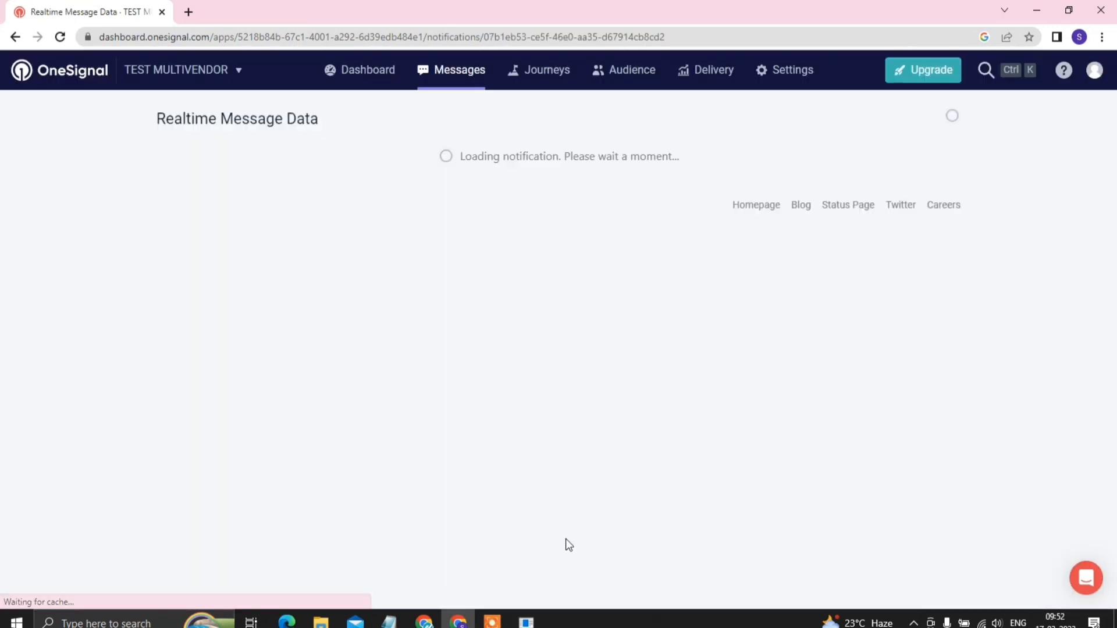
mouse_move(526, 621)
left_click(595, 582)
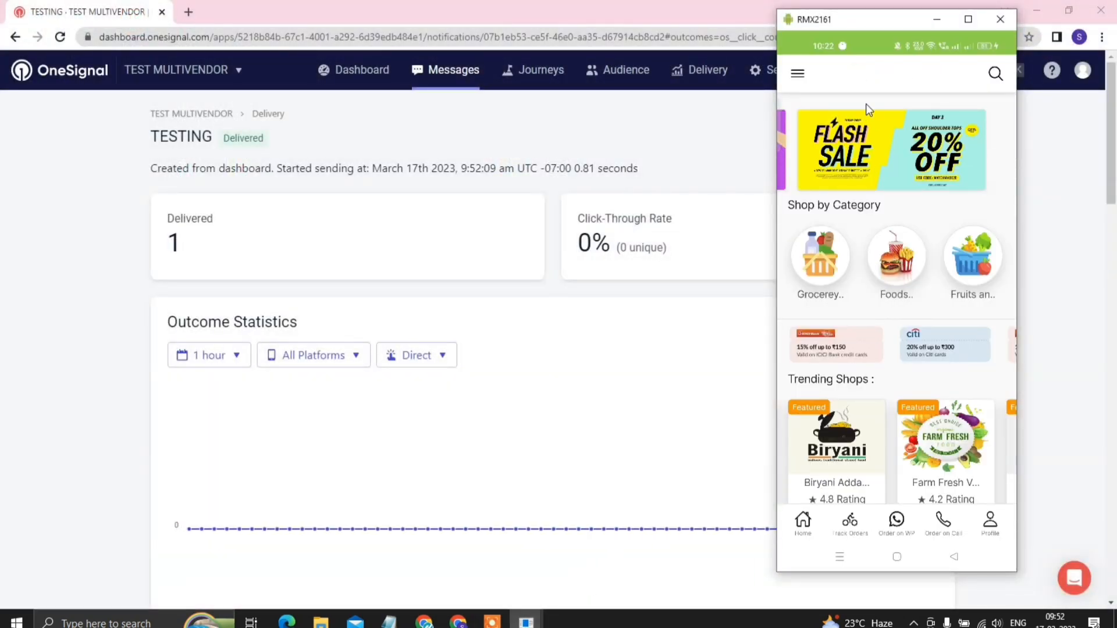
Check the TESTING notification in the phone's notification shade, then view the lime app's Profile page.
left_click(881, 45)
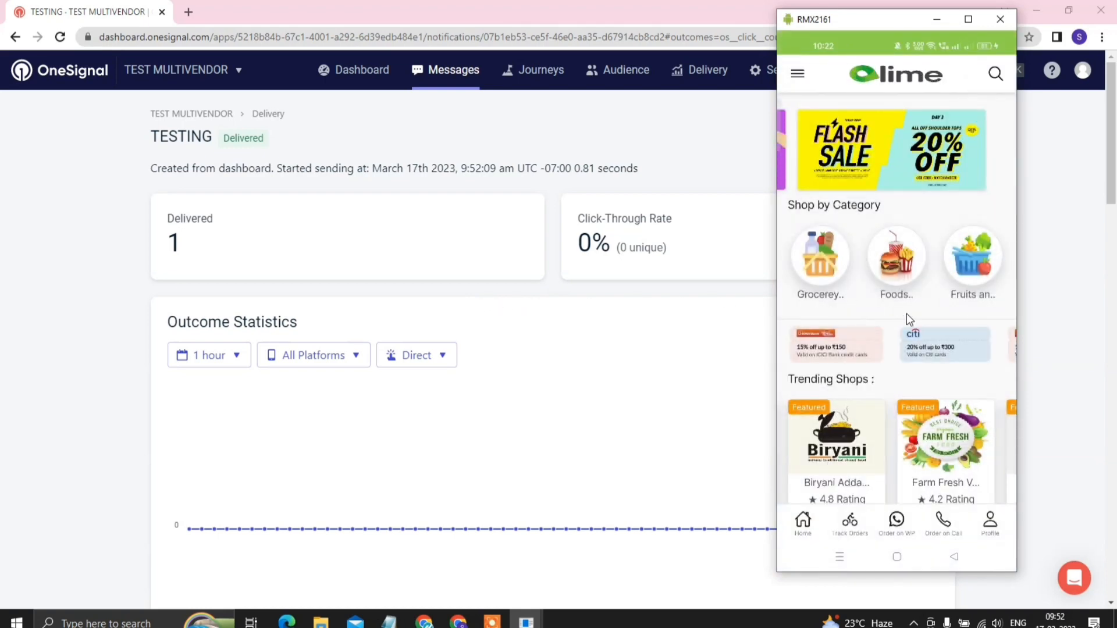
scroll(950, 412, "down", 5)
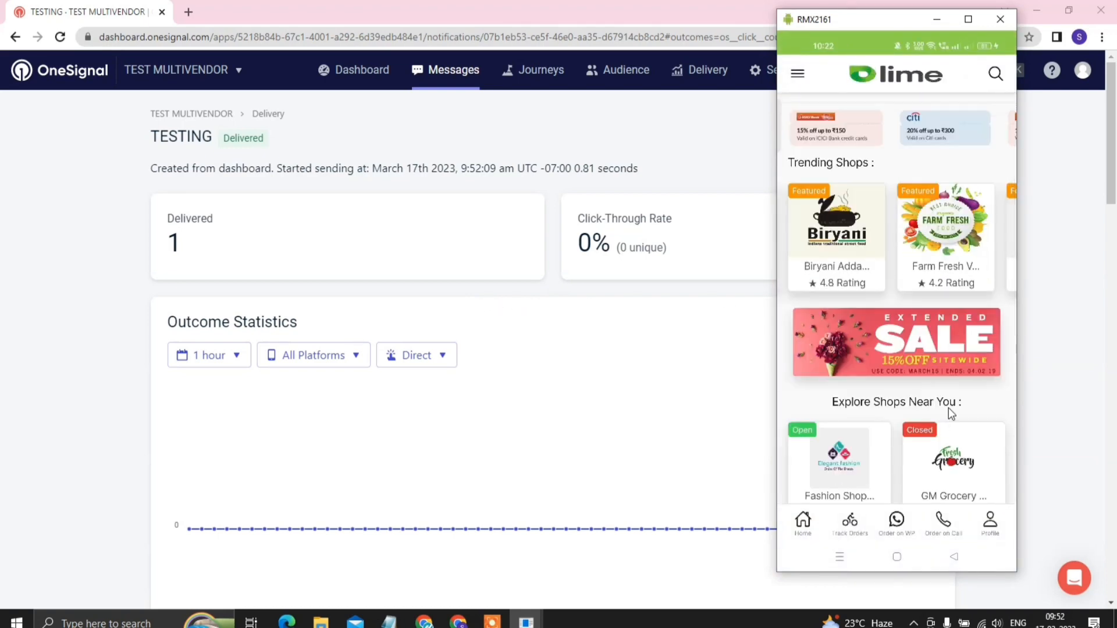
left_click(993, 528)
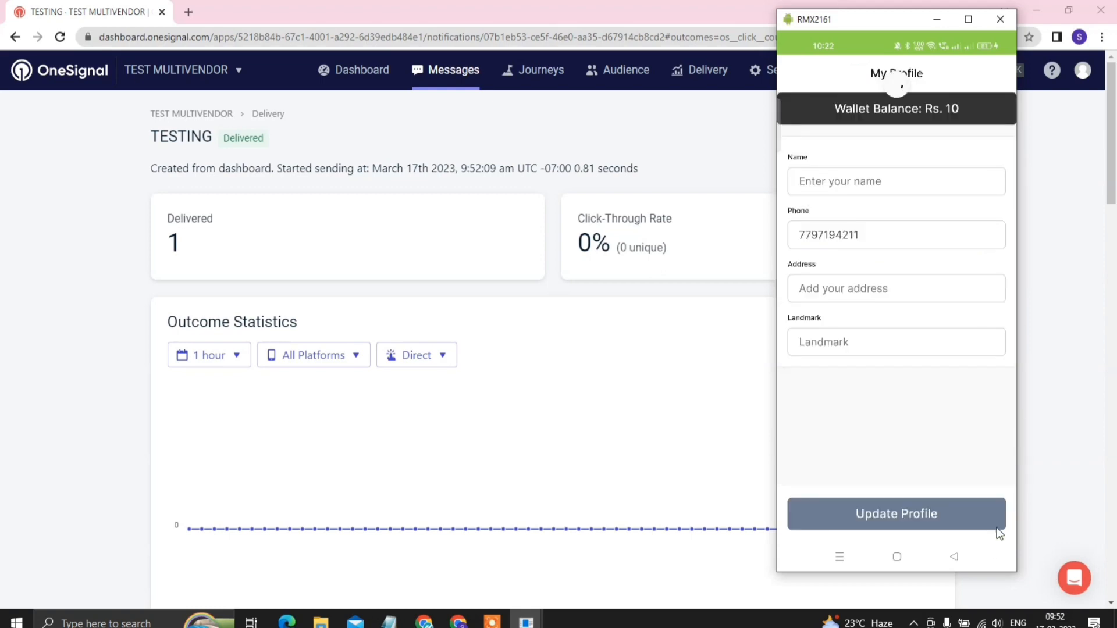
left_click(804, 84)
Open and close the side navigation menu, then browse the home screen's trending and nearby shops.
left_click(801, 77)
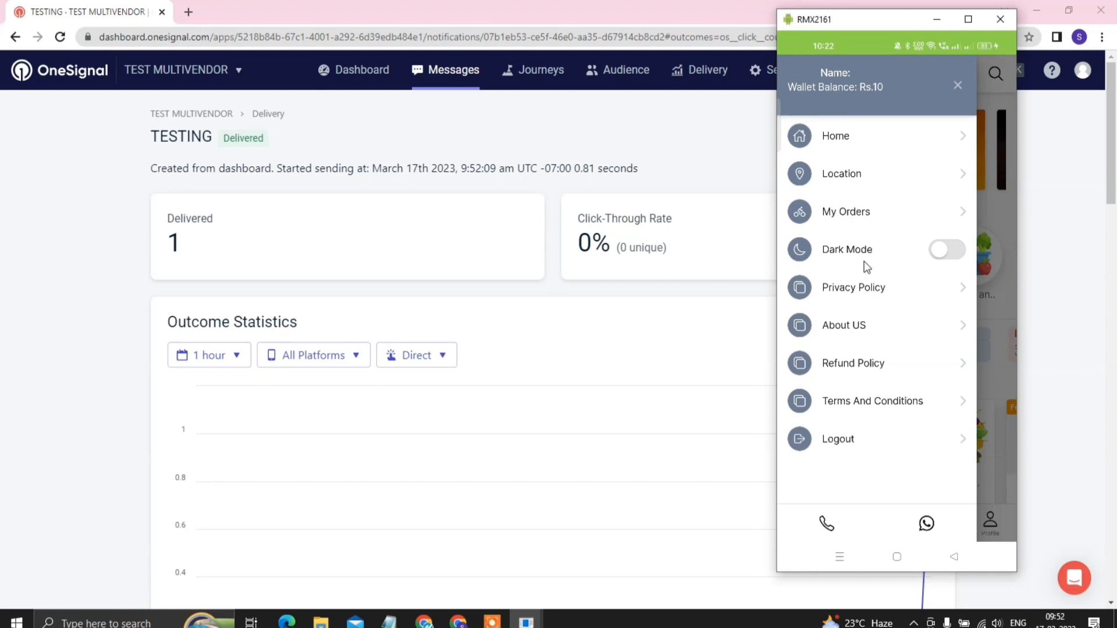
left_click(958, 86)
scroll(910, 319, "down", 3)
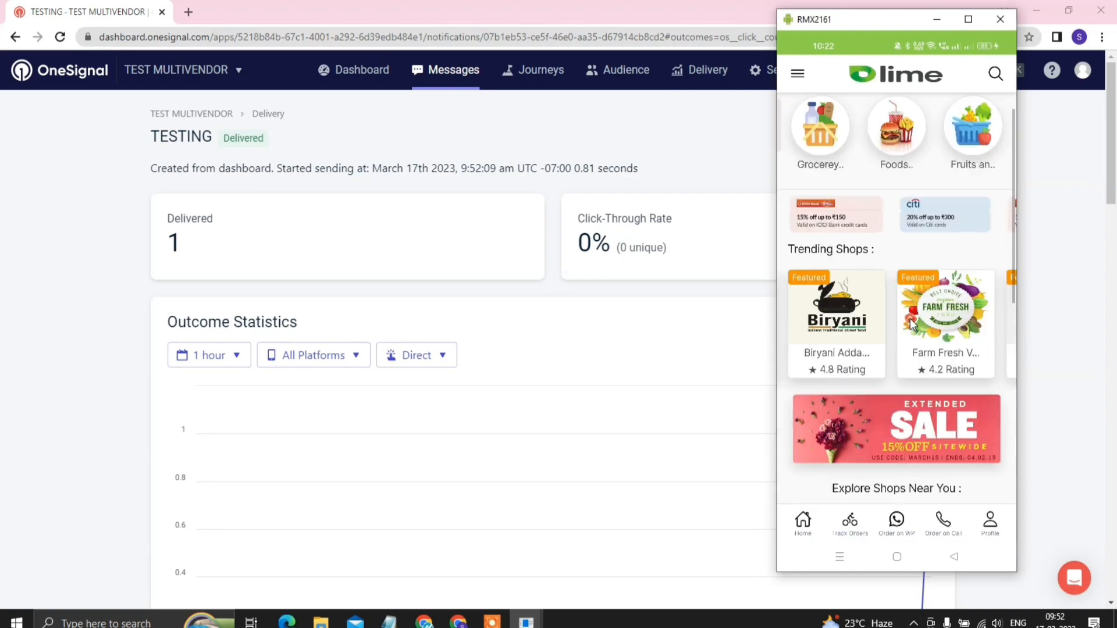
scroll(910, 319, "up", 3)
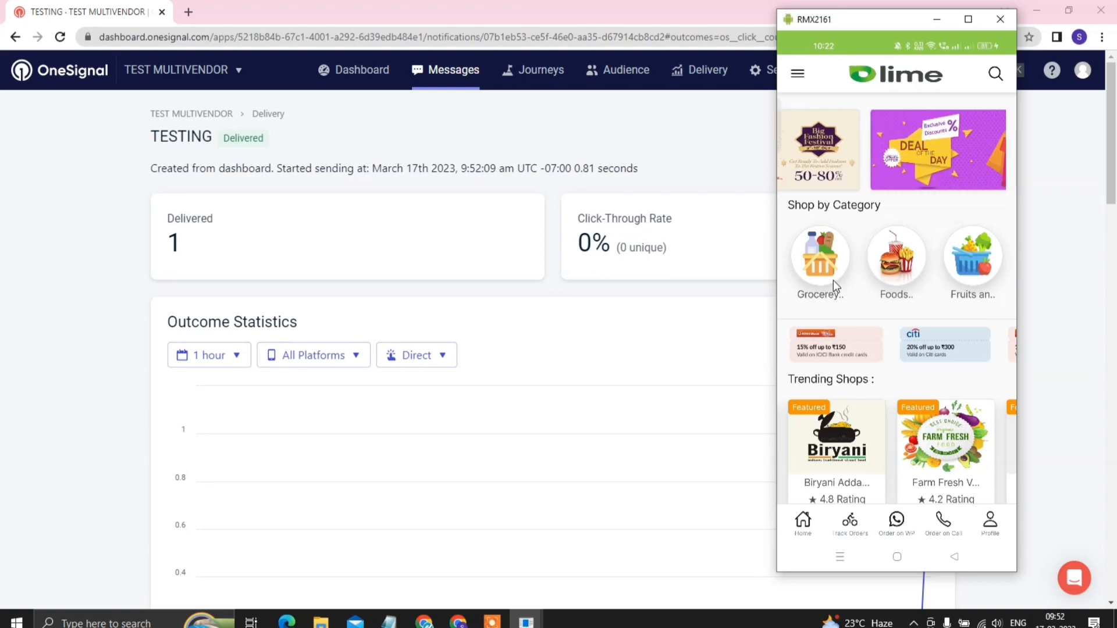
scroll(877, 297, "down", 1)
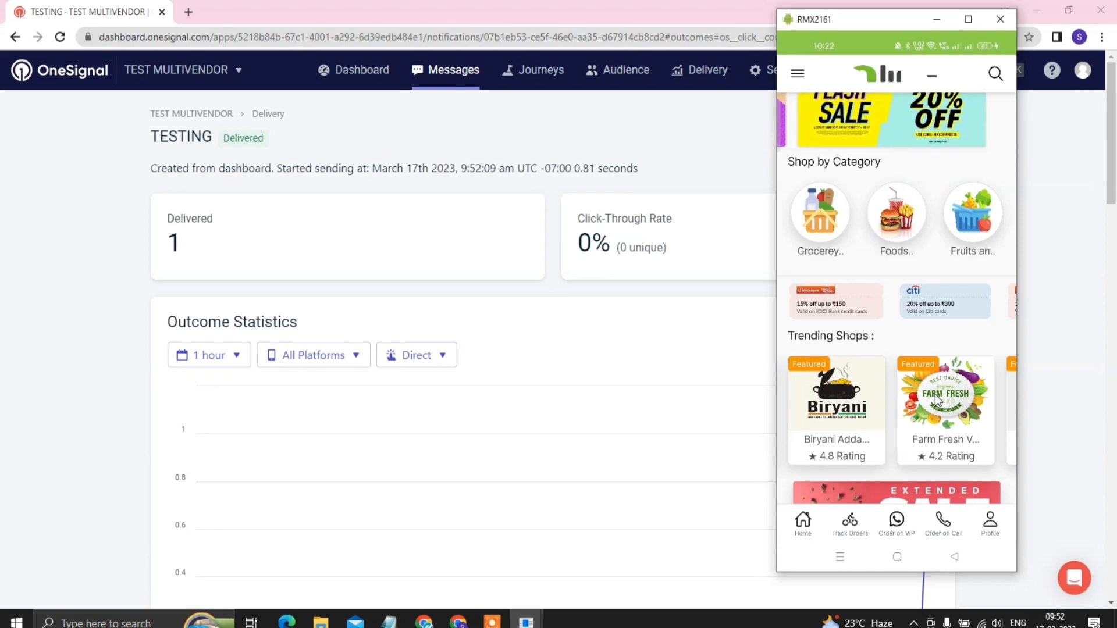
scroll(963, 382, "down", 2)
scroll(963, 382, "down", 2)
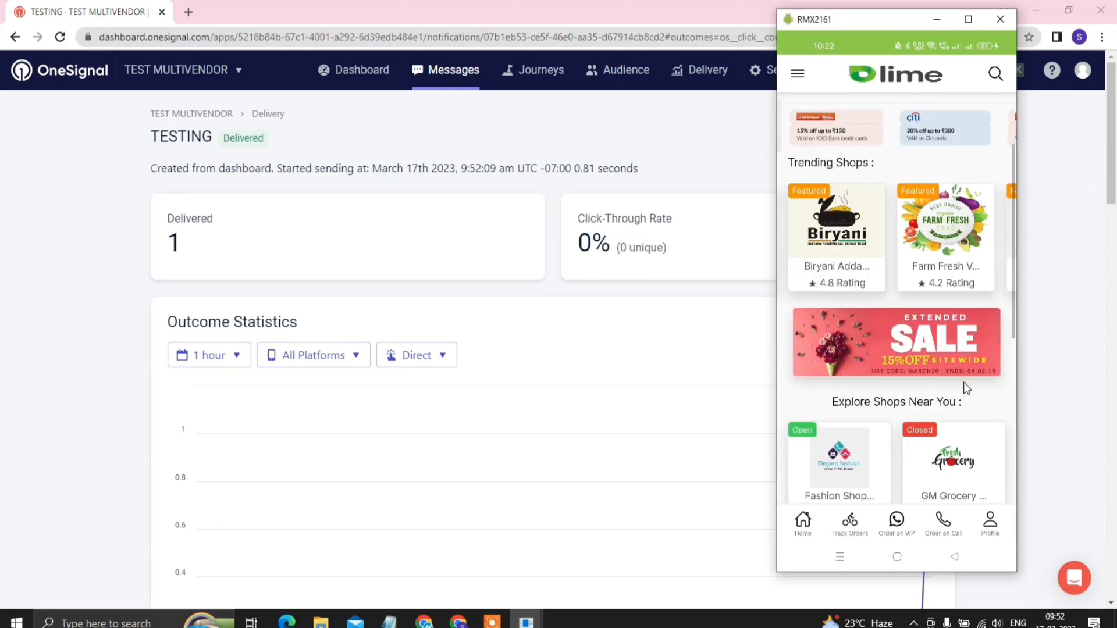
scroll(954, 382, "down", 2)
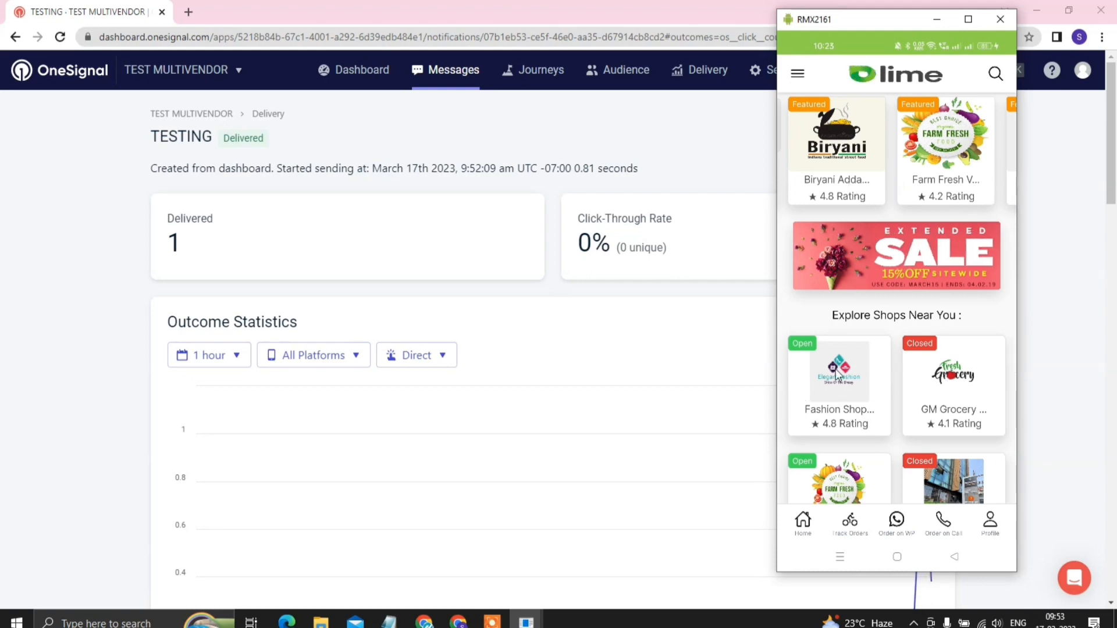
scroll(844, 360, "down", 2)
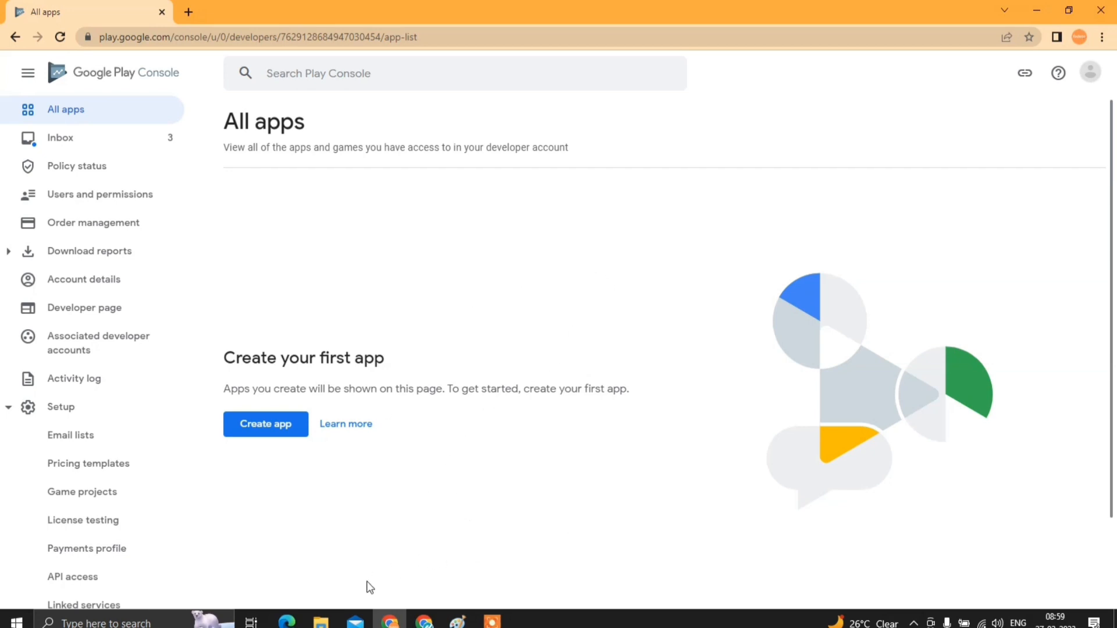
Start a new Play Console app and enter the name Fodeto.
mouse_move(320, 621)
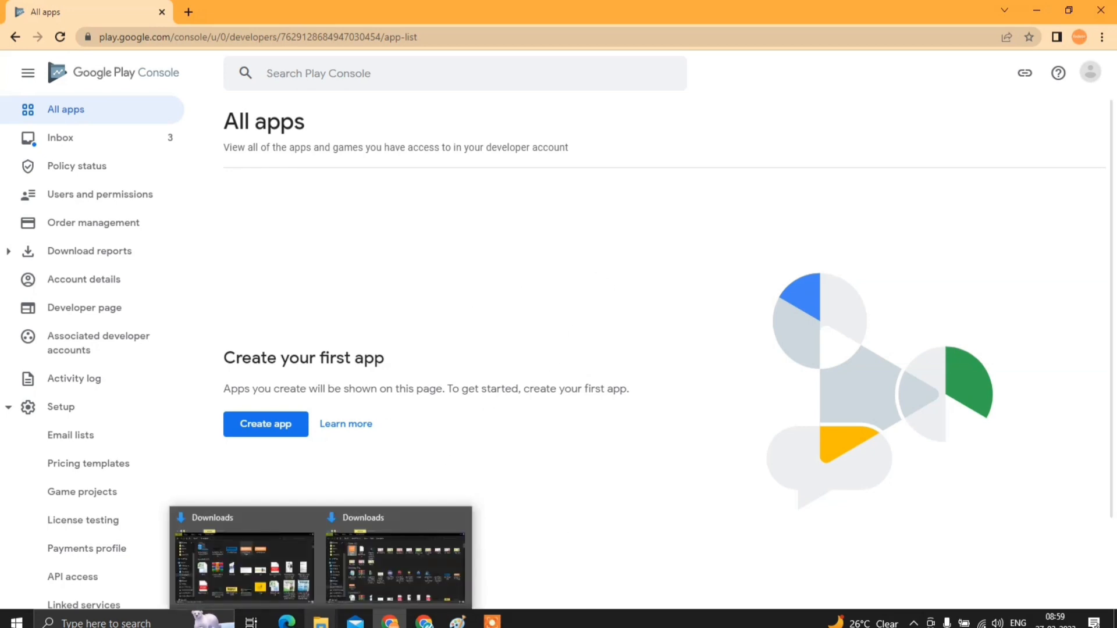
left_click(274, 567)
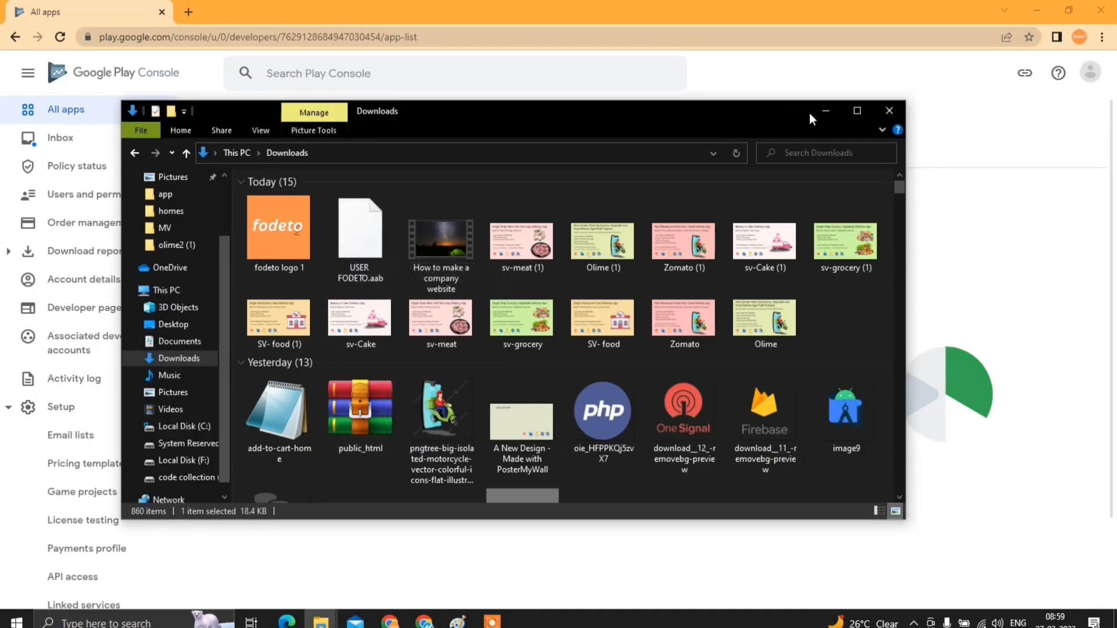
left_click(825, 111)
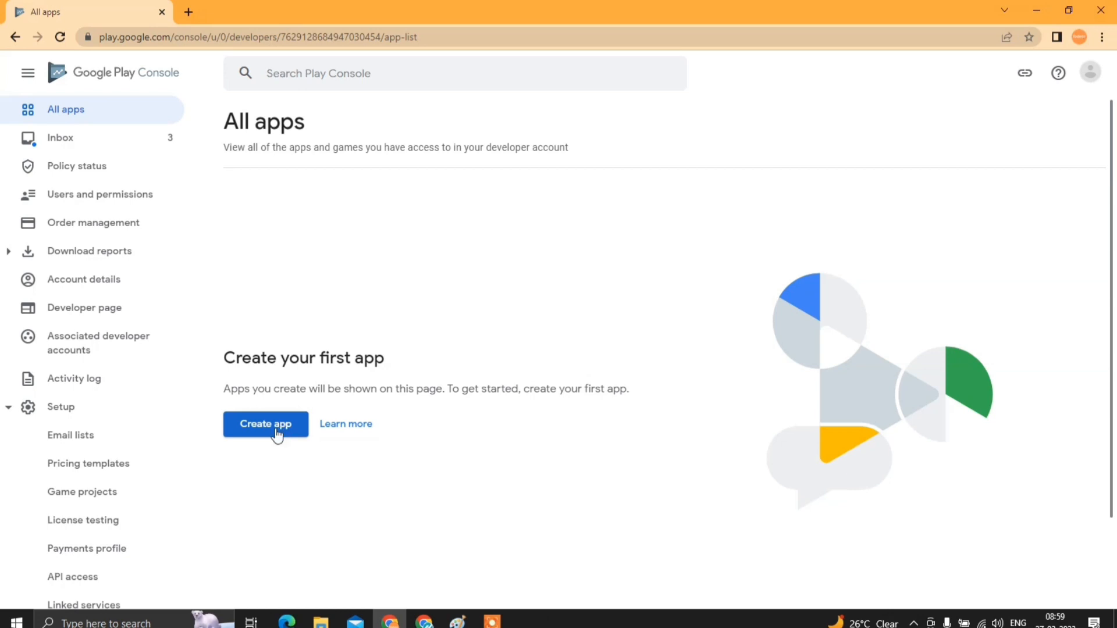
left_click(266, 430)
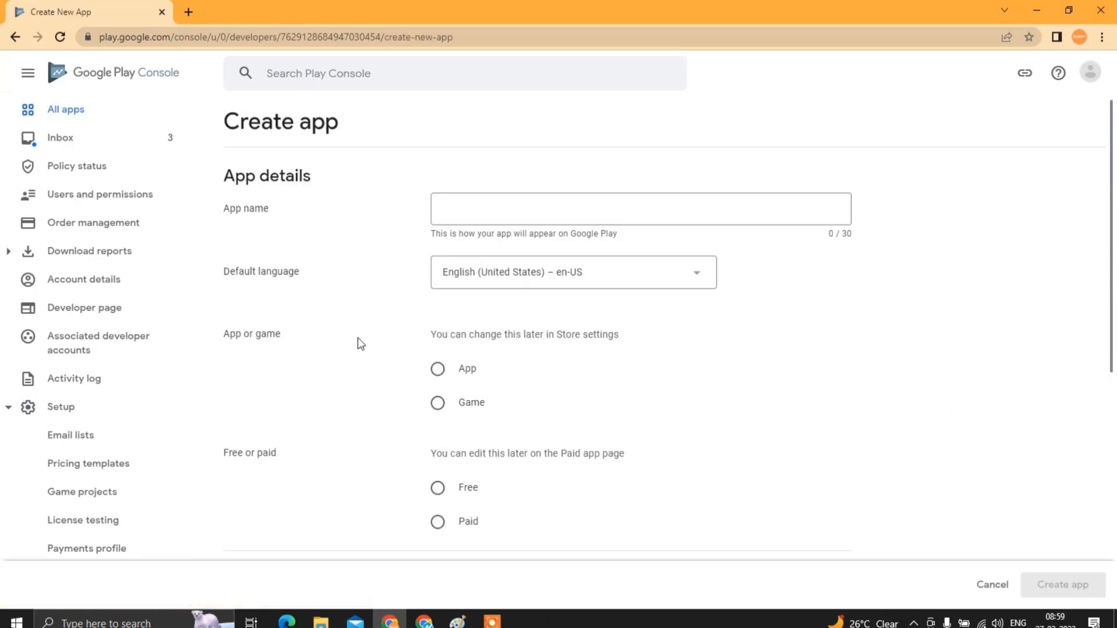
left_click(456, 208)
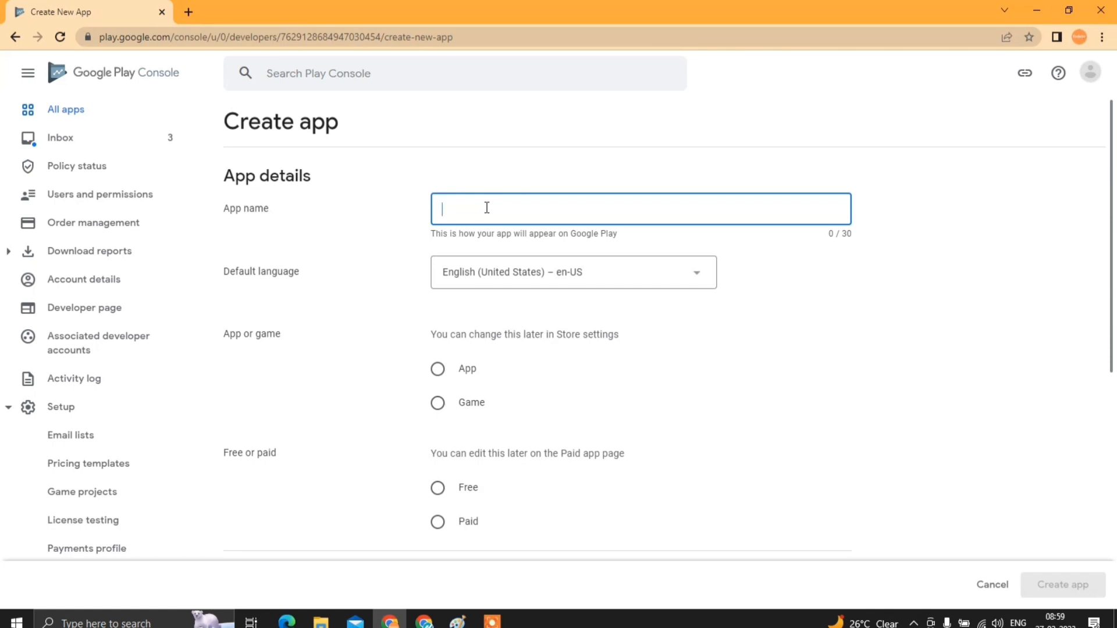
type("Fodeto")
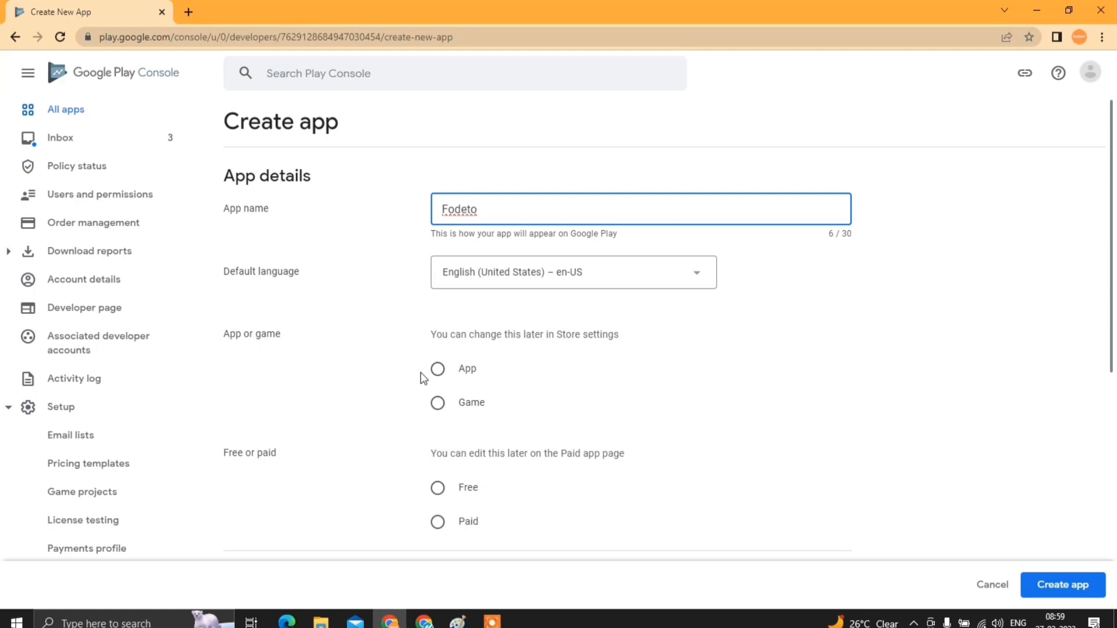
Mark it as a free App, accept the policy, app signing and US export declarations, and create it.
left_click(438, 373)
scroll(541, 349, "down", 3)
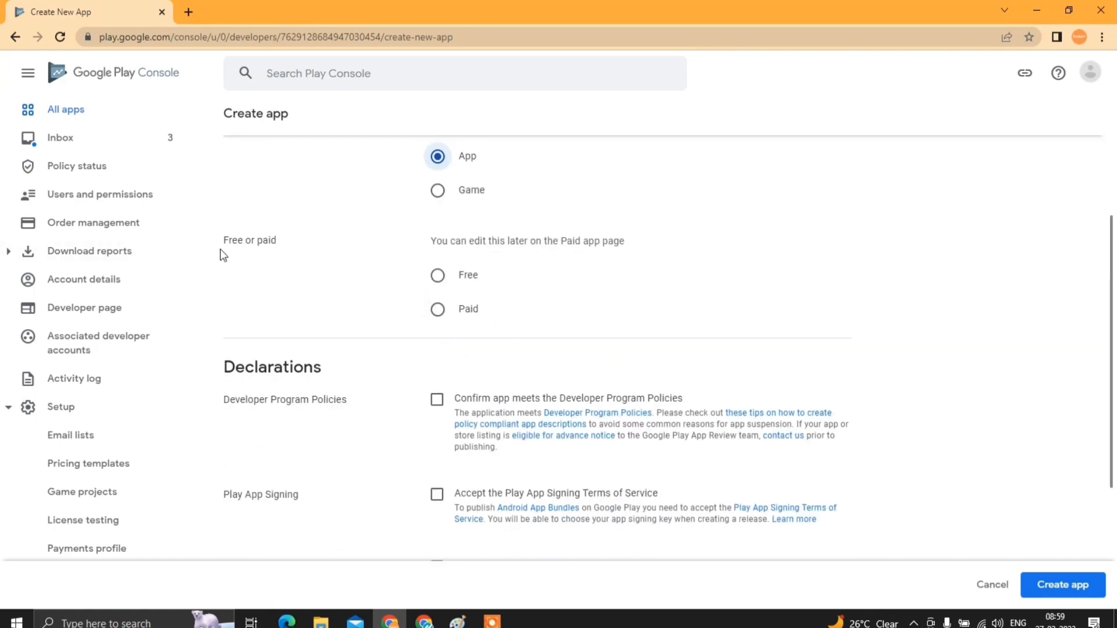
left_click(437, 275)
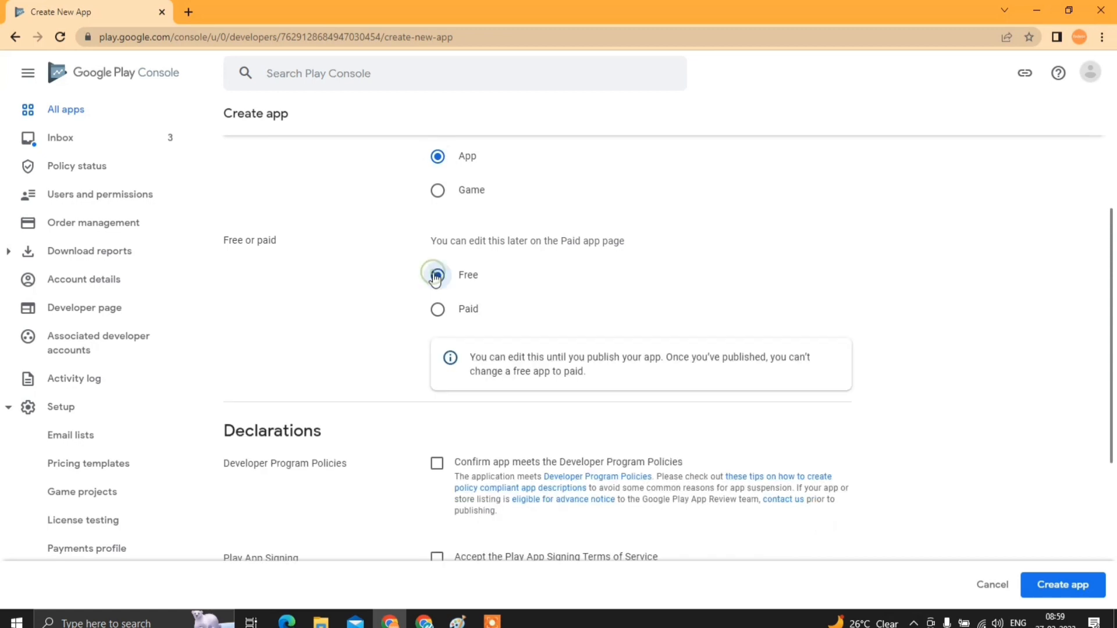
scroll(550, 374, "down", 2)
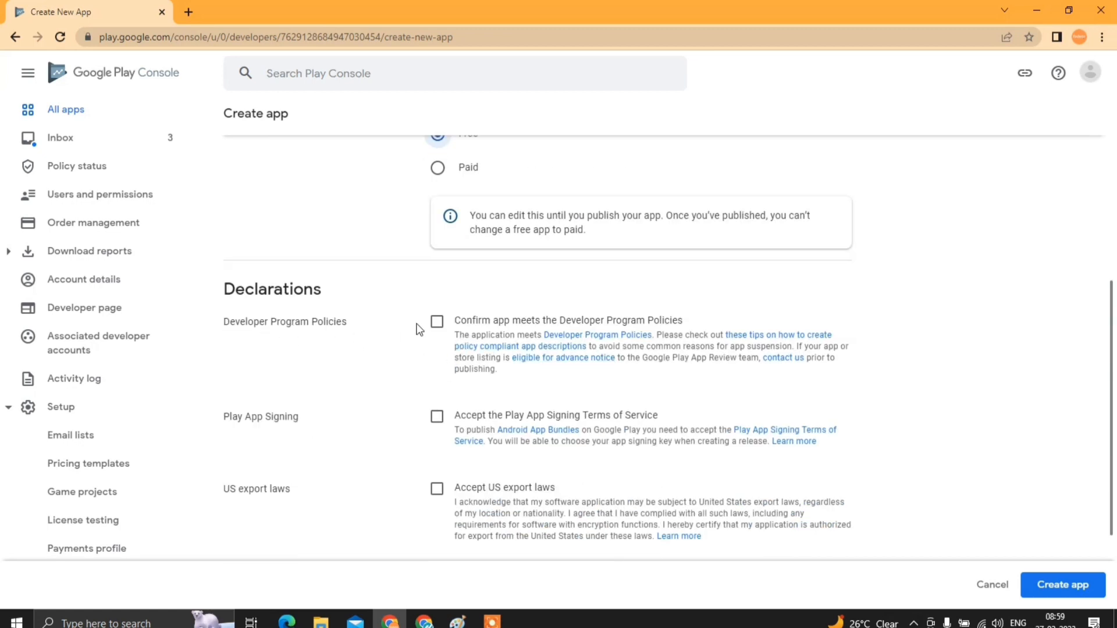
left_click(437, 321)
left_click(437, 417)
left_click(437, 489)
scroll(735, 436, "down", 2)
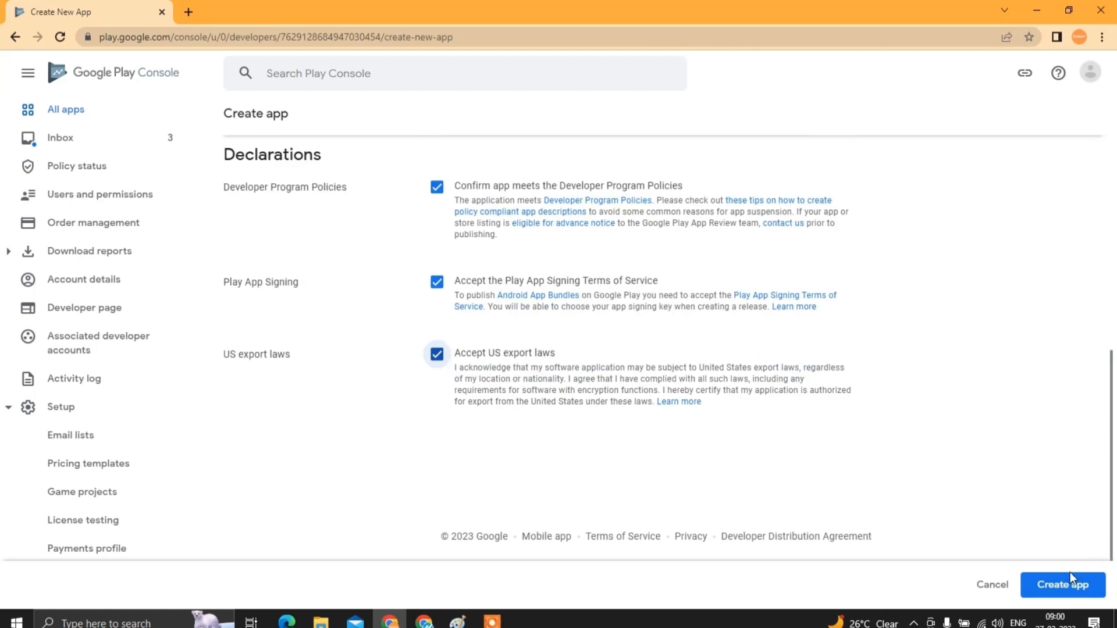
left_click(1056, 587)
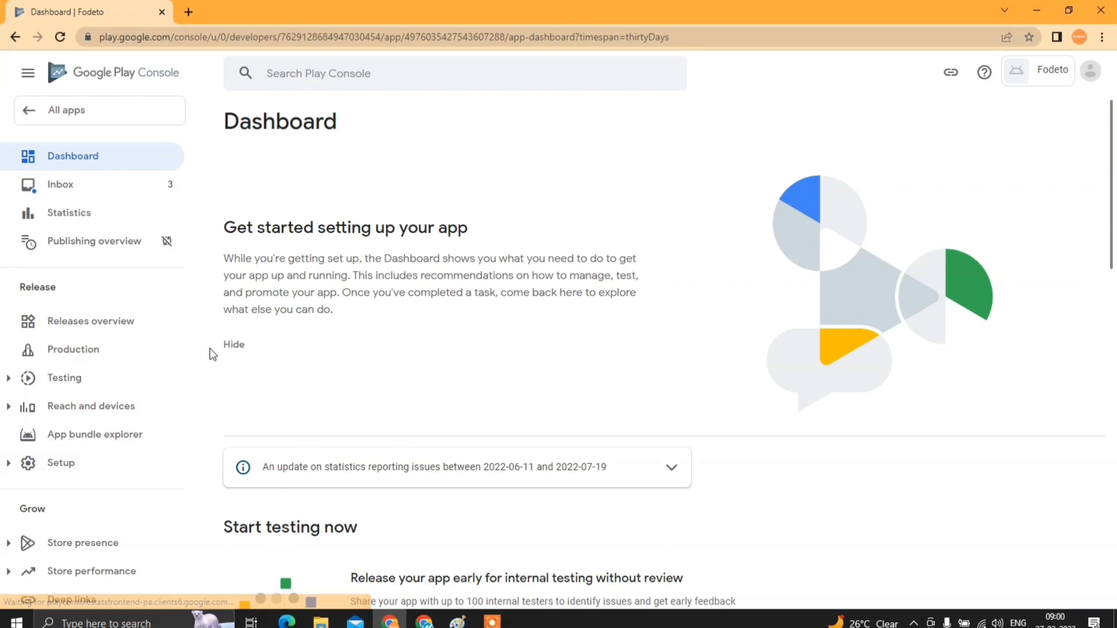
Expand the Set up your app task list on Fodeto's dashboard to show privacy policy, app access and other tasks.
scroll(411, 407, "down", 5)
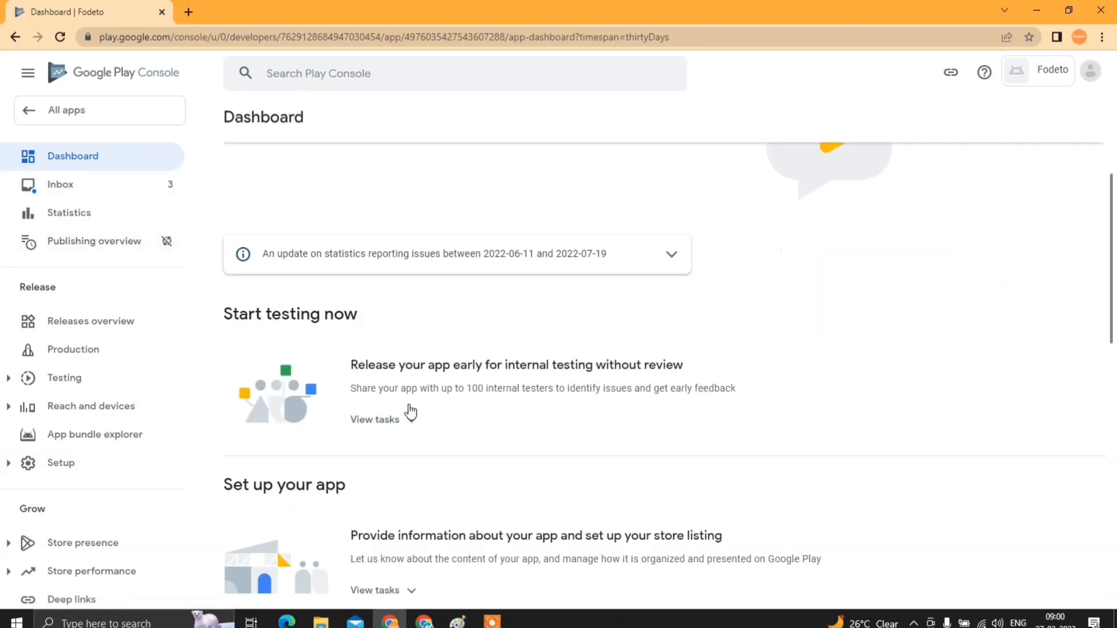
scroll(409, 386, "down", 4)
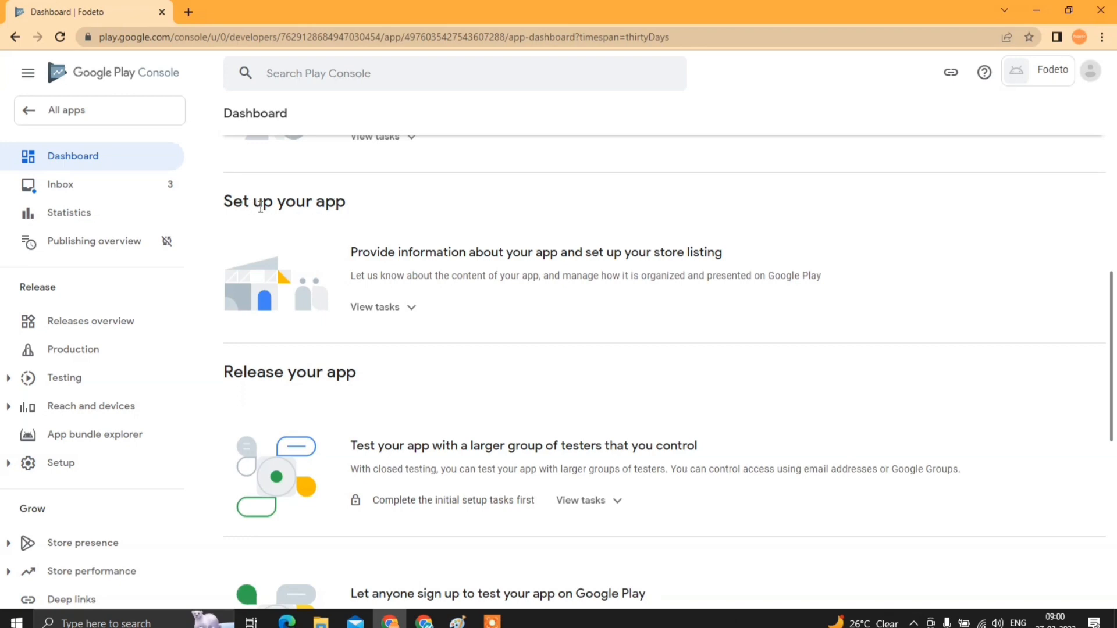
scroll(399, 387, "up", 5)
scroll(399, 390, "down", 4)
scroll(349, 320, "down", 1)
left_click(399, 309)
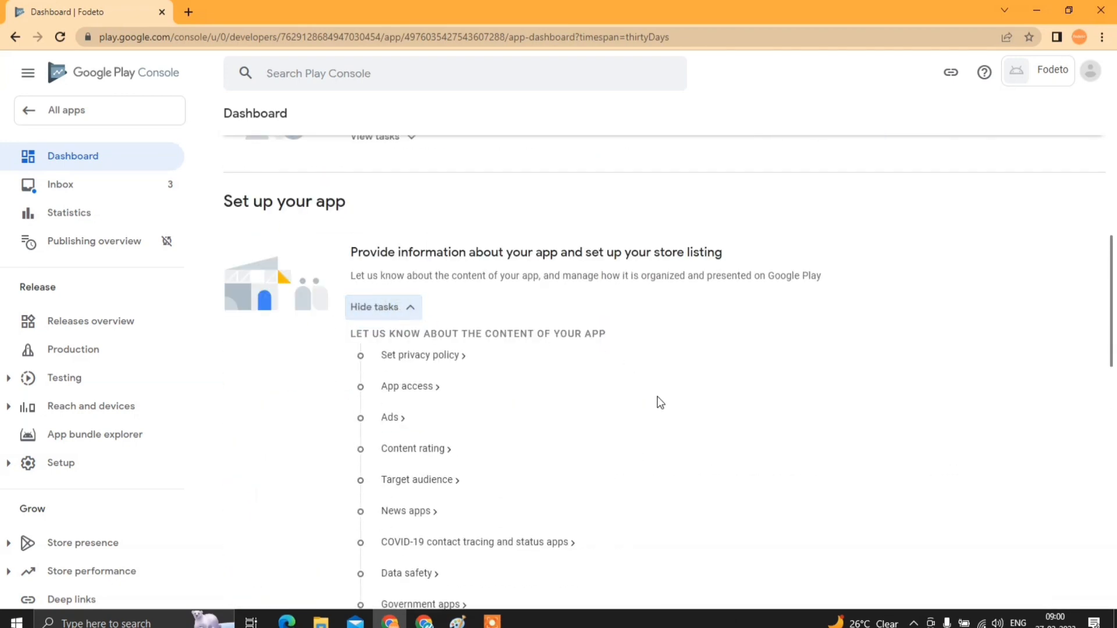
scroll(657, 399, "down", 1)
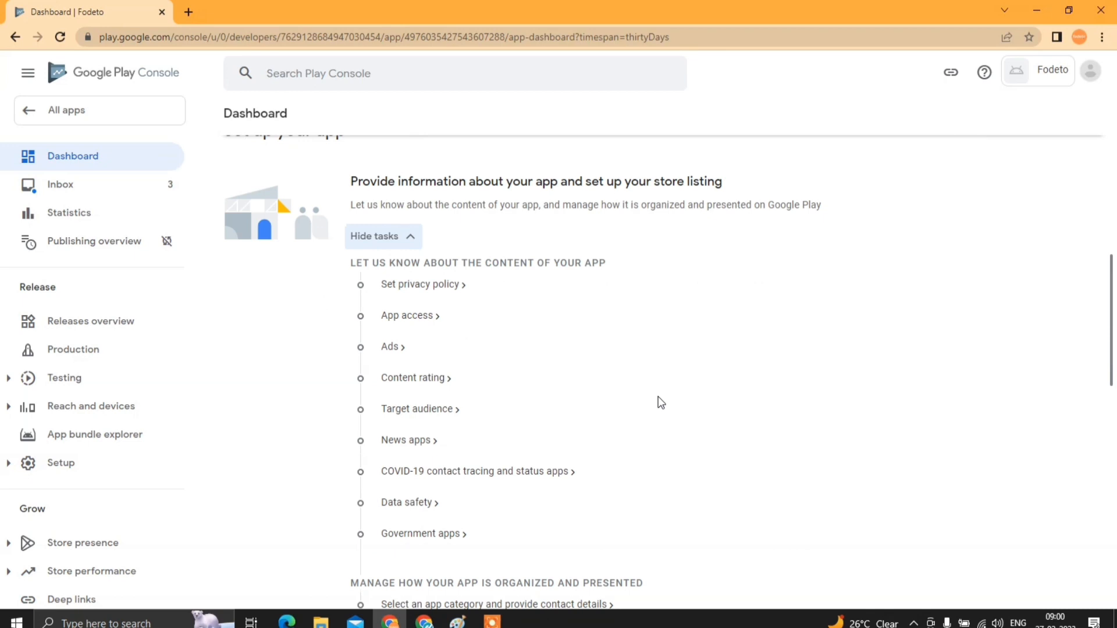
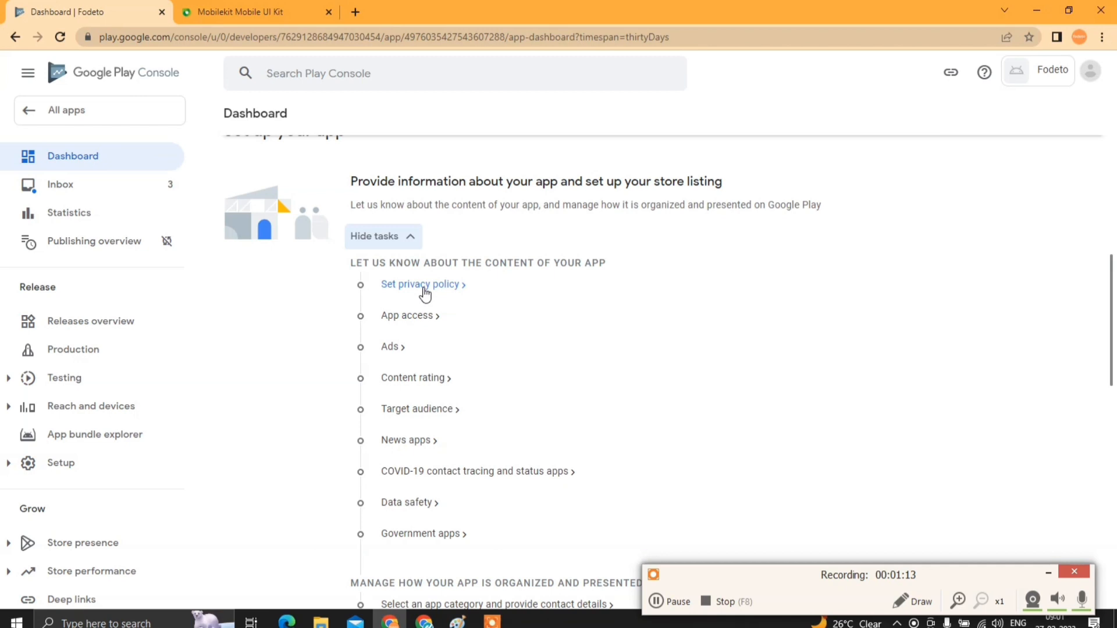
left_click(424, 285)
left_click(270, 272)
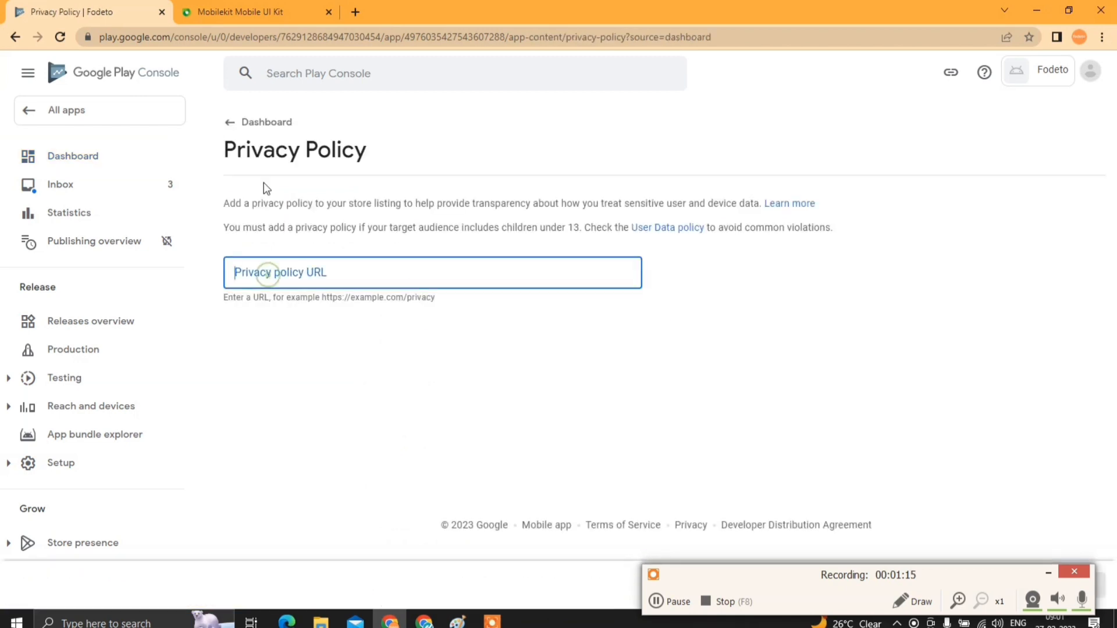
left_click(244, 11)
left_click(227, 33)
right_click(195, 45)
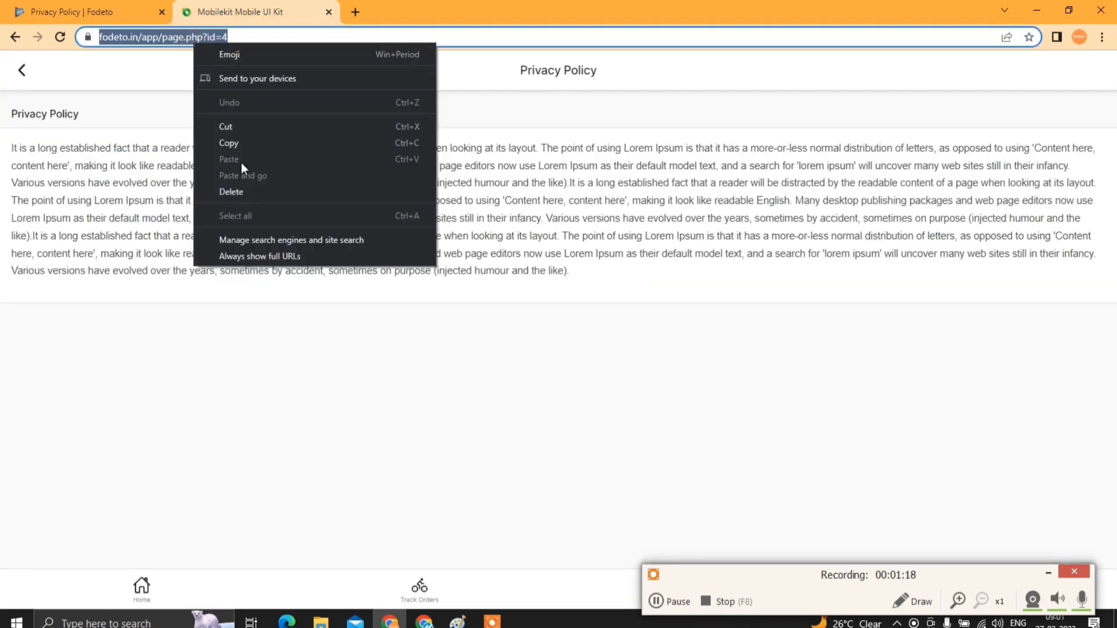
left_click(246, 149)
Paste the address as the Privacy policy URL, then enter 'generate privacy policy' in a new tab.
left_click(90, 11)
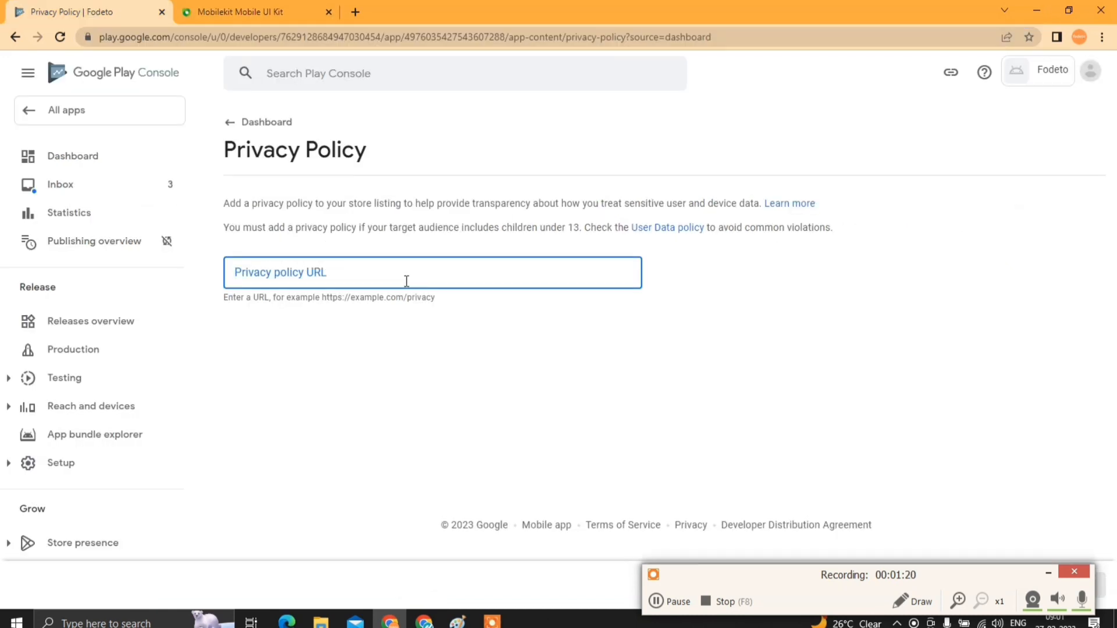
key("ctrl+v")
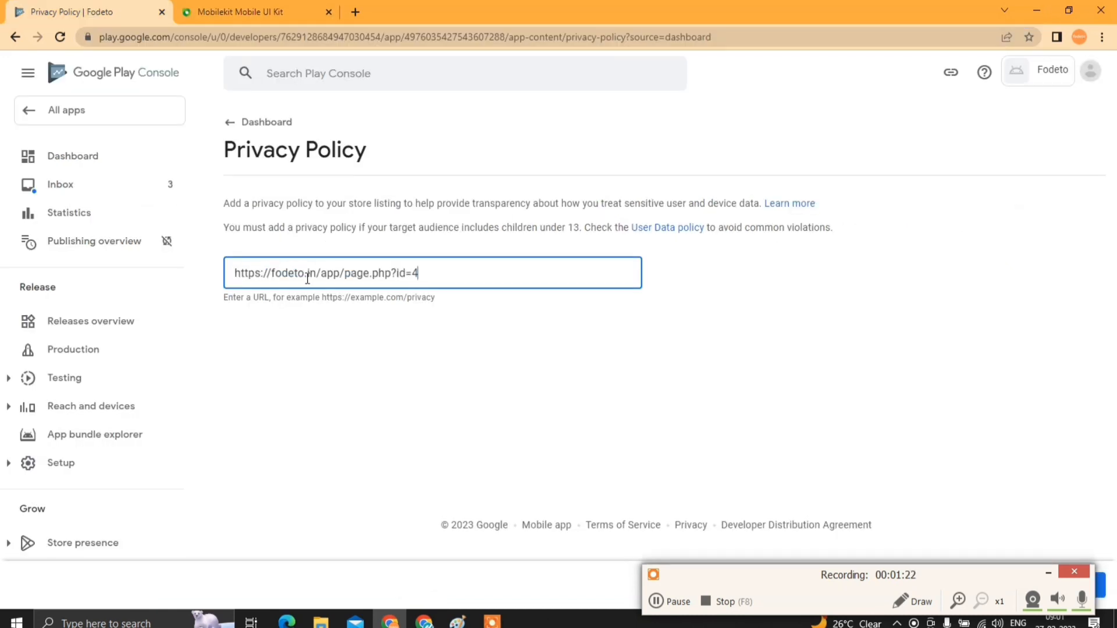
left_click(355, 13)
type("g")
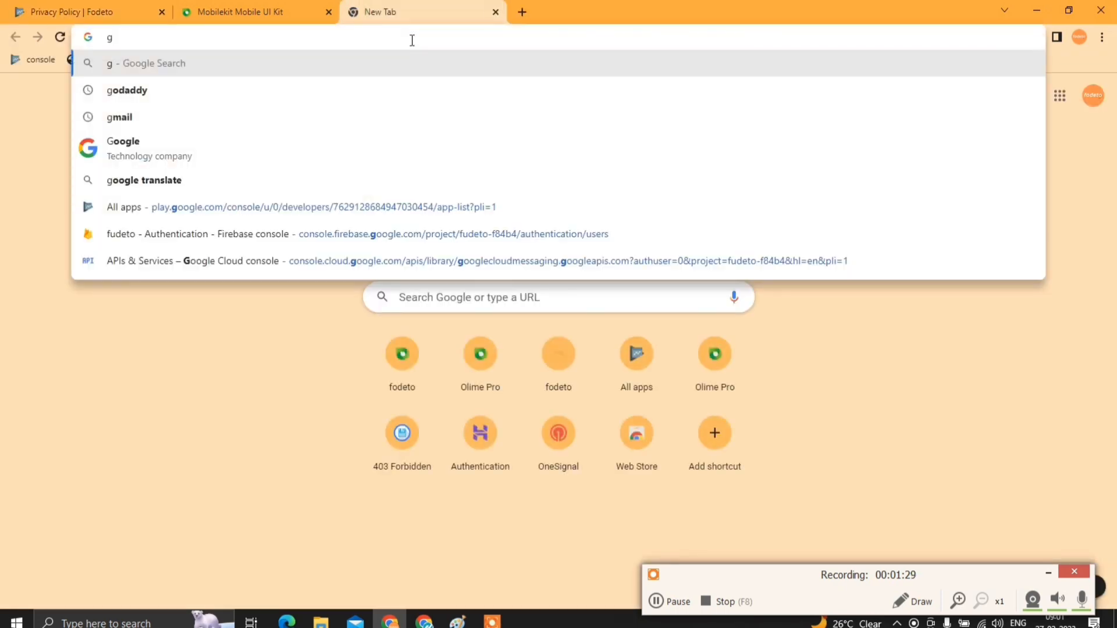
type("enerate ")
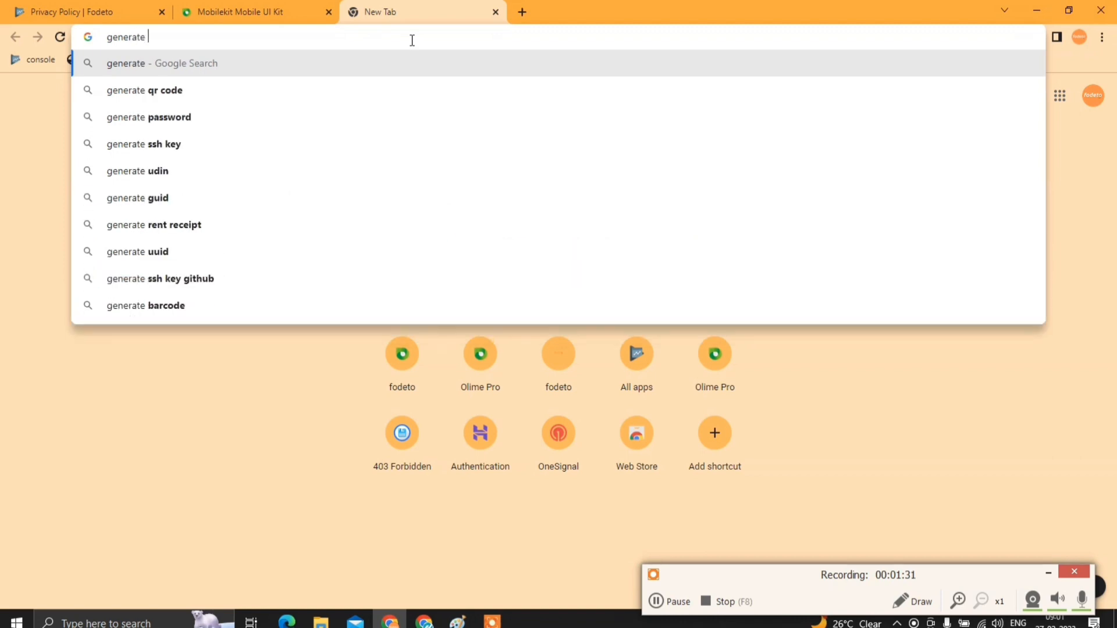
type("privacy policy")
Search 'generate privacy policy', open the freeprivacypolicy.com generator, and return to Play Console.
key("Return")
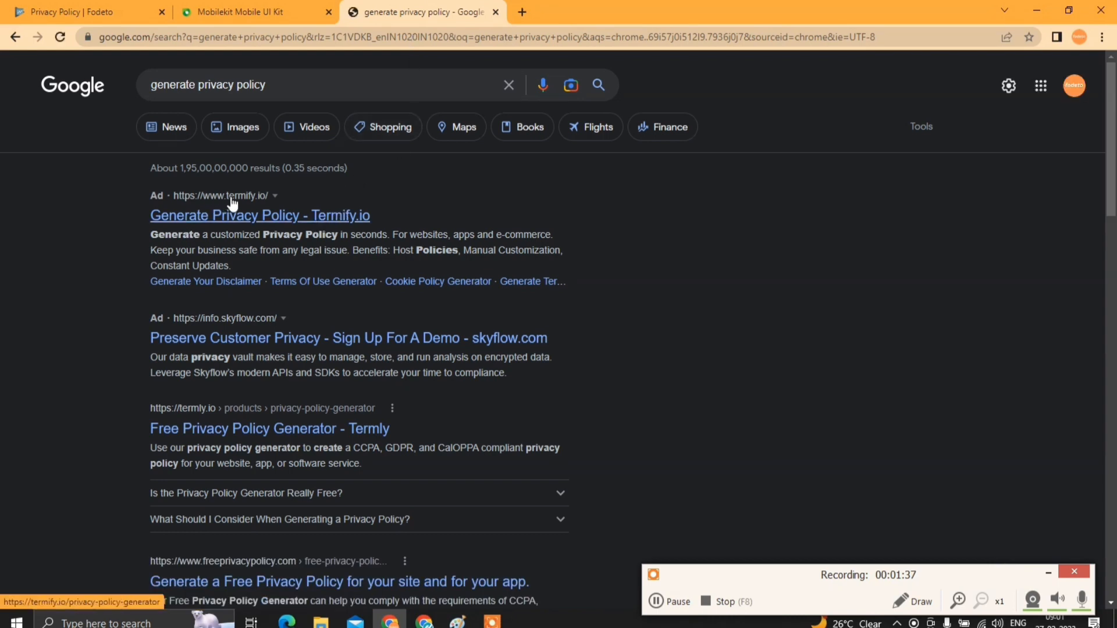
scroll(243, 258, "down", 1)
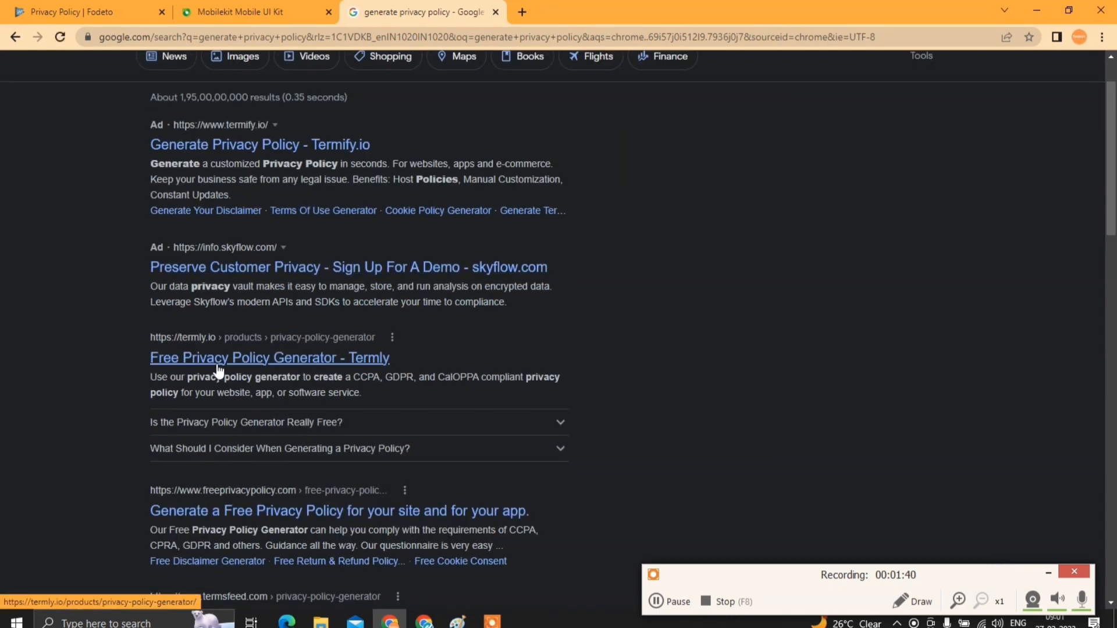
scroll(266, 394, "down", 1)
left_click(283, 443)
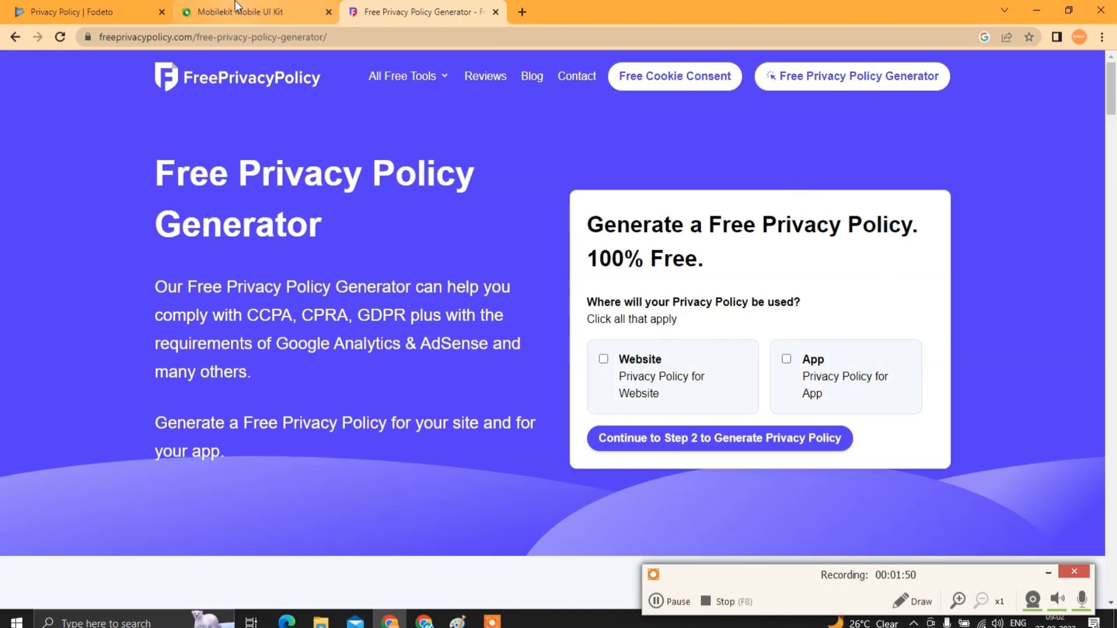
left_click(100, 7)
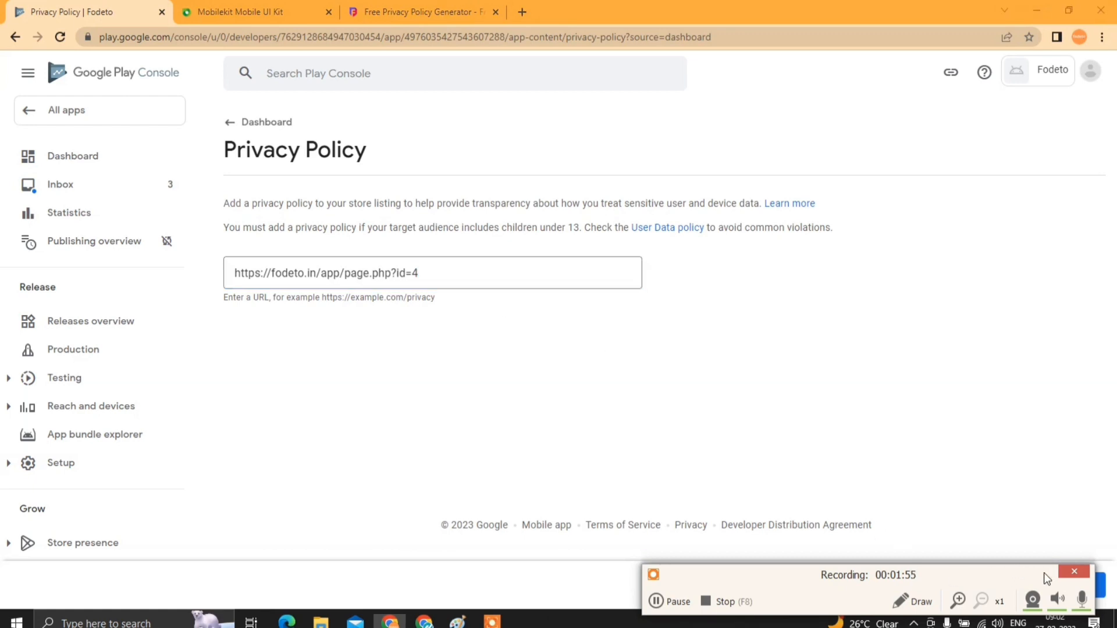
Save the privacy policy URL and open App access from the dashboard's setup list.
left_click(1047, 573)
left_click(1076, 584)
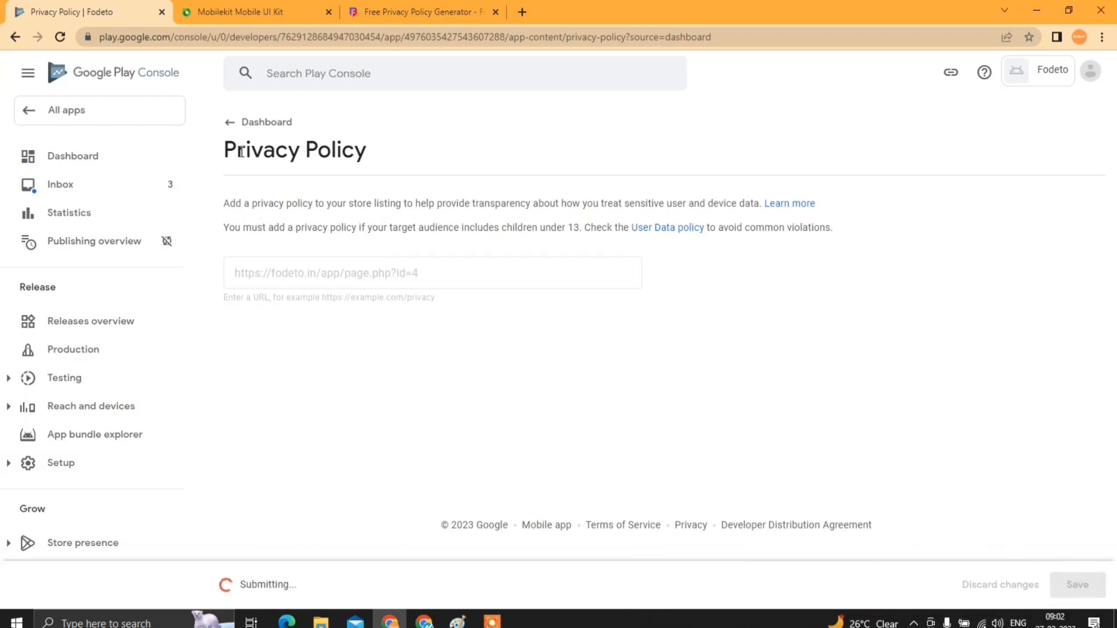
left_click(226, 123)
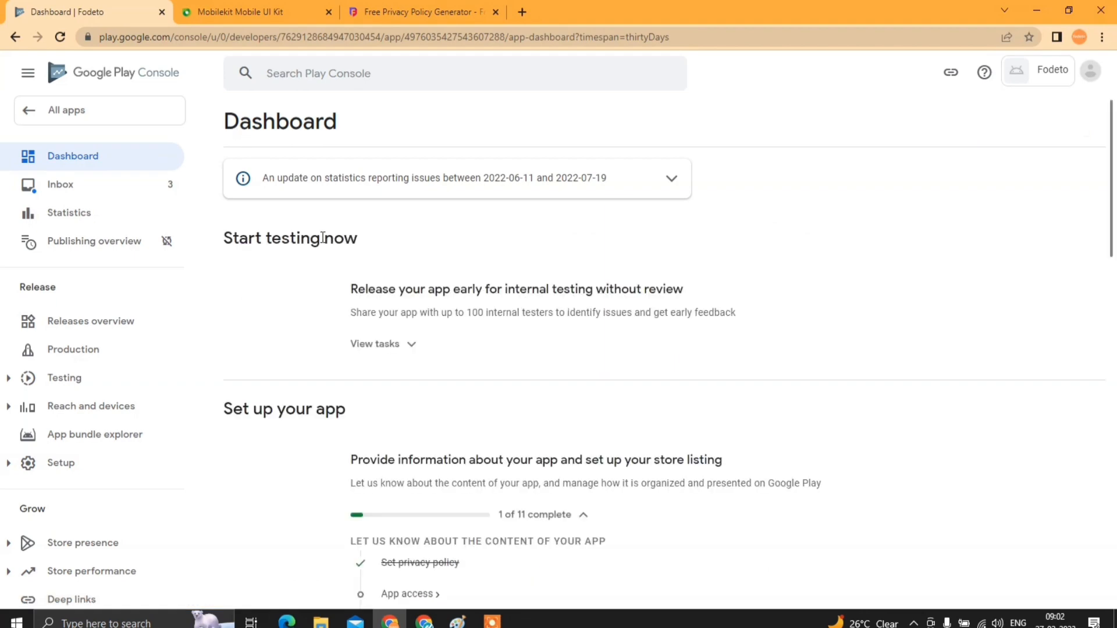
scroll(399, 393, "down", 2)
scroll(373, 463, "down", 2)
left_click(413, 404)
scroll(414, 402, "down", 1)
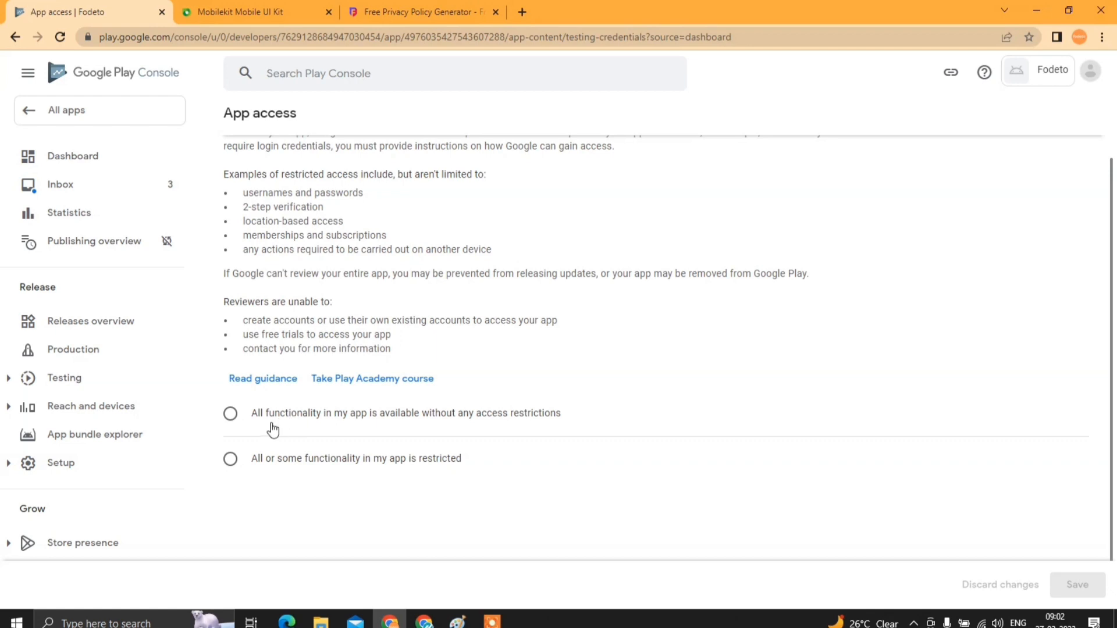
Mark functionality as restricted and start an access instruction named 'test'.
left_click(231, 459)
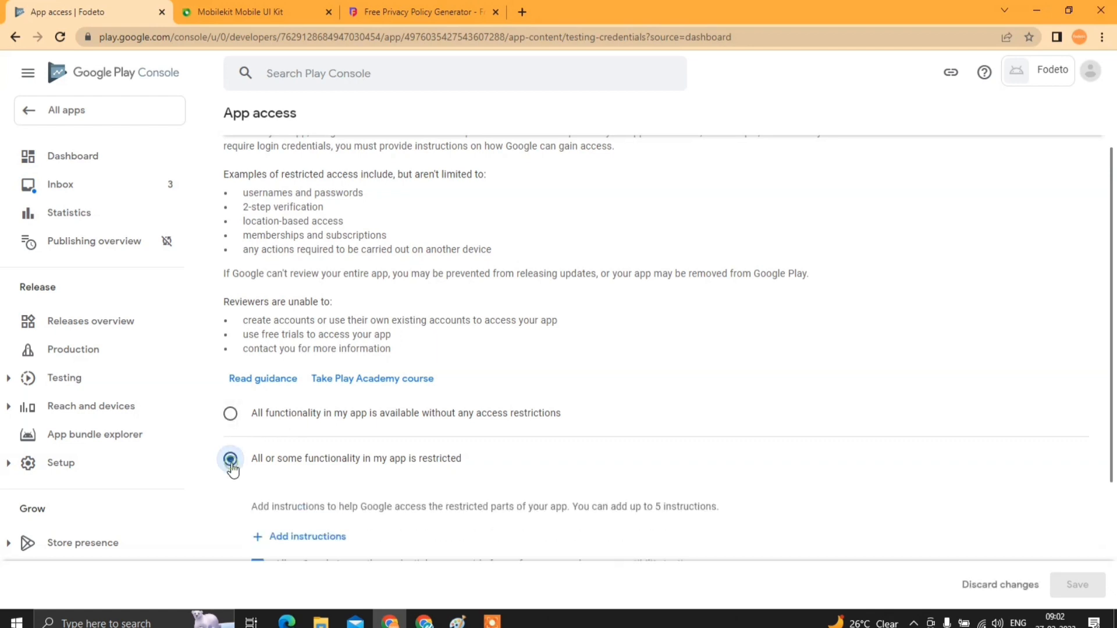
scroll(273, 394, "down", 2)
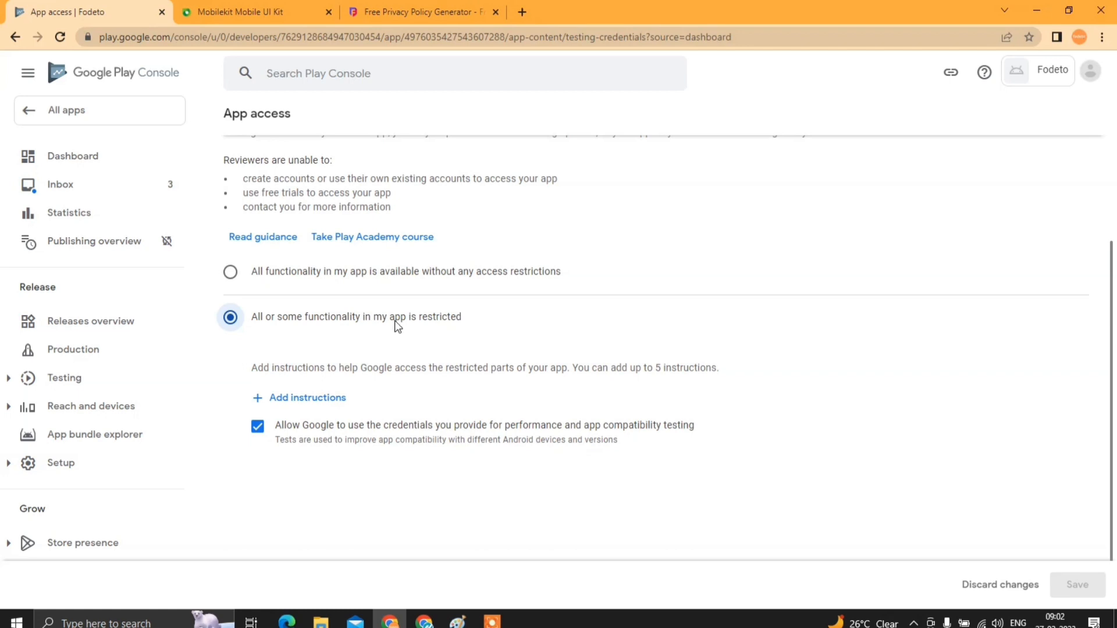
scroll(442, 337, "down", 1)
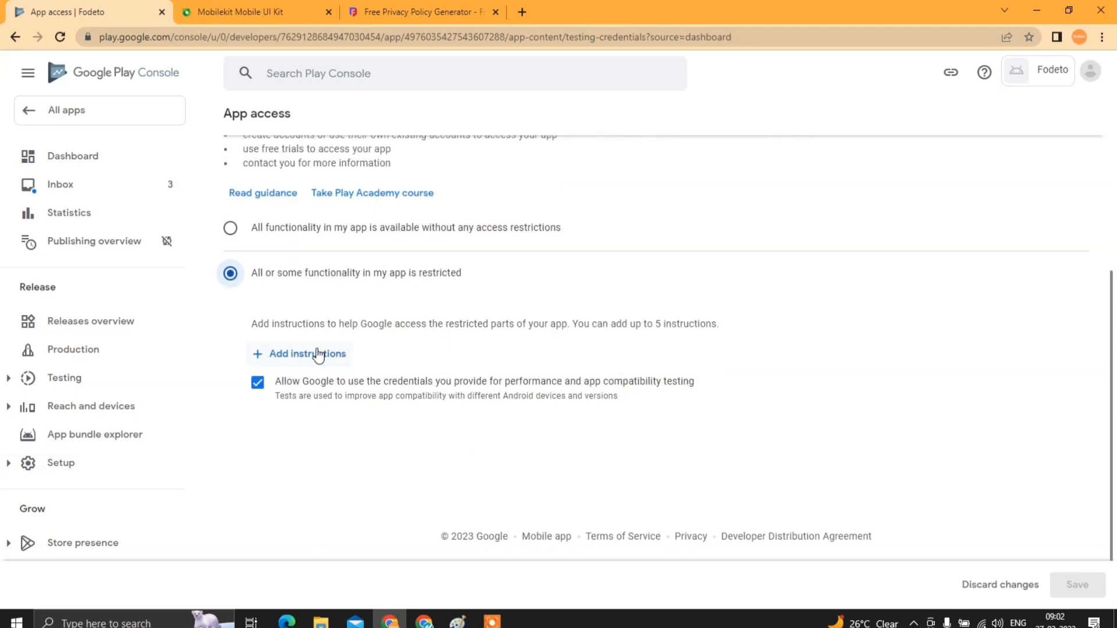
left_click(317, 348)
left_click(263, 322)
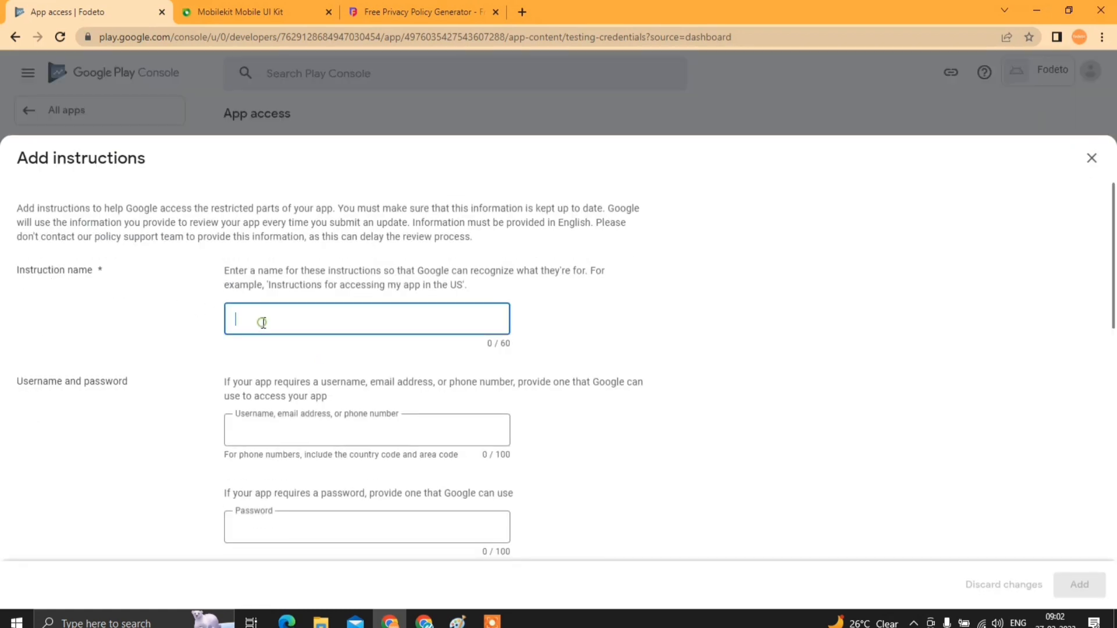
type("test")
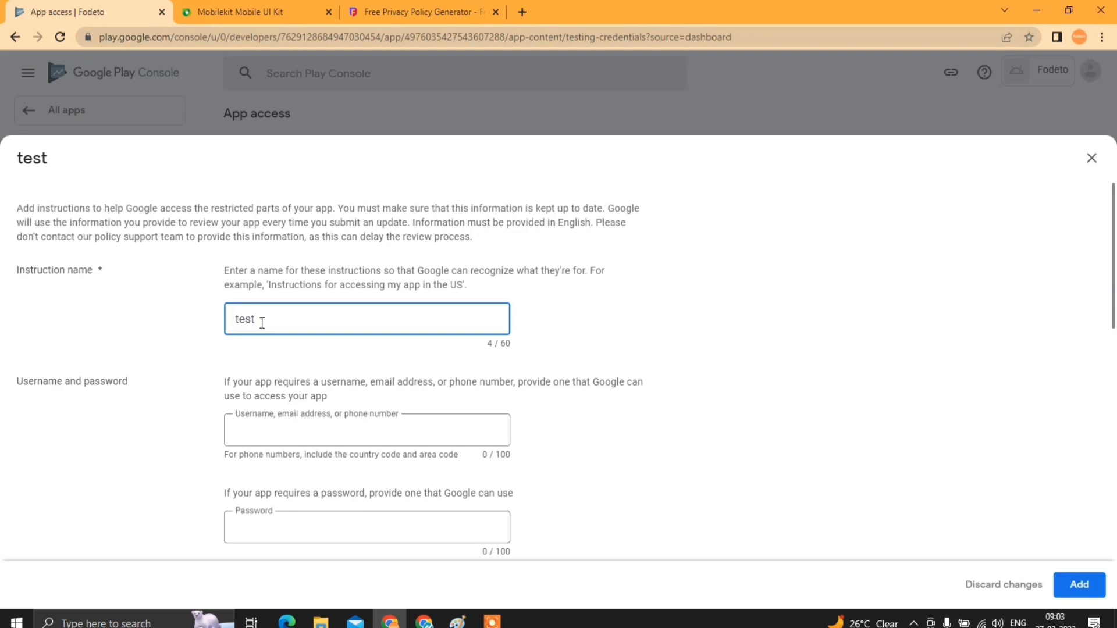
Enter the reviewer's username and password and confirm no other information is required.
scroll(263, 324, "down", 4)
left_click(279, 216)
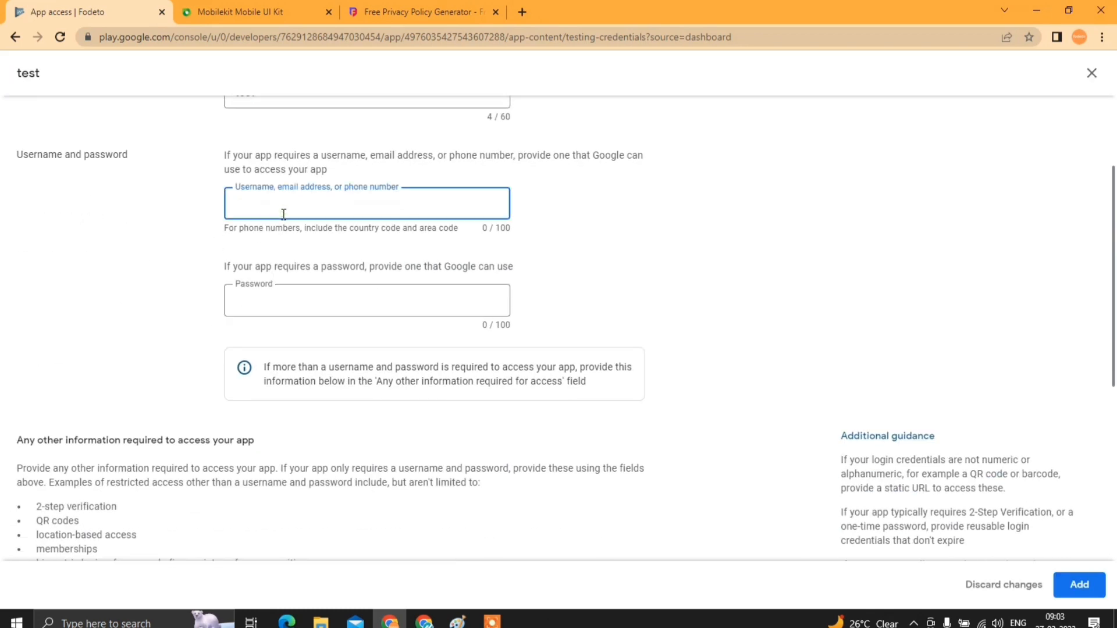
left_click(302, 300)
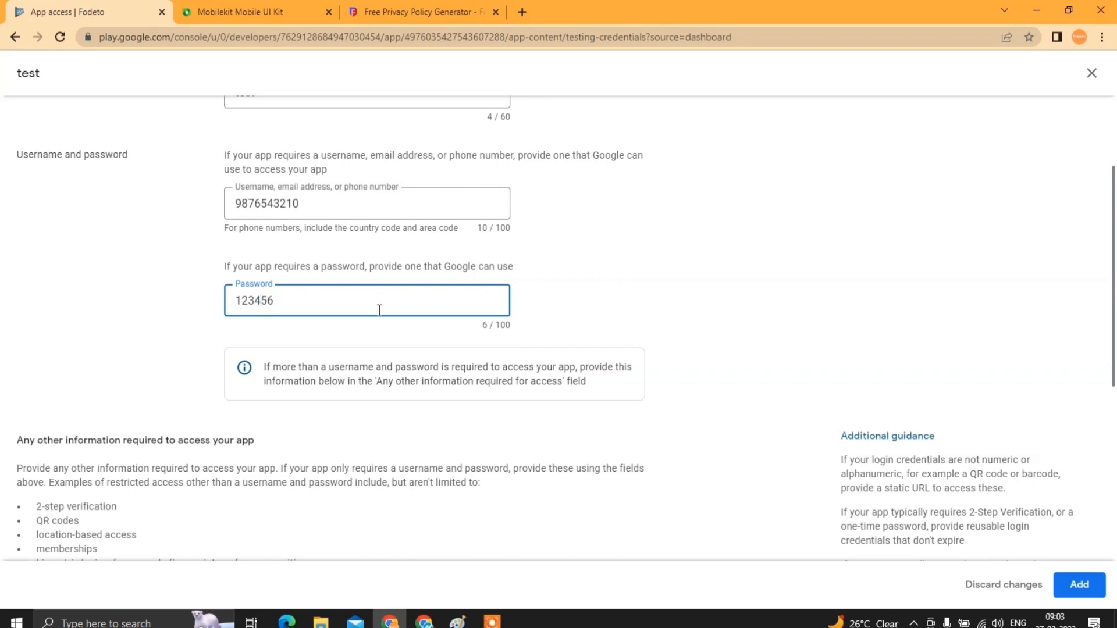
scroll(378, 310, "down", 2)
scroll(411, 375, "down", 2)
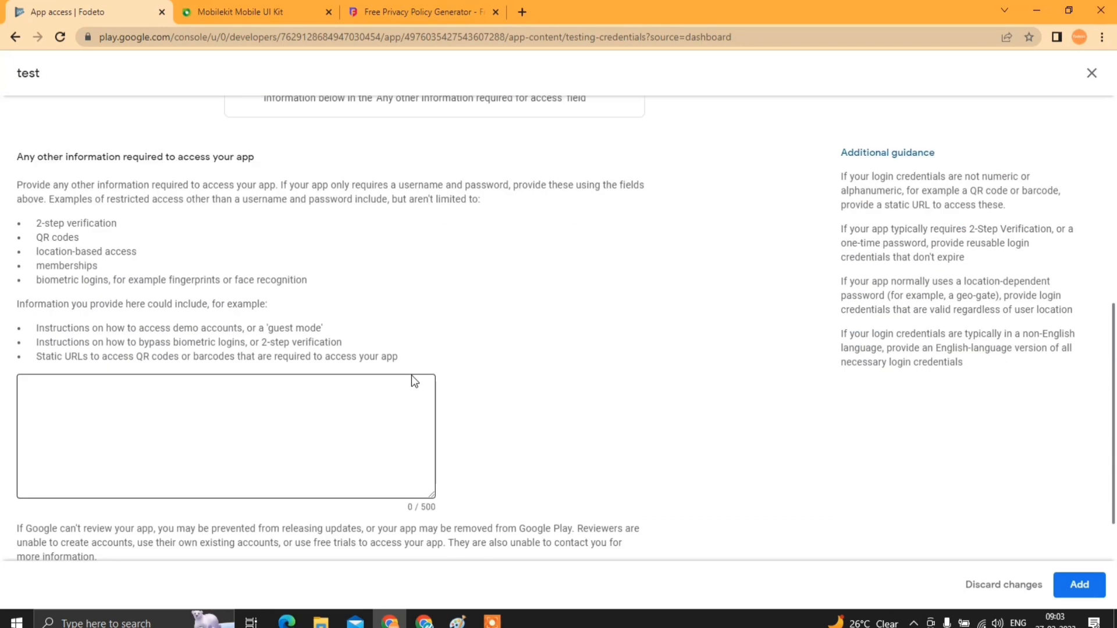
scroll(349, 392, "up", 3)
scroll(291, 395, "down", 3)
left_click(1074, 588)
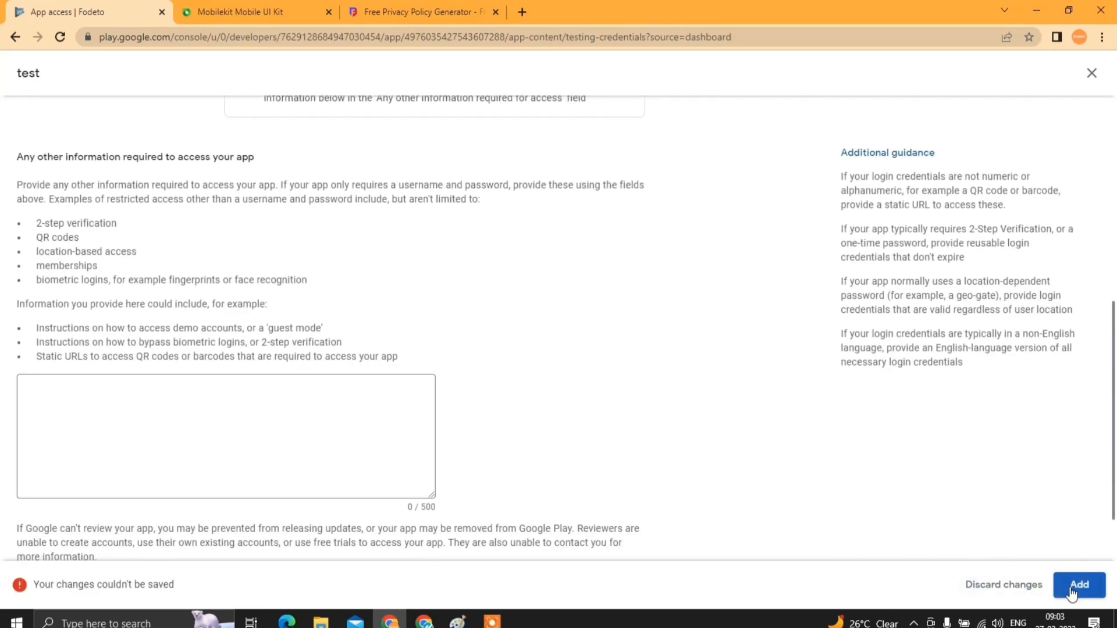
scroll(134, 403, "down", 1)
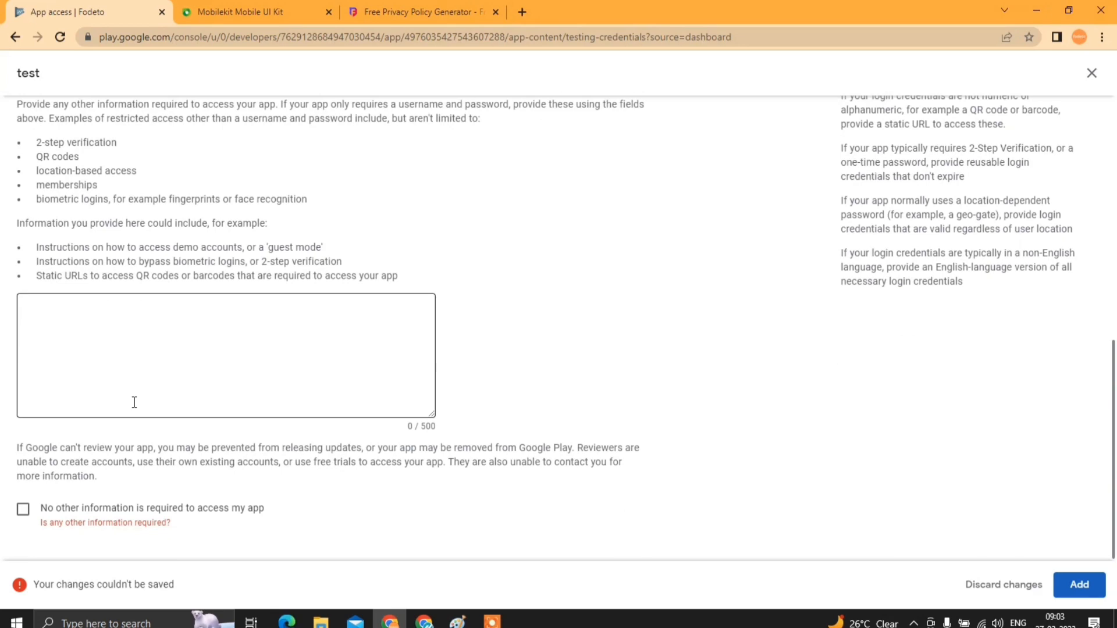
scroll(91, 386, "up", 3)
scroll(90, 385, "down", 3)
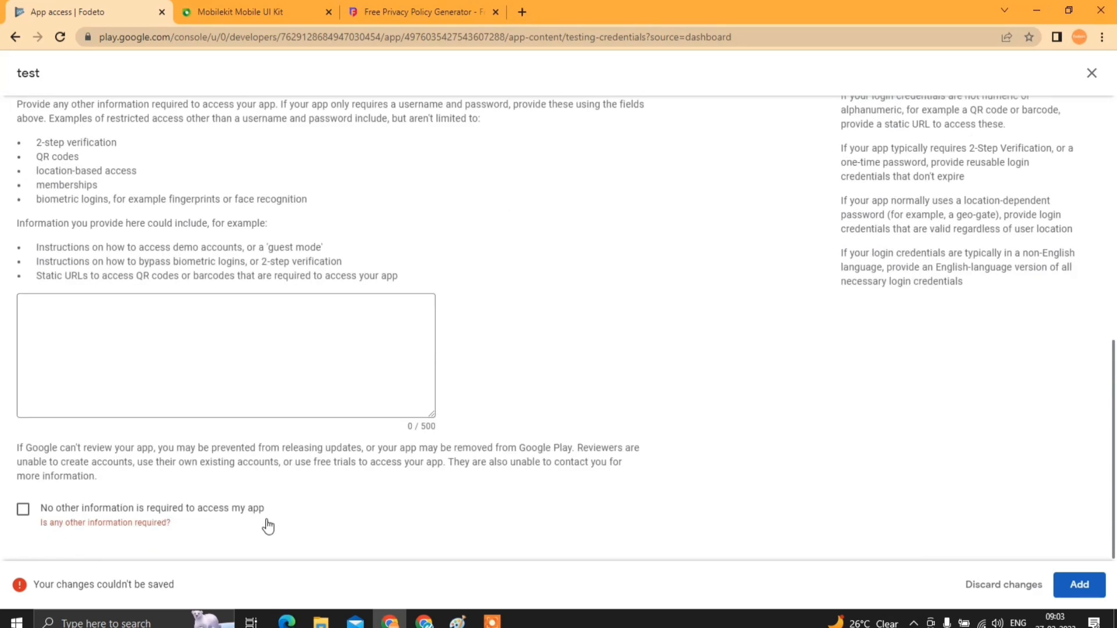
left_click(22, 509)
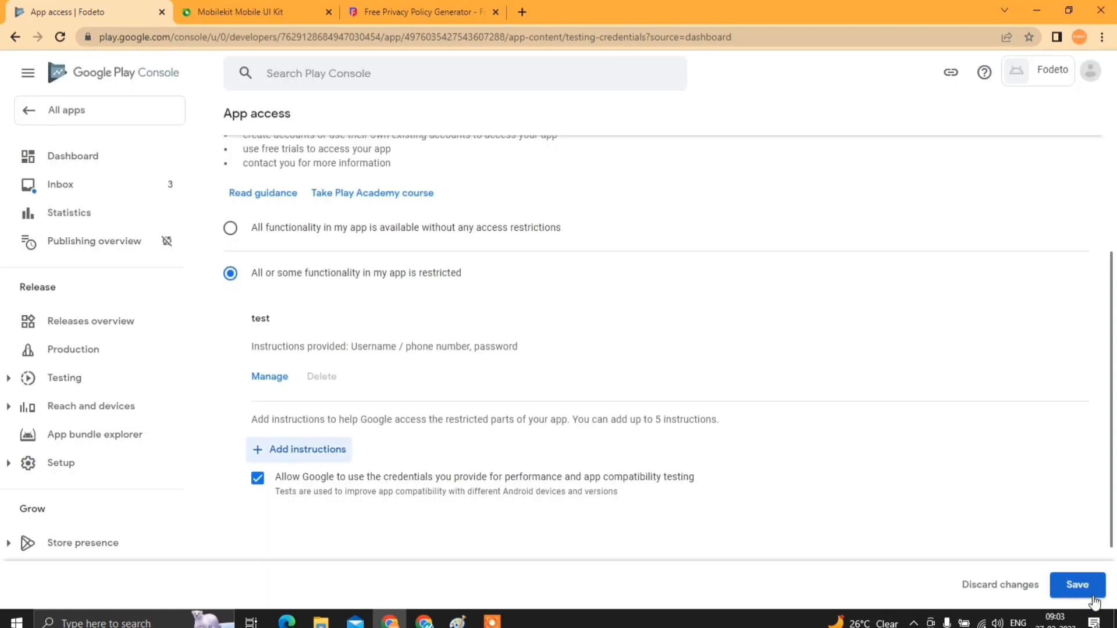
Save the App access declaration and go back to the dashboard.
left_click(1094, 599)
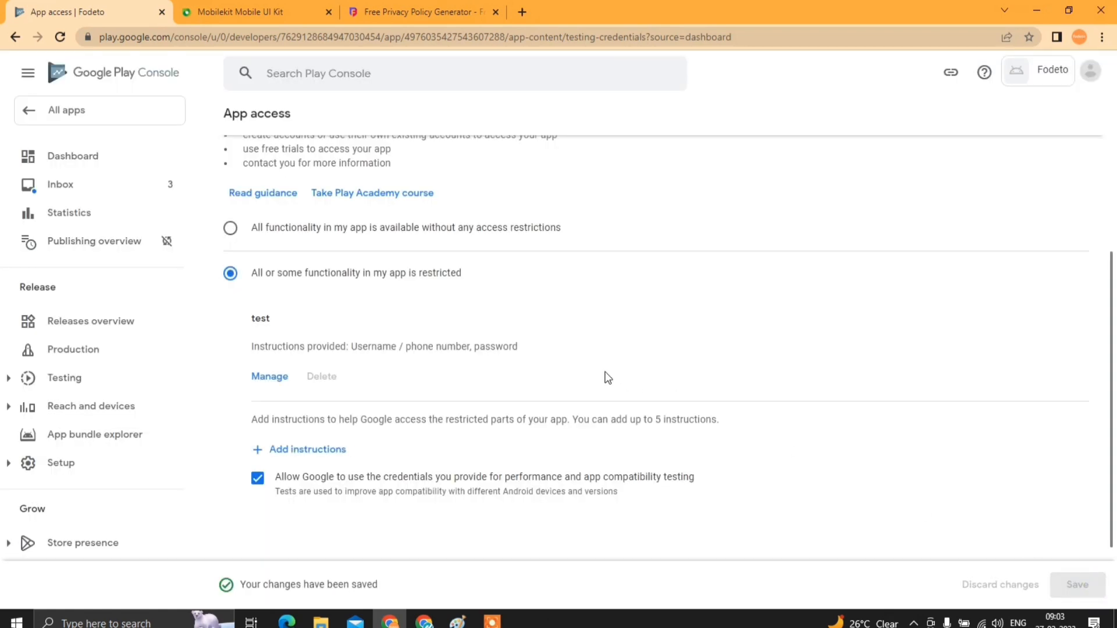
scroll(523, 350, "up", 5)
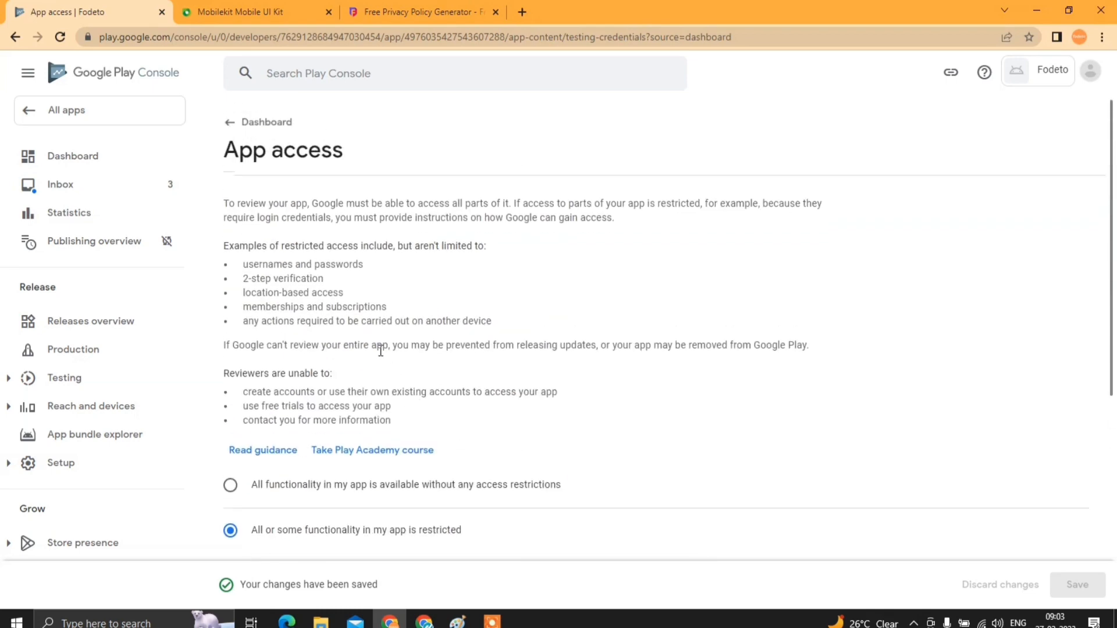
left_click(237, 134)
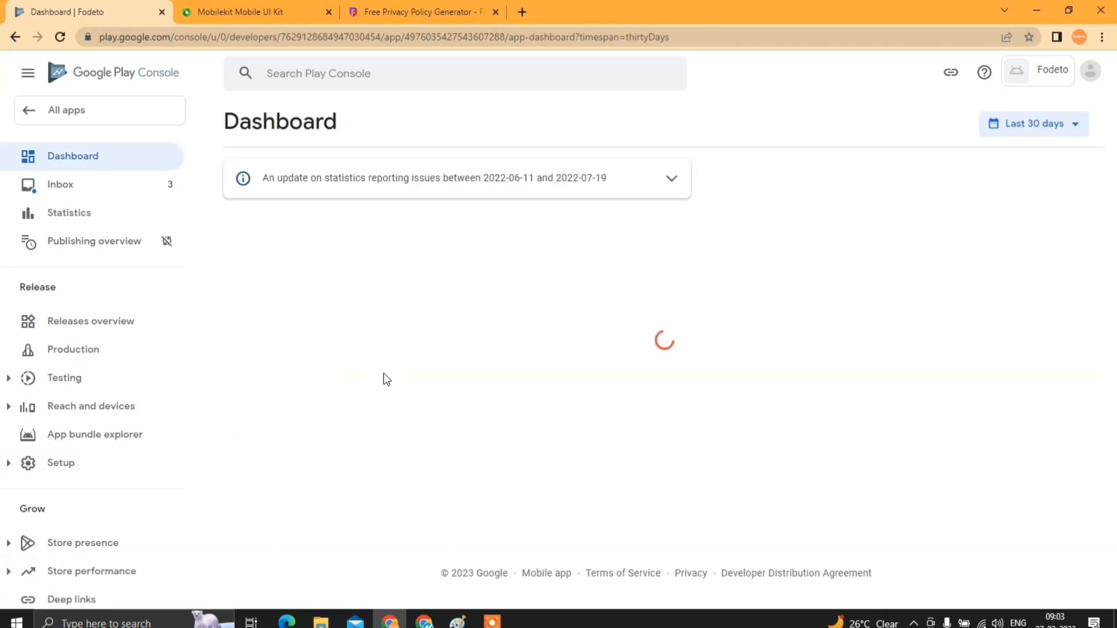
Declare 'No, my app does not contain ads' and save the Ads declaration.
scroll(389, 457, "down", 3)
left_click(389, 358)
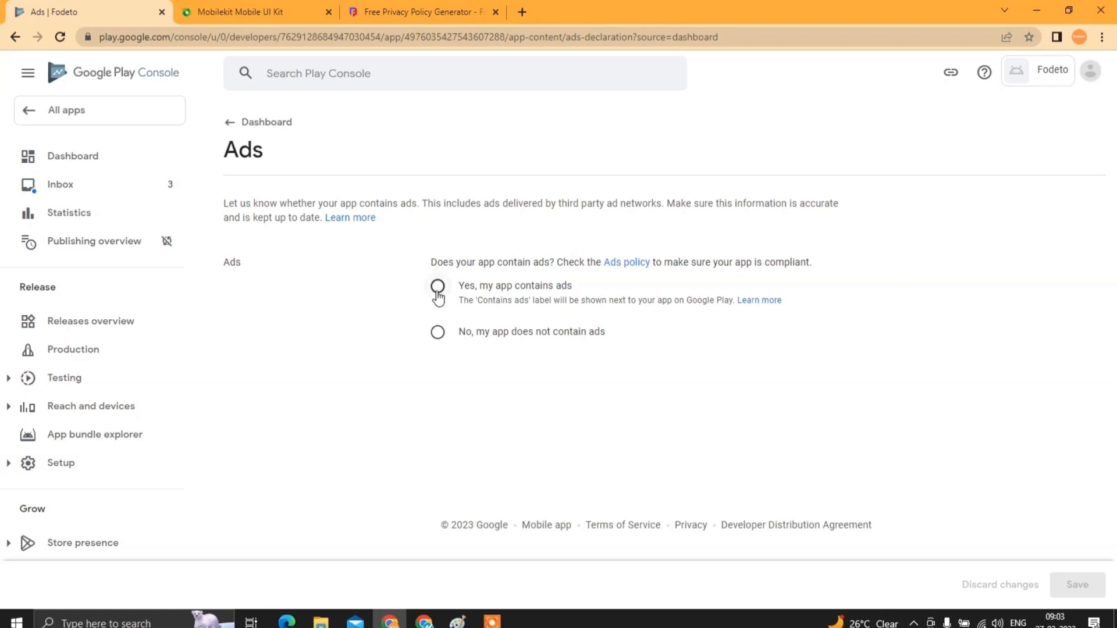
left_click(435, 335)
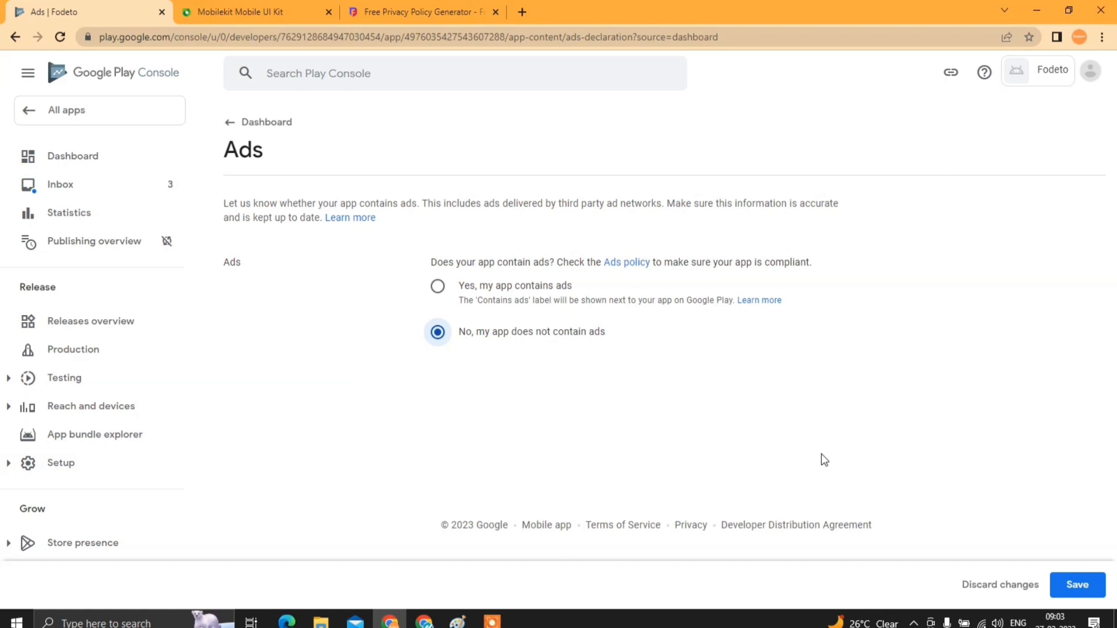
left_click(1088, 585)
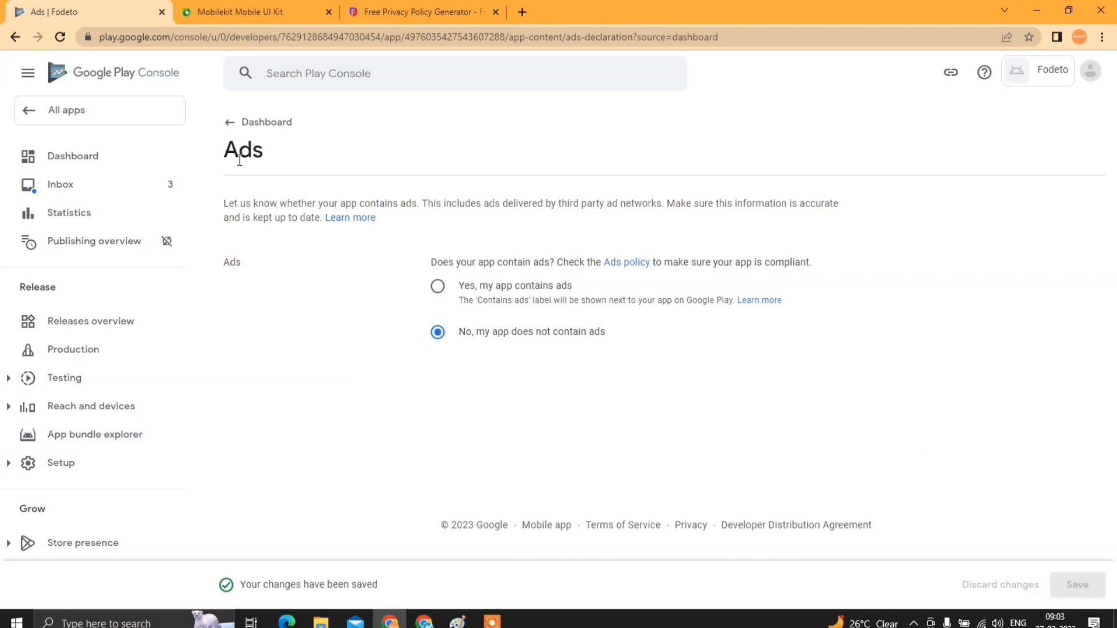
left_click(241, 122)
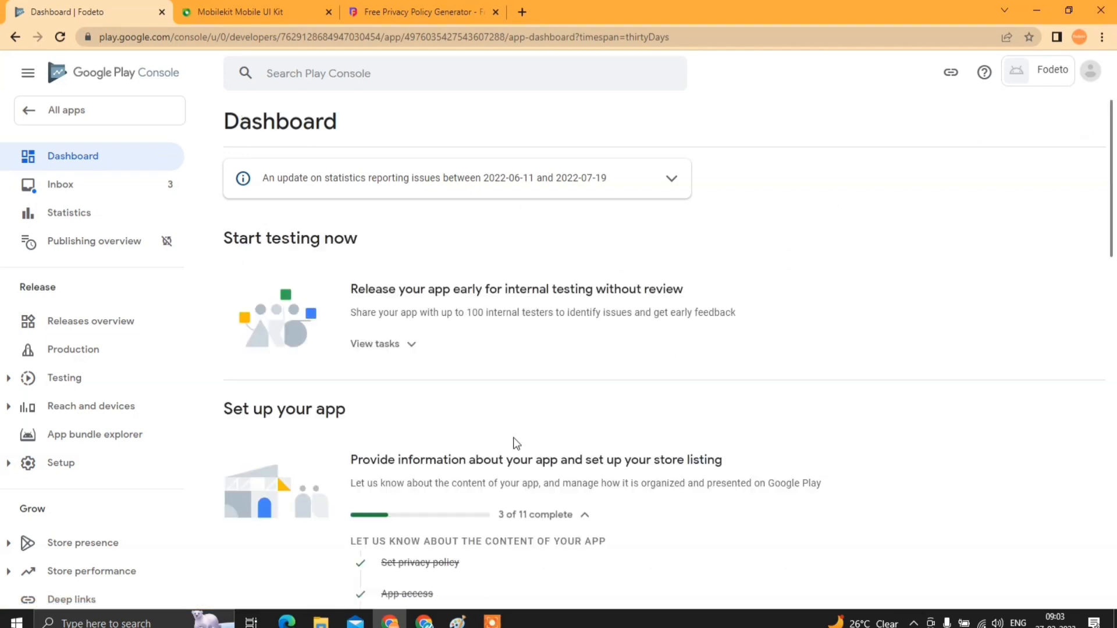
scroll(476, 431, "down", 1)
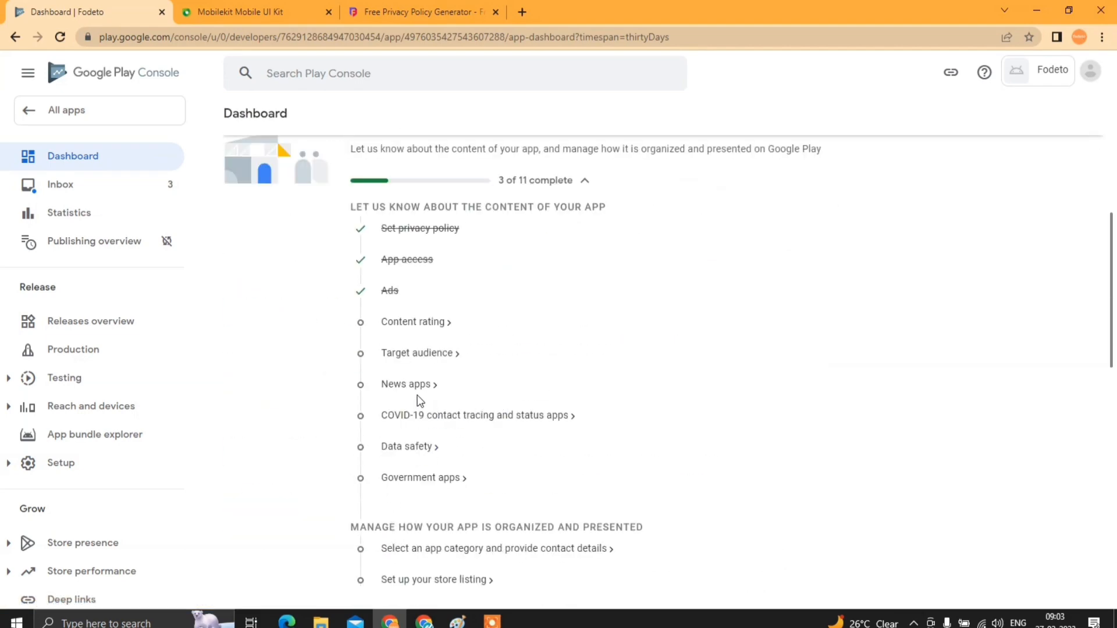
Open Content rating and start its questionnaire at the Category step.
left_click(399, 325)
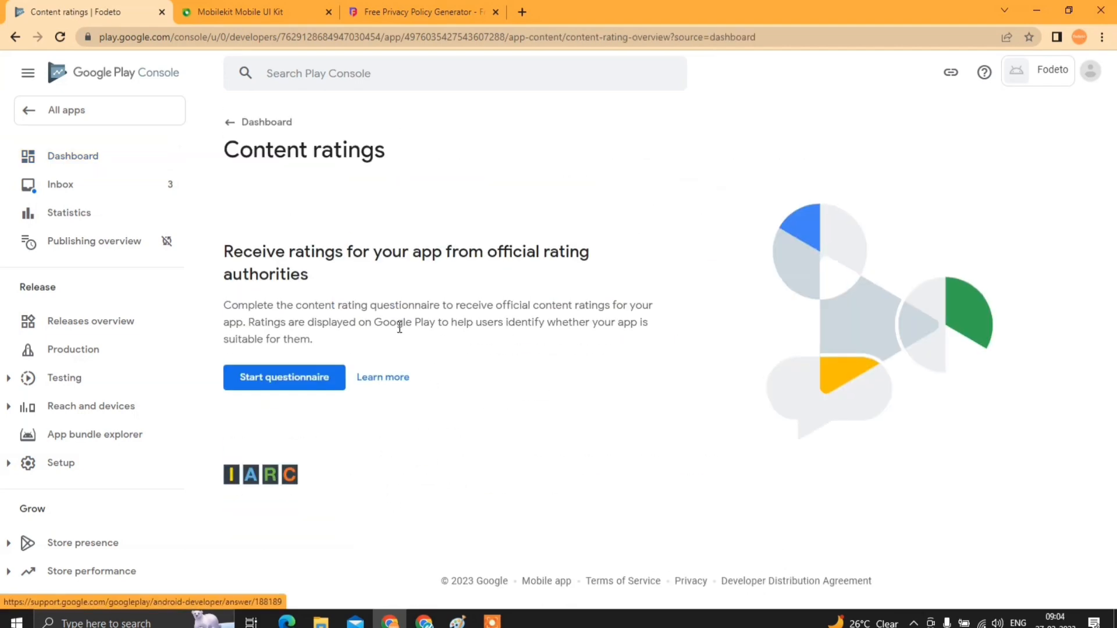
left_click(302, 383)
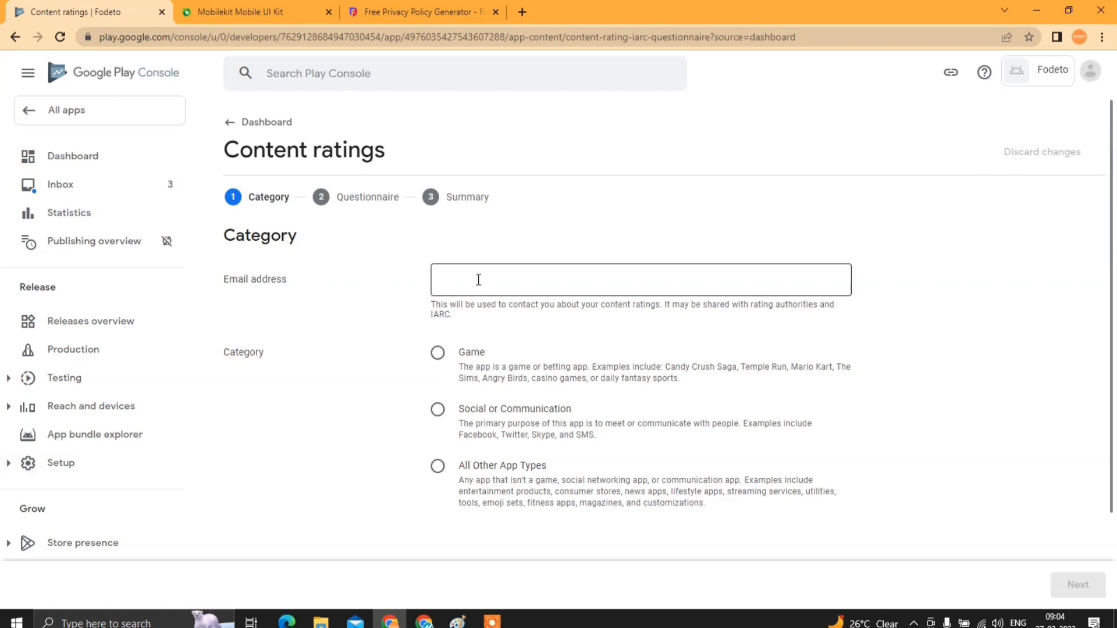
Copy the signed-in account's e-mail from a new tab and return to the questionnaire's Email field.
left_click(525, 11)
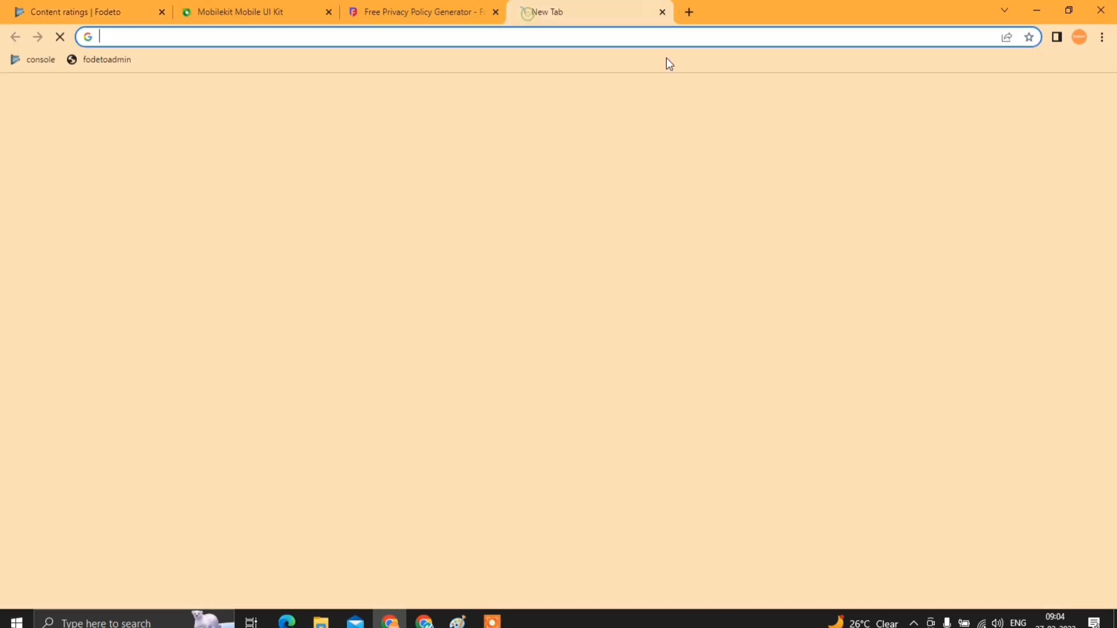
left_click(1094, 100)
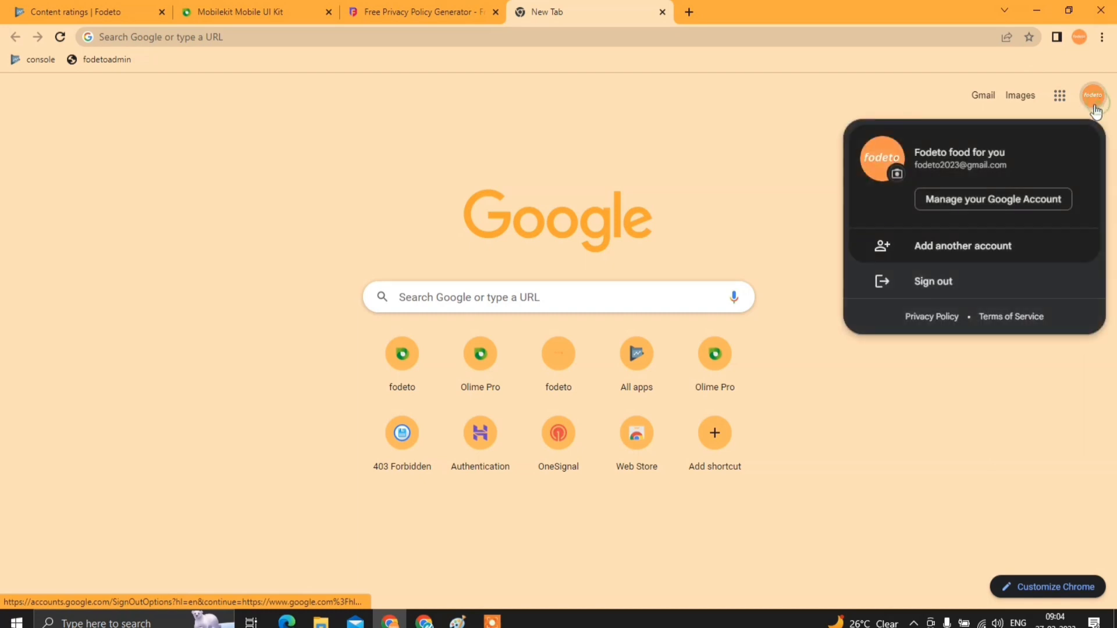
left_click_drag(1011, 166, 938, 165)
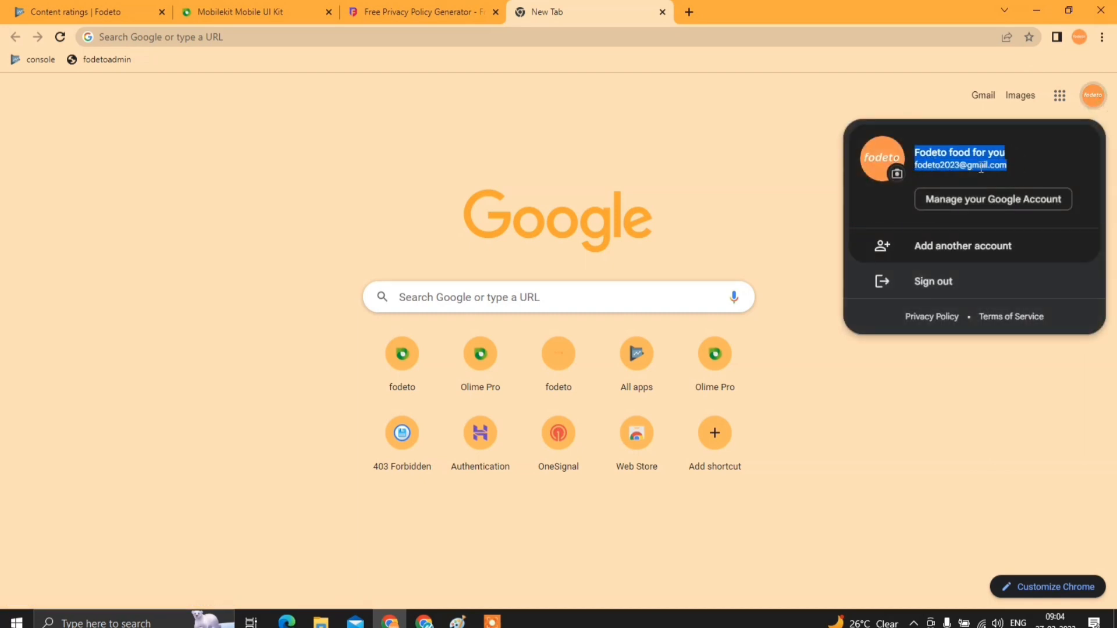
left_click_drag(1012, 166, 916, 166)
right_click(928, 164)
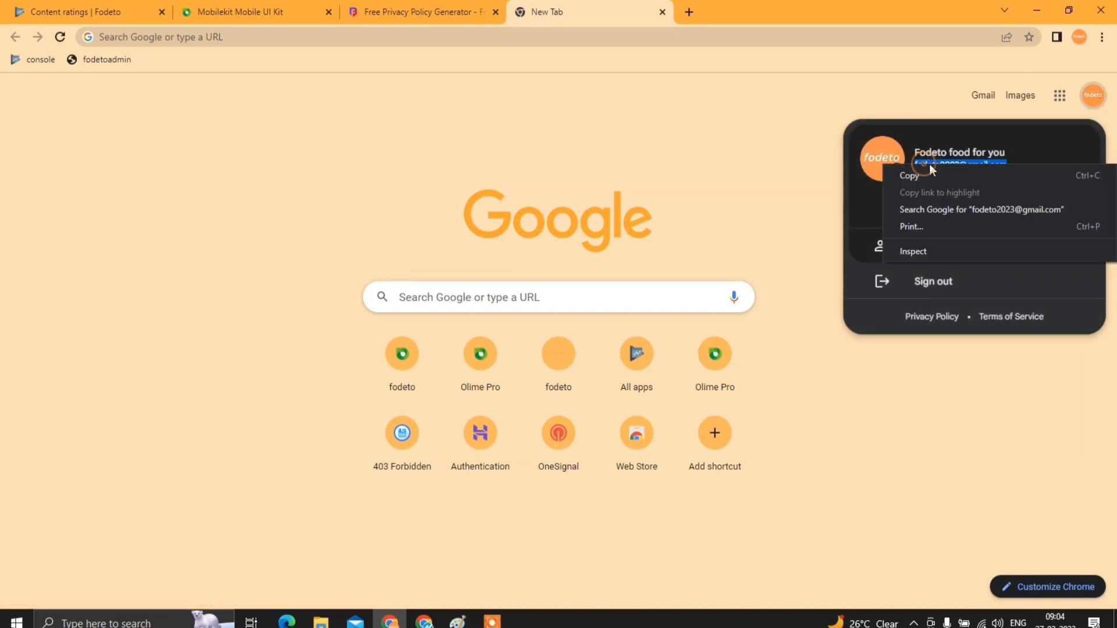
left_click(934, 169)
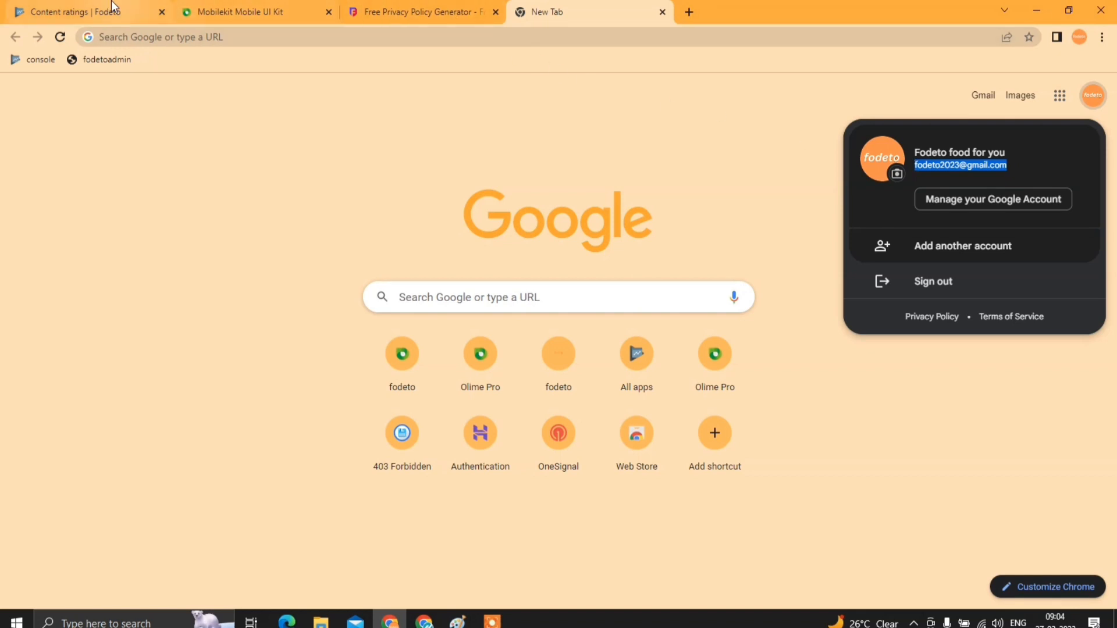
left_click(119, 9)
left_click(469, 275)
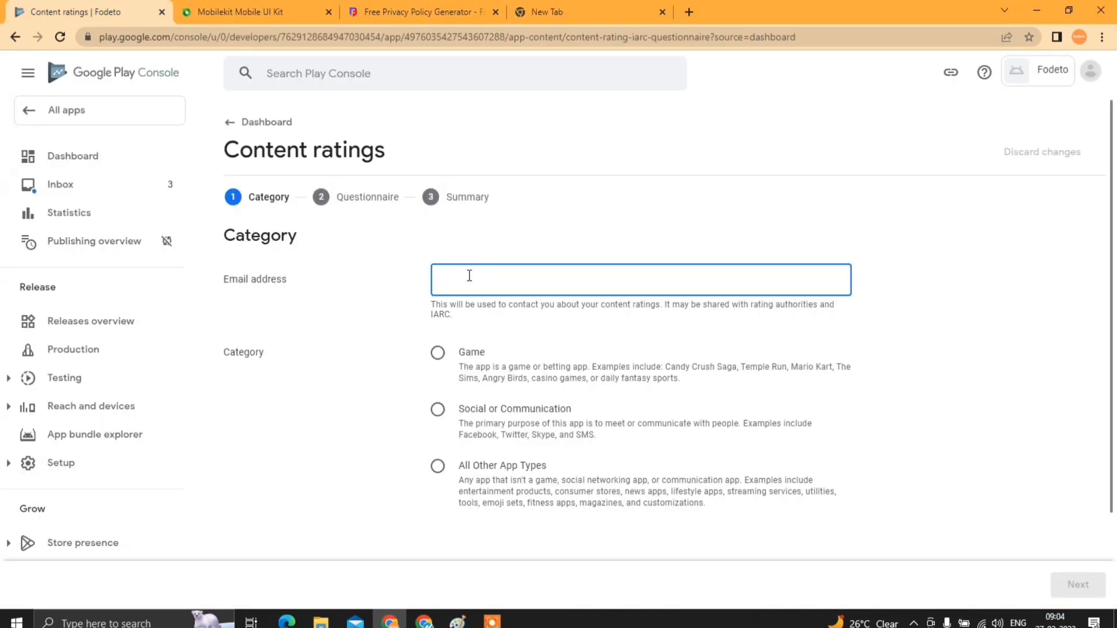
Paste the account e-mail, choose the All Other App Types category, and continue.
key("ctrl+v")
scroll(498, 295, "down", 1)
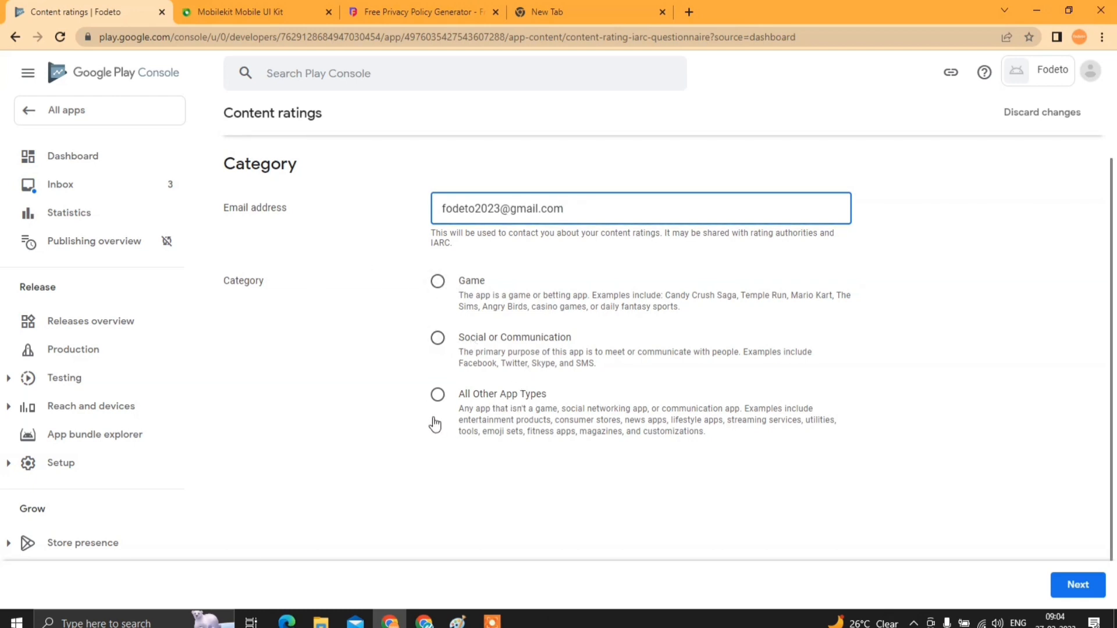
left_click(439, 397)
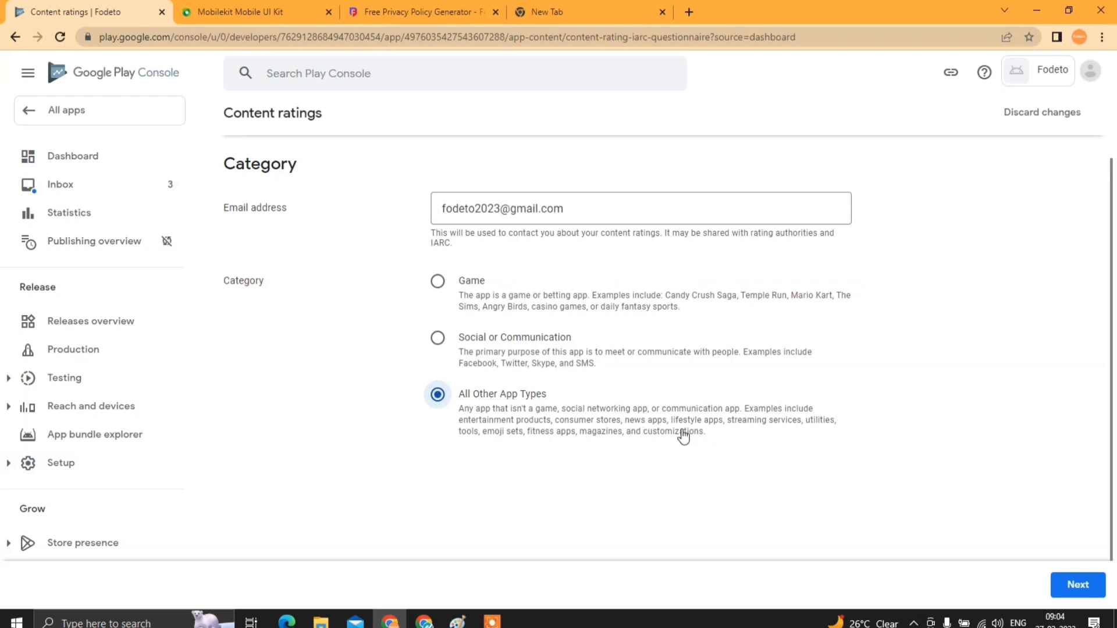
scroll(1049, 512, "down", 1)
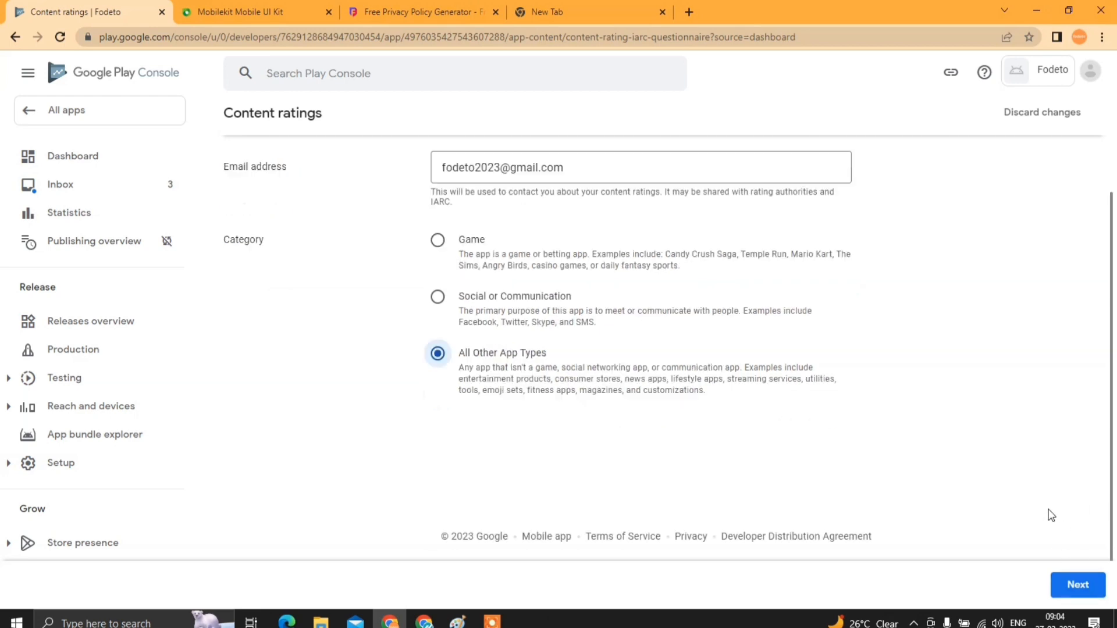
scroll(1049, 514, "up", 1)
left_click(1082, 585)
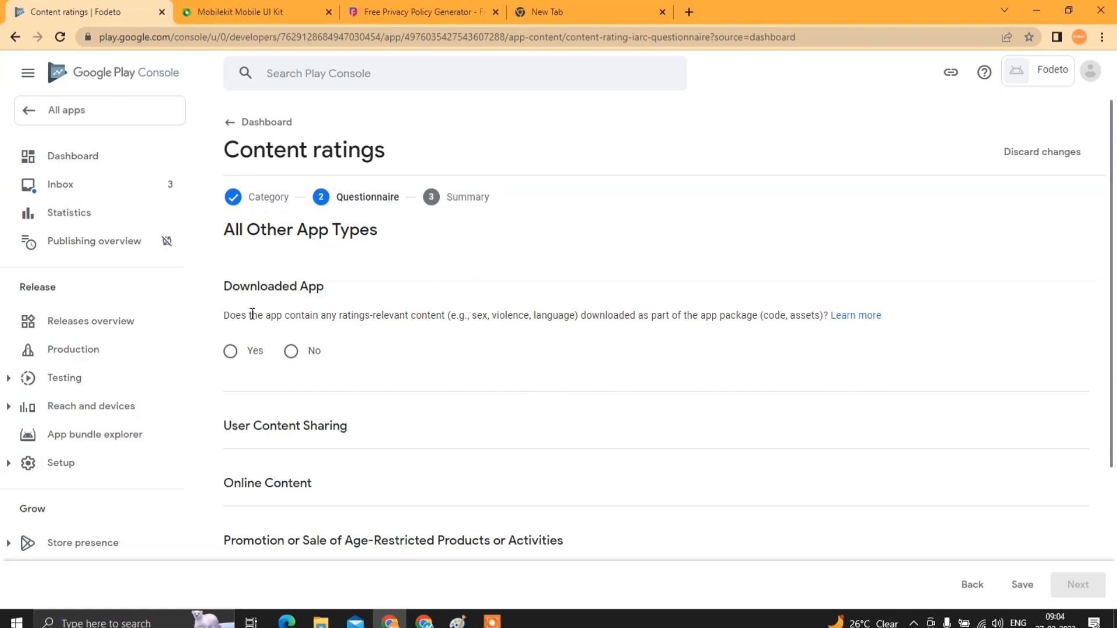
Answer No to every content question, from downloaded content to news or educational.
scroll(389, 319, "down", 2)
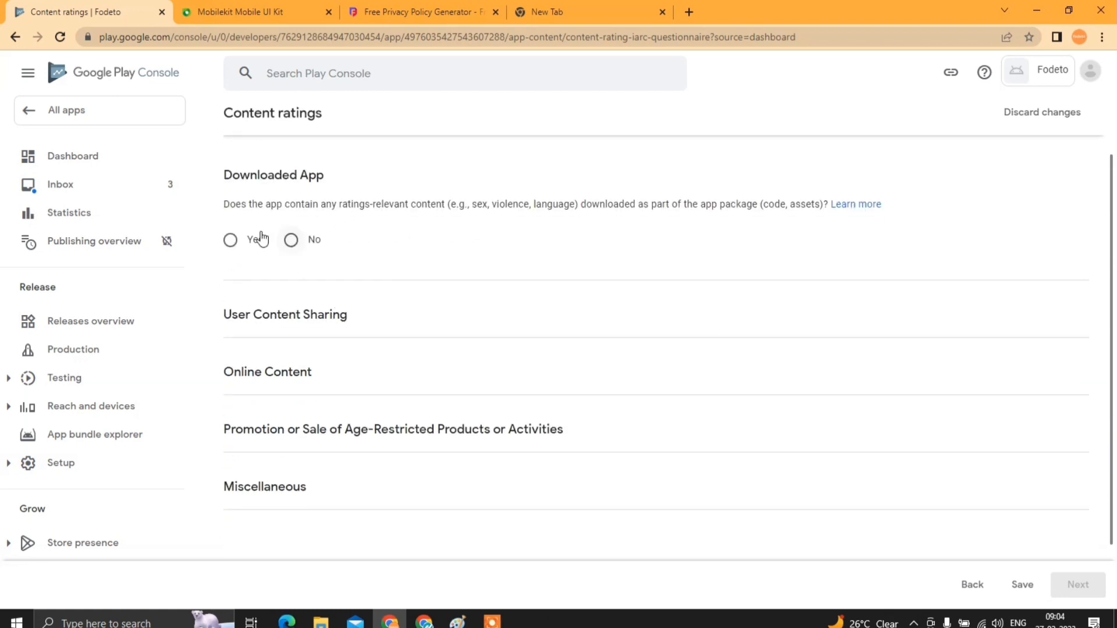
left_click(291, 240)
left_click(291, 378)
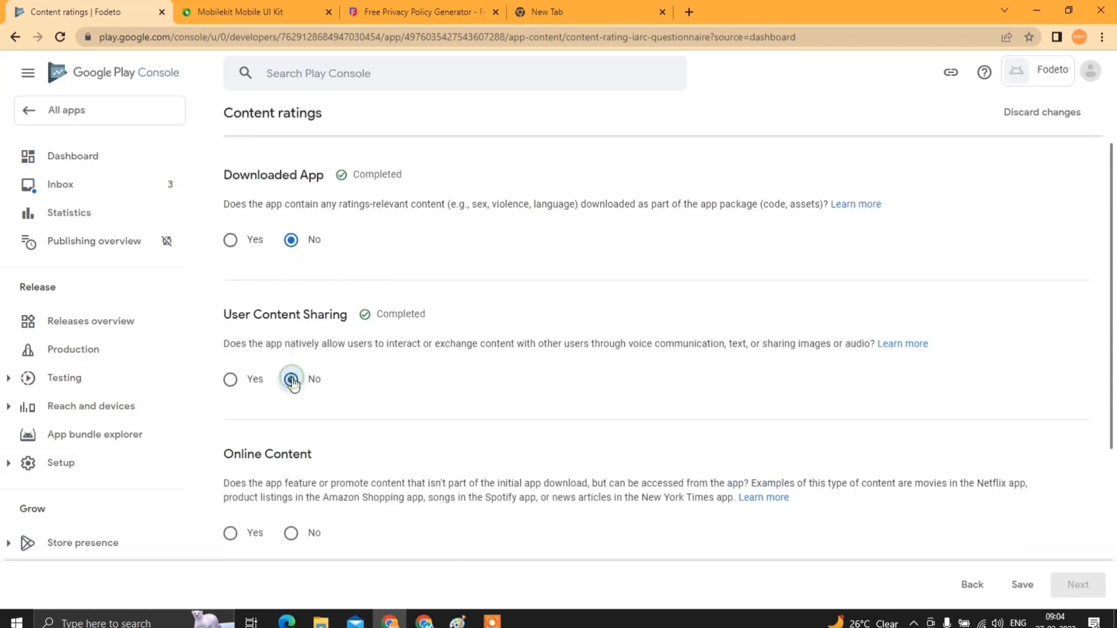
scroll(294, 387, "down", 2)
left_click(292, 391)
scroll(304, 348, "down", 2)
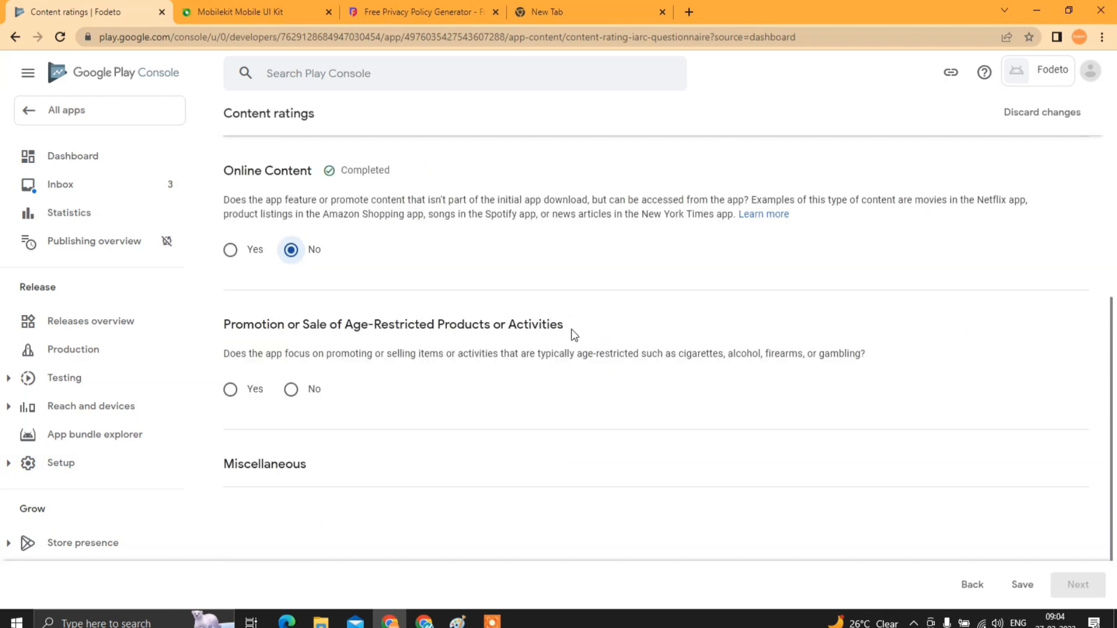
left_click(291, 389)
scroll(300, 391, "down", 2)
left_click(291, 387)
left_click(291, 469)
scroll(294, 465, "down", 2)
left_click(291, 410)
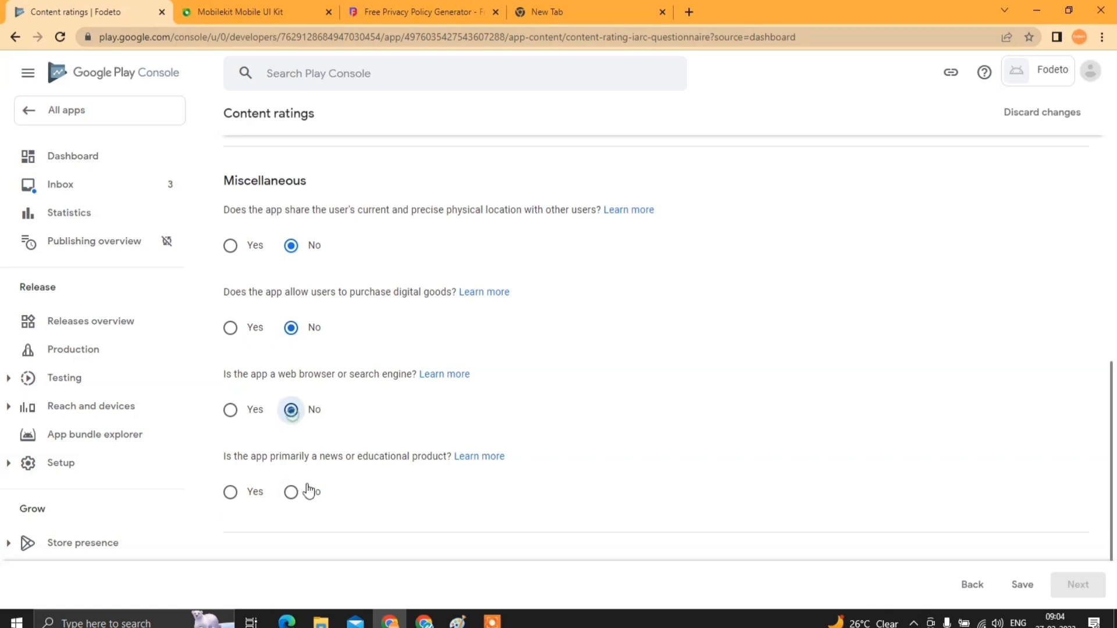
left_click(292, 492)
scroll(661, 481, "down", 2)
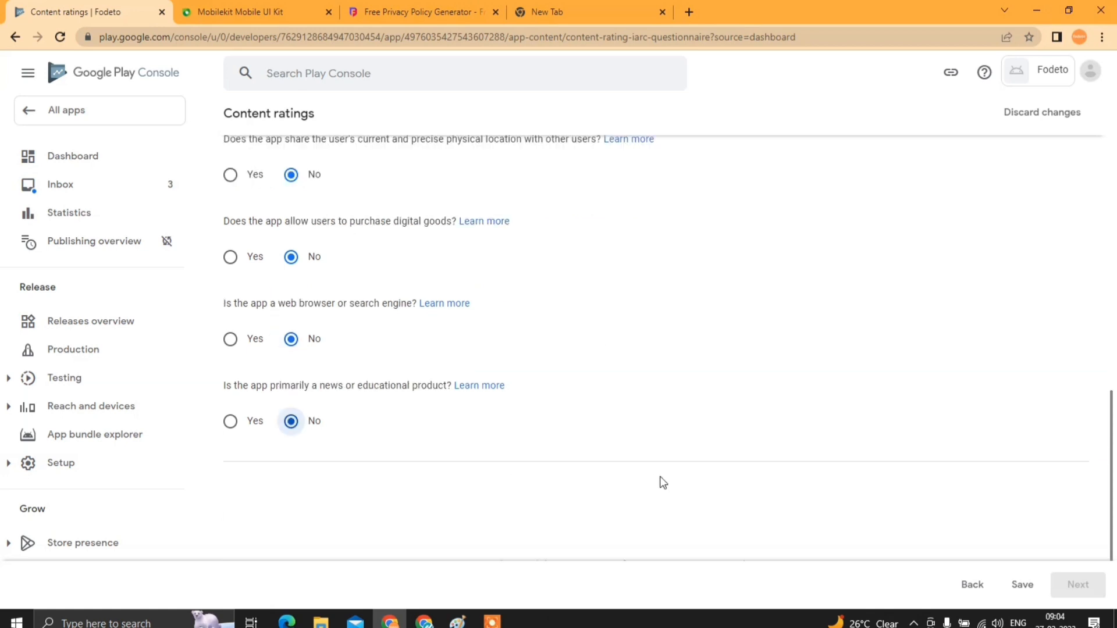
Save and submit the questionnaire to get ratings, then return to the dashboard.
left_click(1033, 586)
left_click(1077, 585)
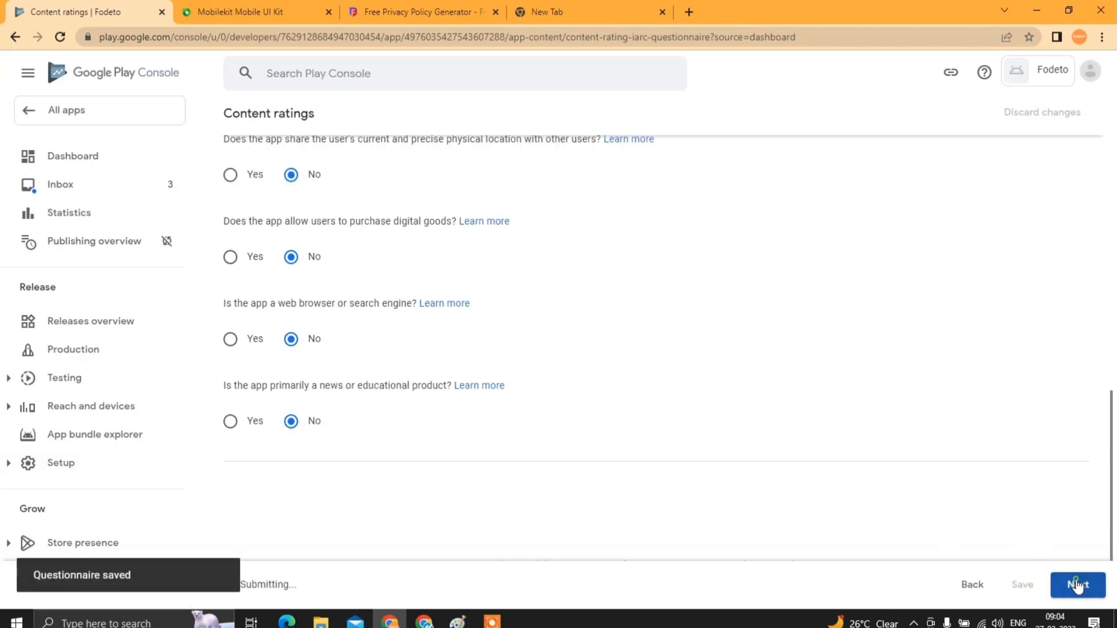
left_click(1077, 585)
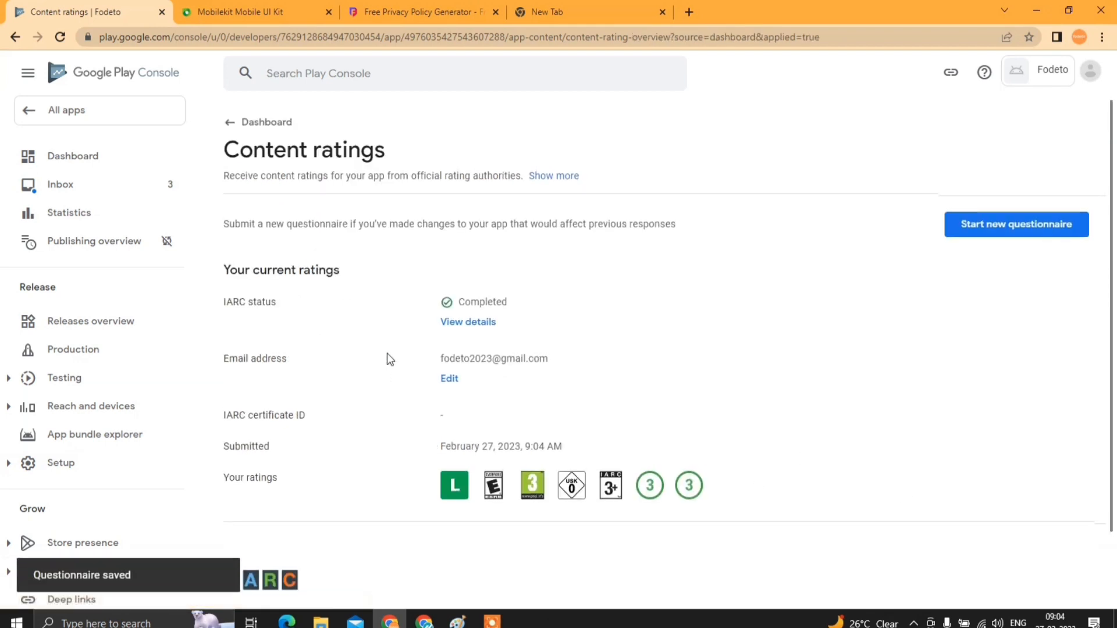
left_click(253, 124)
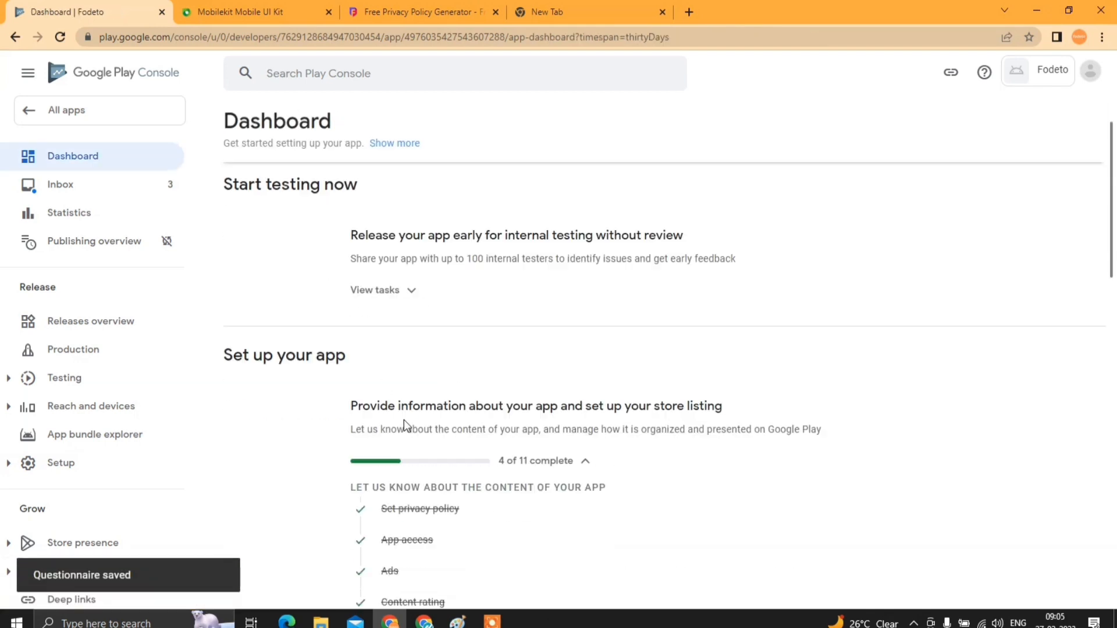
Set the target audience to 18 and over, not appealing to children, and save it.
scroll(401, 421, "down", 5)
scroll(375, 344, "down", 1)
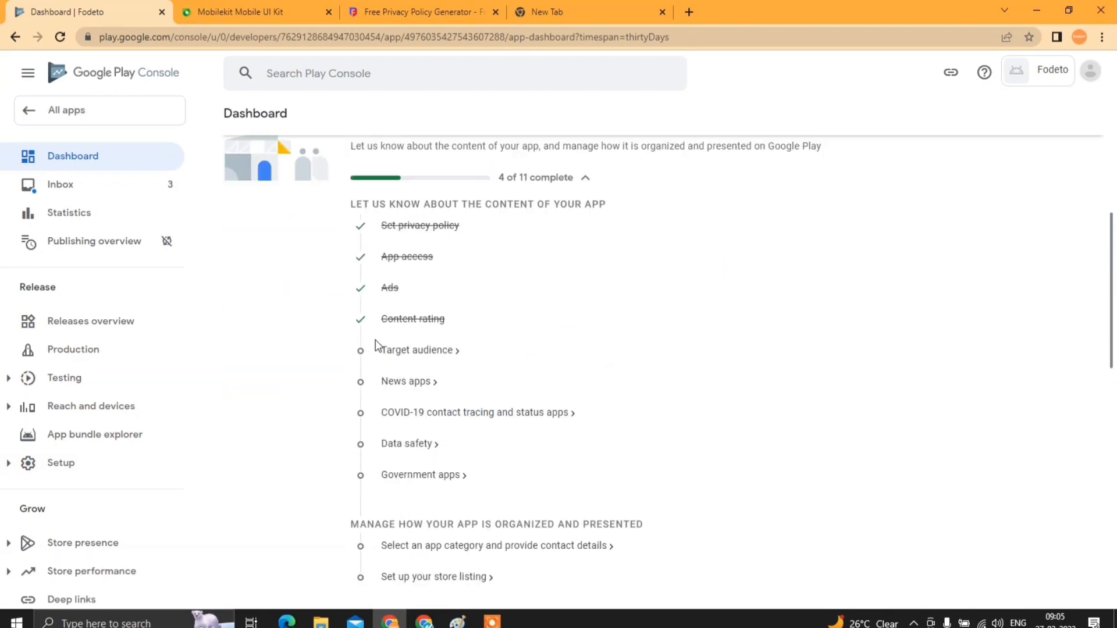
left_click(433, 352)
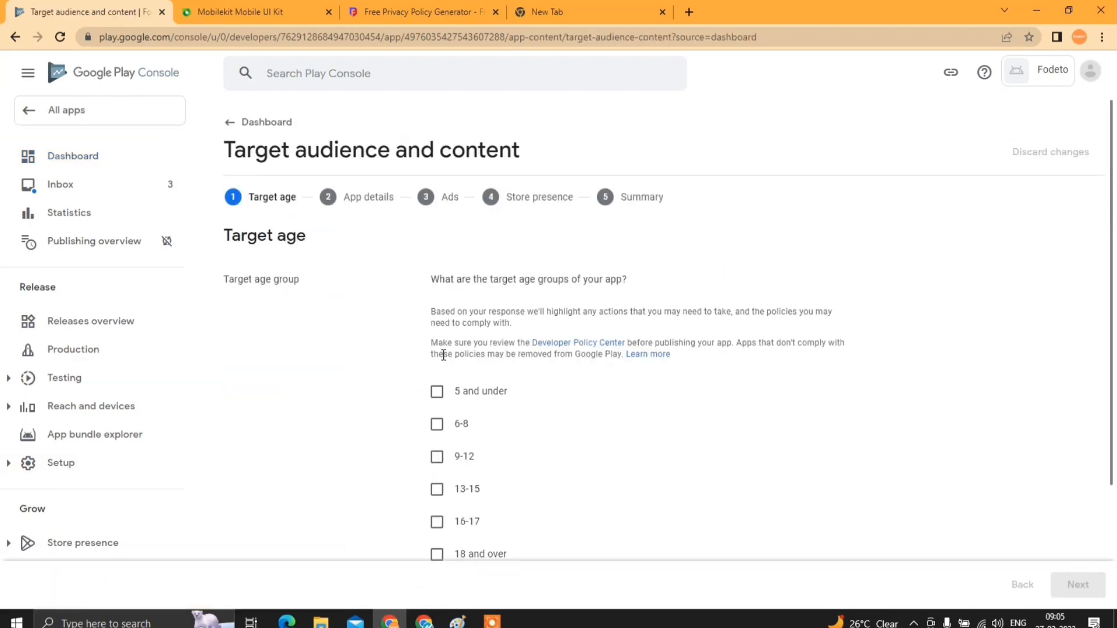
scroll(557, 401, "down", 3)
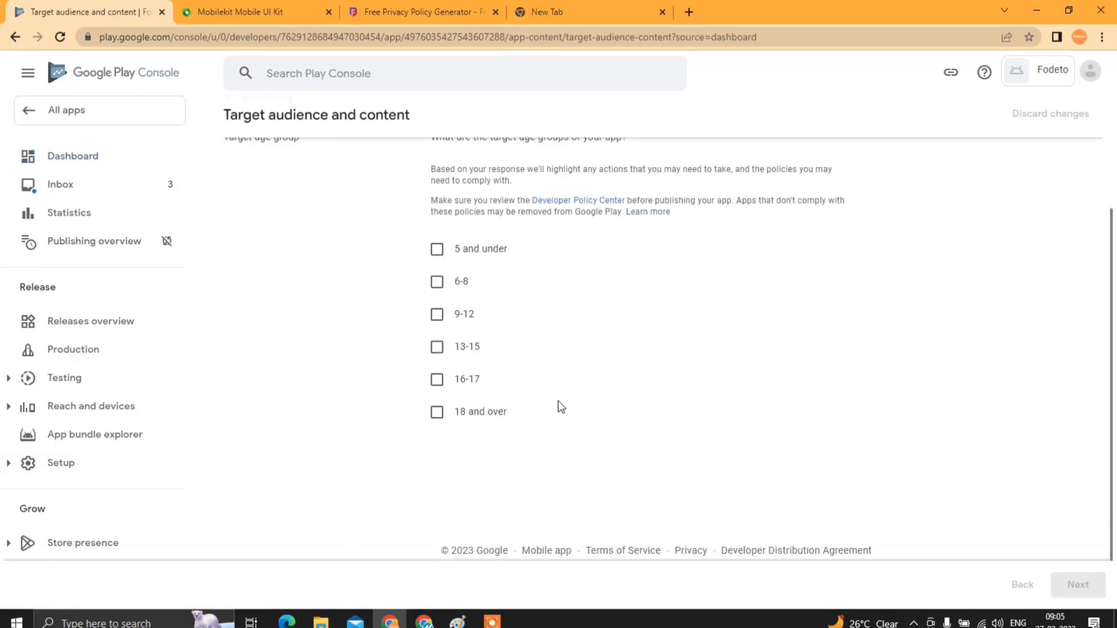
left_click(437, 413)
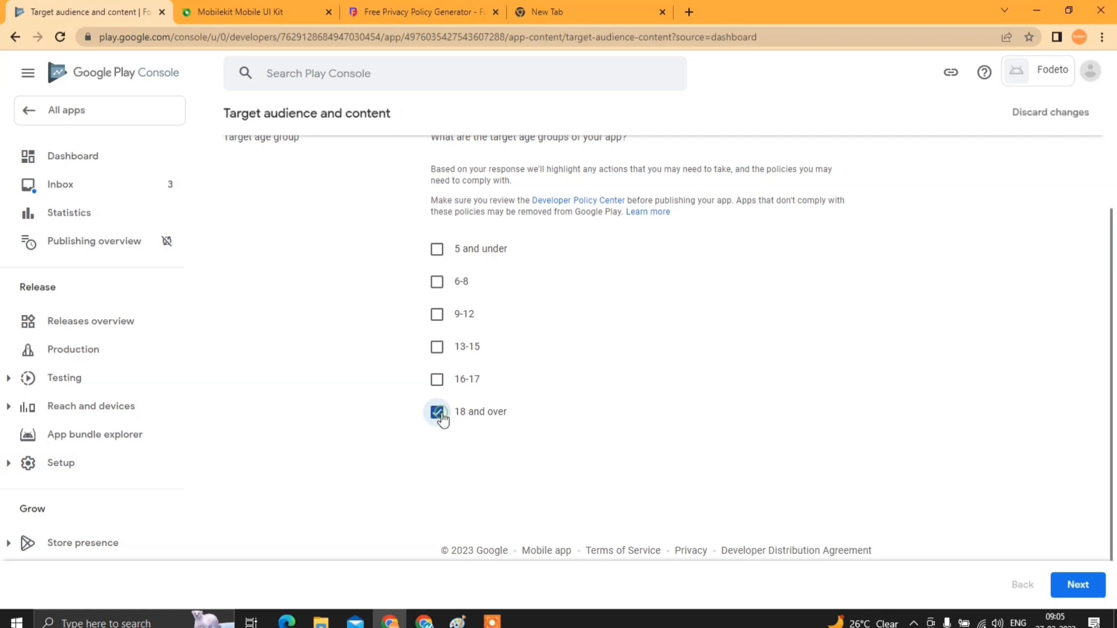
left_click(1077, 584)
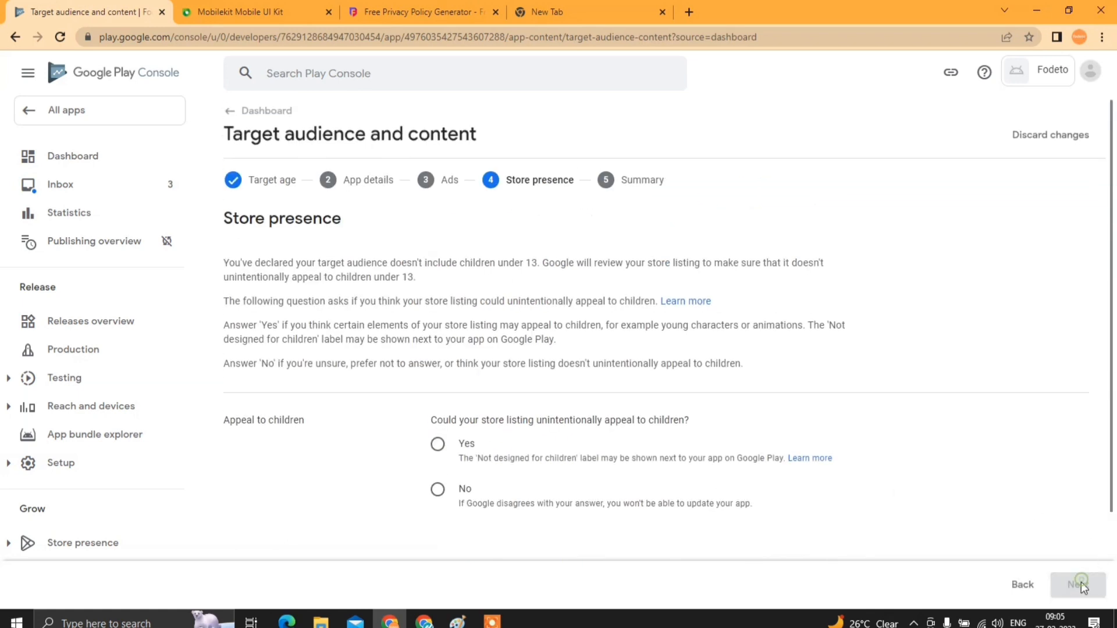
scroll(409, 427, "down", 2)
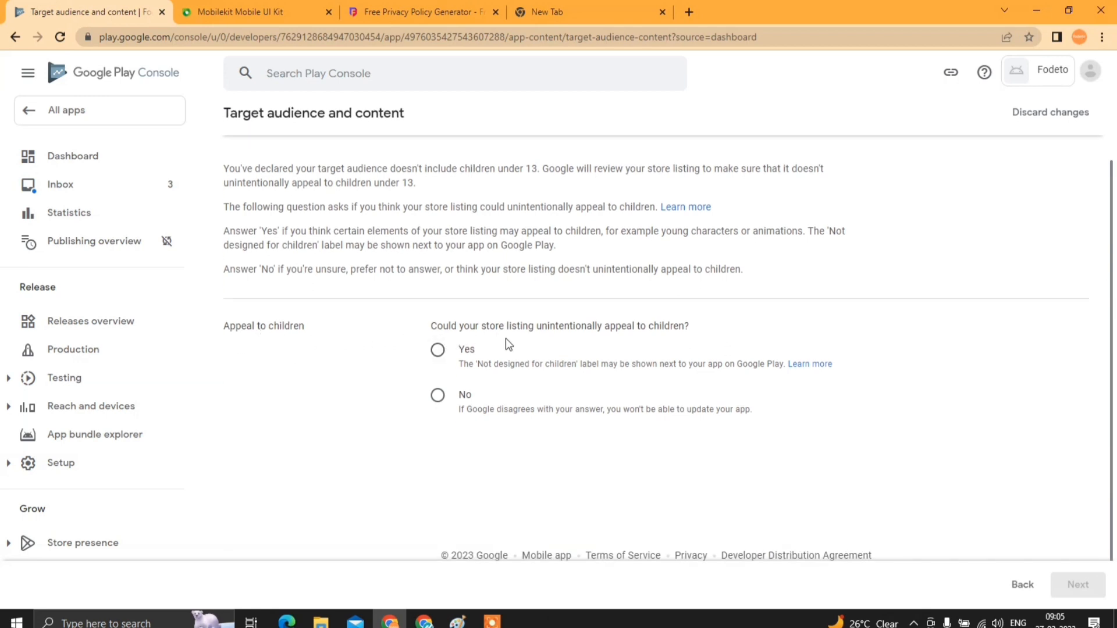
left_click(437, 395)
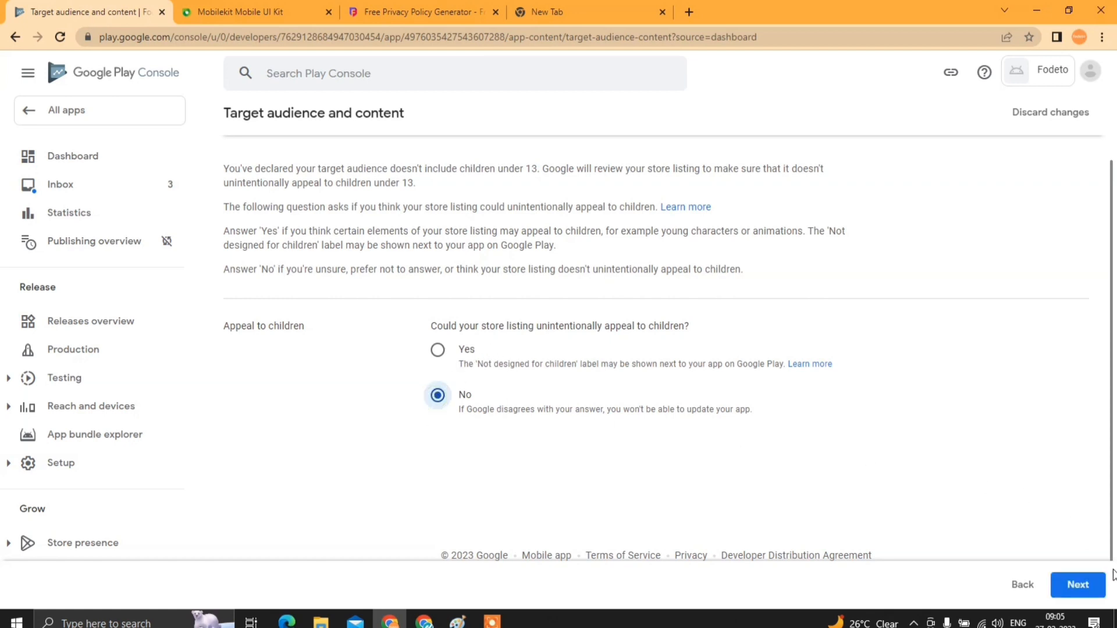
left_click(1091, 589)
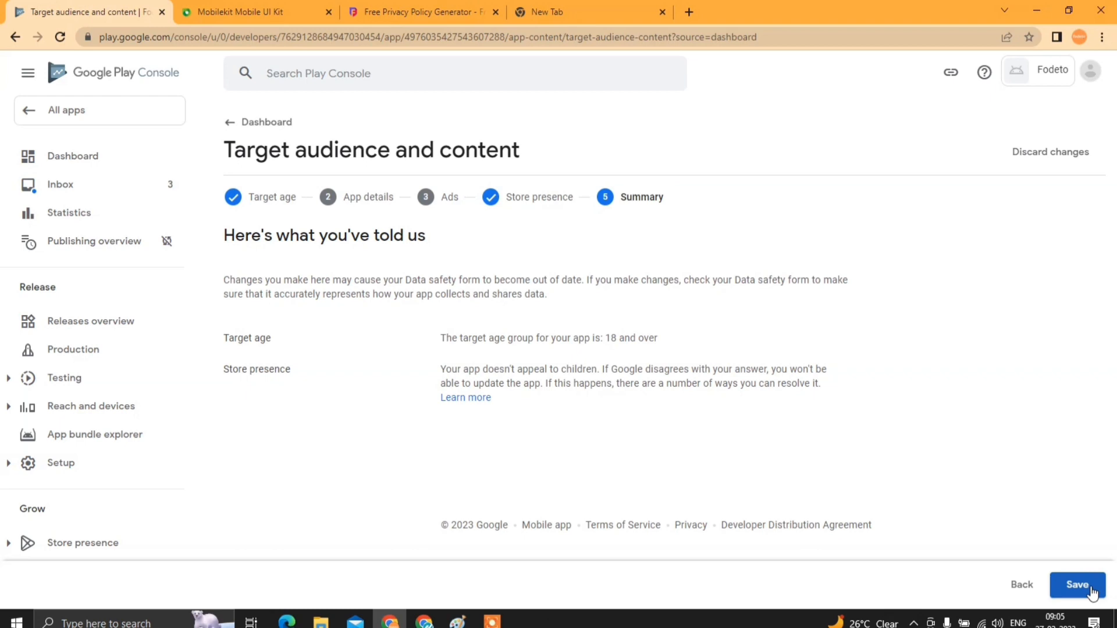
left_click(1091, 588)
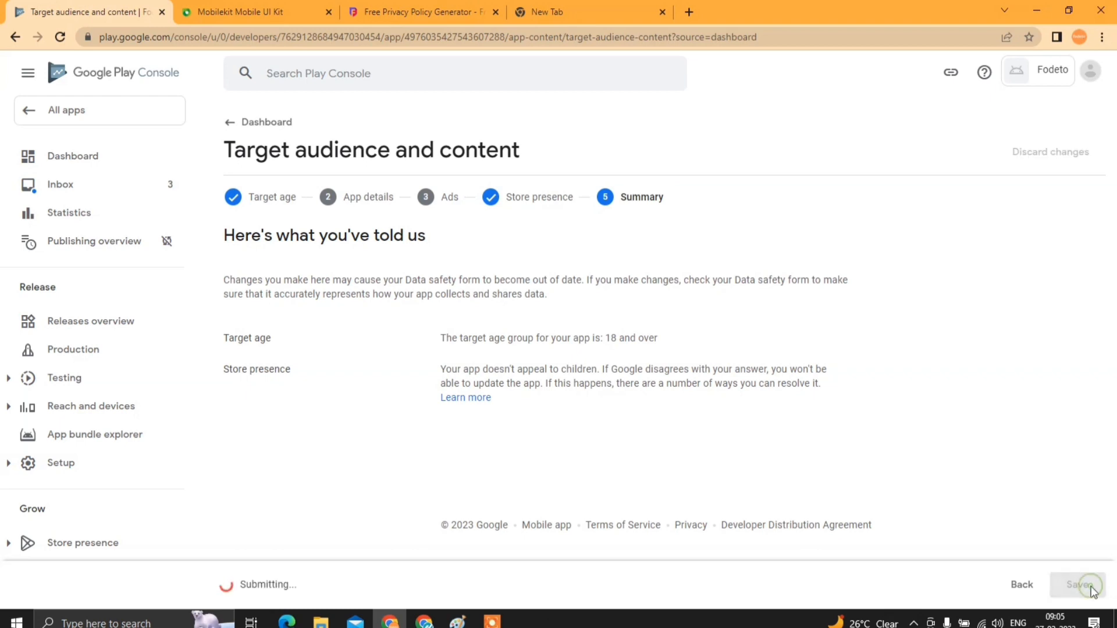
left_click(266, 121)
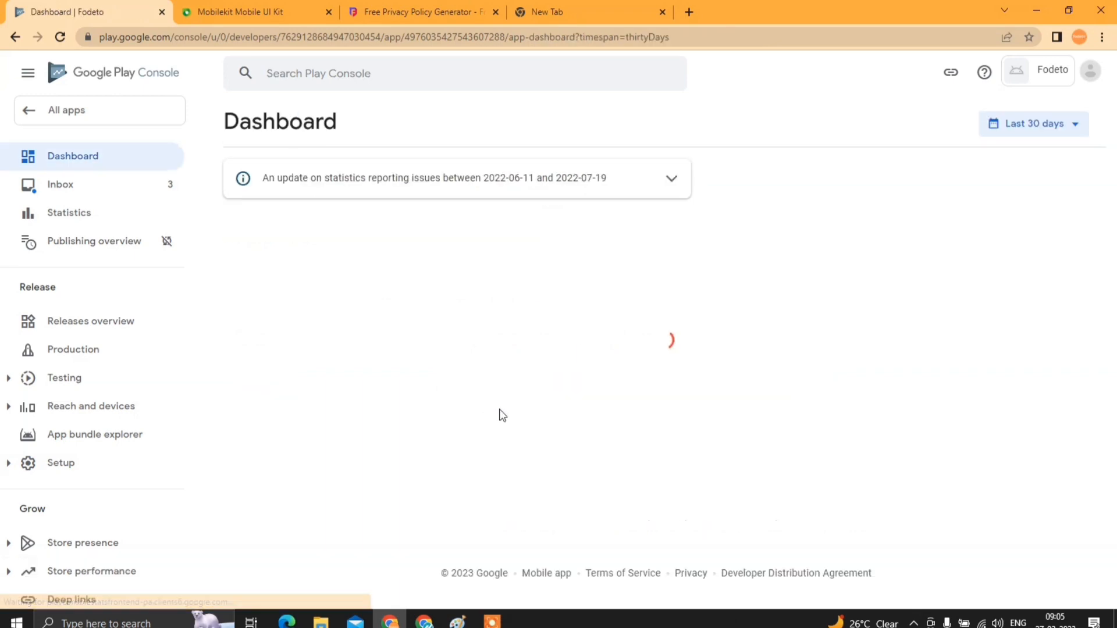
scroll(452, 389, "down", 1)
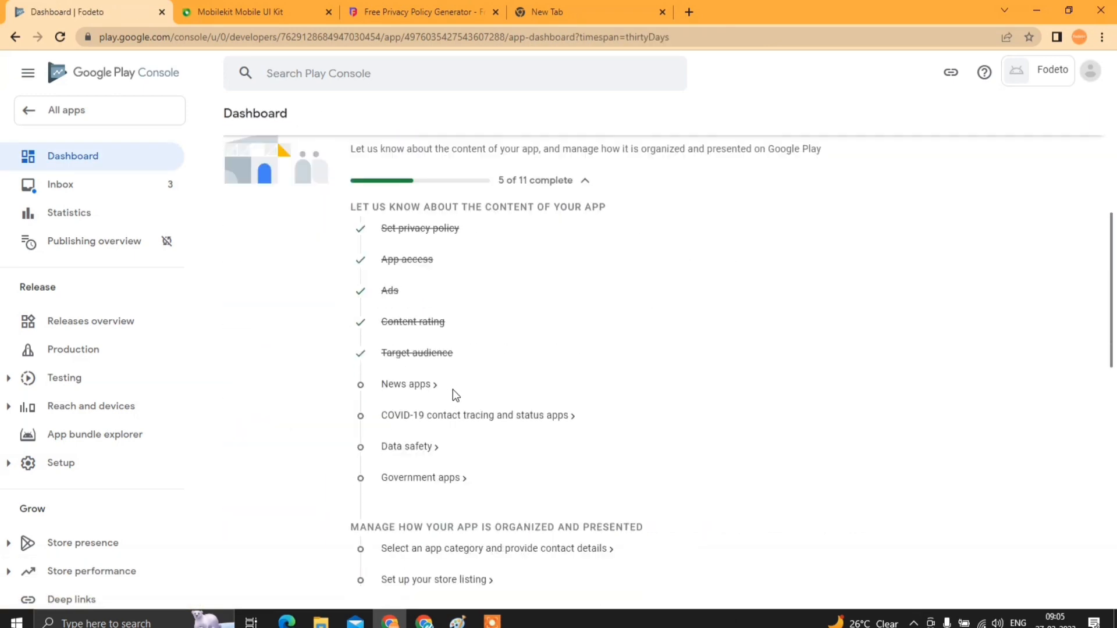
Declare the app is not a news app and save the News apps declaration.
left_click(389, 385)
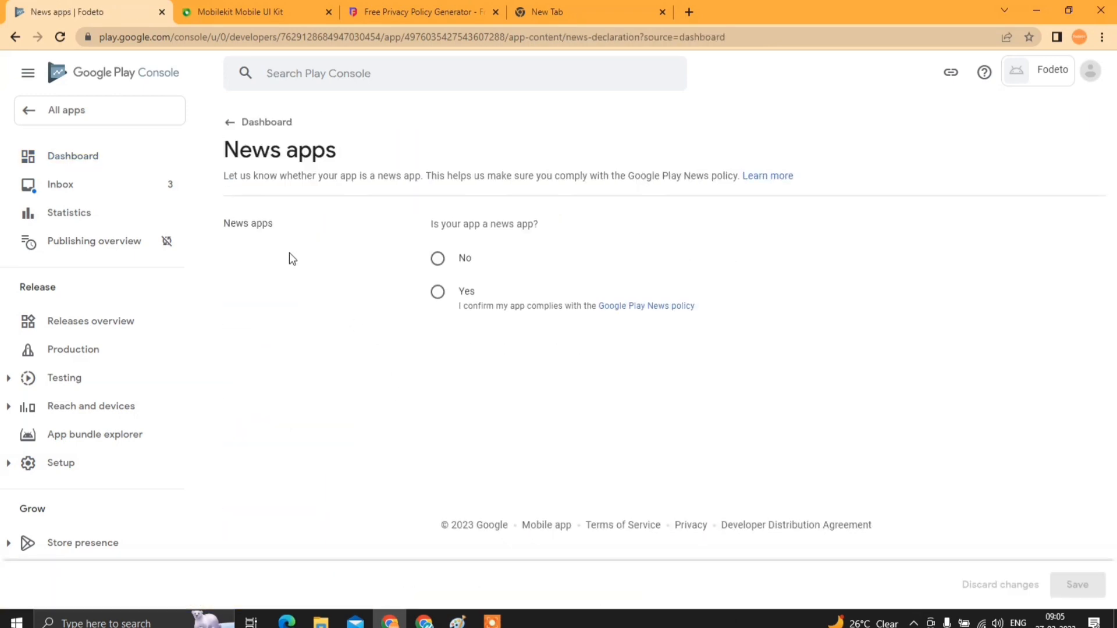
left_click(437, 259)
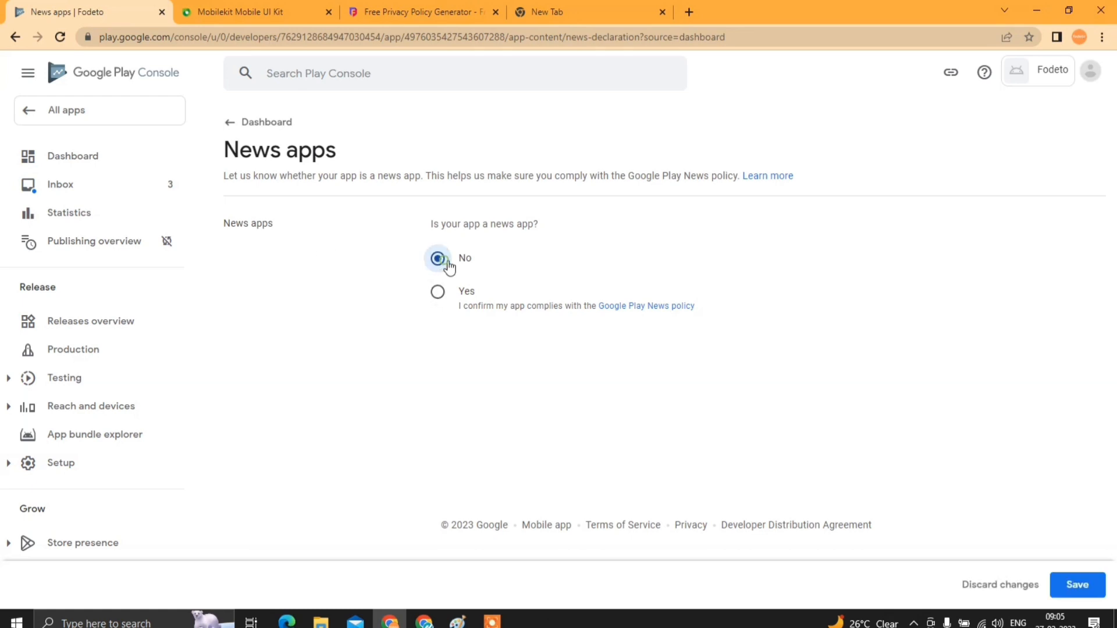
left_click(1057, 584)
left_click(251, 122)
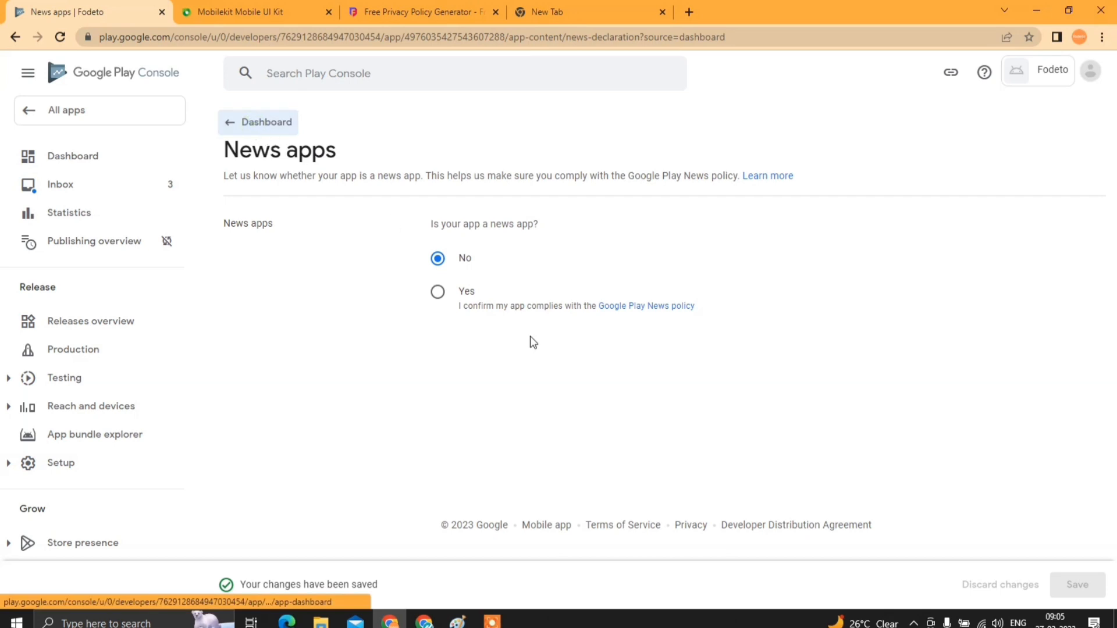
Declare the app is not a COVID-19 contact tracing or status app and save.
scroll(484, 392, "down", 7)
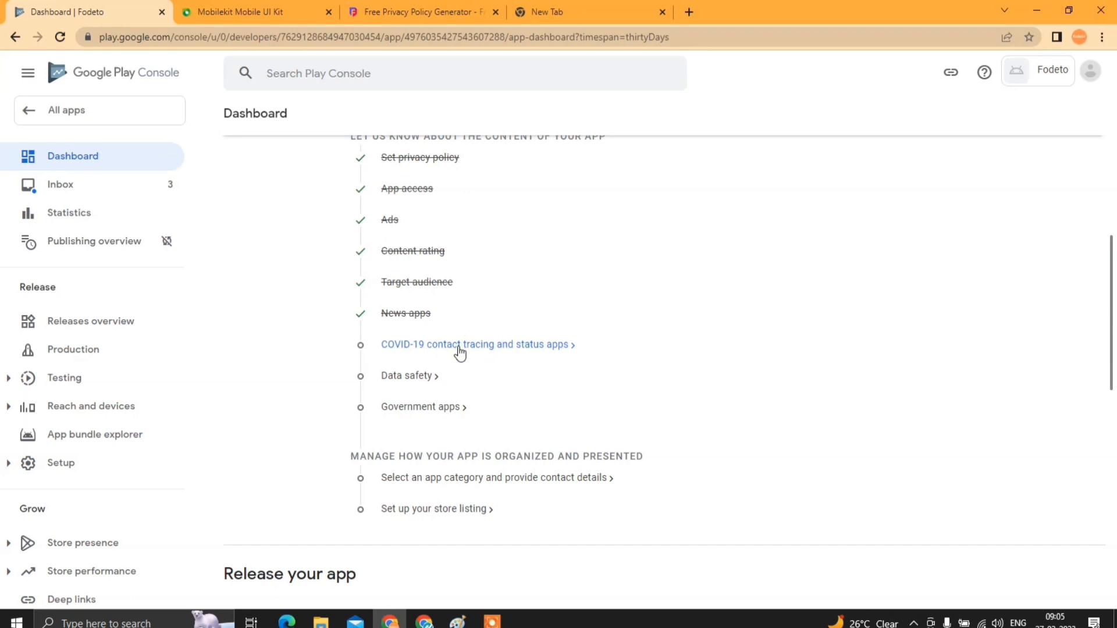
left_click(458, 350)
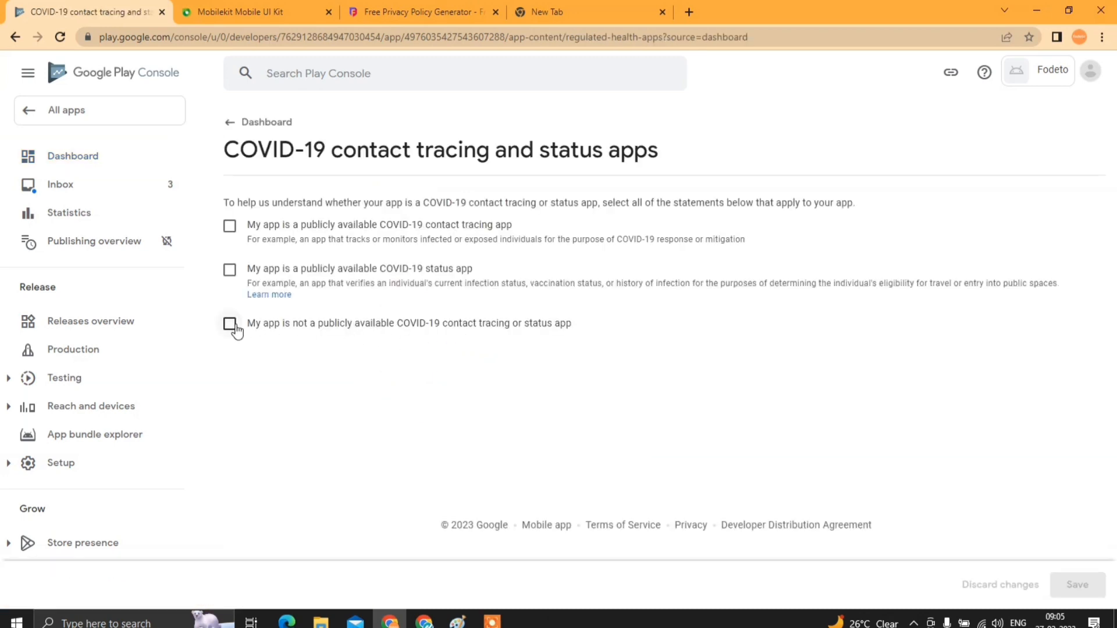
left_click(232, 325)
left_click(1092, 586)
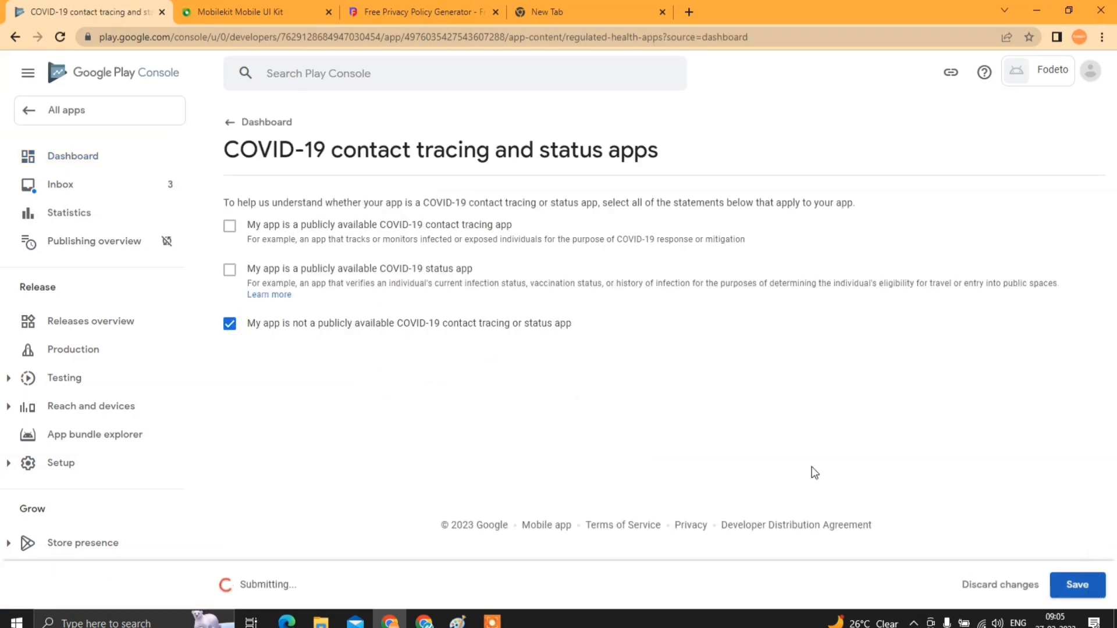
left_click(243, 123)
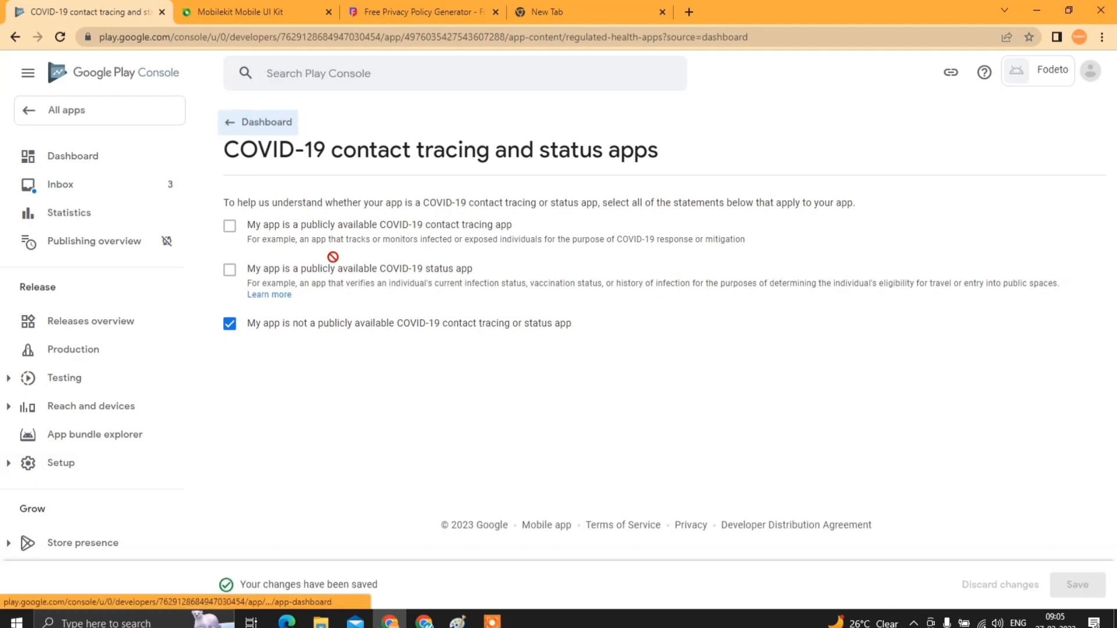
scroll(384, 401, "down", 5)
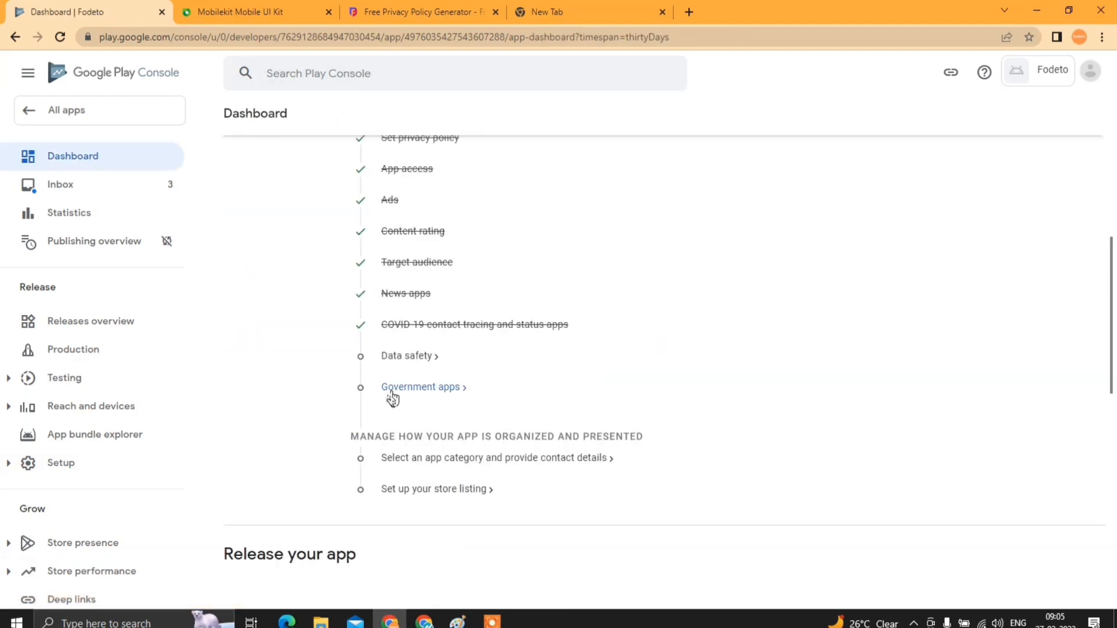
Open the Data safety task, go through its introduction, and advance to Data collection and security.
left_click(418, 363)
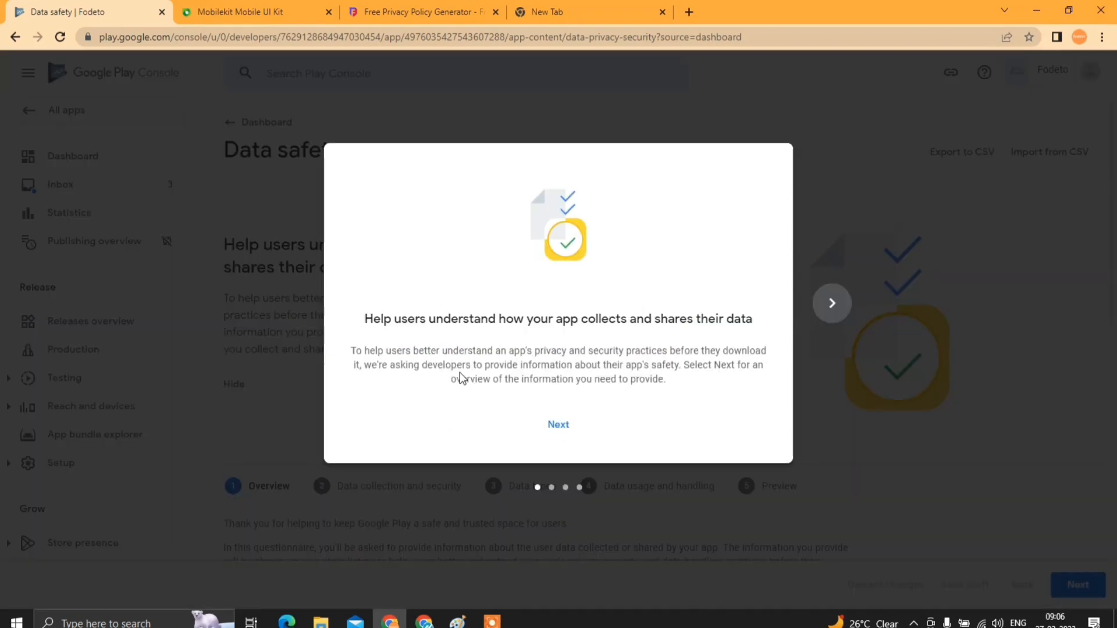
left_click(568, 427)
left_click(571, 428)
left_click(570, 429)
left_click(588, 430)
scroll(587, 430, "down", 10)
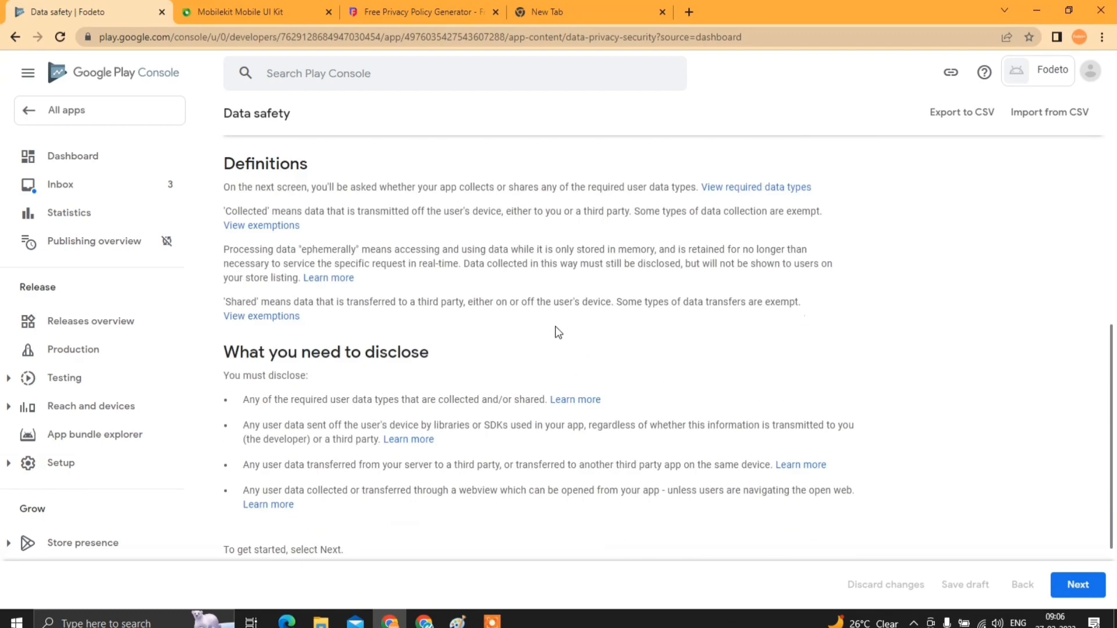
scroll(596, 394, "up", 6)
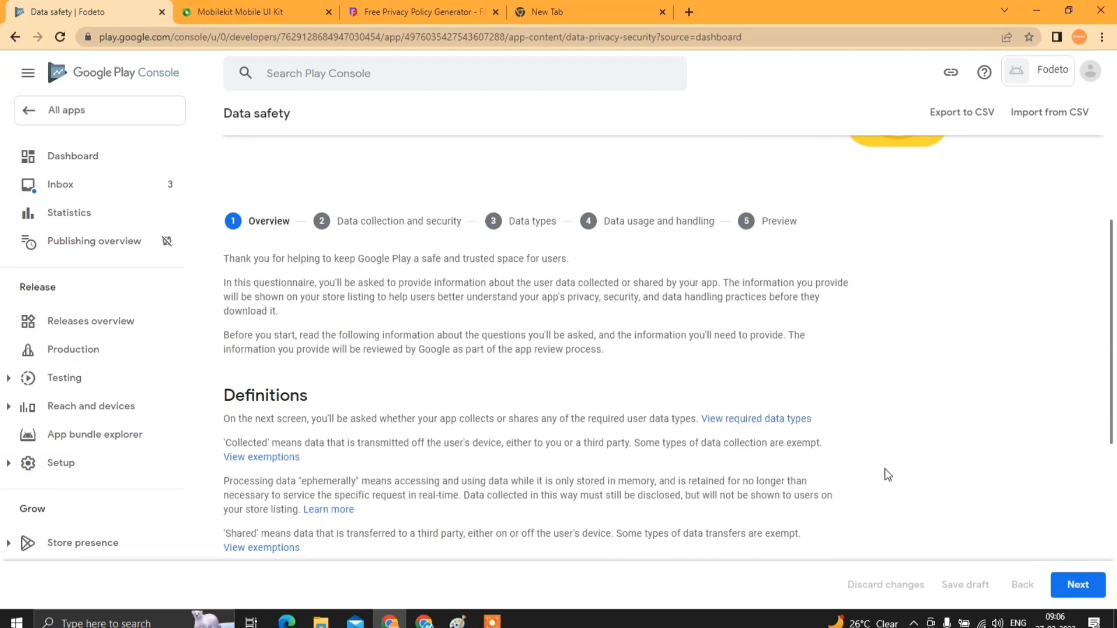
left_click(1073, 587)
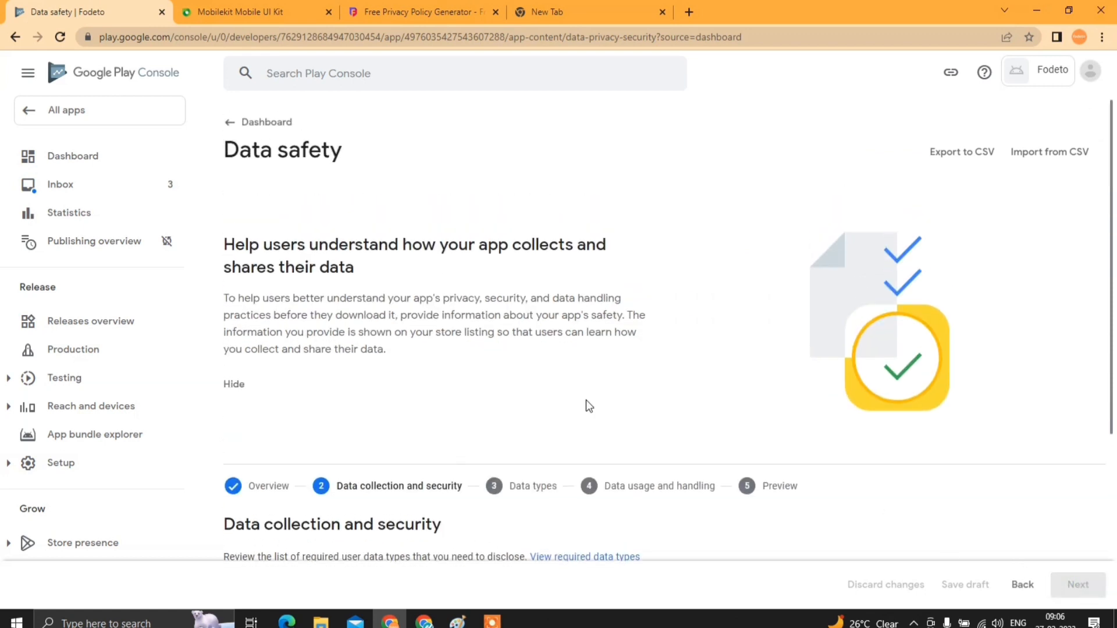
Answer Yes to collecting data, No to encryption in transit, and No to deletion requests.
scroll(481, 399, "down", 3)
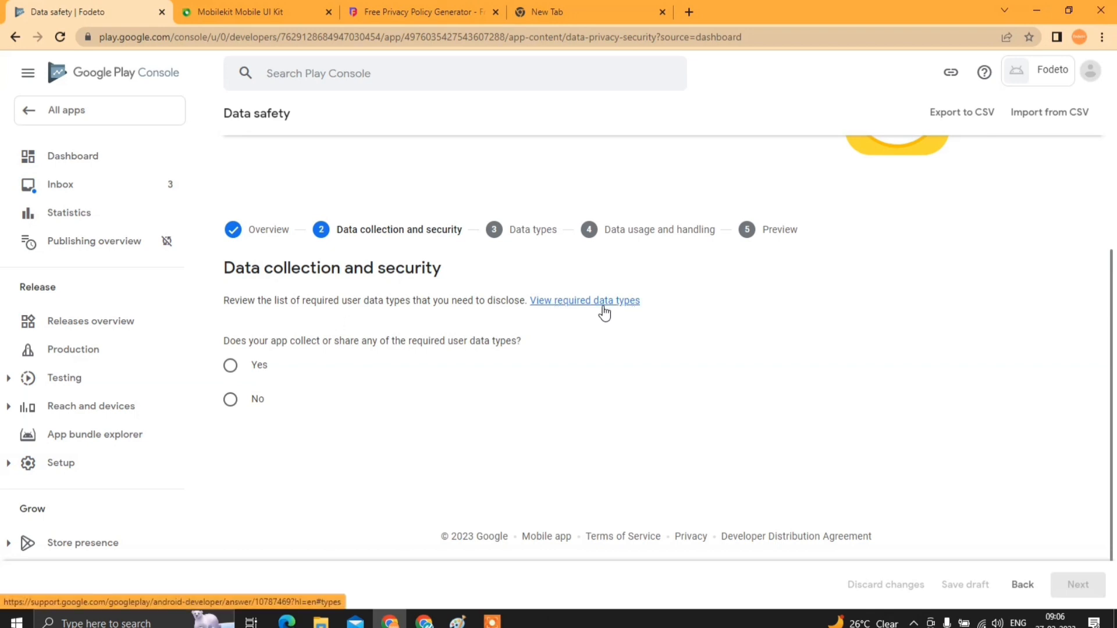
left_click(228, 368)
scroll(352, 383, "down", 3)
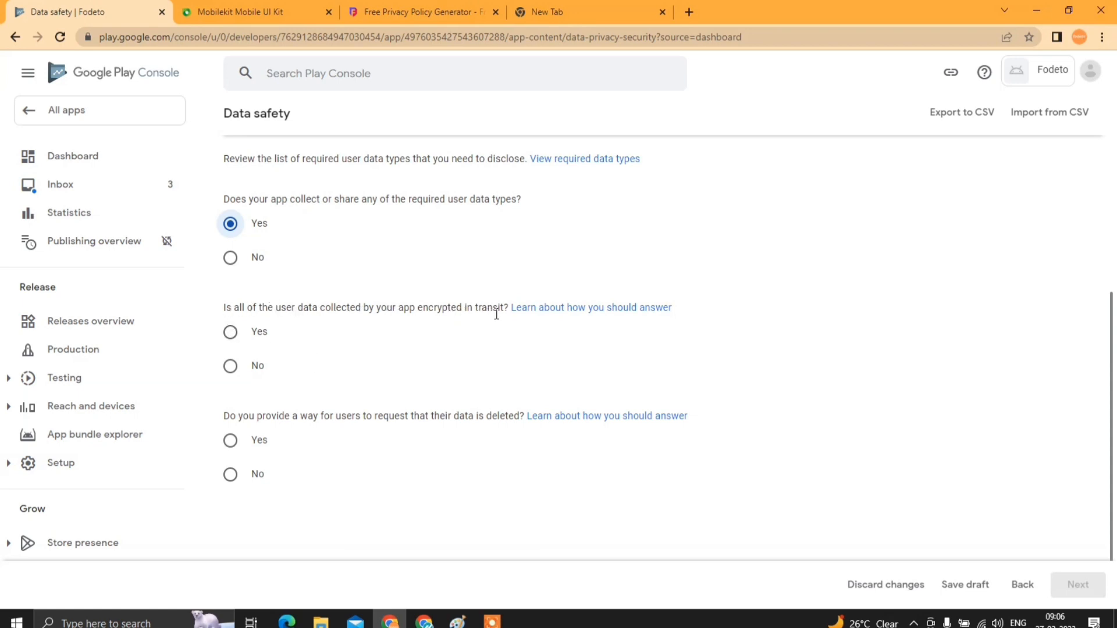
left_click(236, 372)
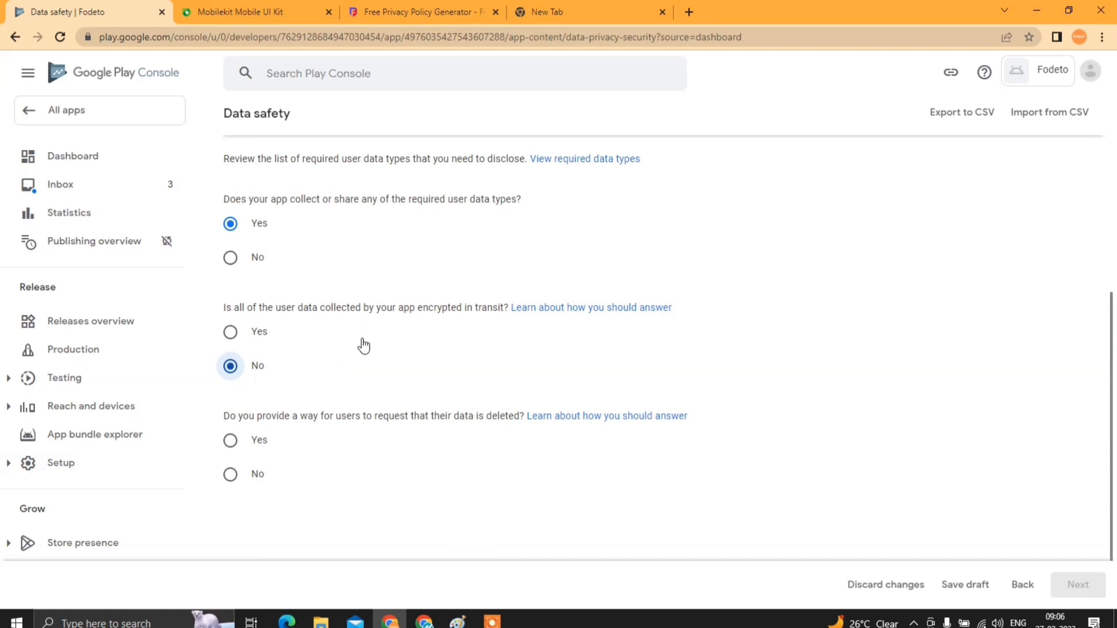
scroll(373, 385, "down", 1)
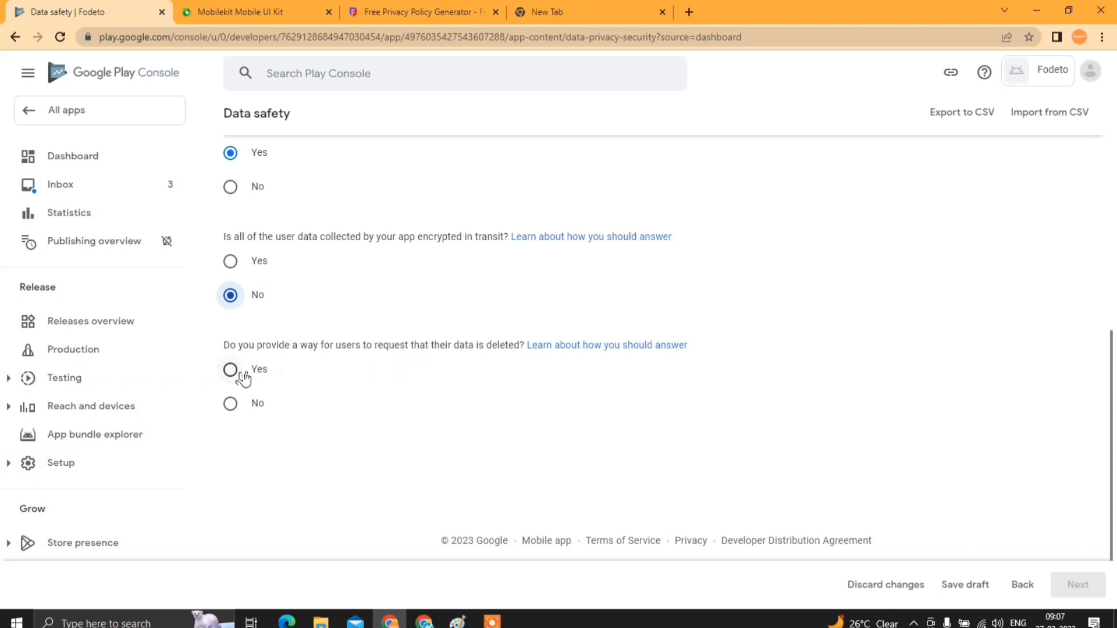
left_click(230, 409)
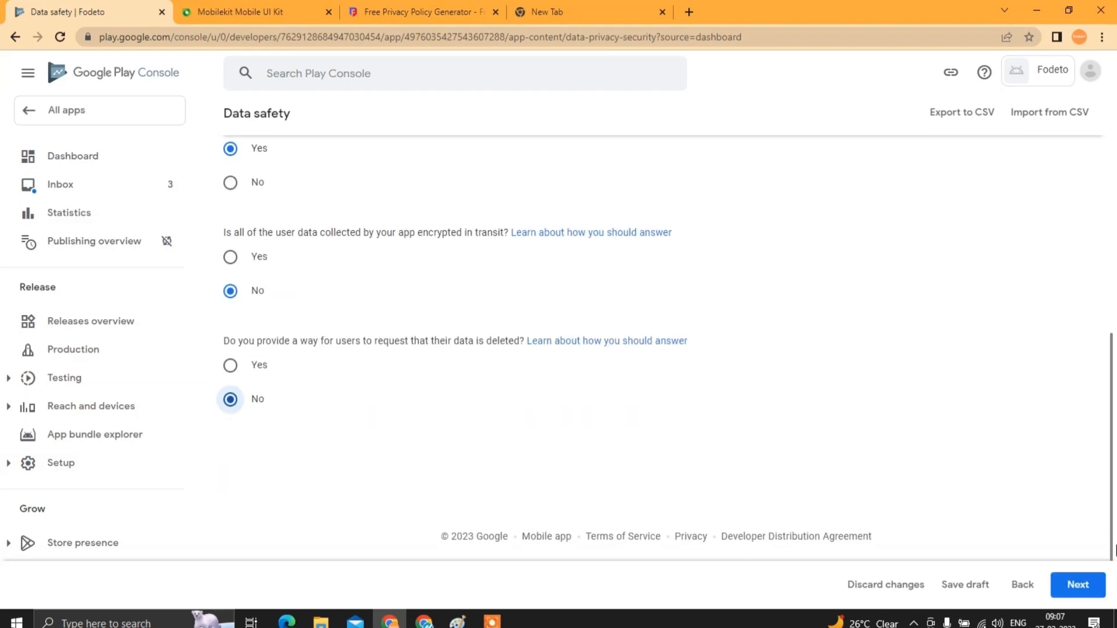
left_click(1089, 585)
Declare Precise location, Name, Email address, Address and Phone number as collected data.
scroll(509, 269, "down", 4)
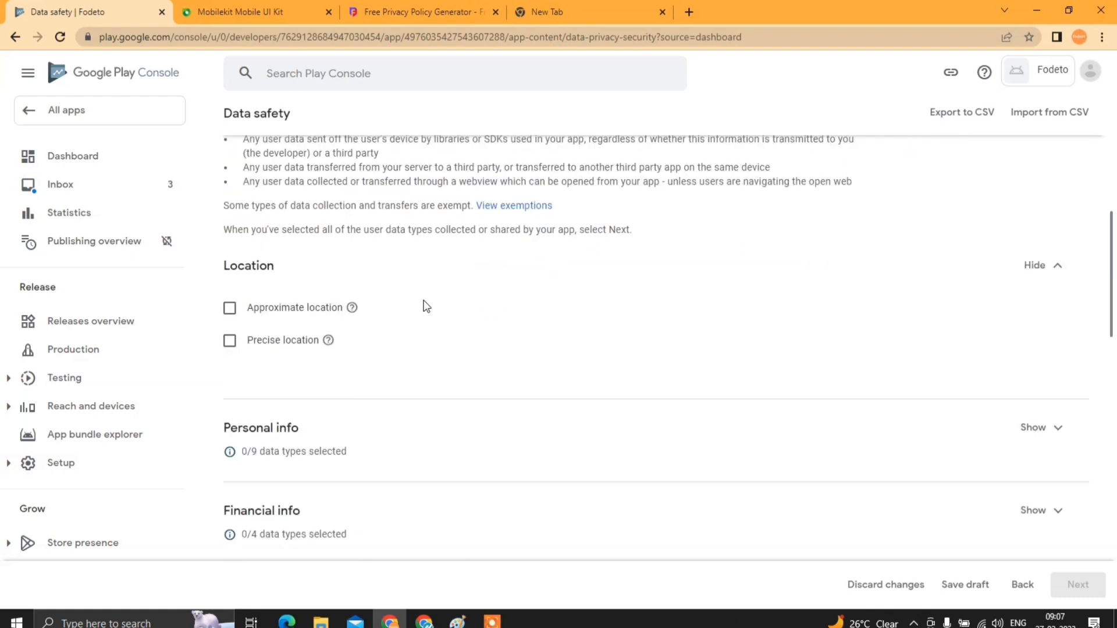
left_click(229, 346)
scroll(326, 373, "down", 2)
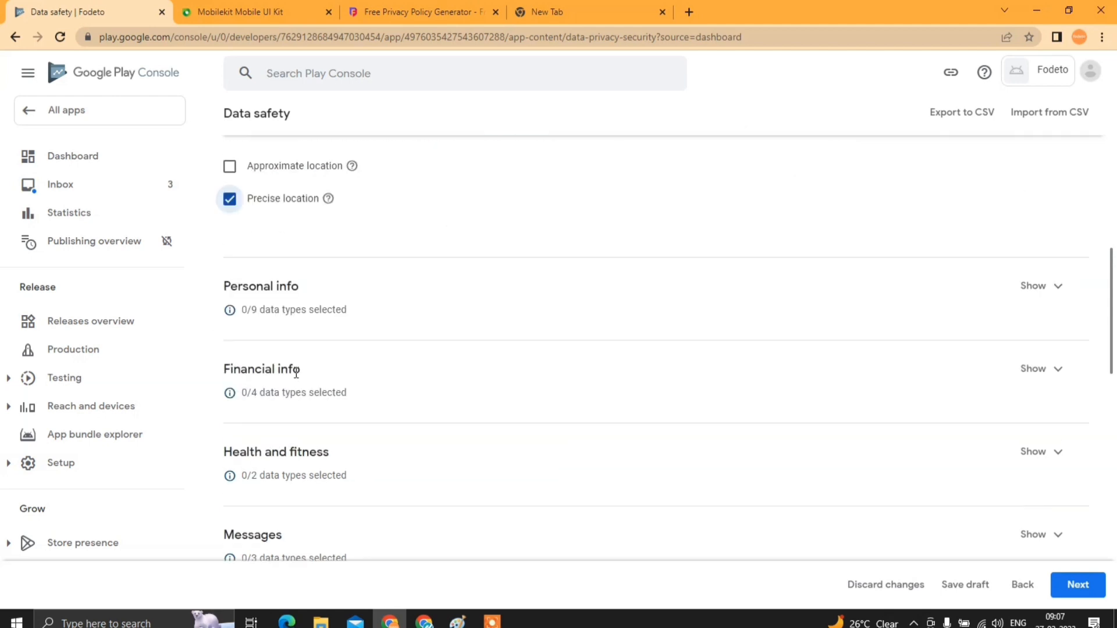
left_click(1021, 289)
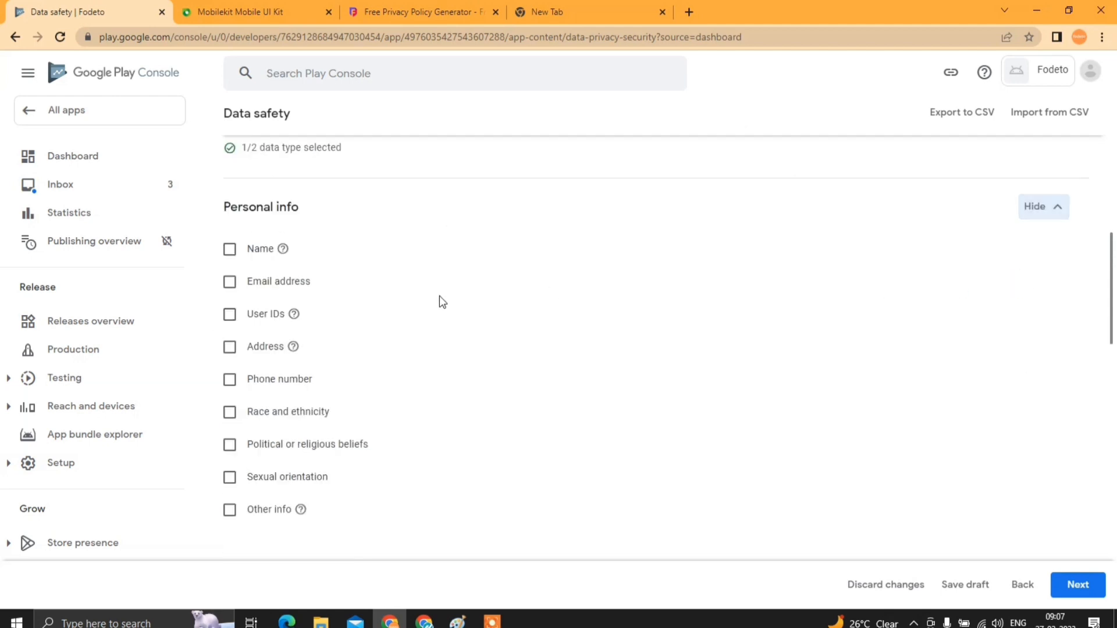
left_click(230, 250)
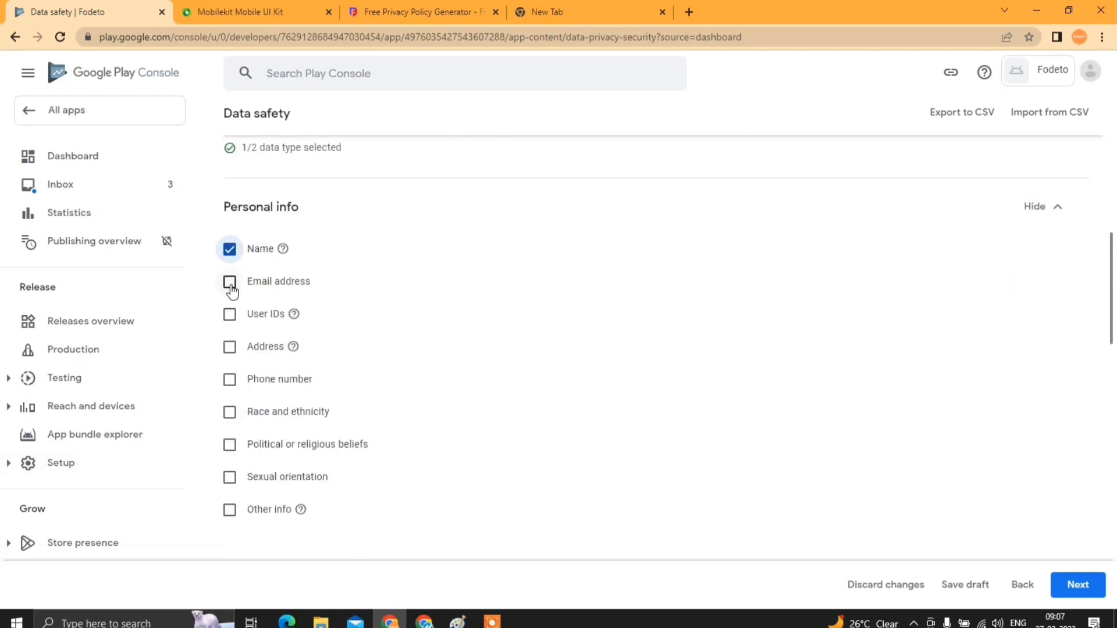
left_click(230, 283)
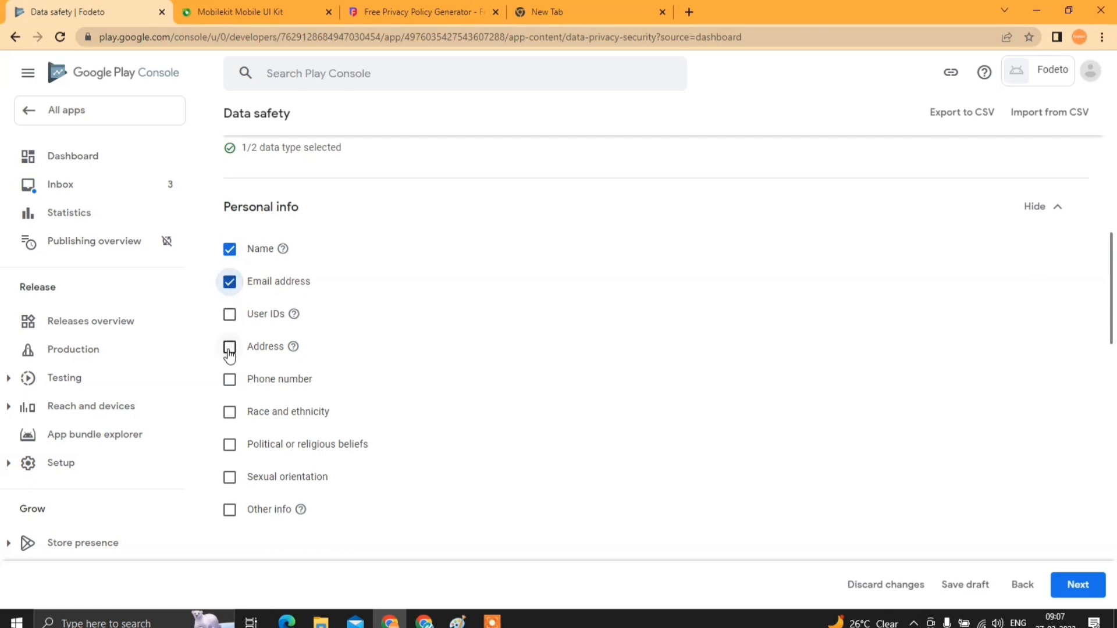
left_click(230, 353)
left_click(228, 384)
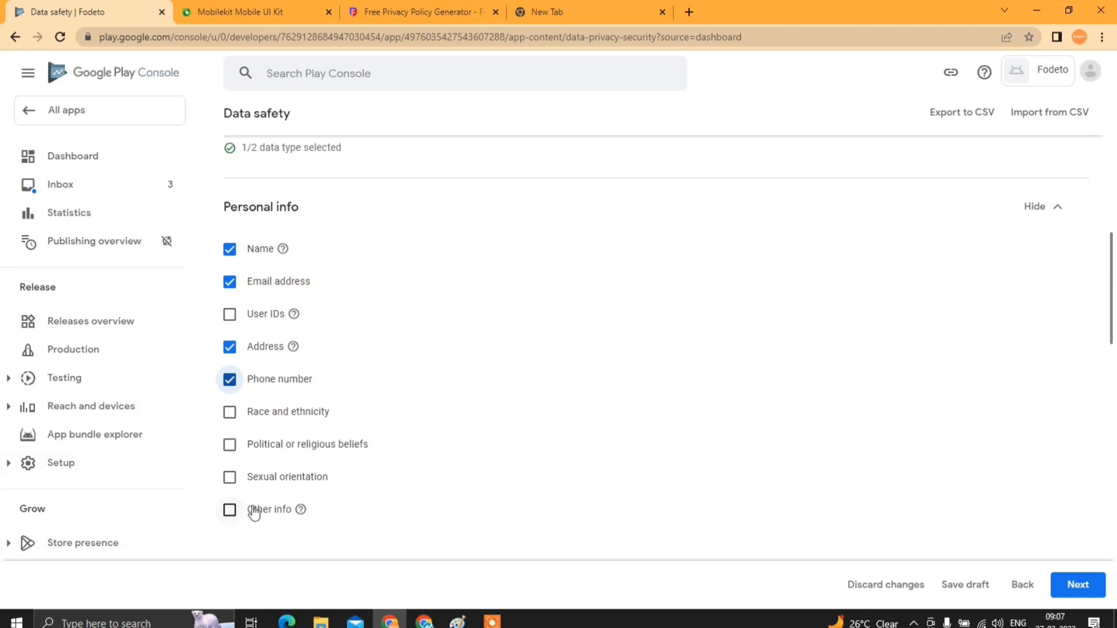
Expand Financial info, Messages and Files and docs, and mark Files and docs as collected.
scroll(713, 479, "down", 2)
scroll(727, 412, "down", 1)
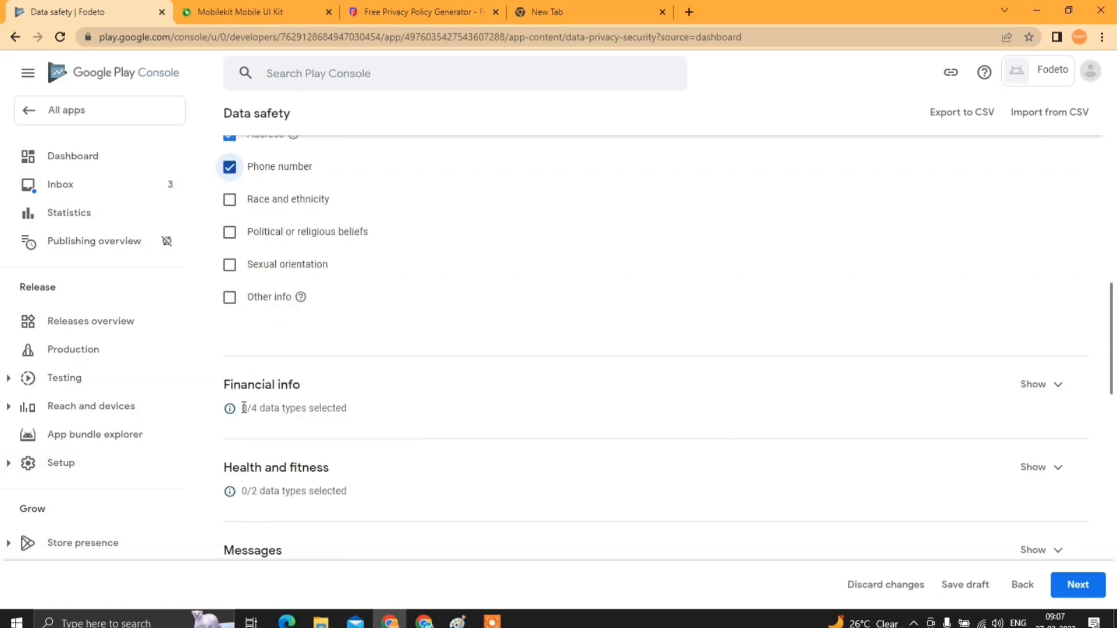
left_click(1057, 385)
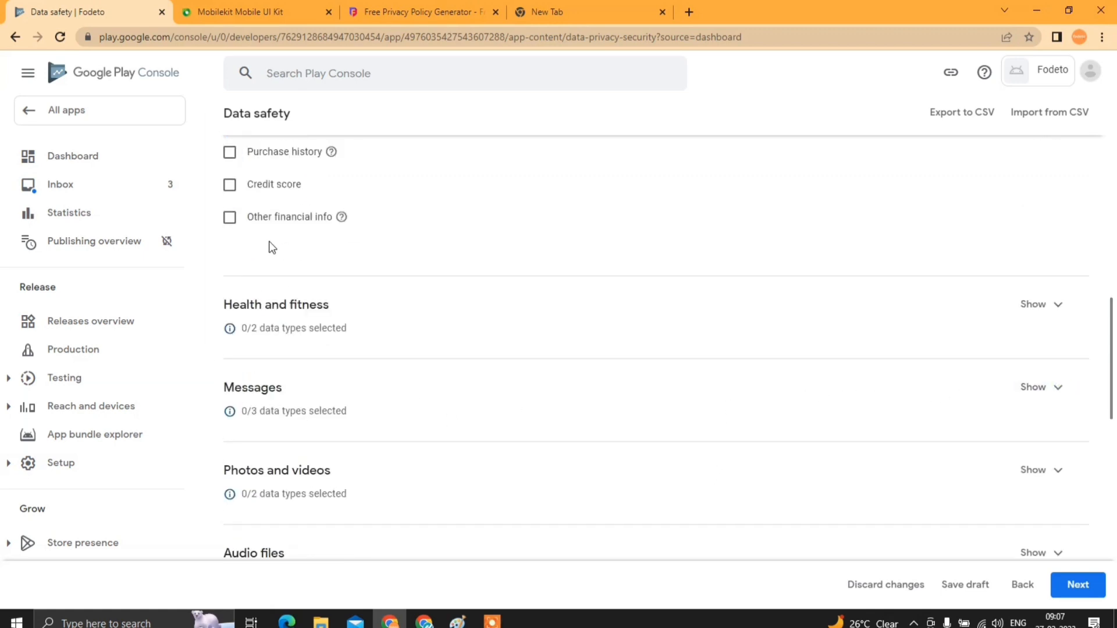
scroll(267, 240, "up", 2)
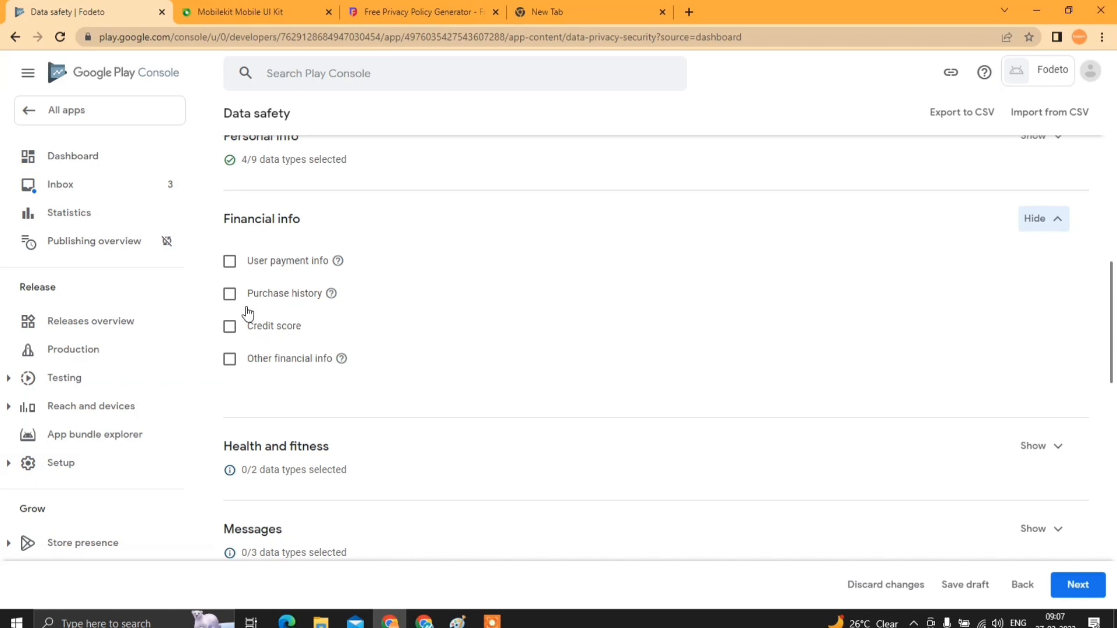
scroll(288, 343, "down", 2)
scroll(301, 376, "down", 1)
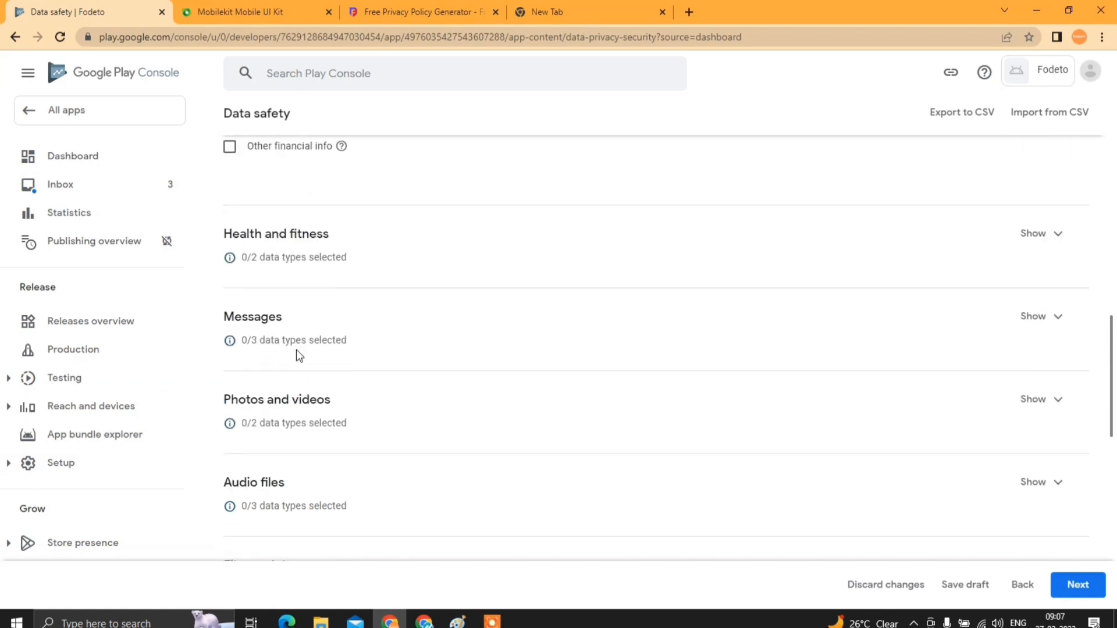
left_click(1033, 318)
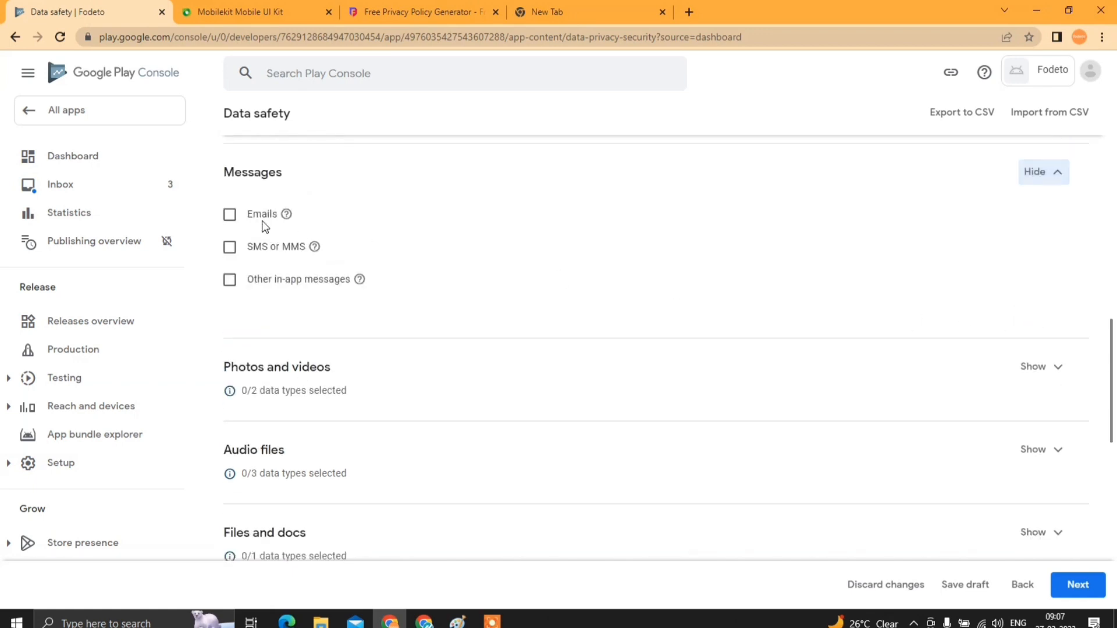
scroll(310, 308, "down", 2)
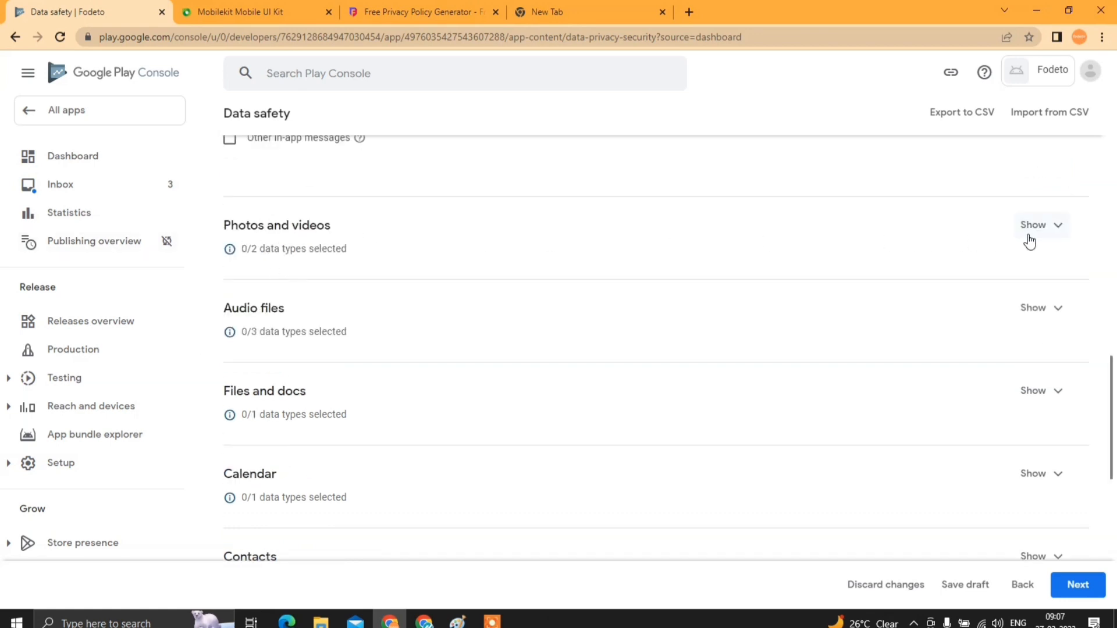
scroll(260, 322, "down", 1)
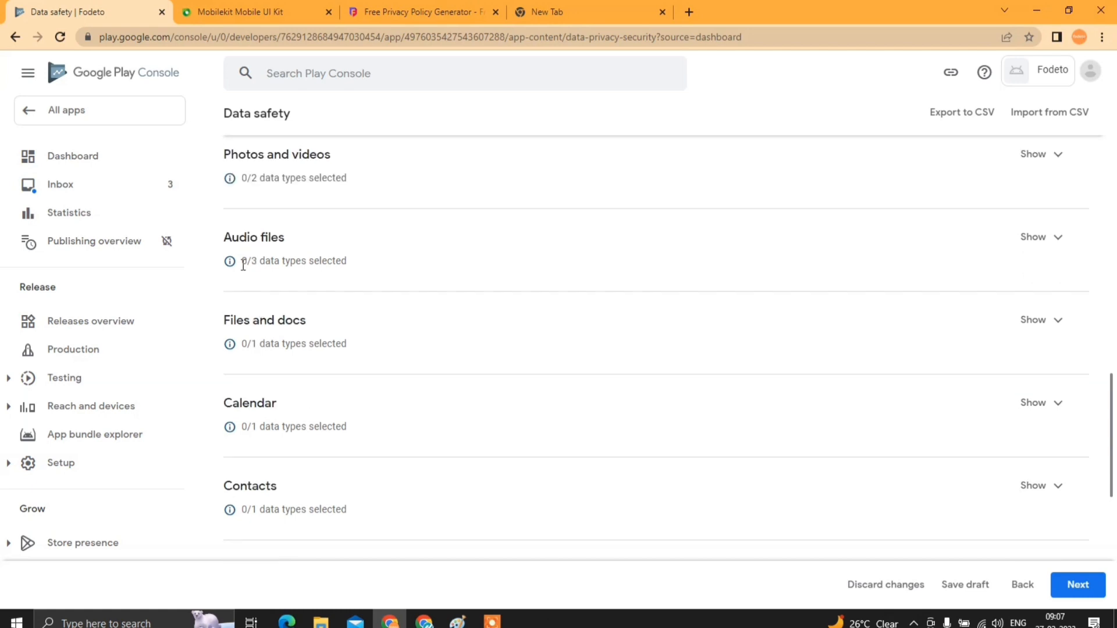
left_click(1038, 321)
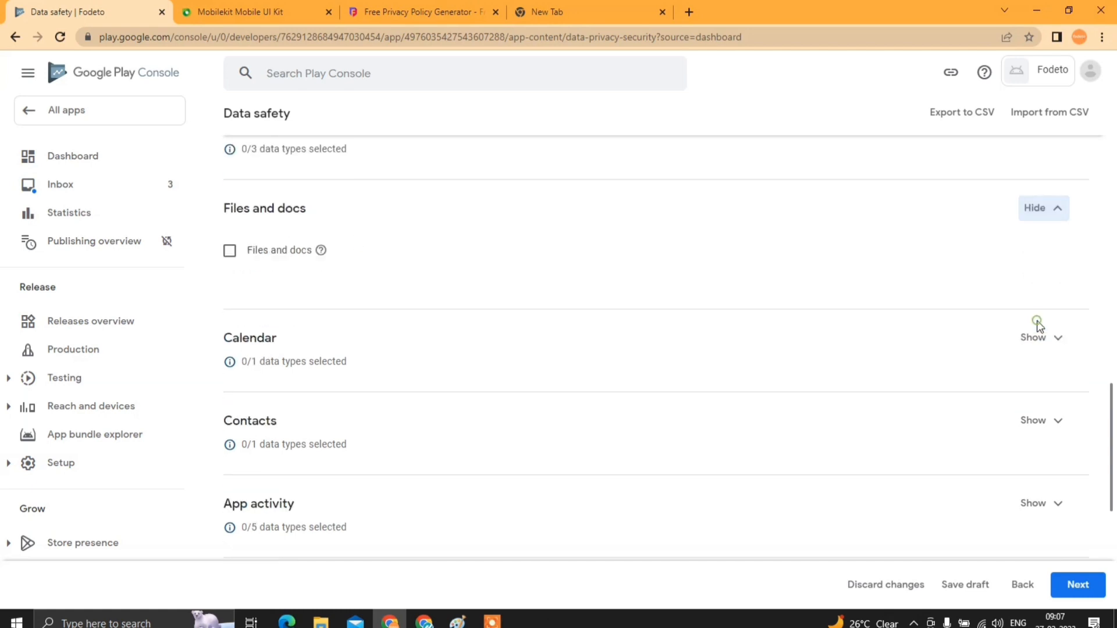
left_click(235, 251)
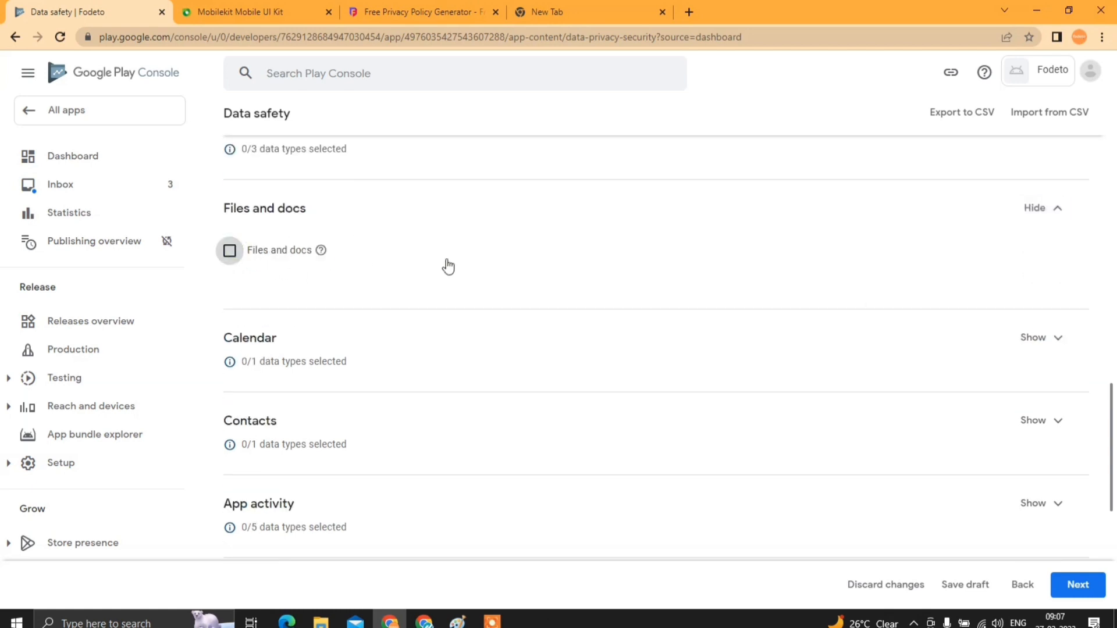
Expand Contacts, App activity and Device or other IDs, tick Device or other IDs, and continue.
scroll(384, 354, "down", 1)
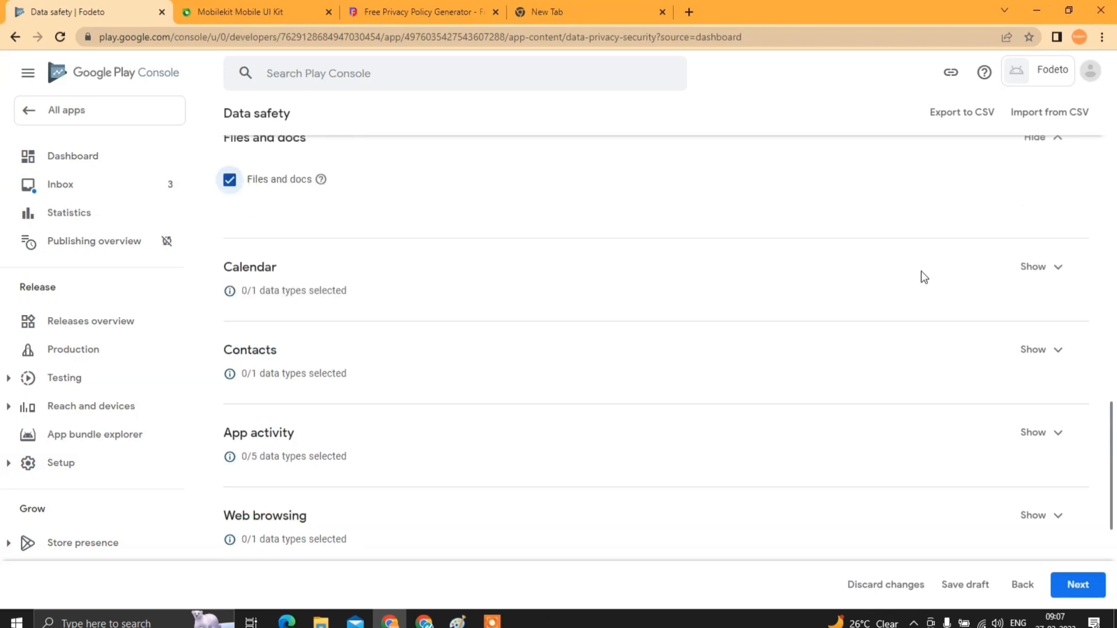
scroll(830, 318, "up", 1)
scroll(310, 264, "down", 2)
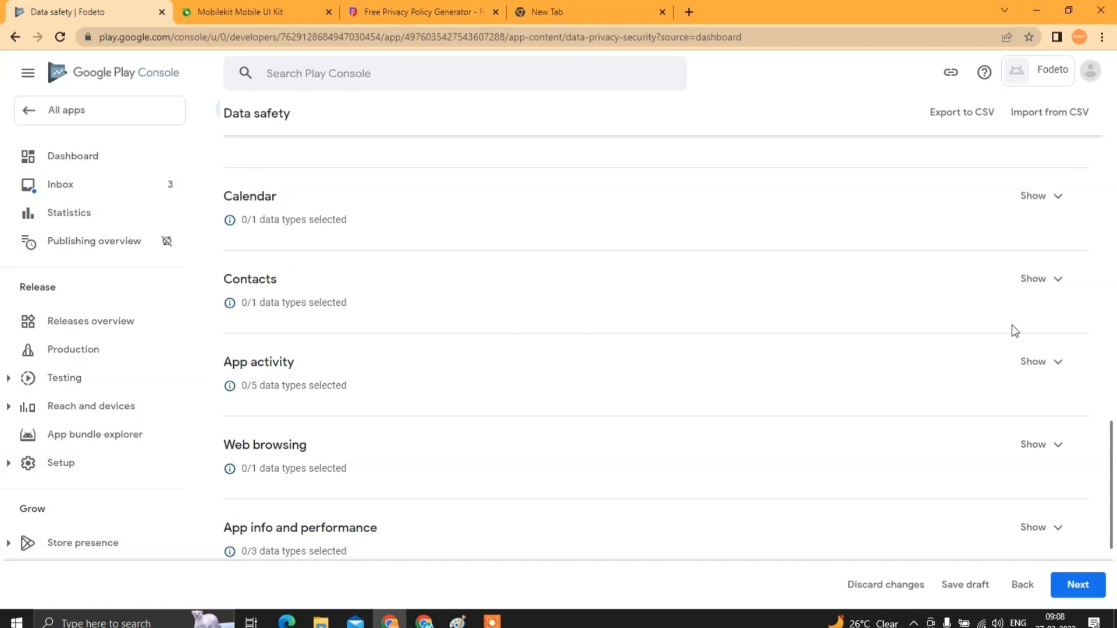
left_click(1030, 291)
scroll(268, 391, "down", 1)
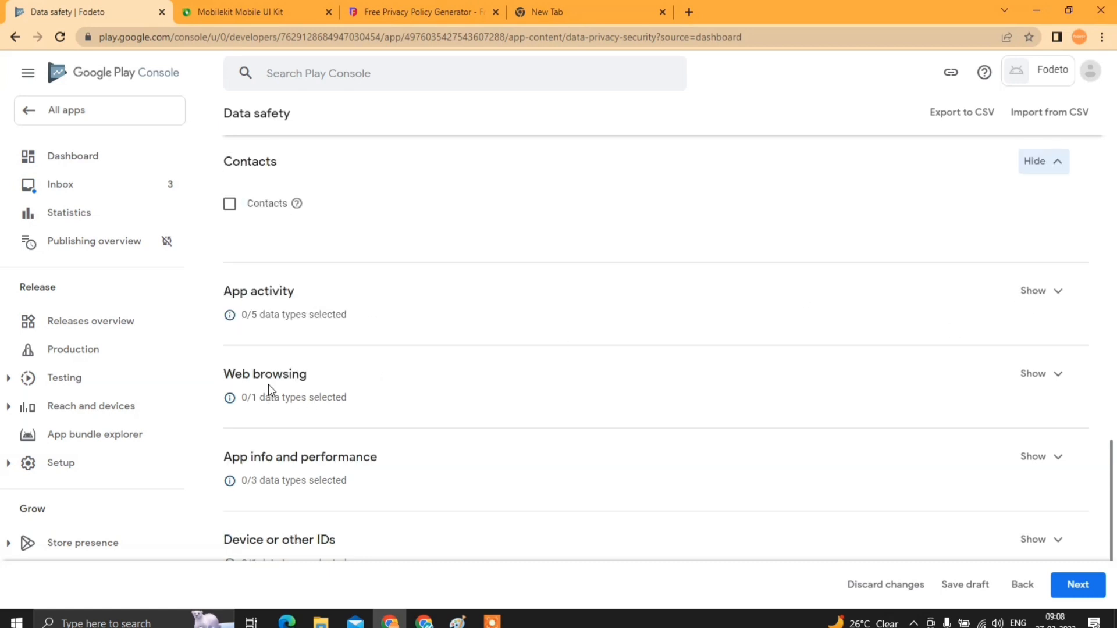
left_click(1041, 294)
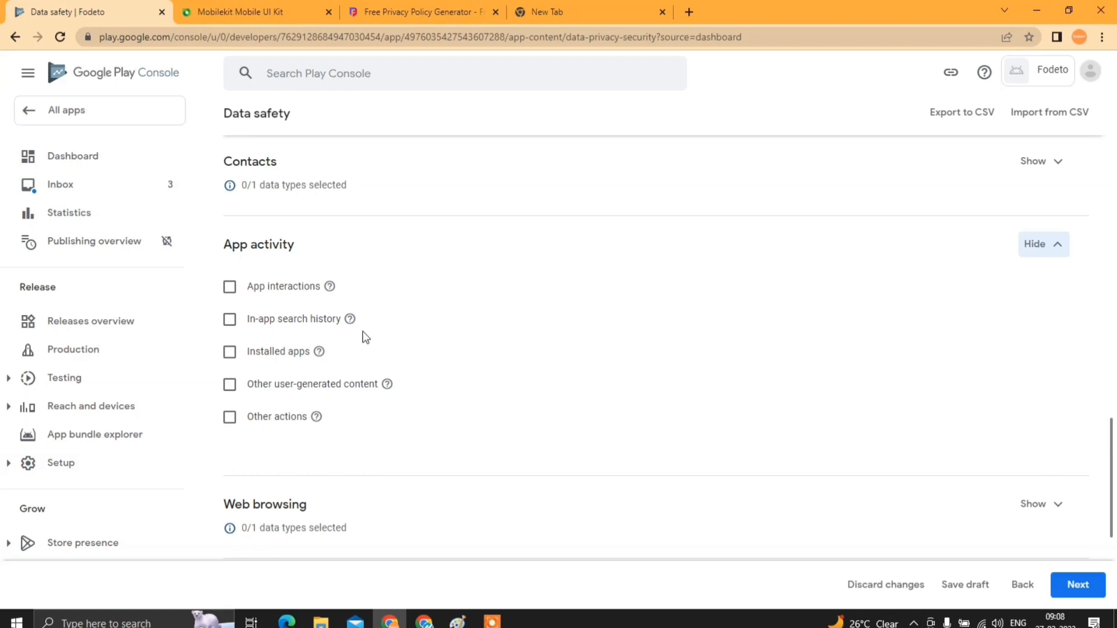
scroll(370, 414, "down", 2)
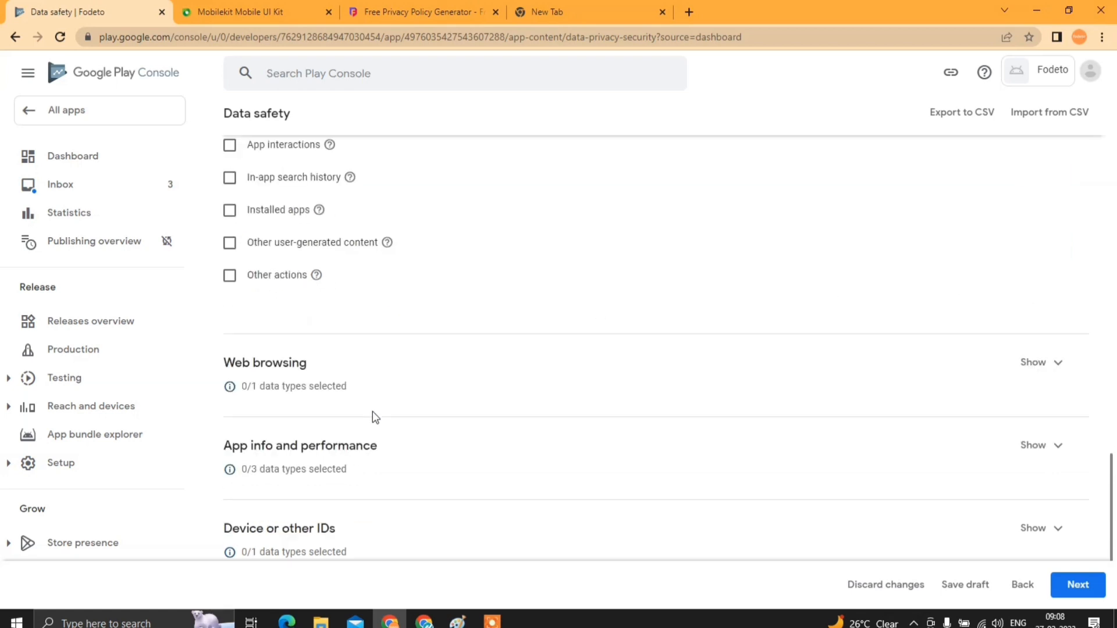
scroll(263, 341, "down", 1)
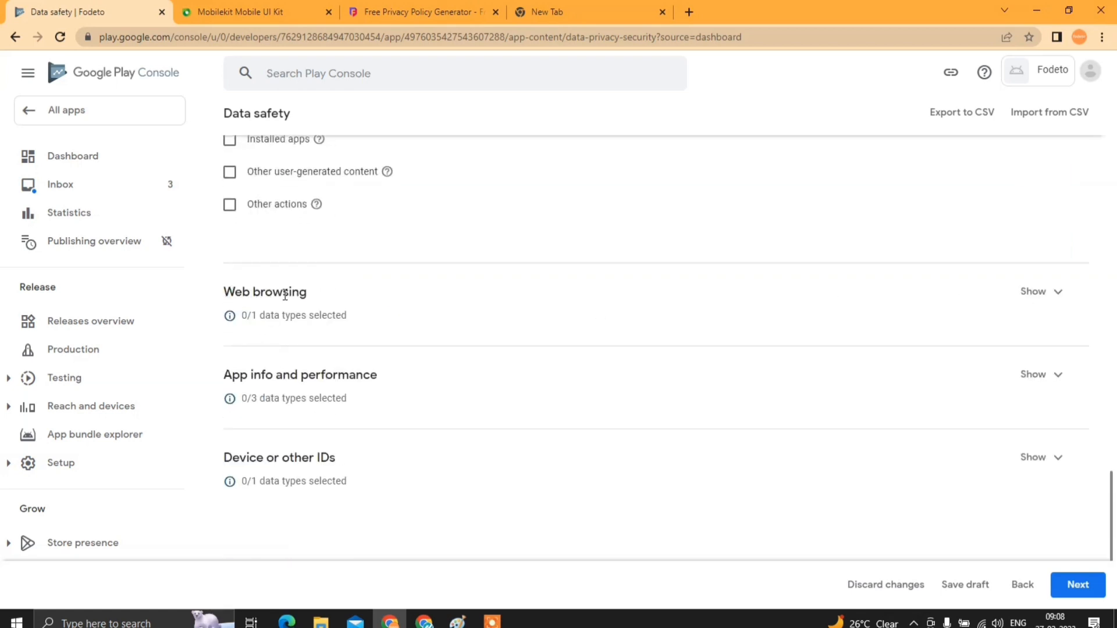
scroll(358, 298, "down", 1)
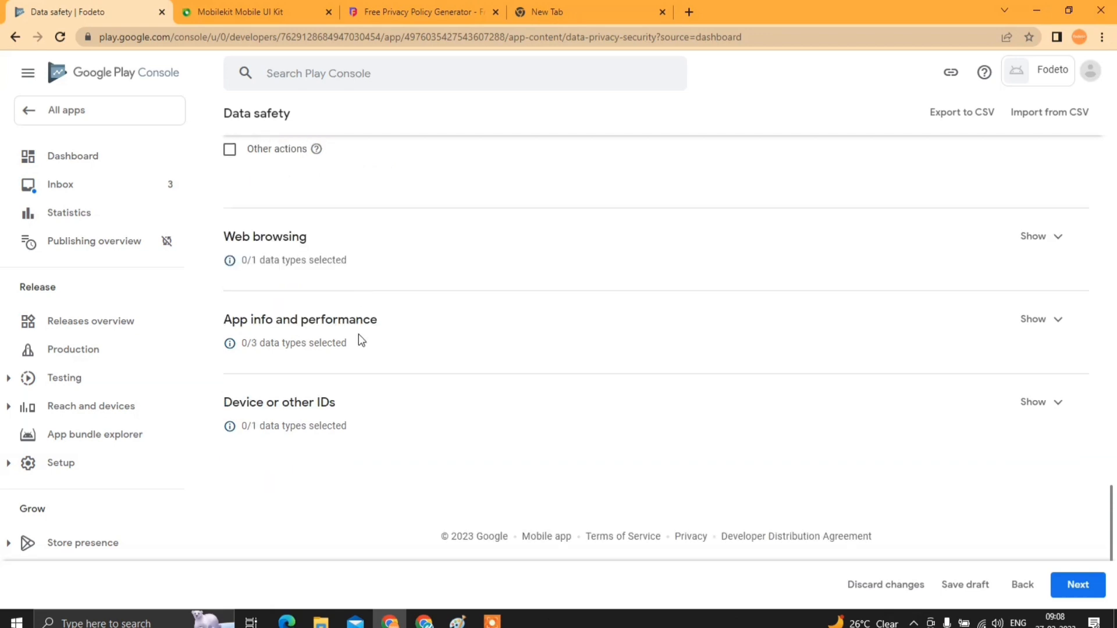
left_click(1029, 404)
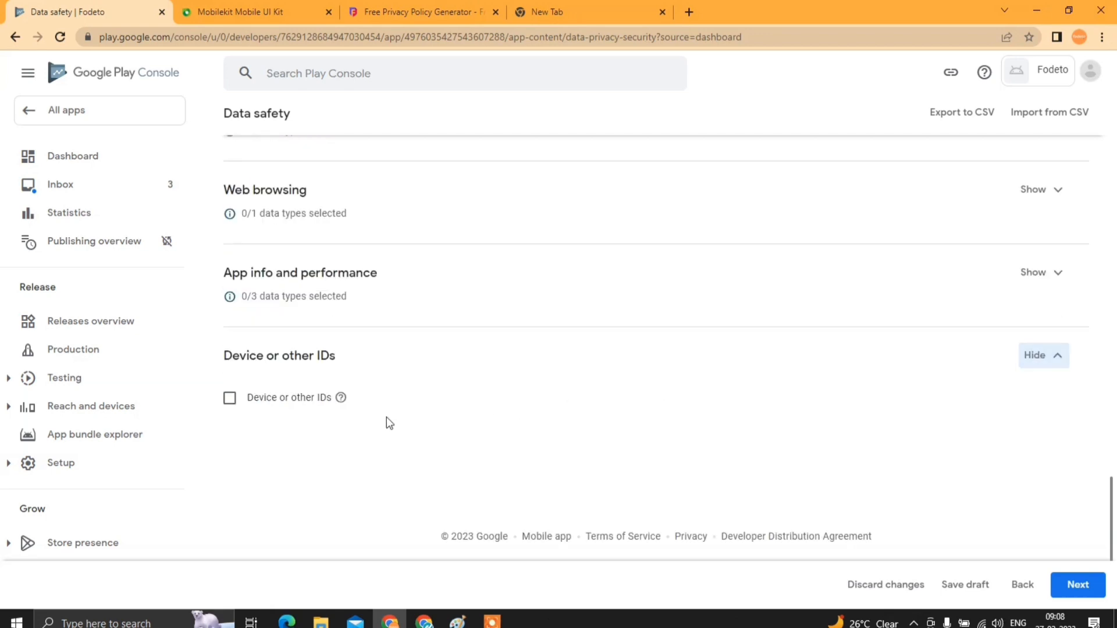
left_click(231, 401)
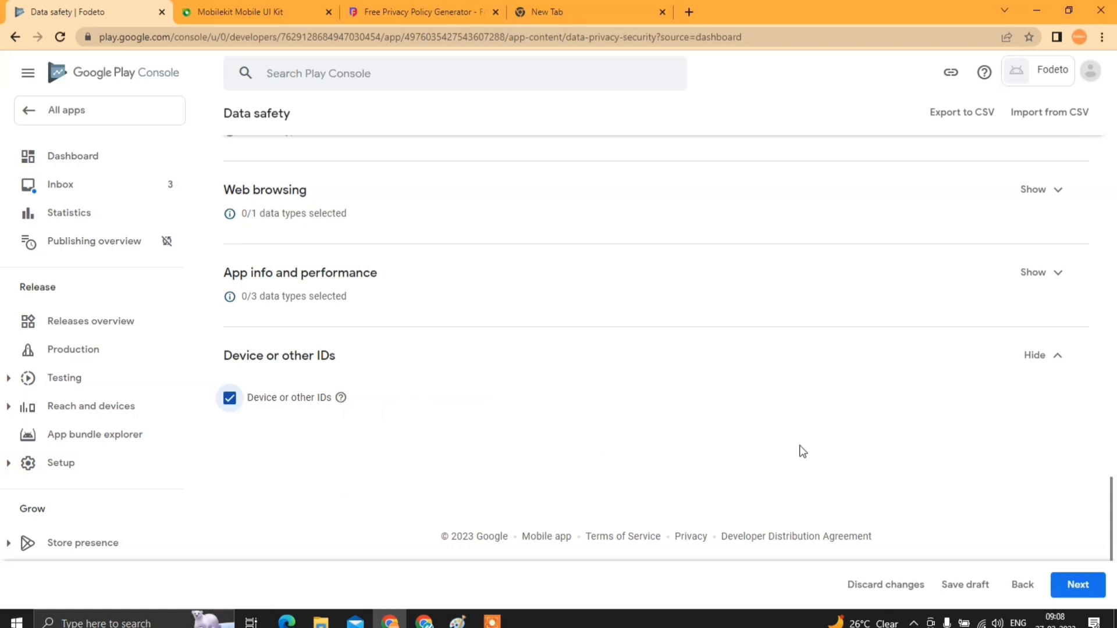
mouse_move(343, 402)
left_click(1071, 574)
Expand Personal info, open the Name data type questions, and mark Name as collected.
scroll(672, 407, "down", 3)
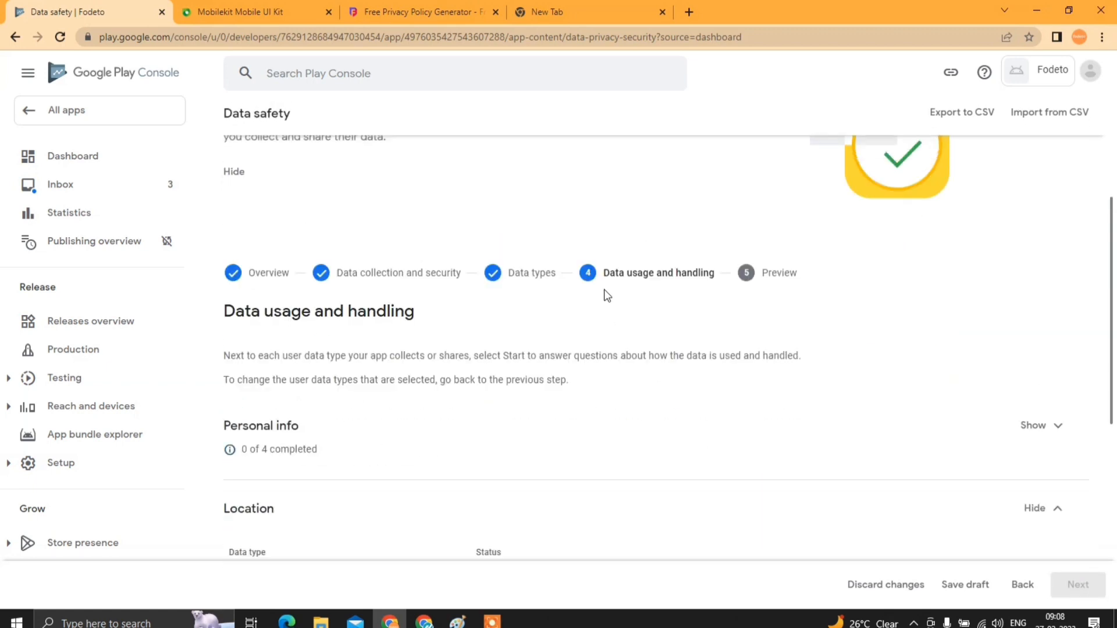
scroll(617, 239, "down", 1)
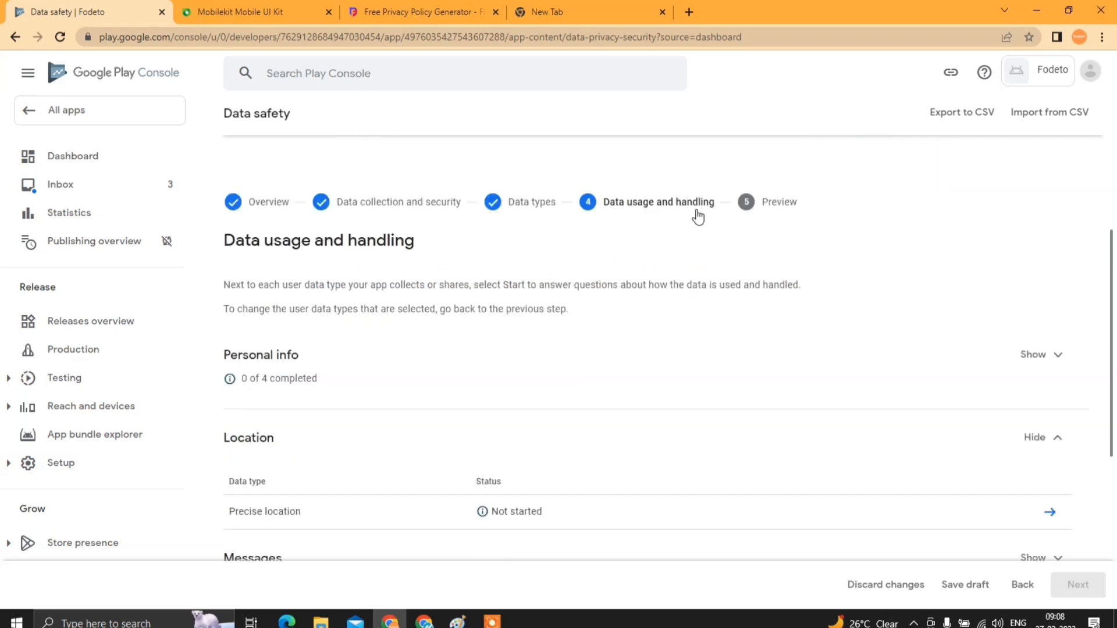
scroll(696, 214, "down", 2)
scroll(399, 299, "down", 1)
scroll(271, 298, "up", 2)
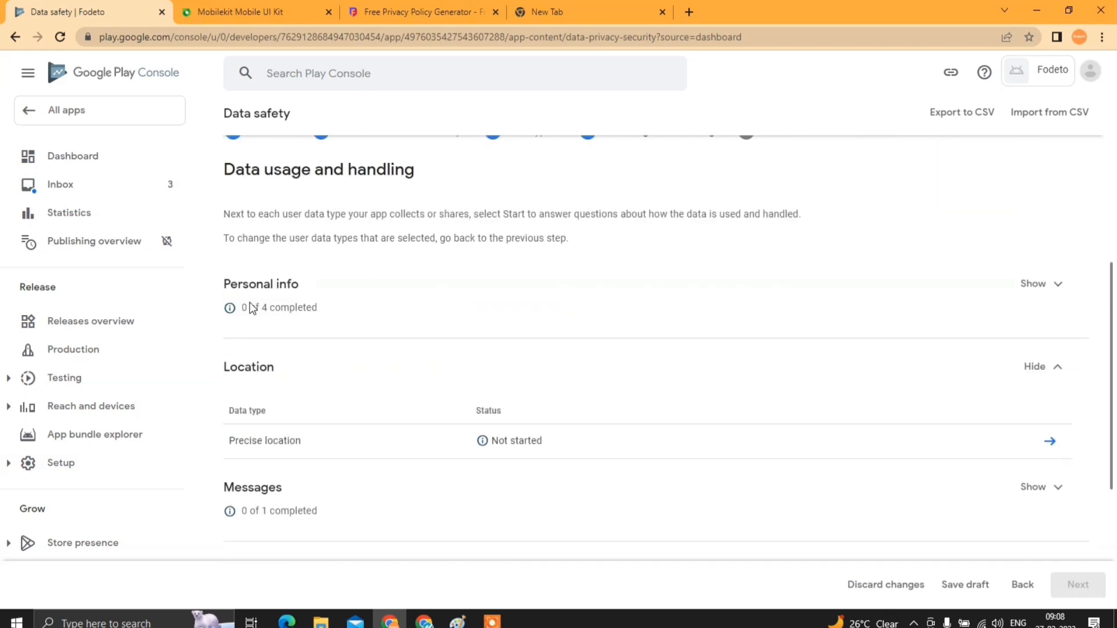
left_click(1050, 285)
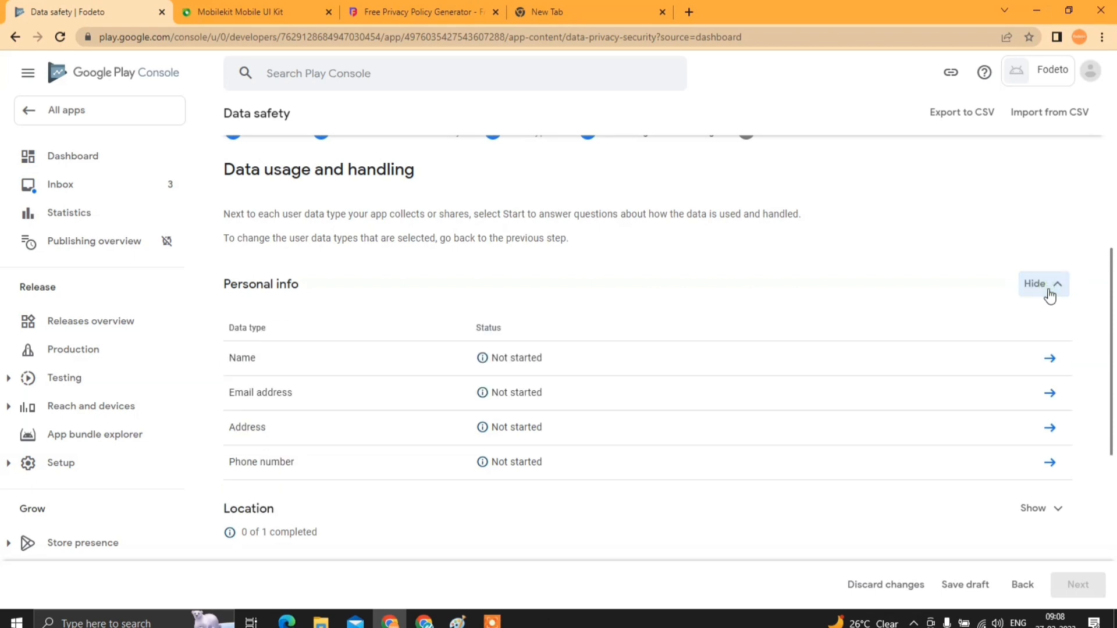
scroll(484, 294, "down", 1)
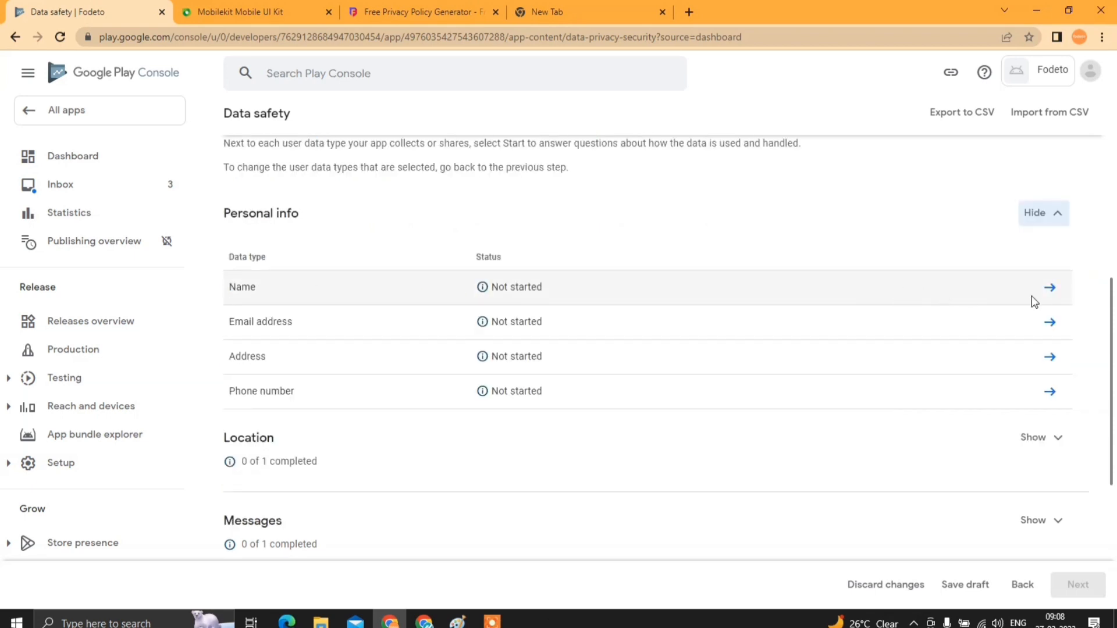
left_click(1048, 289)
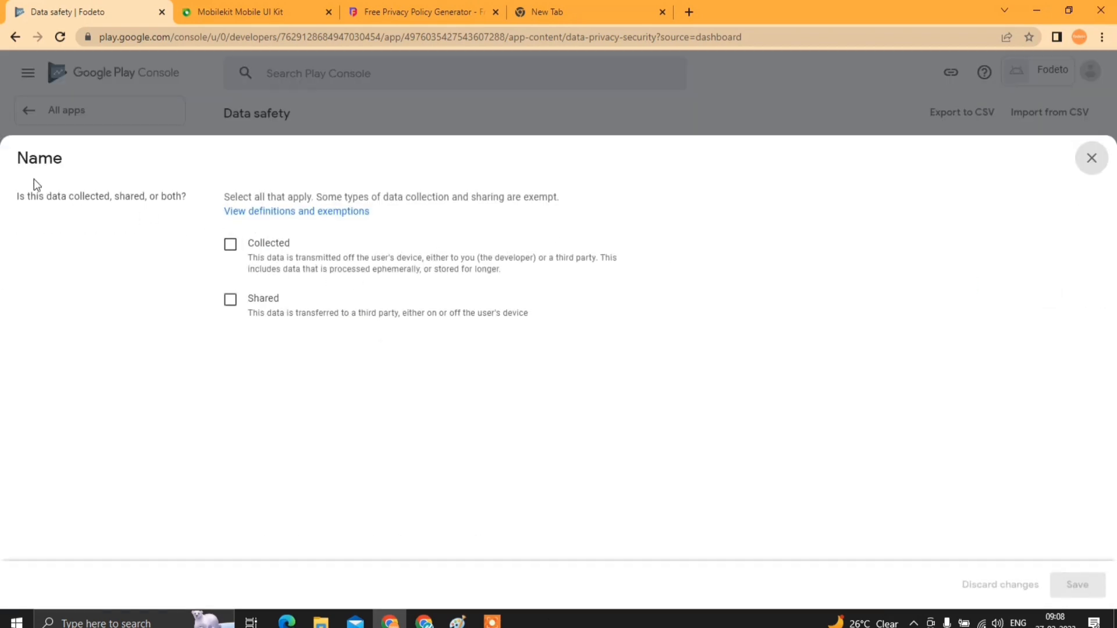
left_click(231, 249)
Set Name as processed ephemerally, required, and collected for app functionality, then save.
scroll(232, 315, "down", 3)
scroll(233, 302, "up", 3)
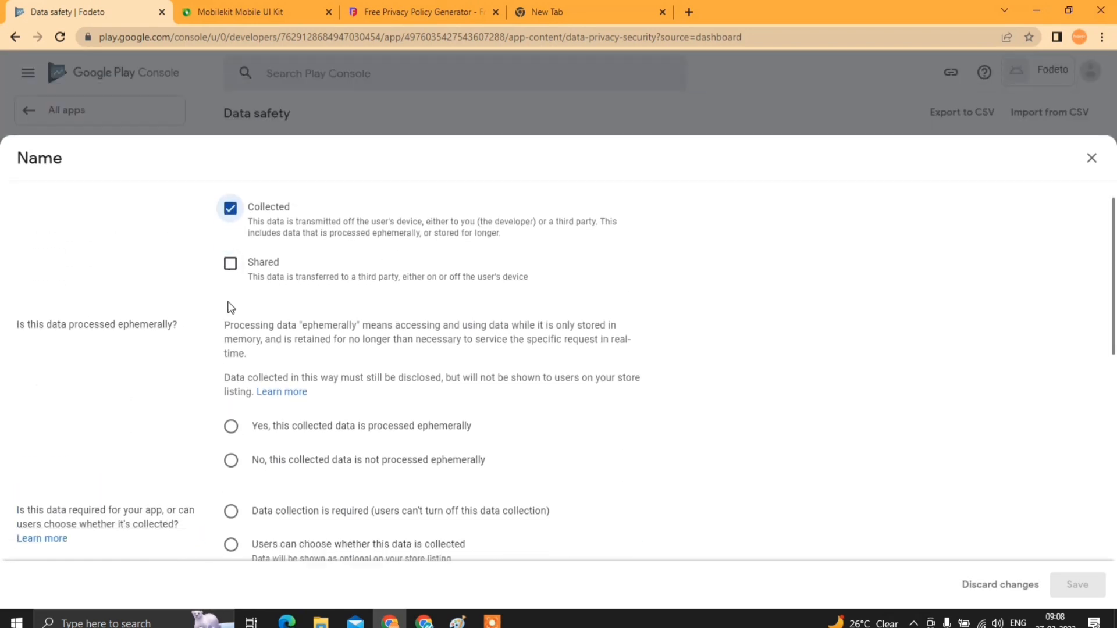
scroll(93, 275, "down", 2)
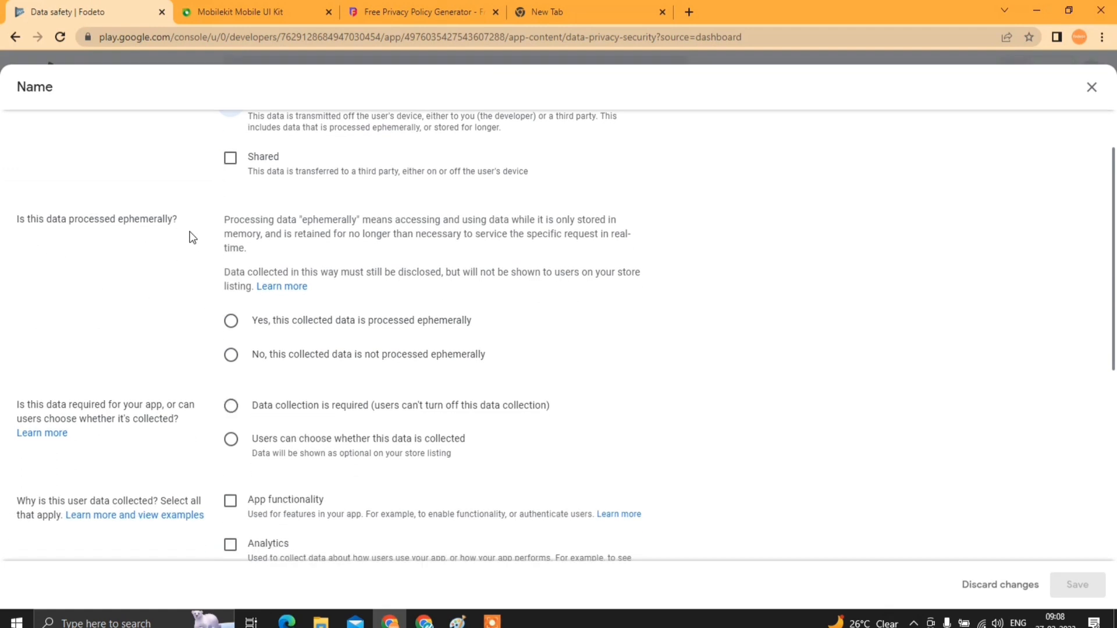
left_click(233, 321)
scroll(326, 361, "down", 2)
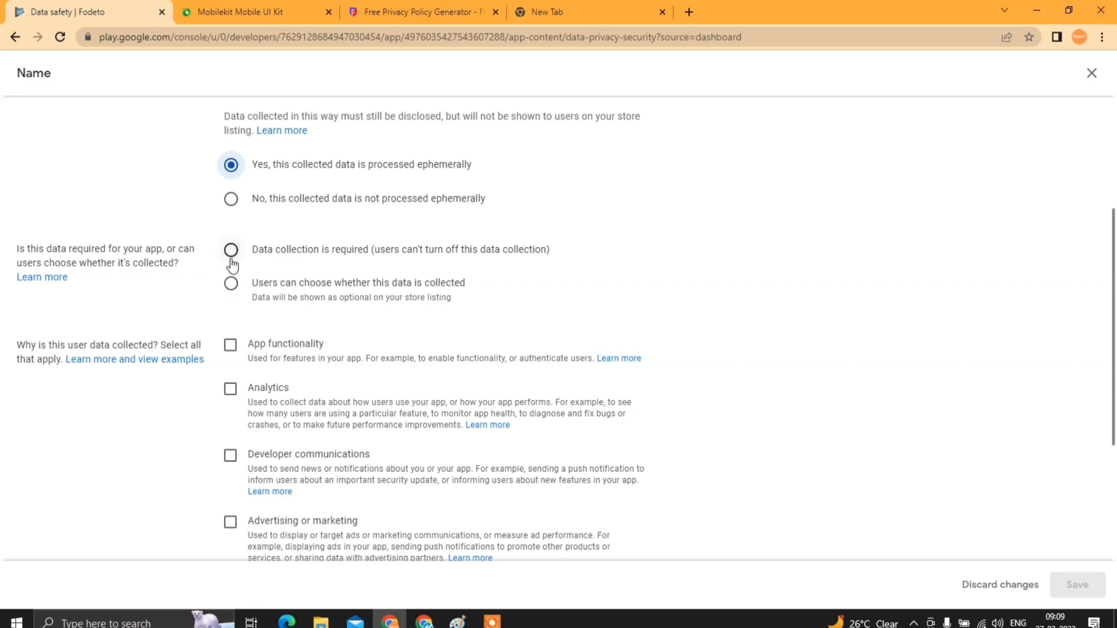
left_click(231, 260)
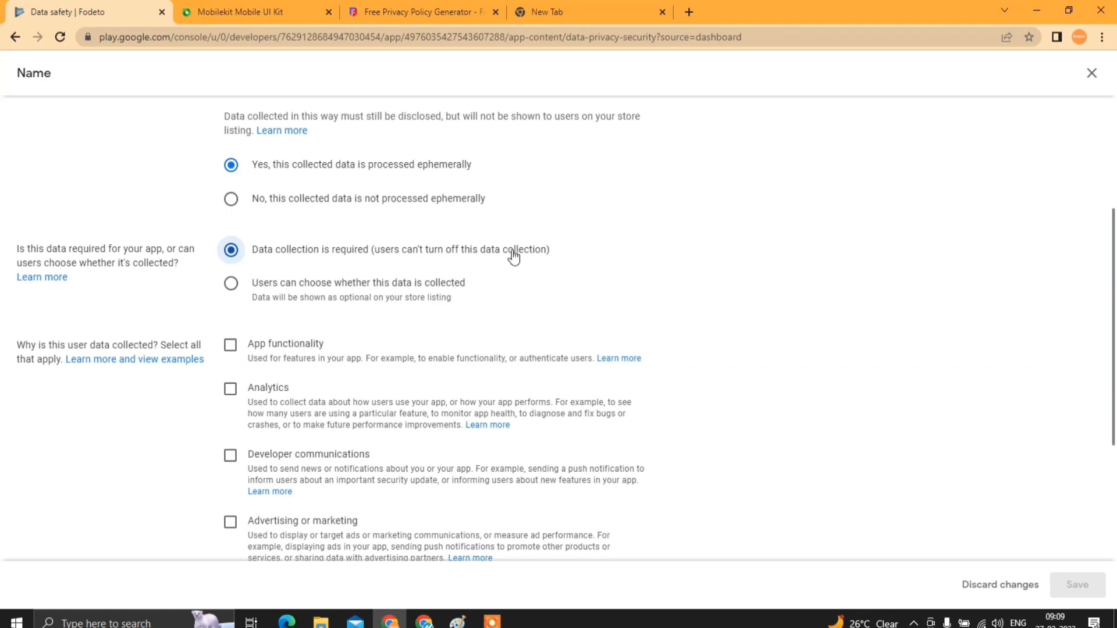
scroll(539, 260, "down", 1)
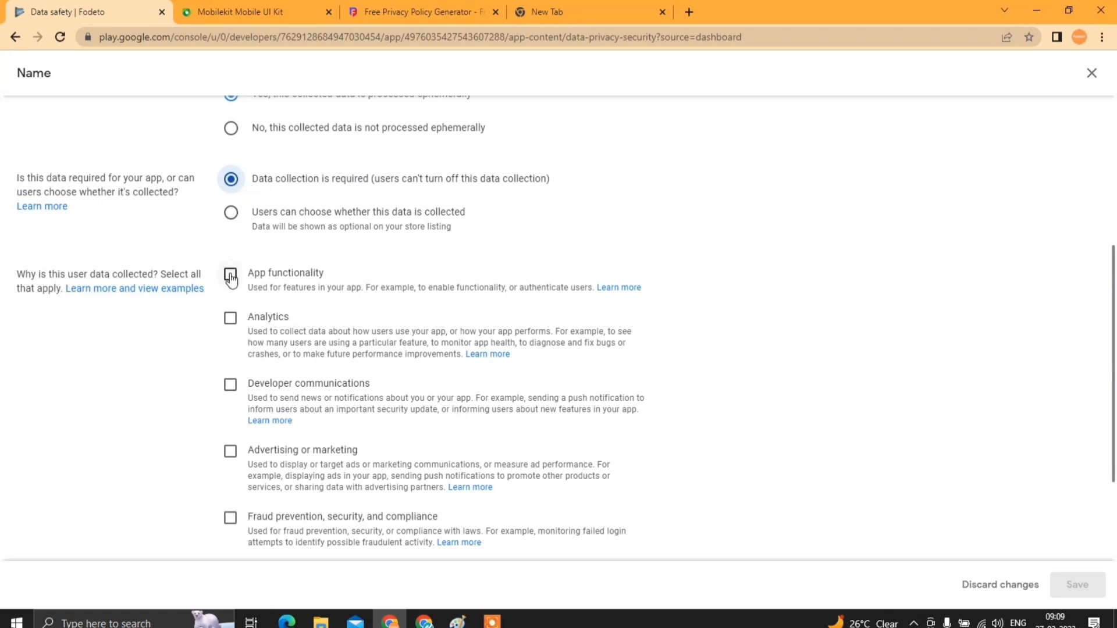
left_click(231, 274)
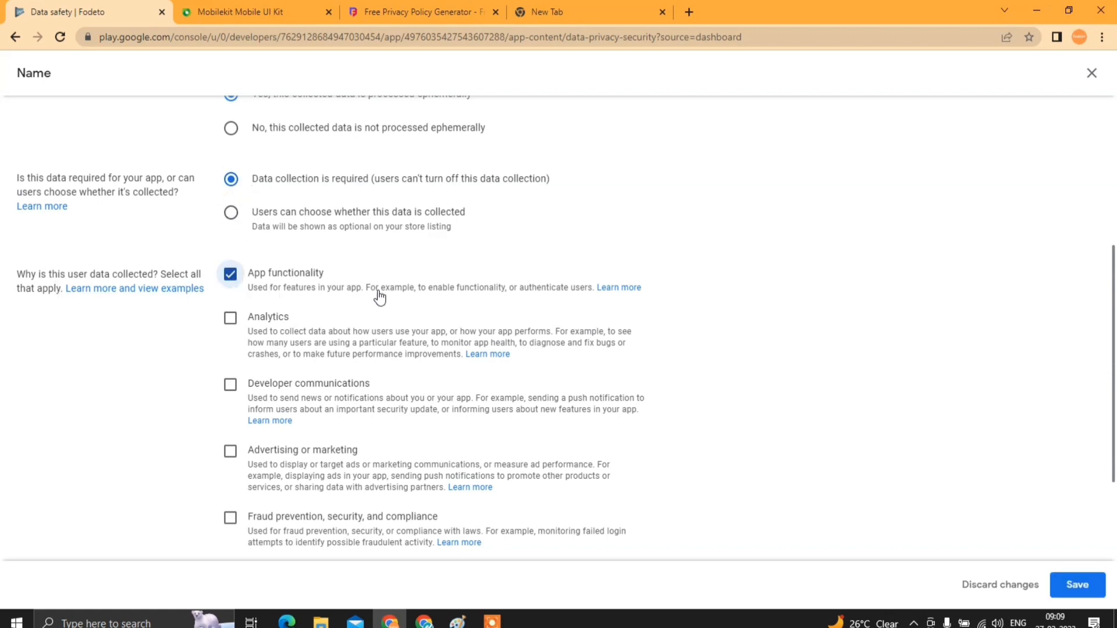
scroll(408, 297, "down", 3)
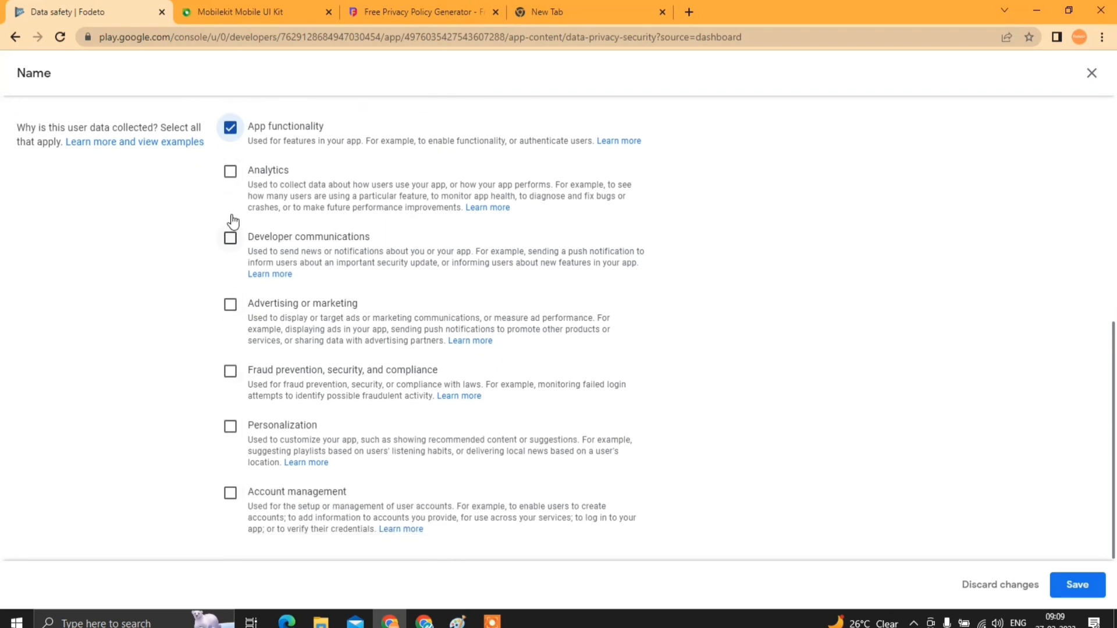
scroll(232, 241, "up", 3)
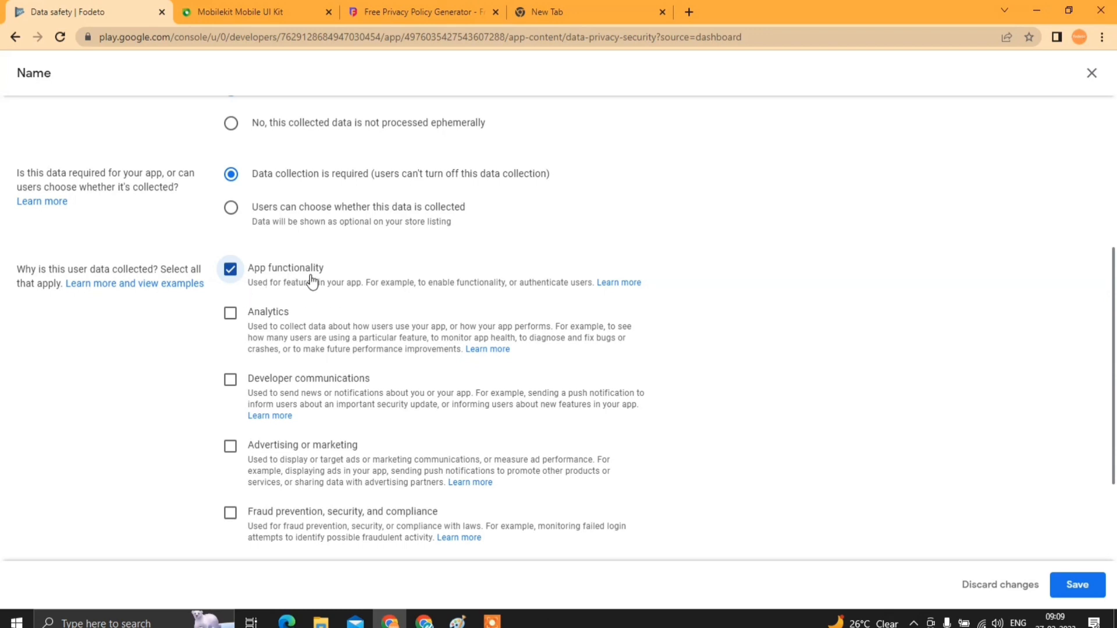
left_click(1087, 589)
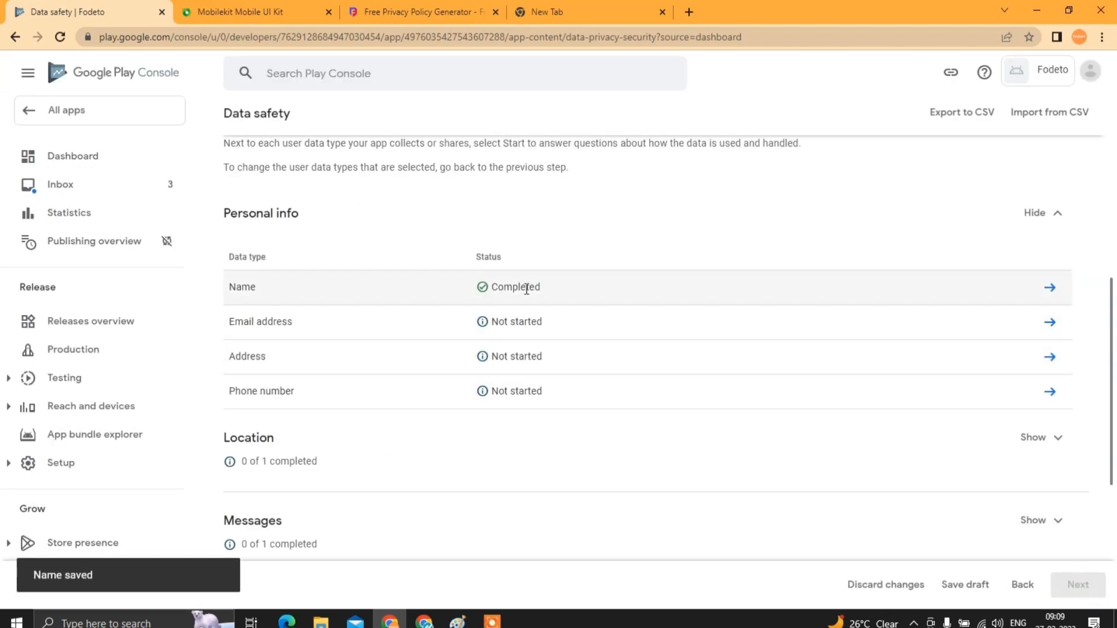
Save Email address as collected, ephemeral, required, and for app functionality.
left_click(1049, 323)
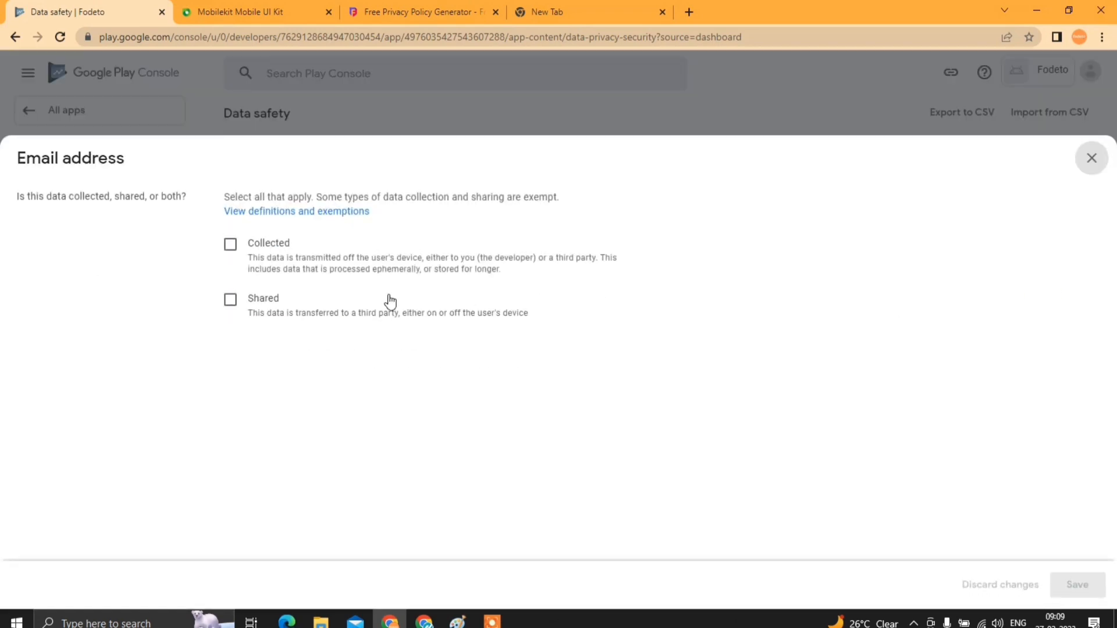
left_click(231, 247)
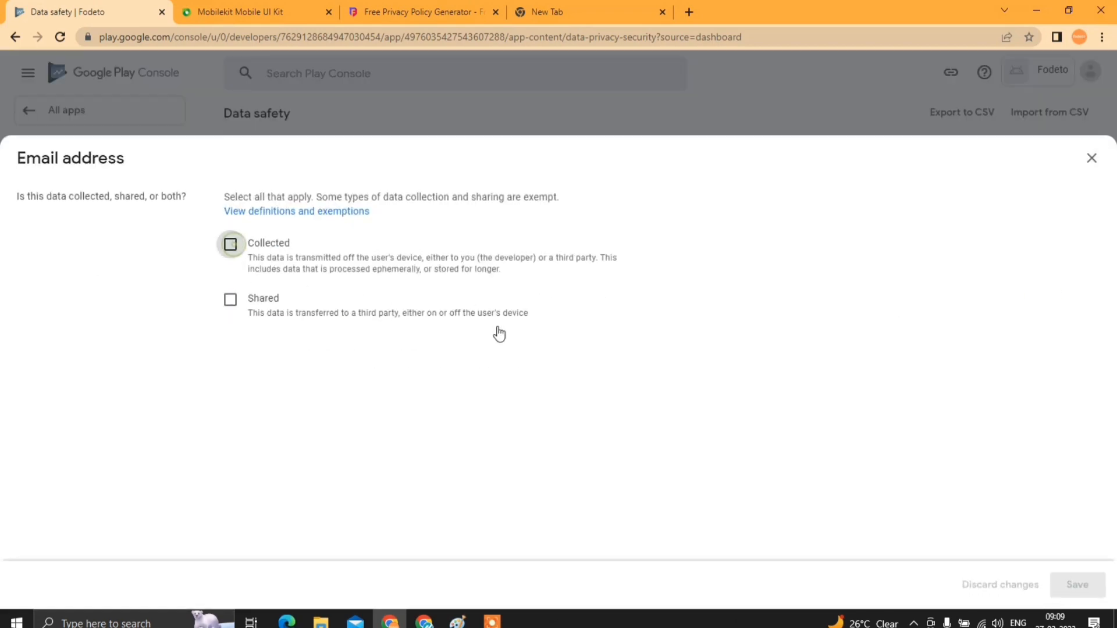
scroll(247, 403, "down", 4)
left_click(230, 236)
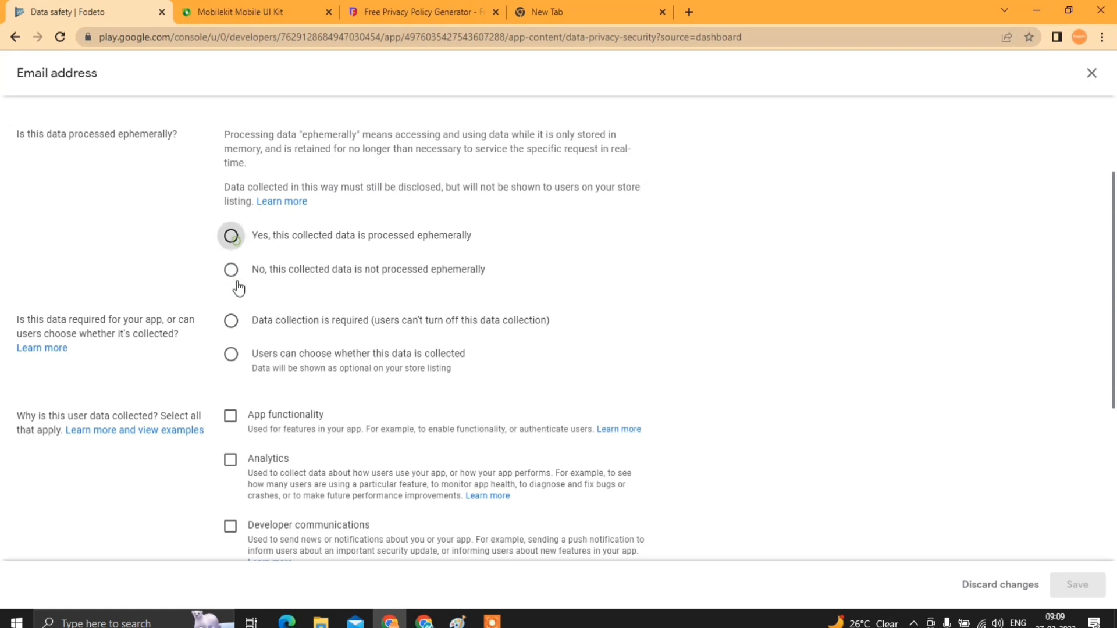
left_click(231, 320)
left_click(231, 416)
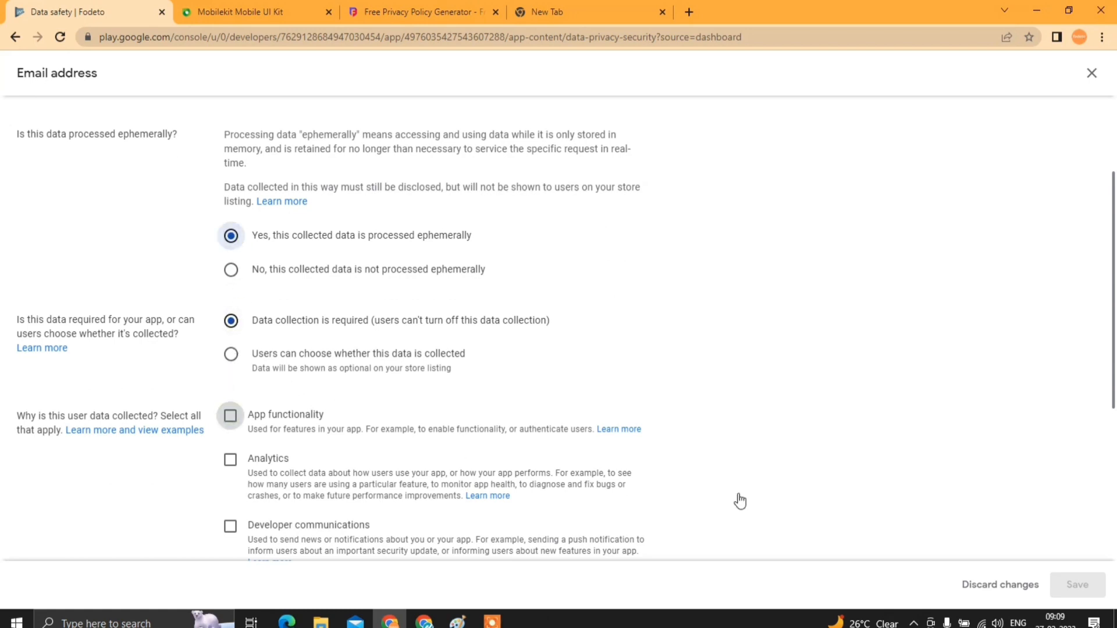
left_click(1076, 583)
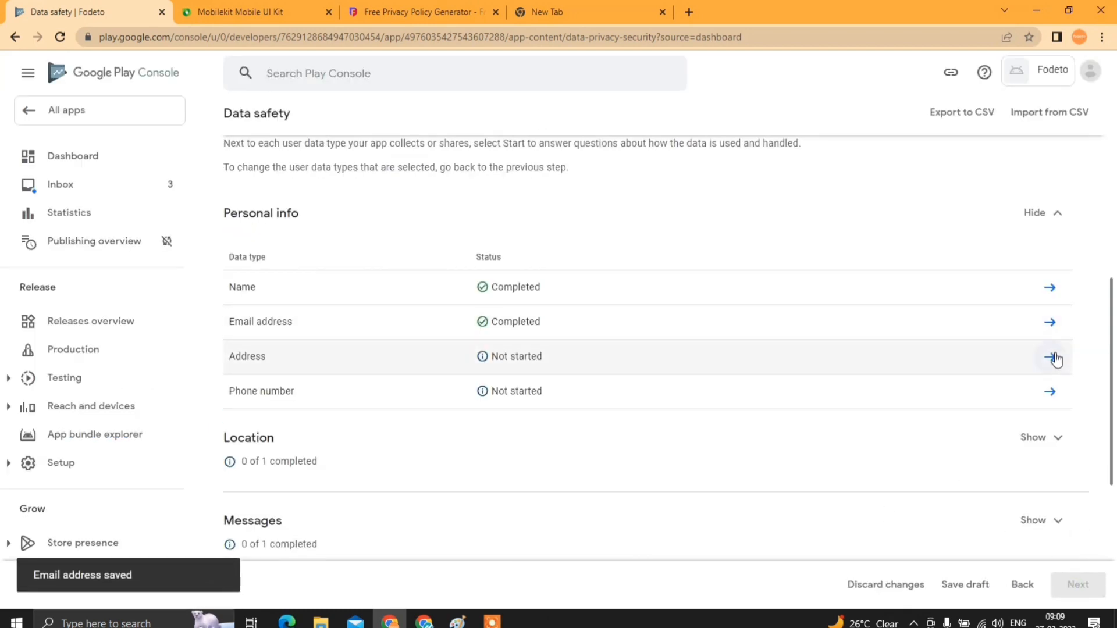
Save Address as collected, ephemeral, required, and for app functionality.
left_click(1049, 357)
left_click(233, 244)
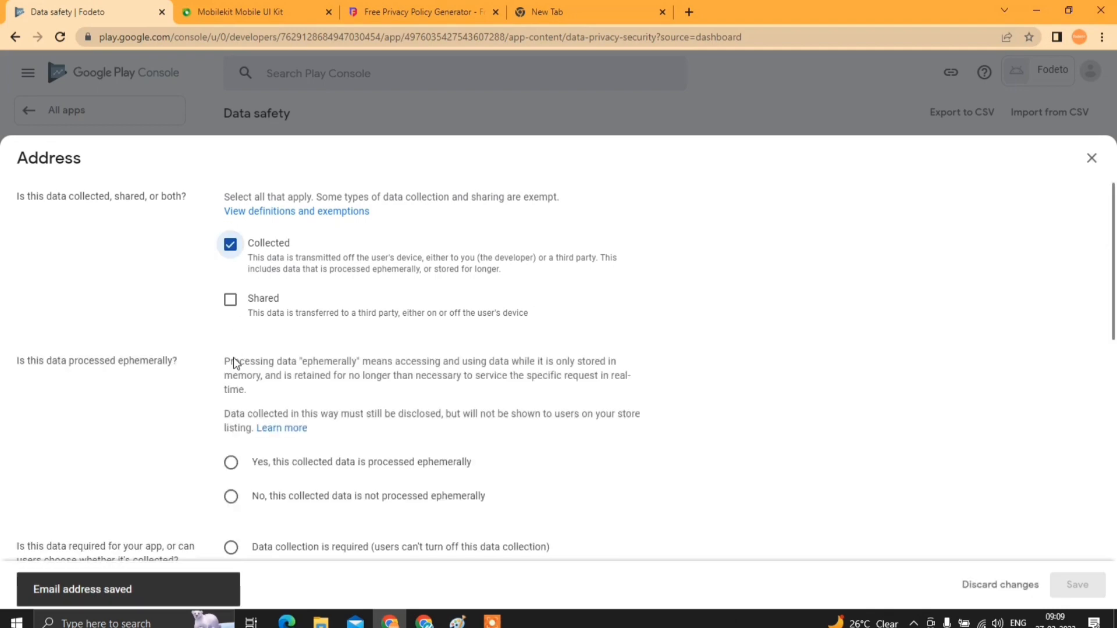
left_click(231, 463)
scroll(244, 448, "down", 4)
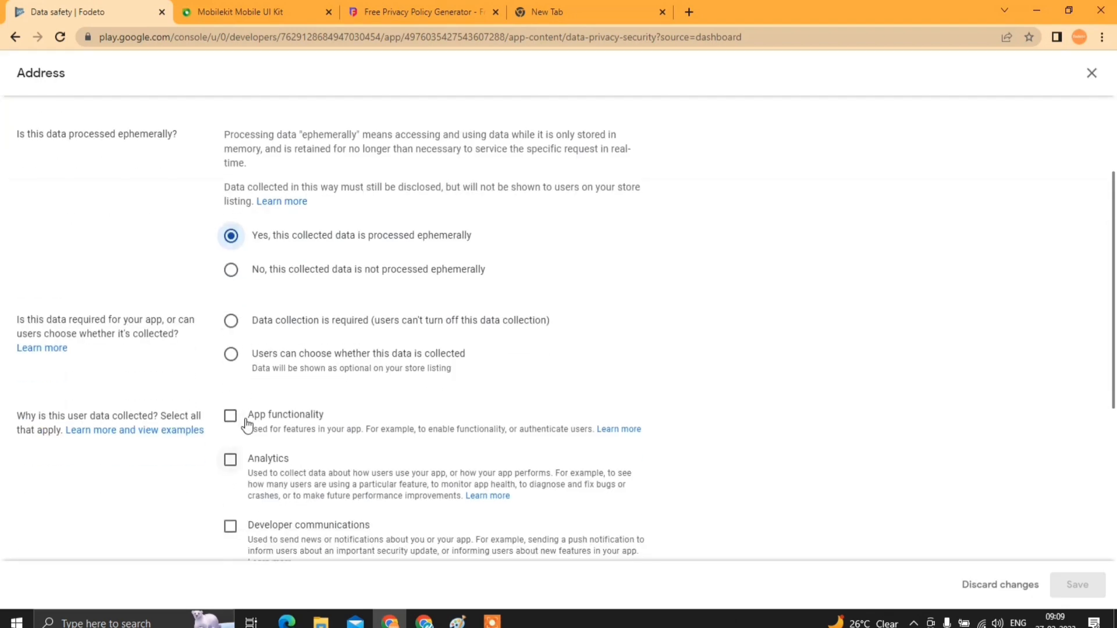
left_click(231, 320)
left_click(231, 415)
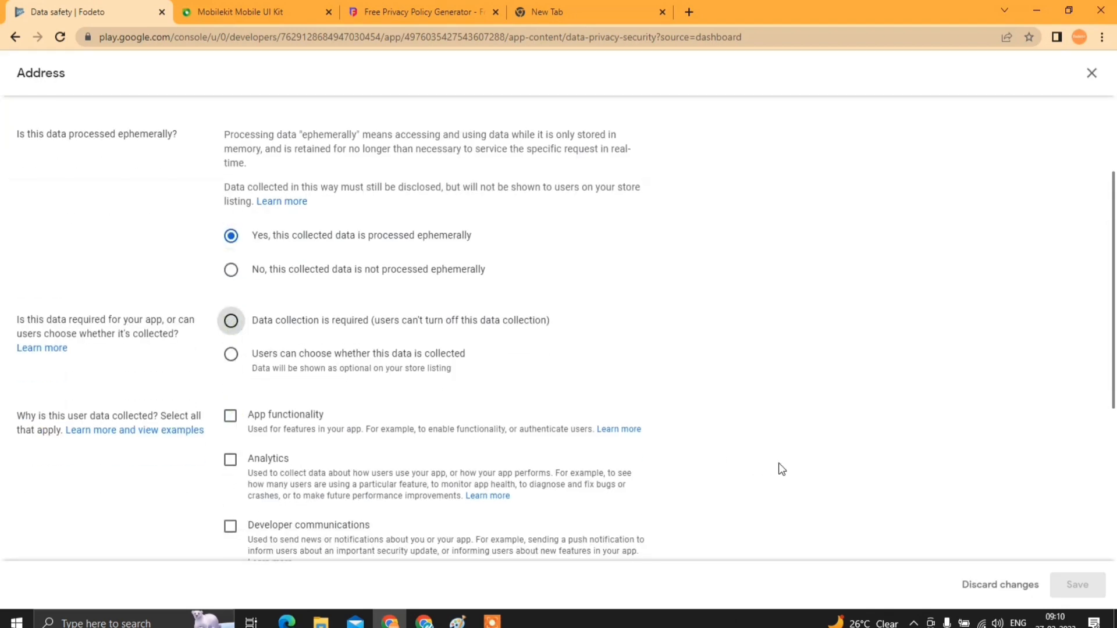
scroll(773, 468, "down", 2)
scroll(855, 490, "down", 1)
left_click(1069, 577)
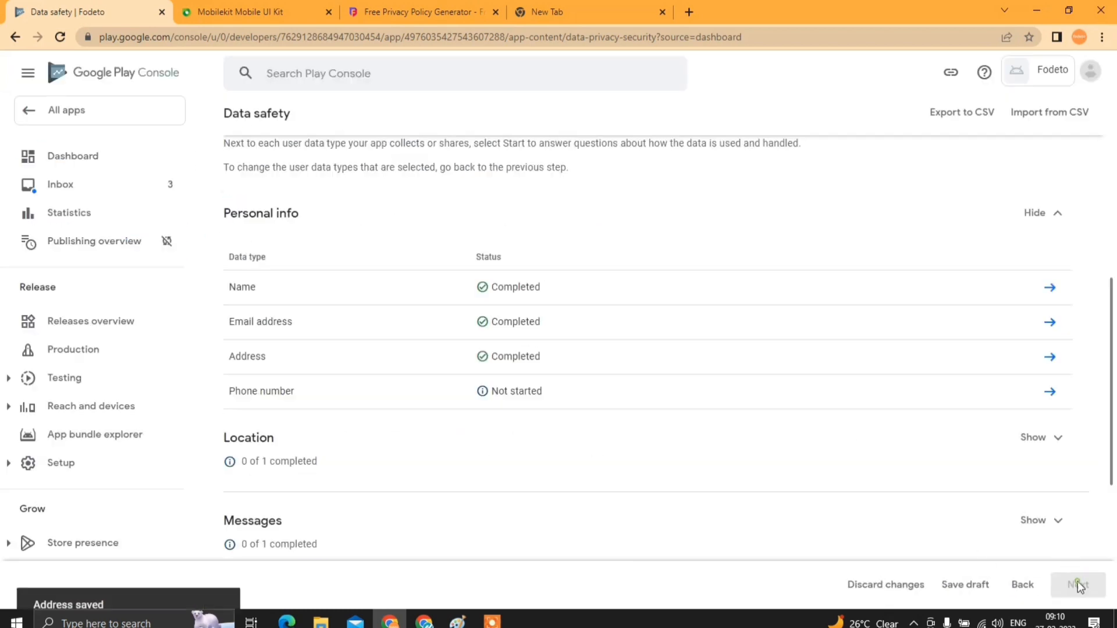
Save Phone number as collected, ephemeral, required, and for app functionality.
left_click(1049, 391)
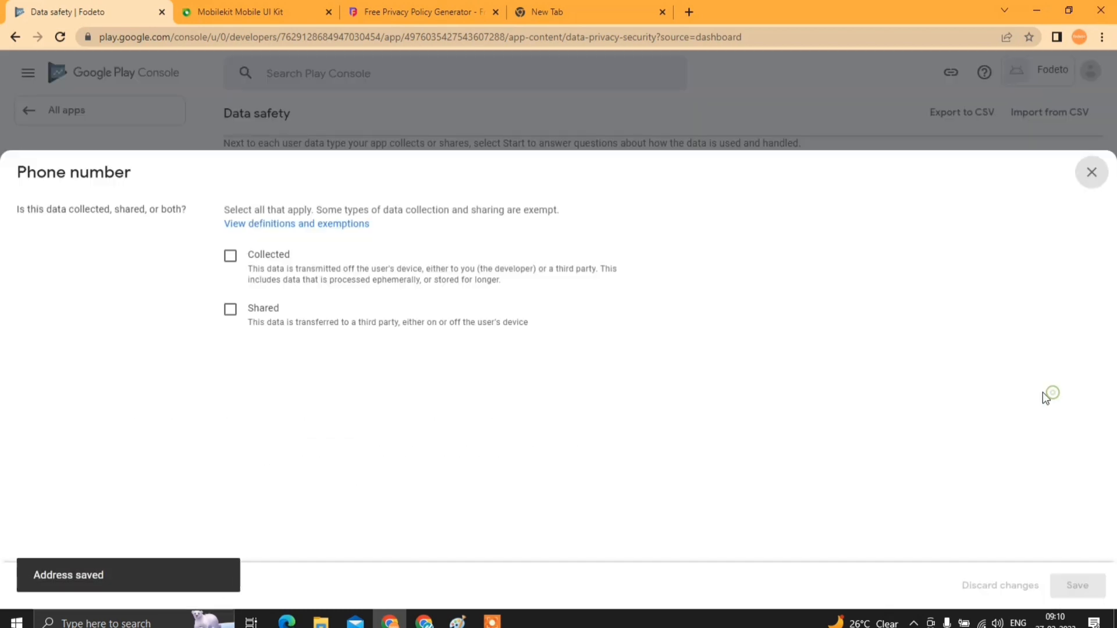
left_click(230, 244)
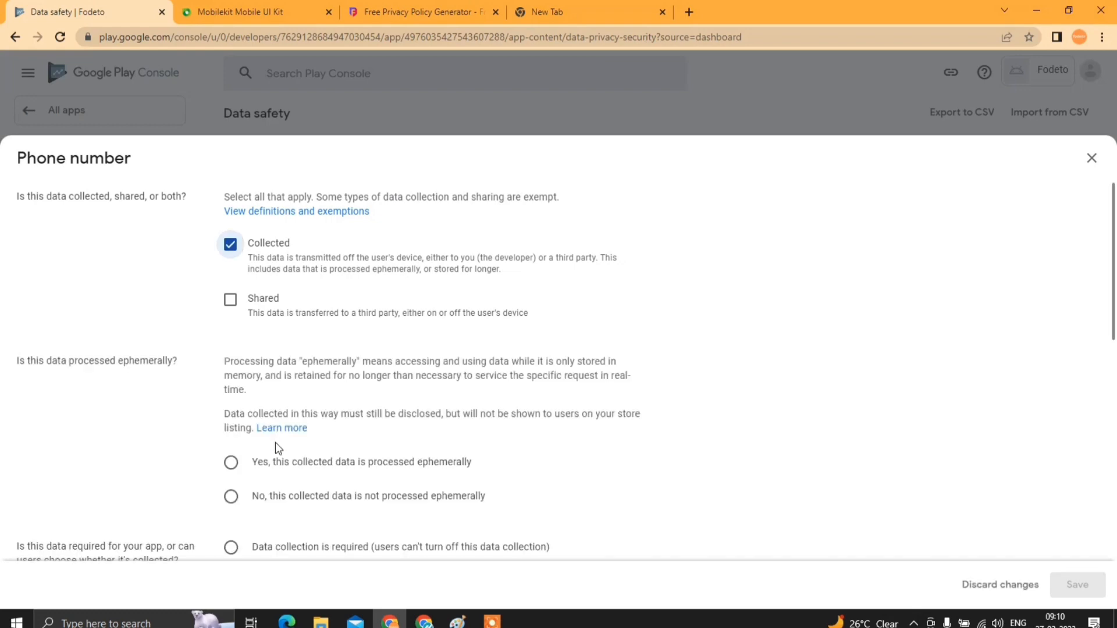
scroll(244, 419, "down", 4)
left_click(231, 243)
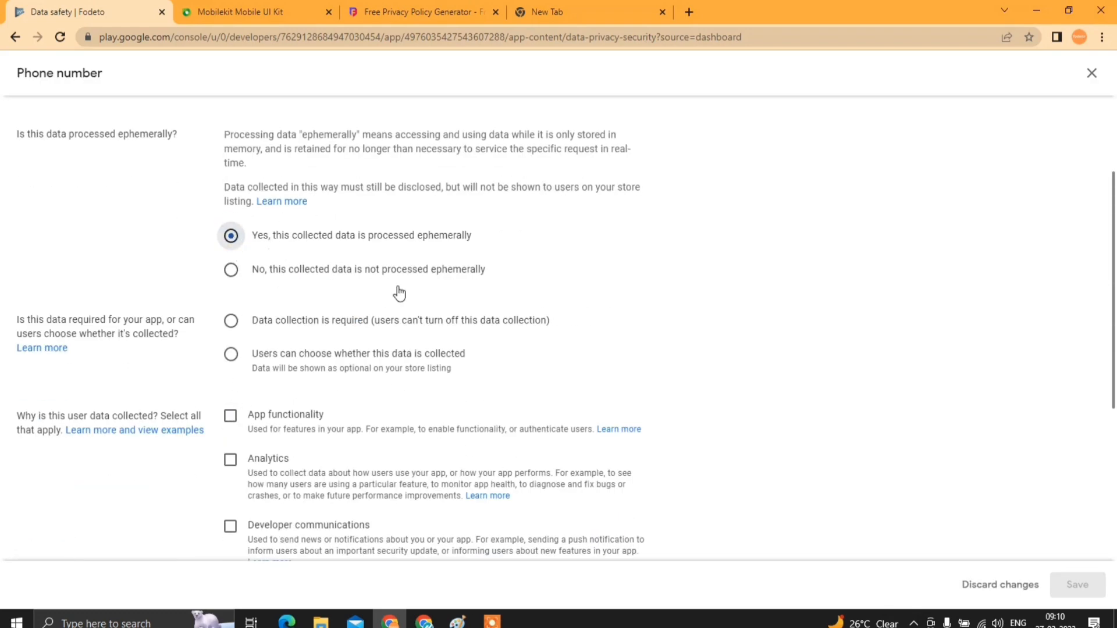
left_click(231, 323)
left_click(231, 415)
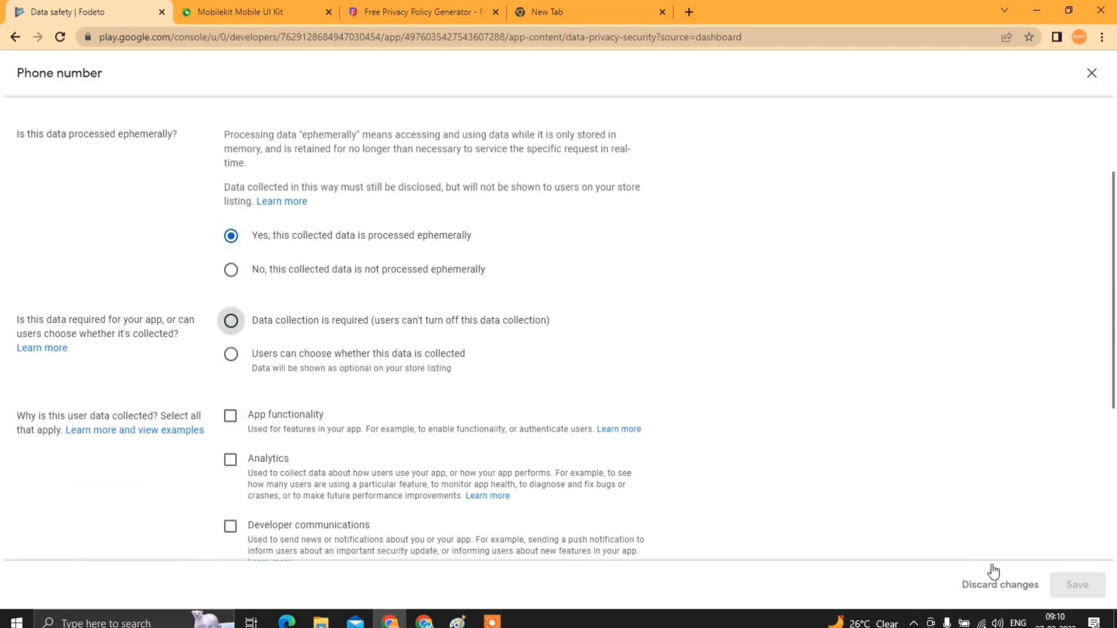
left_click(1076, 584)
Save Precise location as collected, ephemeral, and for app functionality.
scroll(516, 423, "down", 2)
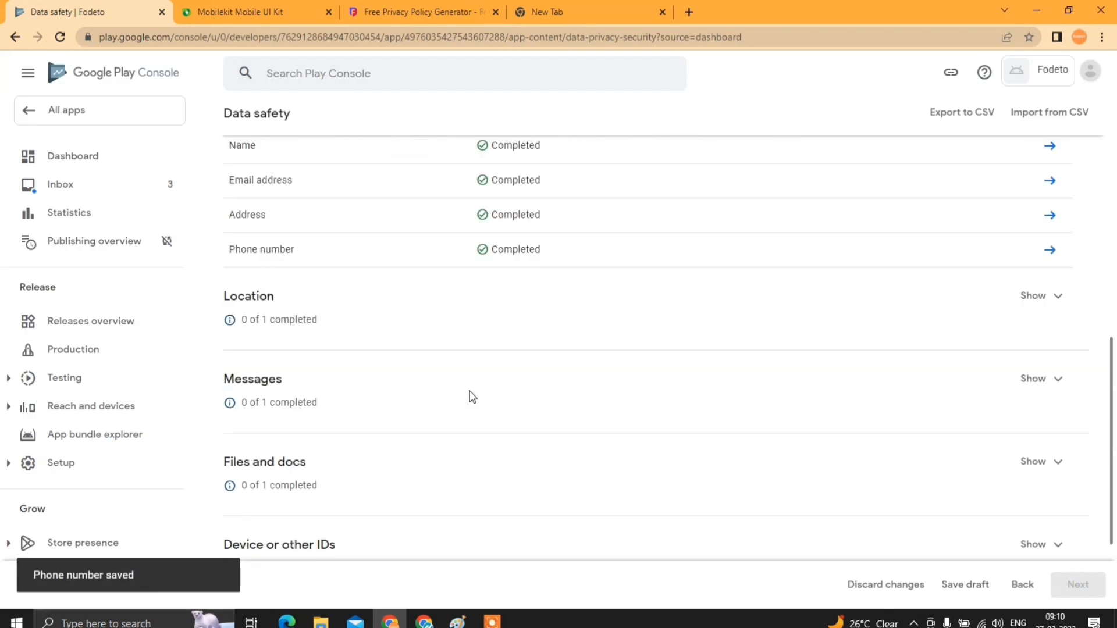
left_click(1037, 297)
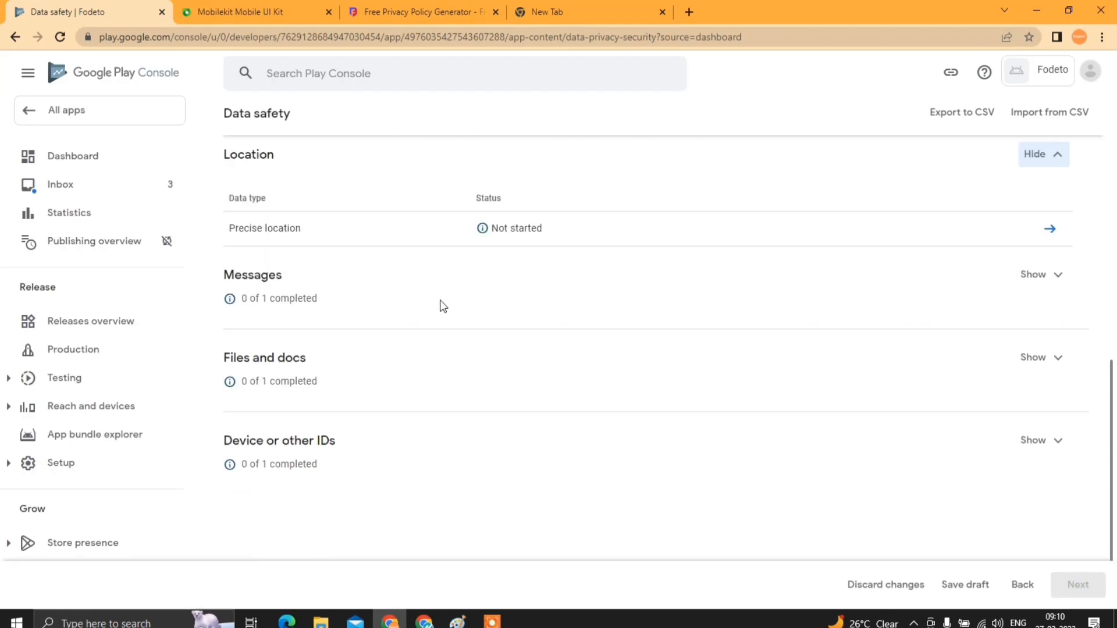
left_click(1049, 228)
left_click(230, 248)
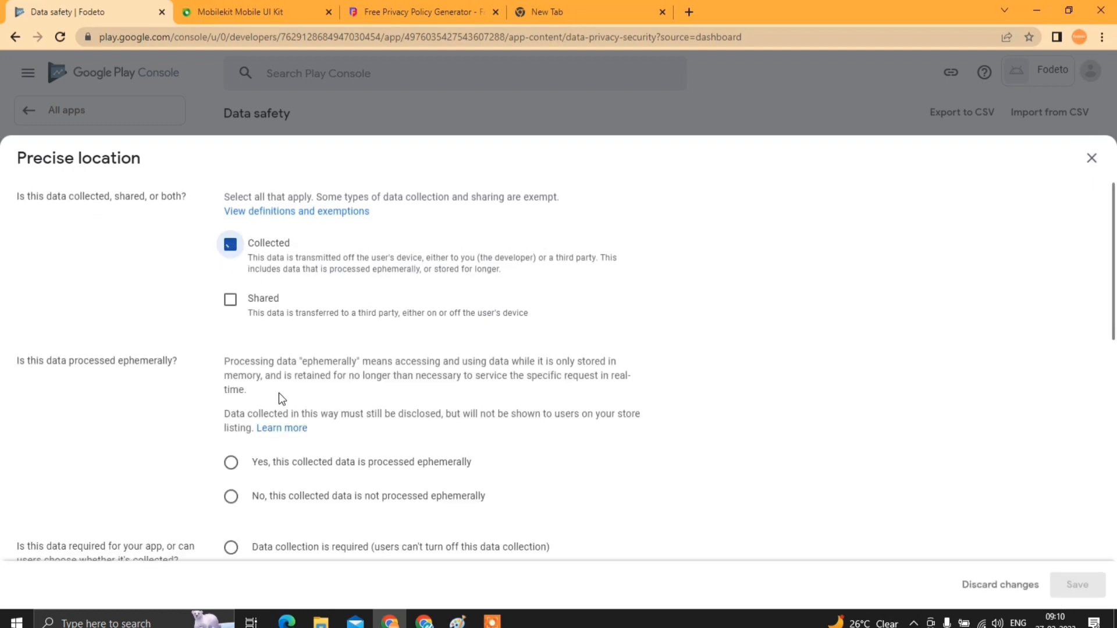
scroll(274, 385, "down", 3)
left_click(231, 320)
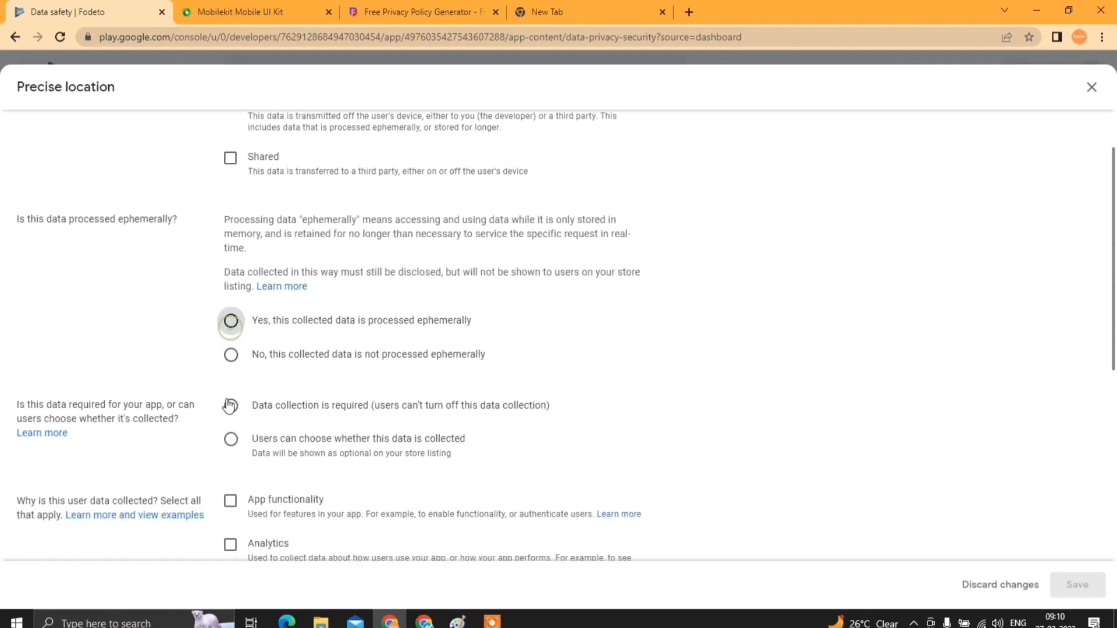
left_click(230, 500)
scroll(843, 529, "down", 3)
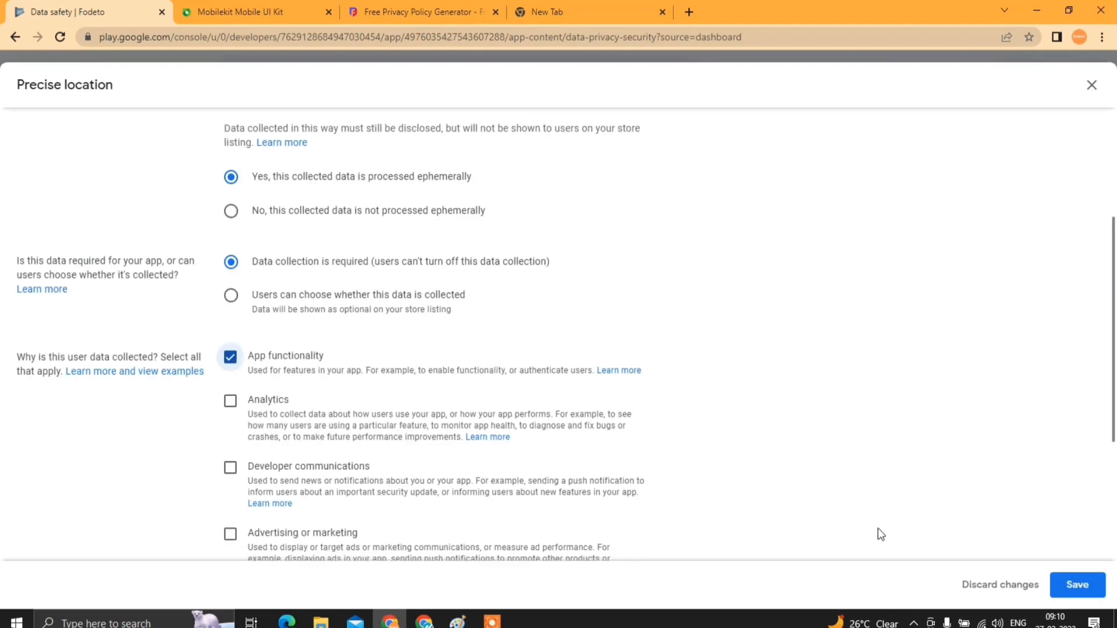
left_click(1074, 587)
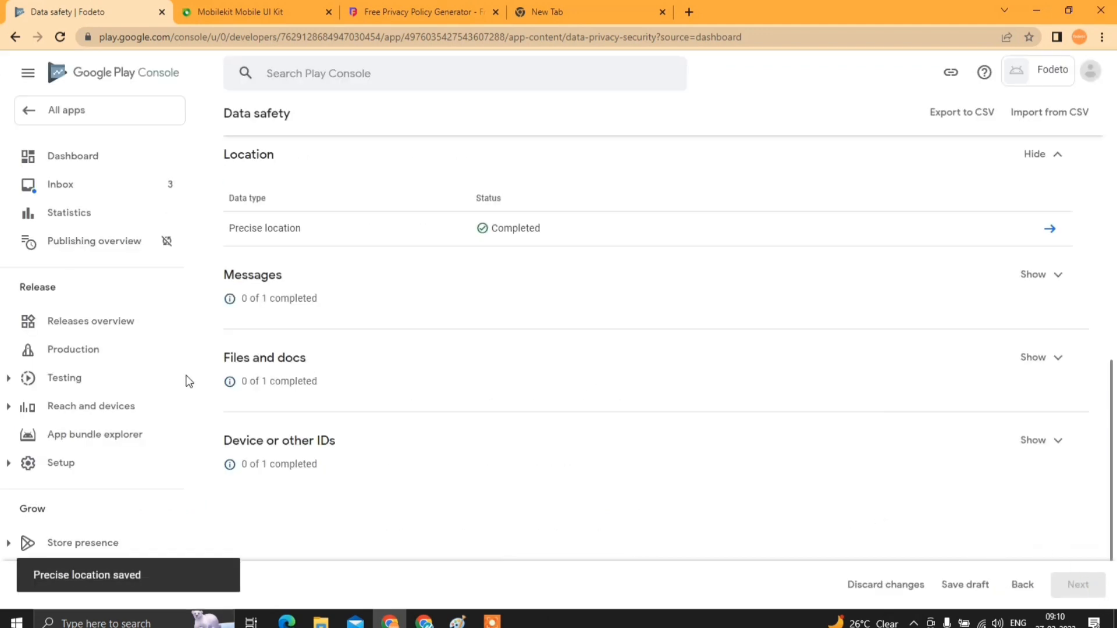
Save the Emails data type as collected and processed ephemerally.
left_click(1024, 282)
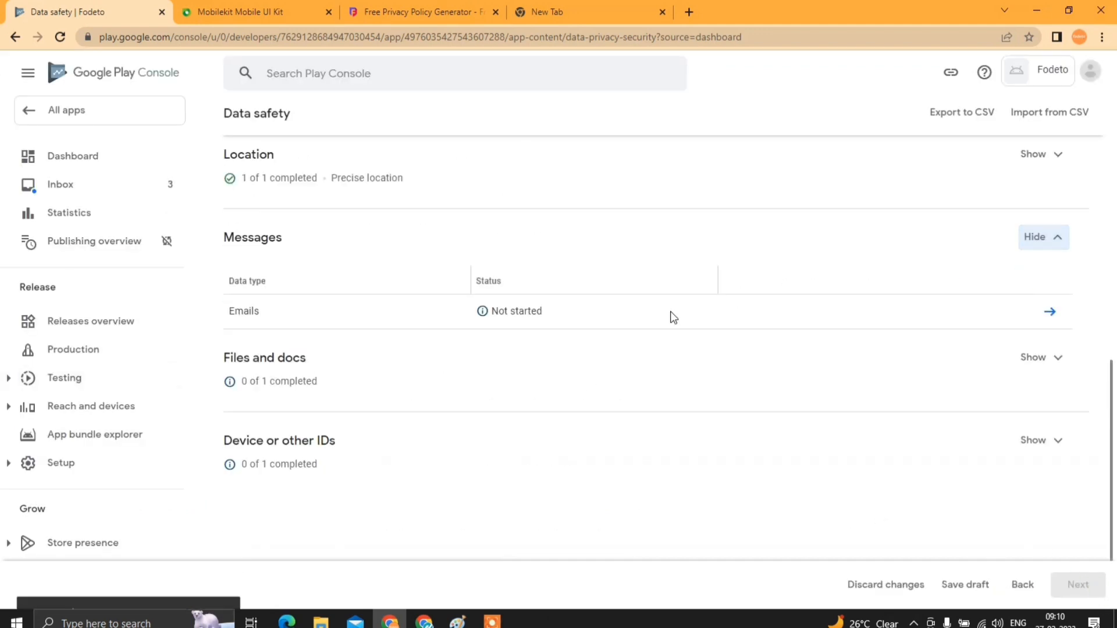
left_click(1040, 313)
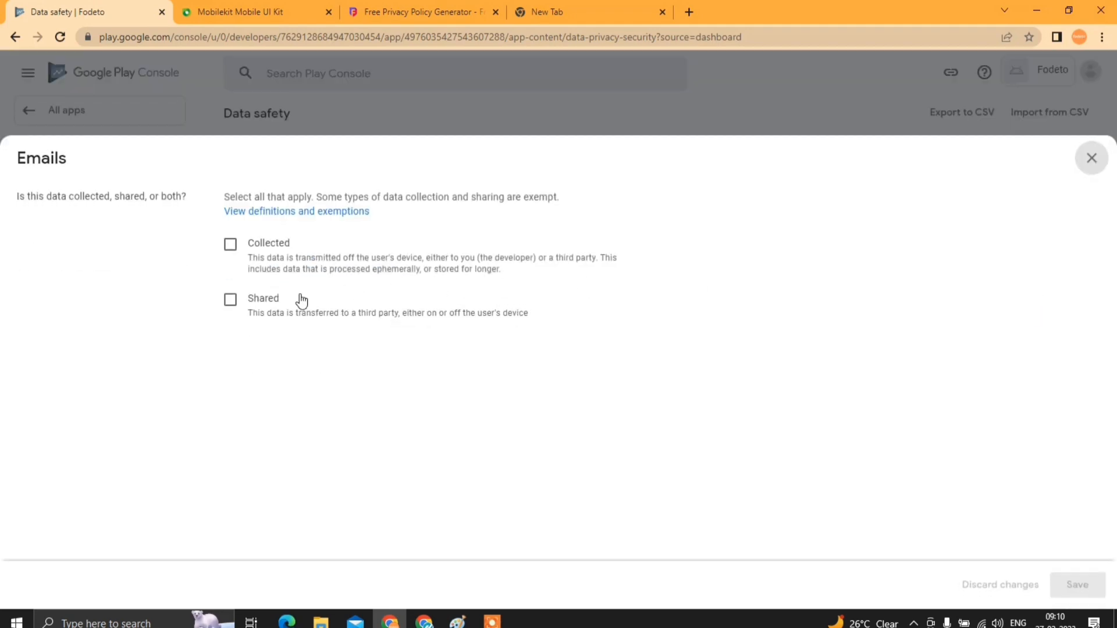
left_click(228, 253)
left_click(230, 461)
scroll(244, 436, "down", 5)
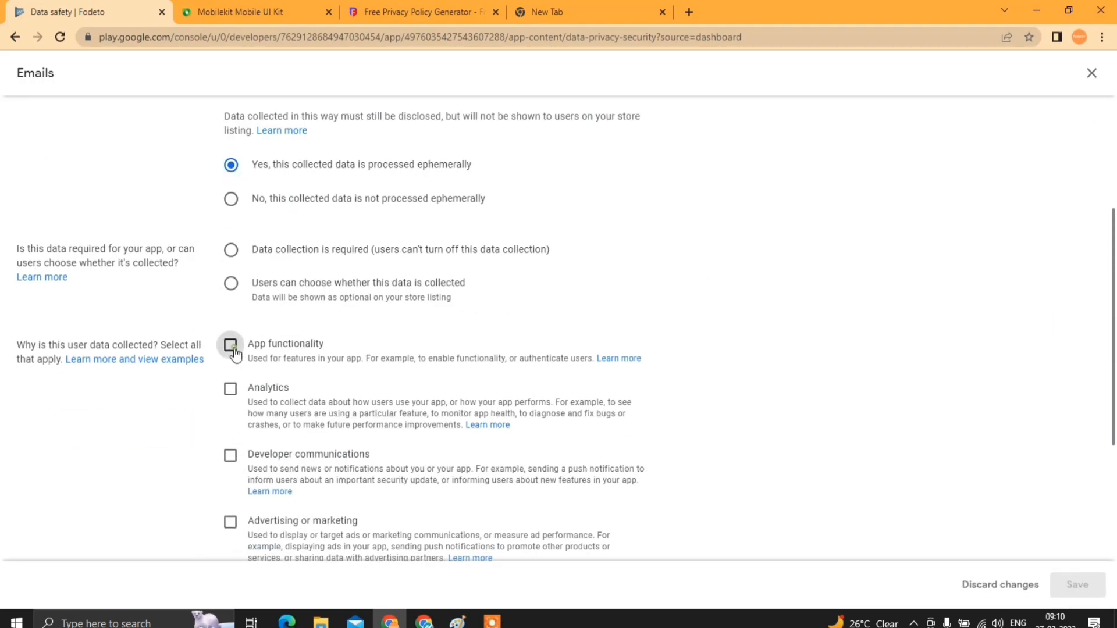
left_click(1061, 583)
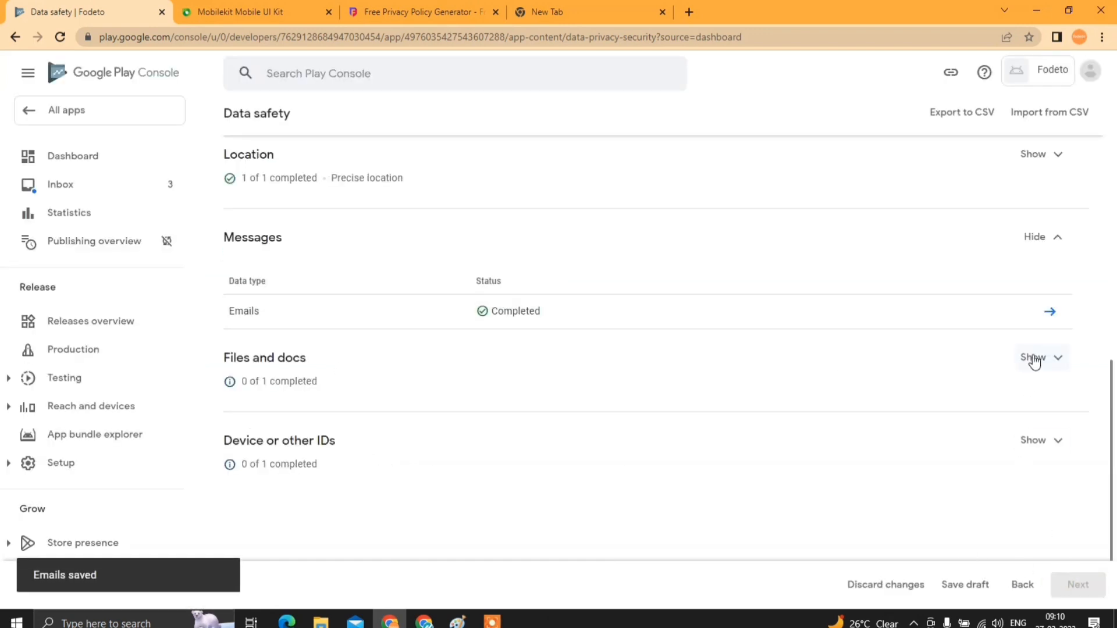
Save Files and docs as collected, ephemeral, required, and for app functionality.
left_click(1034, 357)
left_click(1050, 394)
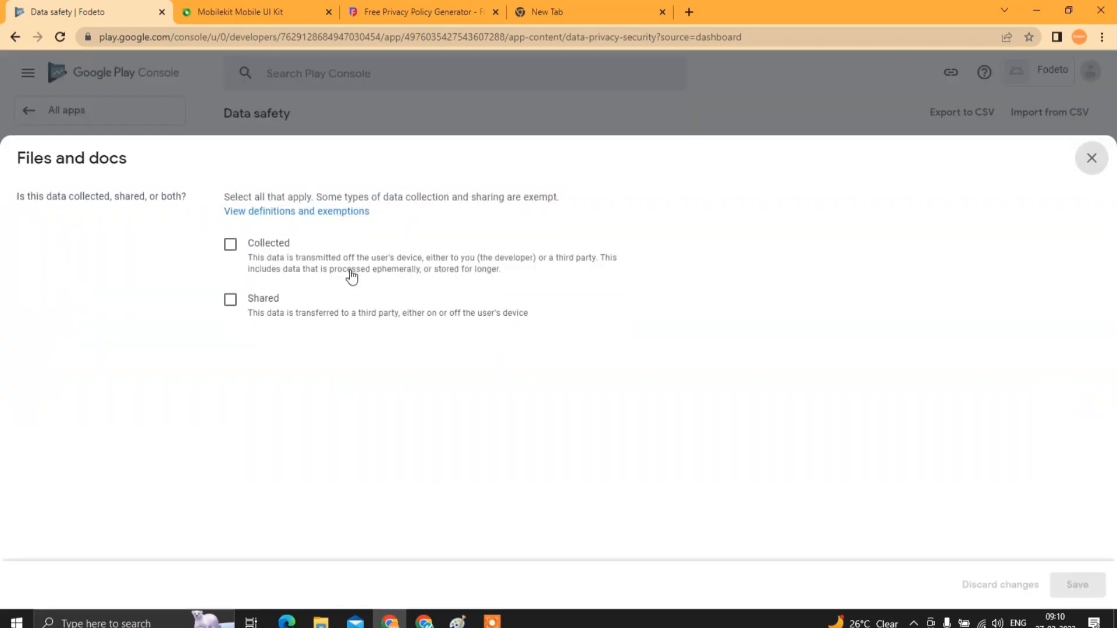
left_click(230, 244)
left_click(231, 462)
scroll(281, 460, "down", 2)
left_click(231, 321)
left_click(230, 417)
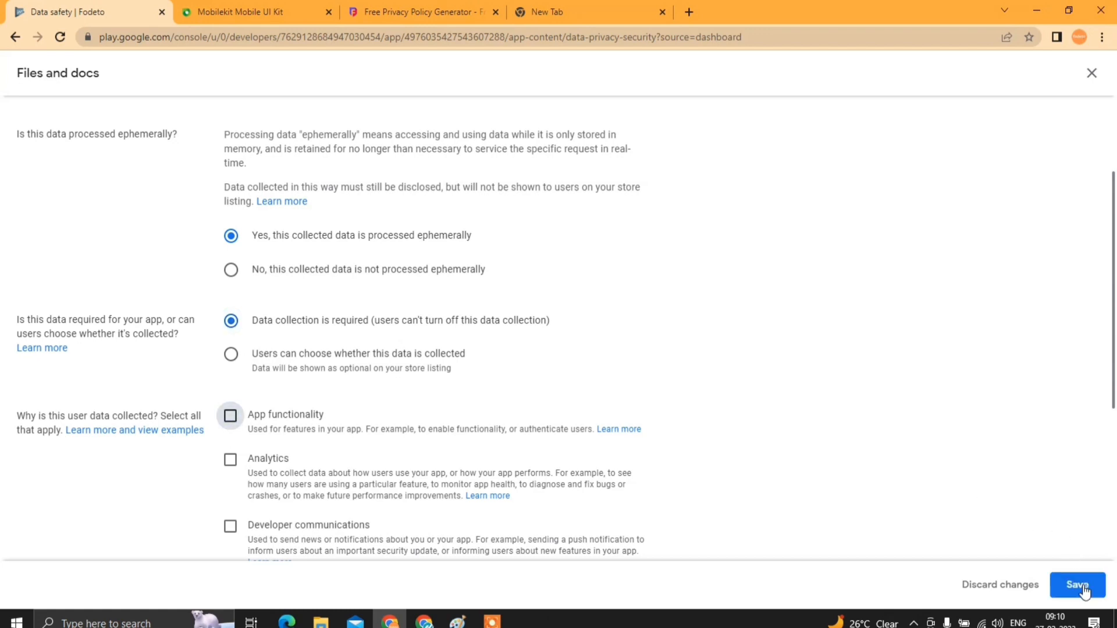
left_click(1077, 585)
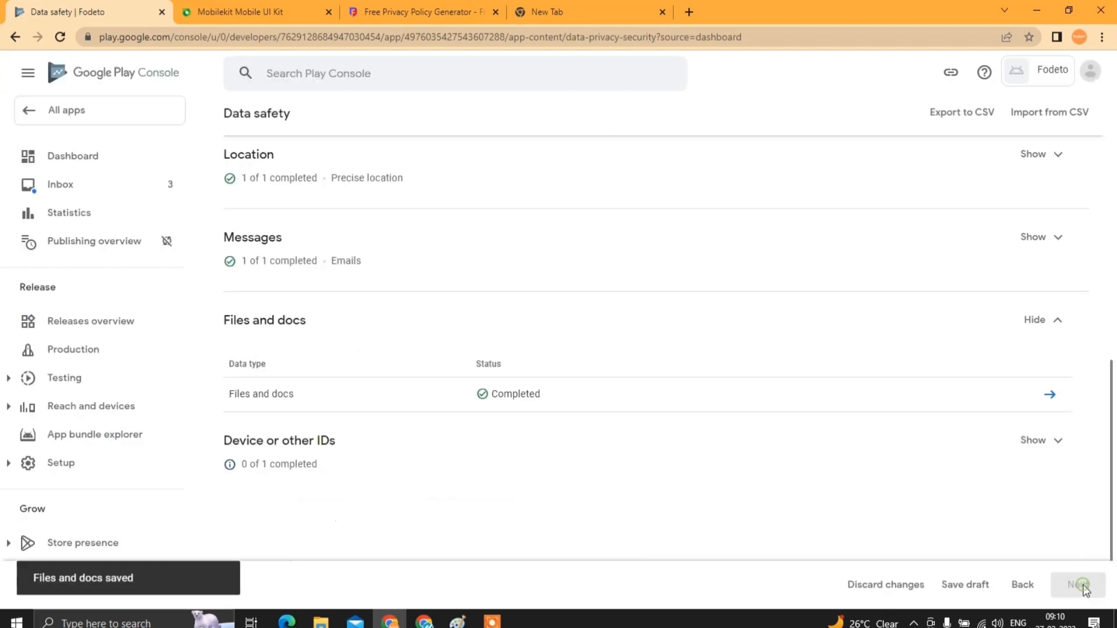
Save Device or other IDs as collected, ephemeral, and required, then continue to the preview.
left_click(1059, 443)
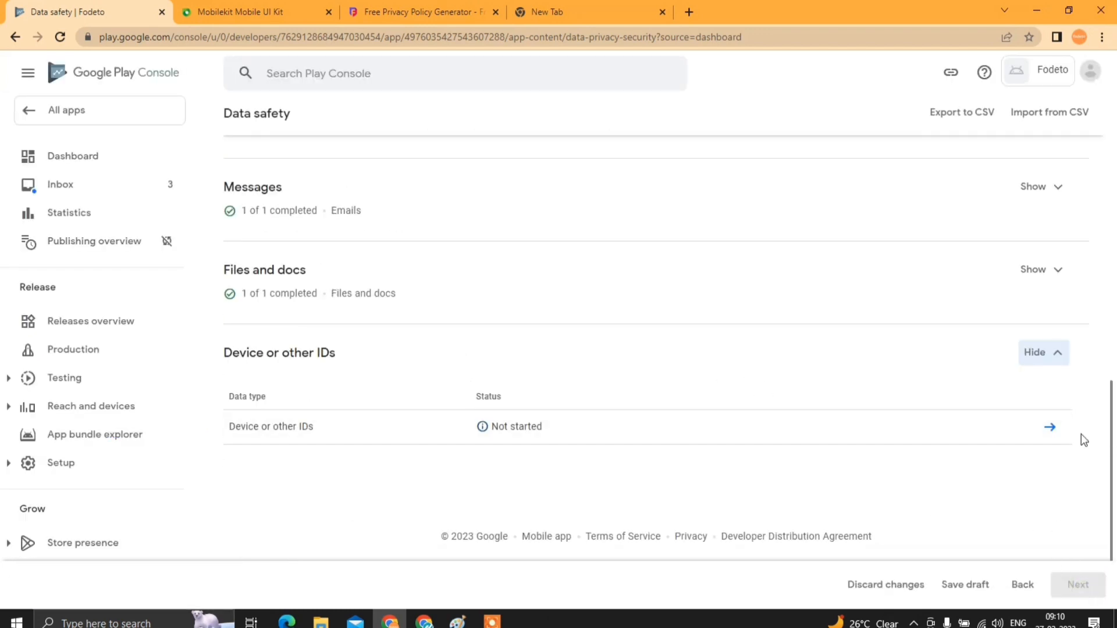
left_click(1051, 428)
left_click(239, 248)
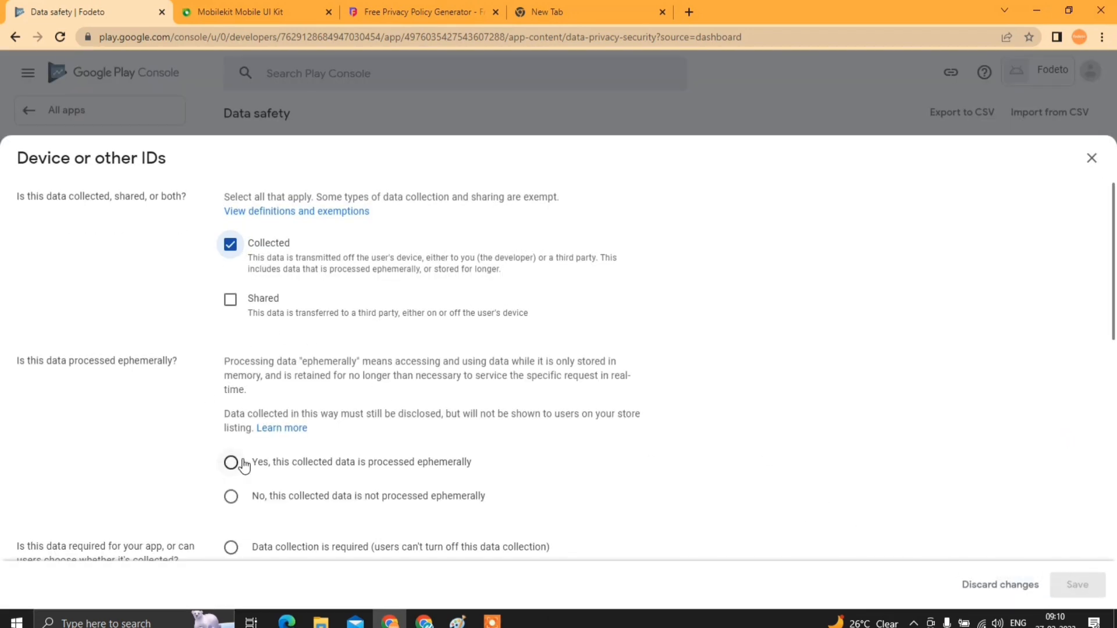
left_click(231, 461)
scroll(273, 465, "down", 4)
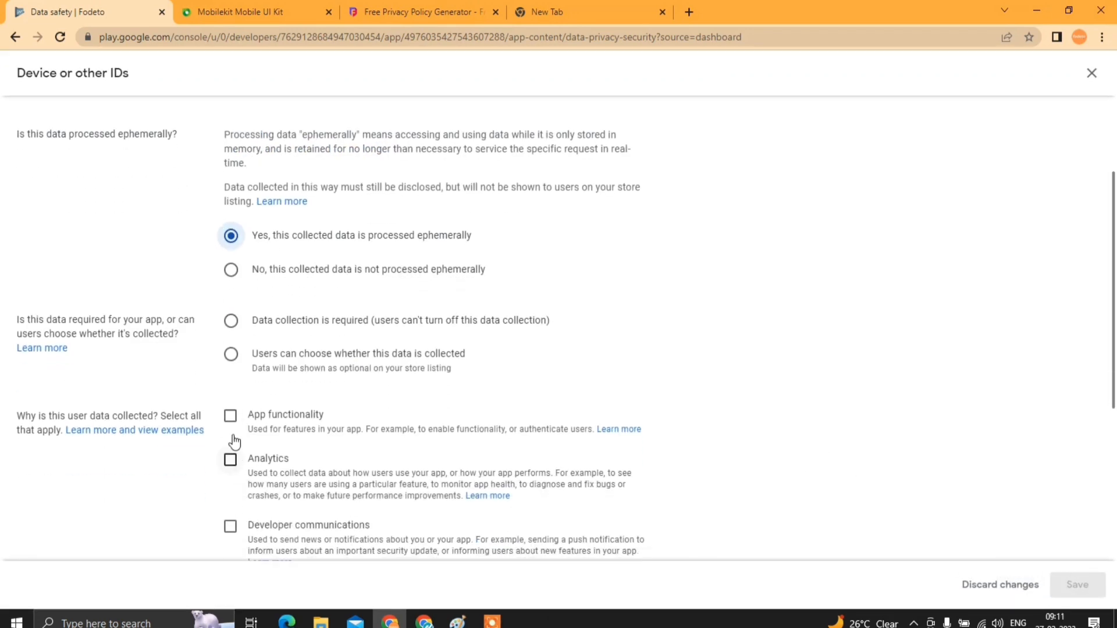
left_click(234, 326)
left_click(1076, 587)
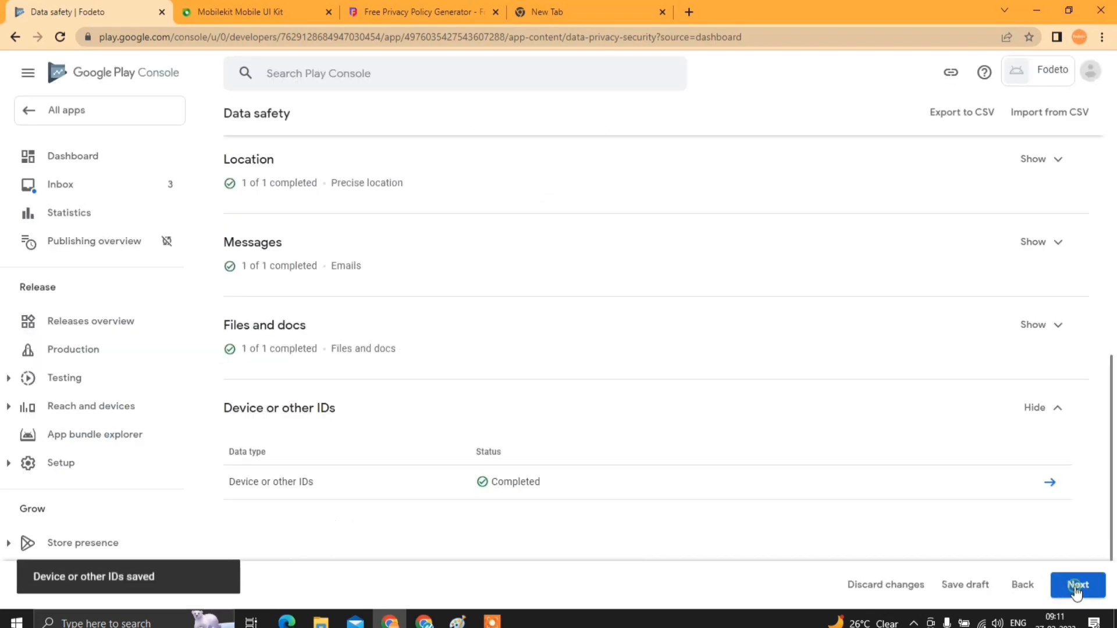
left_click(1075, 587)
Submit the completed Data safety form and return to the dashboard.
scroll(922, 434, "down", 5)
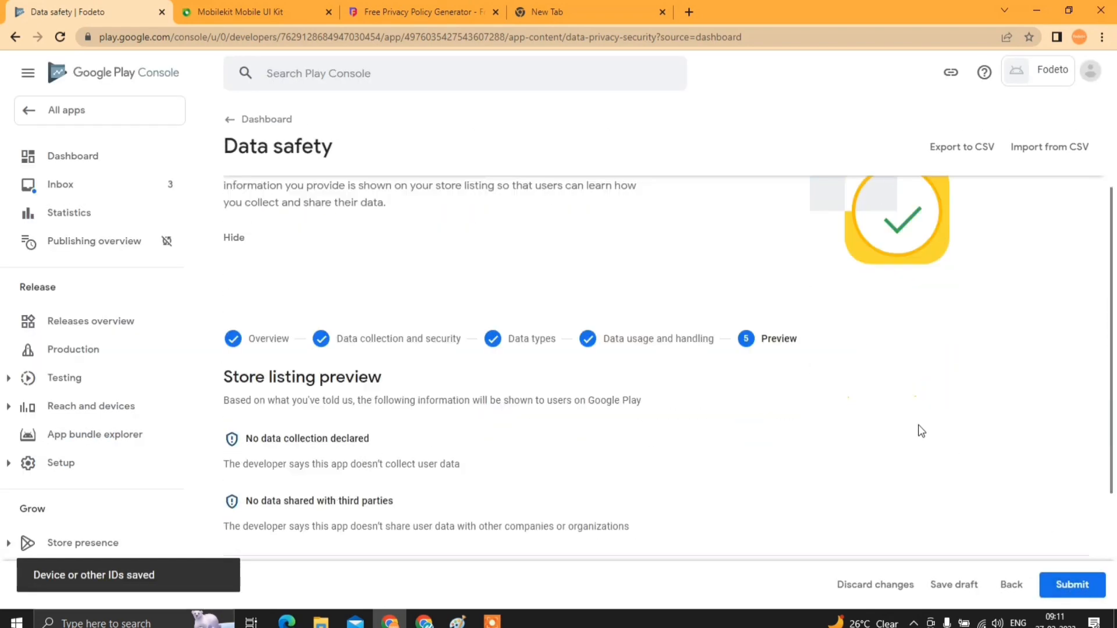
left_click(1075, 586)
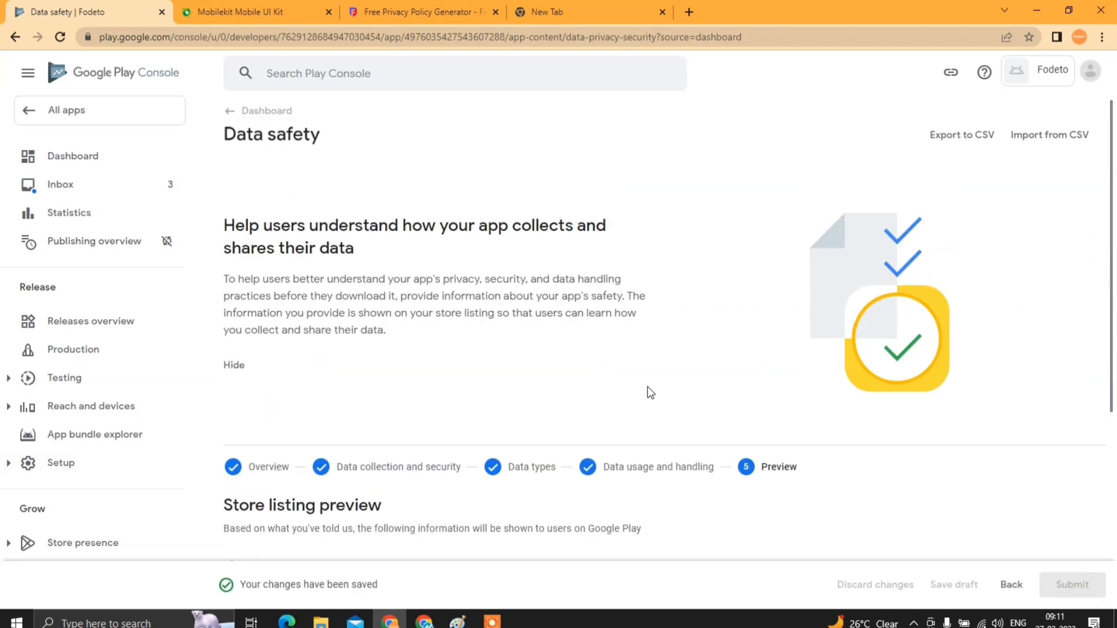
left_click(268, 129)
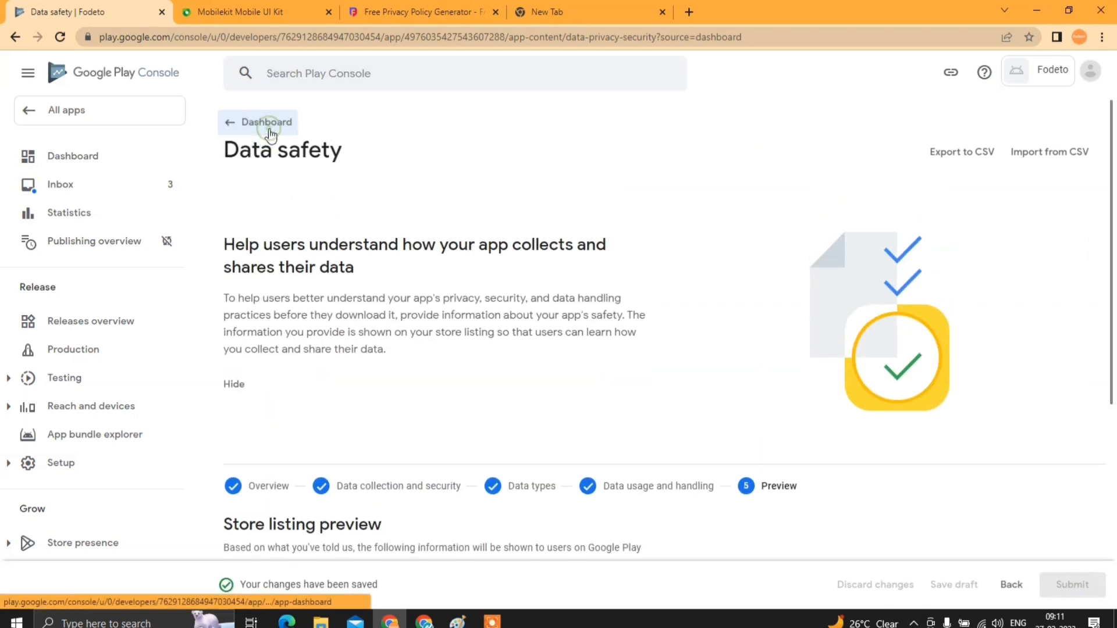
Answer No in the Government apps questionnaire, save it, and return to the dashboard.
scroll(501, 368, "down", 5)
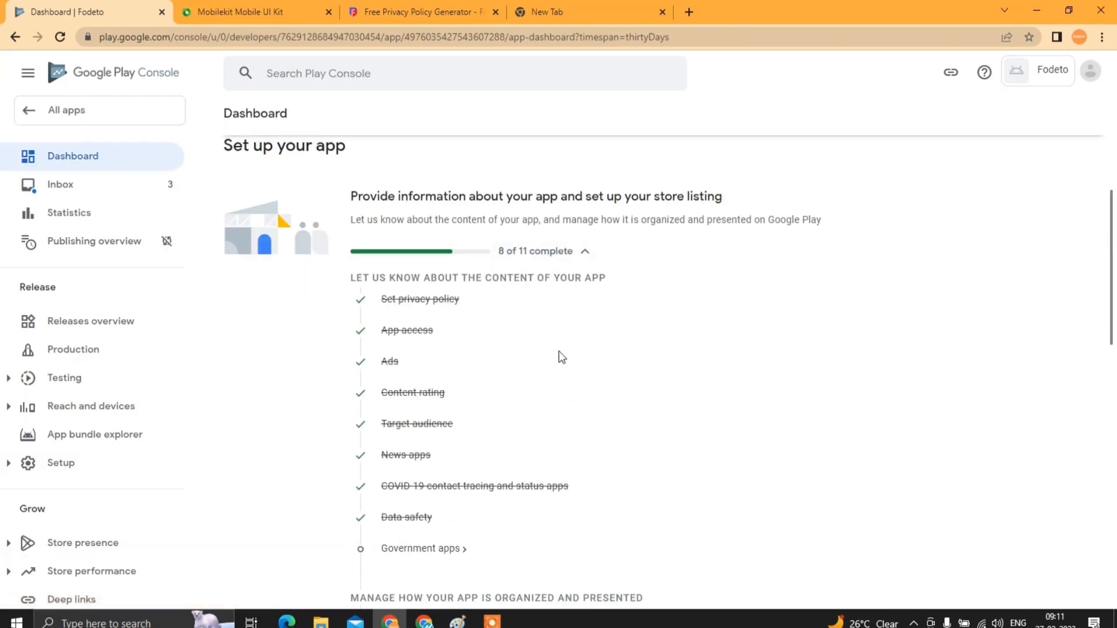
scroll(559, 351, "down", 3)
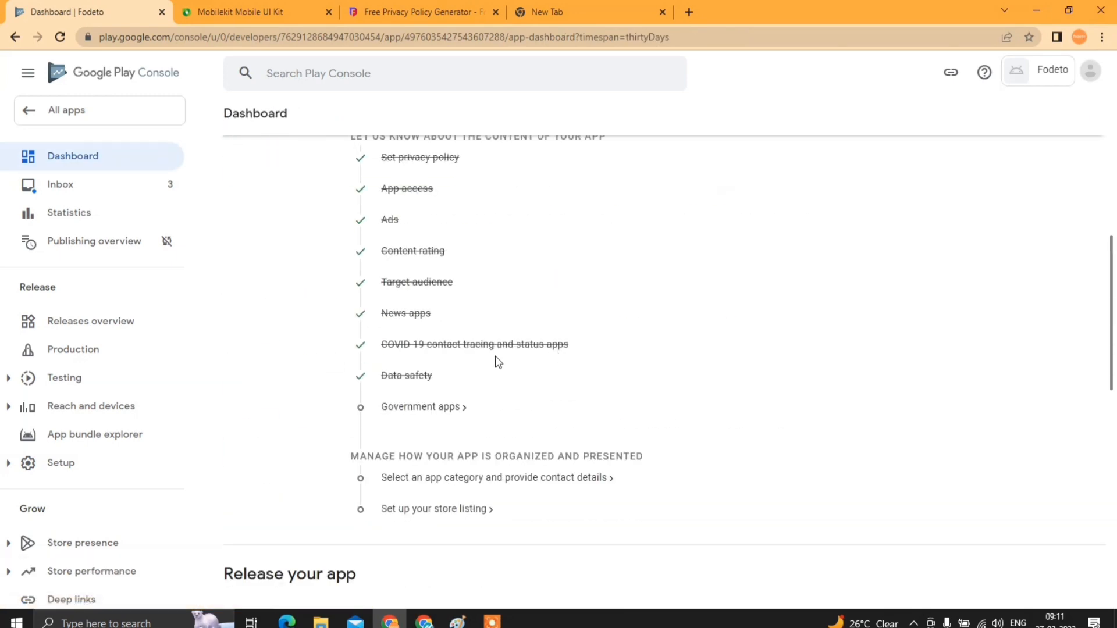
left_click(436, 410)
left_click(230, 324)
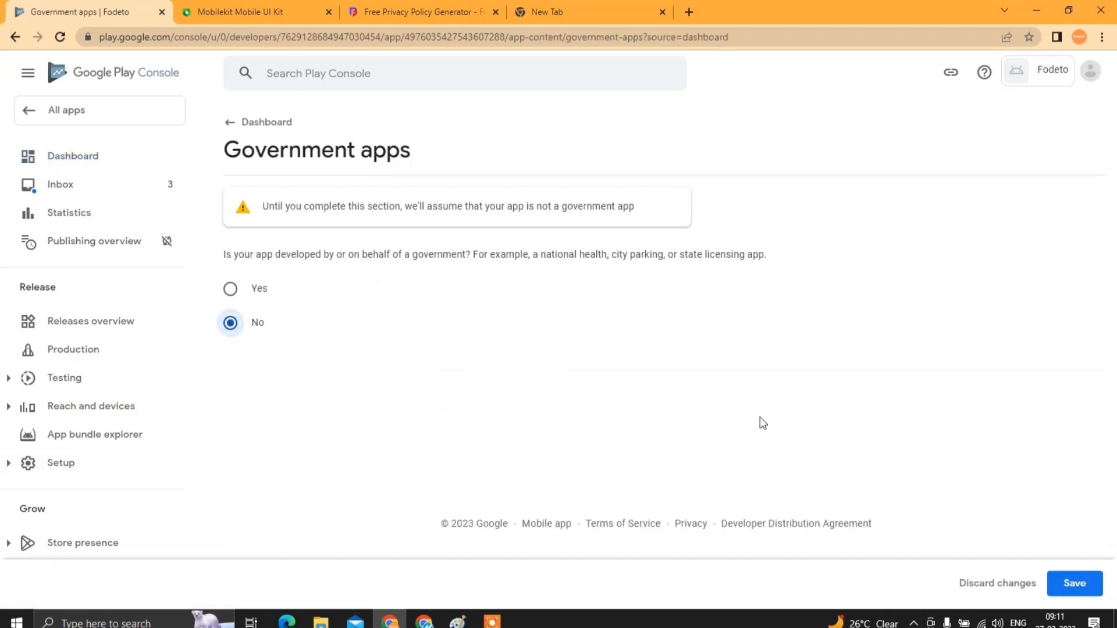
left_click(1072, 584)
left_click(237, 122)
scroll(419, 412, "down", 8)
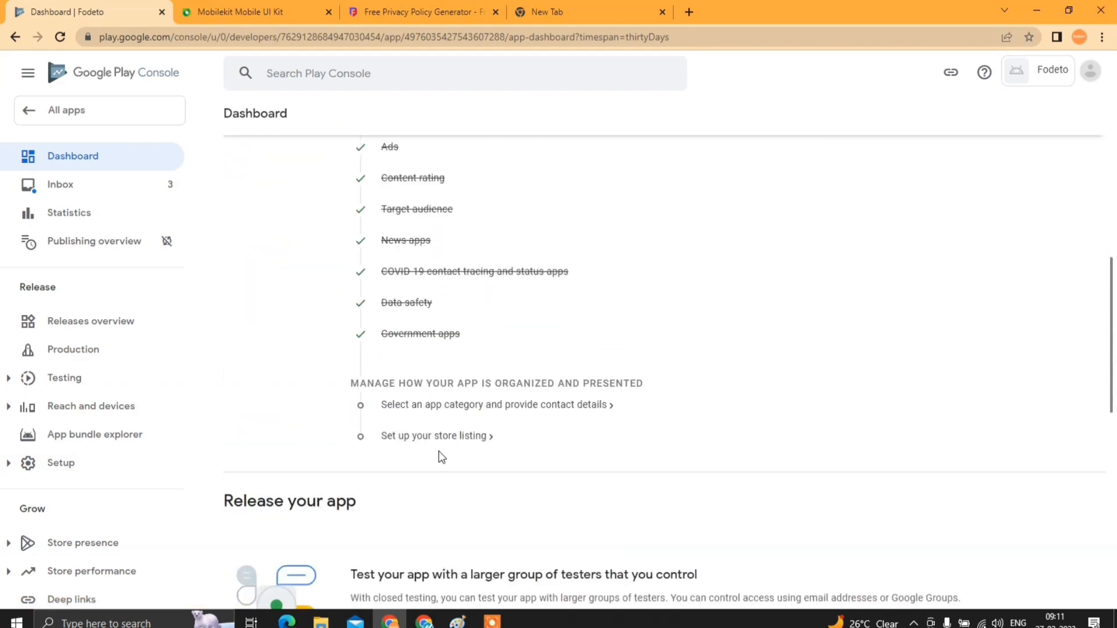
Set the app category to Food & Drink and enter the contact e-mail address.
left_click(471, 412)
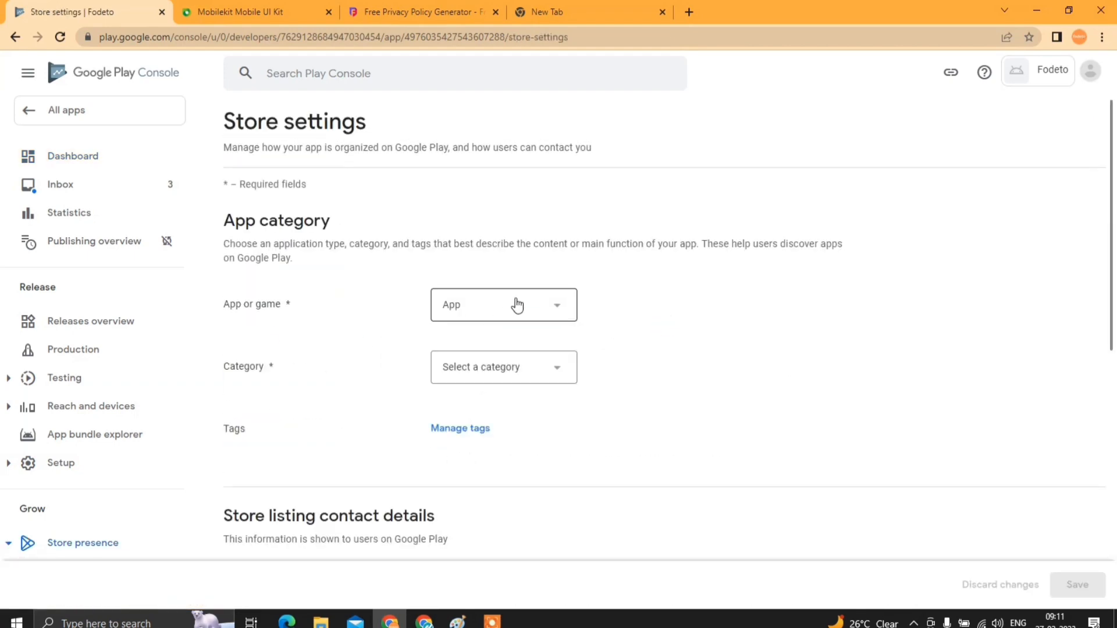
left_click(462, 375)
scroll(492, 326, "down", 3)
left_click(486, 249)
scroll(548, 378, "down", 3)
left_click(452, 374)
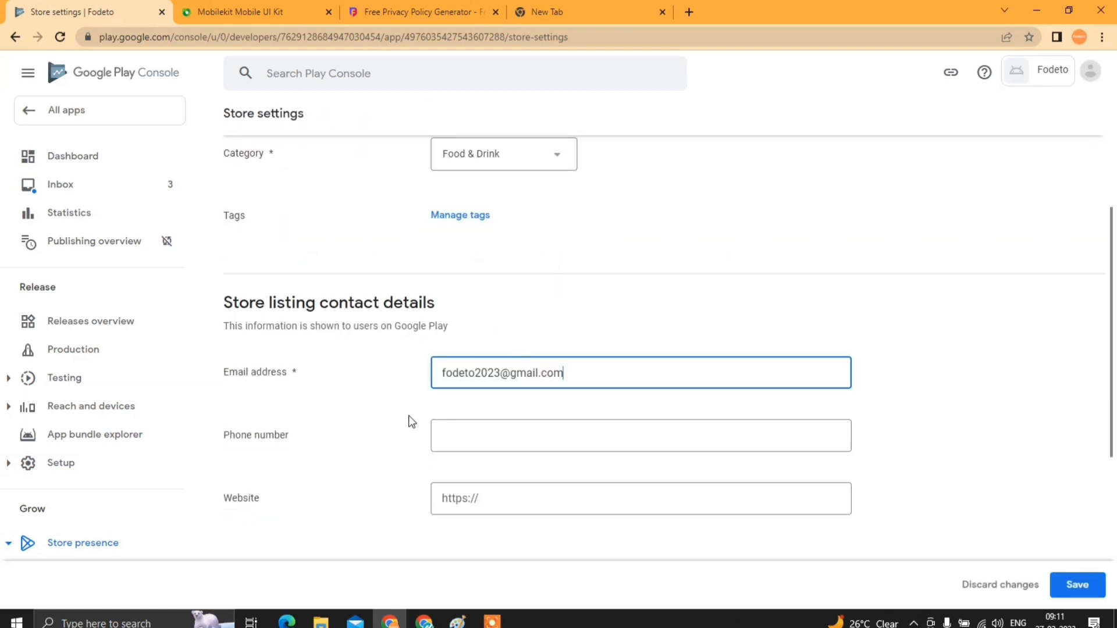
Save the store settings and return to the app dashboard.
scroll(454, 407, "down", 4)
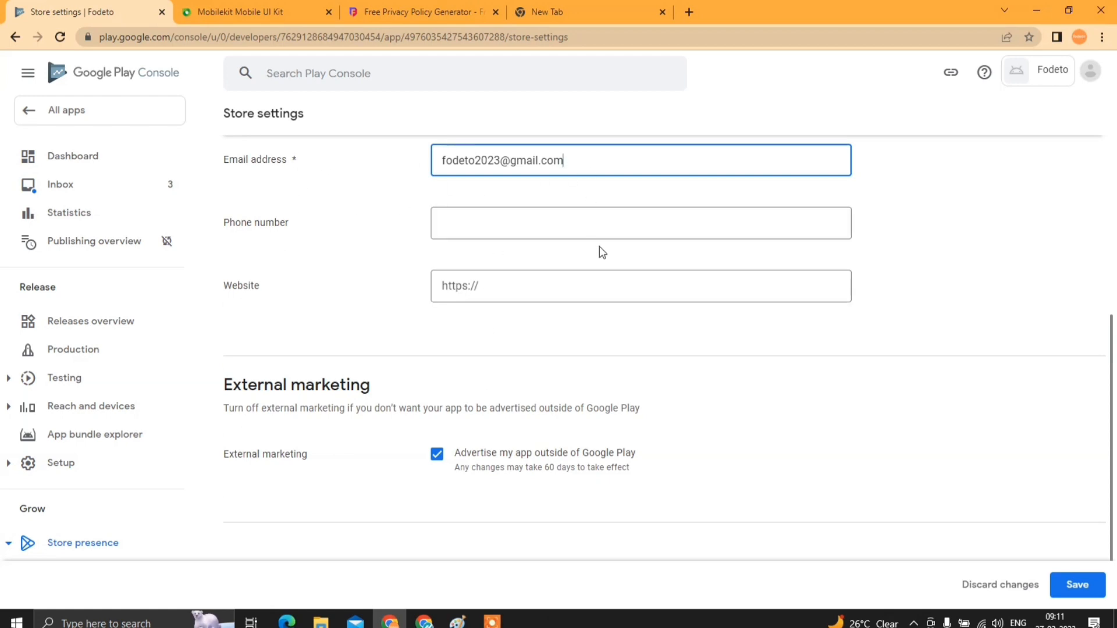
scroll(756, 395, "down", 2)
left_click(1077, 585)
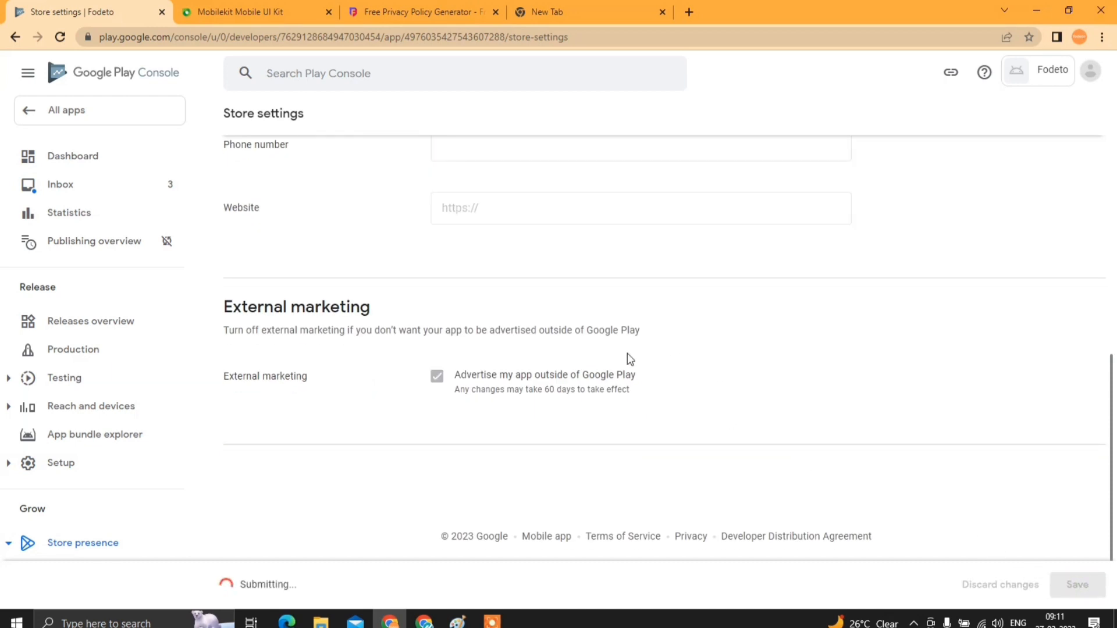
scroll(361, 326, "up", 5)
scroll(361, 325, "up", 3)
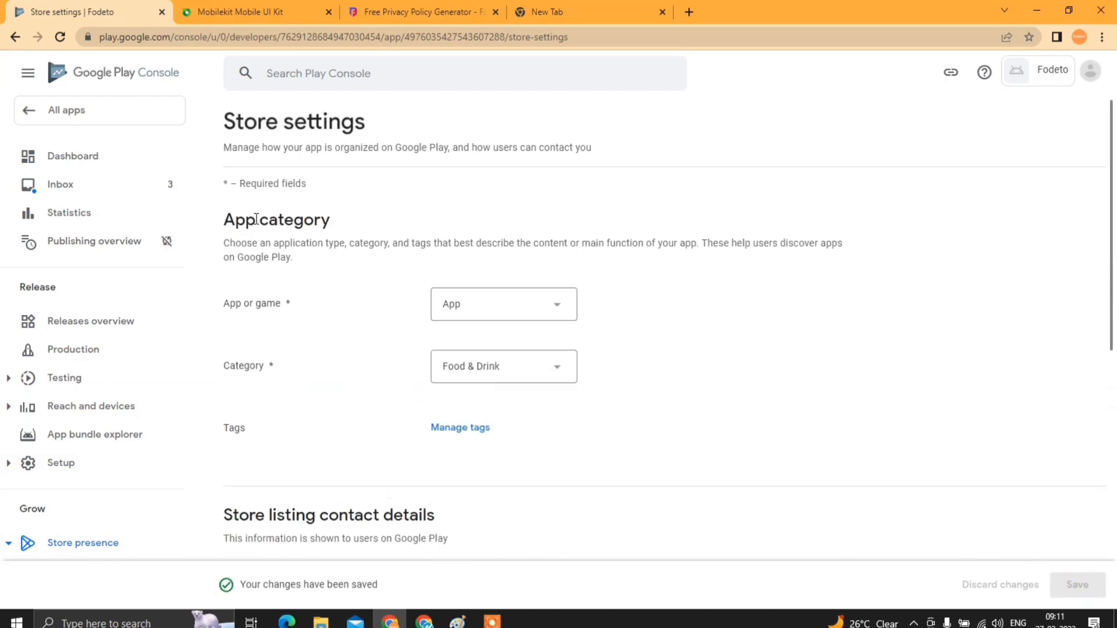
left_click(105, 152)
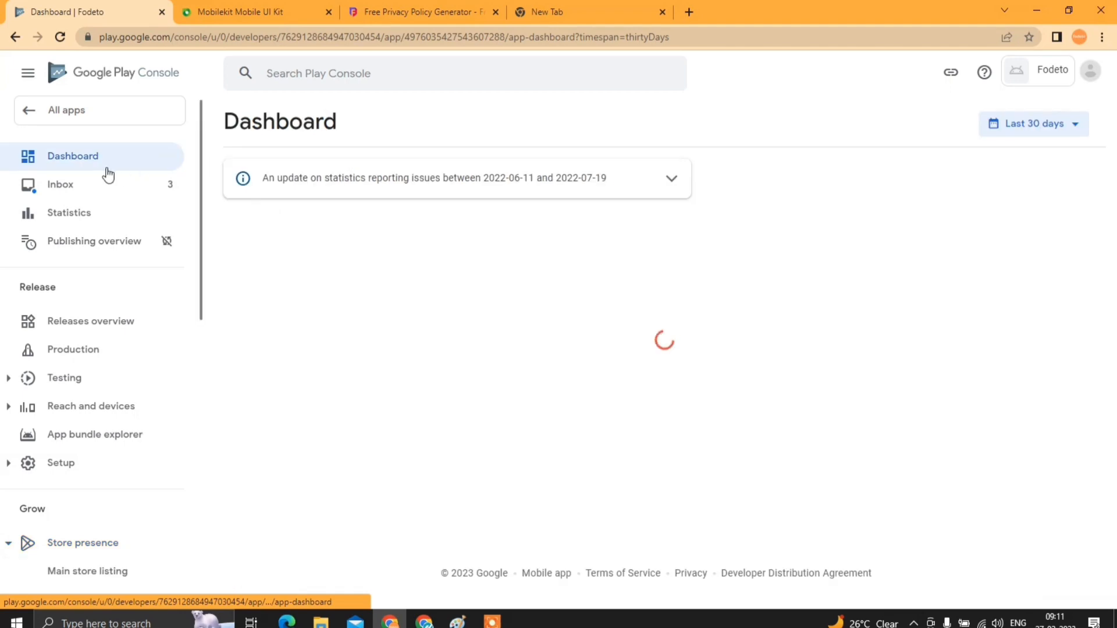
Set the short description to 'Fodeto is a food delivery'.
scroll(419, 424, "down", 10)
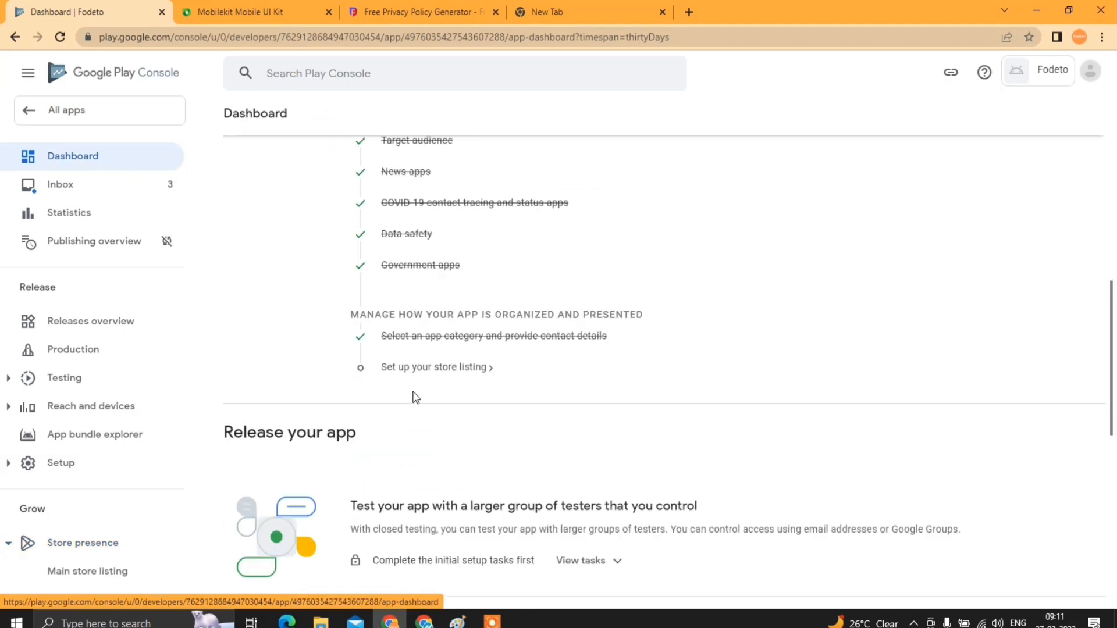
left_click(423, 368)
scroll(427, 377, "down", 5)
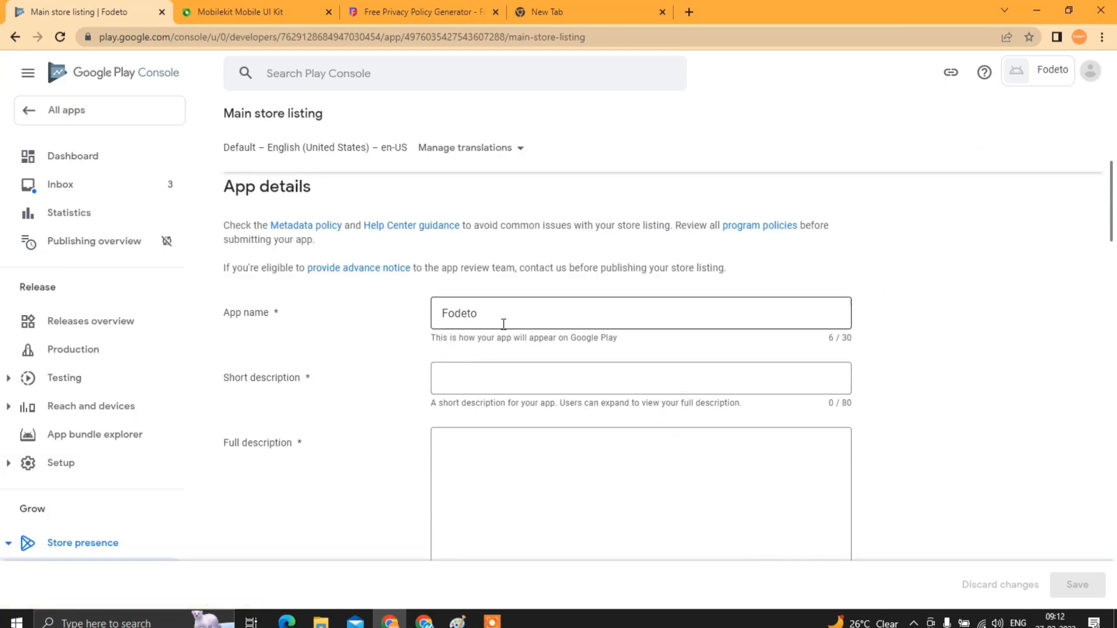
double_click(496, 315)
key("ctrl+c")
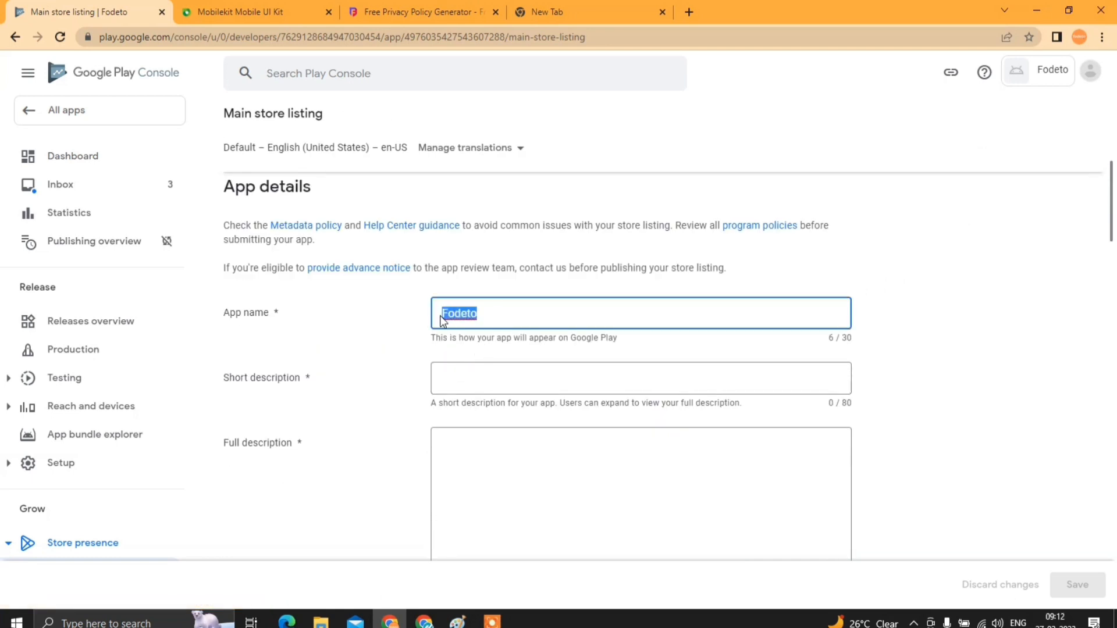
left_click(488, 370)
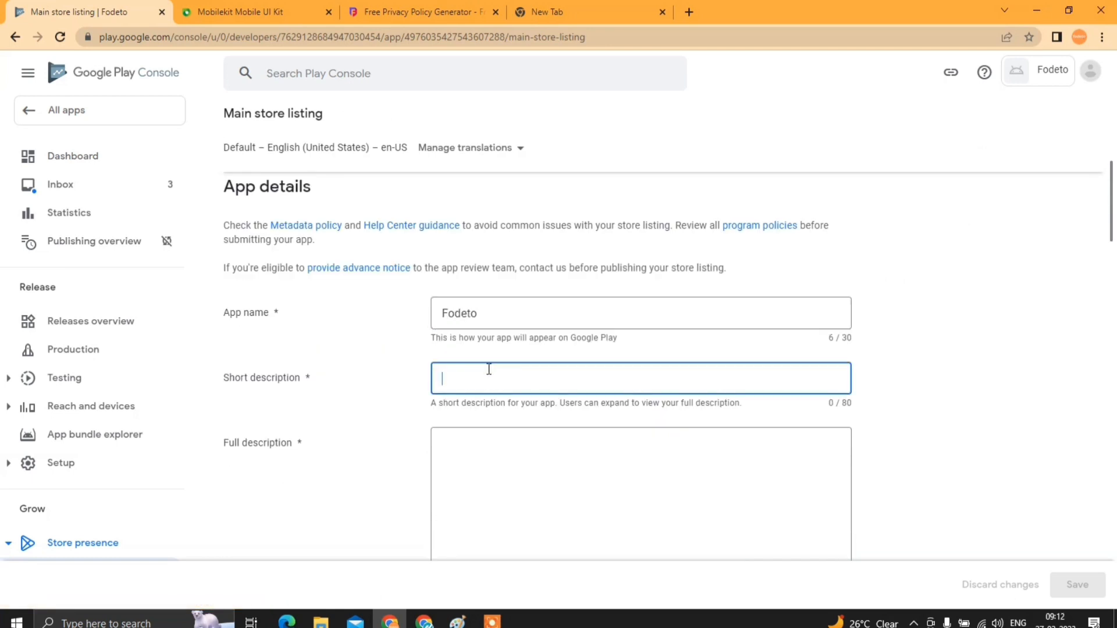
key("ctrl+v")
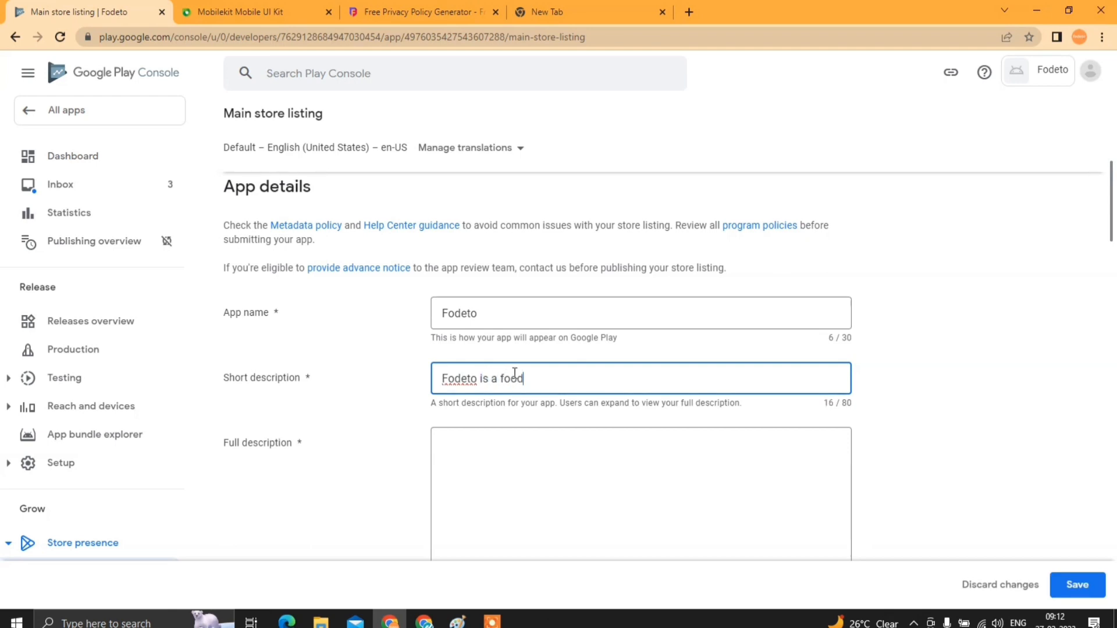
type("is a food delivery app")
Write the full description 'Fodeto is a food delivery which delivers delicious food to your doorstep.'.
triple_click(610, 382)
key("ctrl+c")
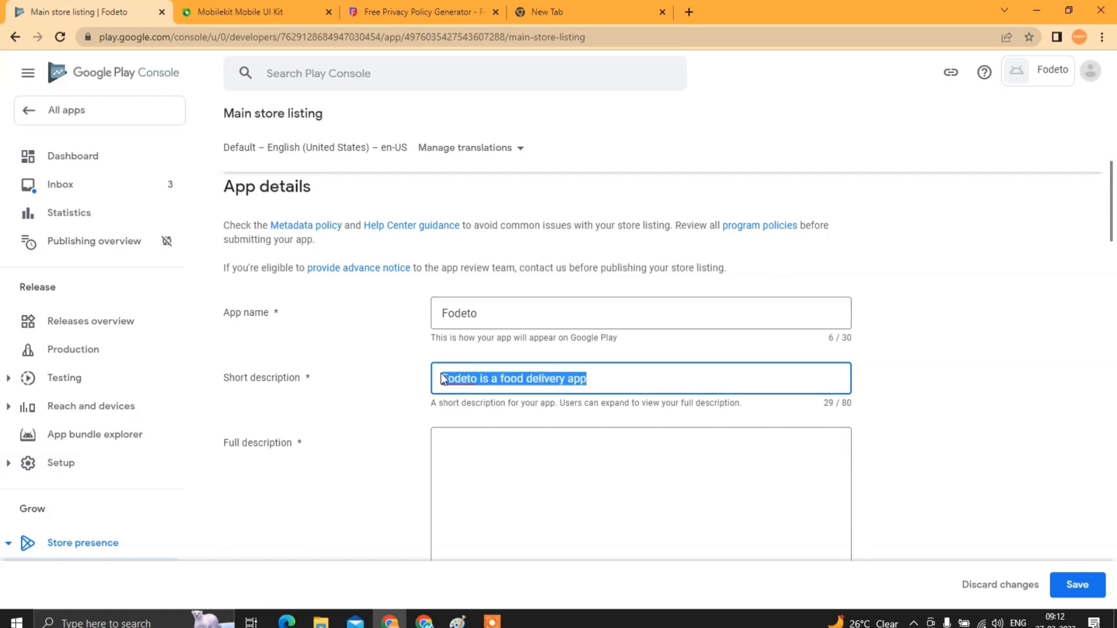
left_click(536, 501)
key("ctrl+v")
key("ctrl+v")
key("ctrl+v")
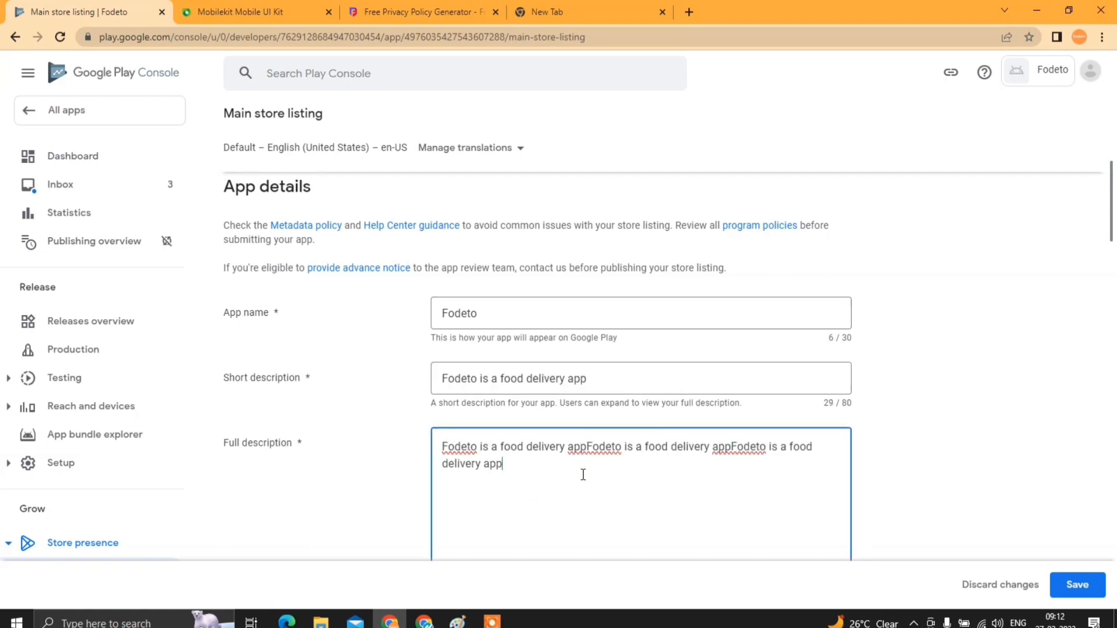
left_click_drag(588, 445, 521, 464)
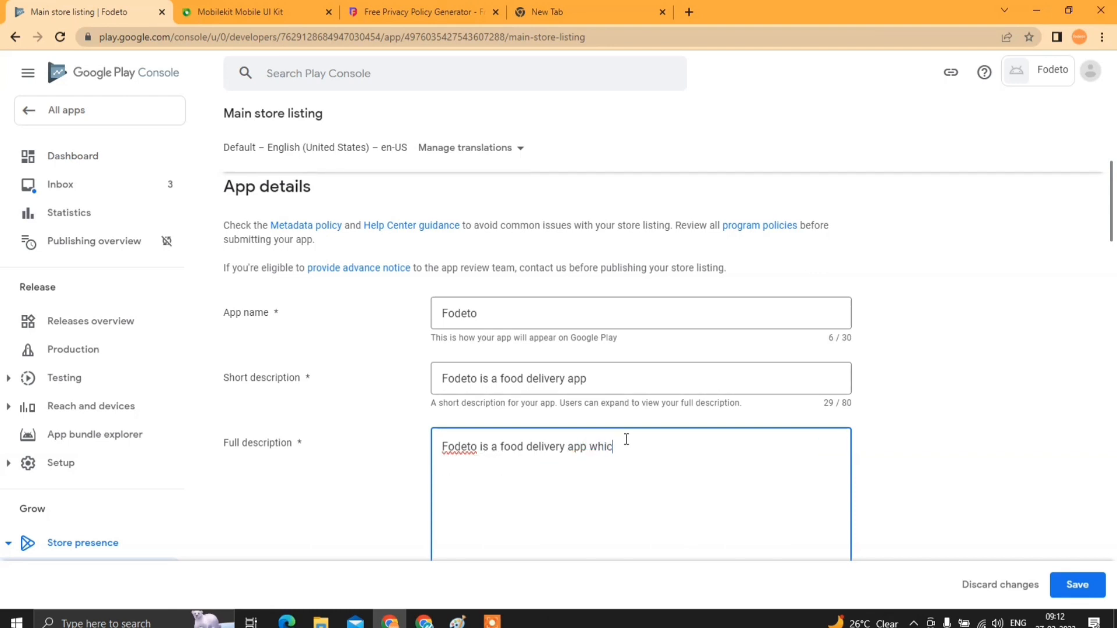
type("which deli")
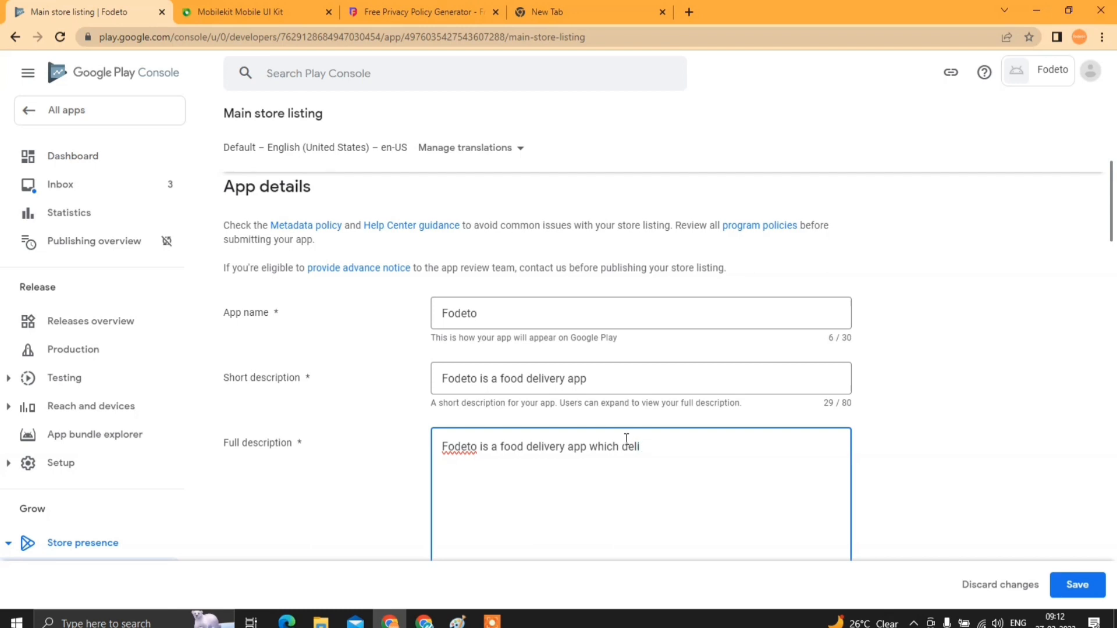
type("vers delicious food to your doorstep.")
scroll(585, 444, "down", 2)
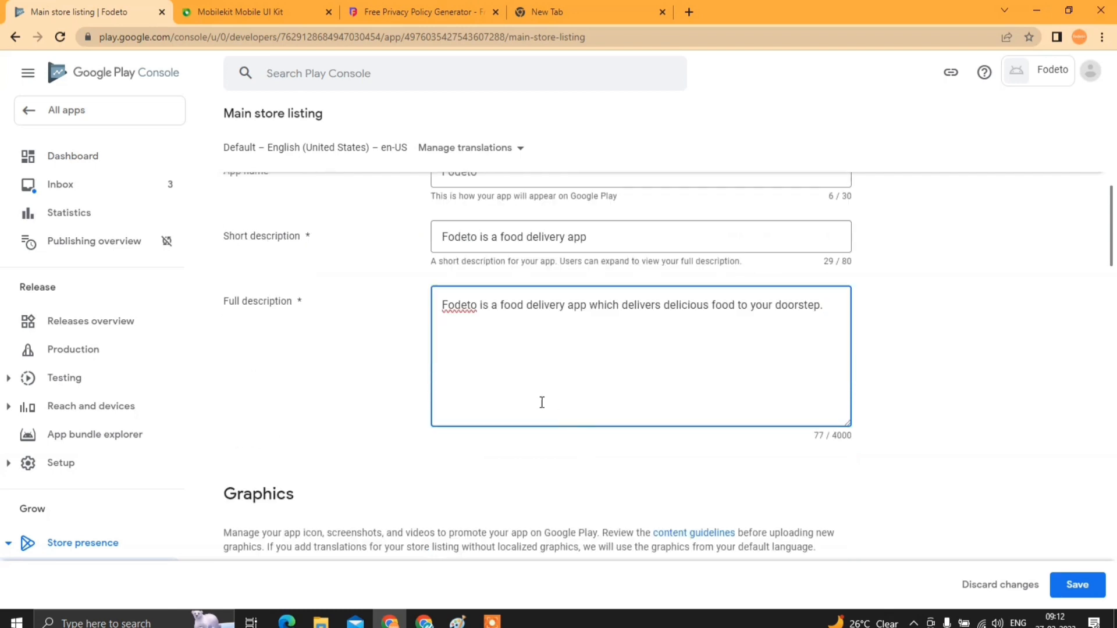
scroll(651, 359, "down", 5)
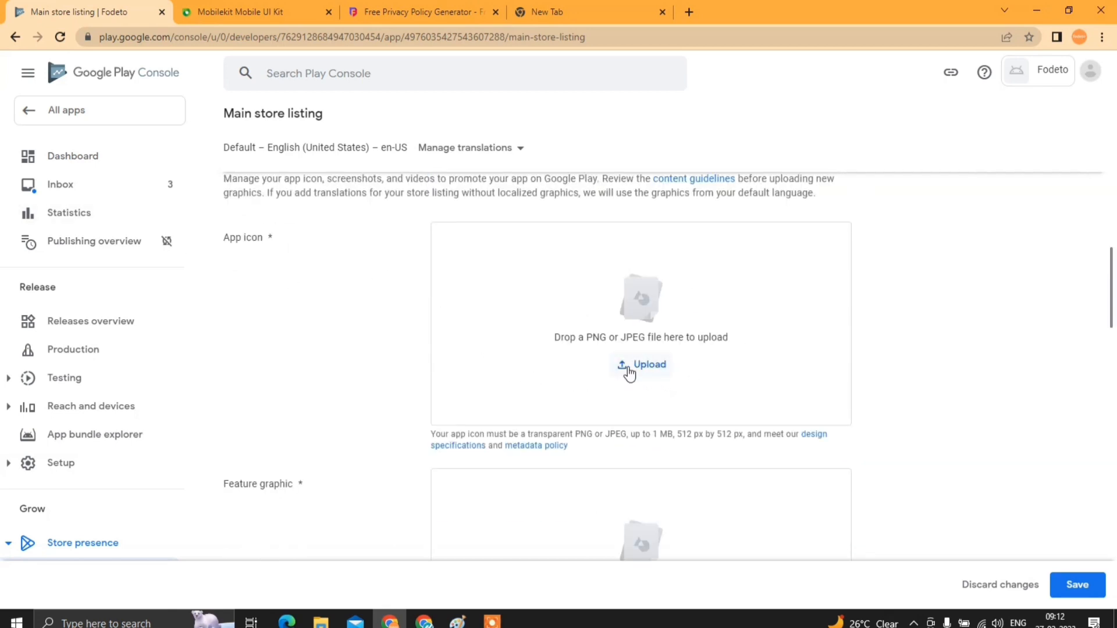
Upload fodeto logo 1 as the 512 × 512 px app icon.
left_click_drag(679, 439, 740, 436)
left_click(642, 367)
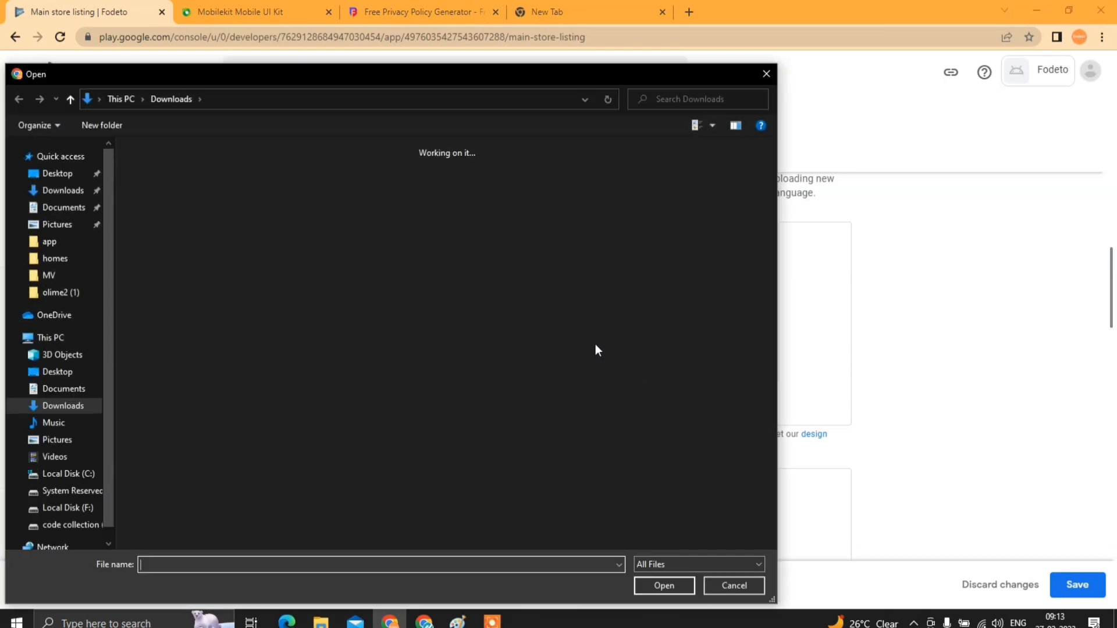
left_click(191, 193)
left_click(641, 585)
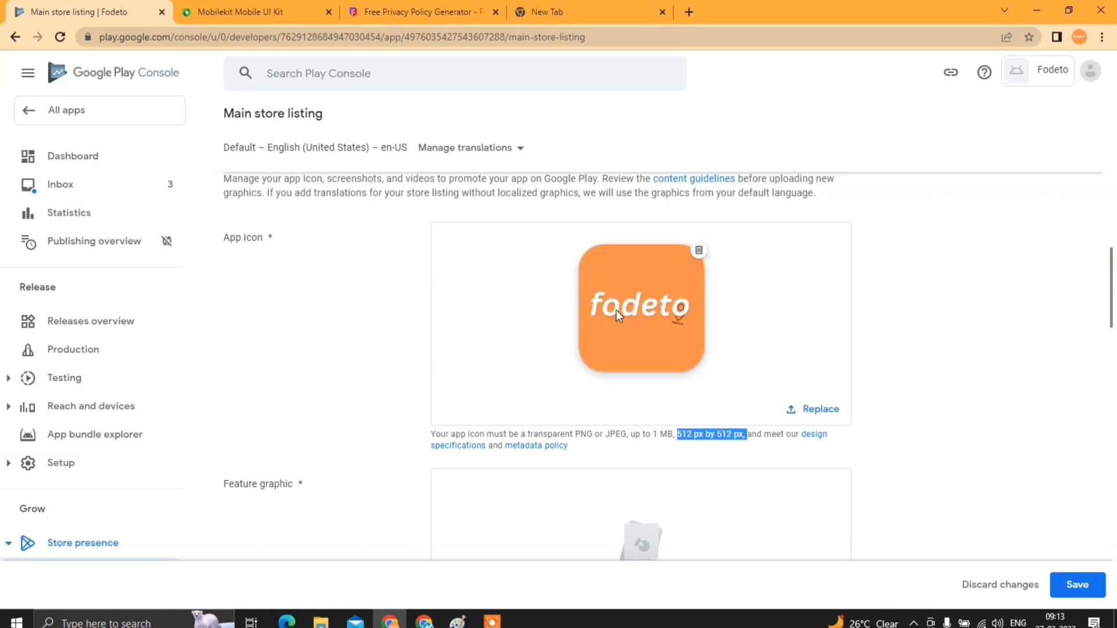
Select fodeto logo 1 in the feature graphic file picker and bring up its options.
scroll(665, 339, "down", 3)
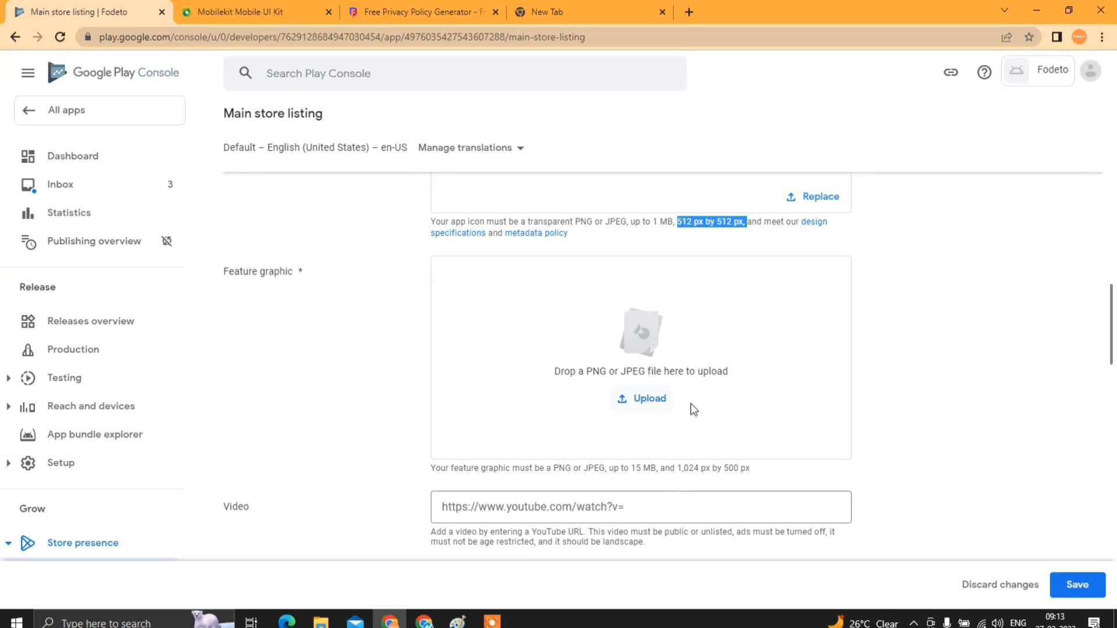
scroll(745, 414, "up", 1)
scroll(730, 424, "down", 2)
scroll(731, 424, "up", 4)
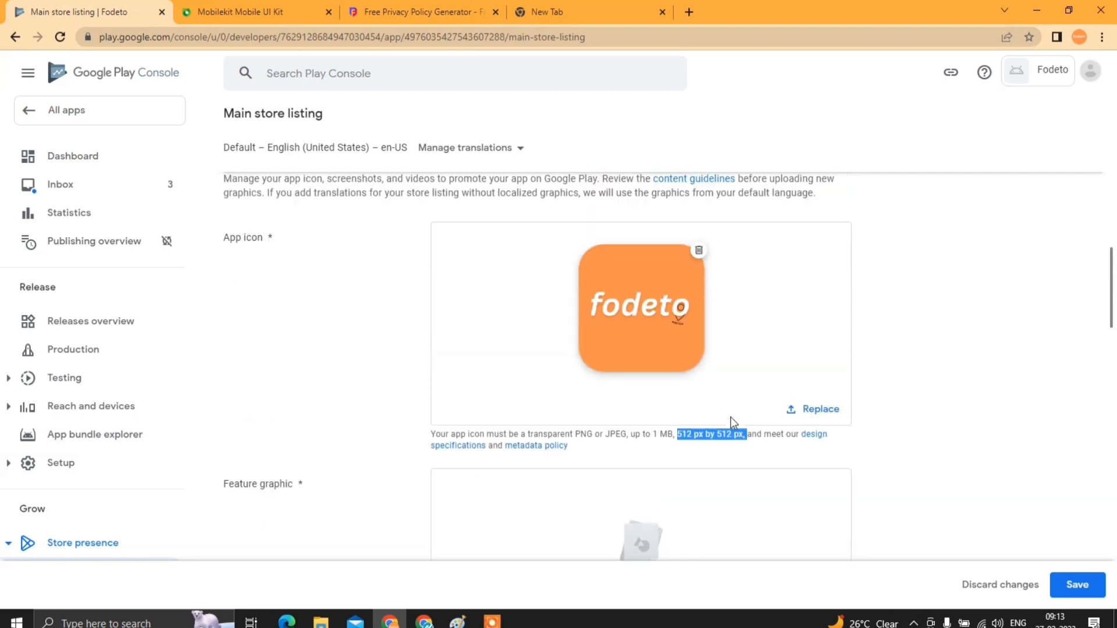
scroll(732, 420, "down", 3)
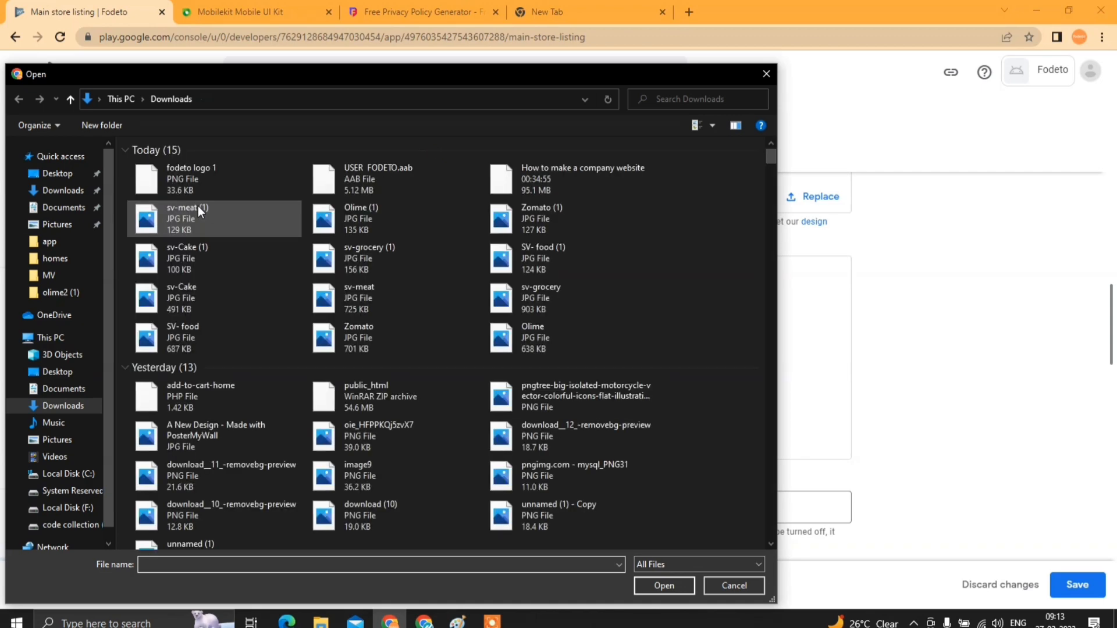
left_click(173, 190)
right_click(173, 189)
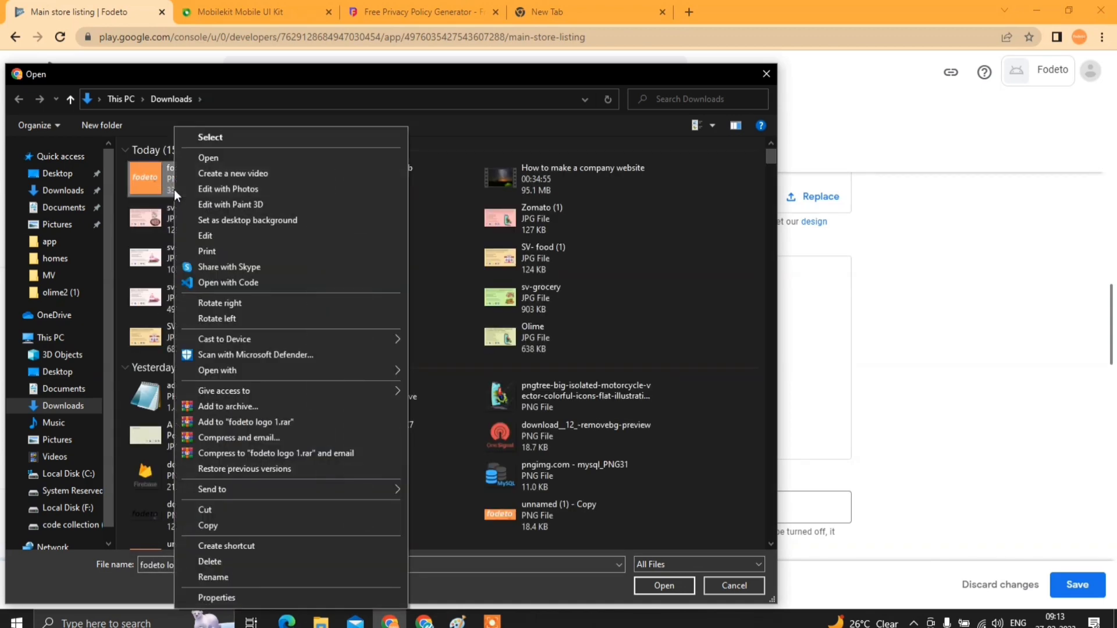
Open fodeto logo 1 in Paint and resize the canvas to 1024 × 500.
left_click(230, 235)
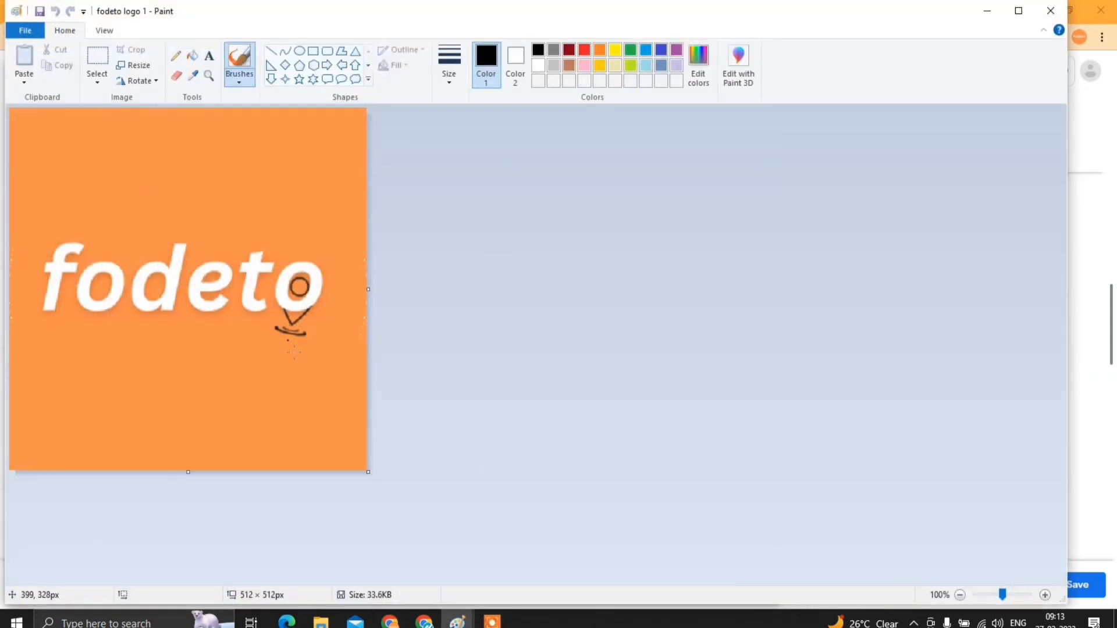
left_click_drag(368, 289, 725, 309)
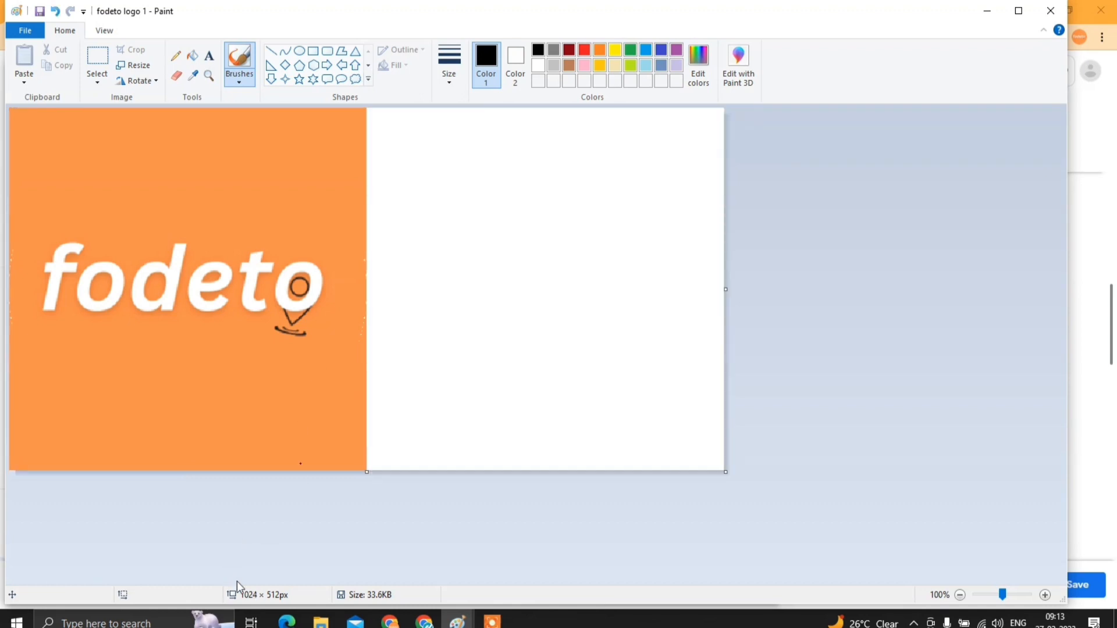
left_click_drag(363, 472, 368, 461)
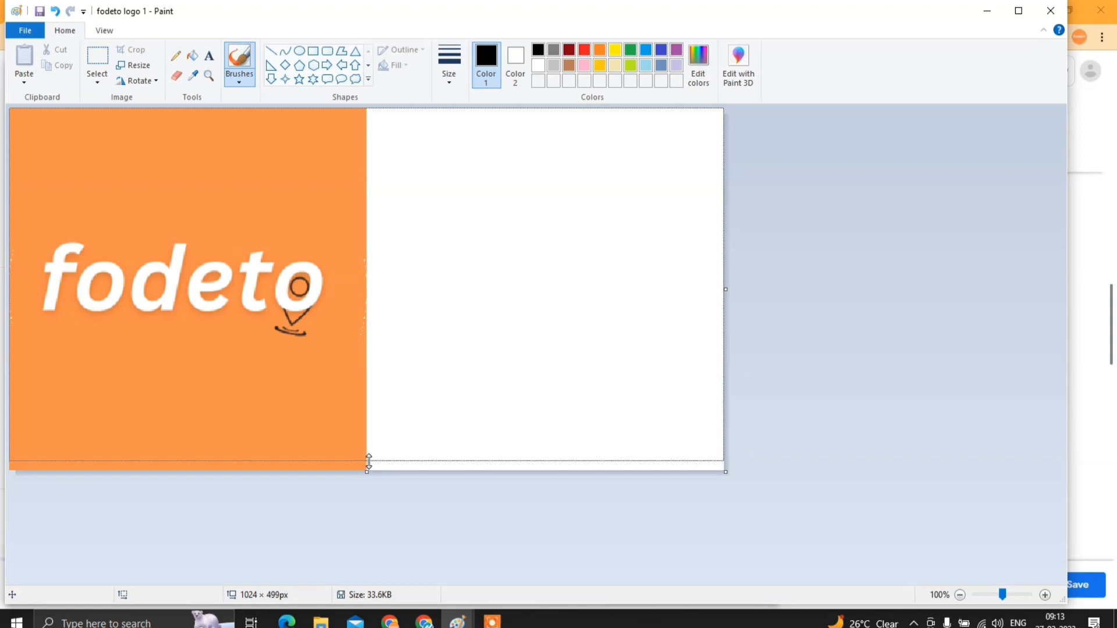
left_click_drag(368, 461, 369, 462)
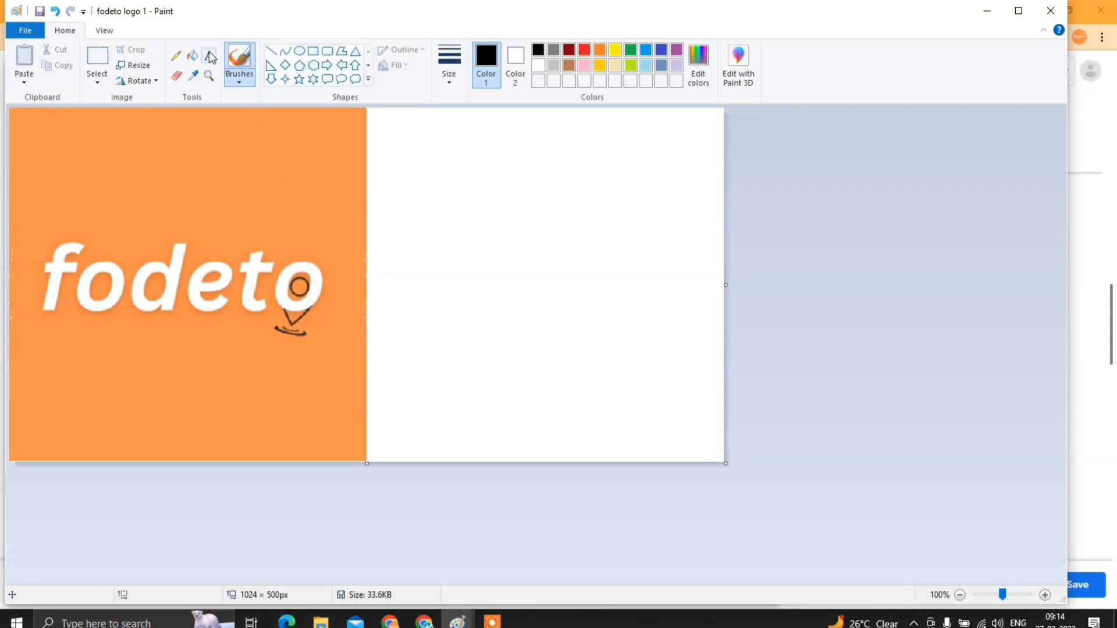
Fill the banner background with the logo's orange, centre the logo, and save the image.
left_click(193, 75)
left_click(326, 175)
left_click(192, 55)
left_click(456, 185)
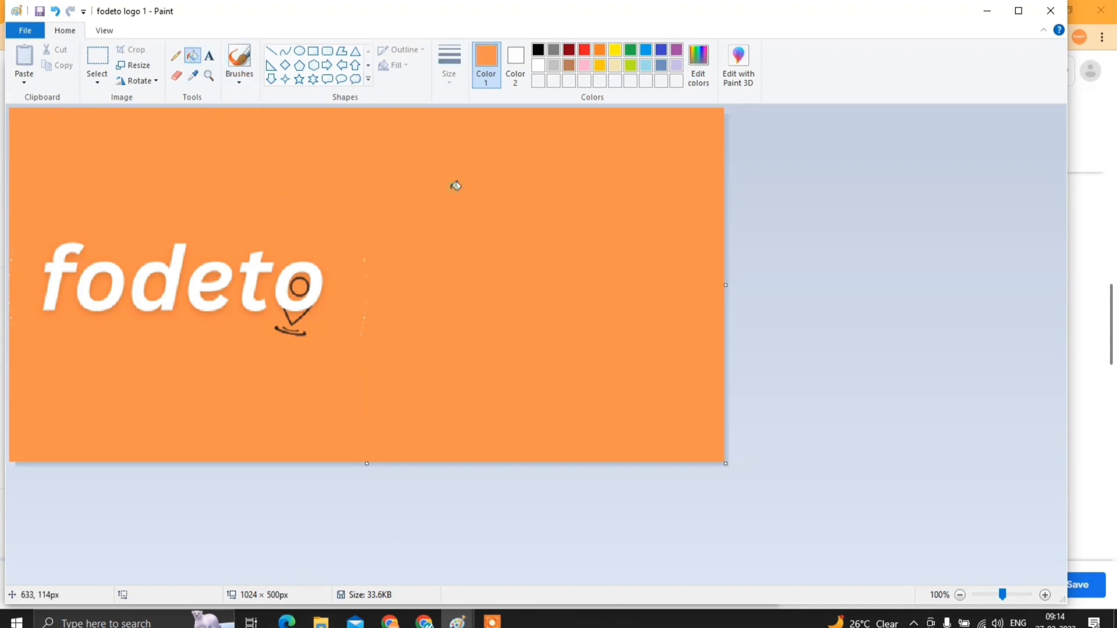
left_click(97, 56)
left_click_drag(32, 216, 385, 363)
left_click_drag(167, 275, 335, 275)
left_click(192, 55)
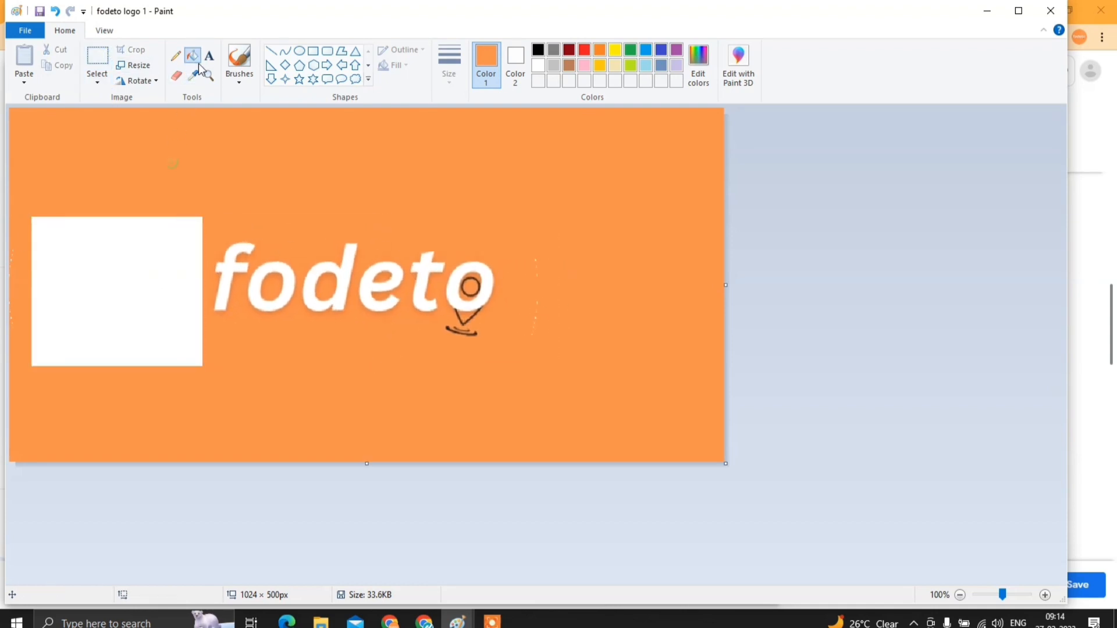
left_click(126, 262)
left_click(39, 11)
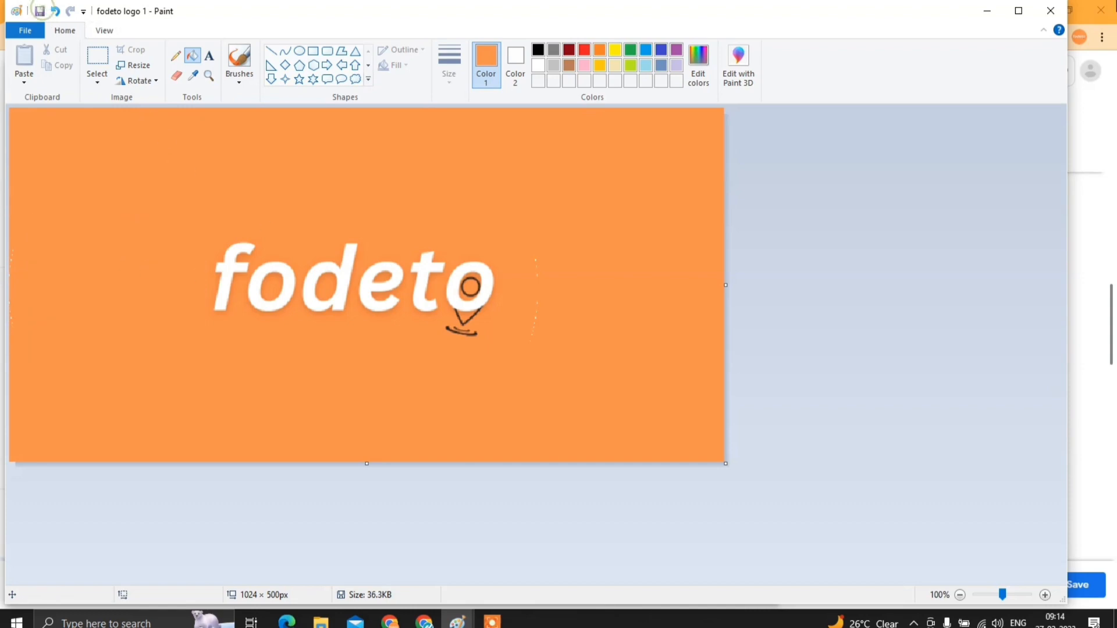
left_click(991, 10)
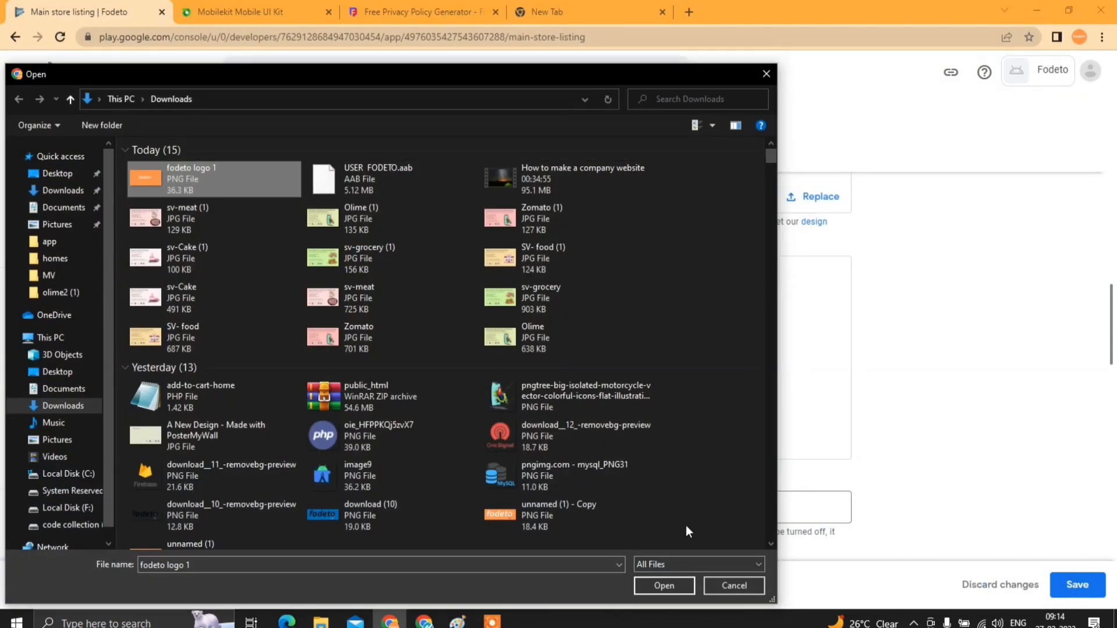
Upload the banner as the feature graphic and fodeto logo 1 as two phone screenshots.
left_click(655, 587)
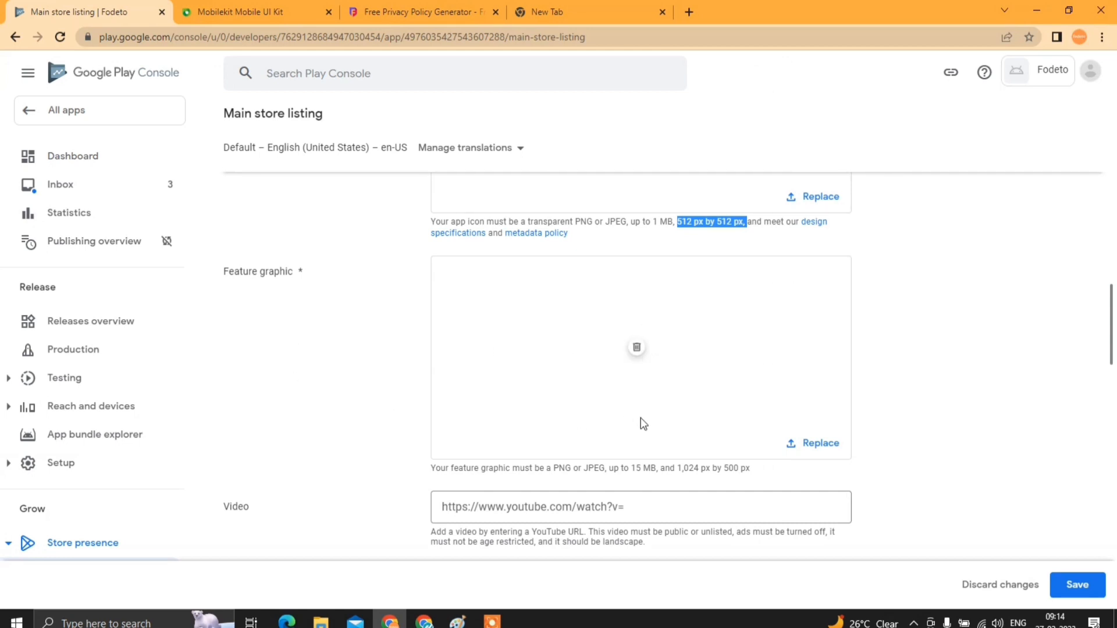
scroll(756, 435, "down", 6)
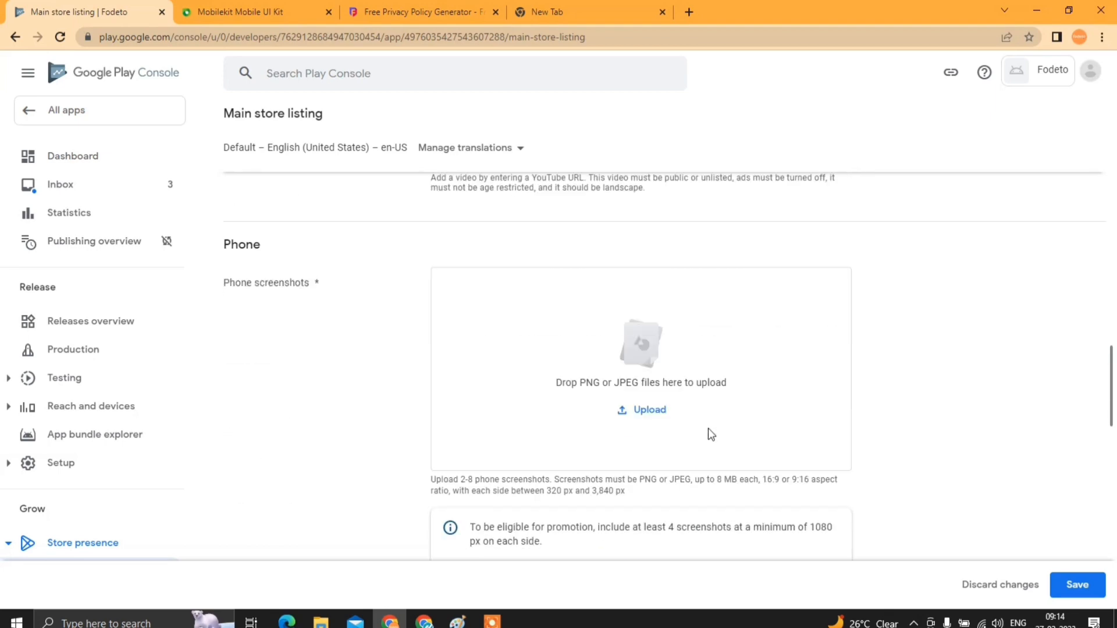
left_click(648, 414)
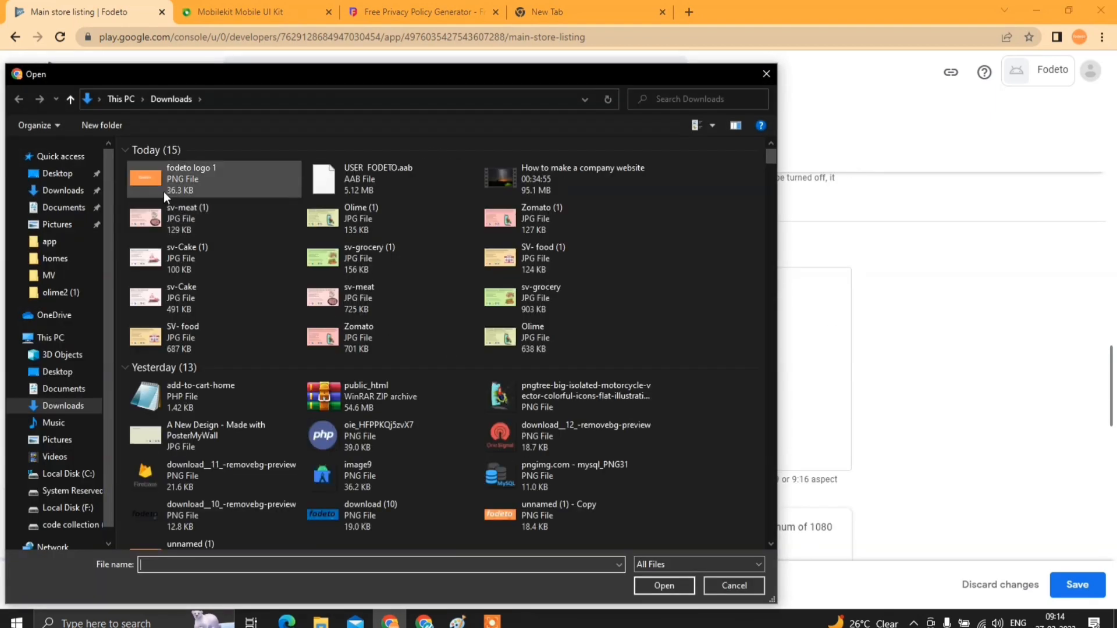
left_click(163, 195)
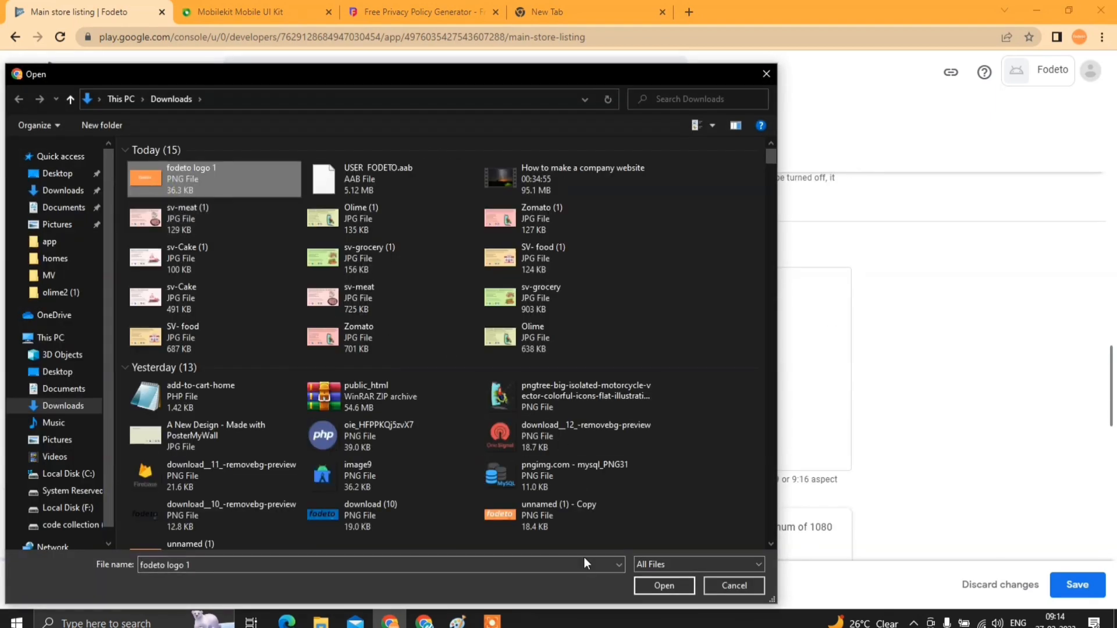
left_click(652, 585)
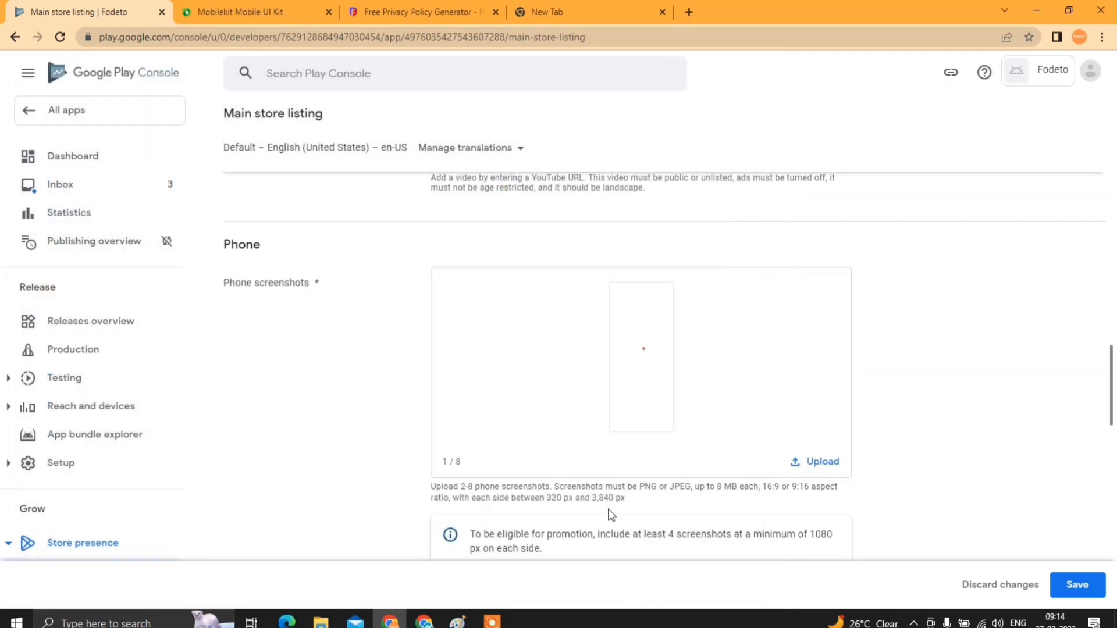
left_click(795, 462)
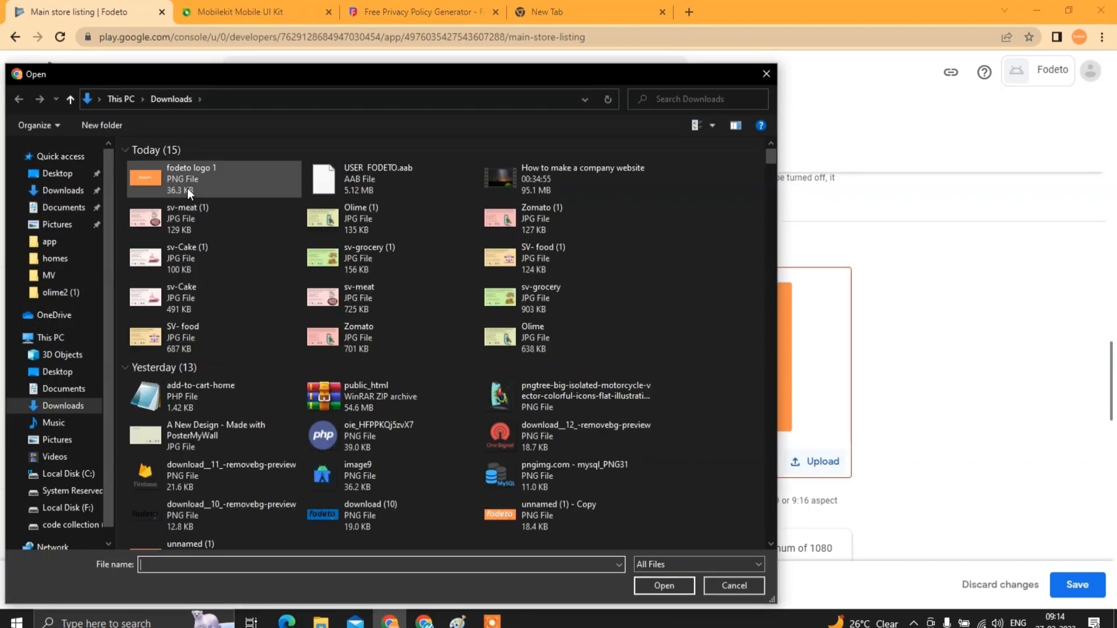
left_click(187, 187)
left_click(664, 585)
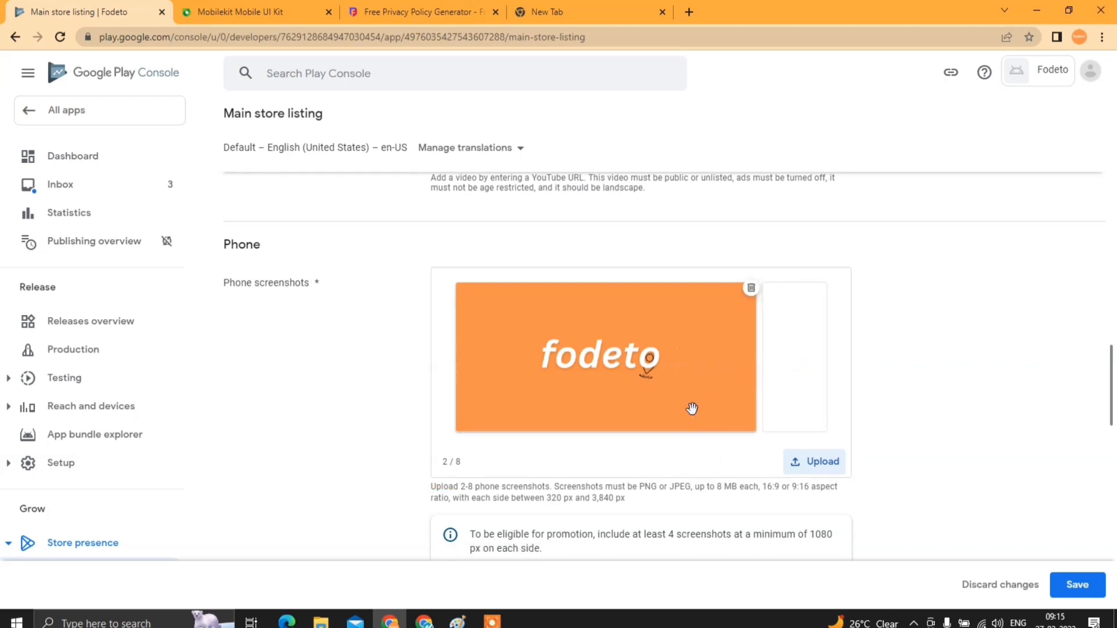
Save the store listing and return to the app dashboard.
scroll(826, 464, "down", 8)
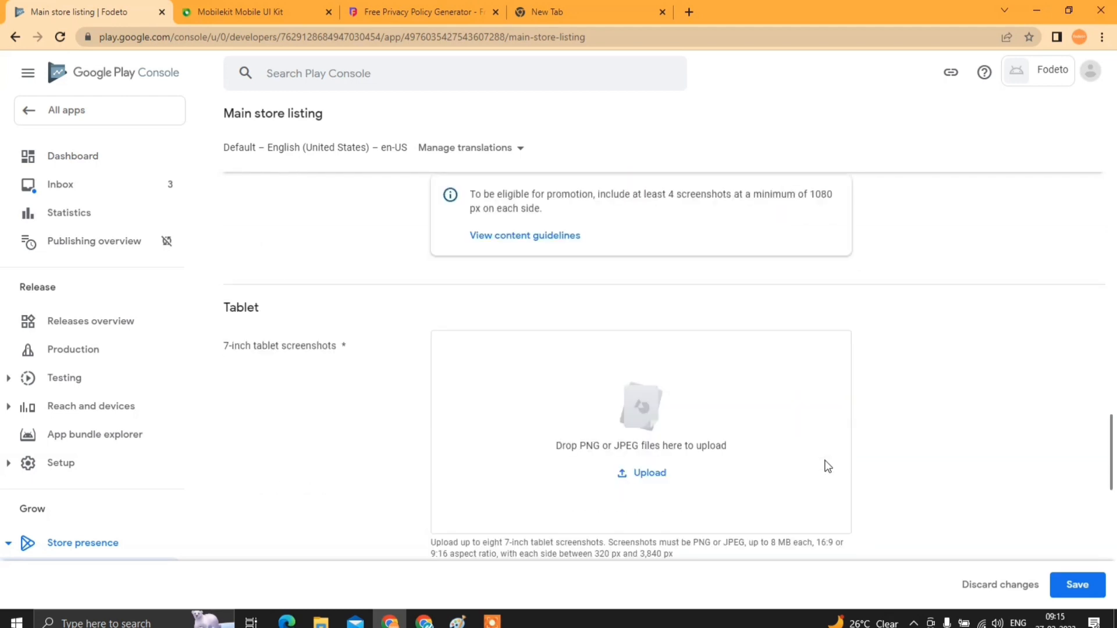
scroll(825, 464, "down", 2)
scroll(789, 454, "up", 1)
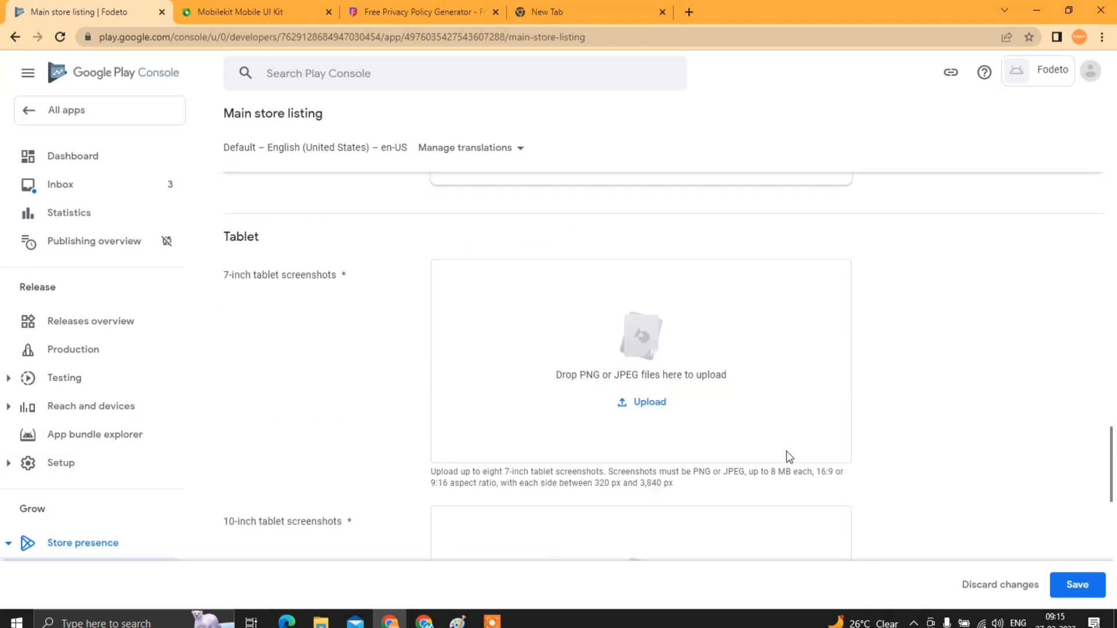
scroll(302, 380, "down", 10)
scroll(841, 450, "up", 4)
scroll(842, 450, "up", 8)
scroll(840, 449, "up", 10)
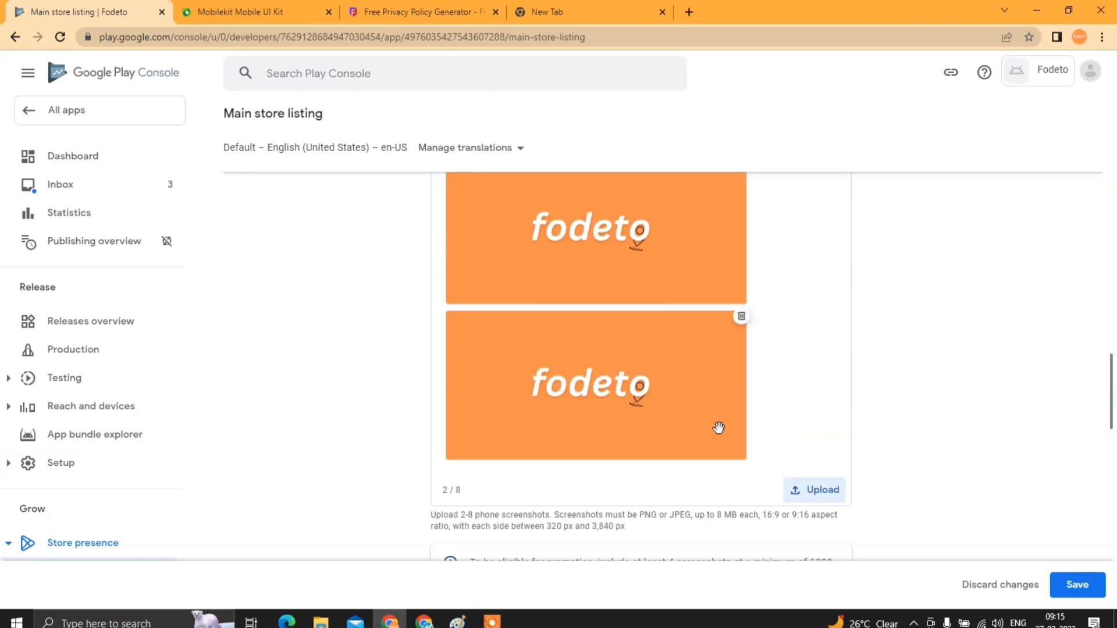
scroll(338, 449, "up", 5)
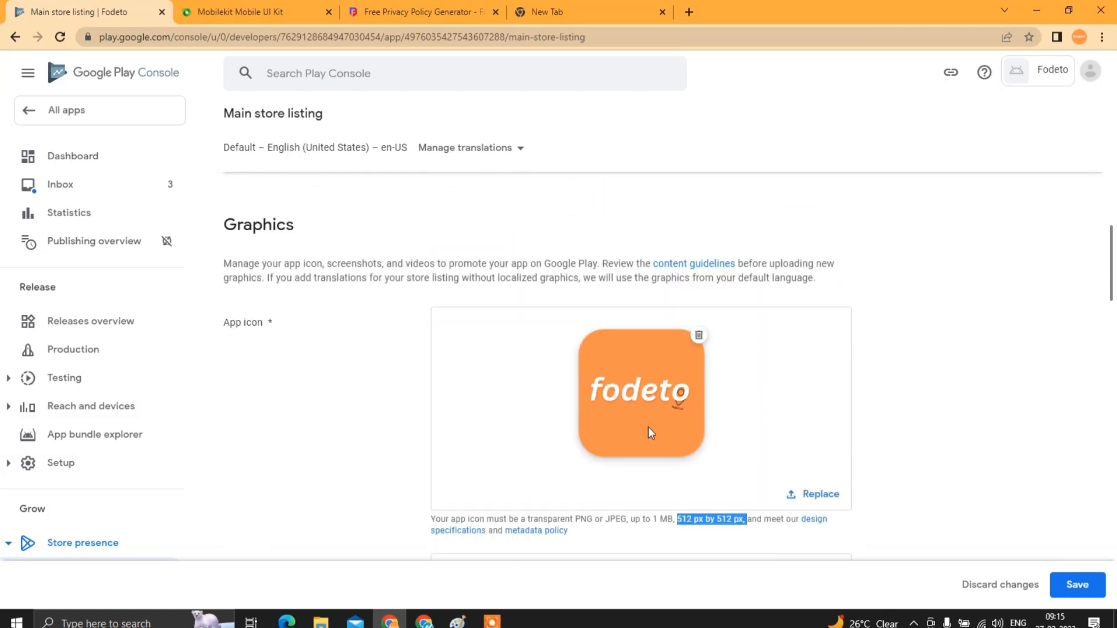
left_click(1066, 584)
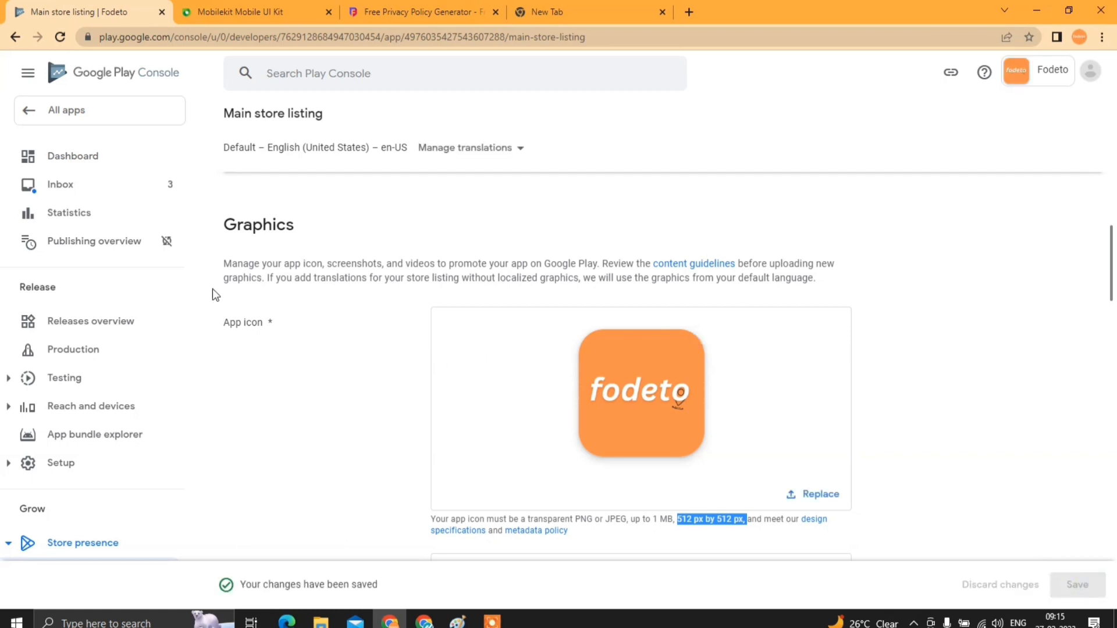
left_click(87, 165)
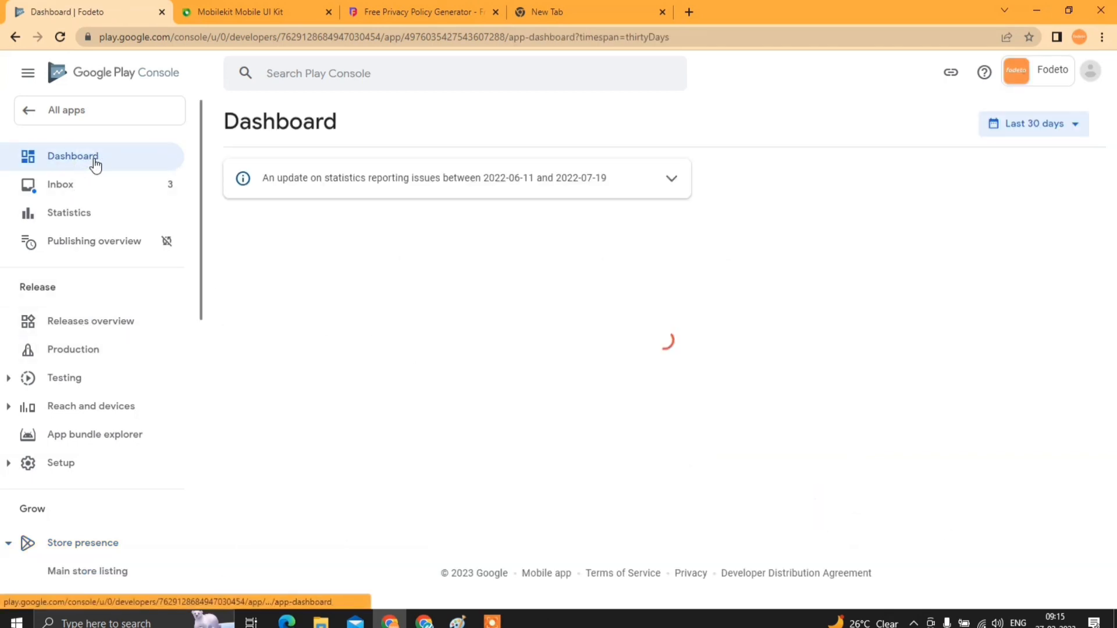
Look through the closed-testing setup tasks and its country selection.
scroll(451, 421, "down", 10)
scroll(449, 416, "up", 5)
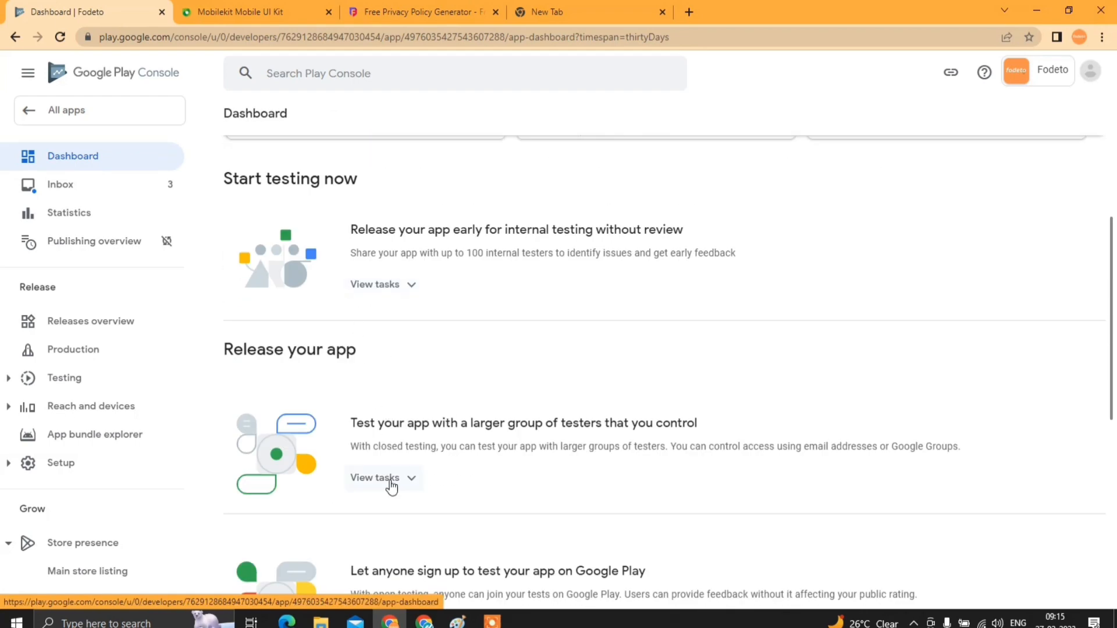
scroll(491, 373, "down", 2)
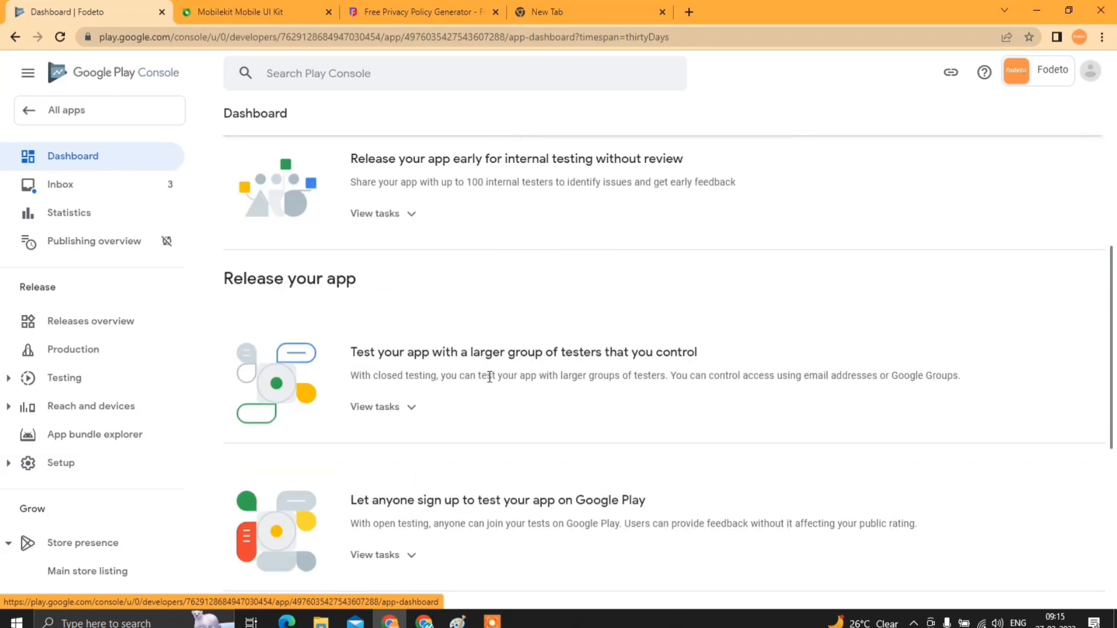
scroll(479, 466, "up", 2)
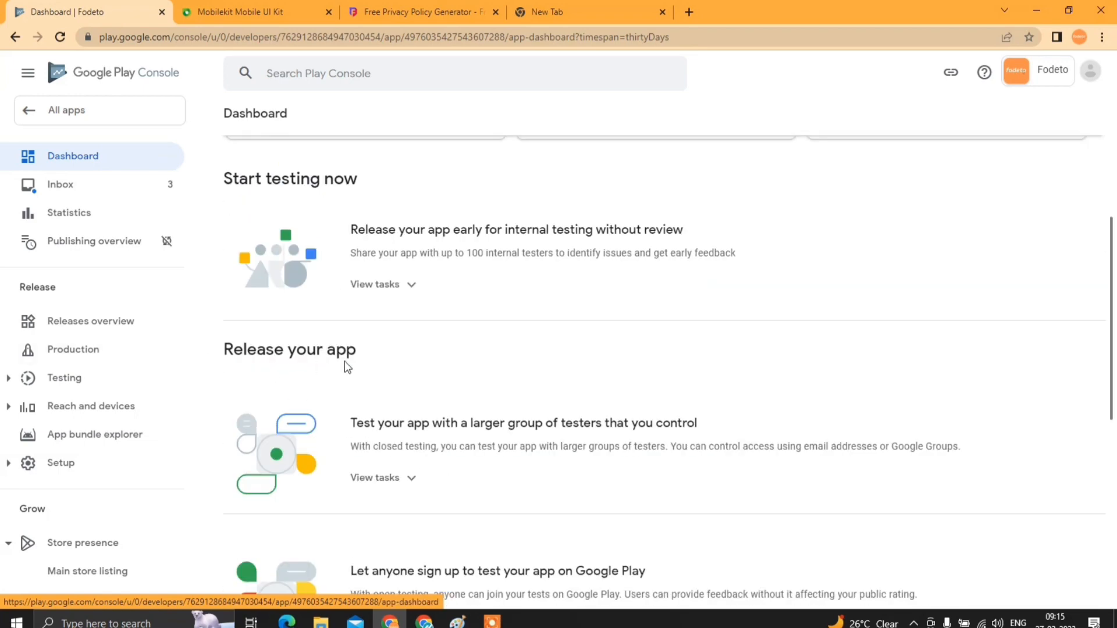
left_click(384, 479)
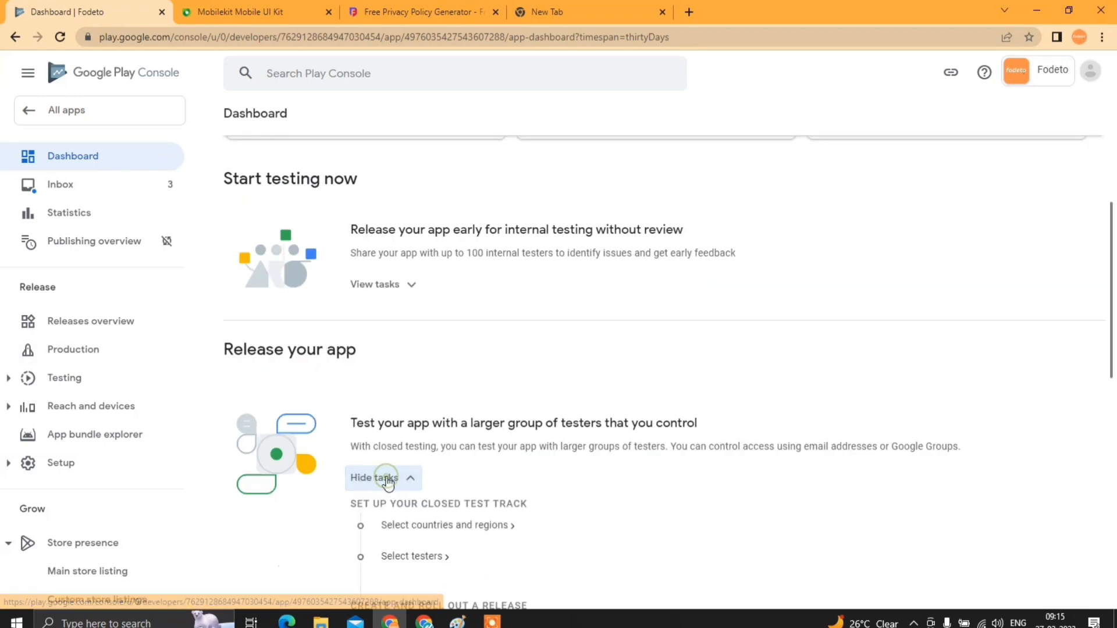
scroll(529, 406, "down", 3)
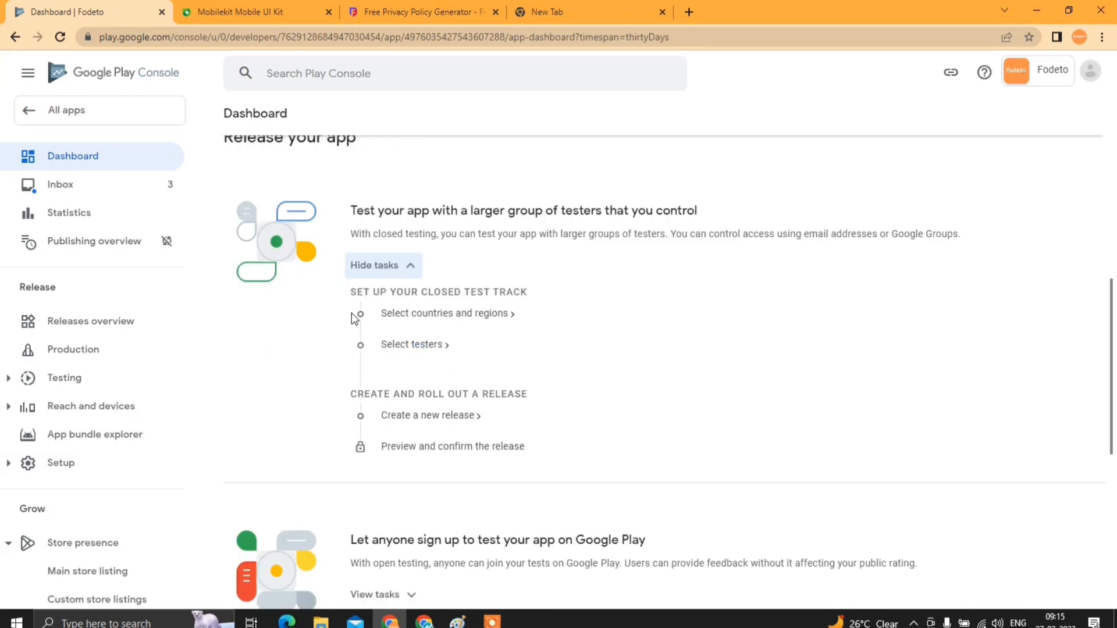
left_click(481, 317)
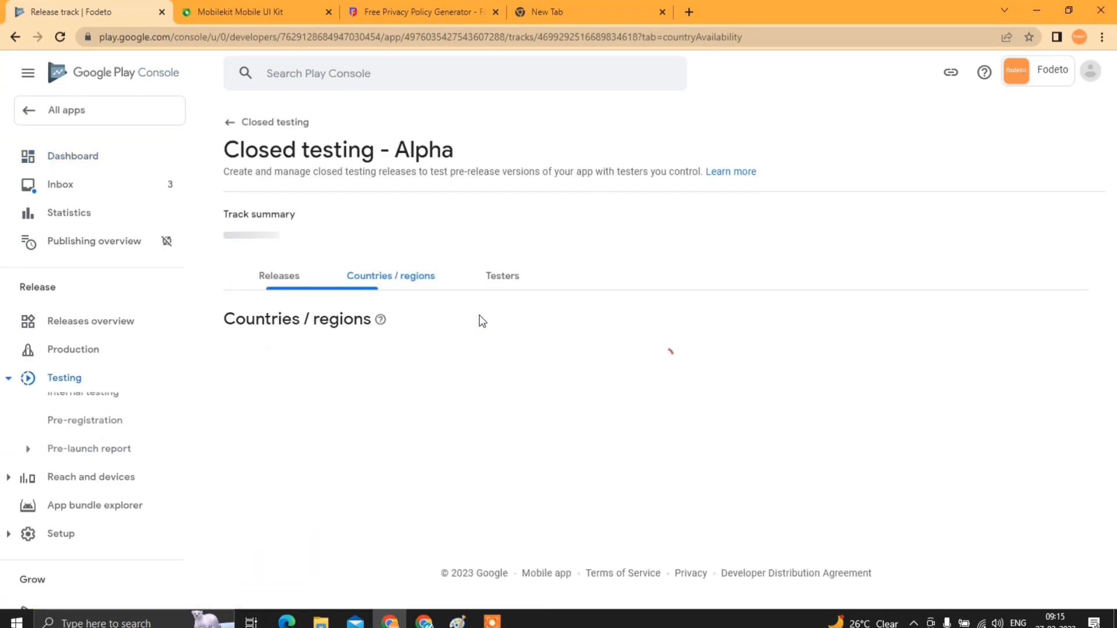
scroll(485, 349, "down", 3)
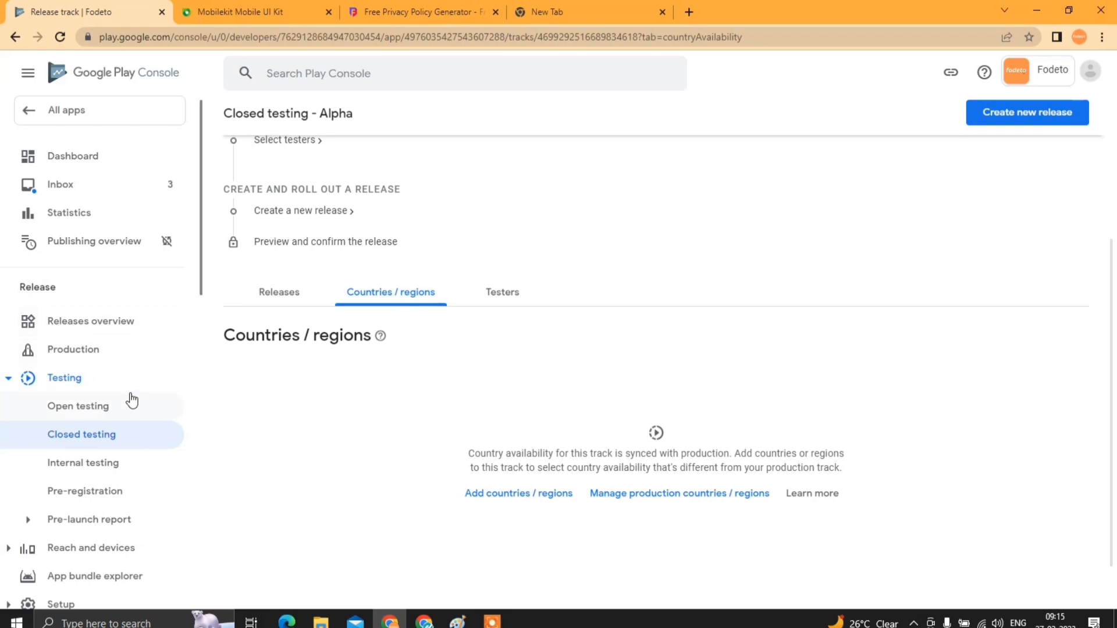
Add all 176 countries and regions to the Production track.
left_click(83, 351)
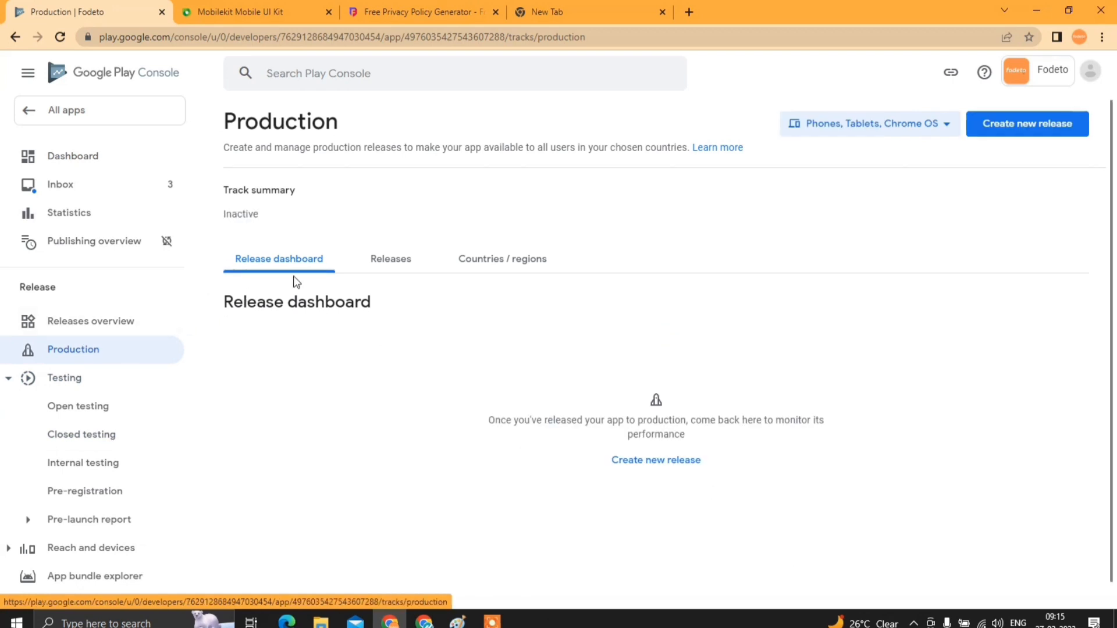
left_click(506, 266)
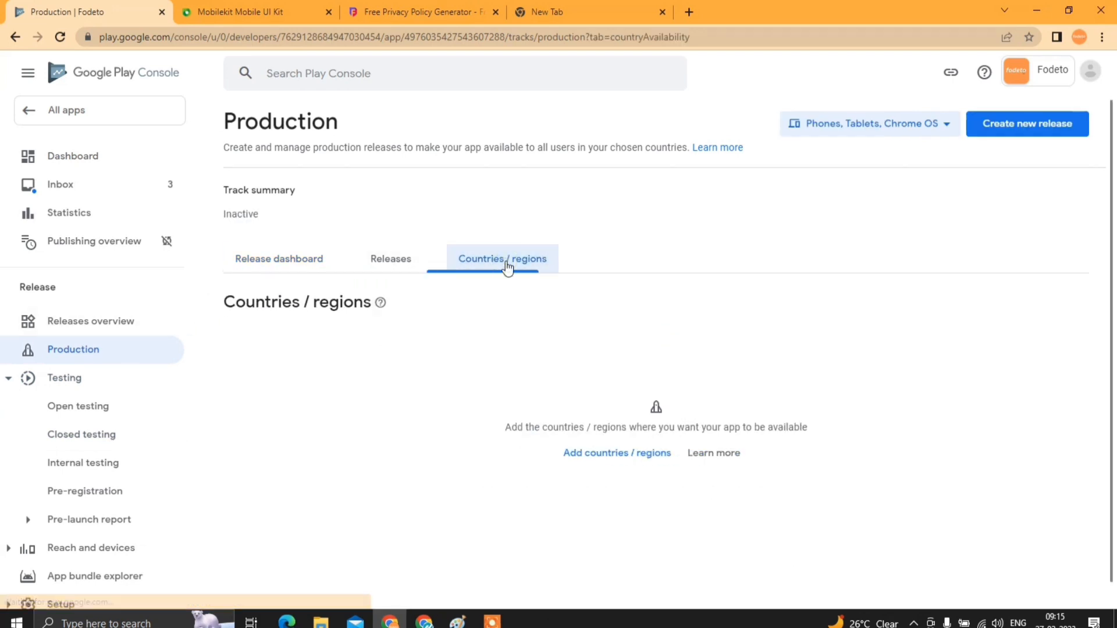
left_click(590, 452)
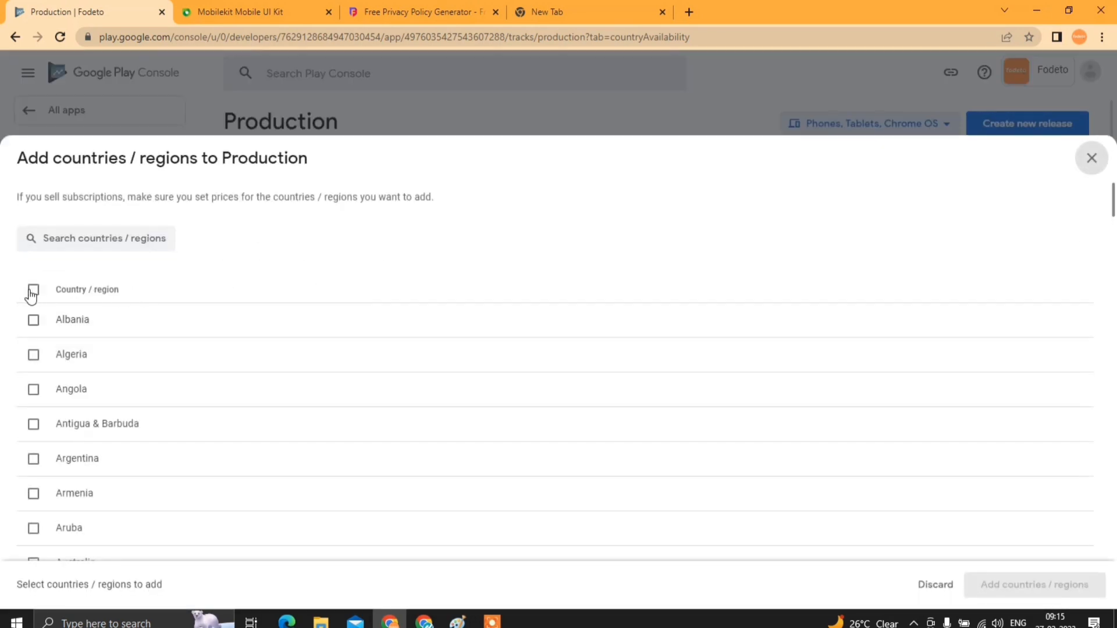
left_click(33, 290)
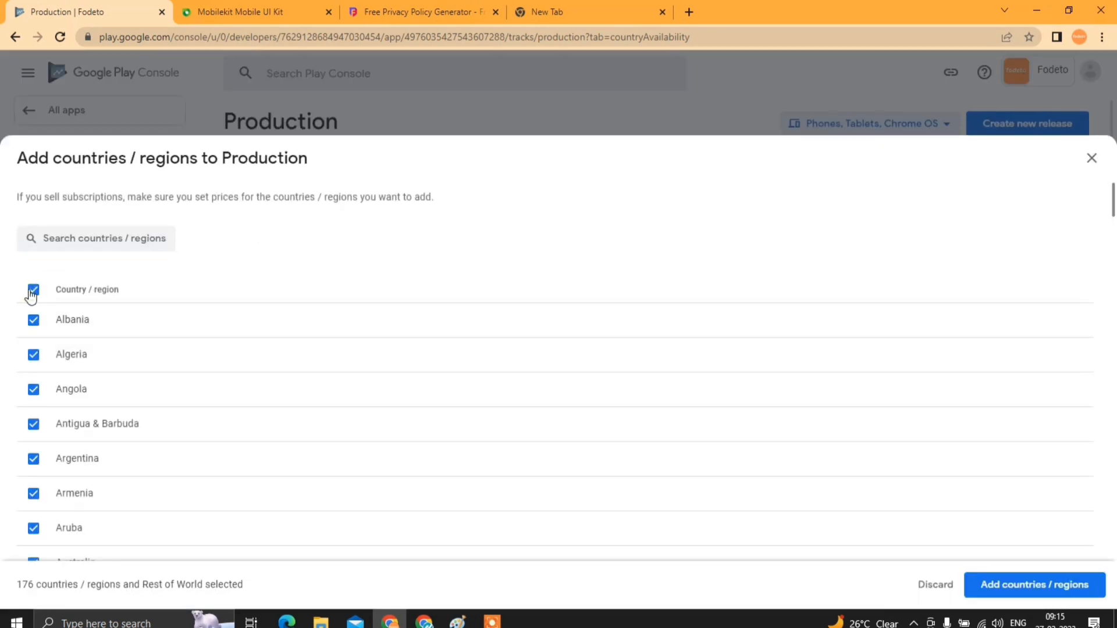
left_click(998, 583)
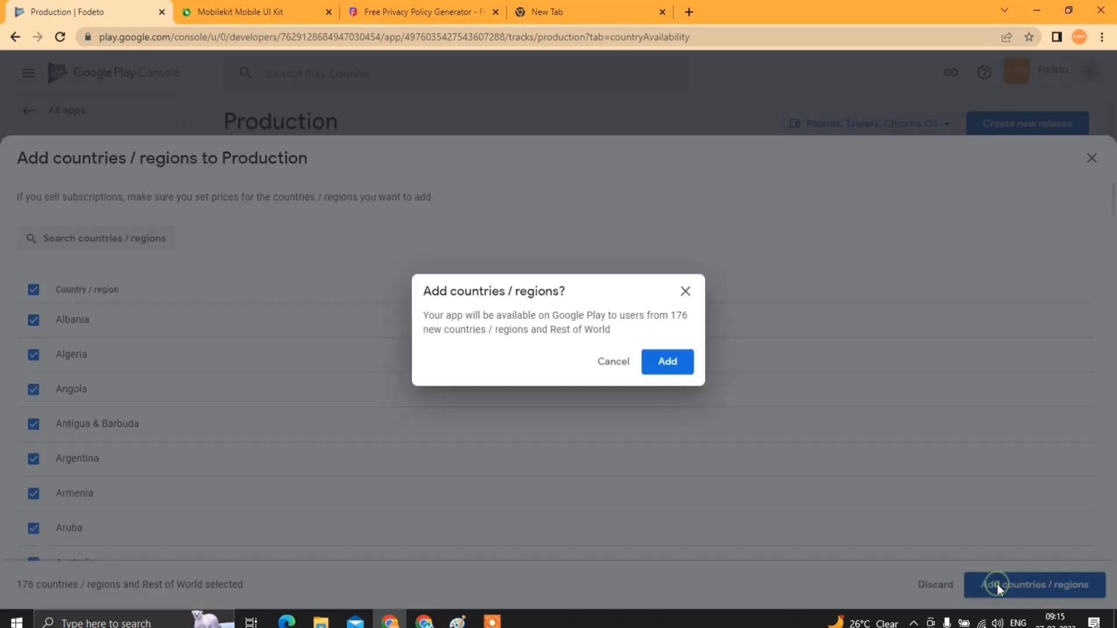
left_click(679, 361)
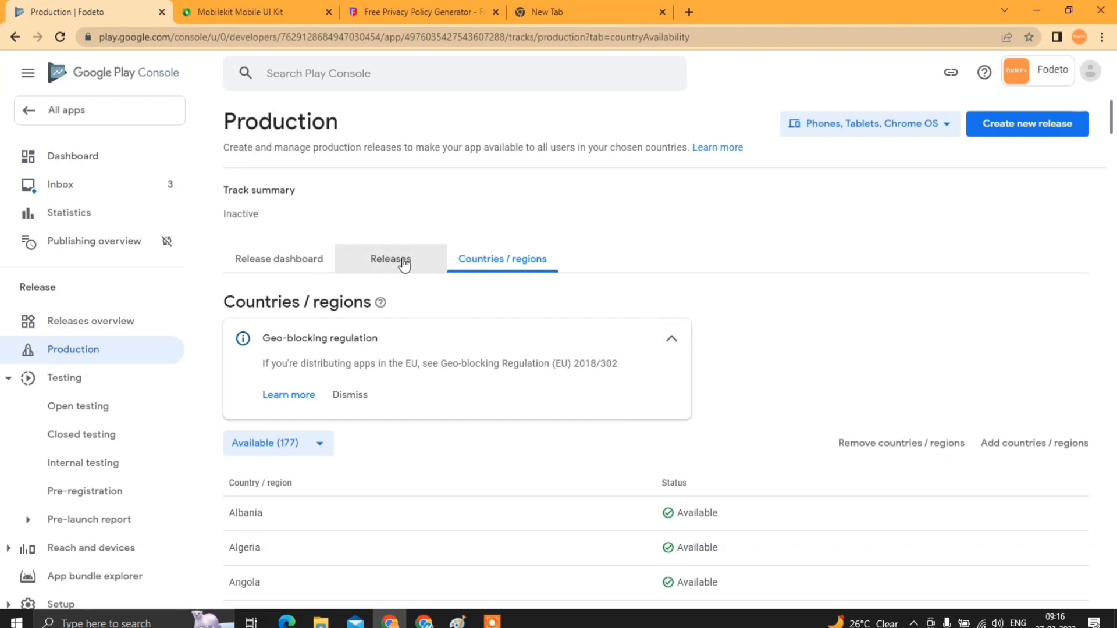
left_click(282, 268)
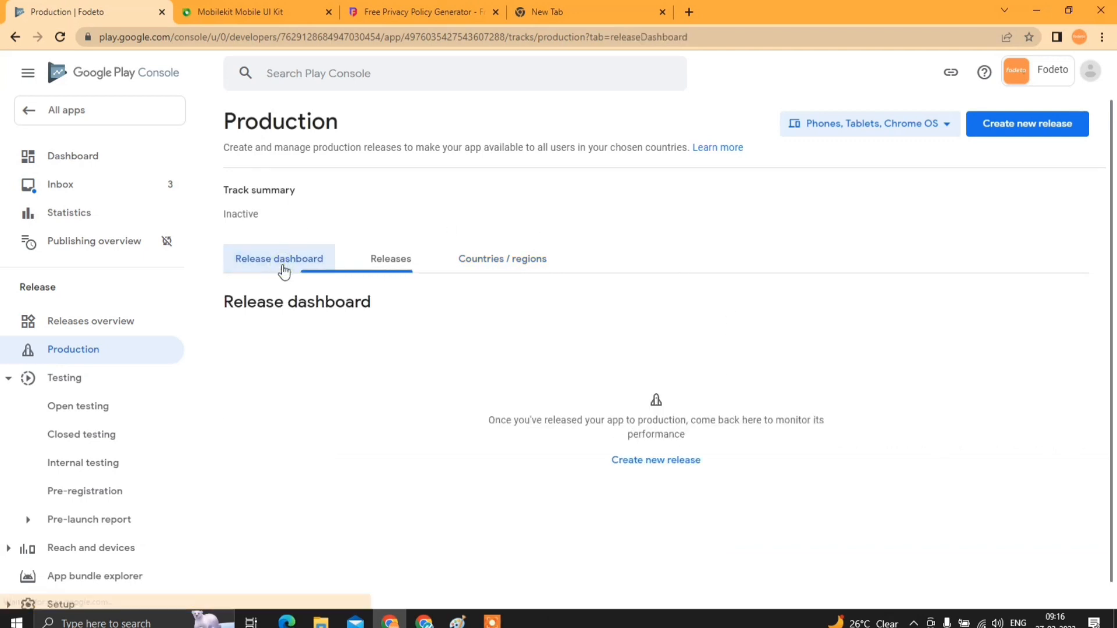
Create a new production release and upload the USER FODETO.aab bundle.
left_click(612, 461)
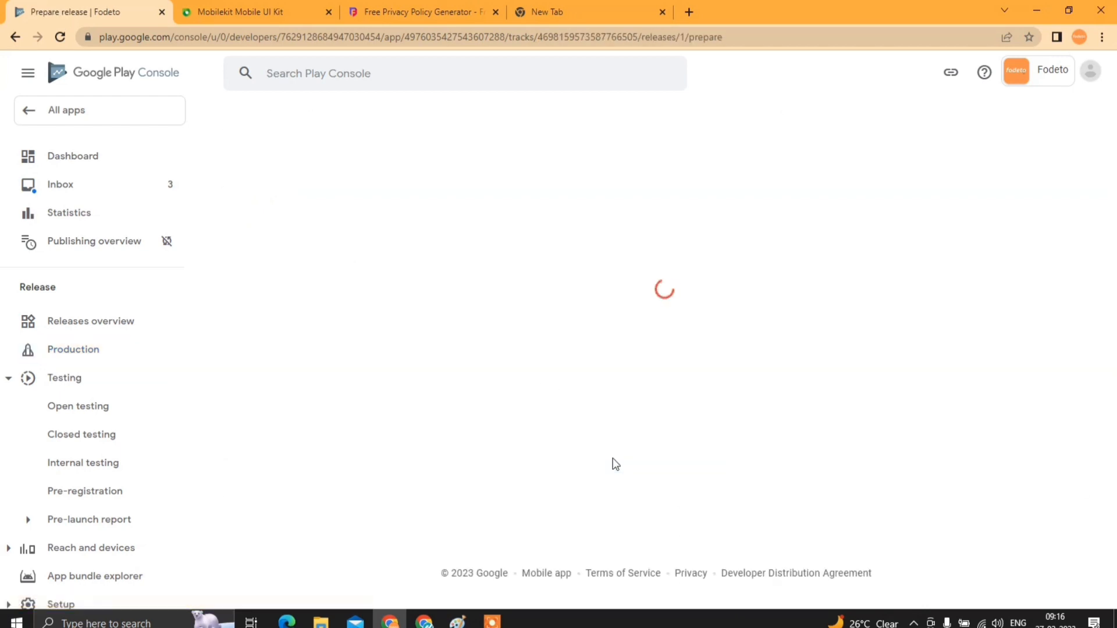
scroll(600, 404, "down", 3)
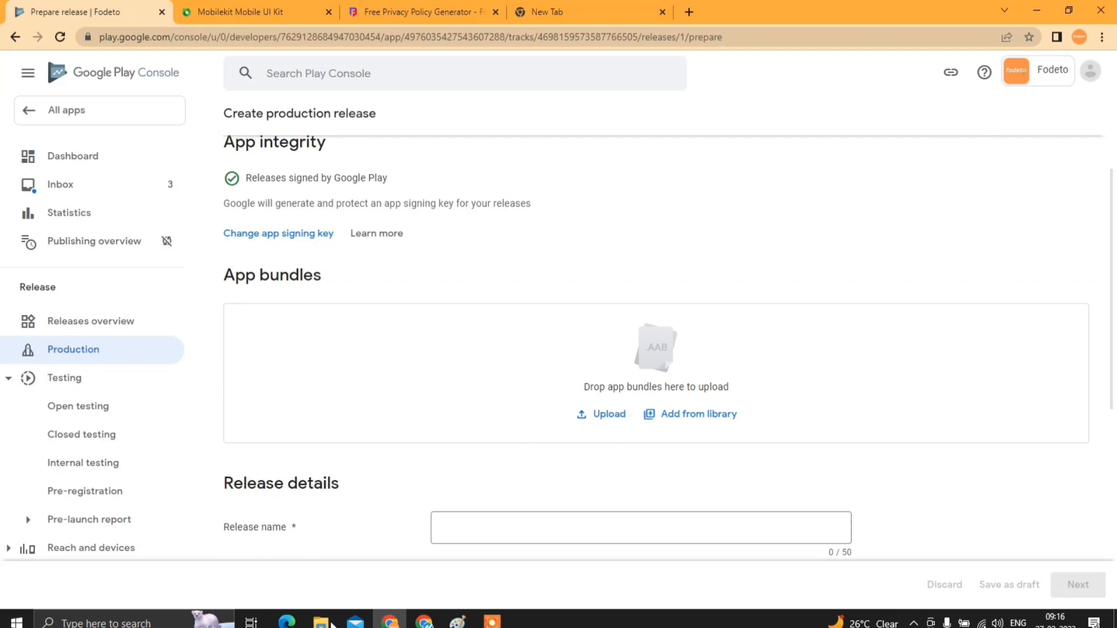
mouse_move(321, 621)
left_click(290, 555)
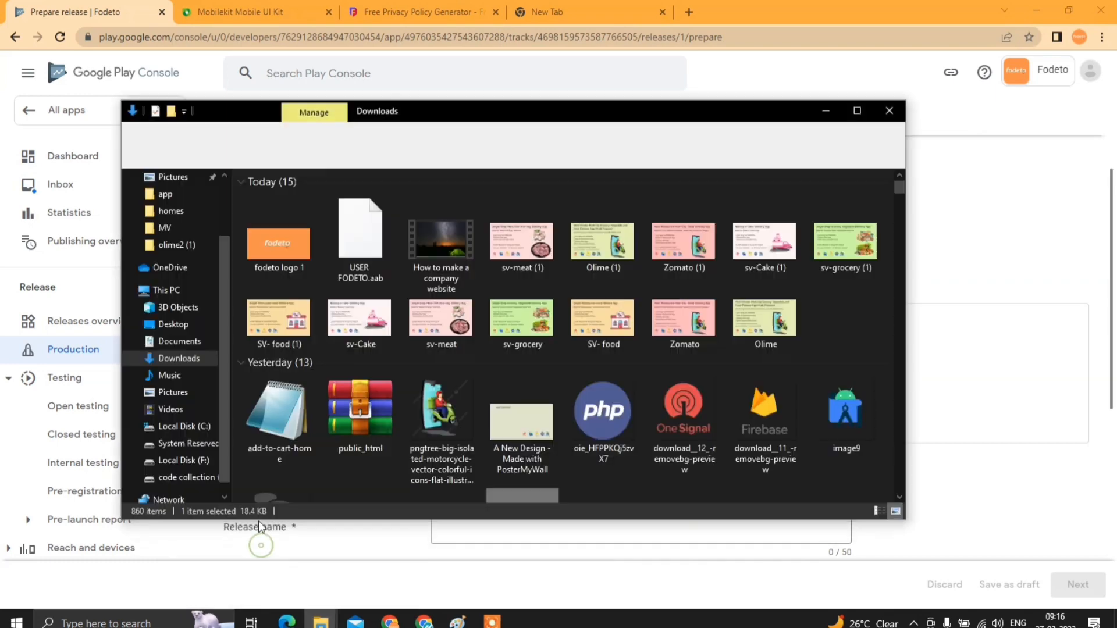
left_click(379, 260)
left_click_drag(533, 127, 540, 445)
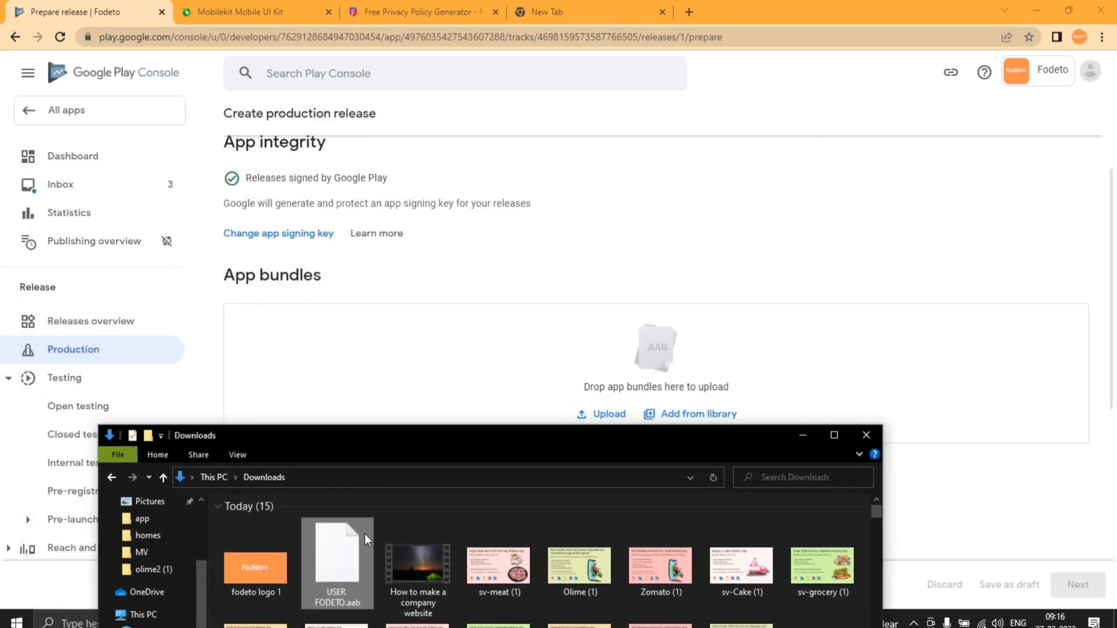
left_click_drag(349, 567, 612, 390)
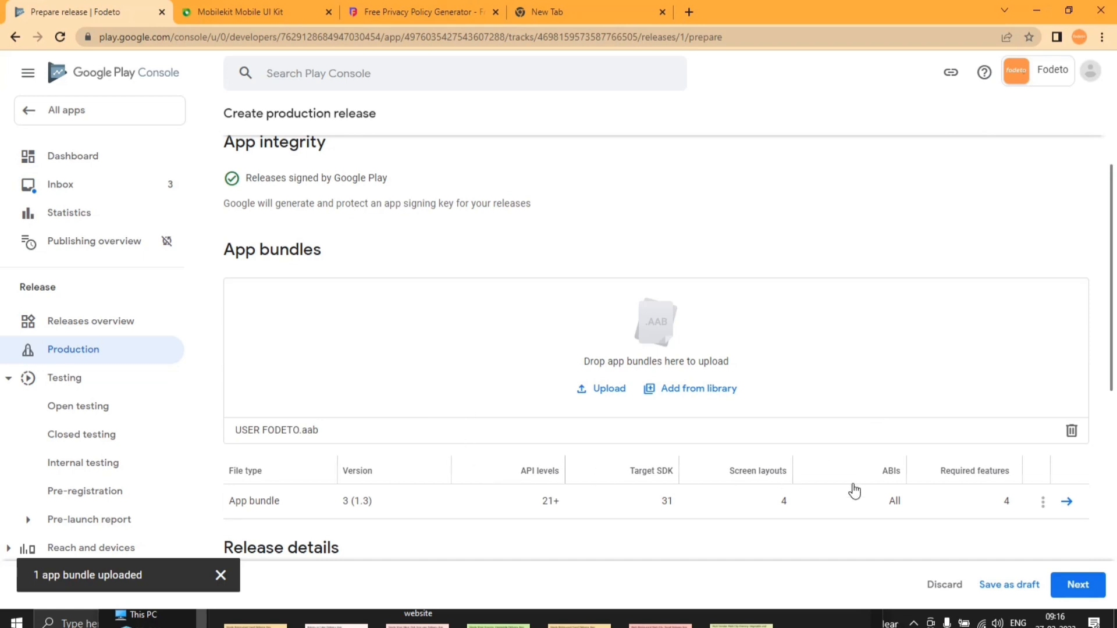
Open the 3 (1.3) bundle's details and its catalog of 18,355 supported devices.
left_click(1072, 507)
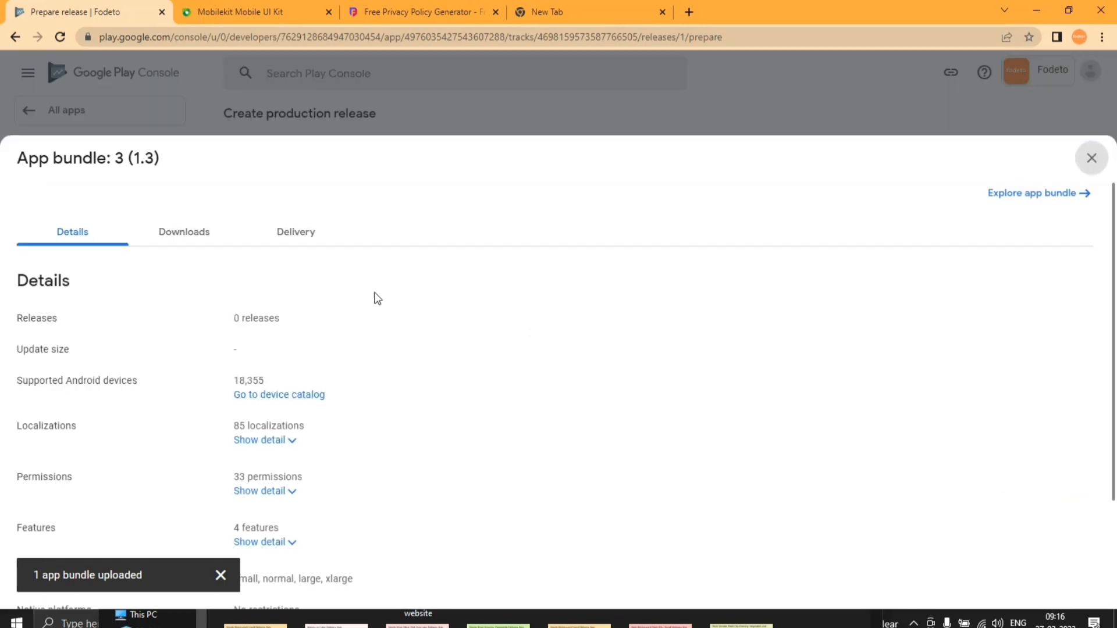
scroll(349, 414, "down", 1)
scroll(381, 416, "down", 2)
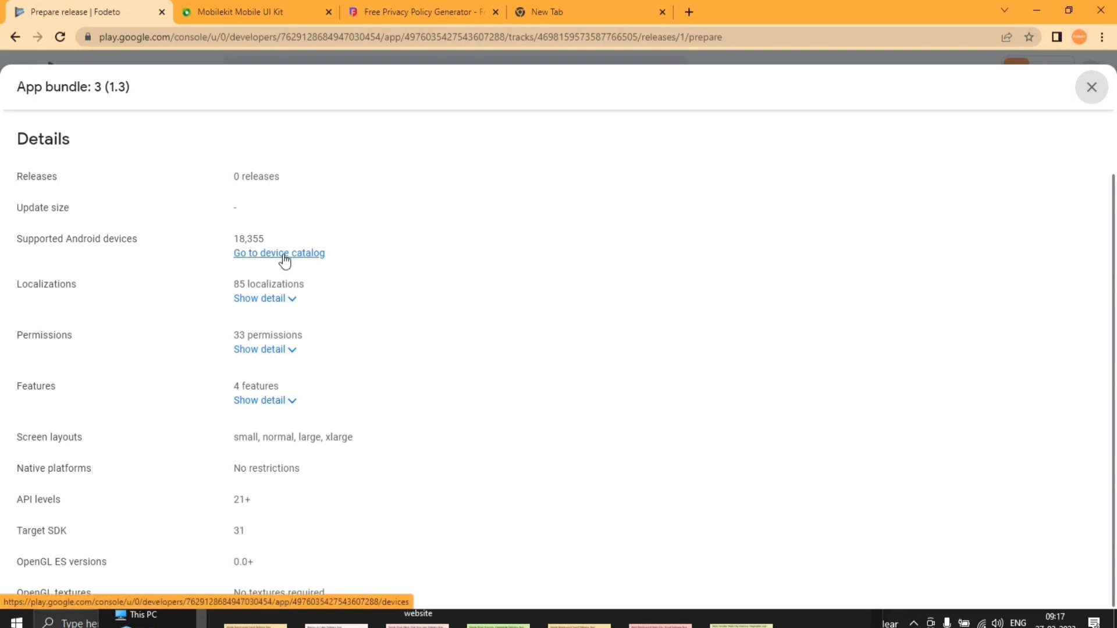
left_click(283, 253)
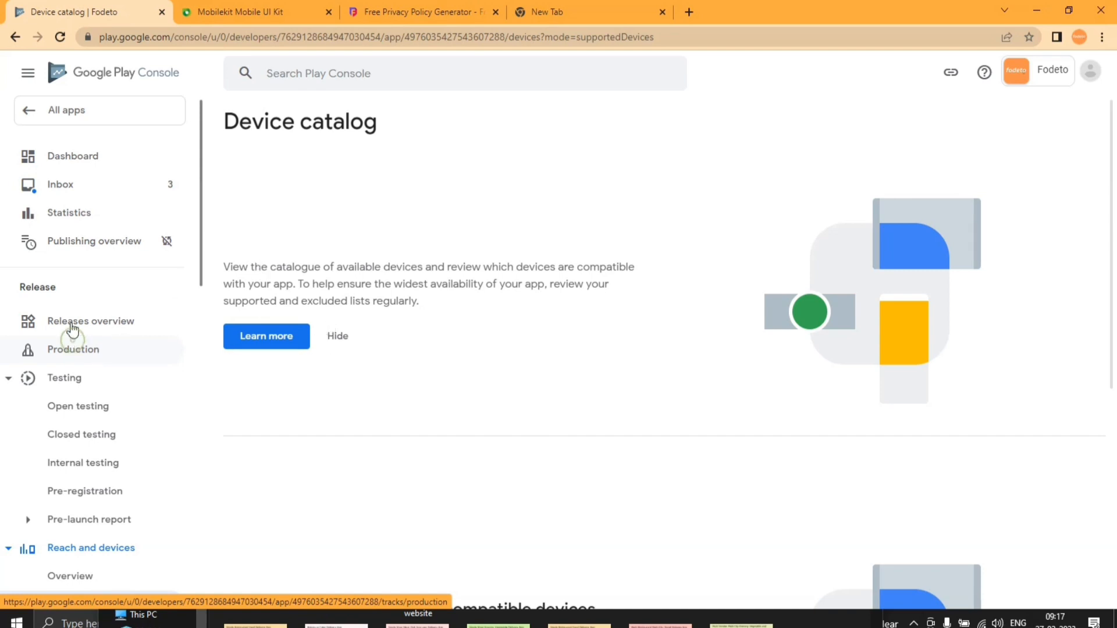
Add the version 3 (1.3) bundle from the library to the production release.
left_click(71, 162)
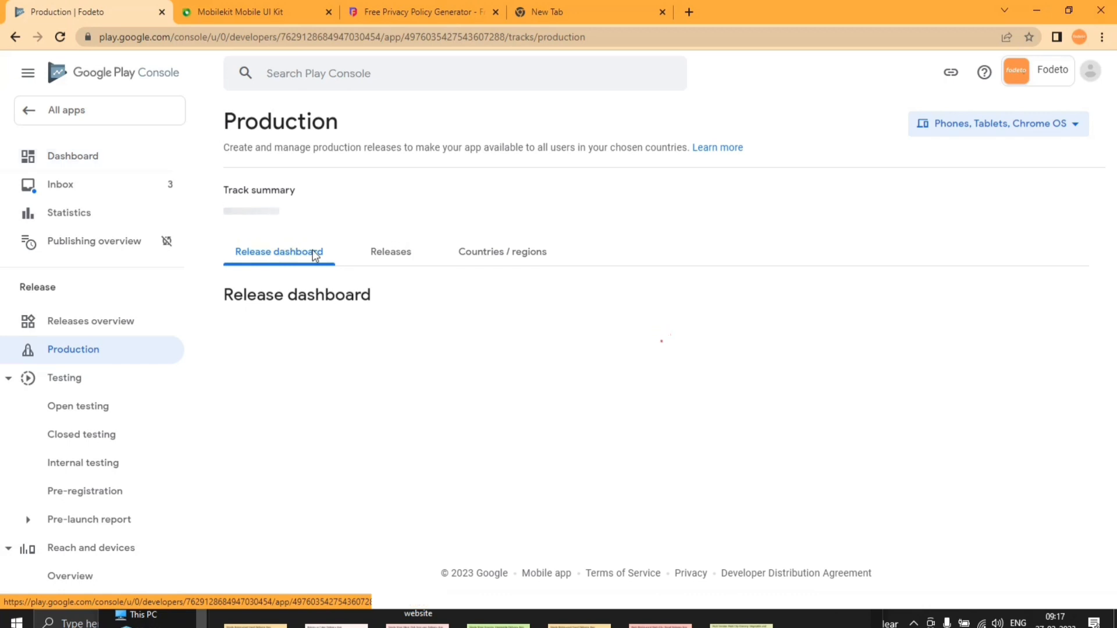
left_click(101, 355)
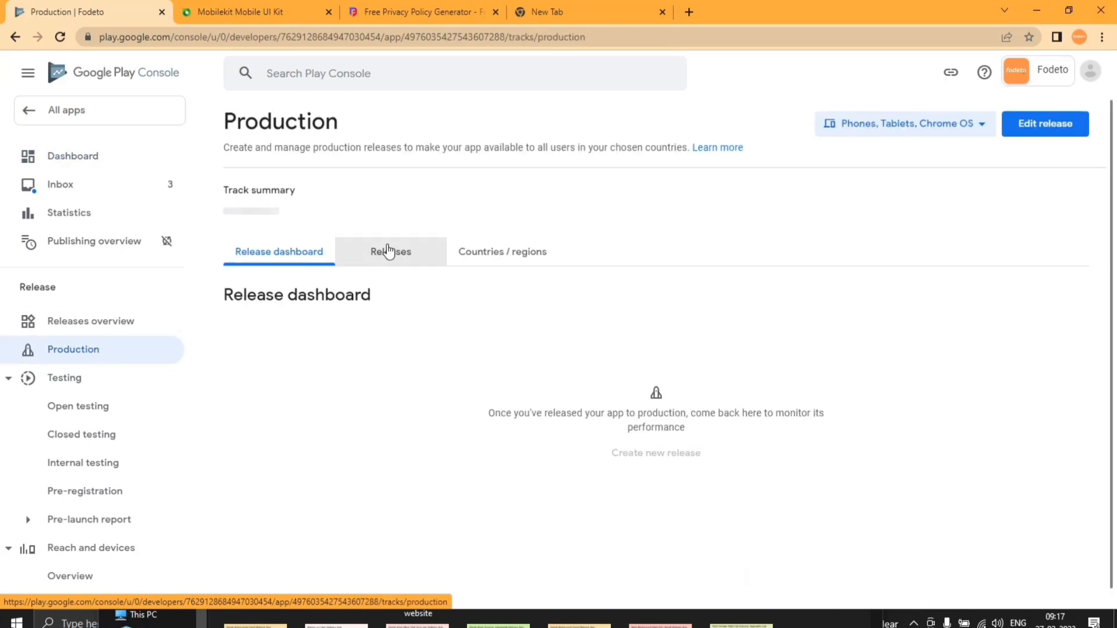
left_click(1063, 125)
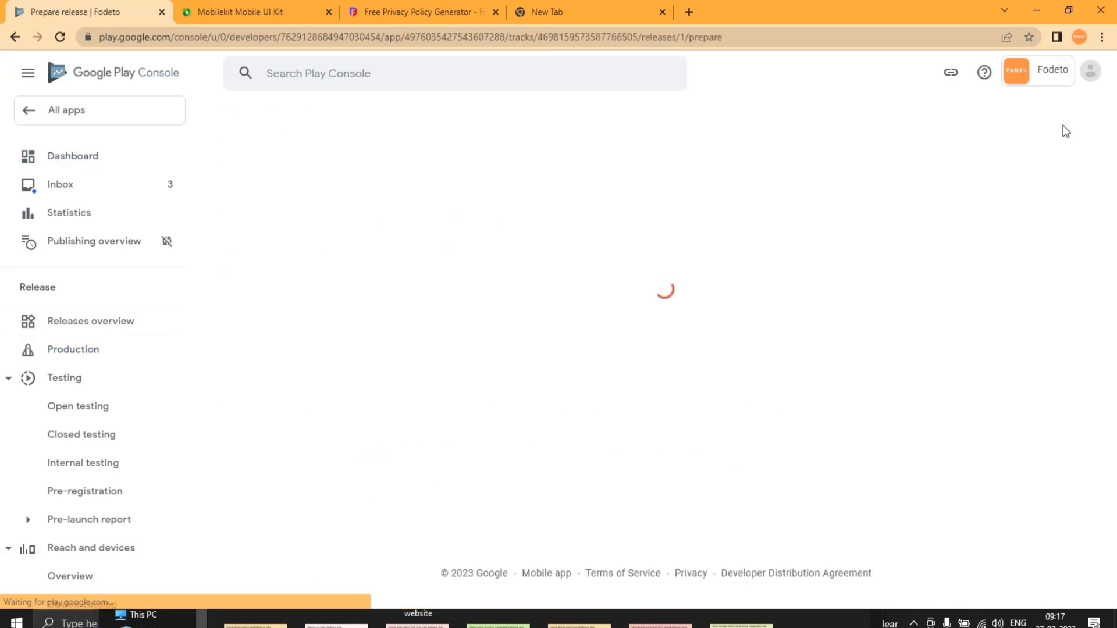
scroll(648, 331, "down", 8)
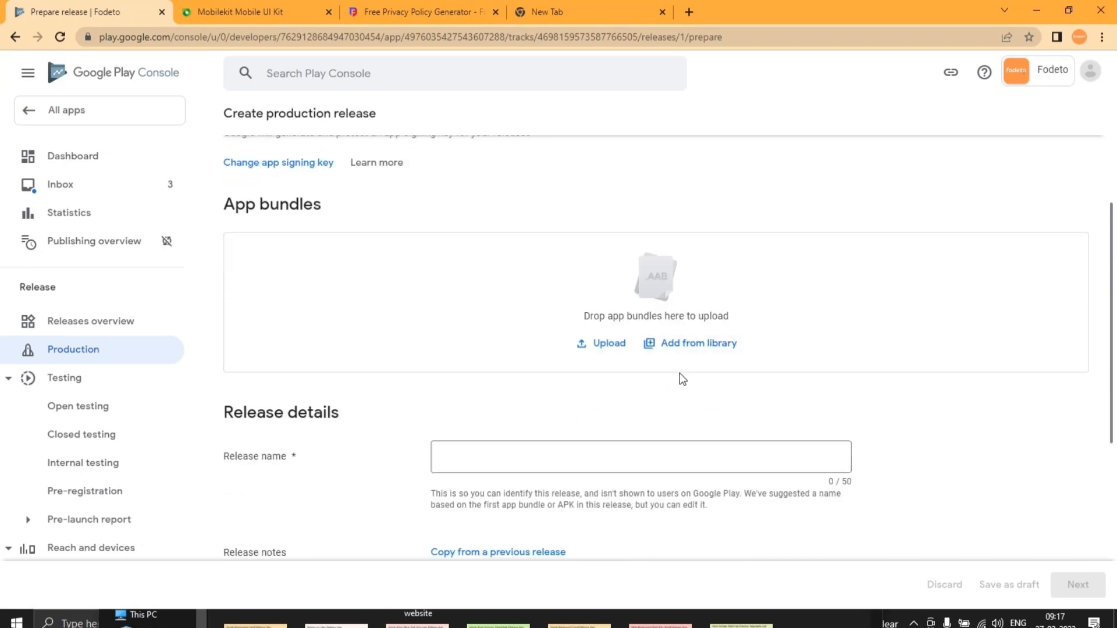
scroll(611, 360, "down", 2)
scroll(640, 331, "up", 5)
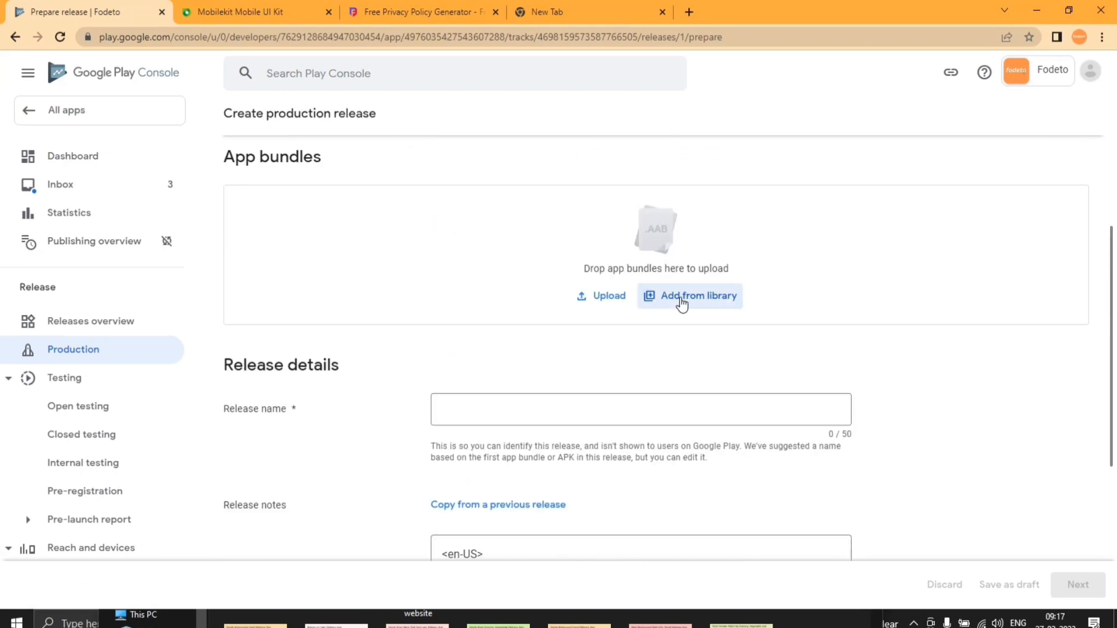
left_click(680, 302)
left_click(29, 231)
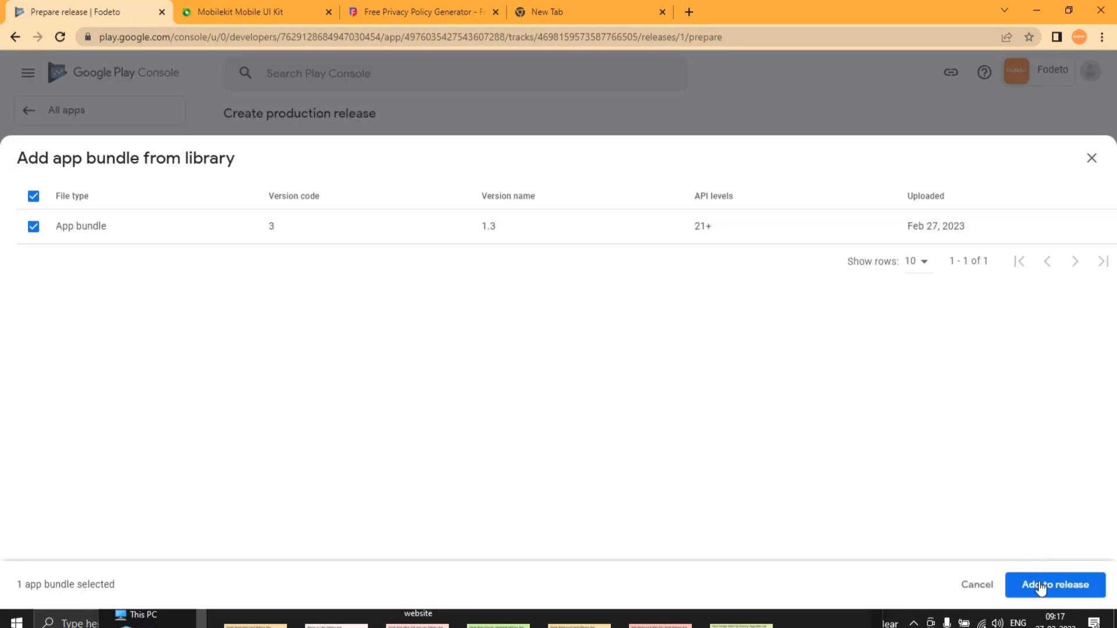
left_click(1033, 582)
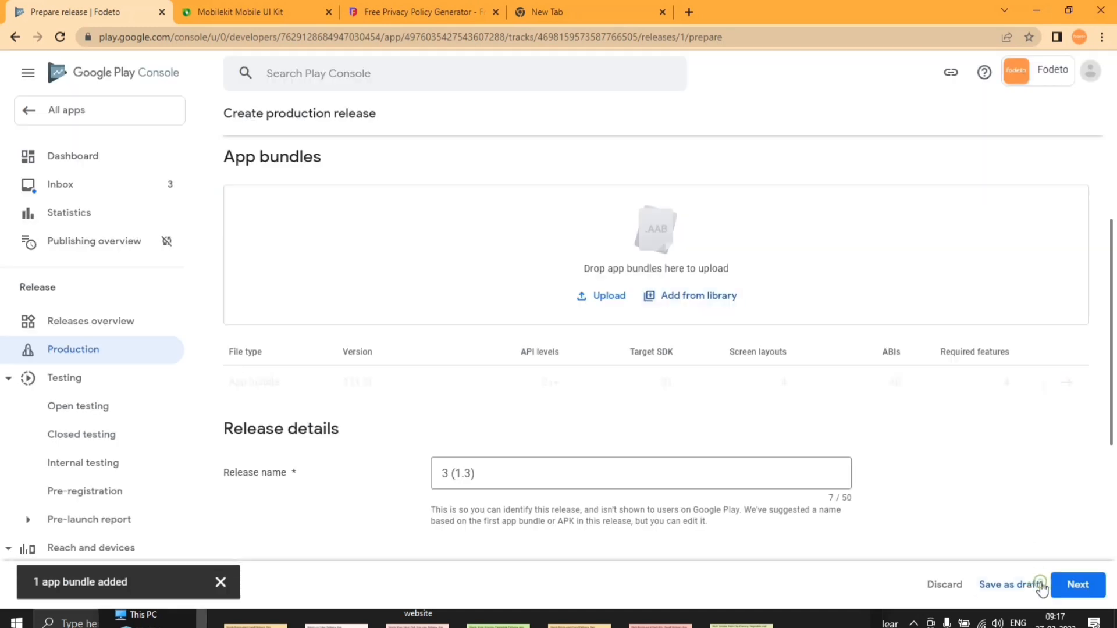
Roll the release out to Production and return to the All apps list.
left_click(1070, 592)
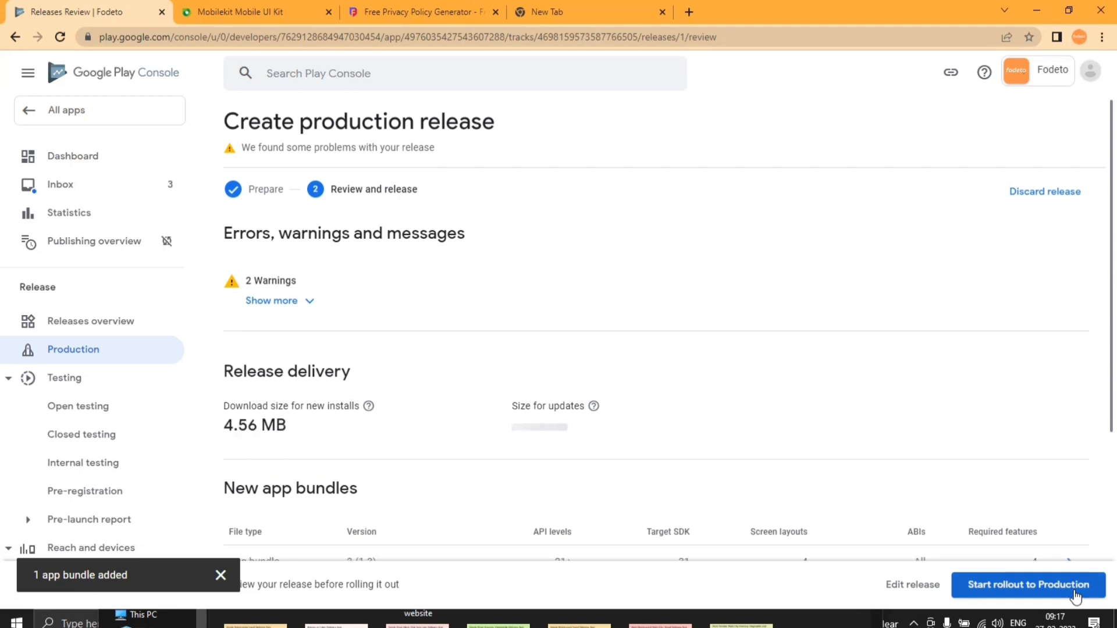
left_click(1010, 585)
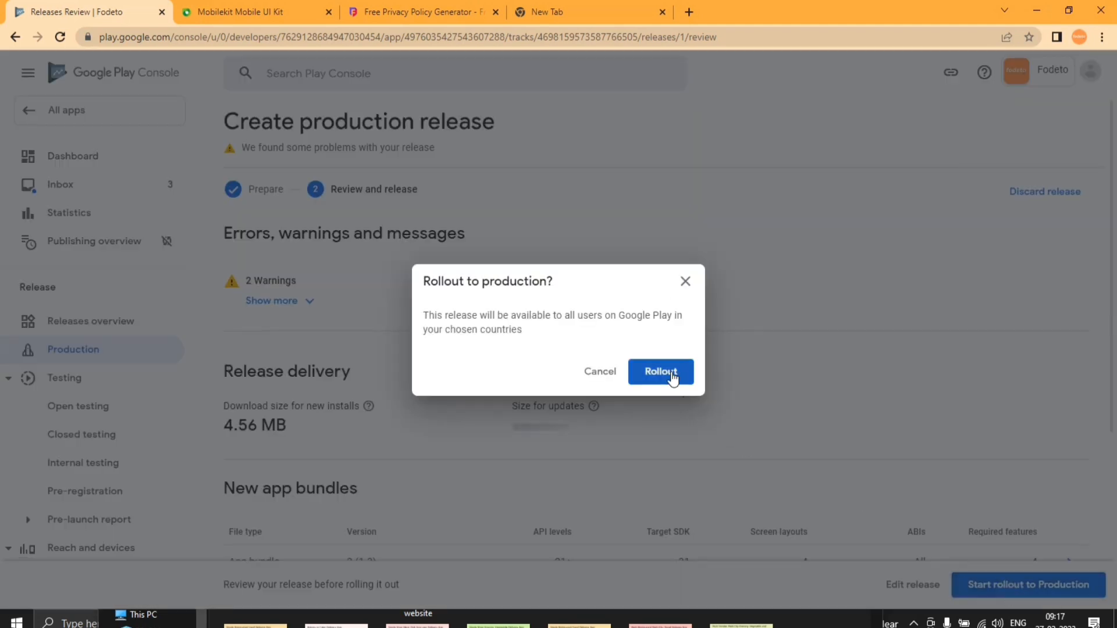
left_click(670, 375)
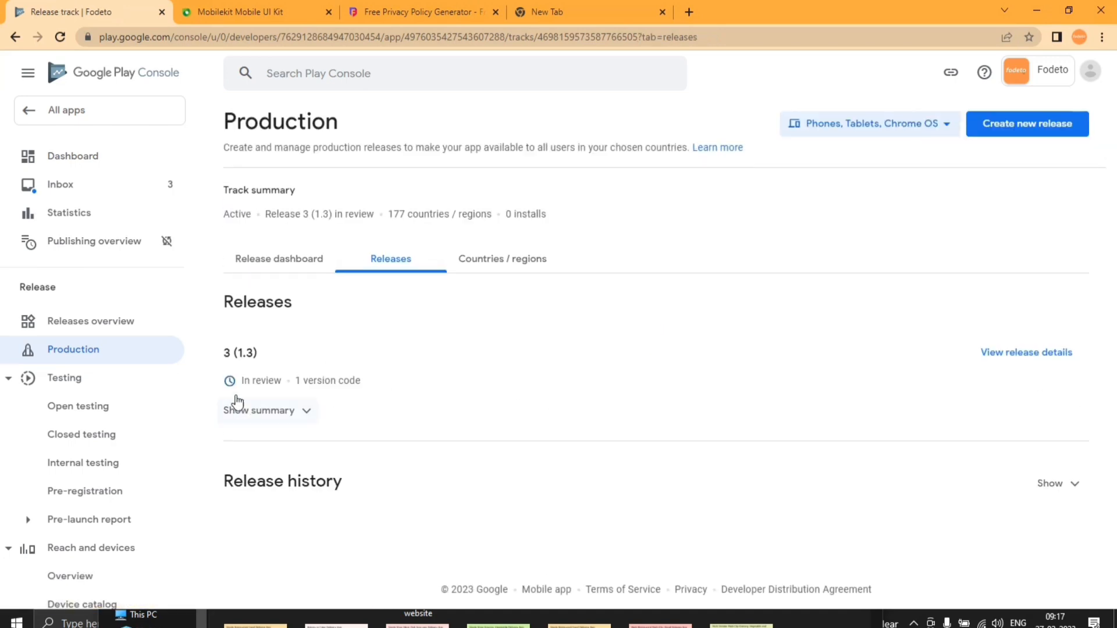
left_click(52, 118)
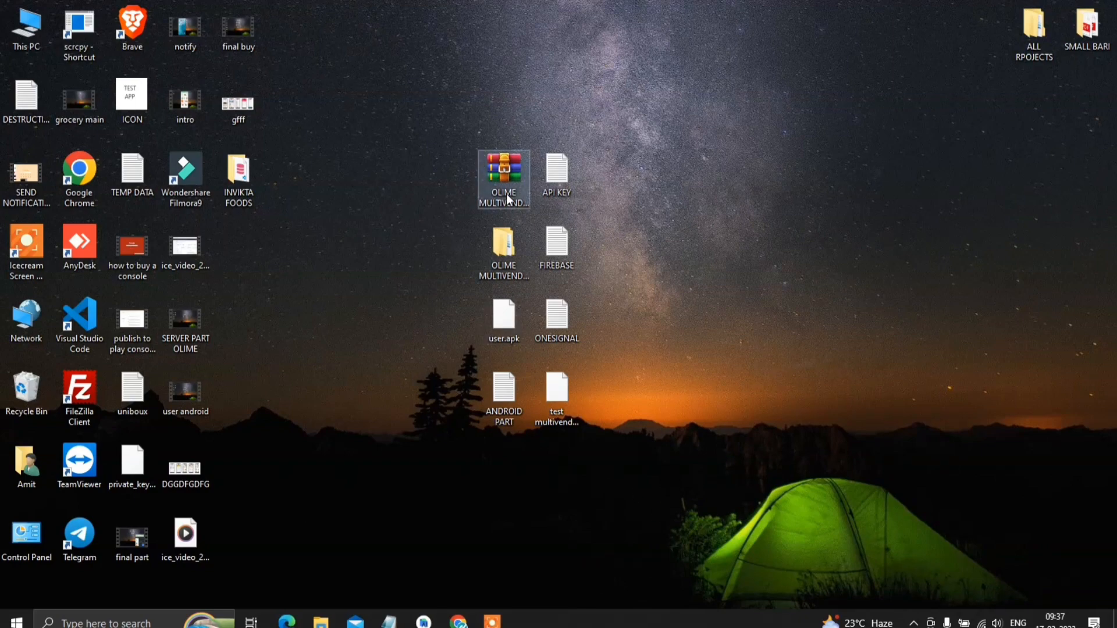
Search RENFLAIR in a new tab and open the Renflair Codes website.
mouse_move(458, 621)
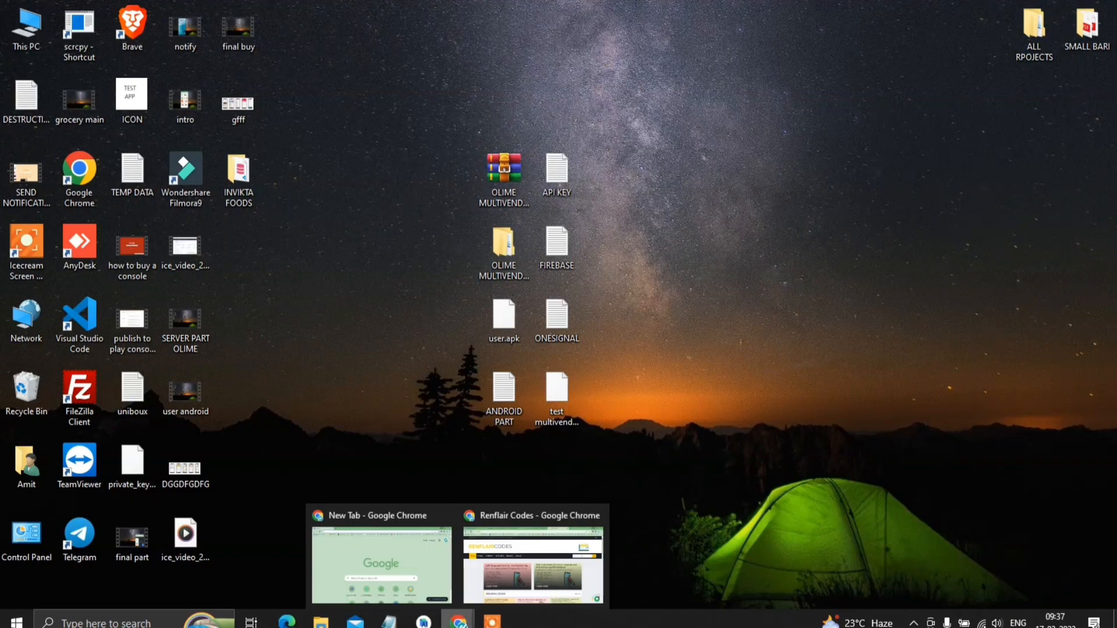
left_click(498, 585)
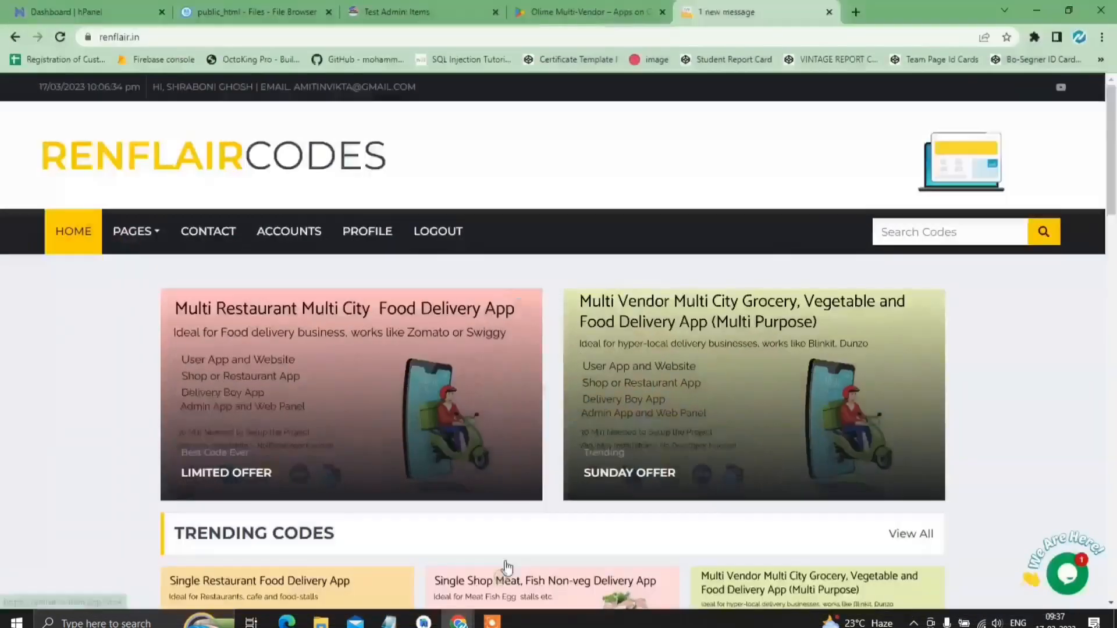
left_click(158, 35)
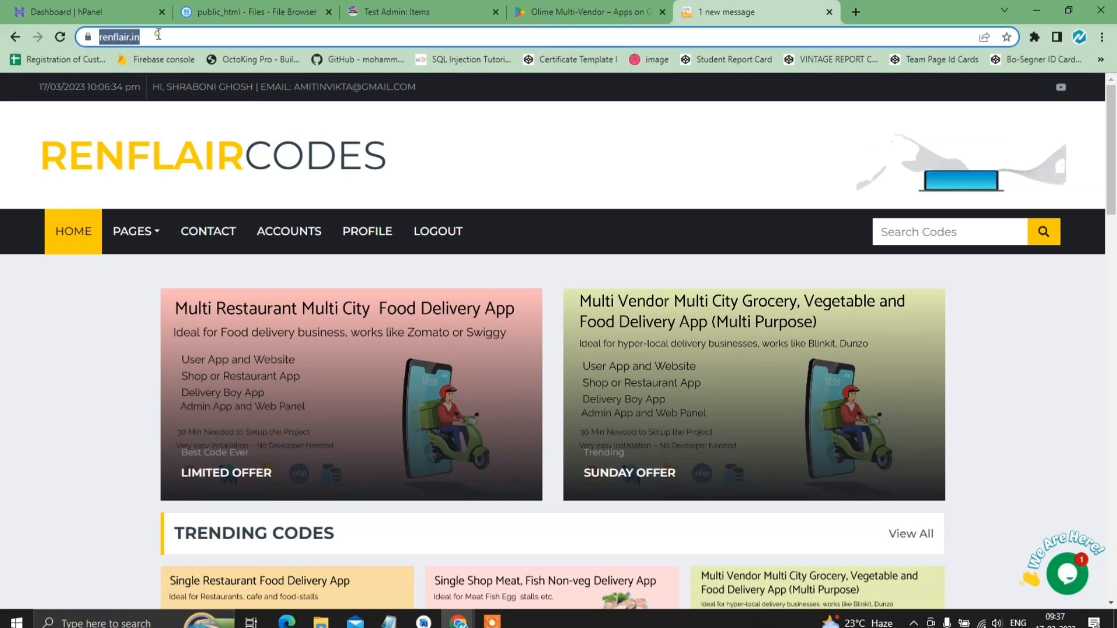
left_click(830, 12)
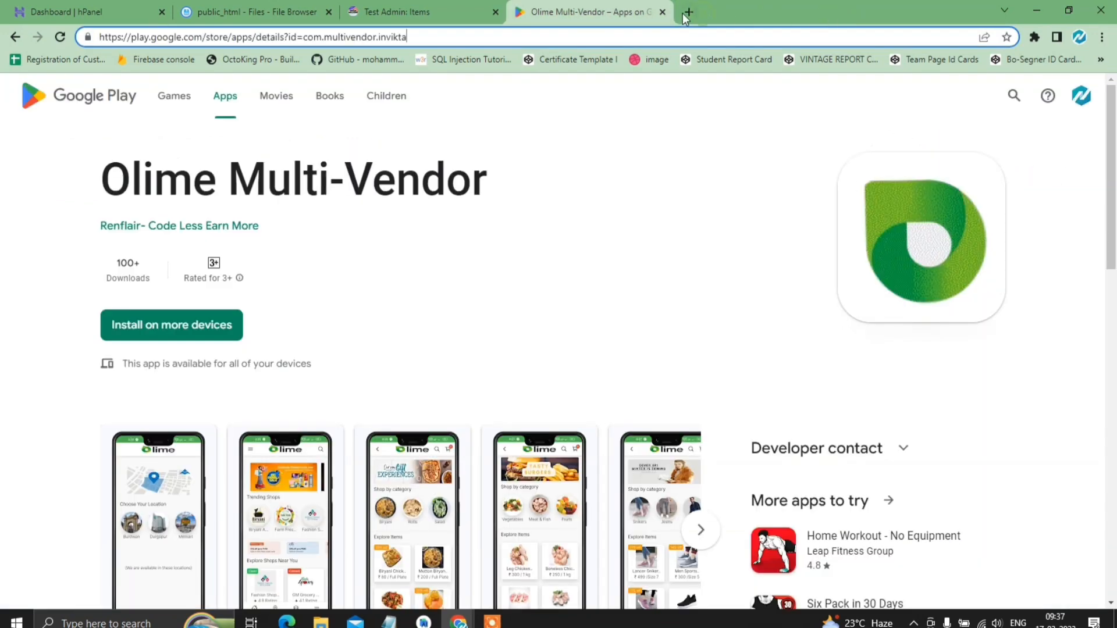
left_click(688, 12)
type("RENFLA")
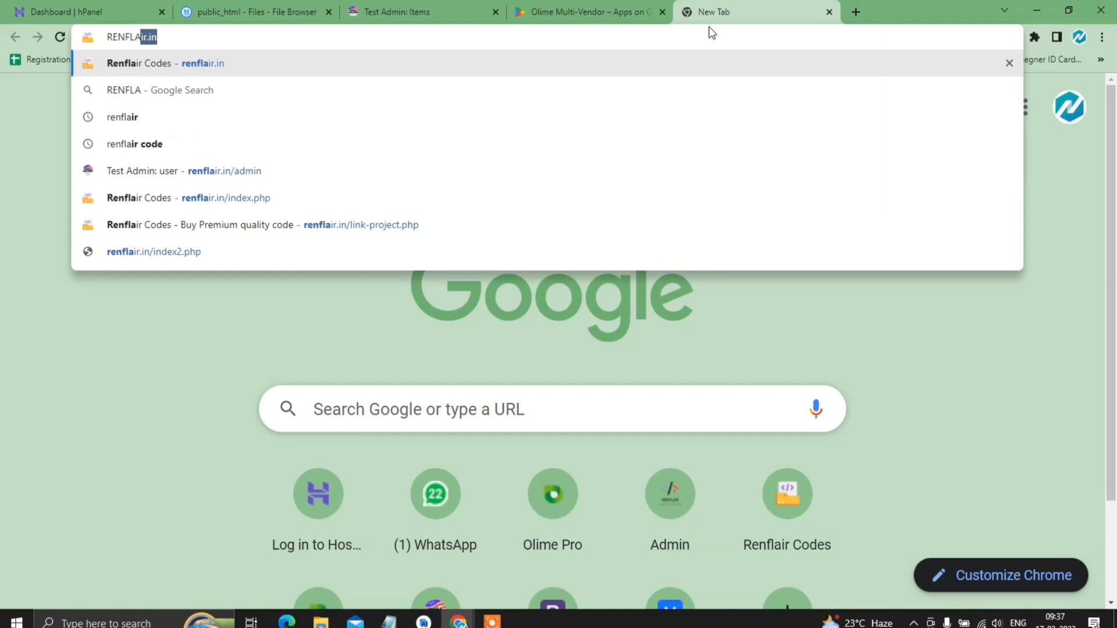
type("IR")
key("Return")
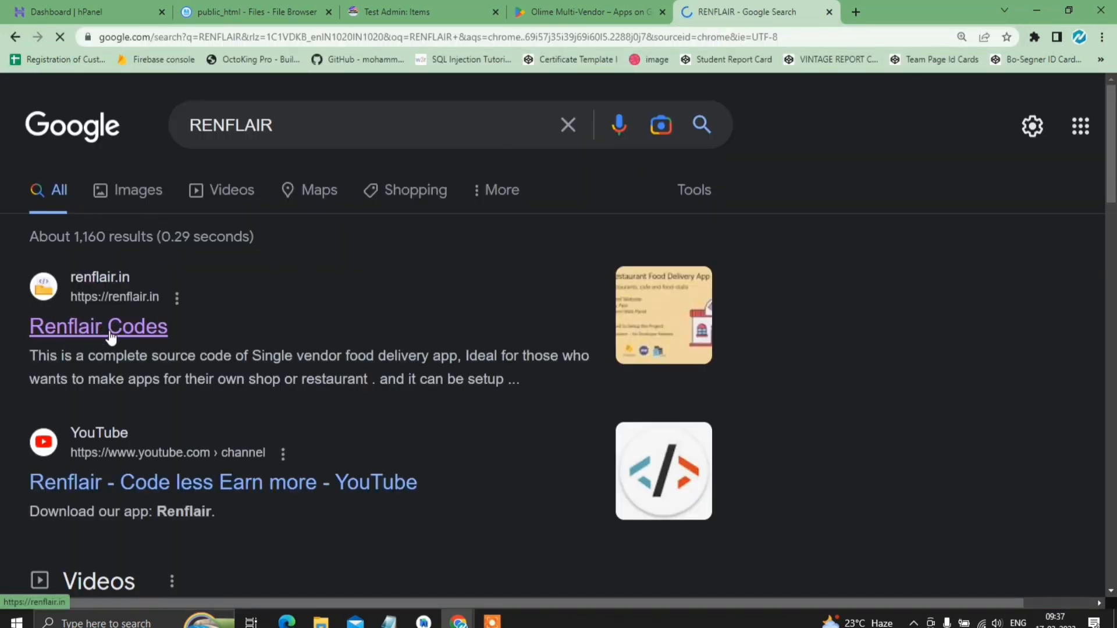
left_click(126, 332)
Open the Multi Vendor Grocery app page and check its Google Play live preview.
scroll(288, 427, "down", 3)
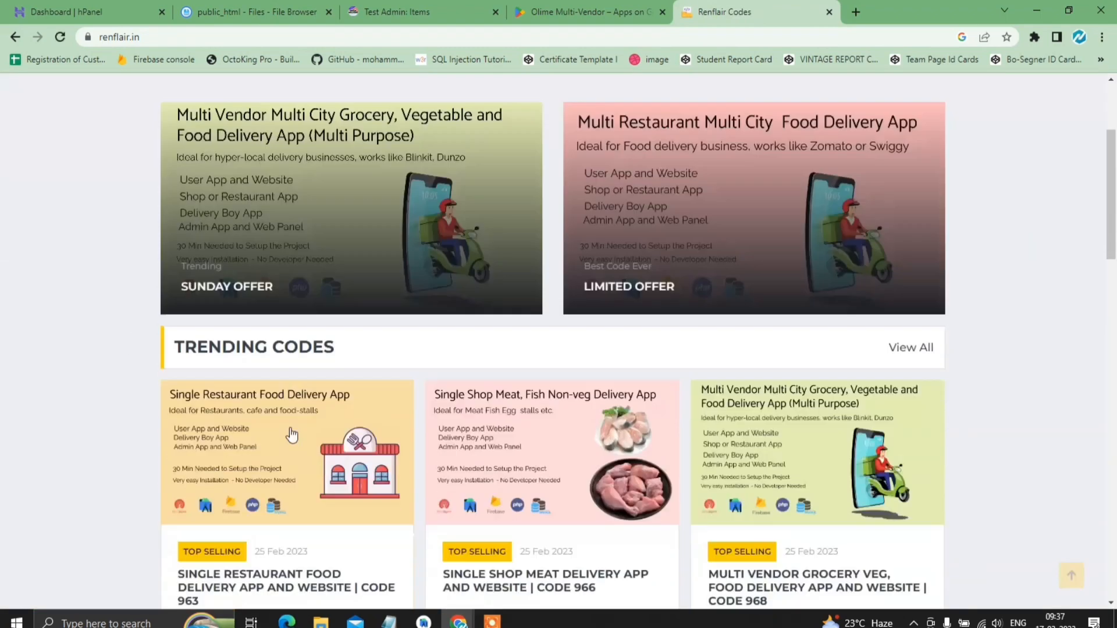
scroll(814, 303, "down", 2)
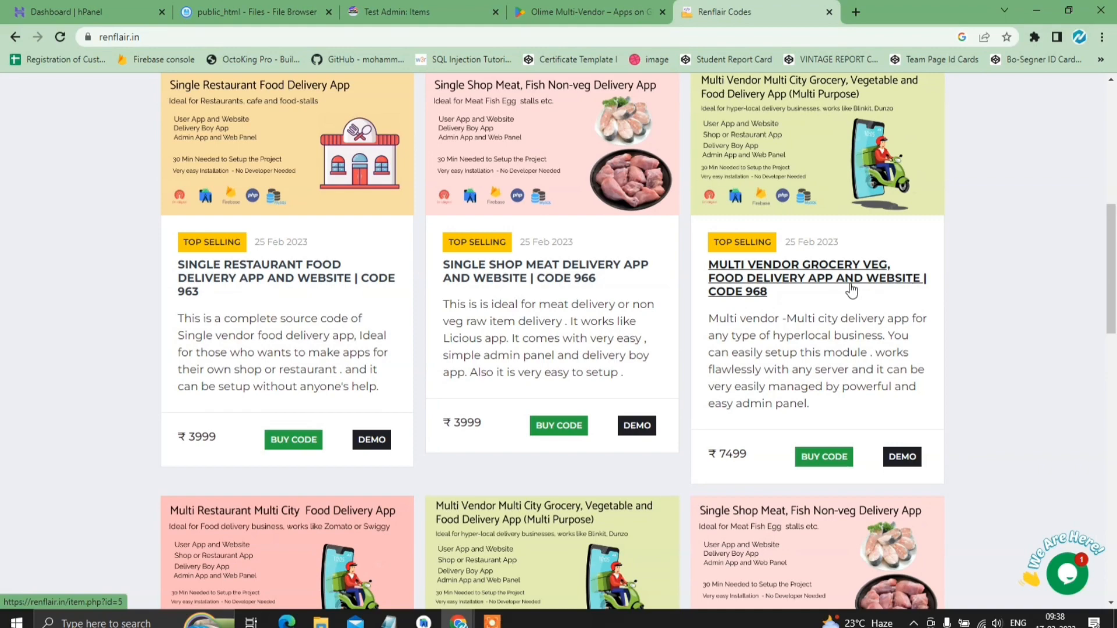
left_click(782, 278)
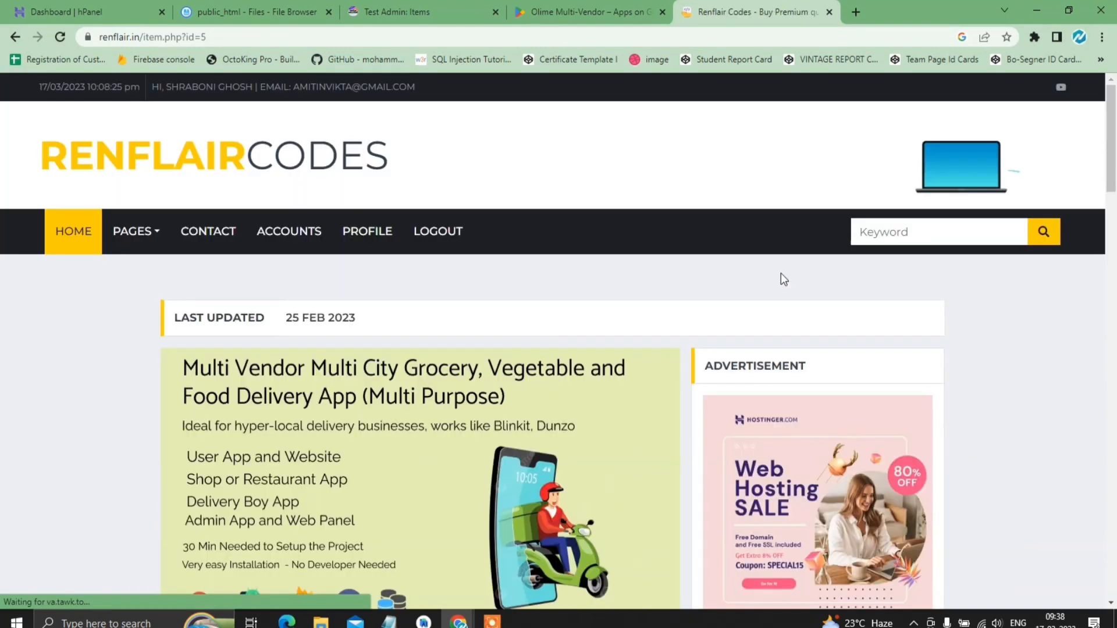
scroll(780, 273, "down", 10)
scroll(299, 294, "up", 4)
scroll(221, 323, "down", 15)
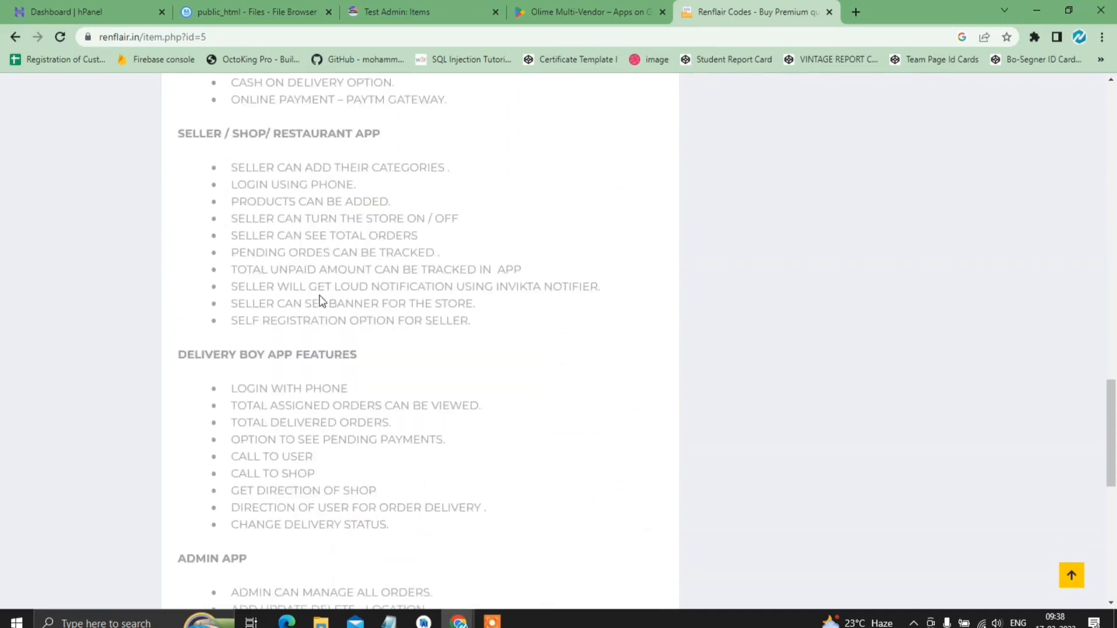
scroll(319, 295, "down", 7)
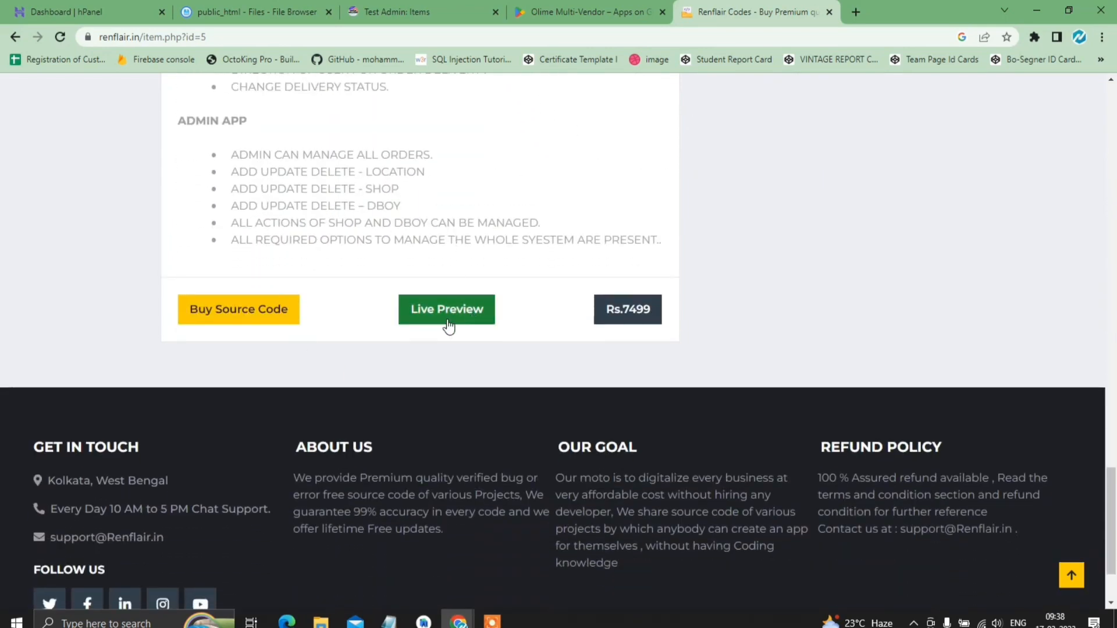
left_click(455, 319)
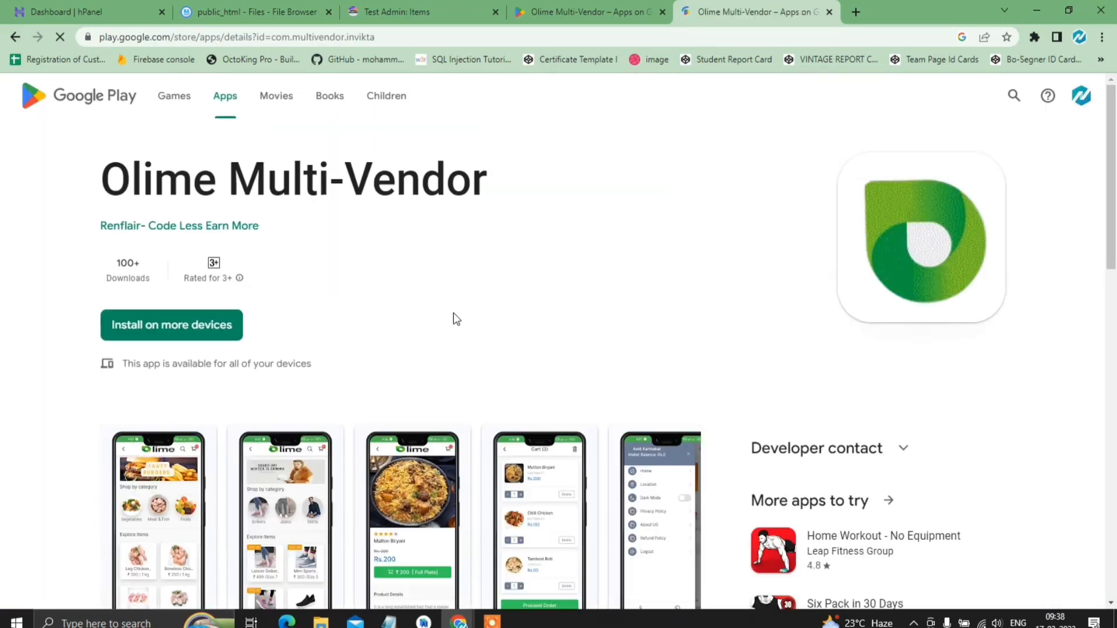
left_click(661, 11)
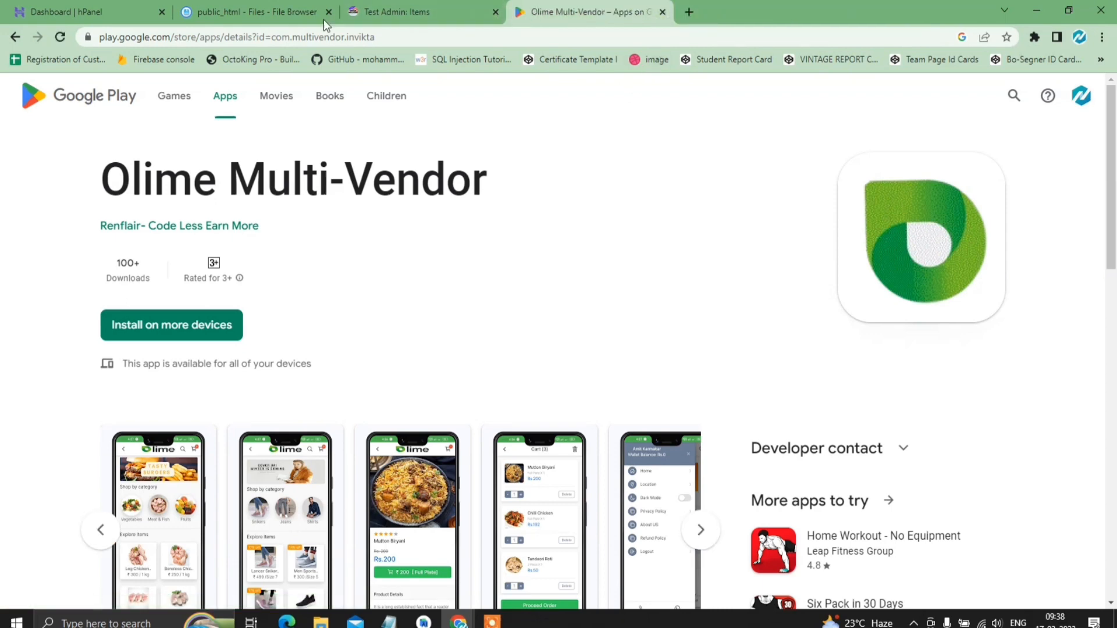
left_click(15, 37)
Go to the Rs.7499 payment page for buying the app's source code.
scroll(314, 249, "up", 3)
scroll(397, 372, "down", 2)
scroll(281, 389, "up", 2)
scroll(254, 431, "down", 2)
left_click(267, 386)
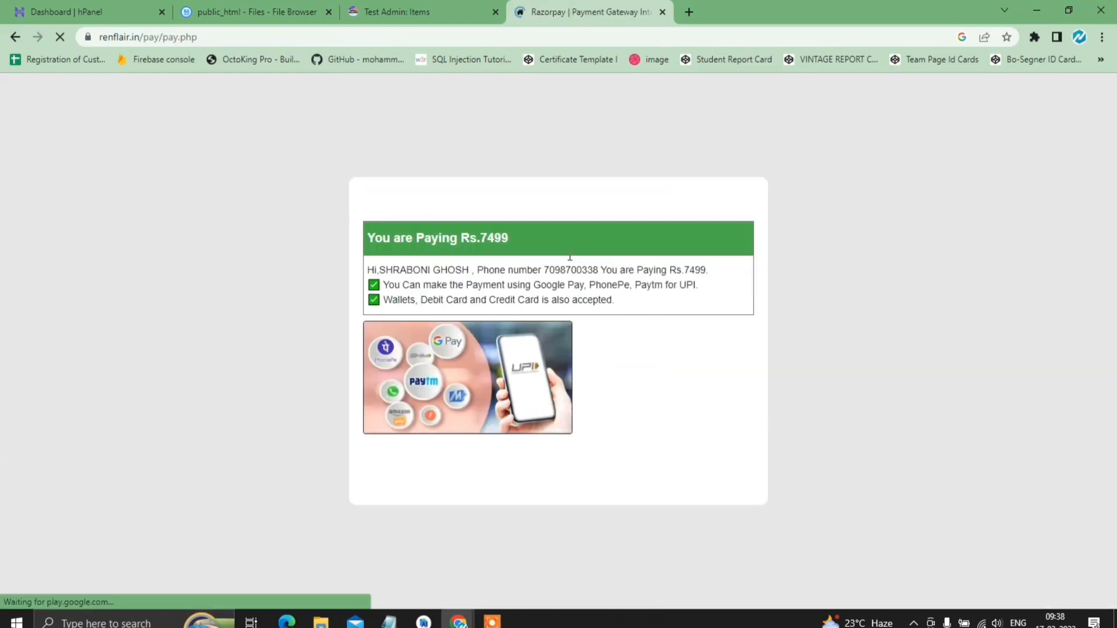
Leave the payment page and open the account's purchased items list.
left_click(14, 37)
scroll(370, 242, "up", 8)
scroll(370, 243, "up", 10)
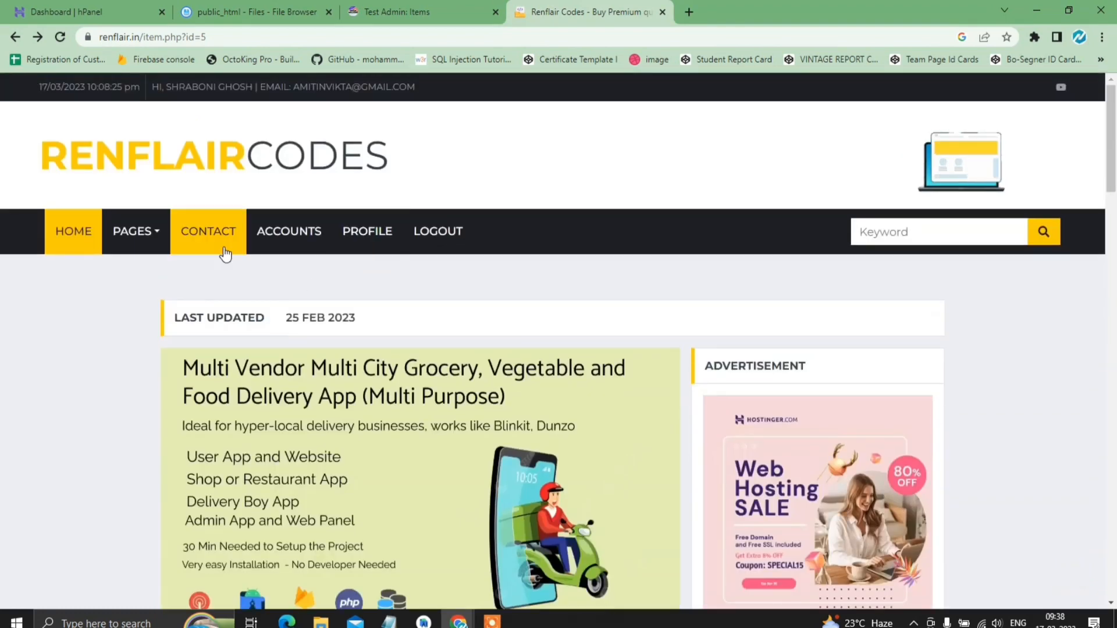
left_click(293, 255)
scroll(294, 255, "down", 5)
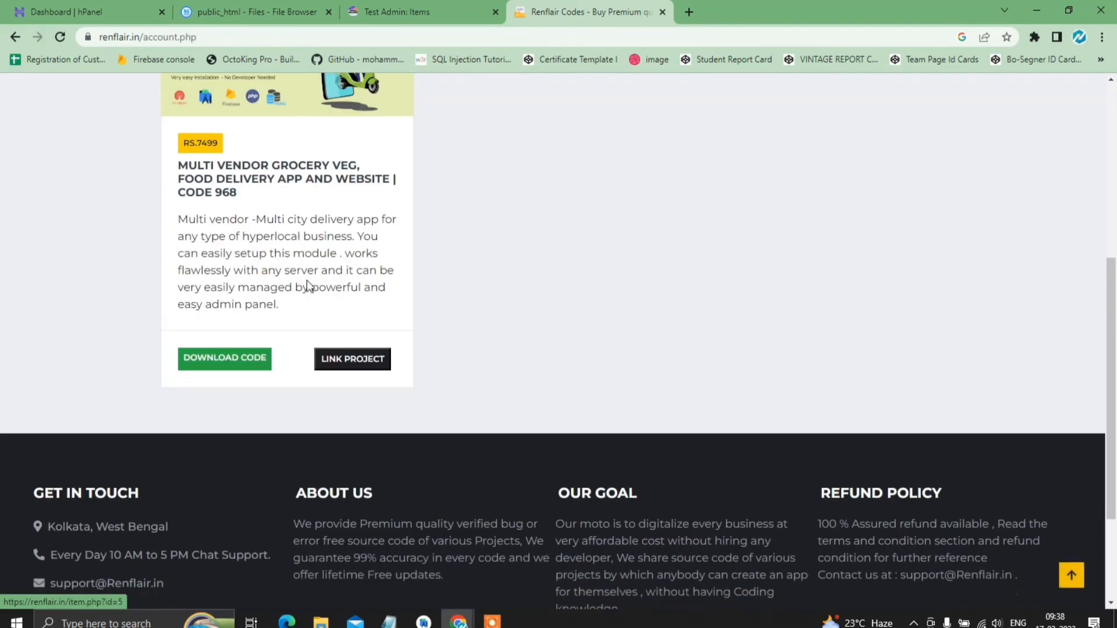
scroll(252, 235, "up", 3)
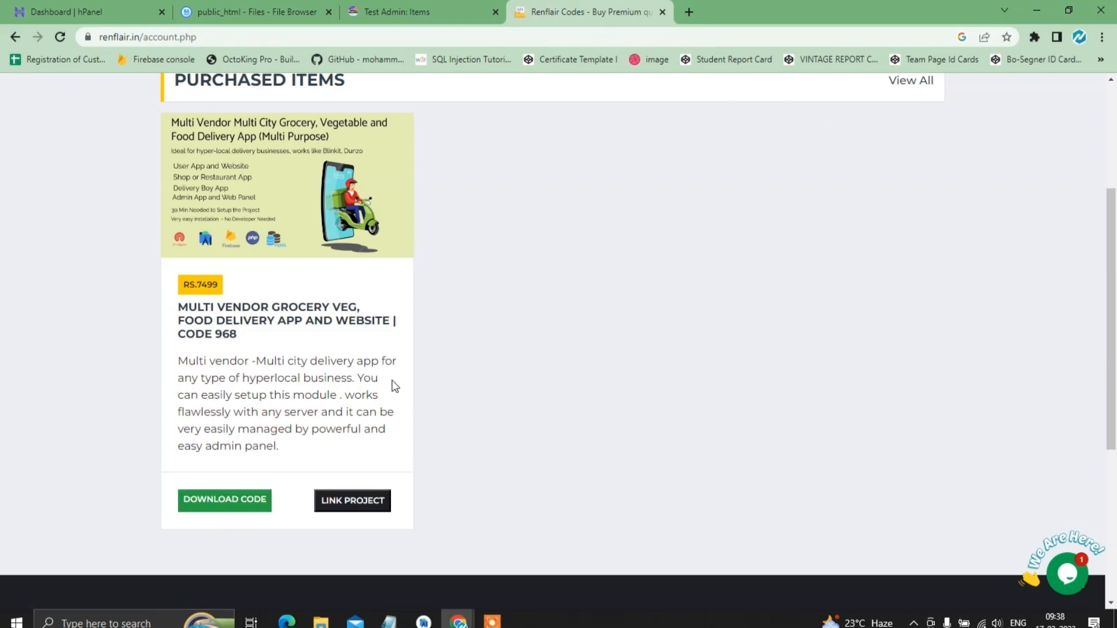
scroll(417, 343, "up", 1)
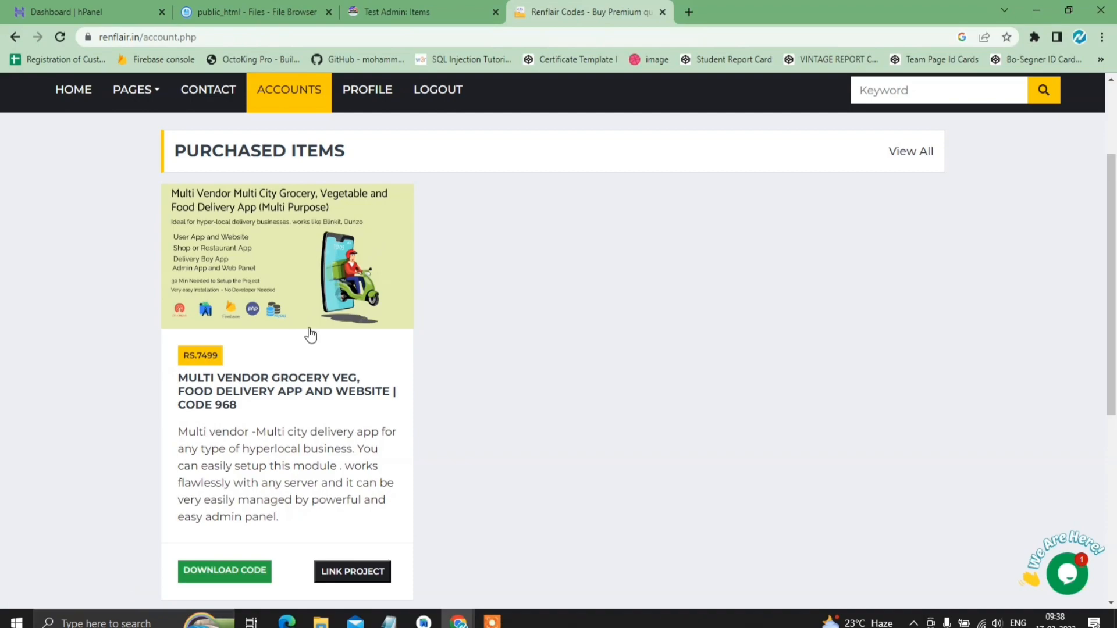
Check the API KEY text file on the desktop, then put it away.
left_click(1035, 10)
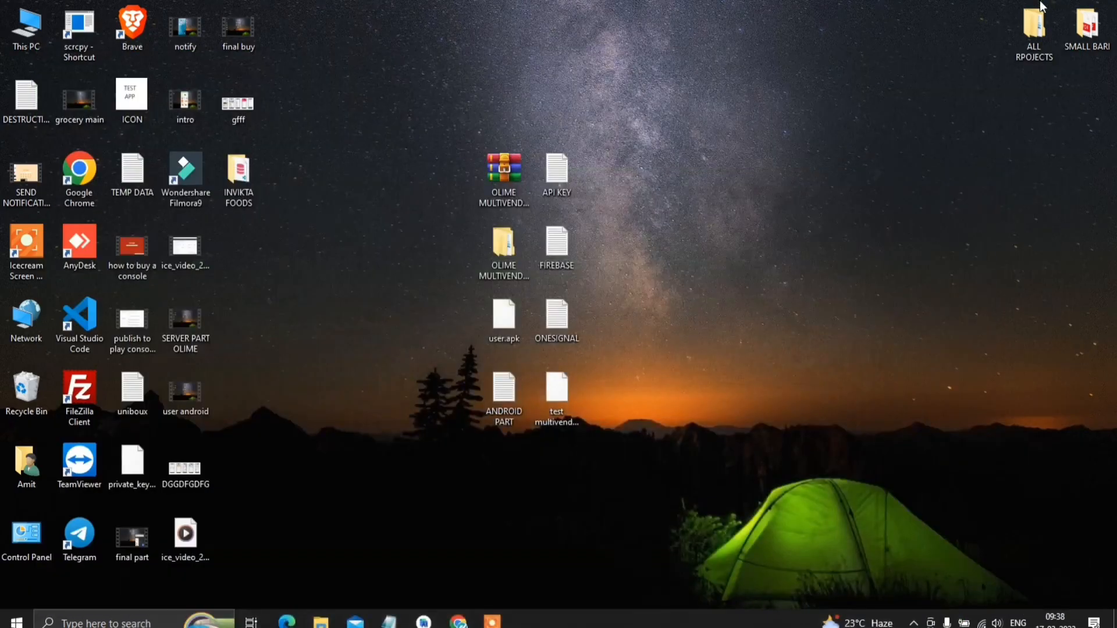
double_click(557, 192)
left_click(997, 172)
Back in Chrome, start linking the purchased Code 968 delivery app from its purchased-item entry.
left_click(458, 621)
scroll(465, 375, "down", 1)
scroll(500, 392, "up", 1)
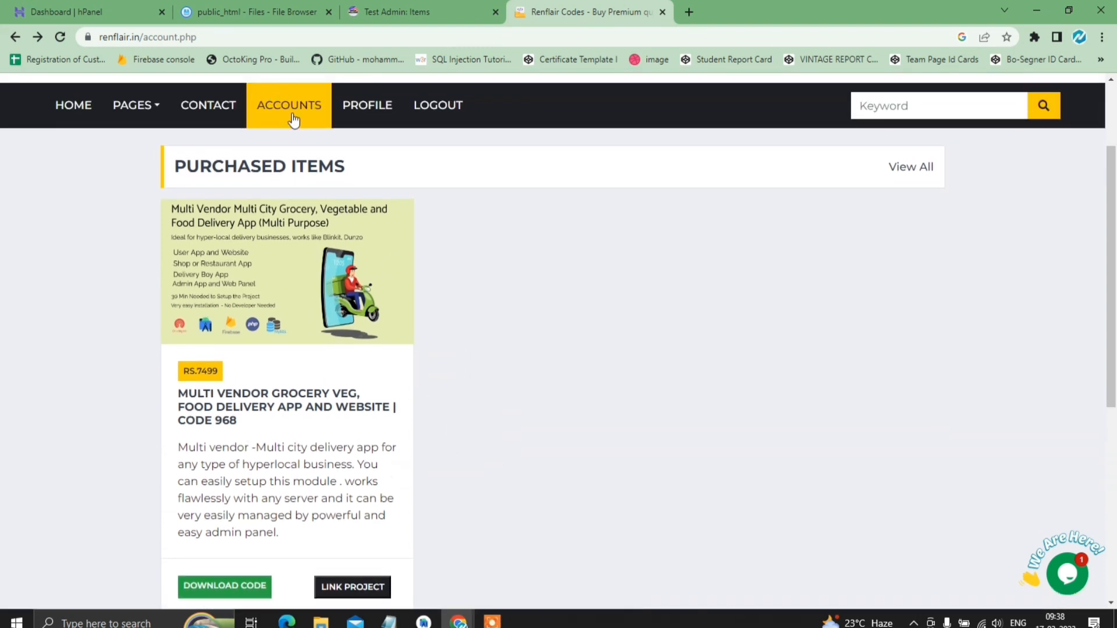
scroll(271, 381, "down", 2)
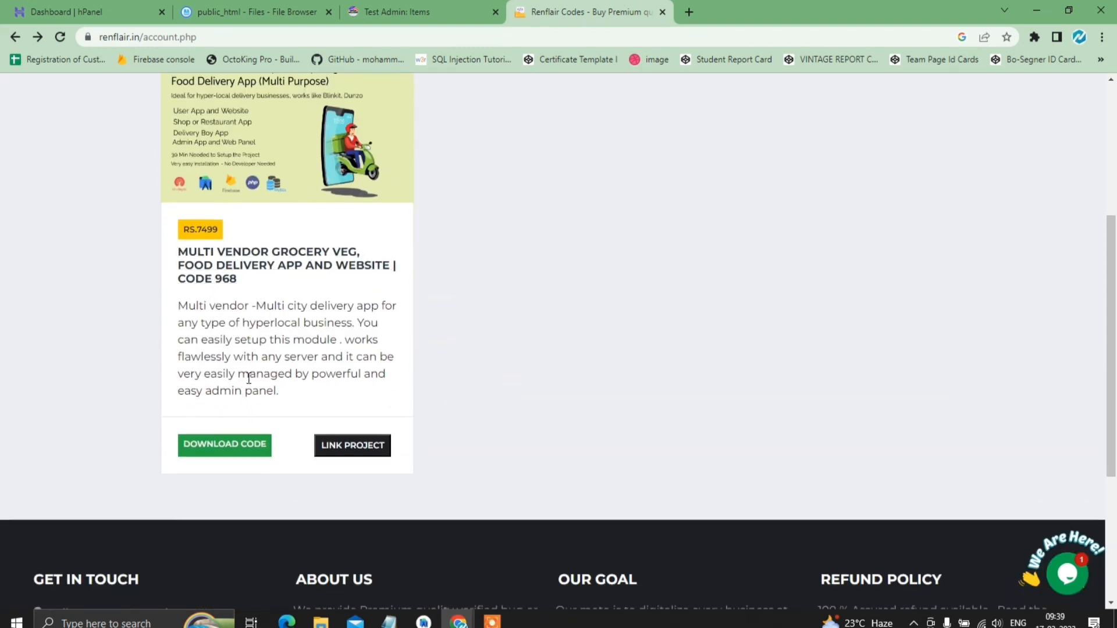
left_click(360, 451)
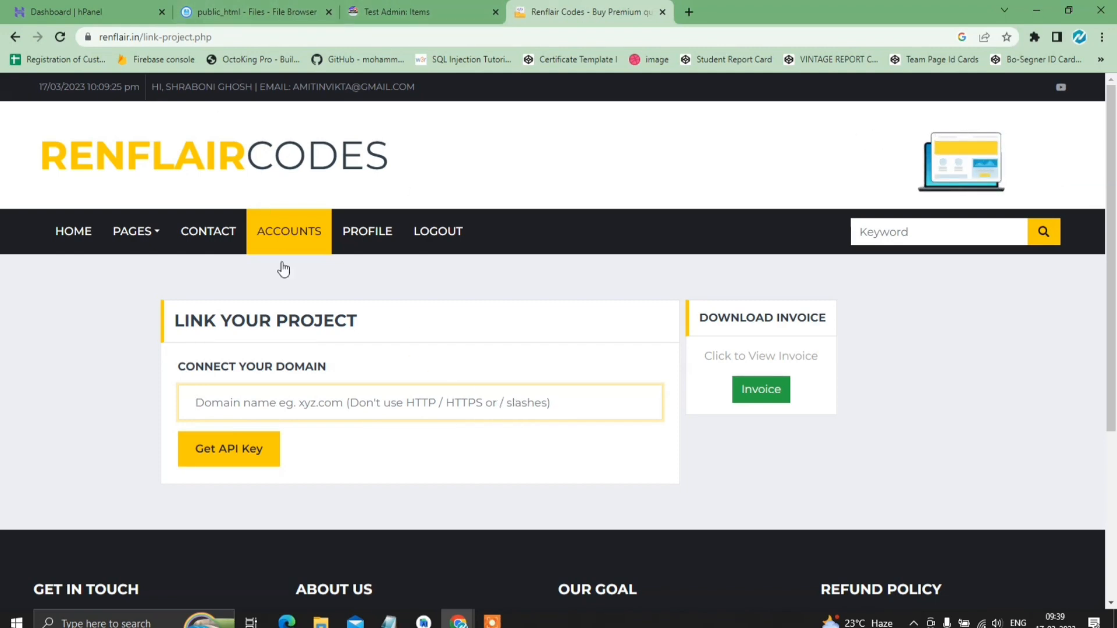
Open the inviktacodersclub.tech site in a new tab and copy its base web address.
mouse_move(450, 625)
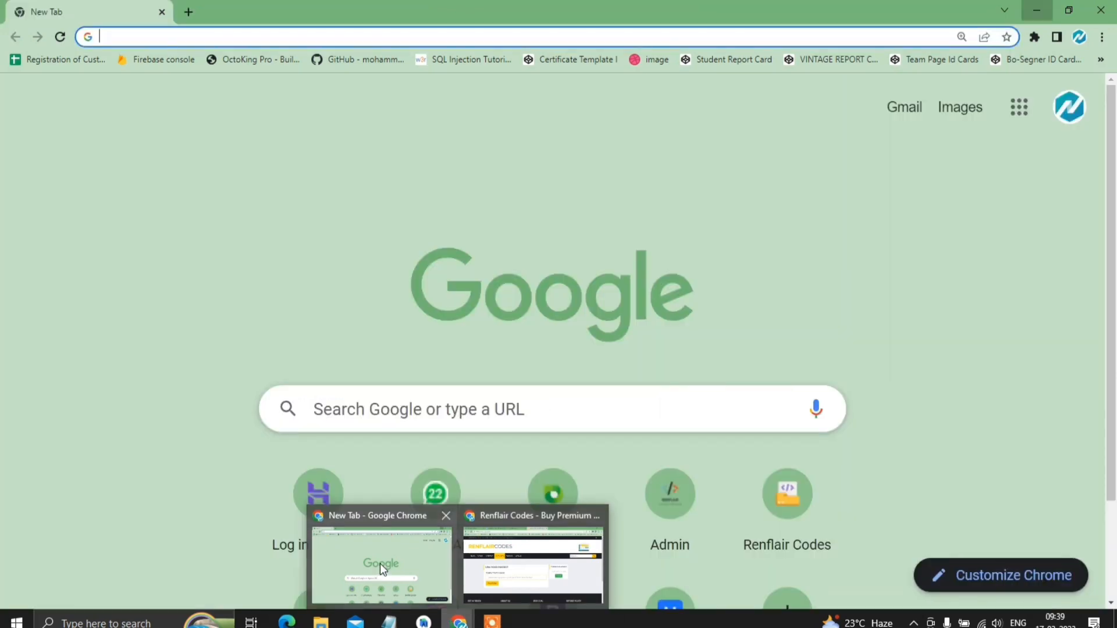
left_click(379, 563)
type("INVIK")
key("Return")
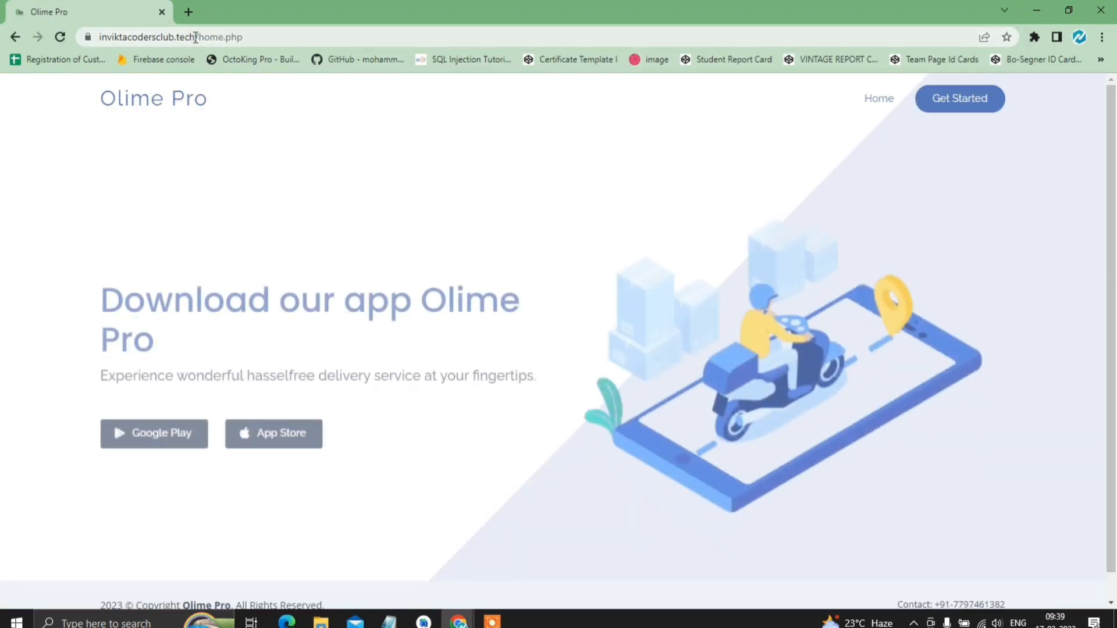
left_click_drag(227, 38, 93, 39)
key("ctrl+c")
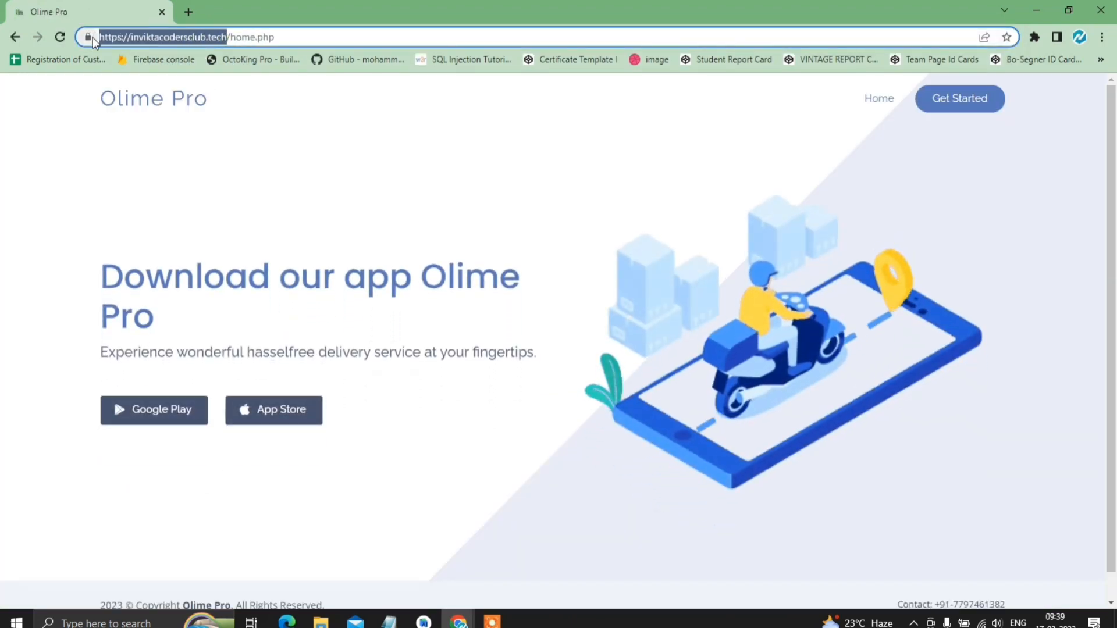
left_click(1033, 1)
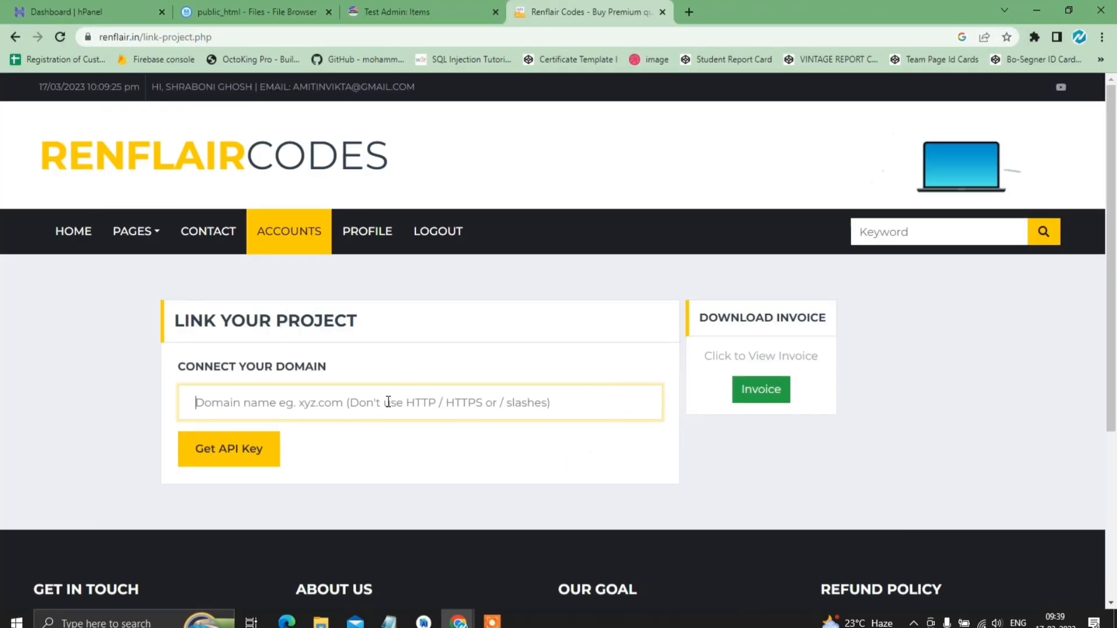
left_click(388, 402)
key("ctrl+v")
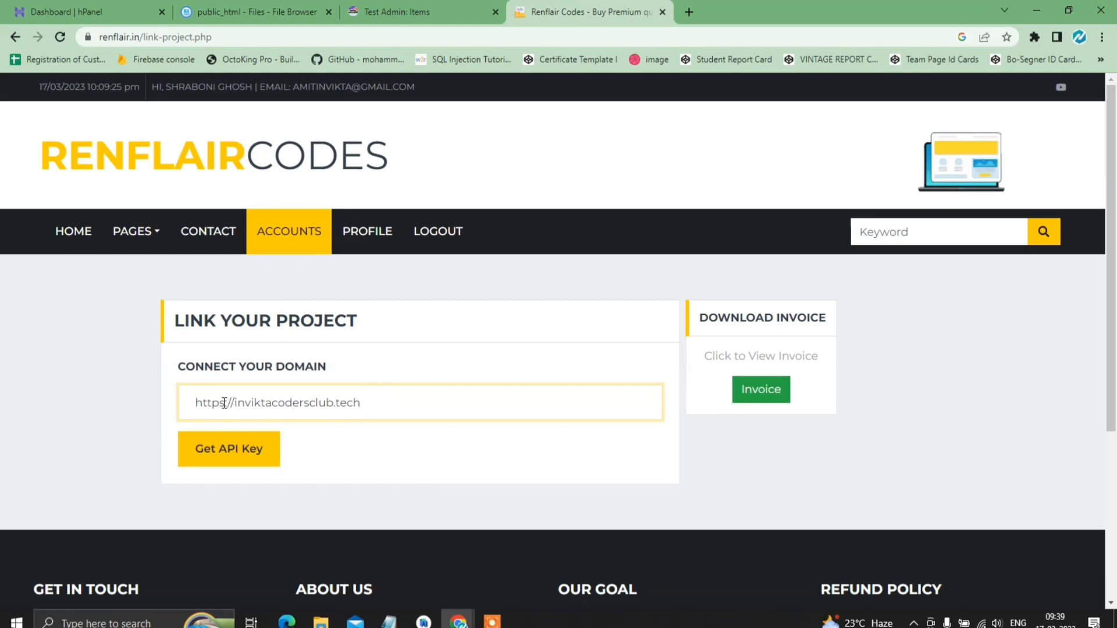
left_click(234, 402)
key("BackSpace")
key("BackSpace")
key("BackSpace")
key("BackSpace")
key("BackSpace")
key("BackSpace")
key("BackSpace")
key("BackSpace")
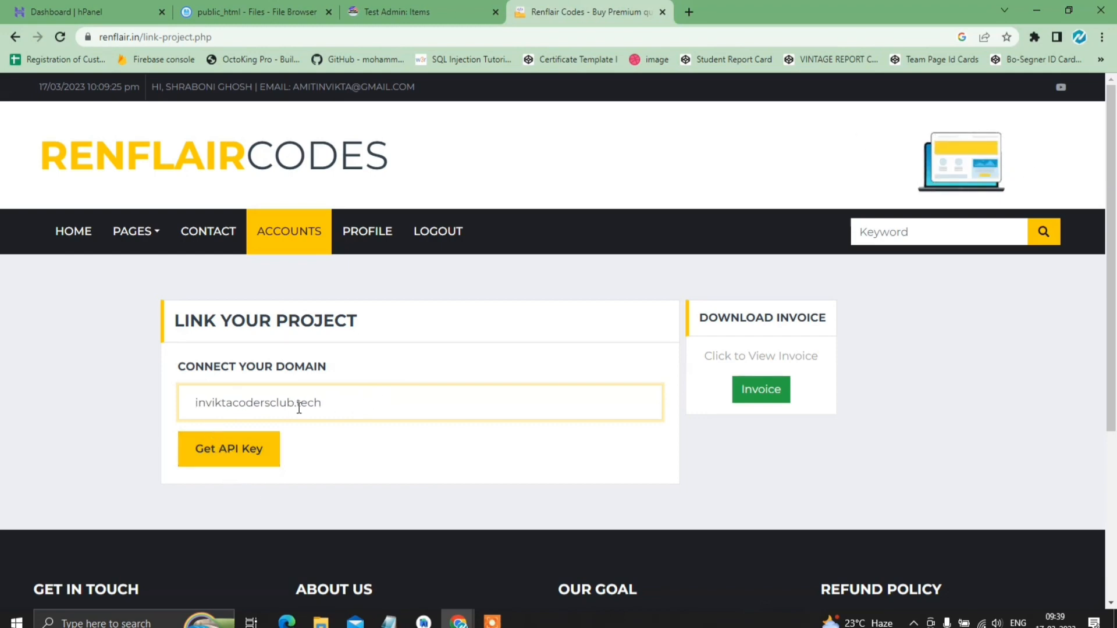
left_click(253, 456)
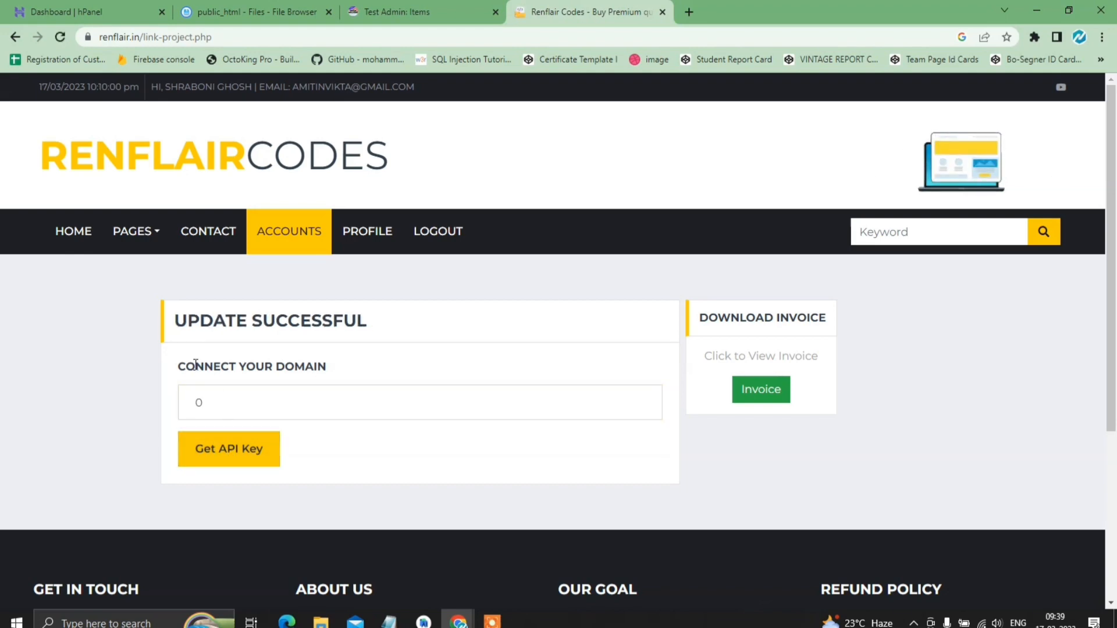
Reload the Renflair page, resubmit, and copy the generated API key.
left_click(58, 36)
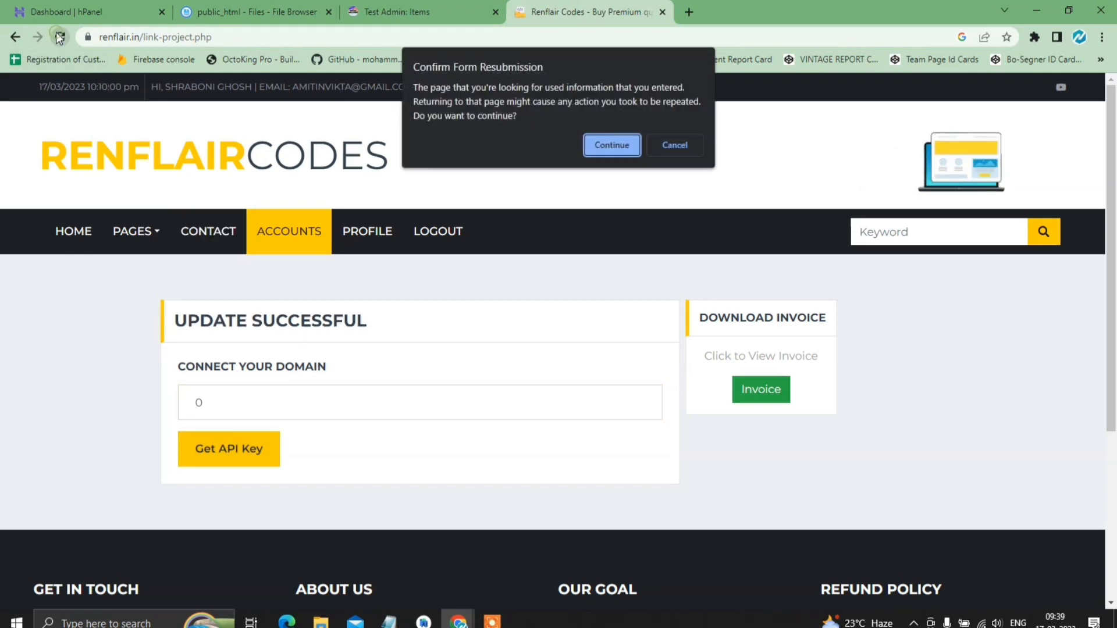
left_click(594, 142)
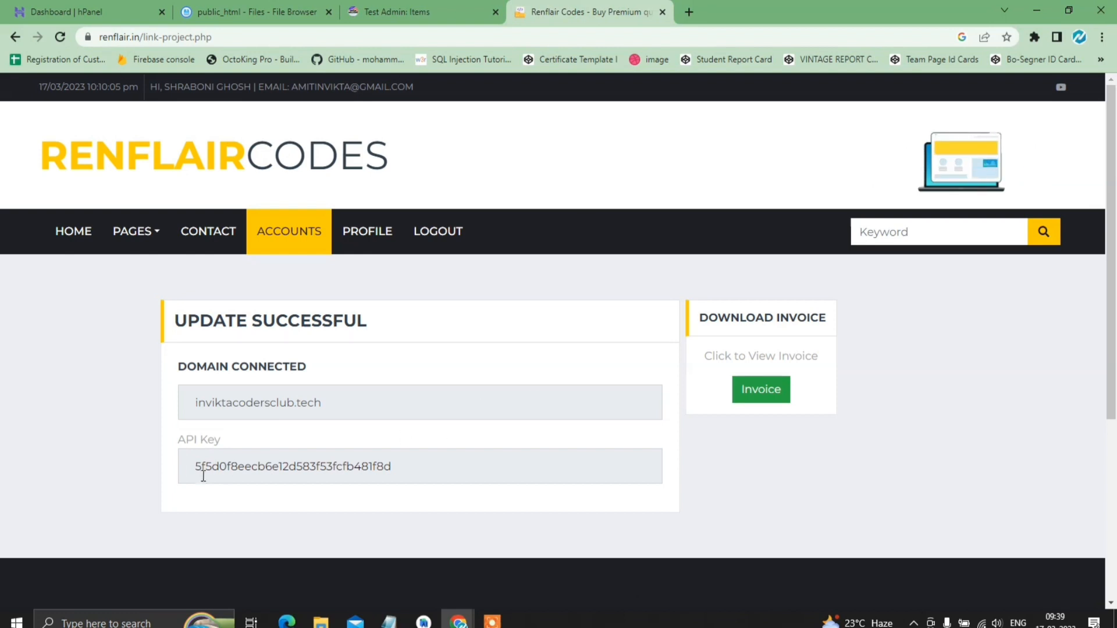
left_click_drag(385, 465, 195, 467)
right_click(261, 474)
left_click(270, 479)
left_click(1031, 12)
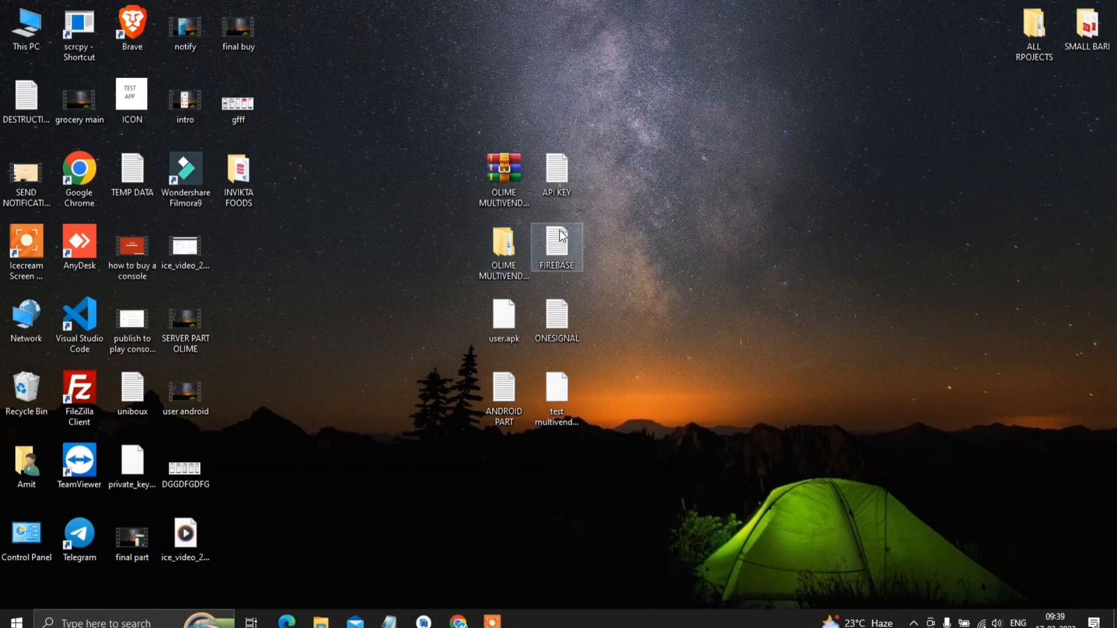
Check the key in the API KEY Notepad file, then return to the Renflair Codes browser.
double_click(560, 174)
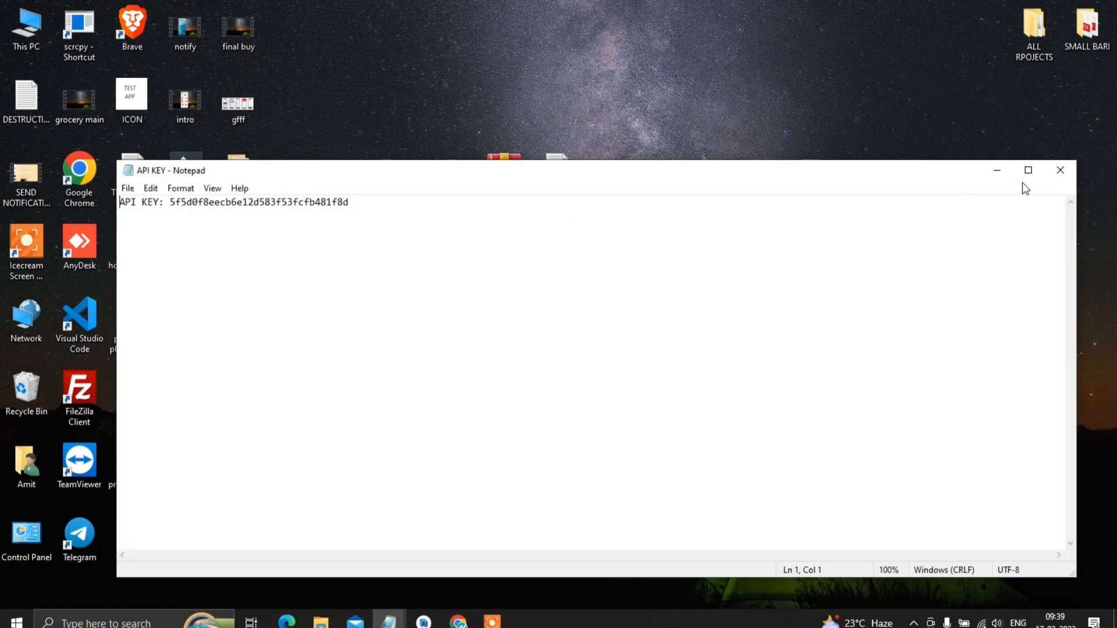
left_click(1059, 170)
mouse_move(458, 620)
left_click(495, 574)
scroll(676, 329, "down", 1)
scroll(671, 326, "up", 1)
Go to the Renflair Codes home page and browse trending codes 963, 966 and 968.
left_click(72, 232)
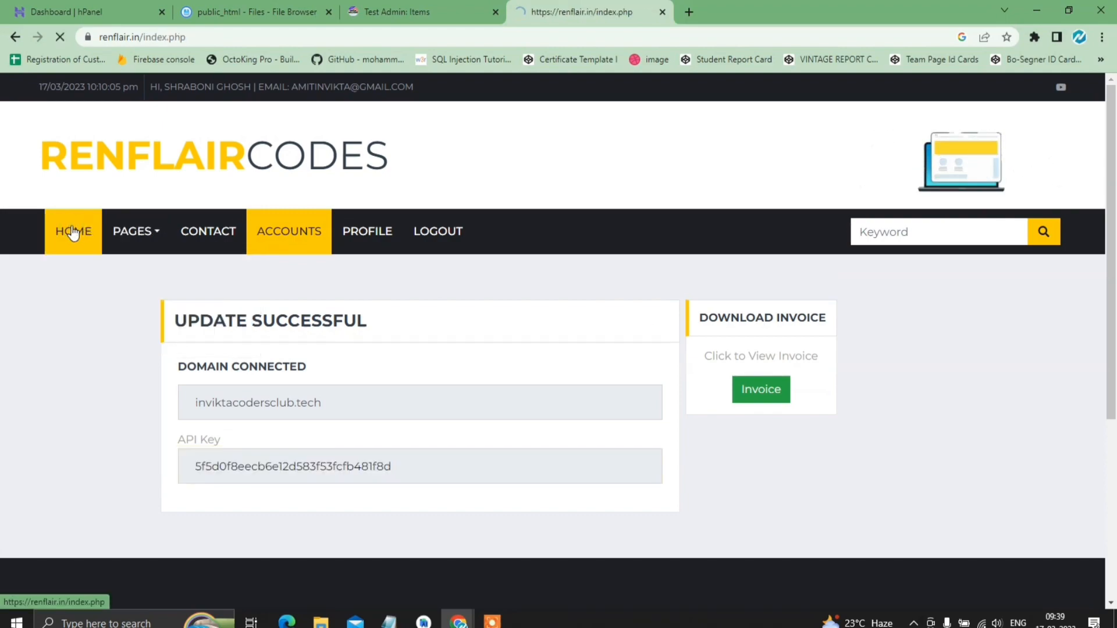
scroll(590, 396, "down", 6)
scroll(592, 397, "down", 3)
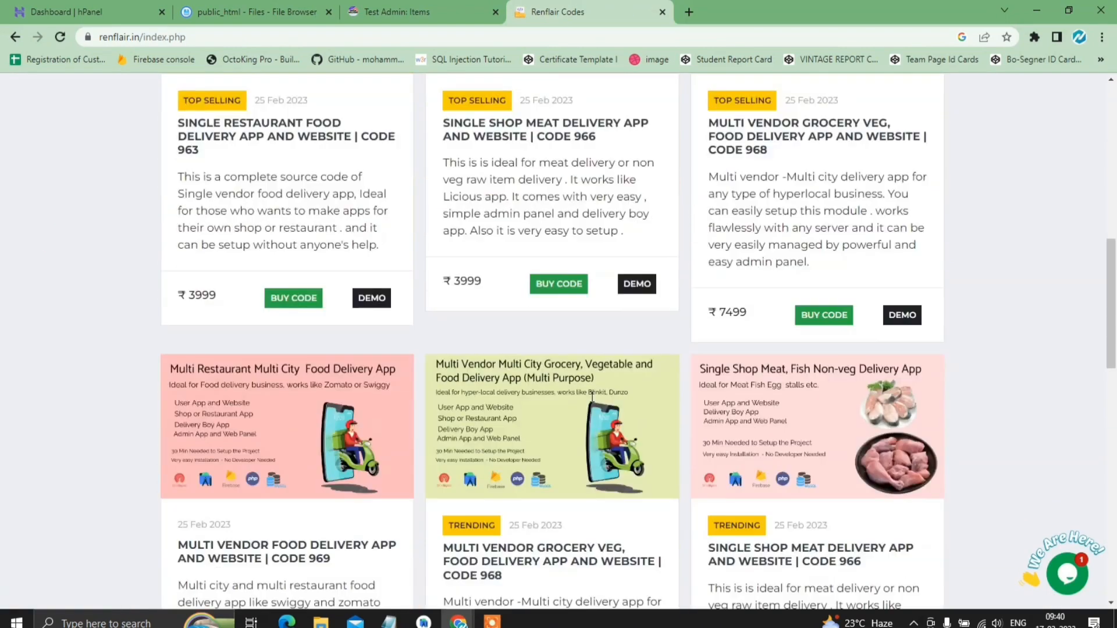
scroll(643, 393, "down", 5)
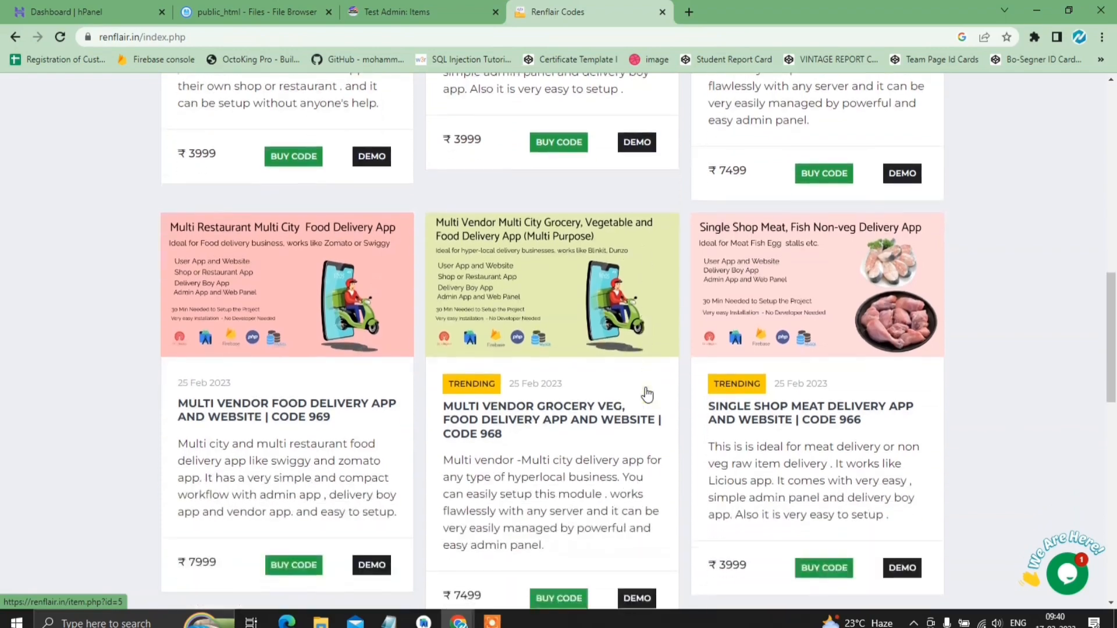
scroll(643, 393, "up", 3)
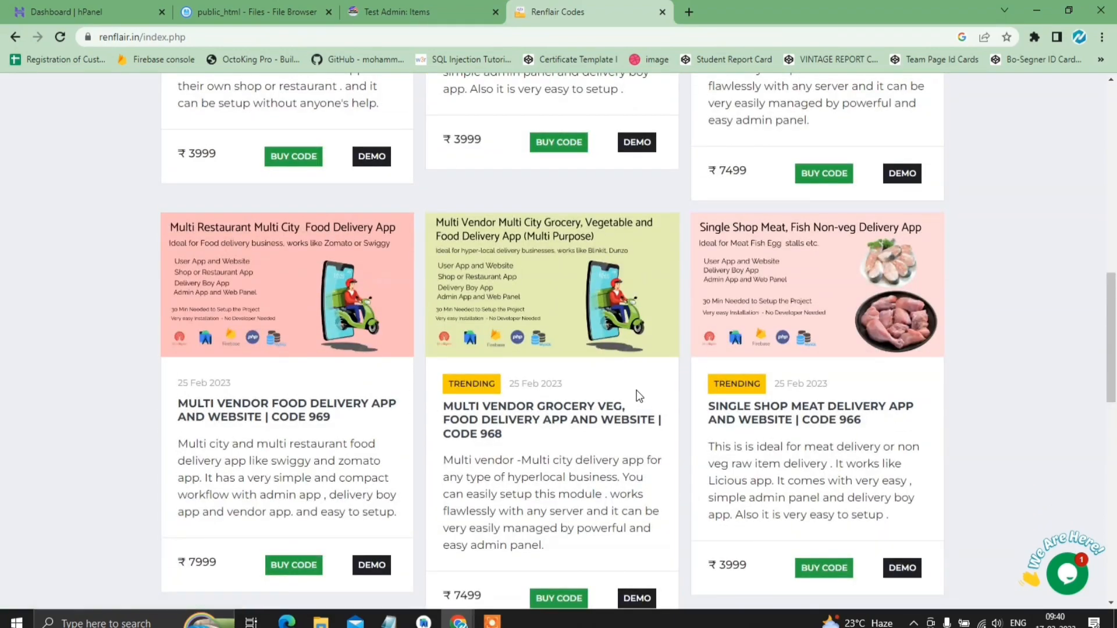
scroll(874, 486, "up", 10)
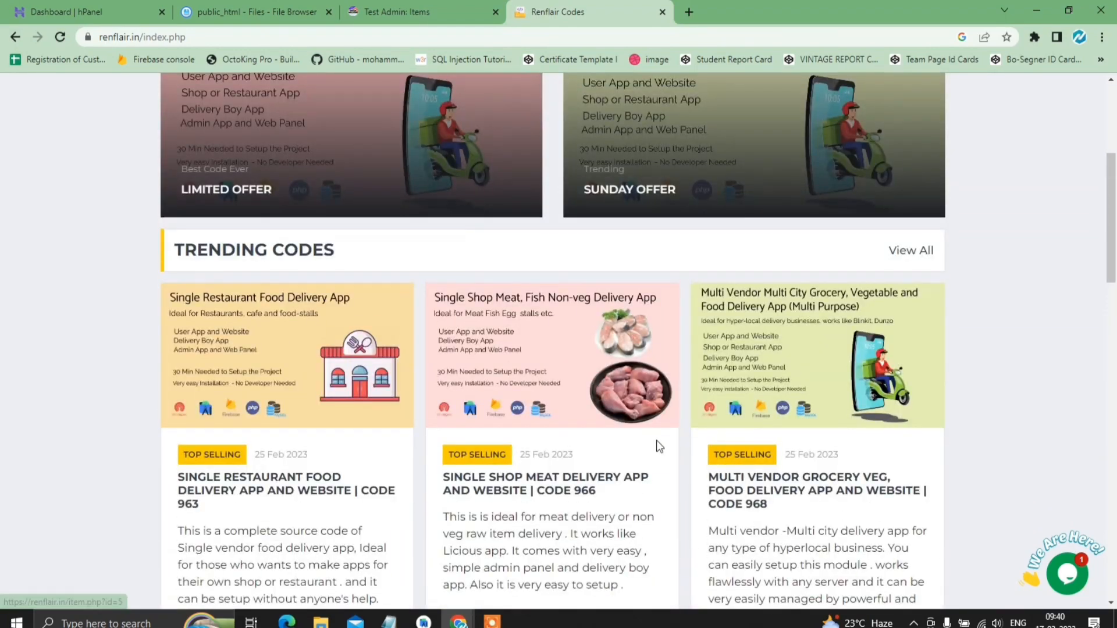
scroll(656, 440, "up", 1)
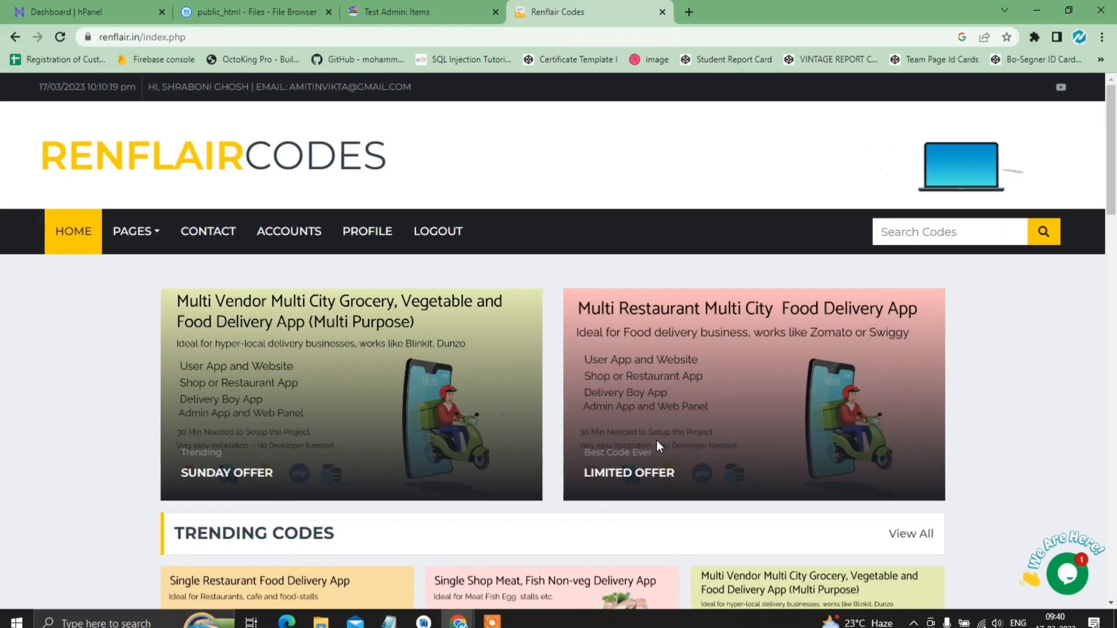
scroll(656, 439, "down", 1)
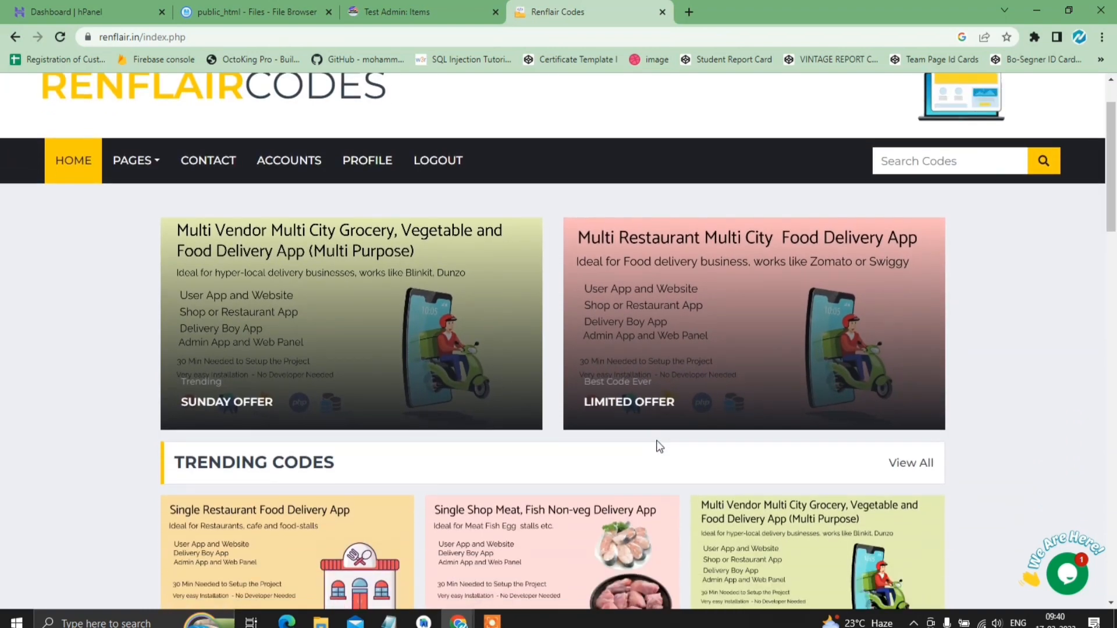
scroll(656, 441, "up", 2)
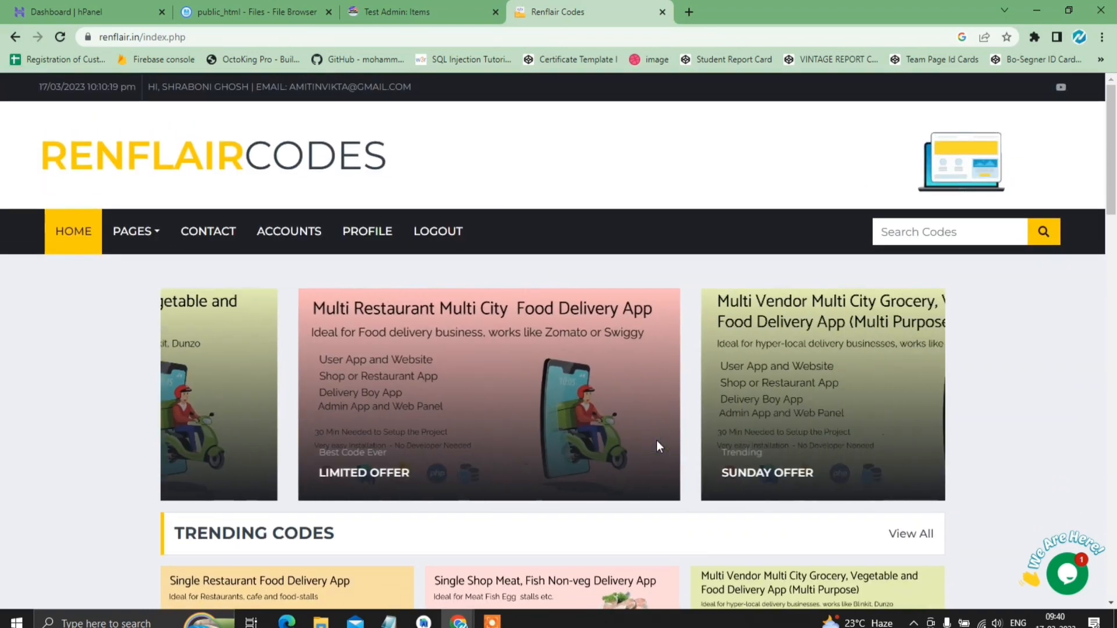
scroll(656, 441, "down", 1)
scroll(656, 442, "down", 2)
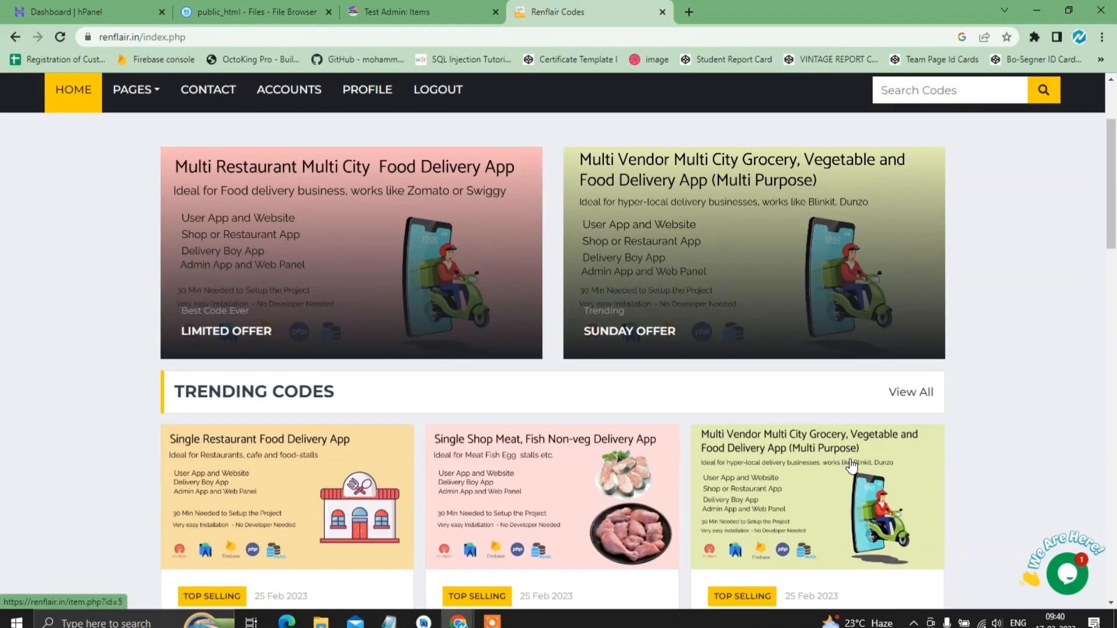
scroll(756, 442, "down", 3)
scroll(771, 464, "down", 3)
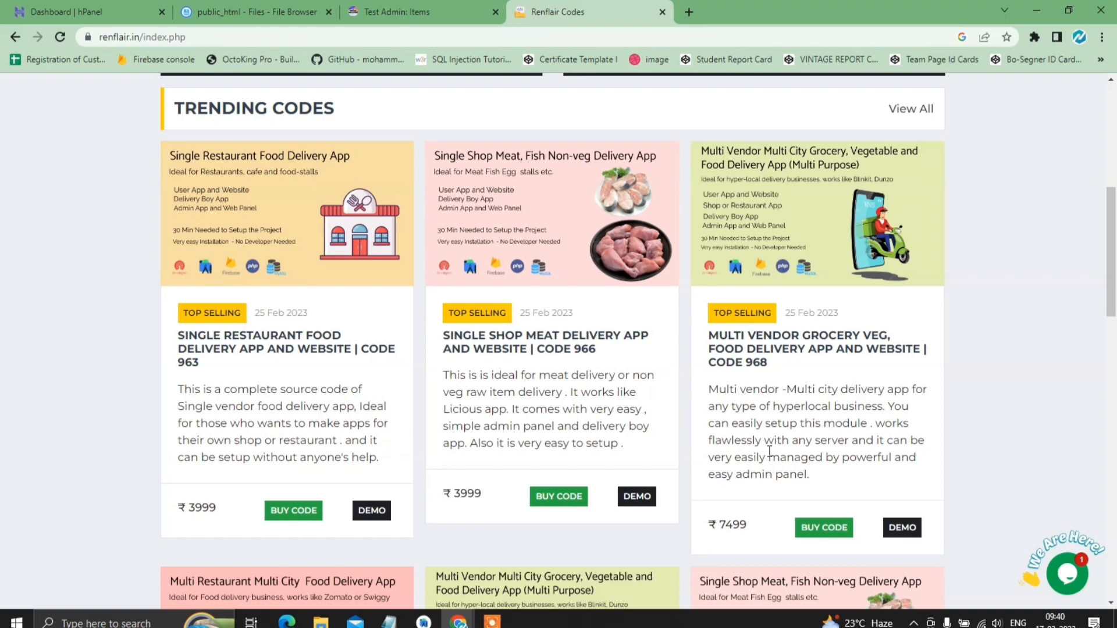
scroll(769, 452, "down", 3)
scroll(763, 376, "up", 3)
Dismiss the chat greeting, open and close the support chat, and return to the top.
mouse_move(1087, 548)
left_click(1099, 528)
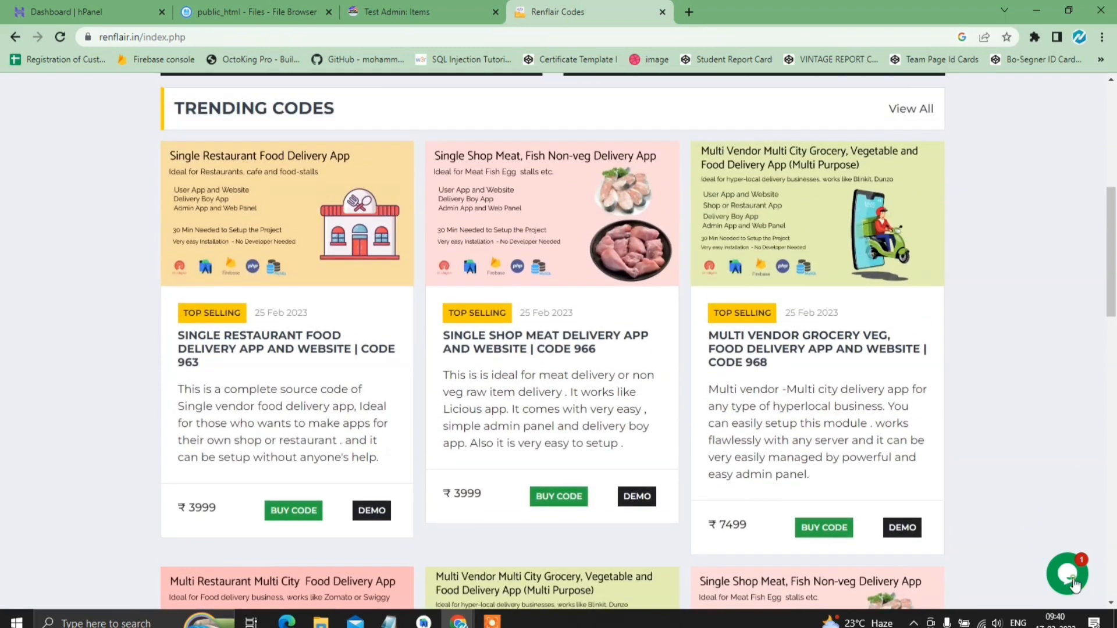
left_click(1073, 579)
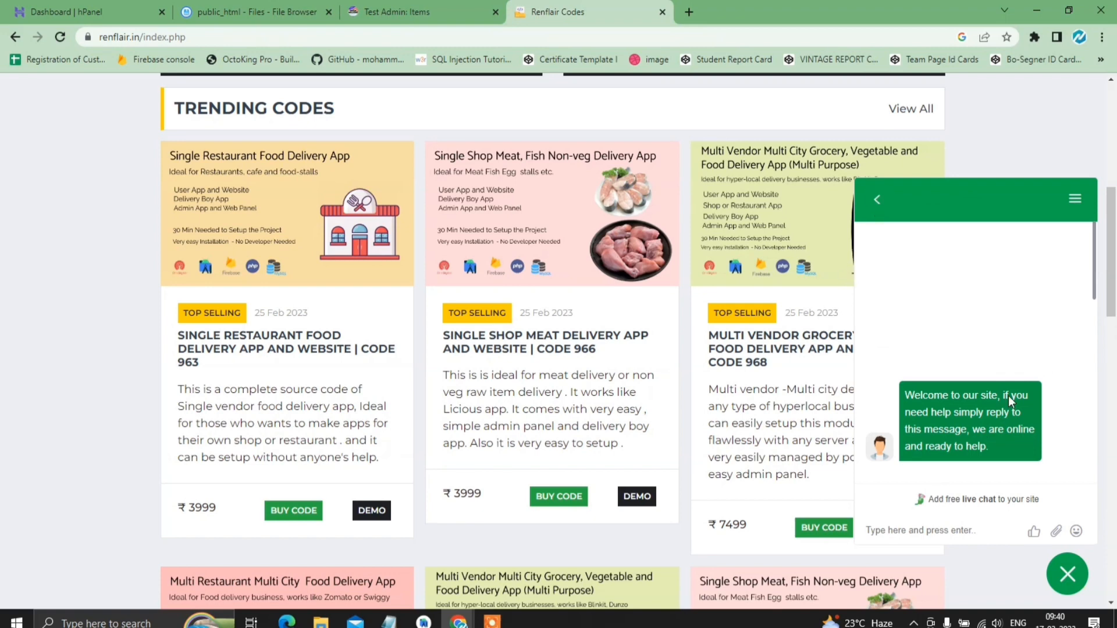
left_click(895, 195)
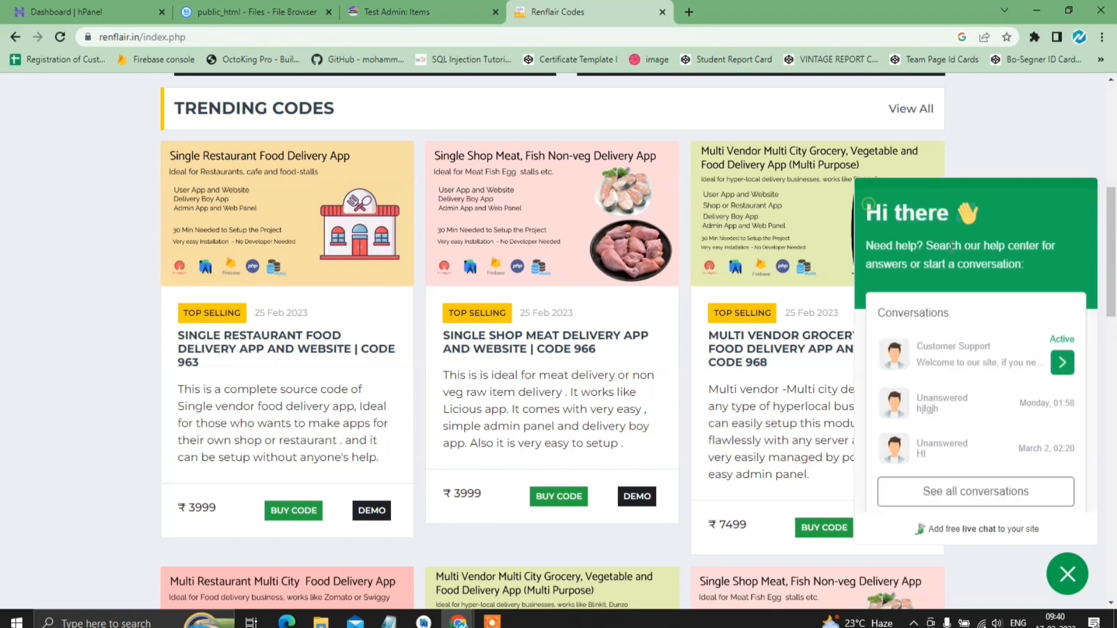
left_click(1068, 574)
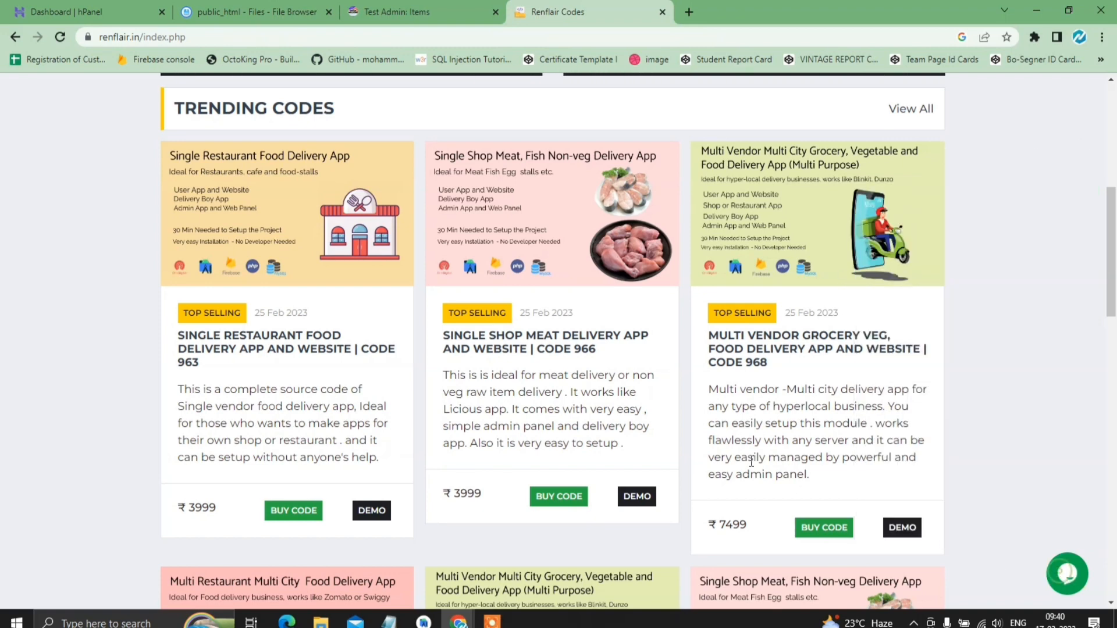
scroll(791, 477, "up", 8)
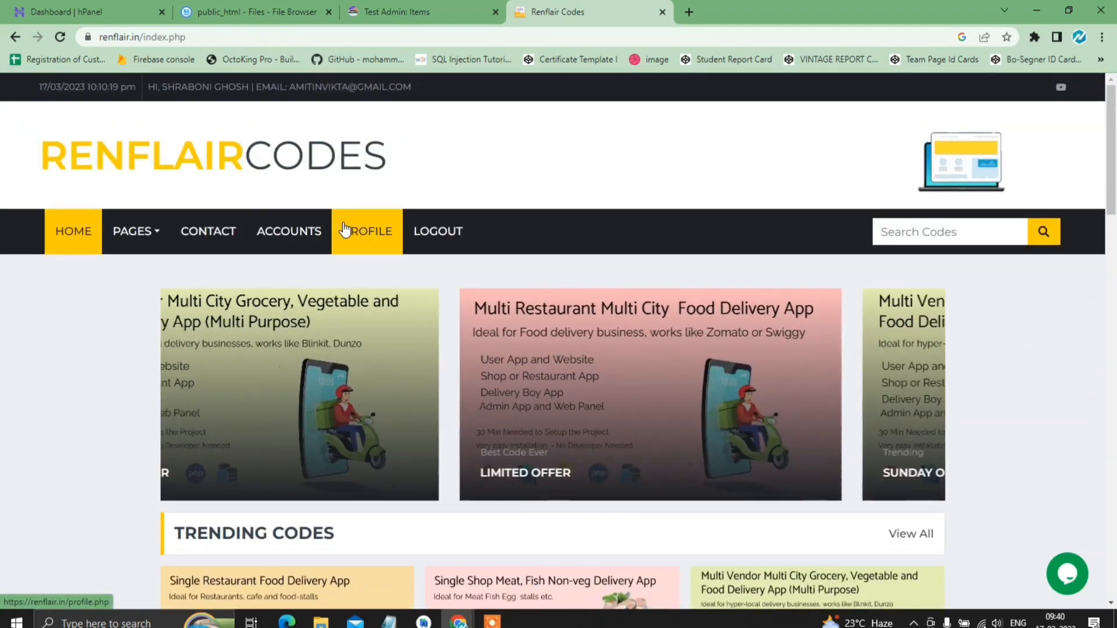